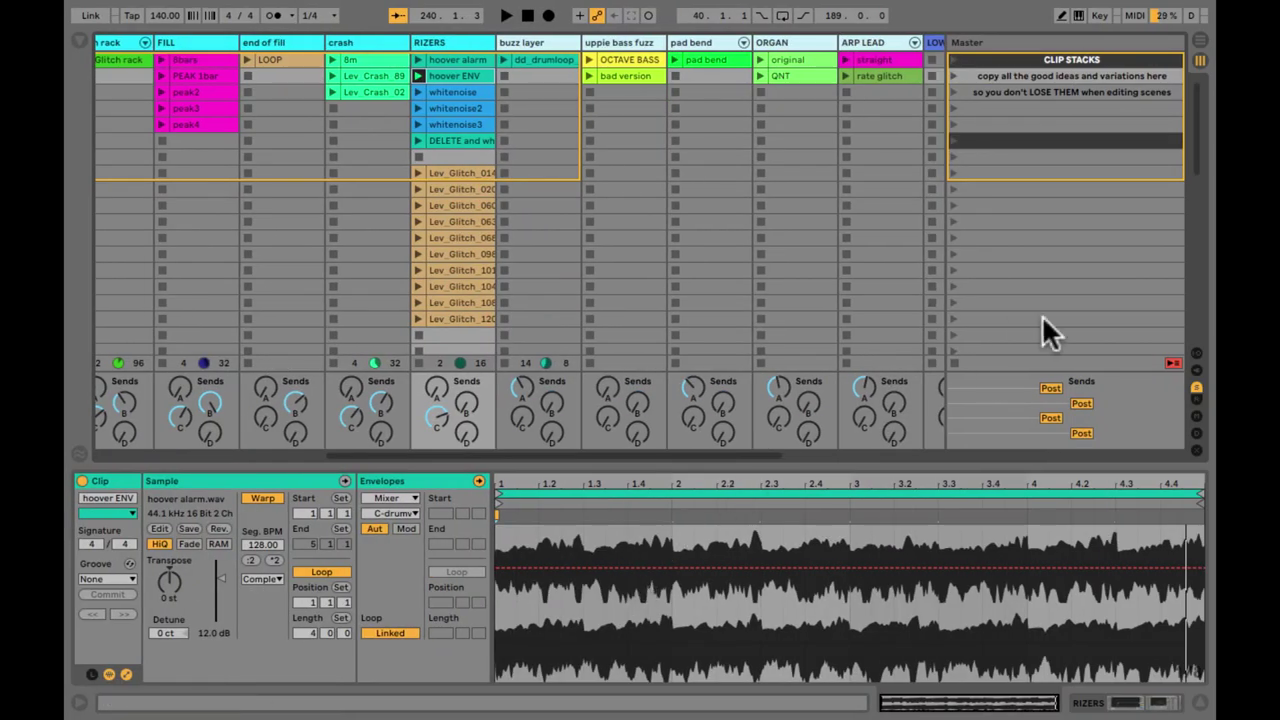
Hide the clip detail view and the mixer sections to enlarge the session clip grid
scroll(789, 268, down, 10)
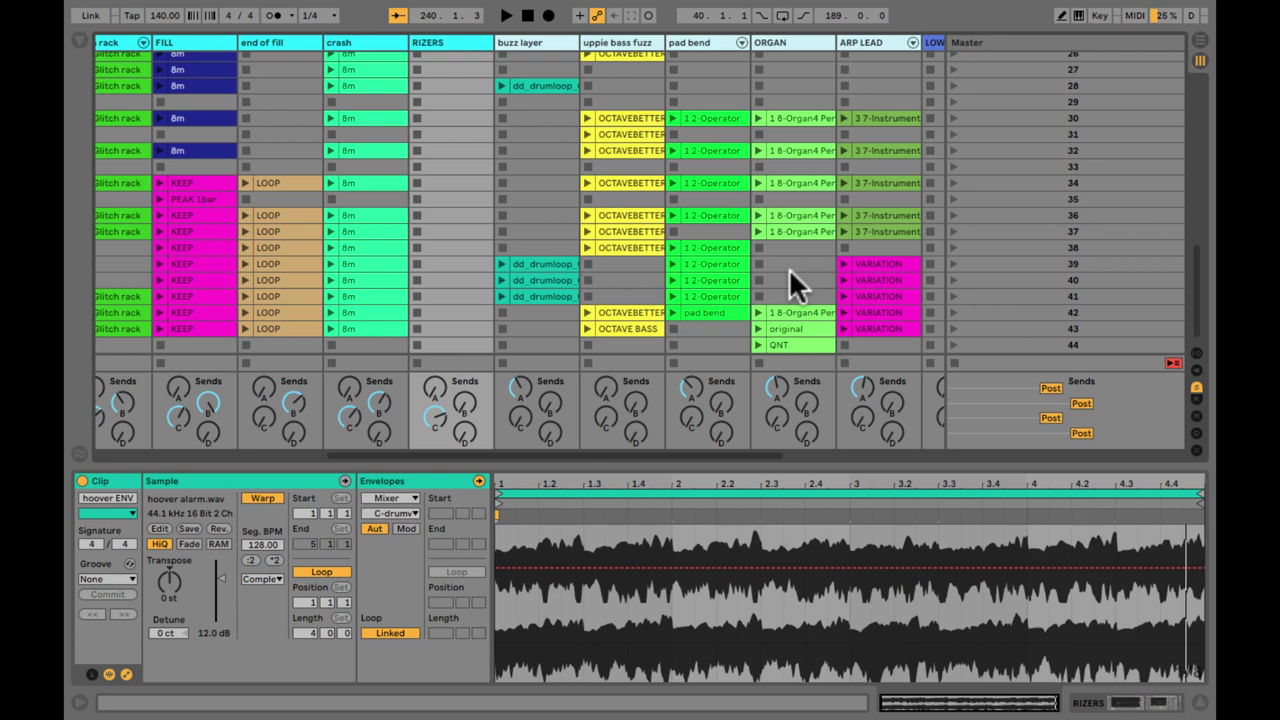
drag(617, 465, 610, 530)
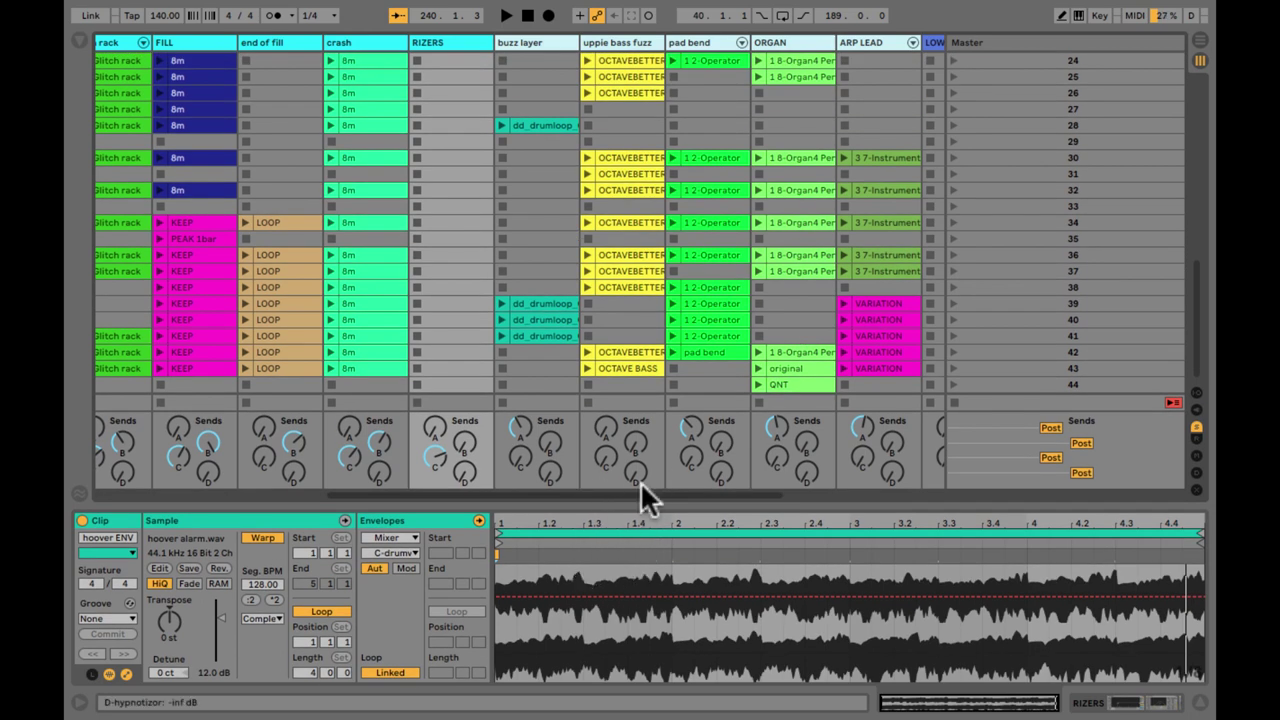
key(ctrl+alt+m)
key(ctrl+alt+l)
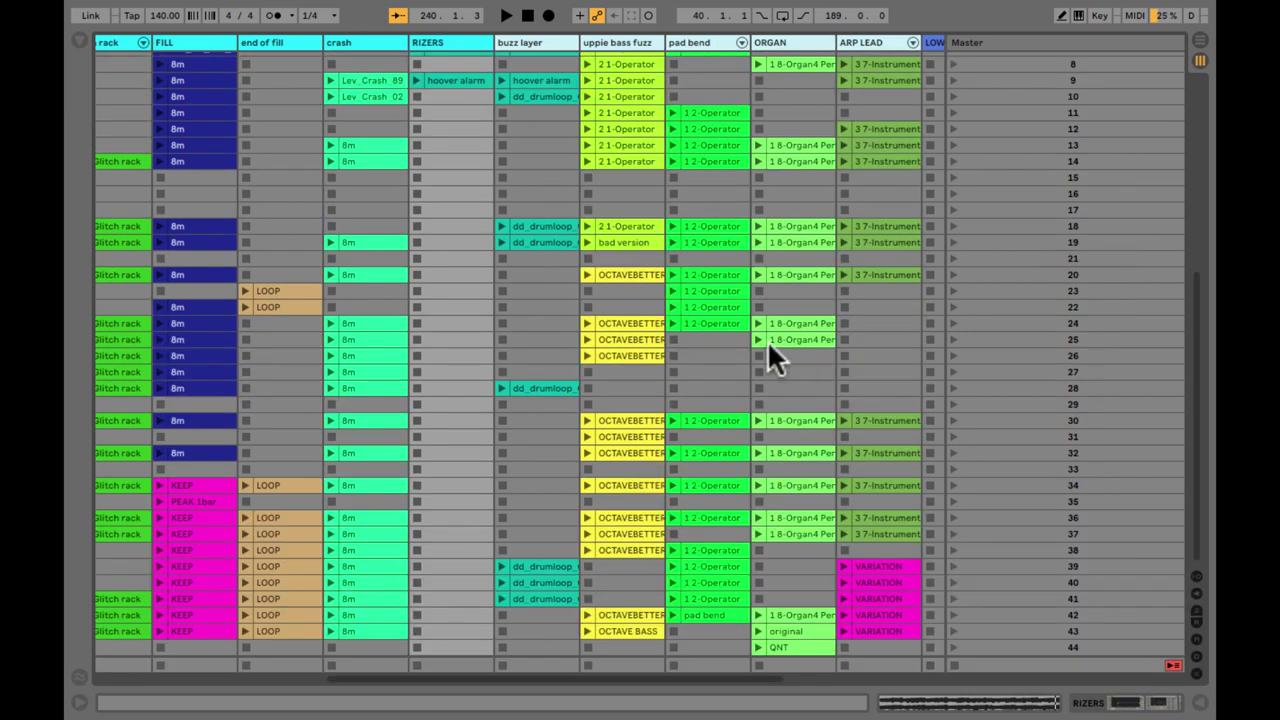
Launch scene 25 and switch playback to scene 41
scroll(767, 340, up, 10)
scroll(767, 340, left, 3)
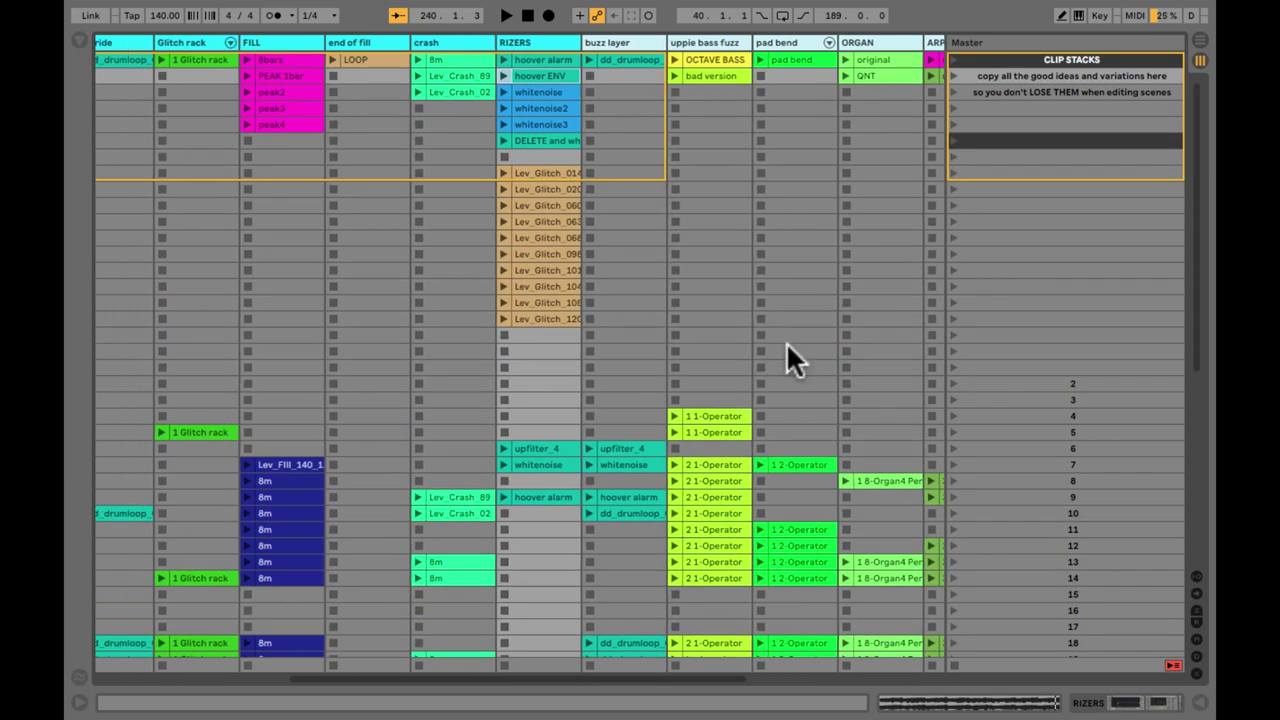
click(786, 346)
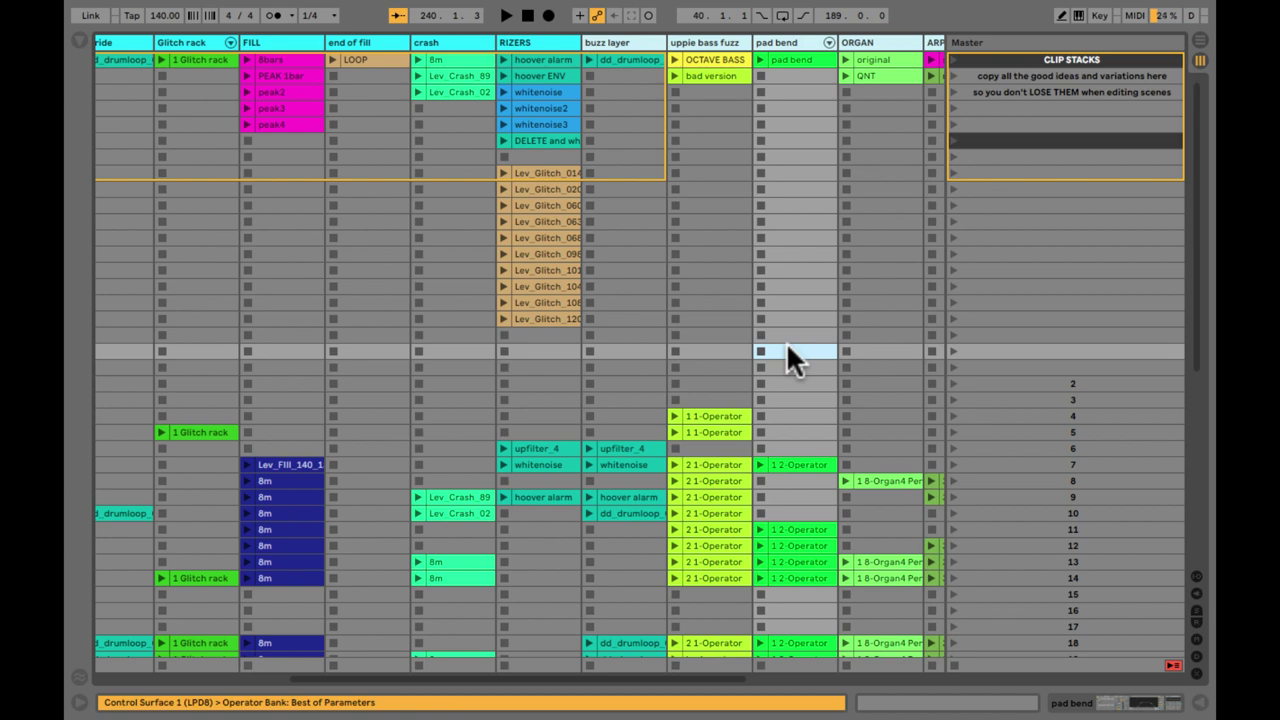
scroll(786, 357, down, 10)
scroll(786, 357, left, 4)
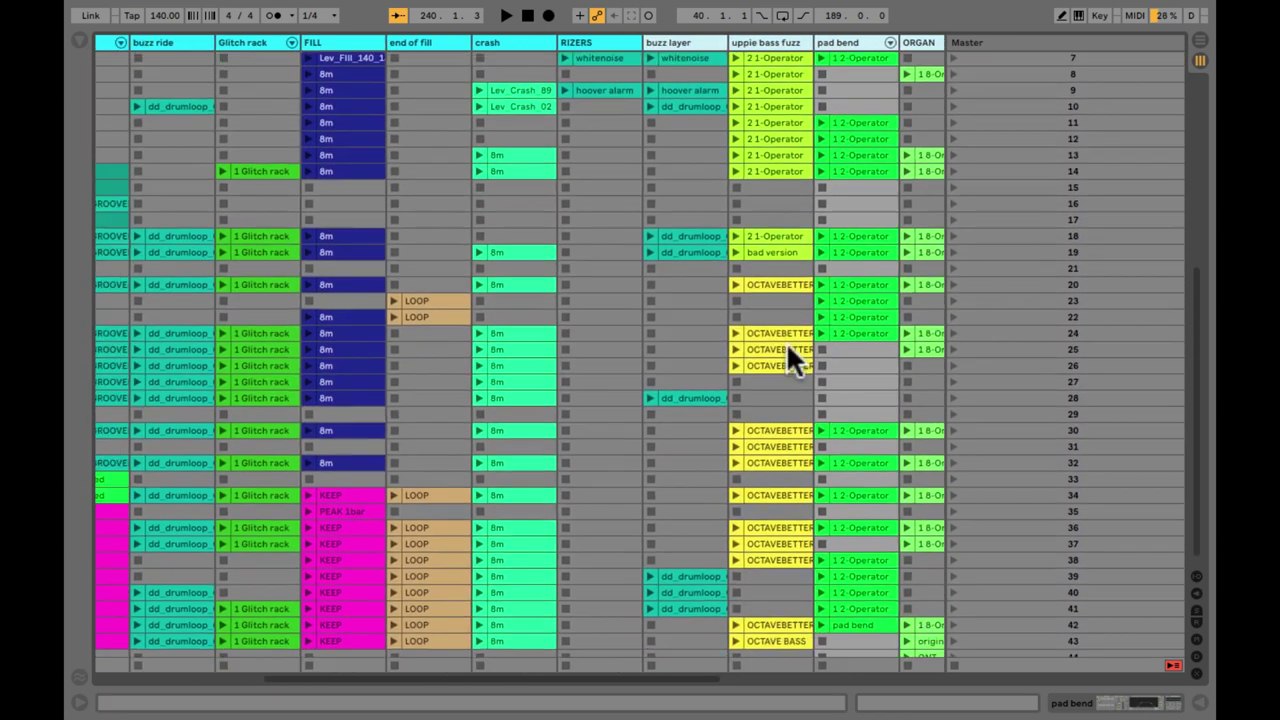
scroll(787, 345, left, 4)
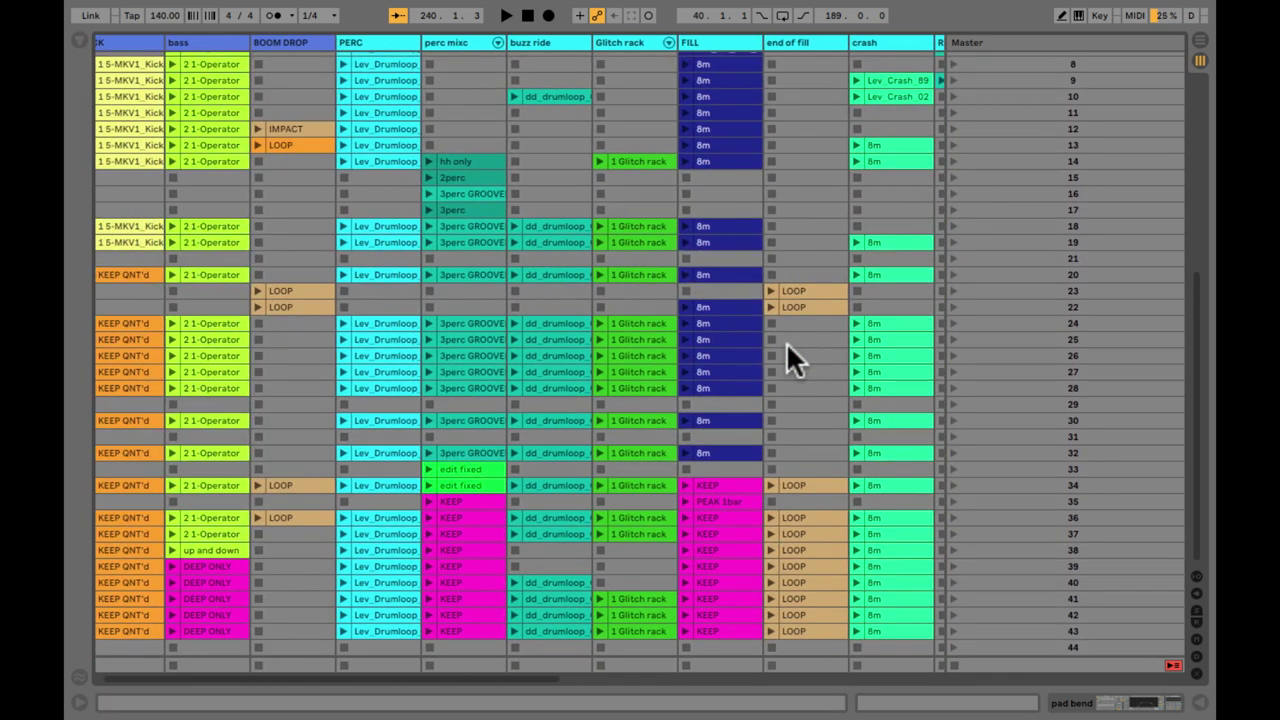
click(948, 333)
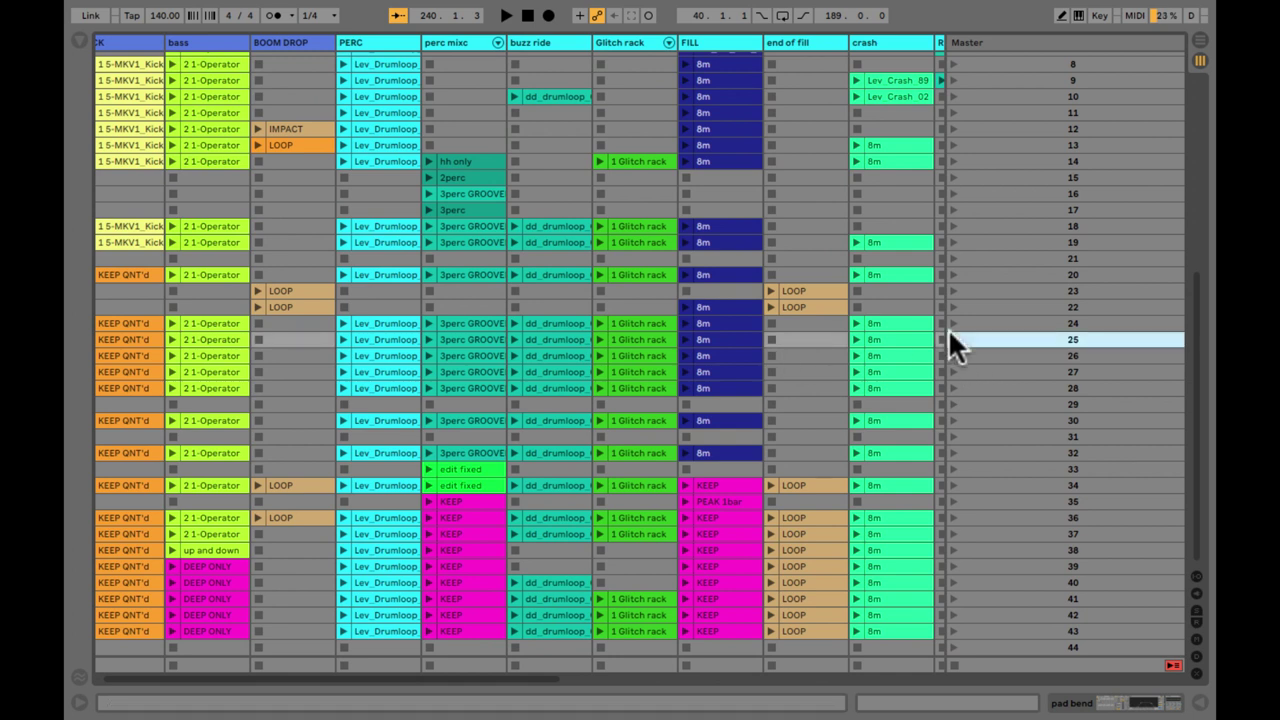
scroll(868, 325, left, 2)
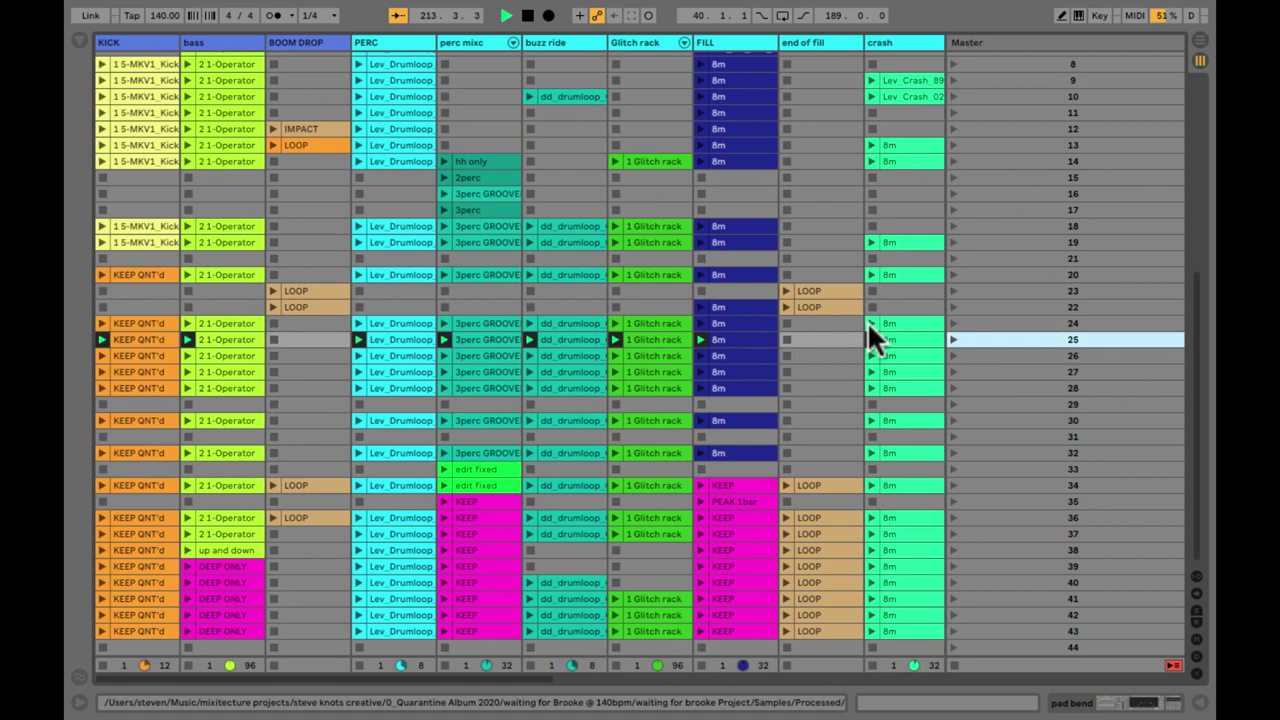
click(951, 597)
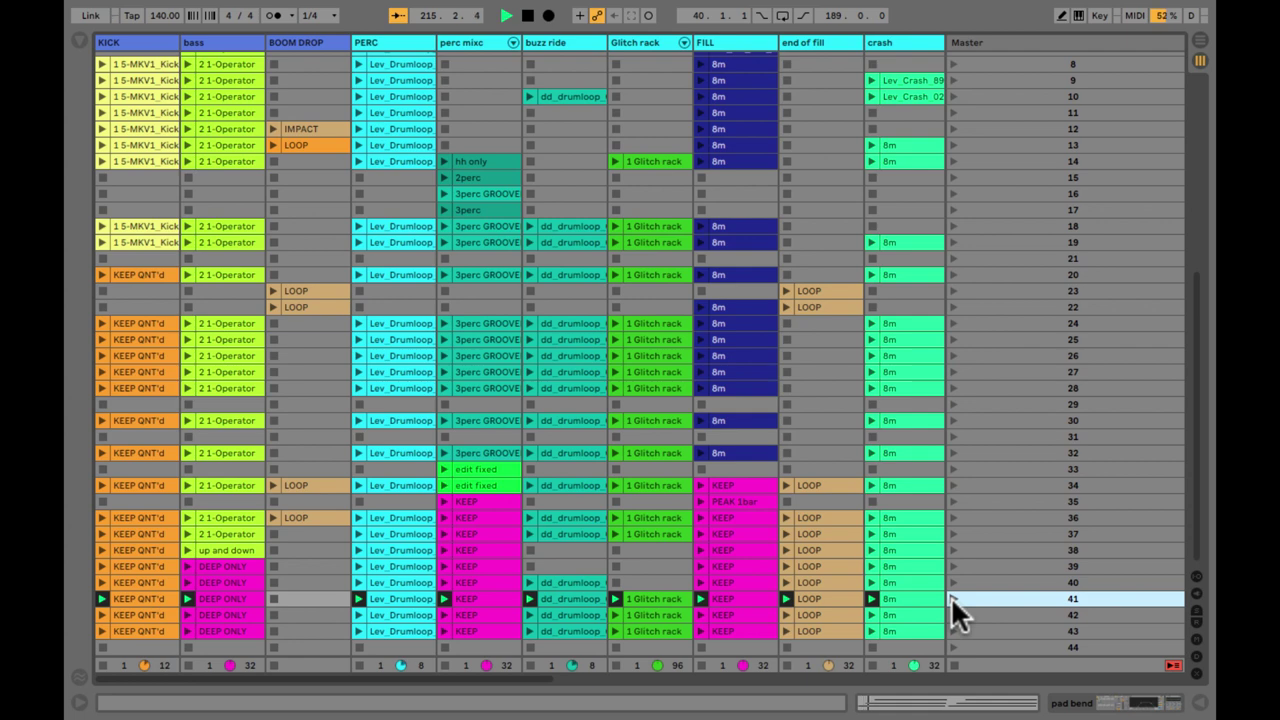
Show the mixer, mute the PERC and INSTR bus tracks to hear only LOWS, and select the LOWS track
key(ctrl+alt+m)
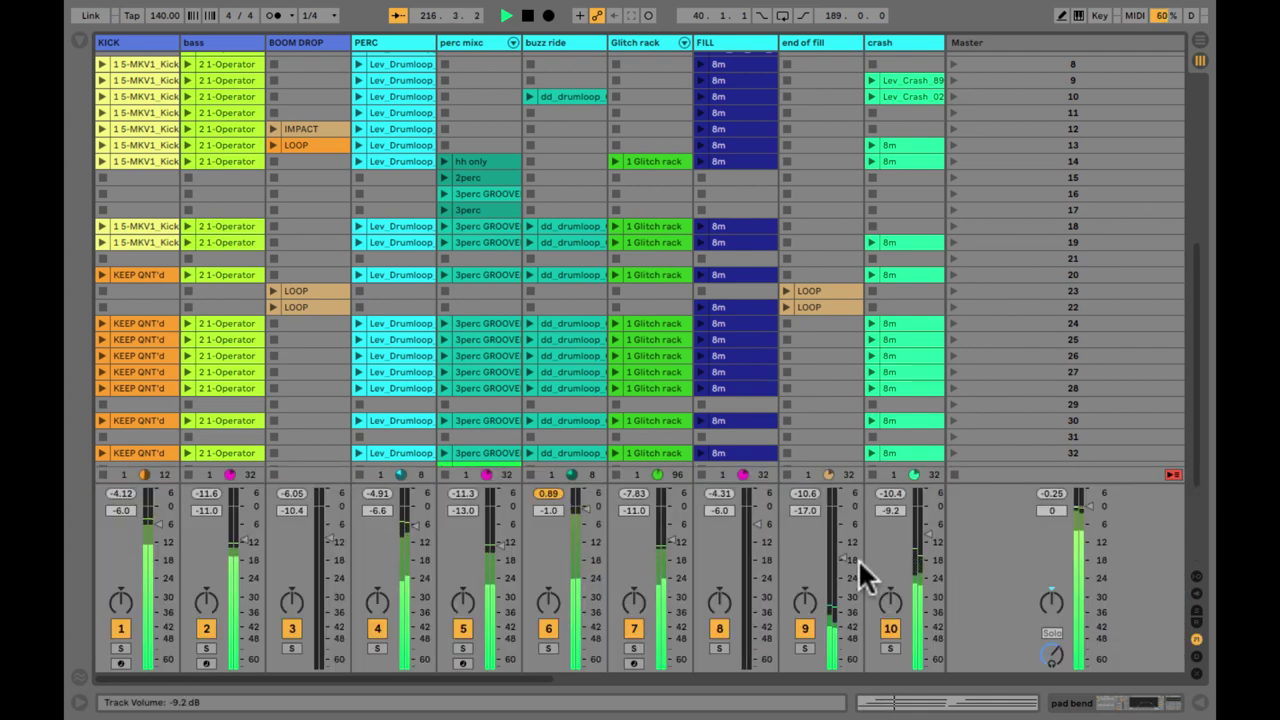
scroll(822, 392, down, 5)
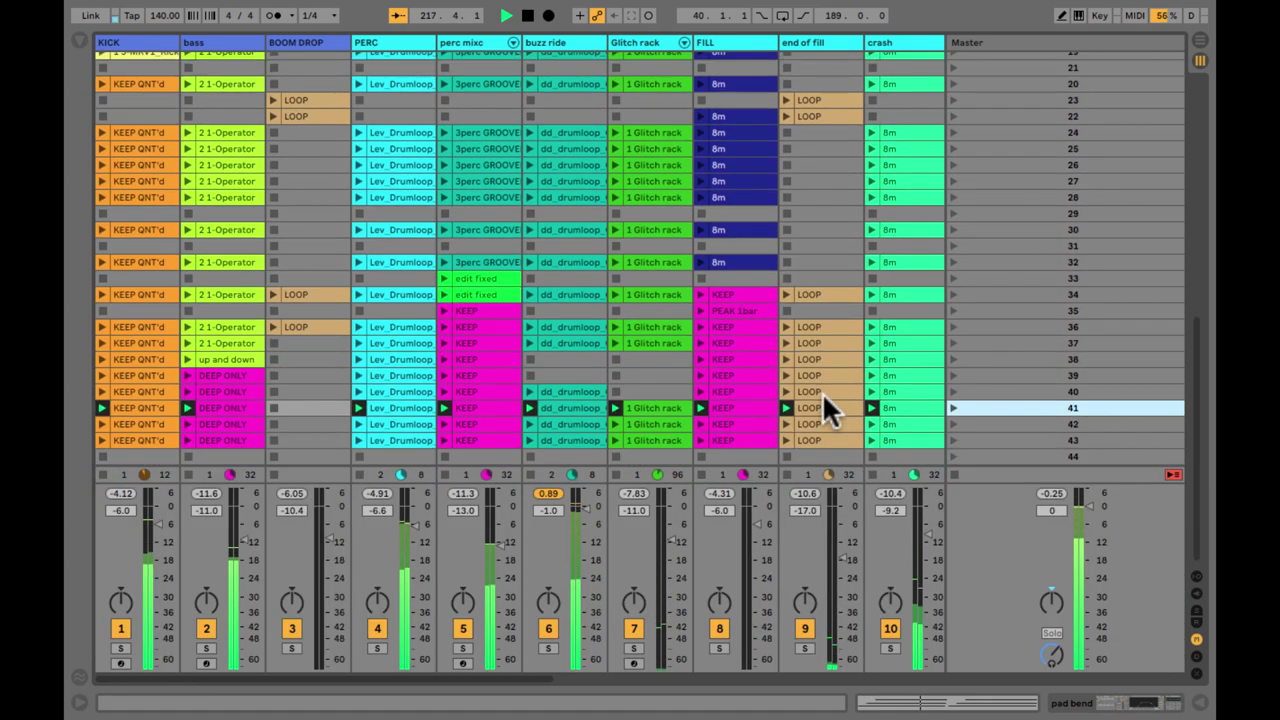
scroll(822, 392, right, 10)
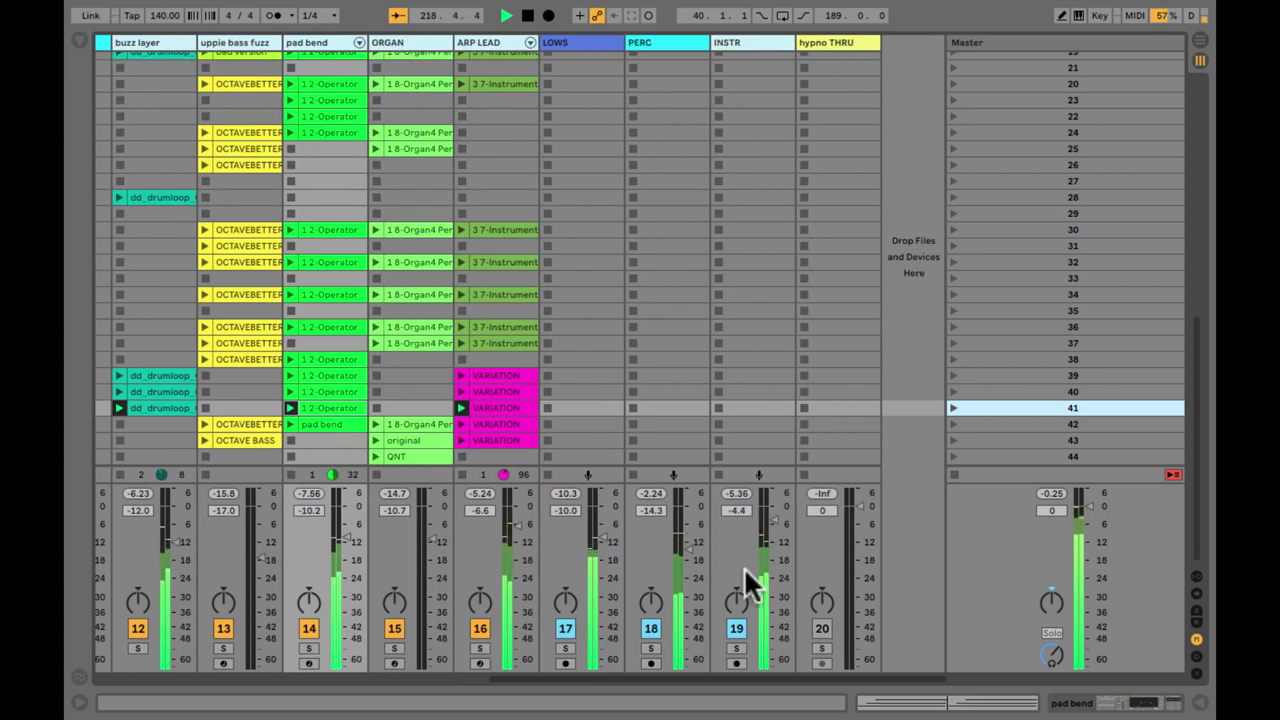
click(684, 632)
click(651, 629)
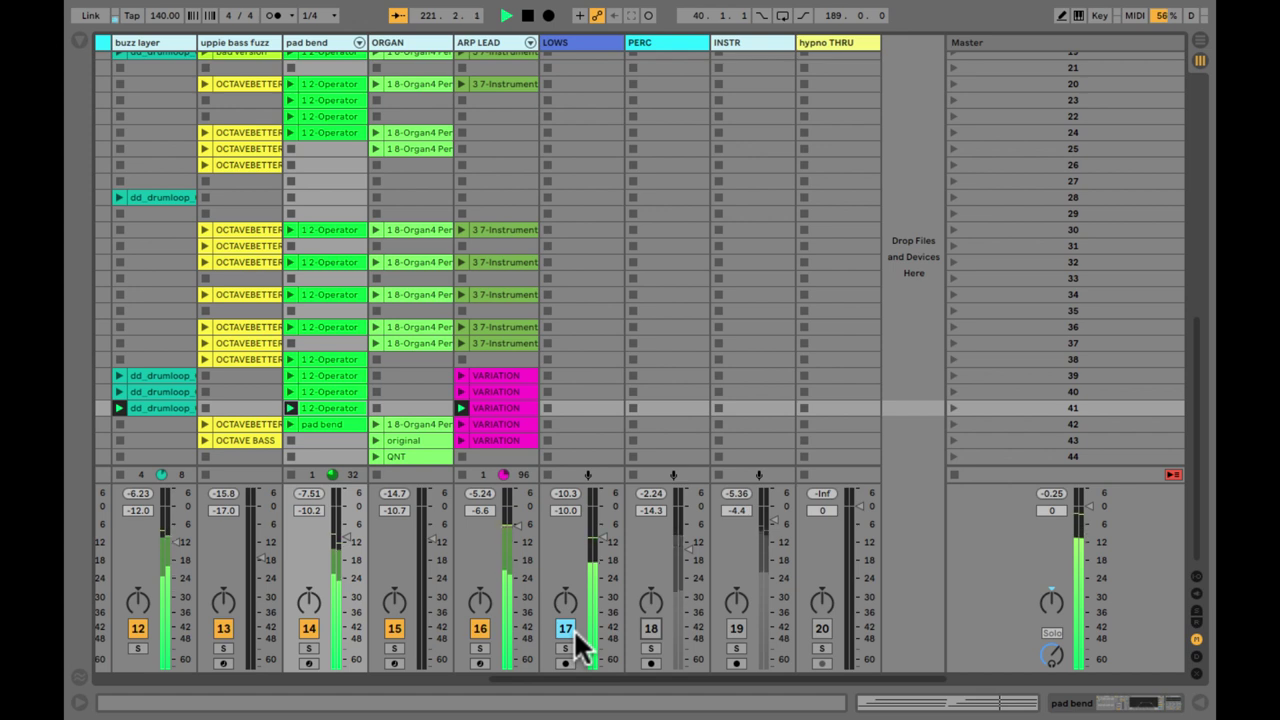
click(583, 41)
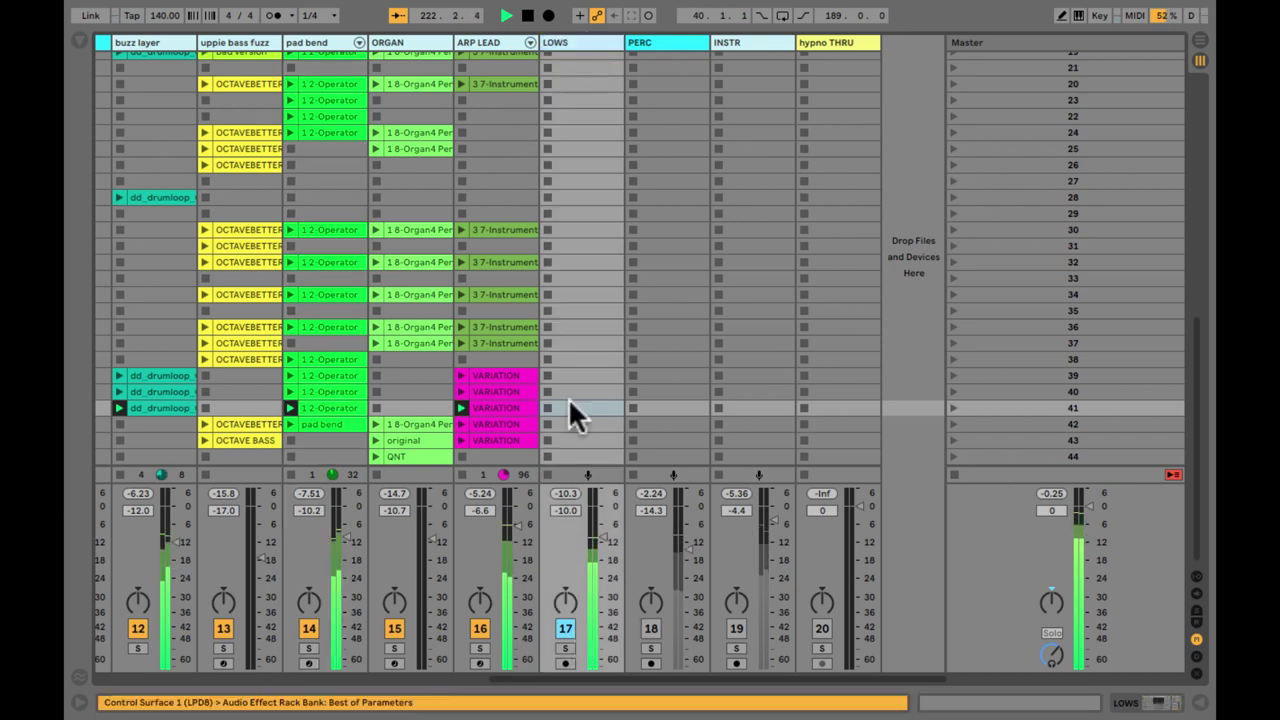
Unmute the PERC bus, mute LOWS to audition the percussion alone, and select the PERC track
click(651, 629)
click(565, 629)
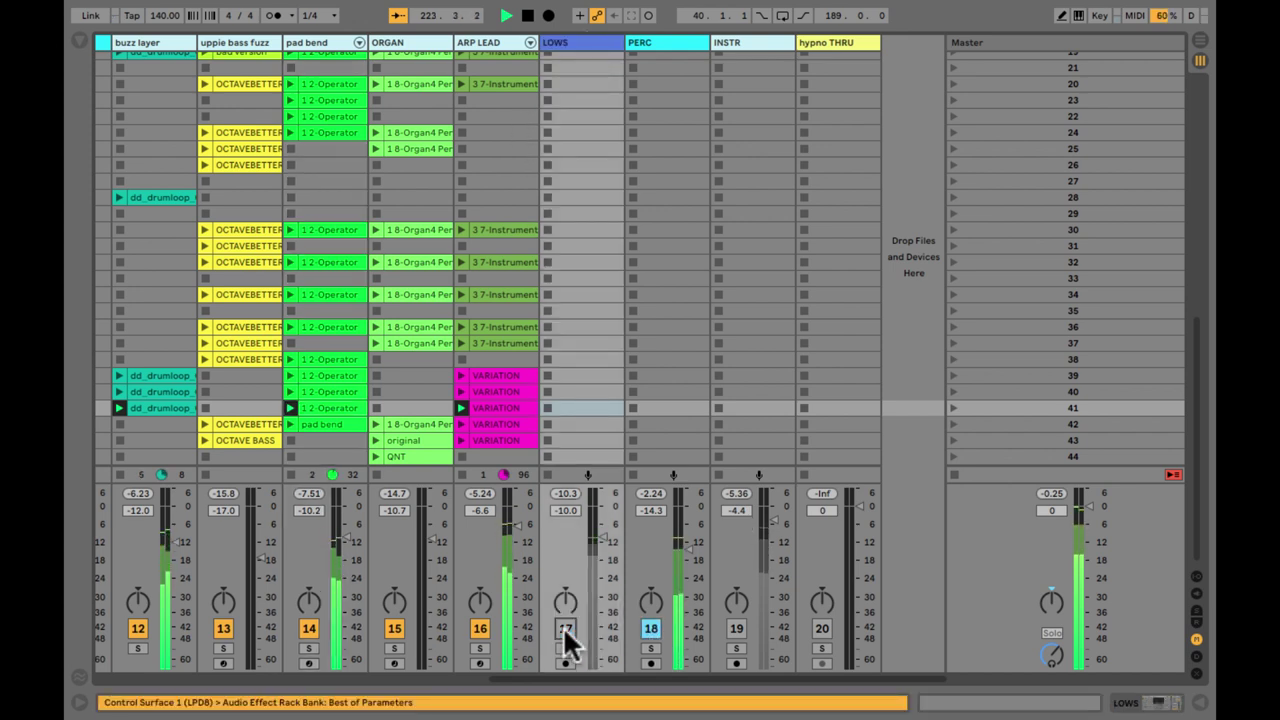
click(666, 42)
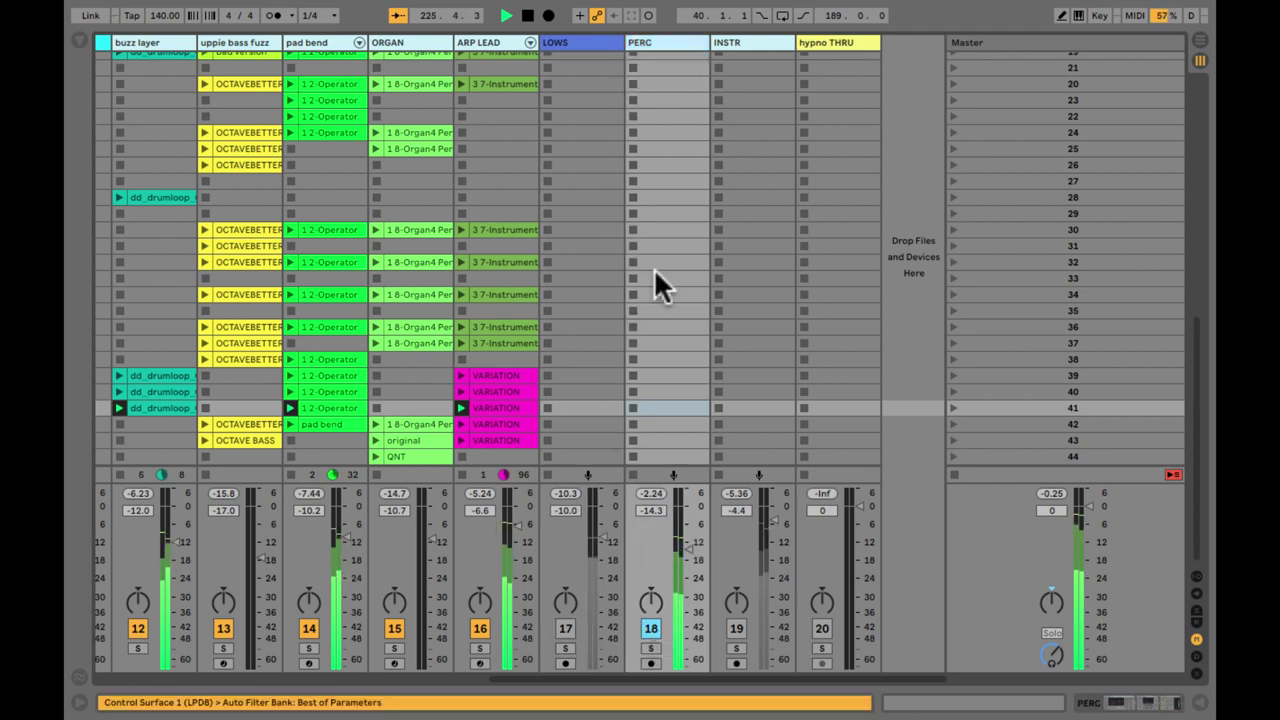
click(685, 229)
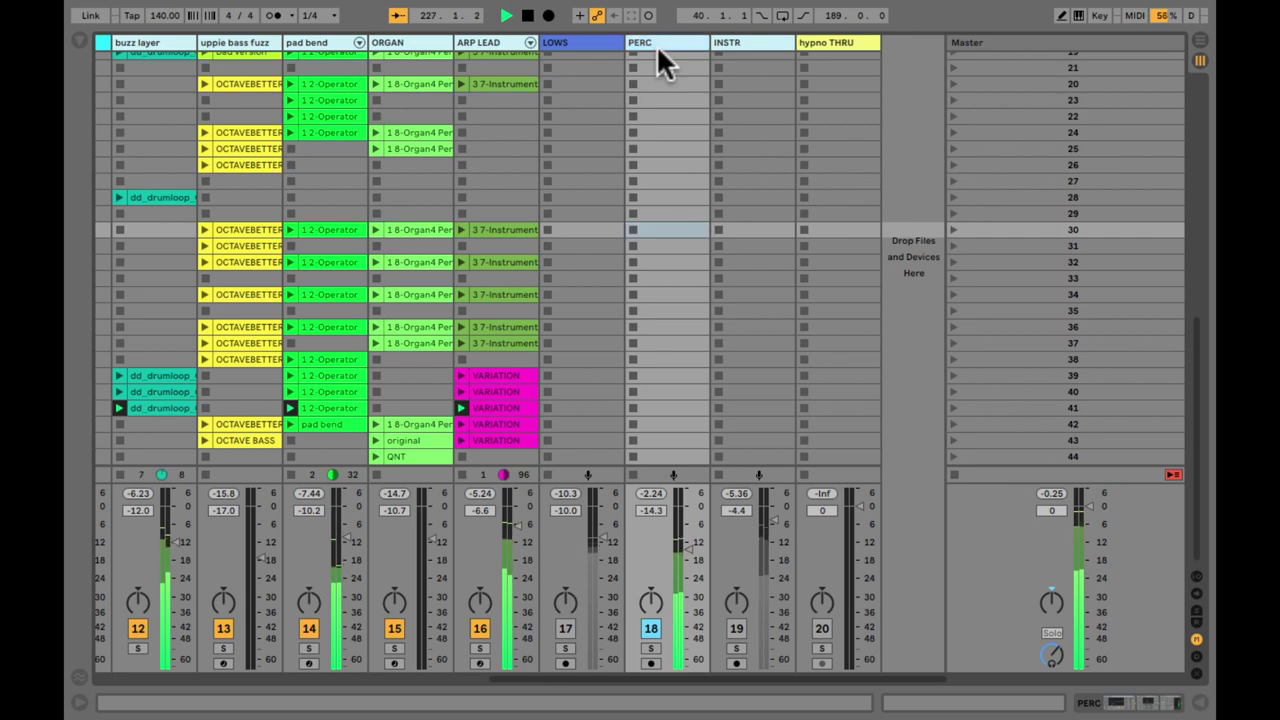
click(657, 78)
Display the input/output routing to examine where the percussion tracks send their audio, and hide it again
scroll(657, 78, left, 10)
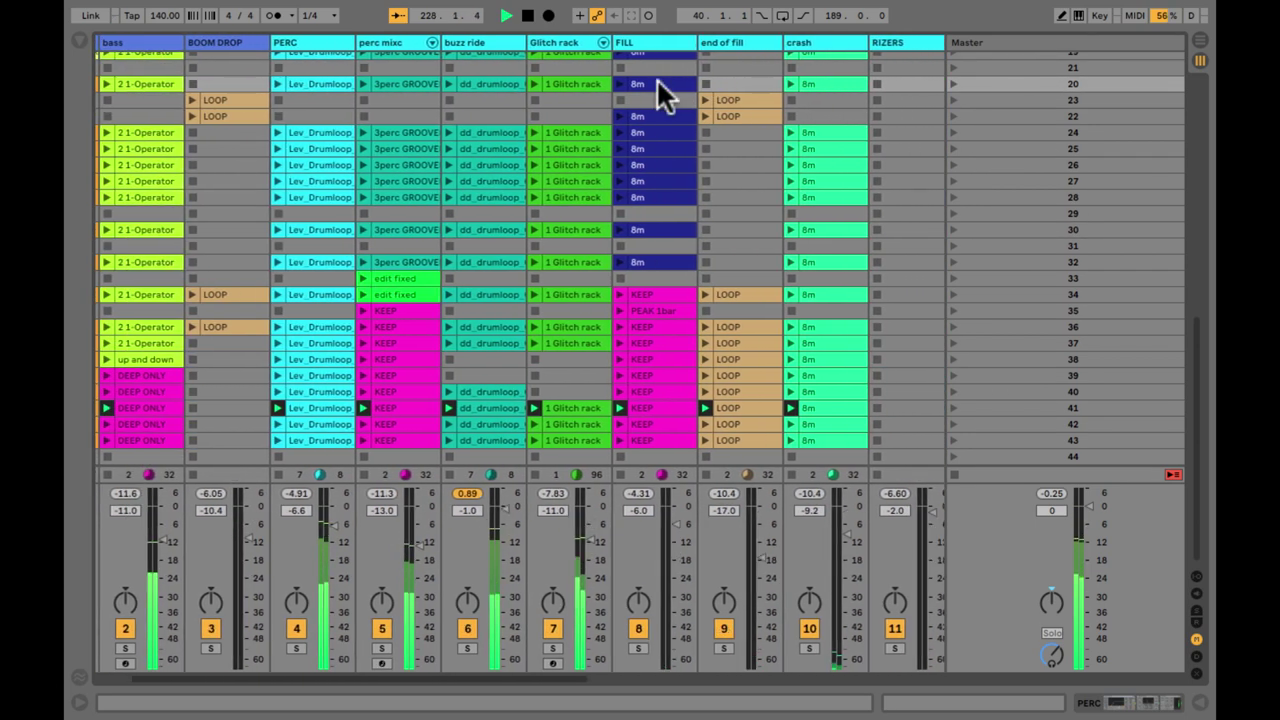
scroll(656, 78, left, 1)
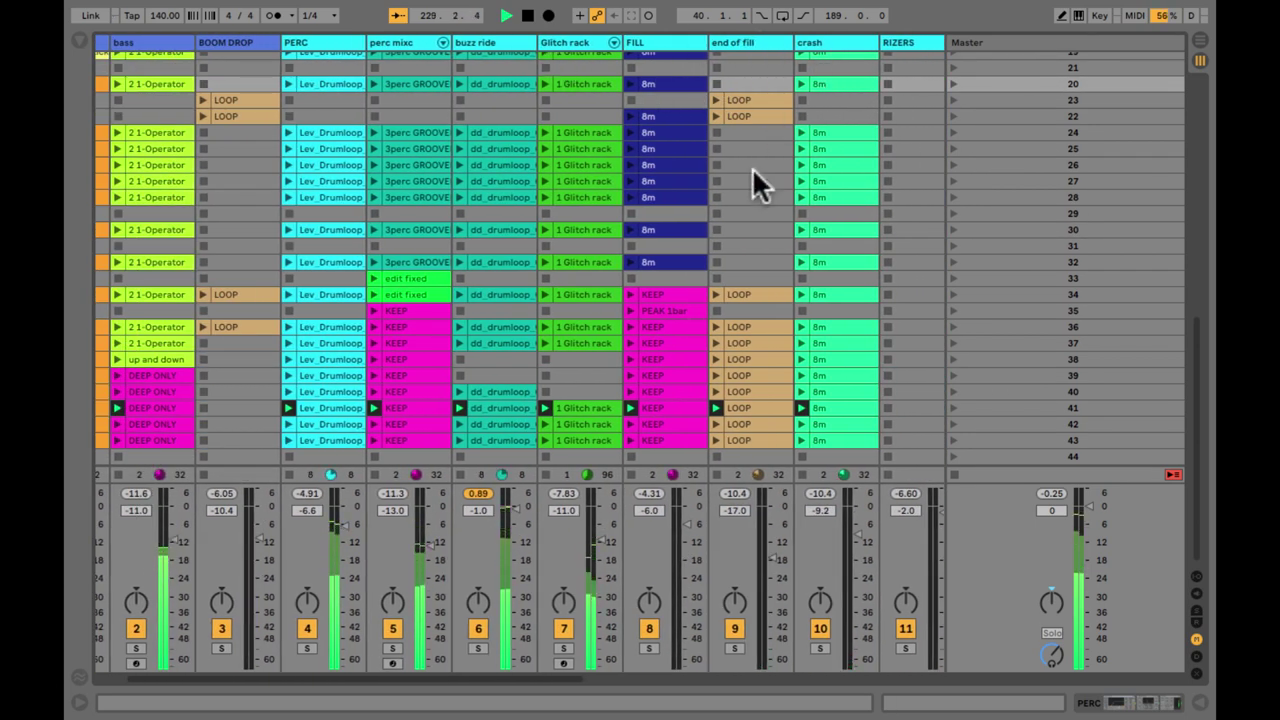
key(ctrl+alt+i)
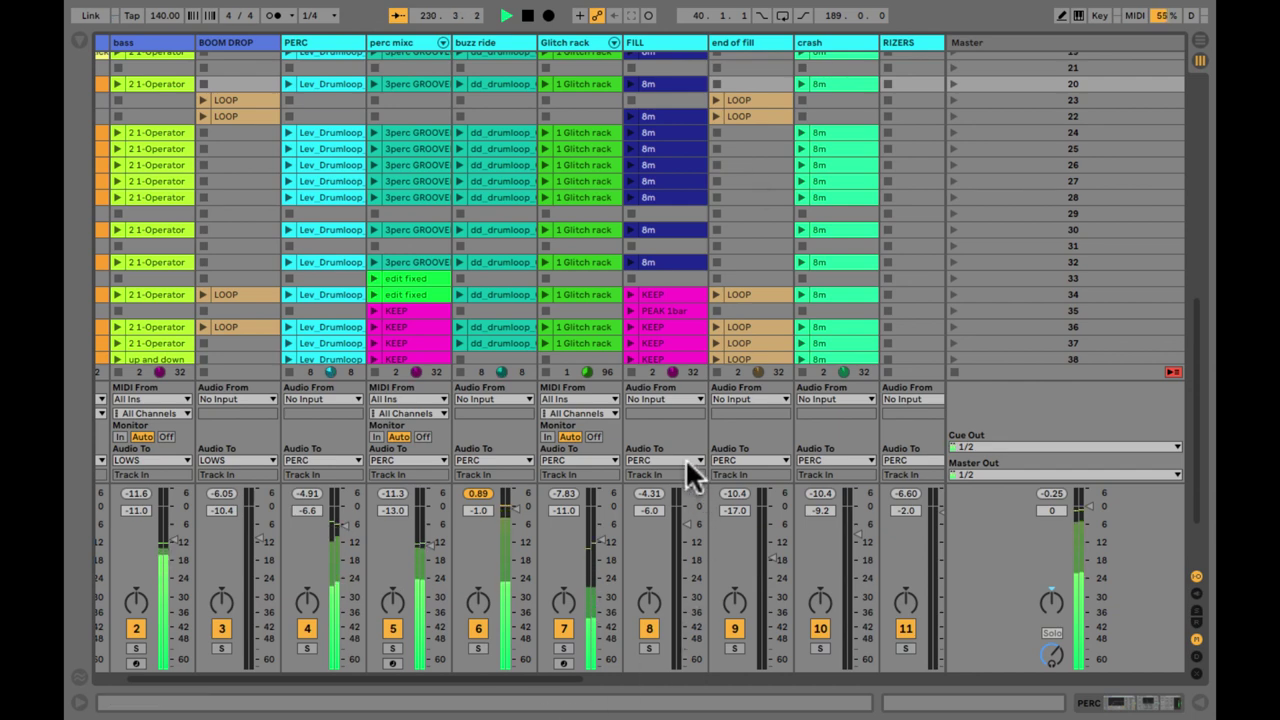
key(ctrl+alt+i)
scroll(684, 458, right, 10)
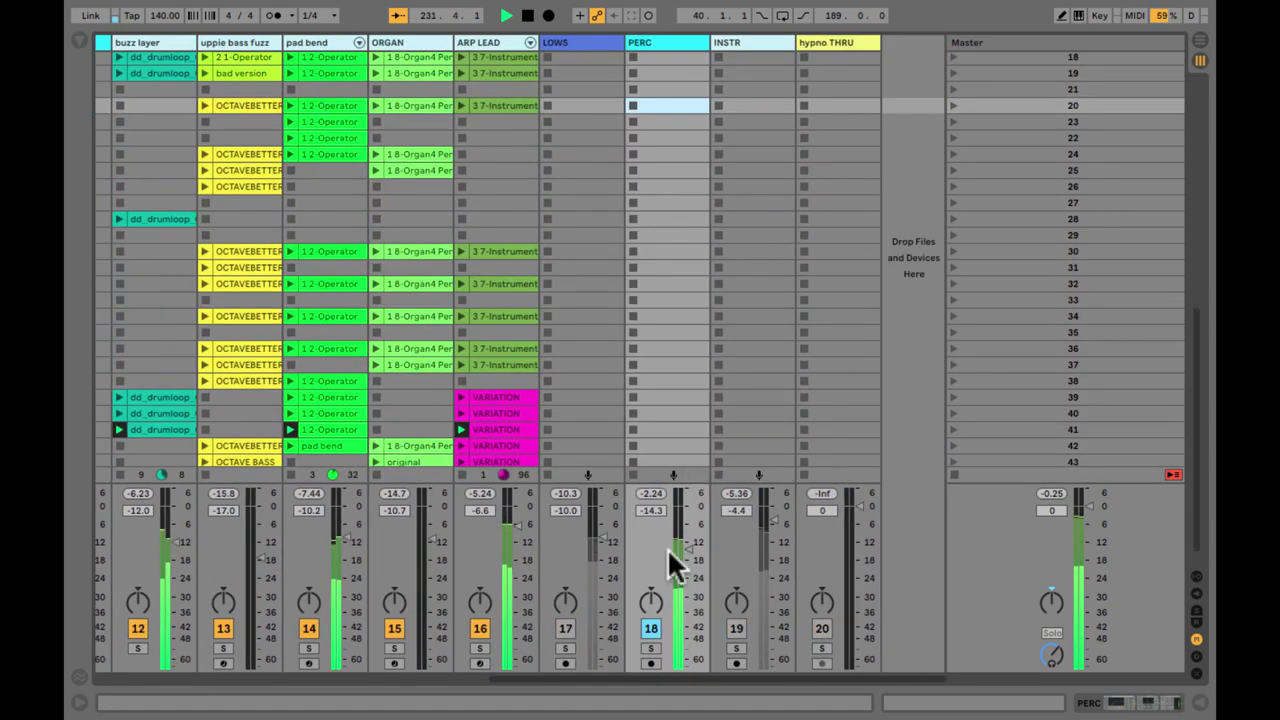
Unmute the INSTR bus, mute PERC to audition the instruments alone, and select the INSTR track
click(736, 628)
click(651, 628)
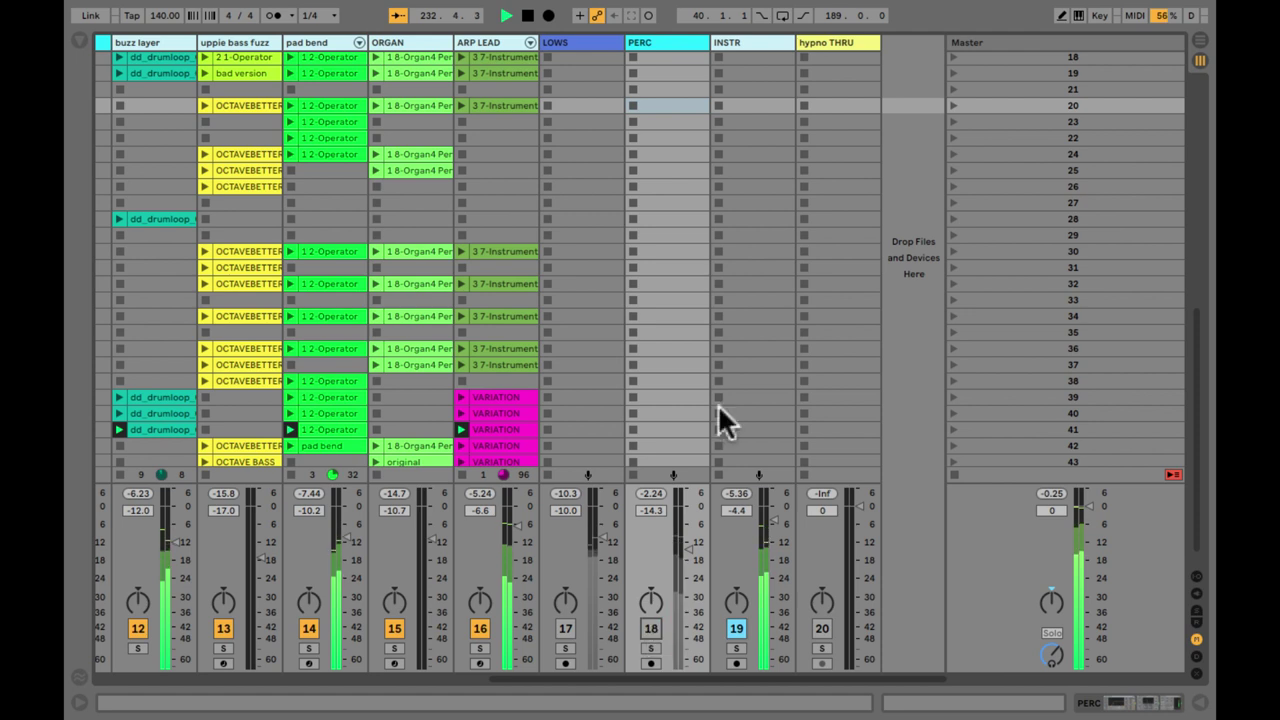
click(755, 268)
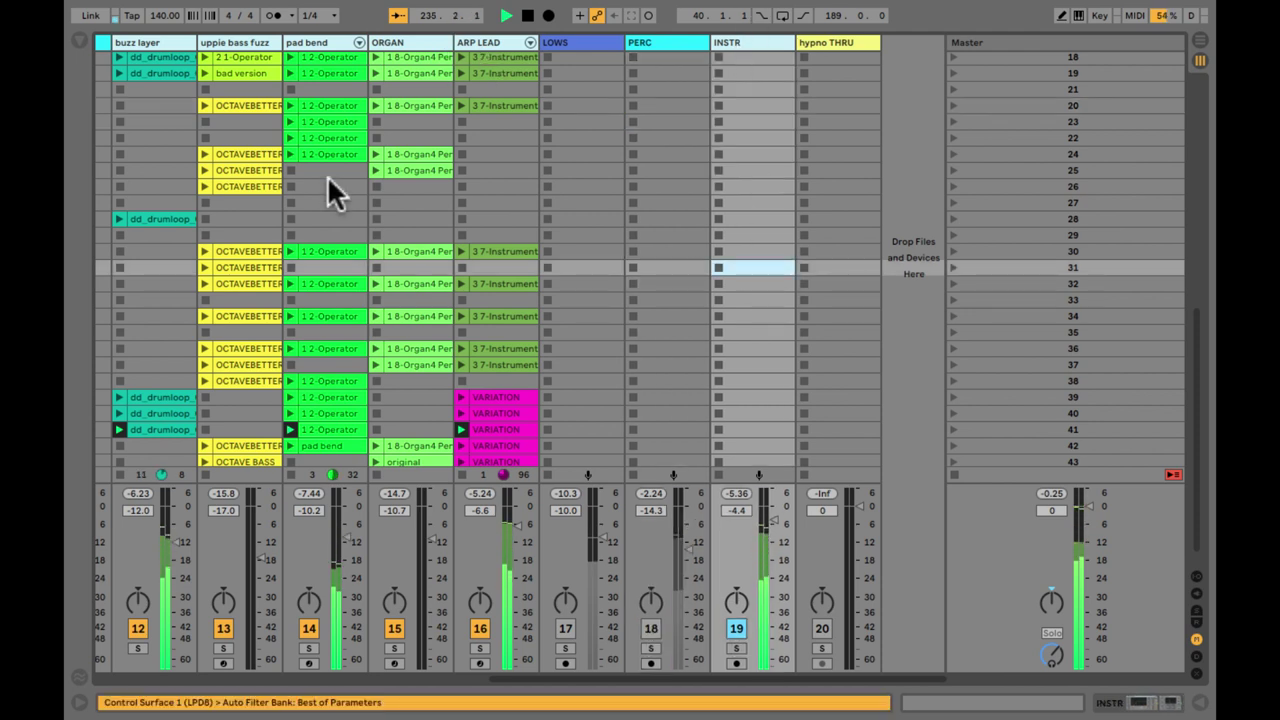
Show the input/output routing to examine where the instrument tracks, including ORGAN and ARP LEAD, send their audio
key(ctrl+alt+i)
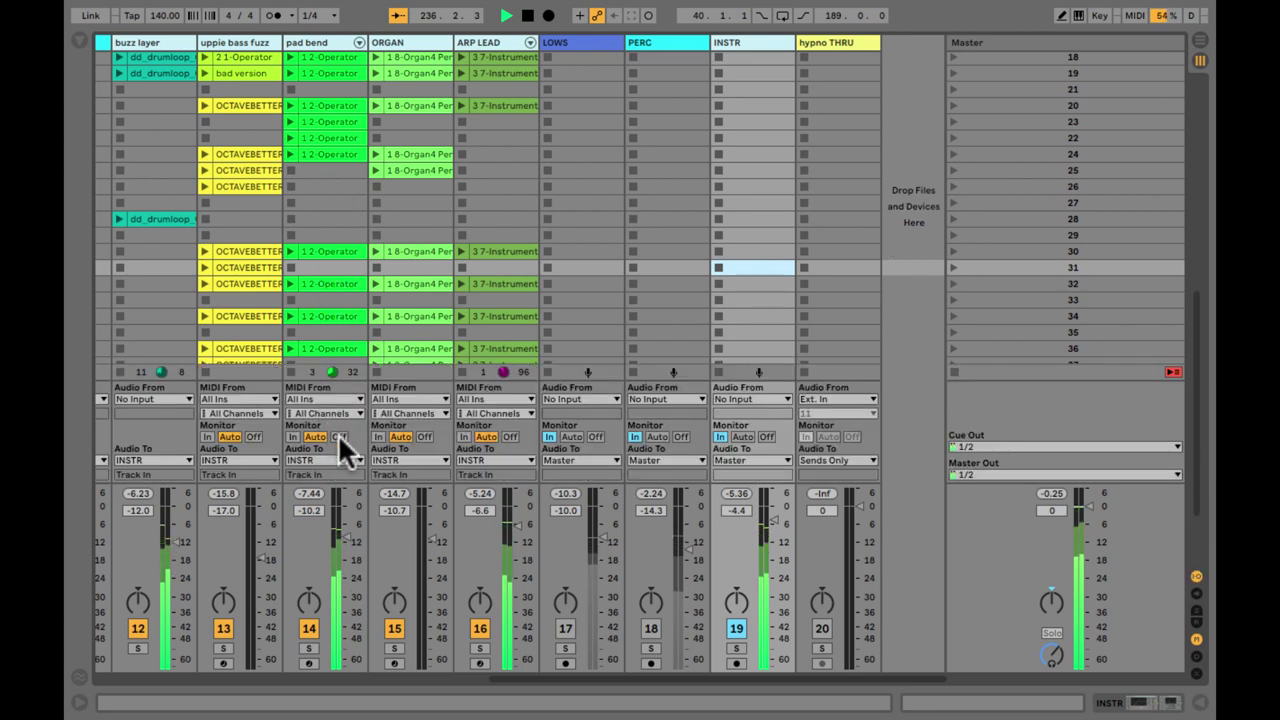
click(406, 460)
click(406, 460)
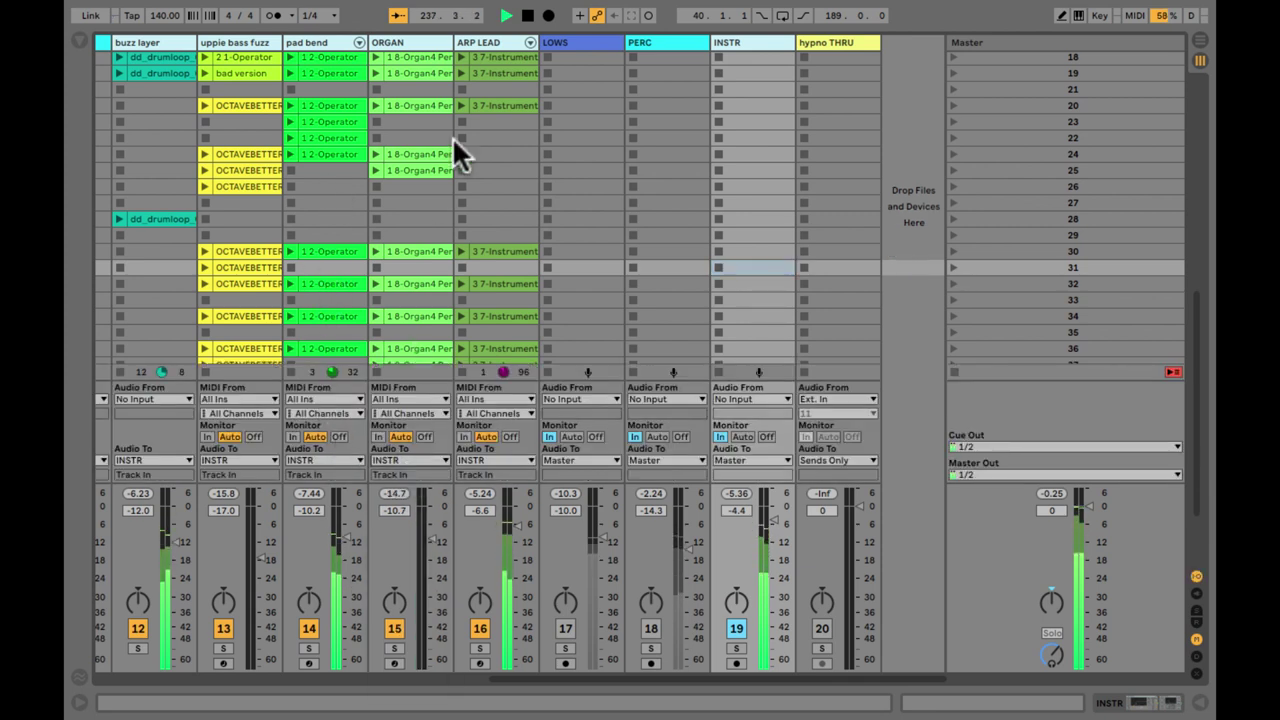
click(491, 137)
click(493, 44)
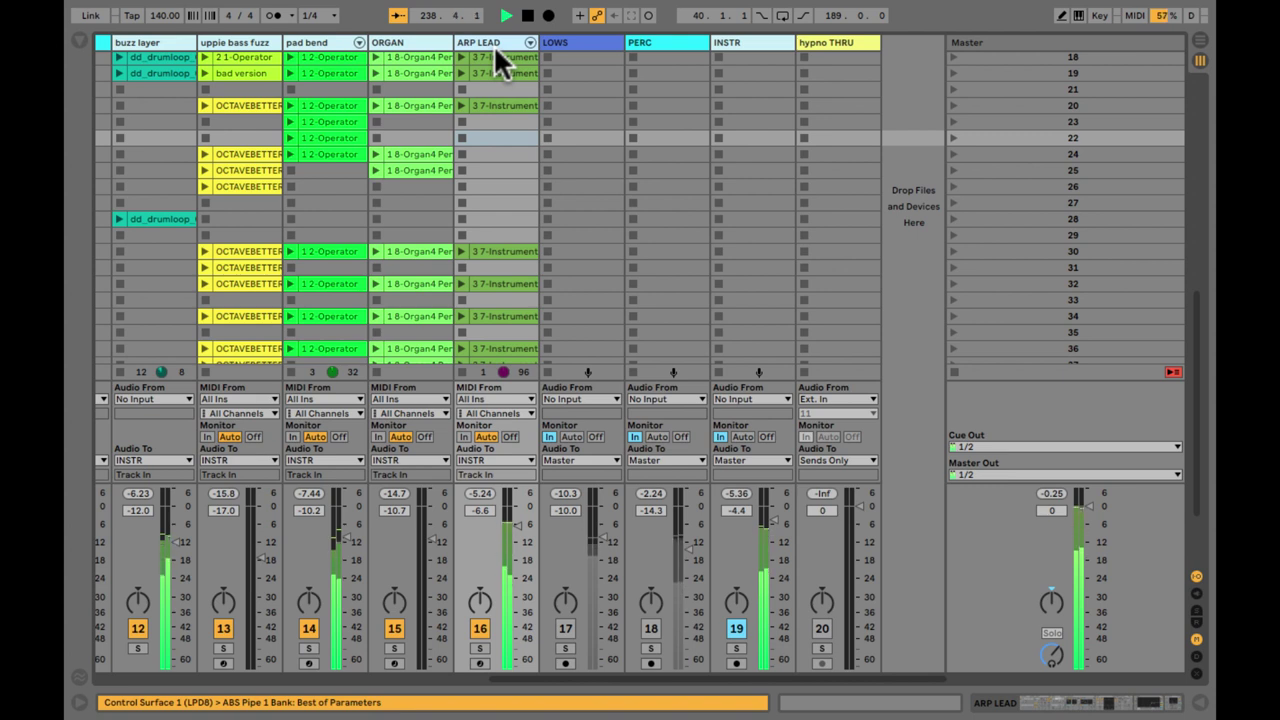
Stop playback and unmute the PERC and LOWS bus tracks
key(space)
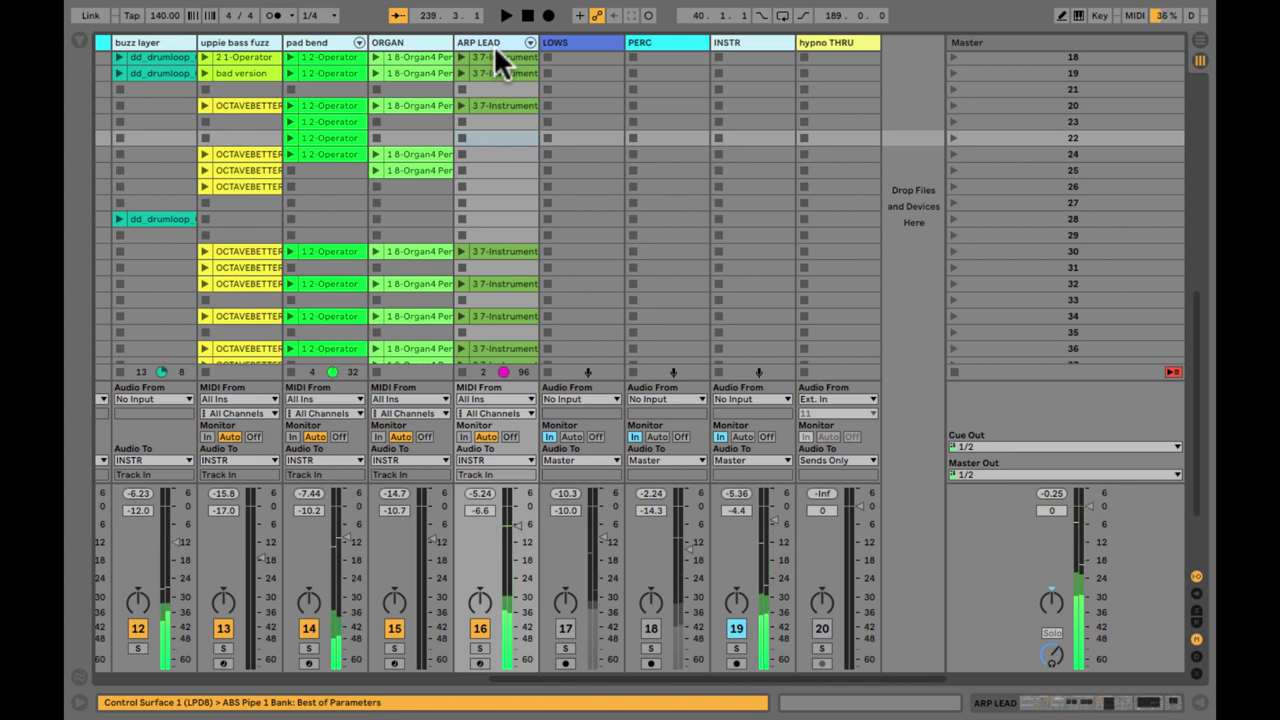
click(651, 628)
click(565, 628)
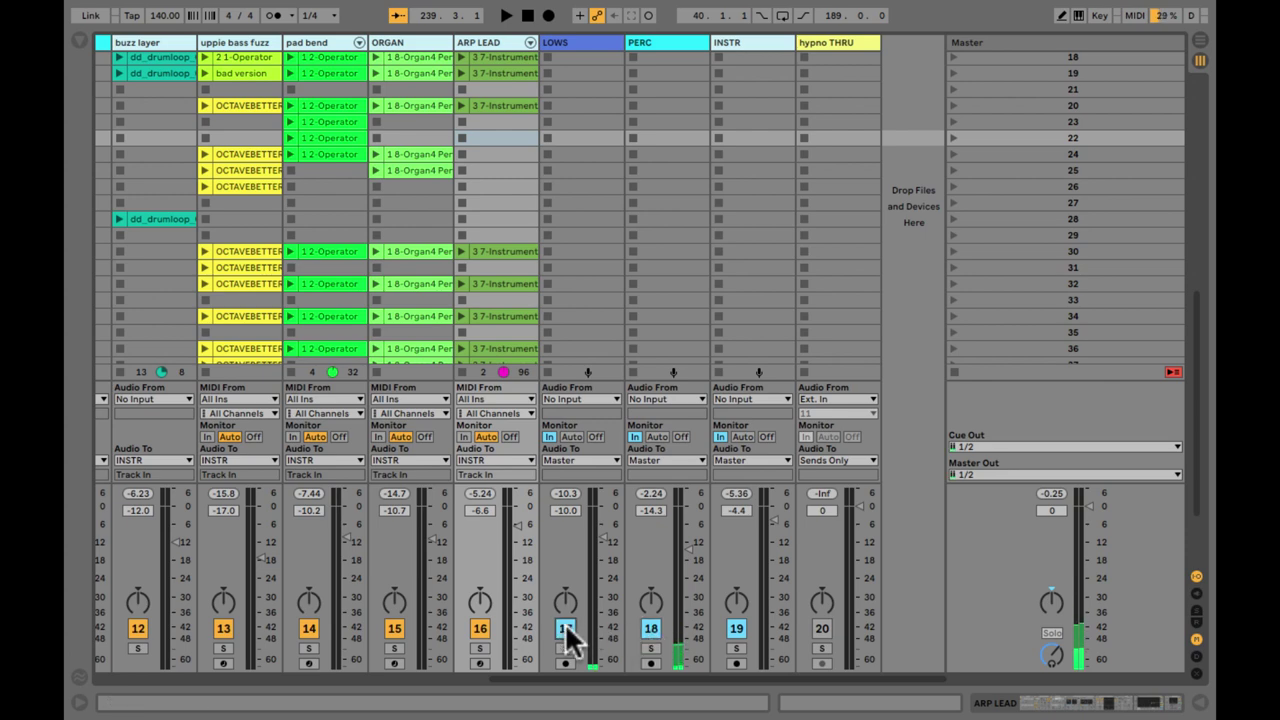
Review the CLIP STACKS scenes and the KICK track's clips with the routing section hidden, and select the KICK clip in scene 8
scroll(651, 258, up, 10)
scroll(651, 258, left, 1)
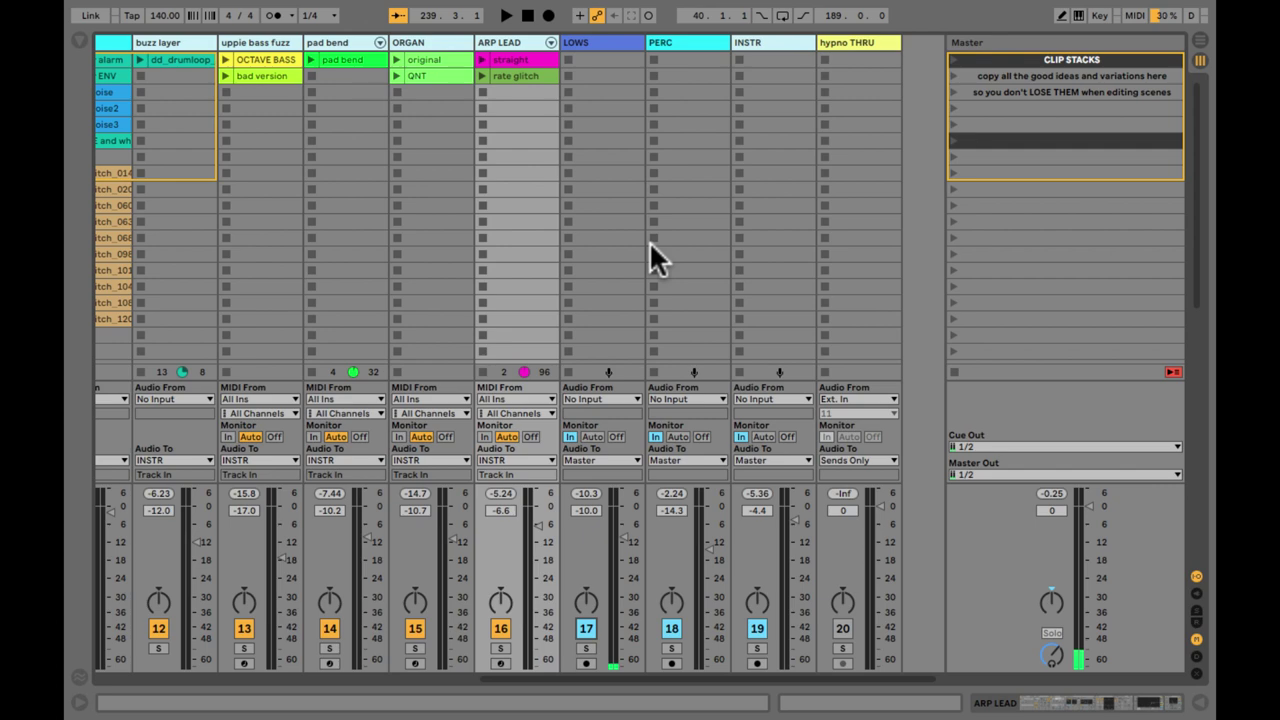
scroll(651, 243, left, 10)
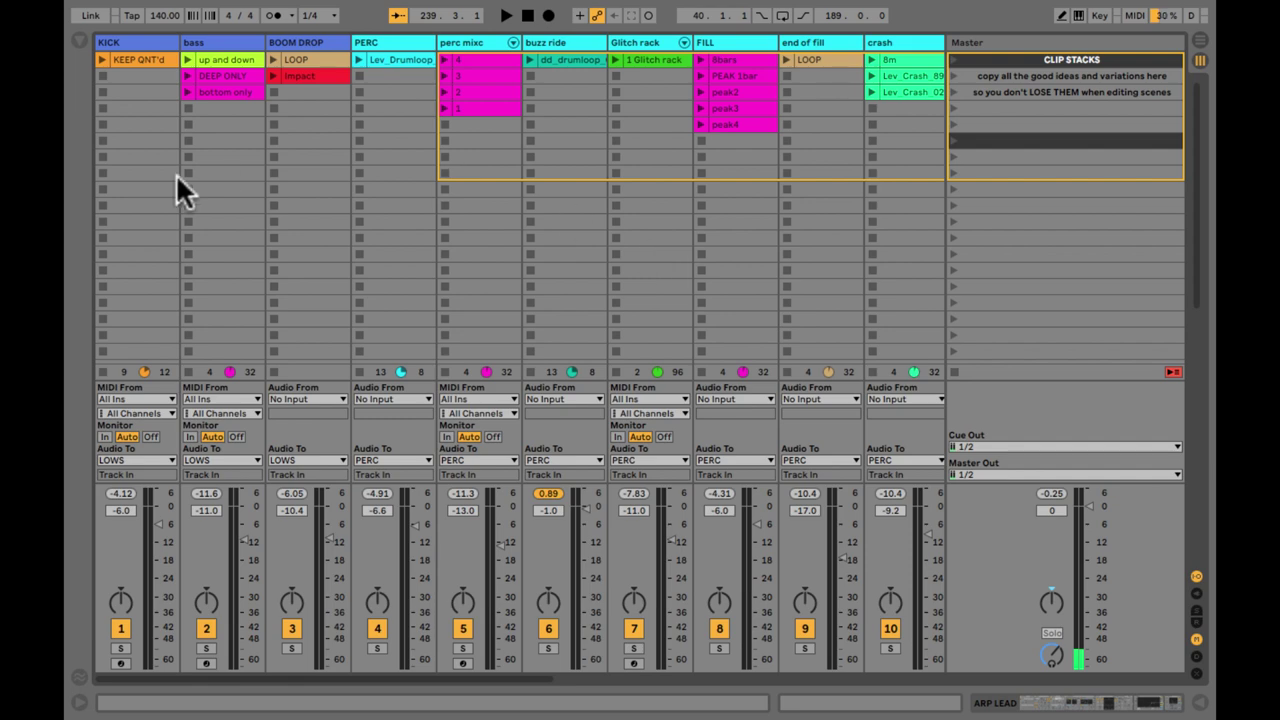
scroll(156, 204, down, 15)
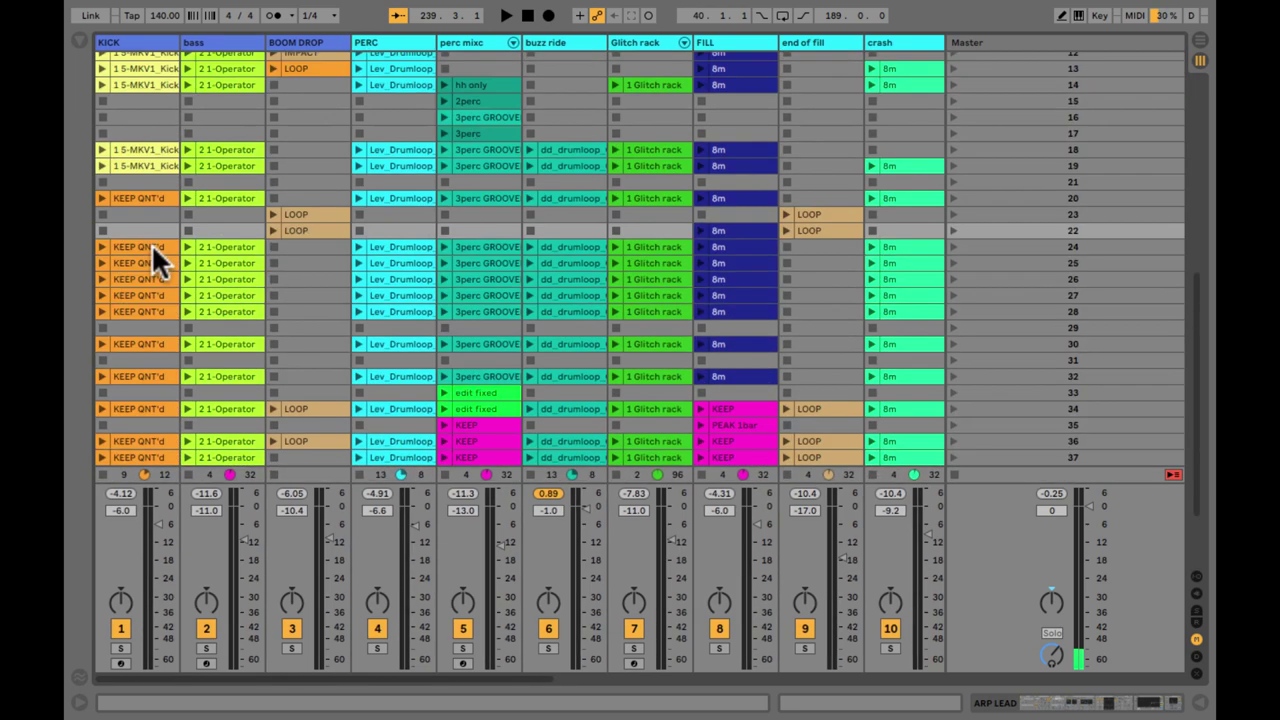
click(130, 442)
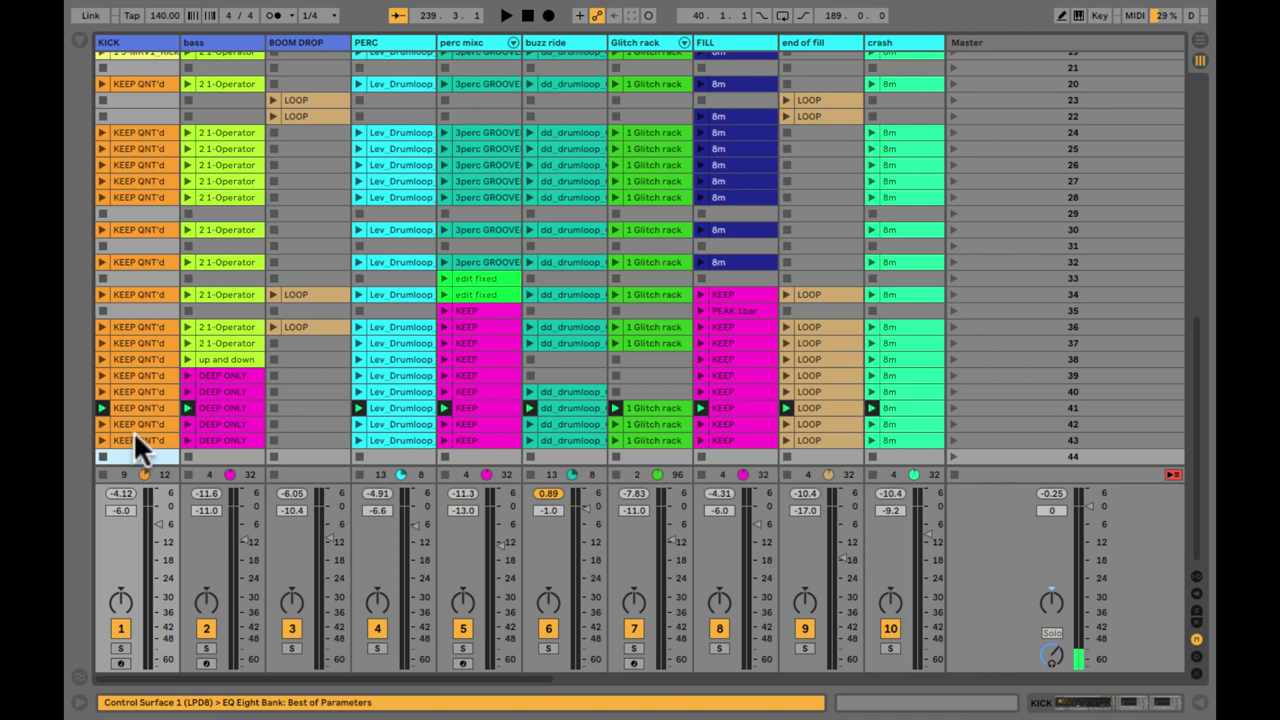
scroll(137, 401, up, 15)
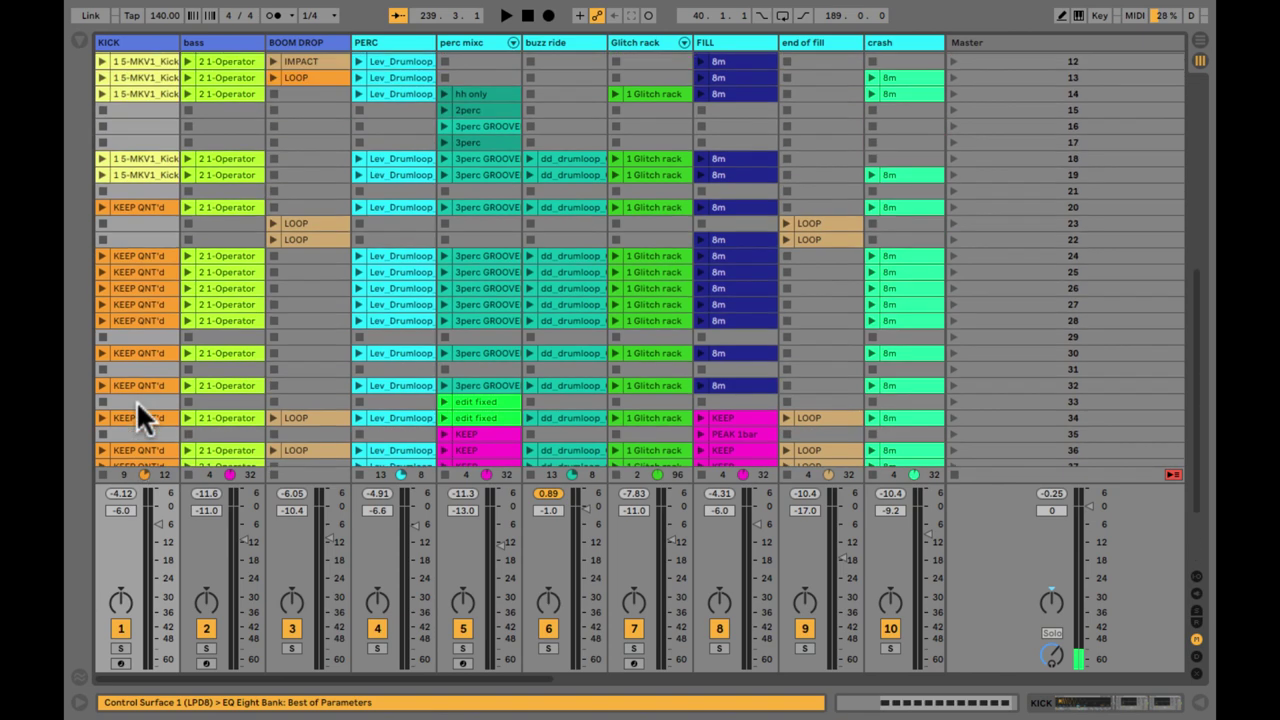
double_click(139, 227)
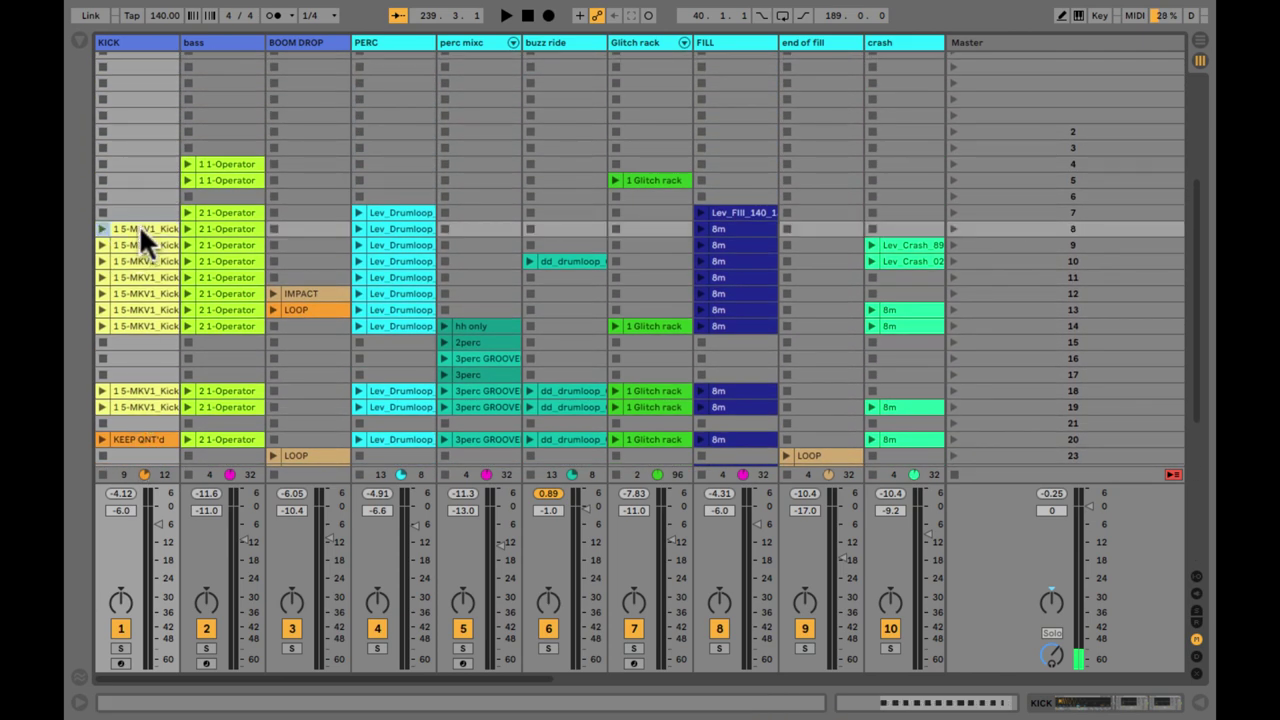
Inspect the second and third C3 notes of the scene 8 KICK clip, and select scenes 42 and 43
click(690, 573)
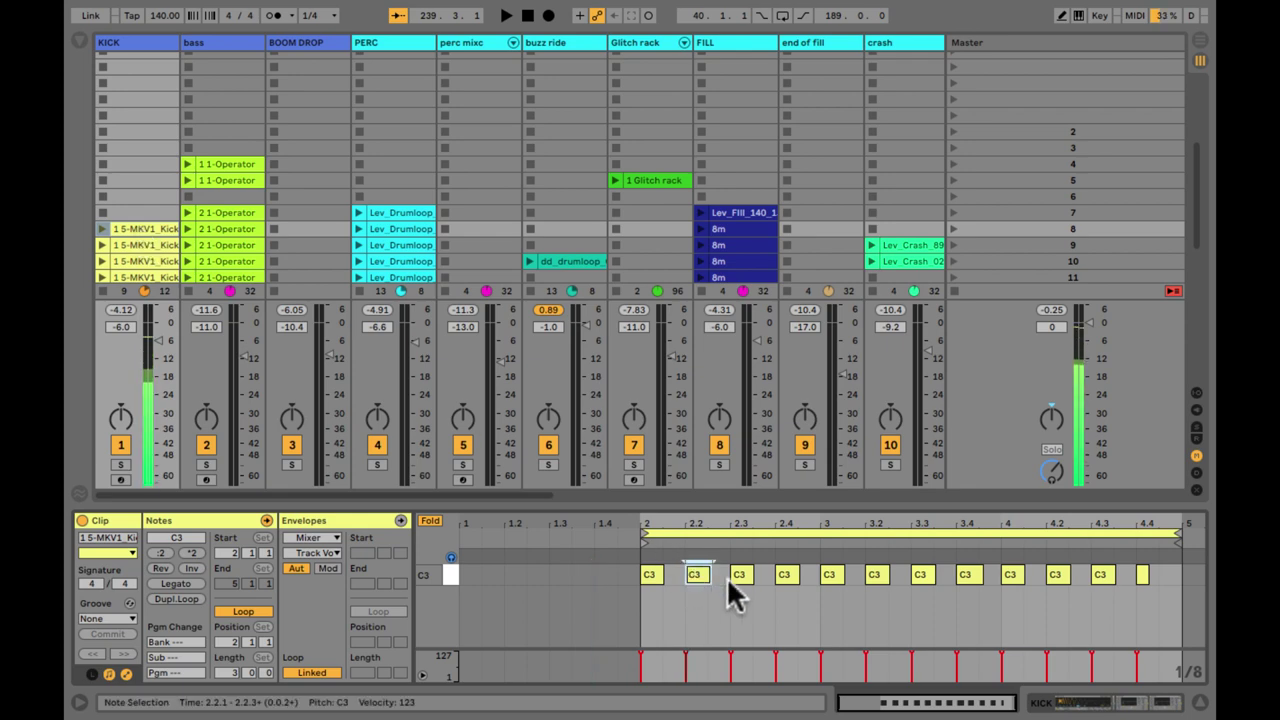
click(741, 573)
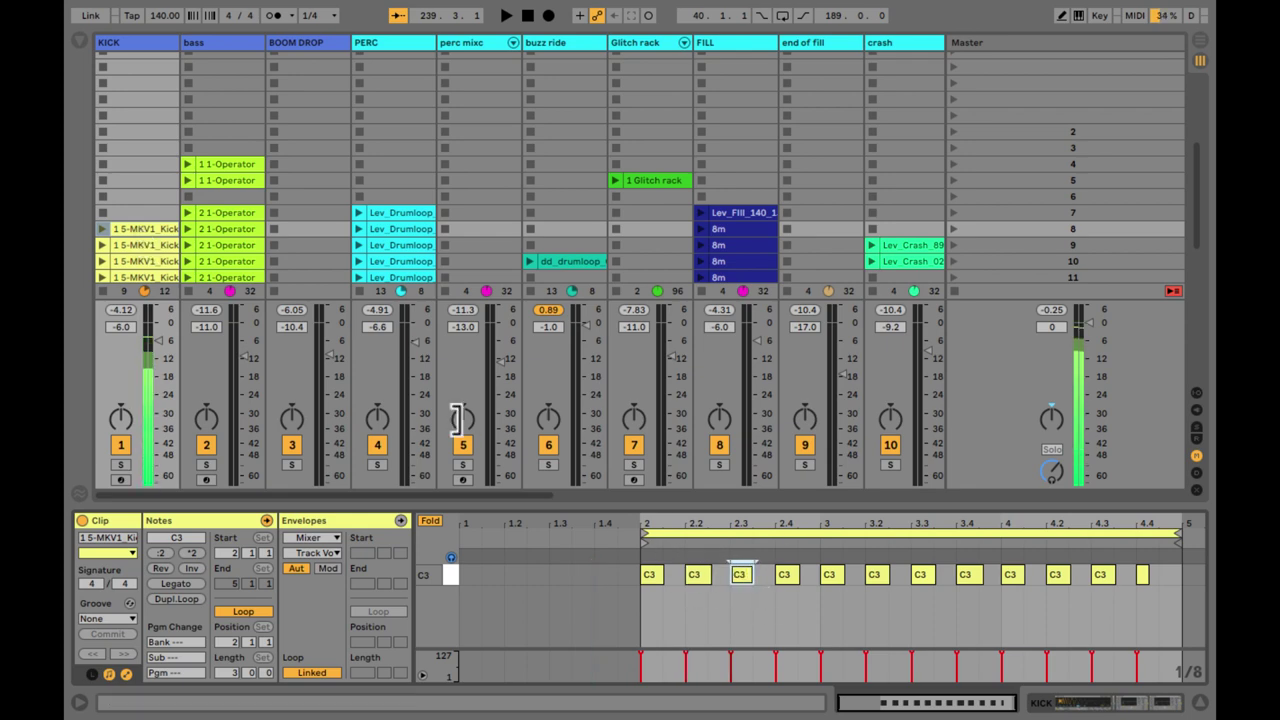
scroll(204, 264, down, 9)
scroll(204, 264, down, 10)
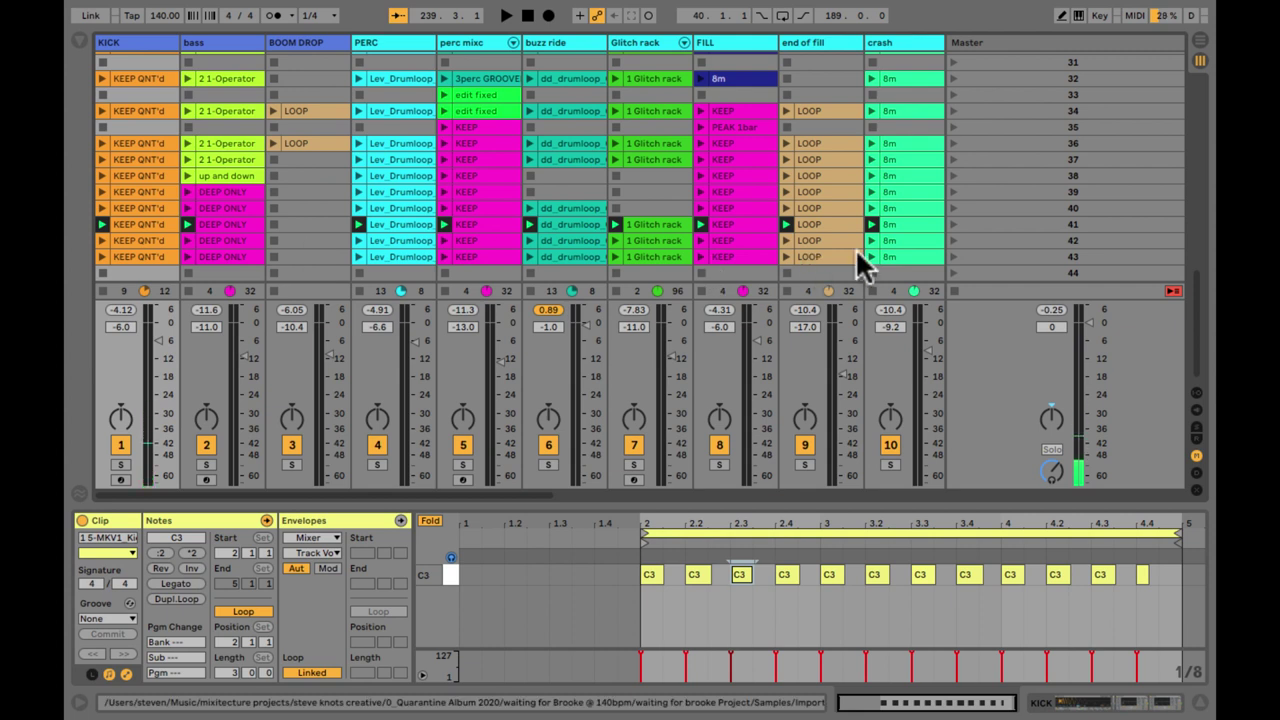
click(960, 225)
click(971, 243)
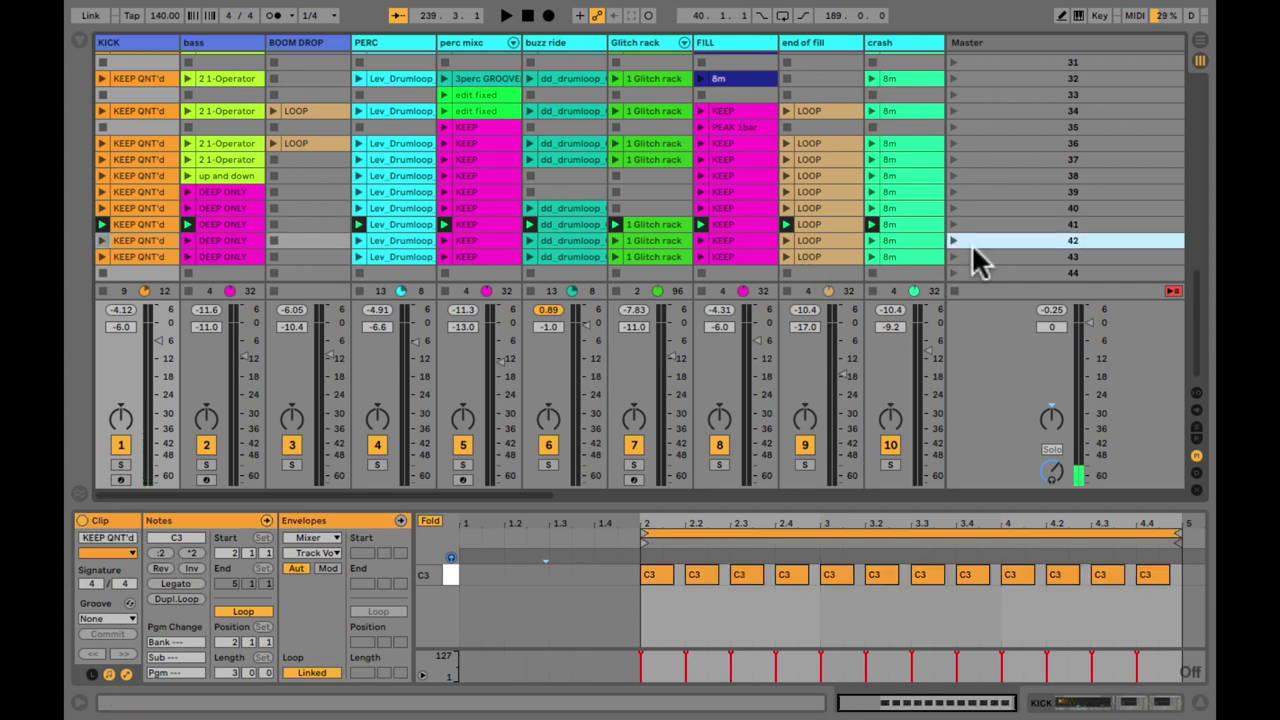
click(963, 256)
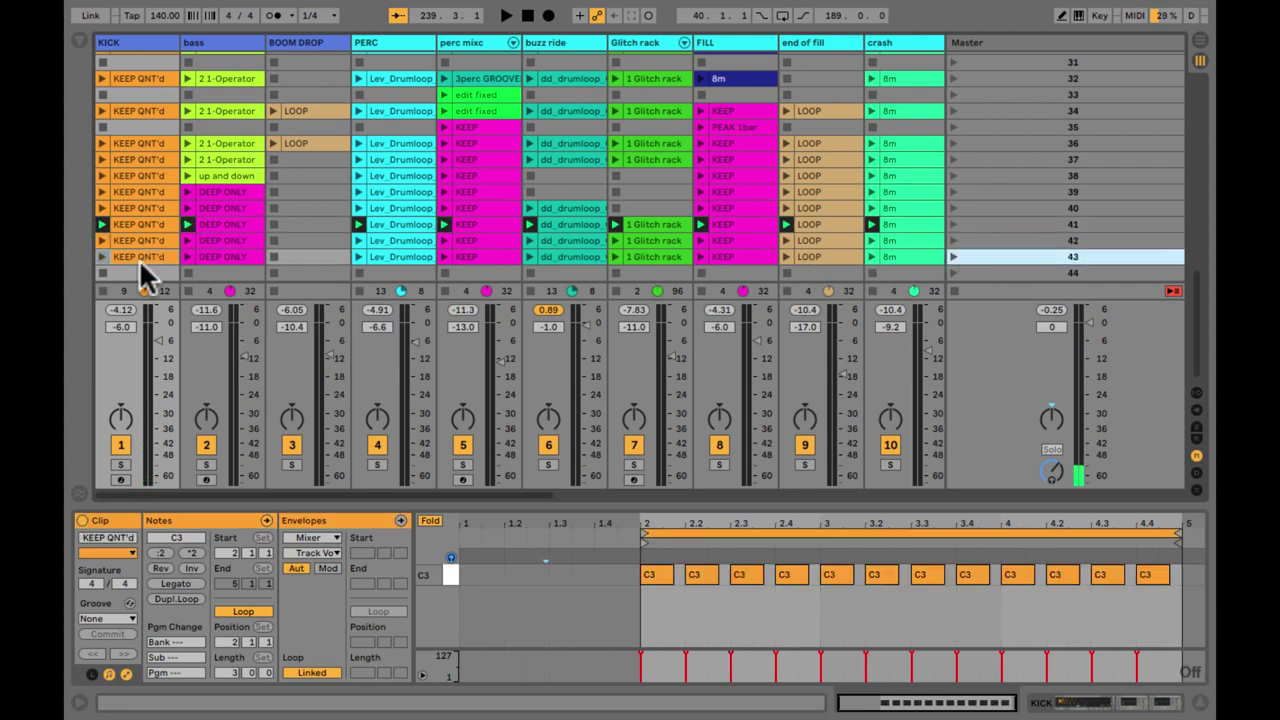
Compare the bass clips DEEP ONLY in scene 43 and 2 1-Operator in scene 37, and inspect scene 43's PERC, perc misc and buzz ride clips
click(222, 258)
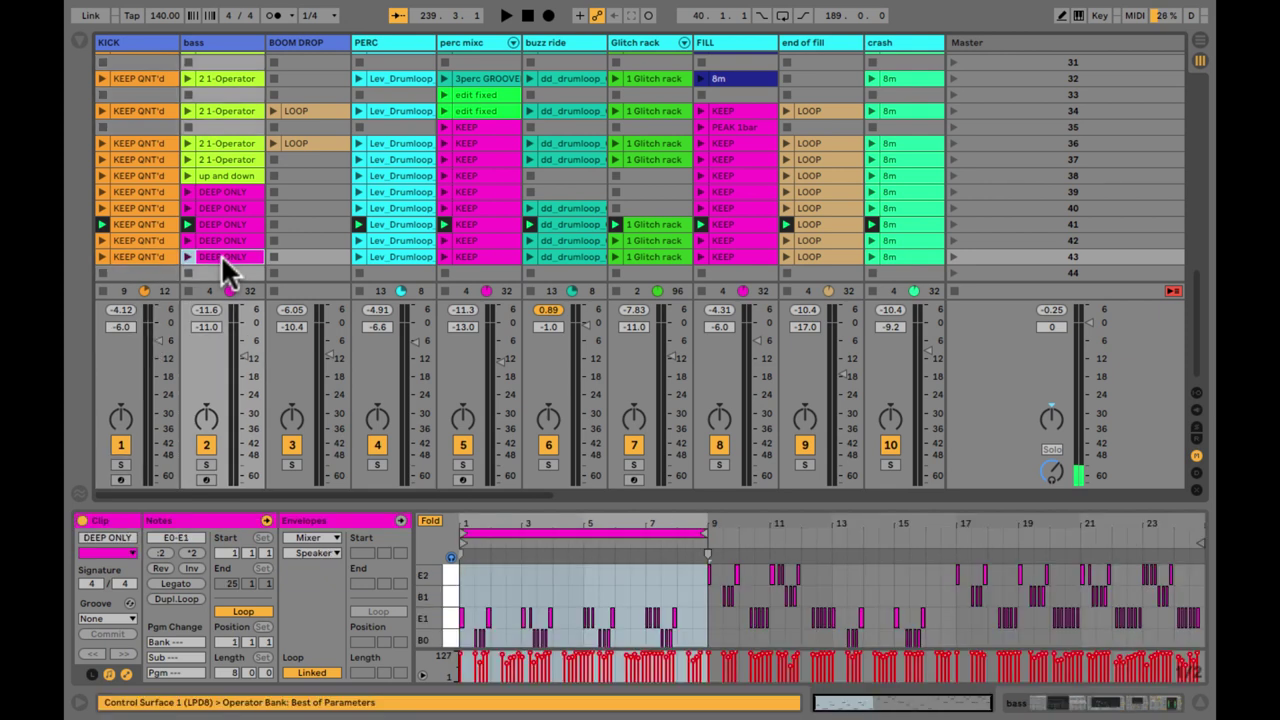
click(221, 157)
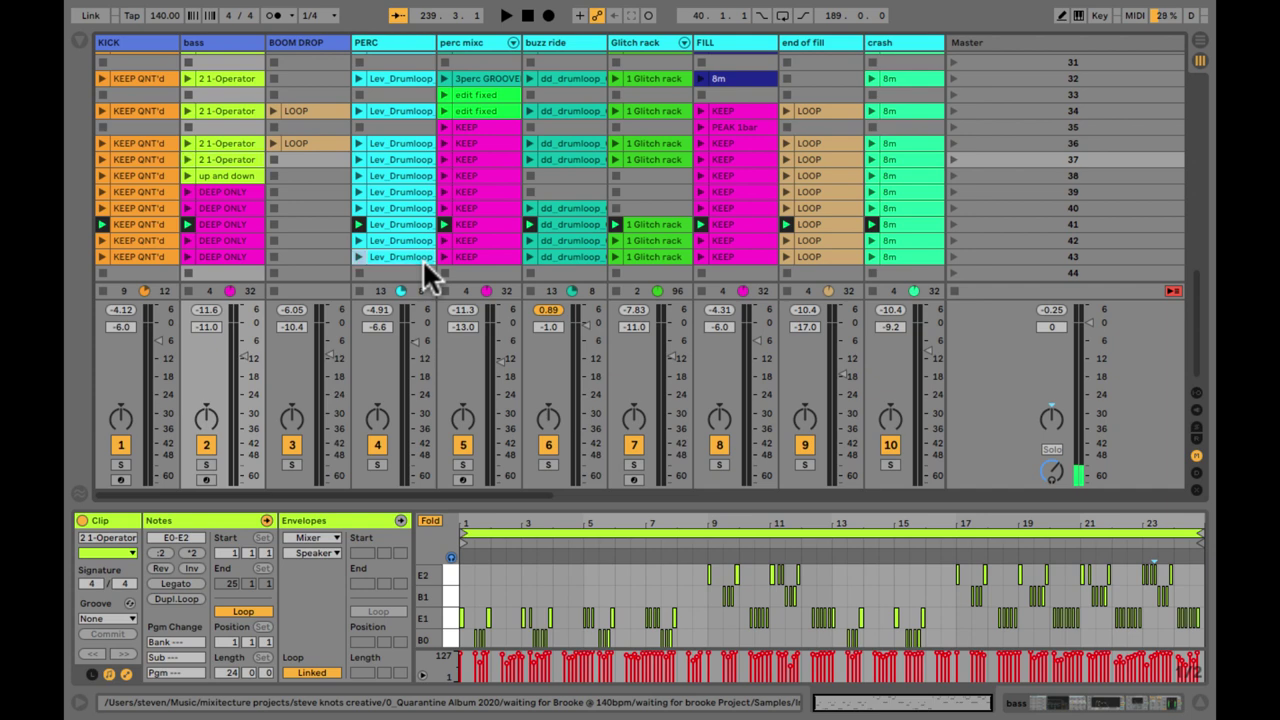
click(422, 259)
click(501, 268)
click(559, 255)
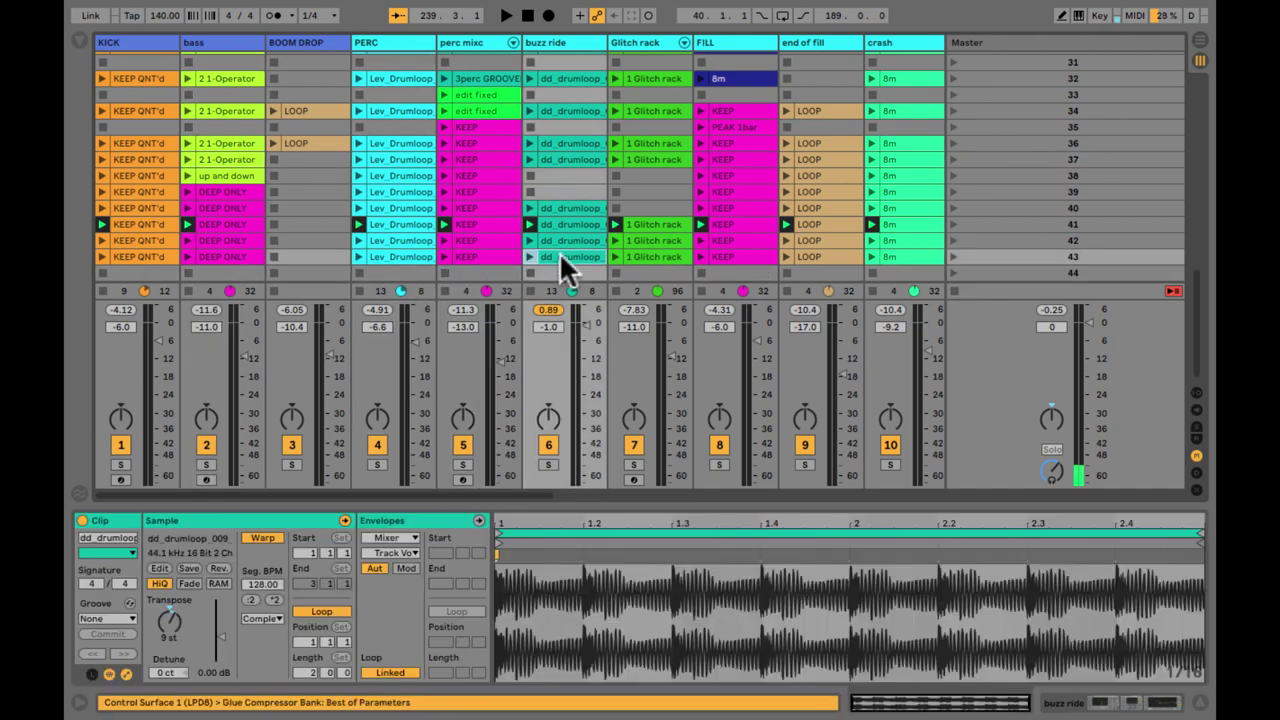
Stop all clips and open perc misc clips 2 and 1 in the CLIP STACKS scenes
scroll(475, 210, up, 10)
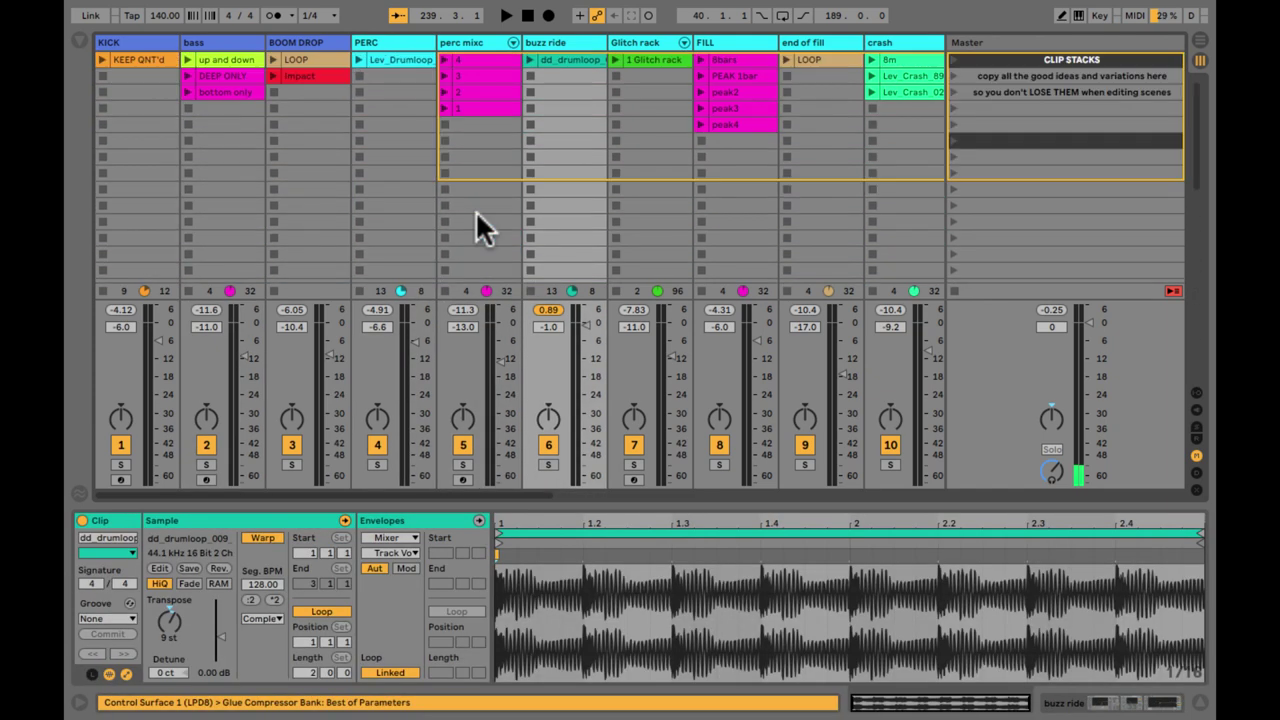
click(478, 95)
click(951, 290)
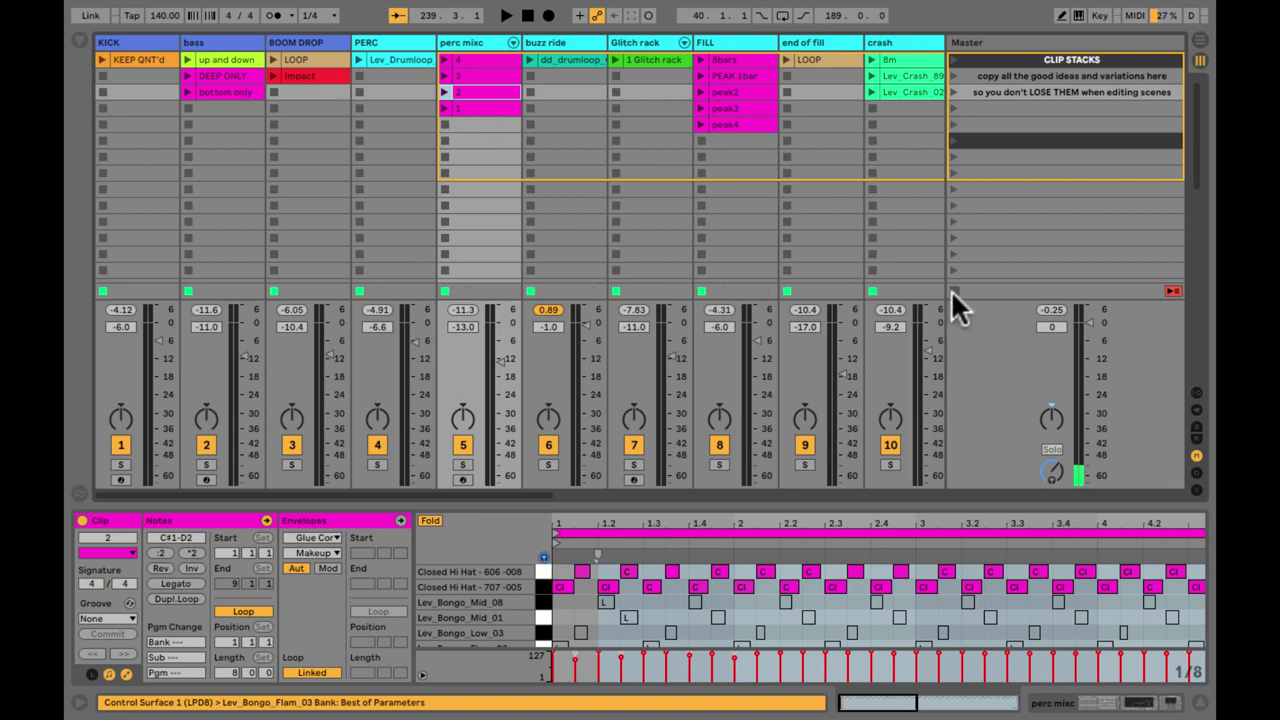
click(474, 103)
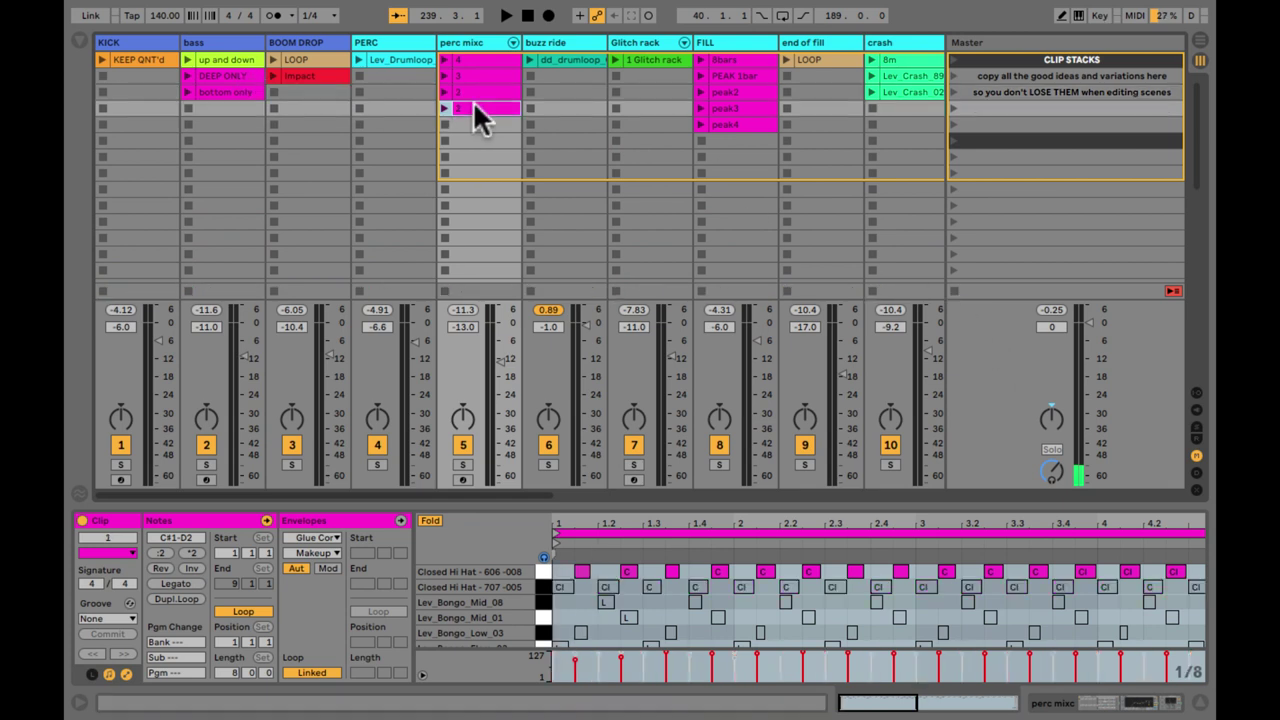
text(1)
key(Return)
Select the clip-stack clips KICK KEEP QNT'd, bass DEEP ONLY and perc misc 1 together and launch them
click(134, 58)
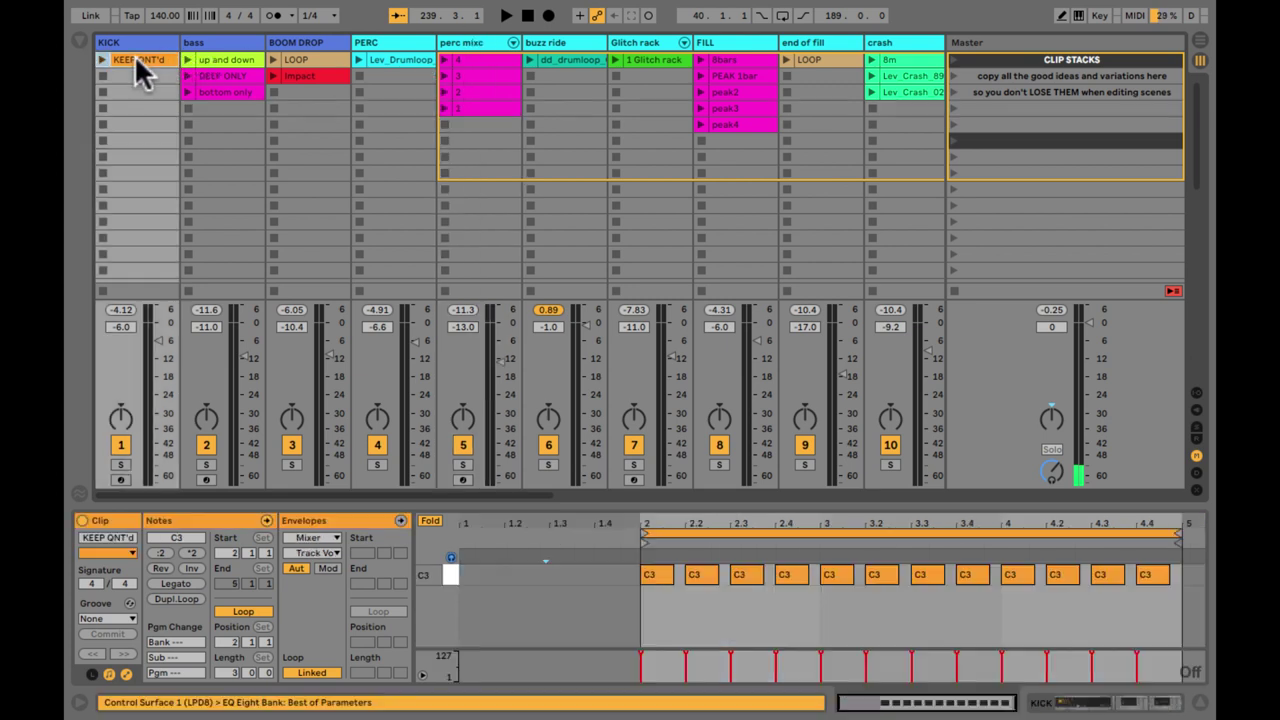
click(218, 76)
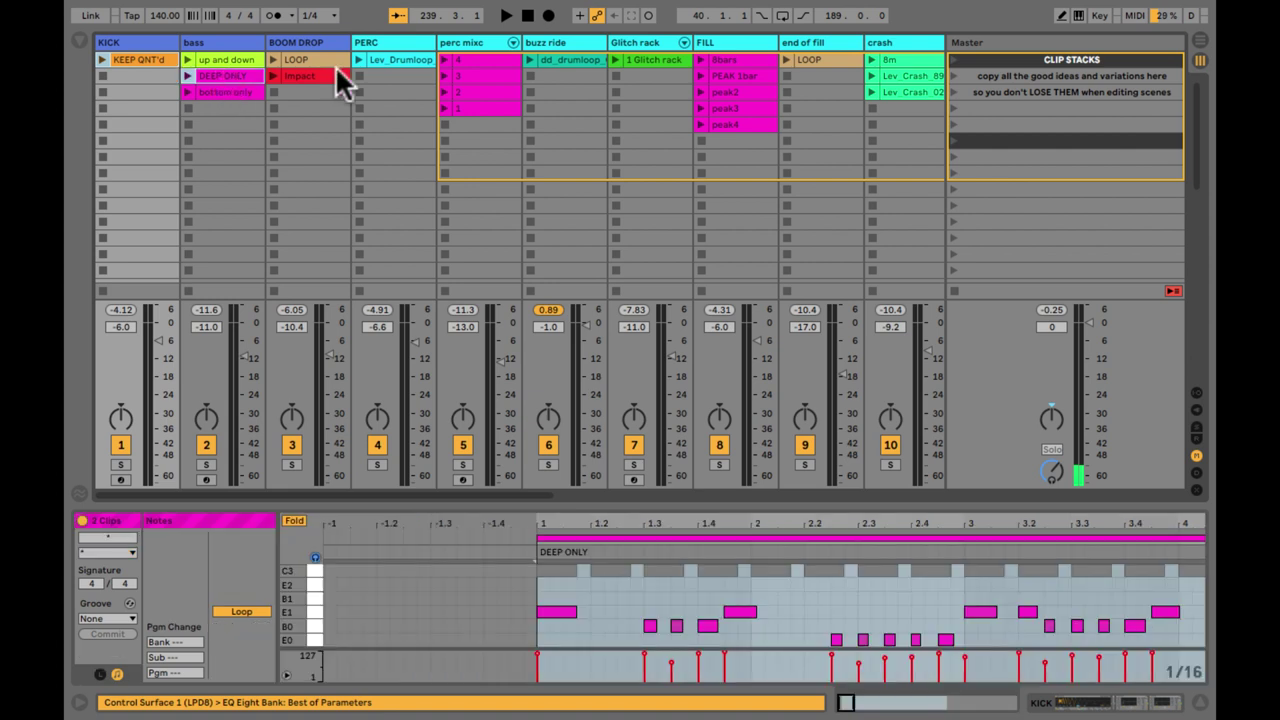
ctrl+click(474, 107)
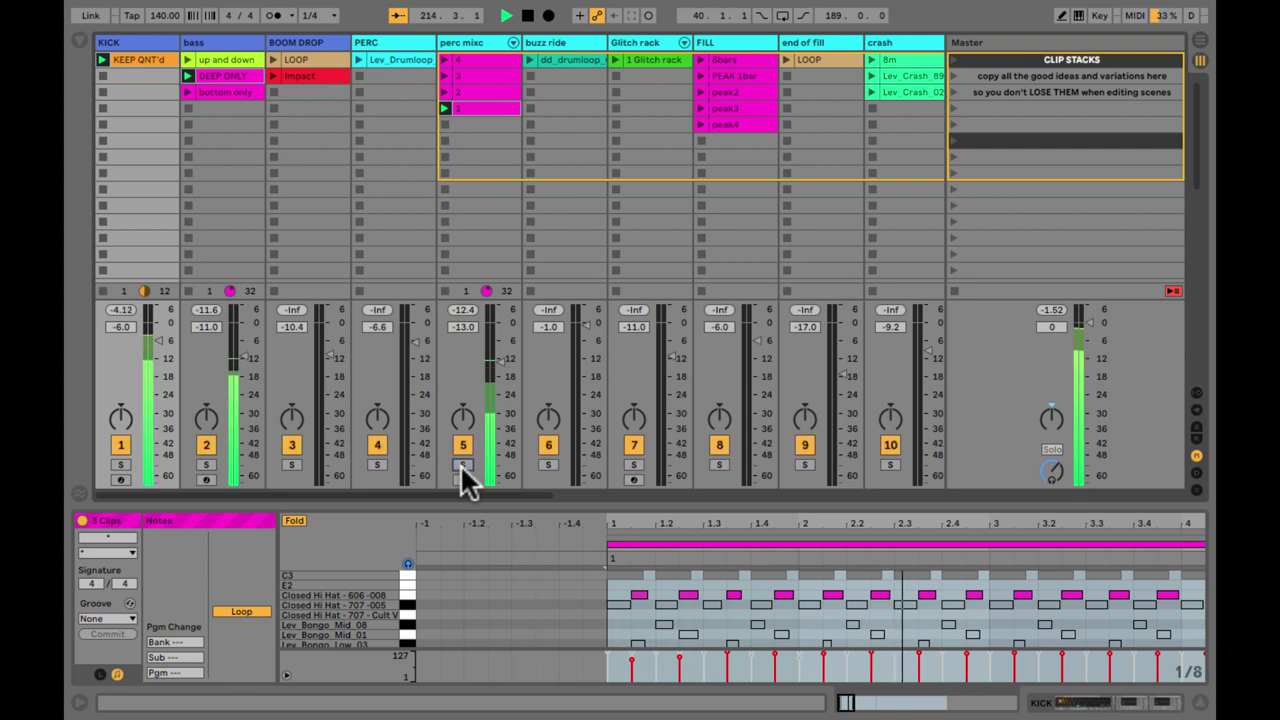
Audition perc misc variations 2, 3 and 4 in turn over the kick and bass, and launch the PERC Lev_Drumloop clip
click(461, 108)
click(447, 93)
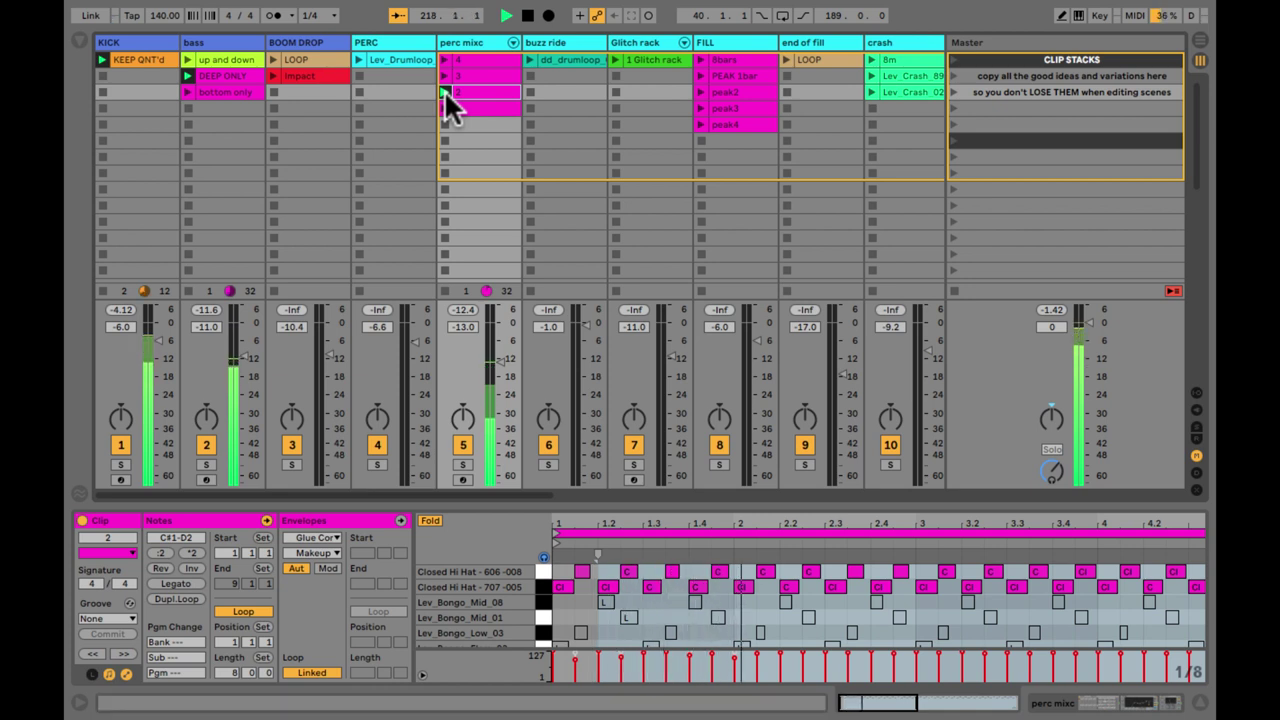
click(445, 77)
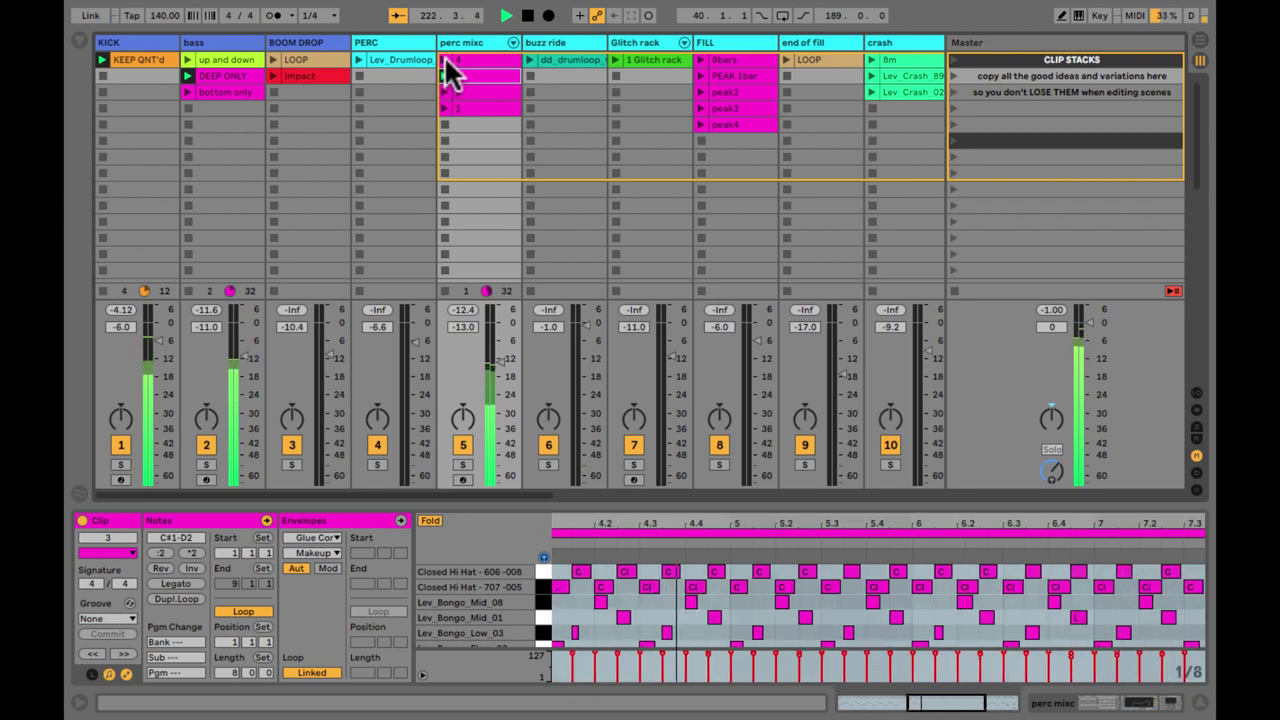
click(445, 59)
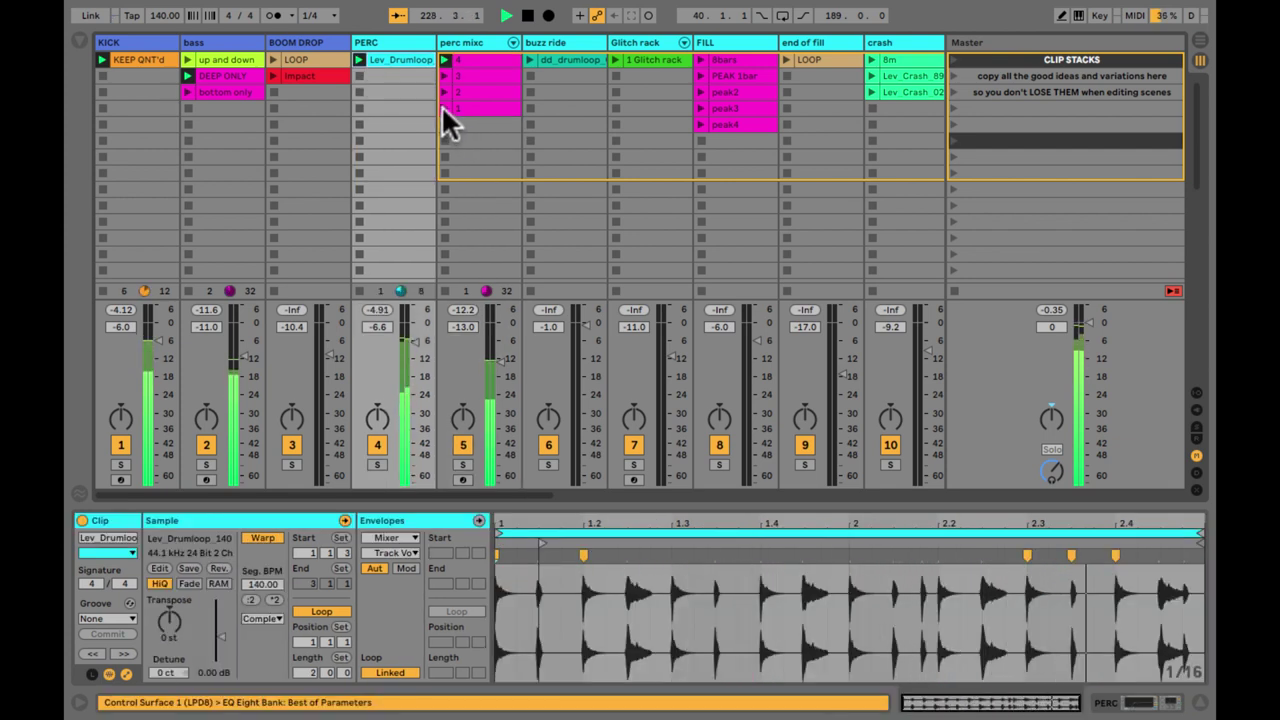
Audition perc misc variations 1 through 4 again over the kick, bass and PERC drum loop, and stop playback
click(443, 107)
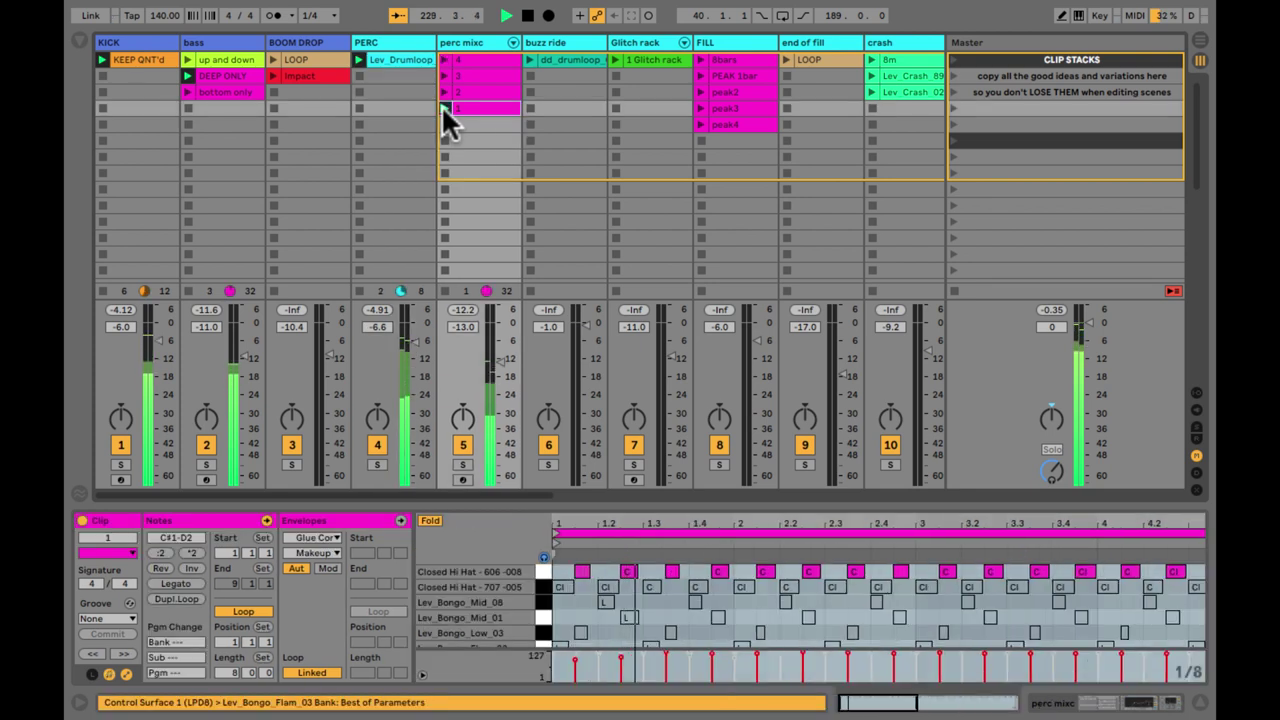
click(443, 107)
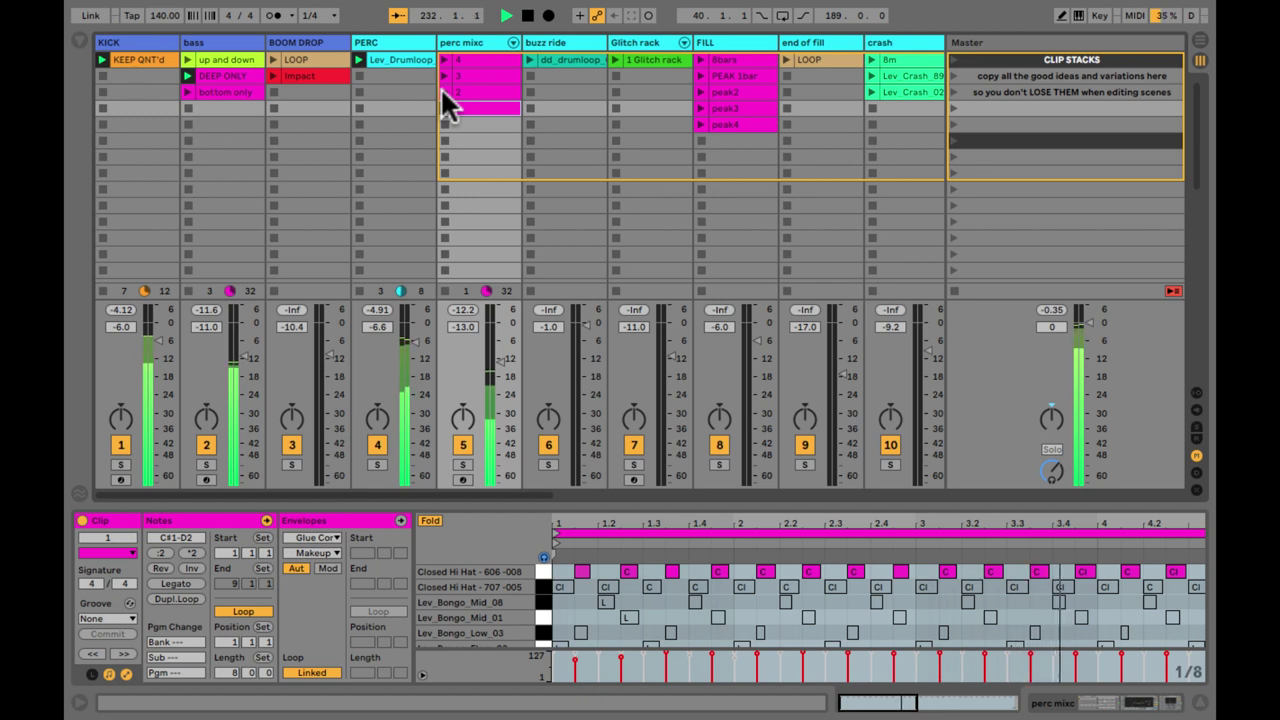
click(443, 91)
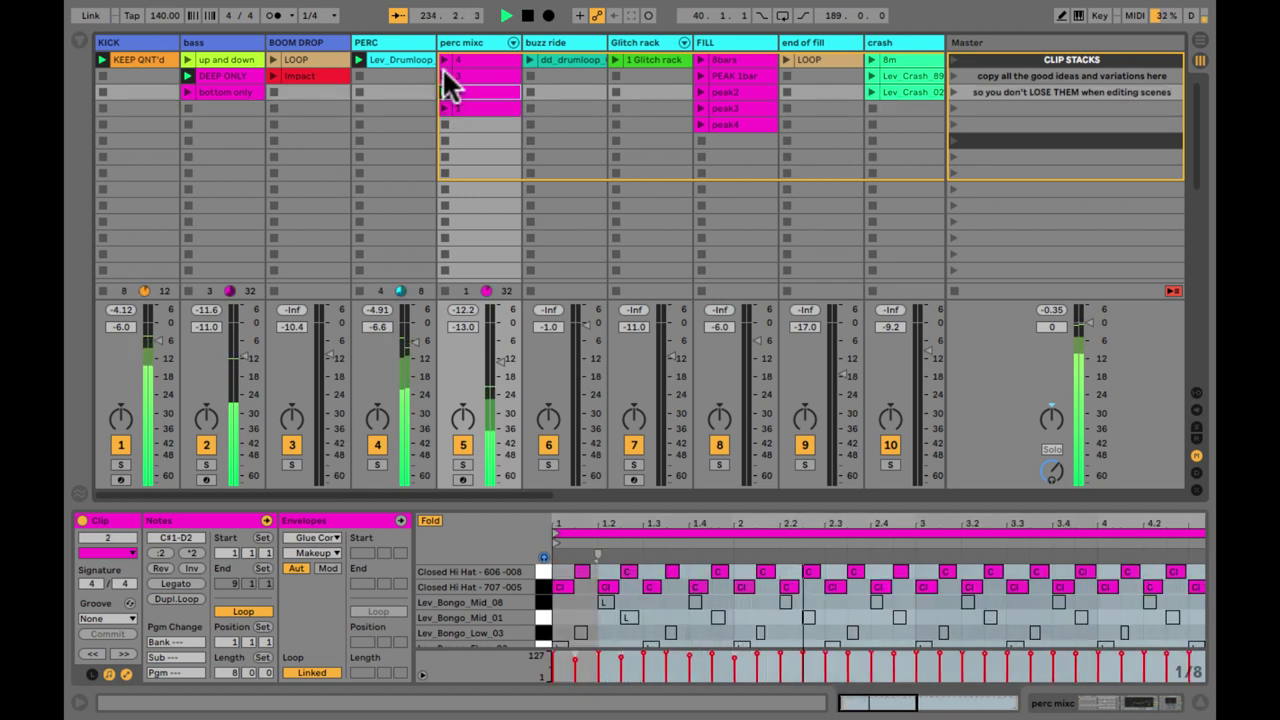
click(443, 75)
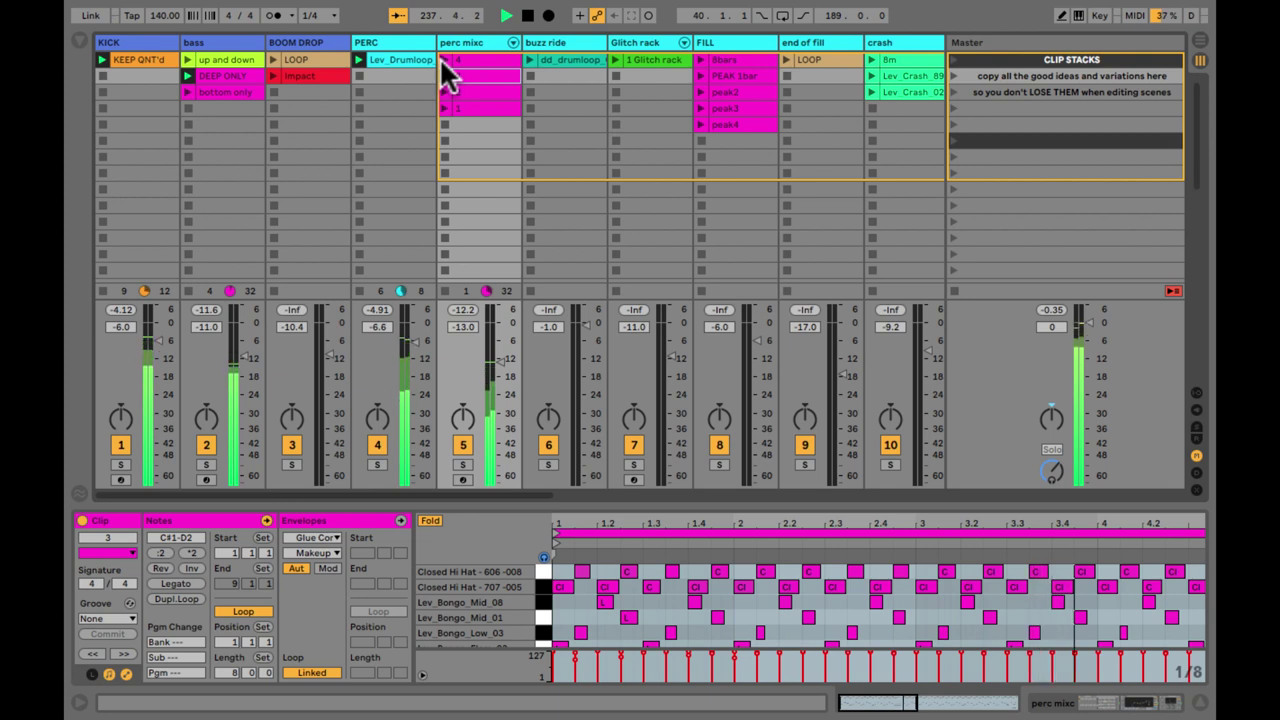
click(441, 59)
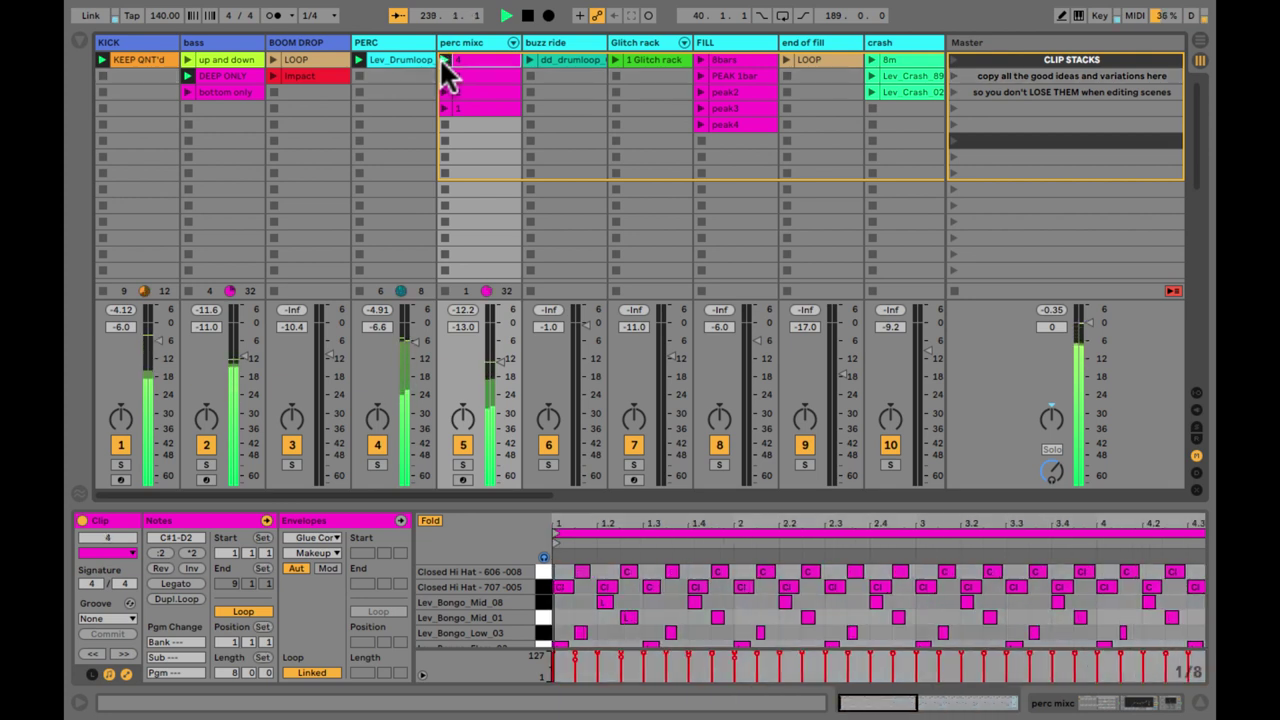
key(space)
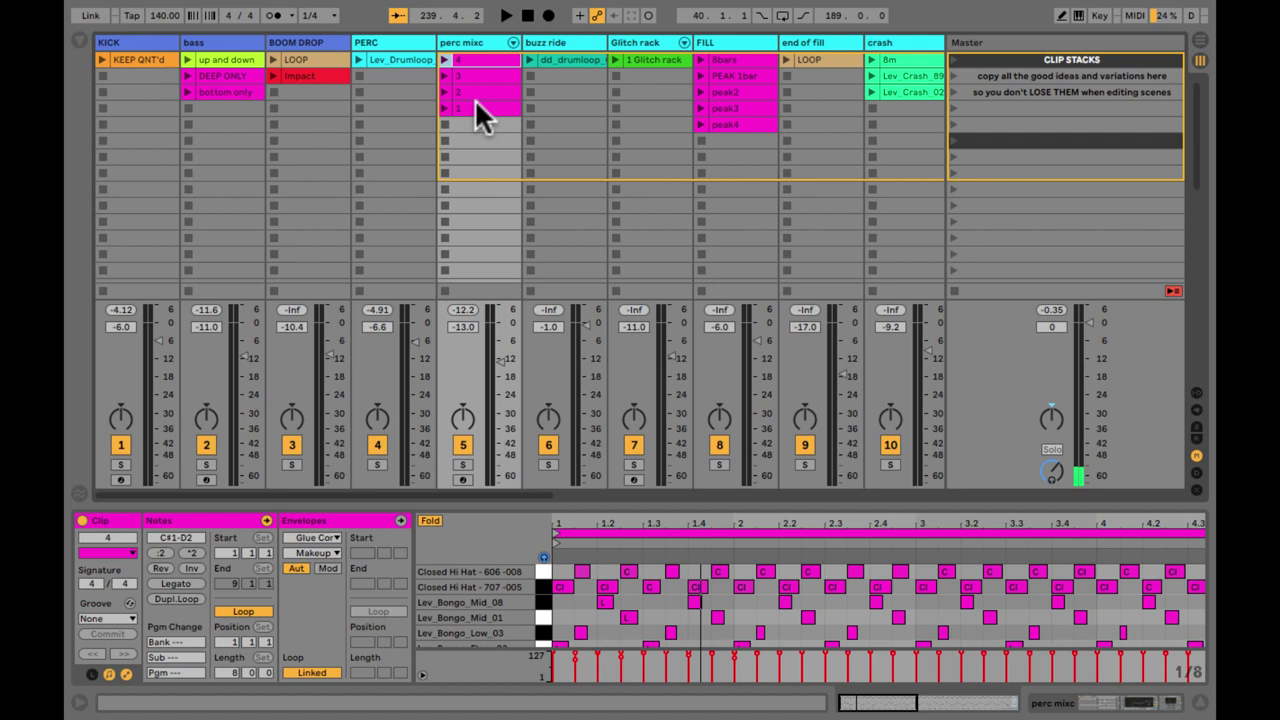
Compare the hoover alarm and hoover ENV clips on the RIZERS track, and hide the clip envelope controls for hoover alarm
scroll(475, 99, right, 5)
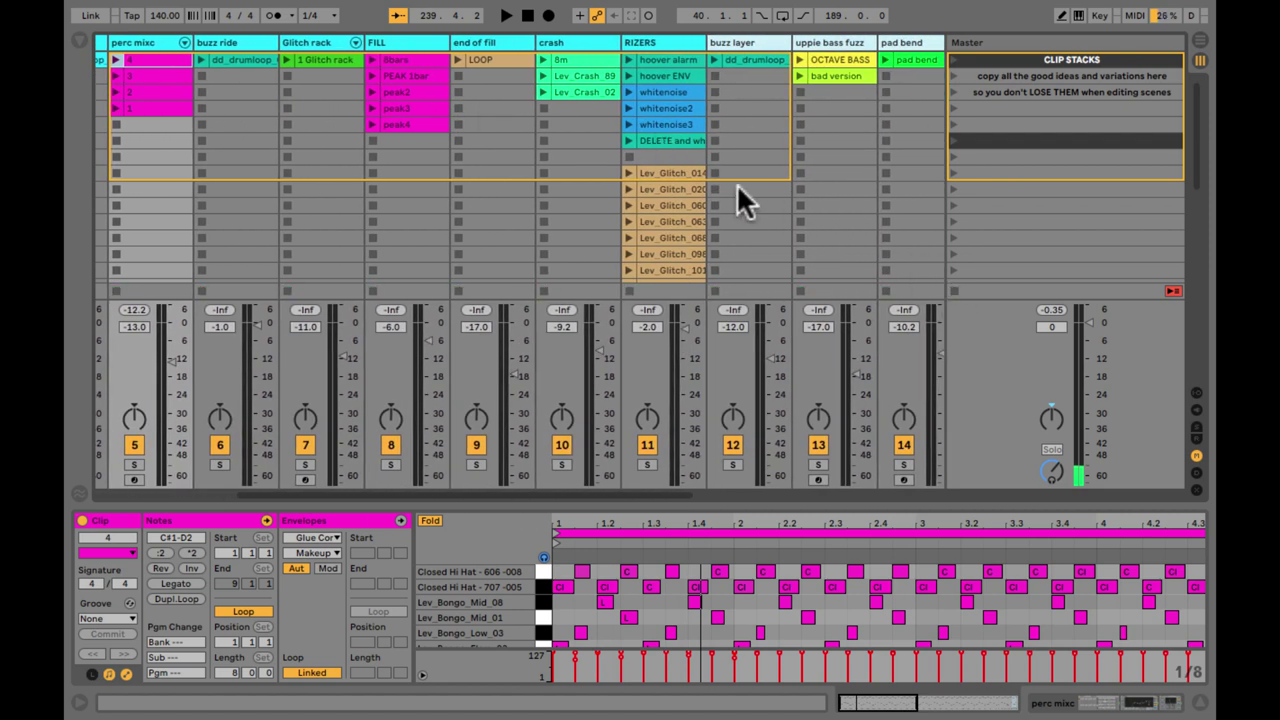
scroll(736, 183, right, 2)
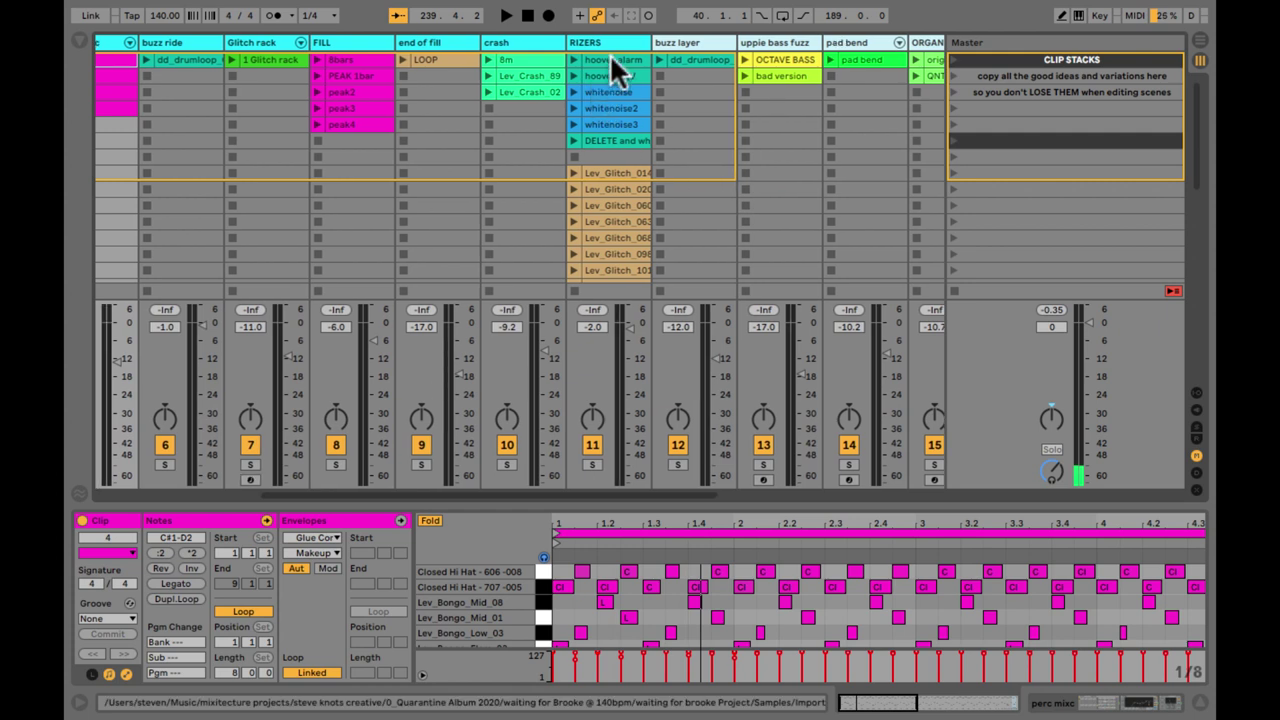
click(612, 60)
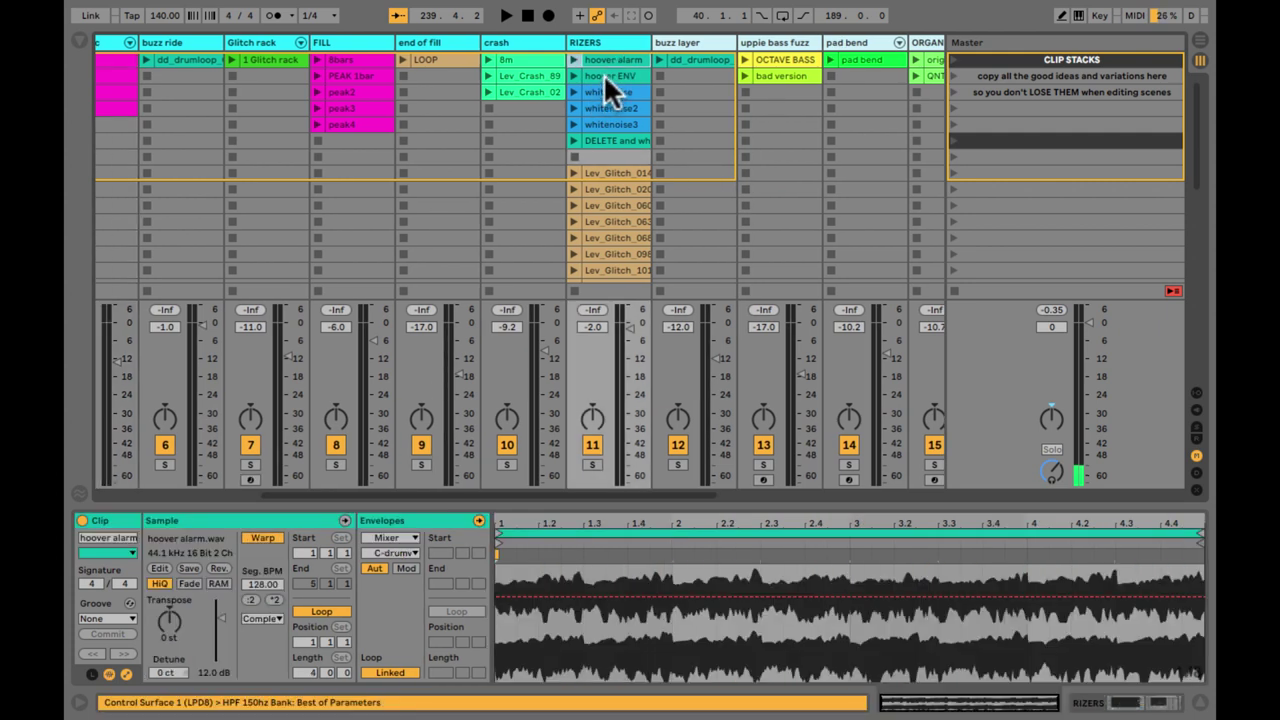
click(603, 75)
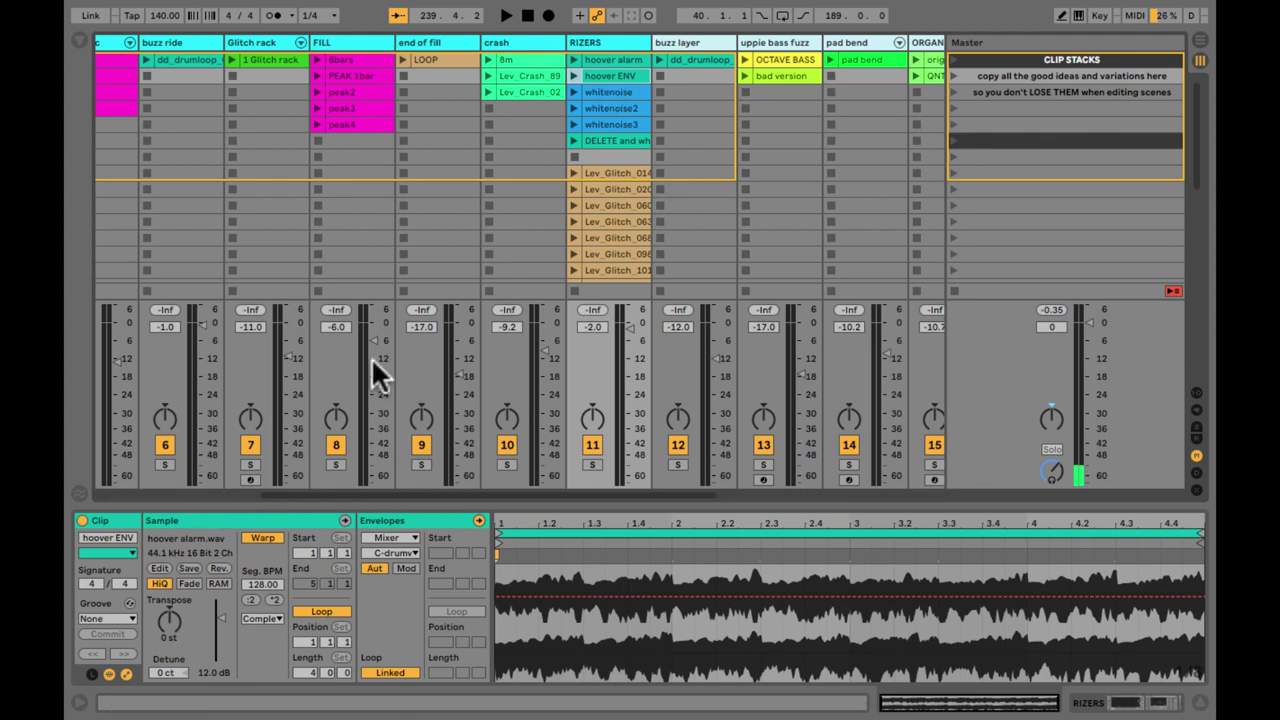
click(610, 61)
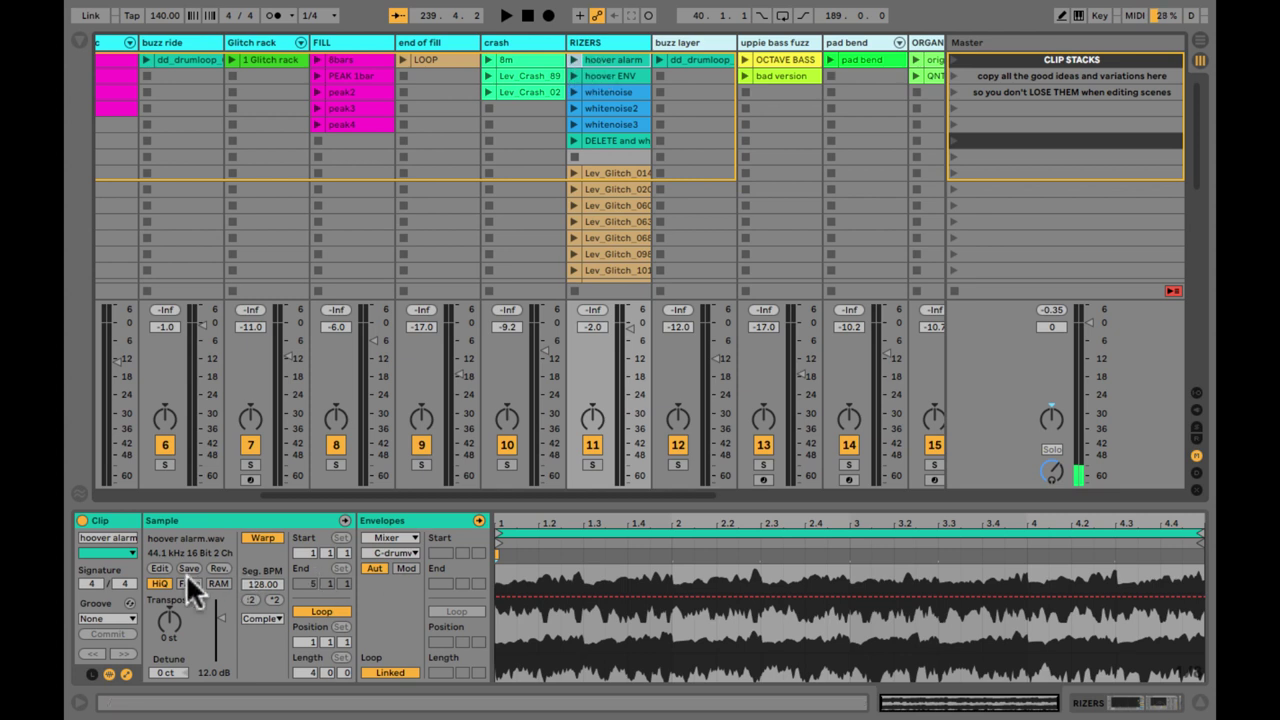
click(126, 673)
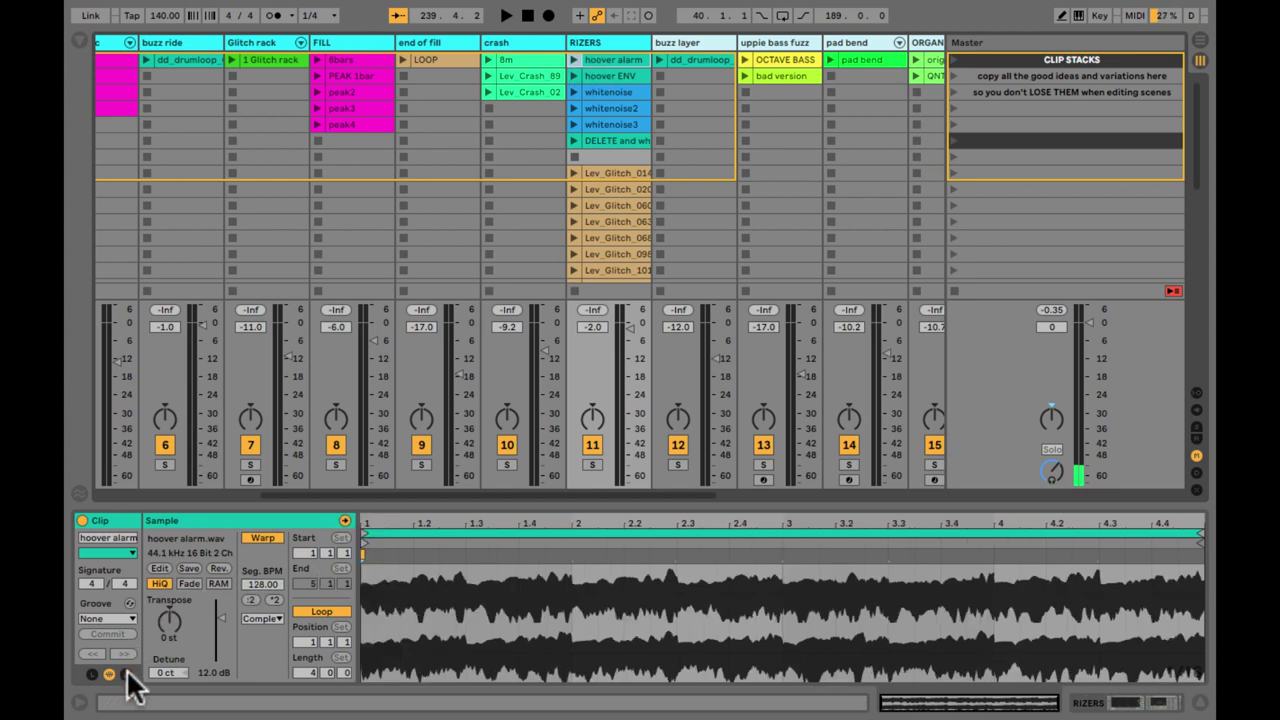
Audition the hoover alarm clip, stop it, and set the RIZERS track volume to -2.4 dB
click(573, 59)
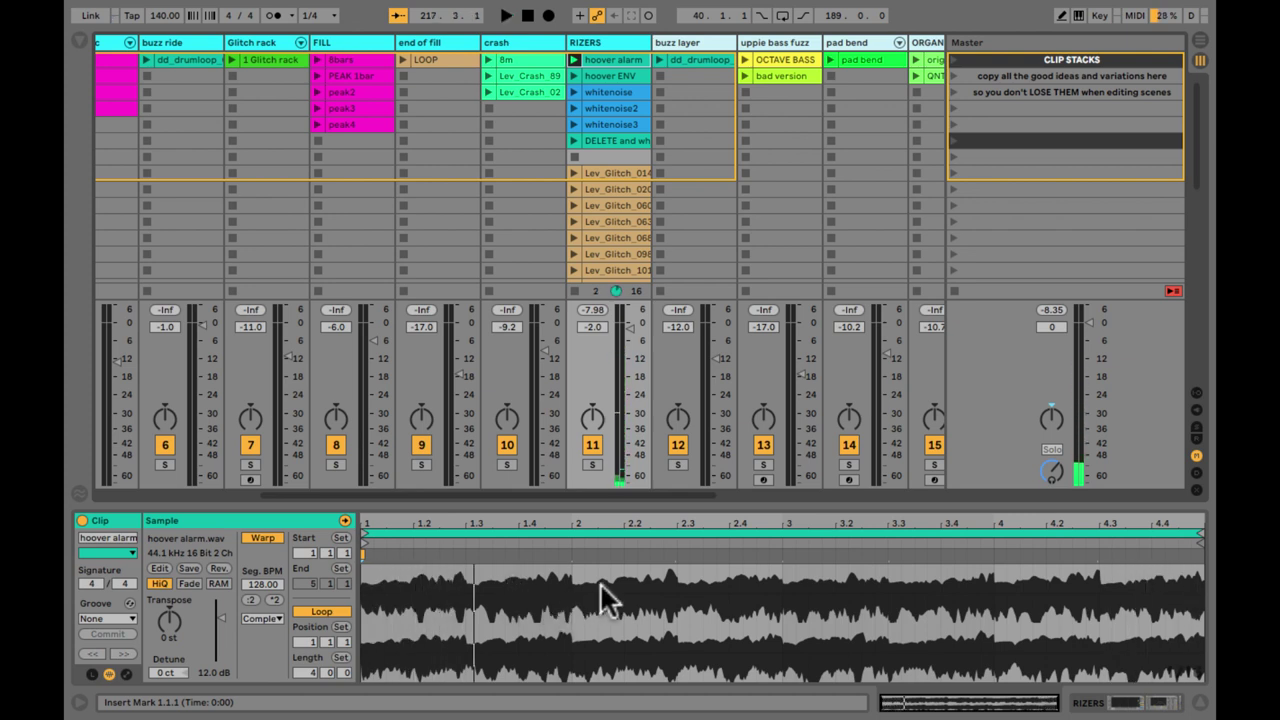
drag(631, 354, 625, 356)
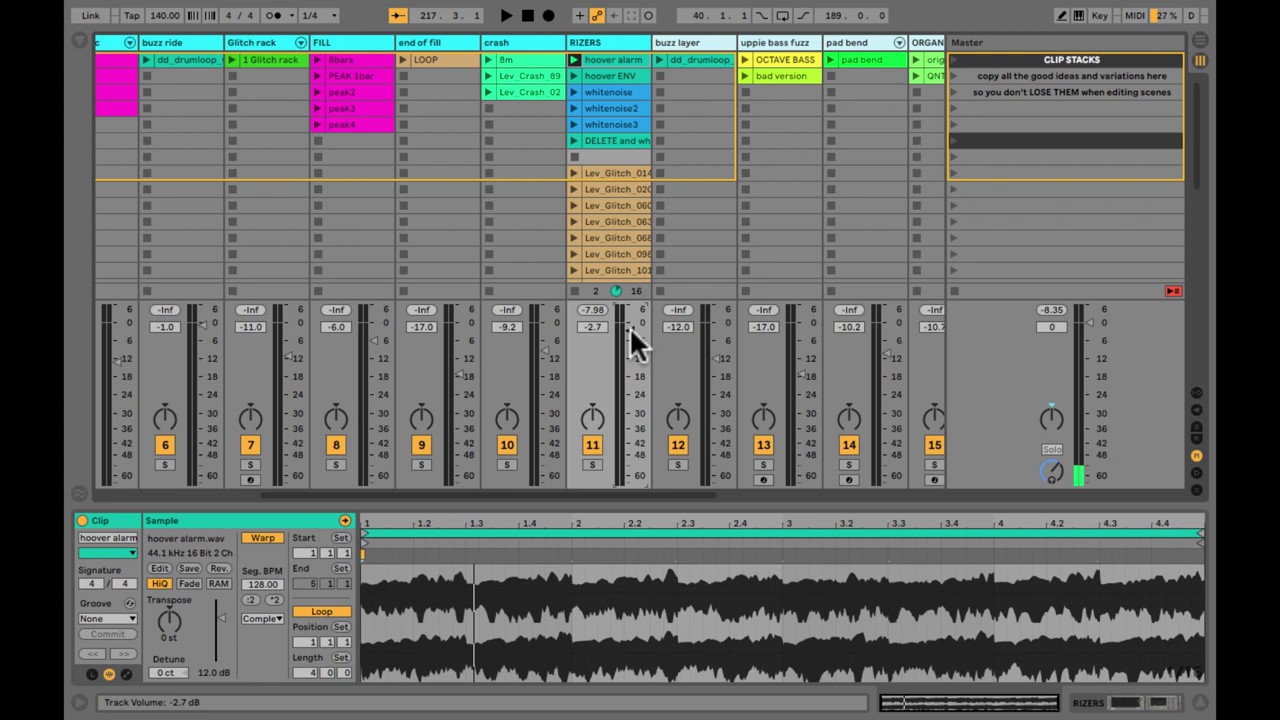
click(574, 157)
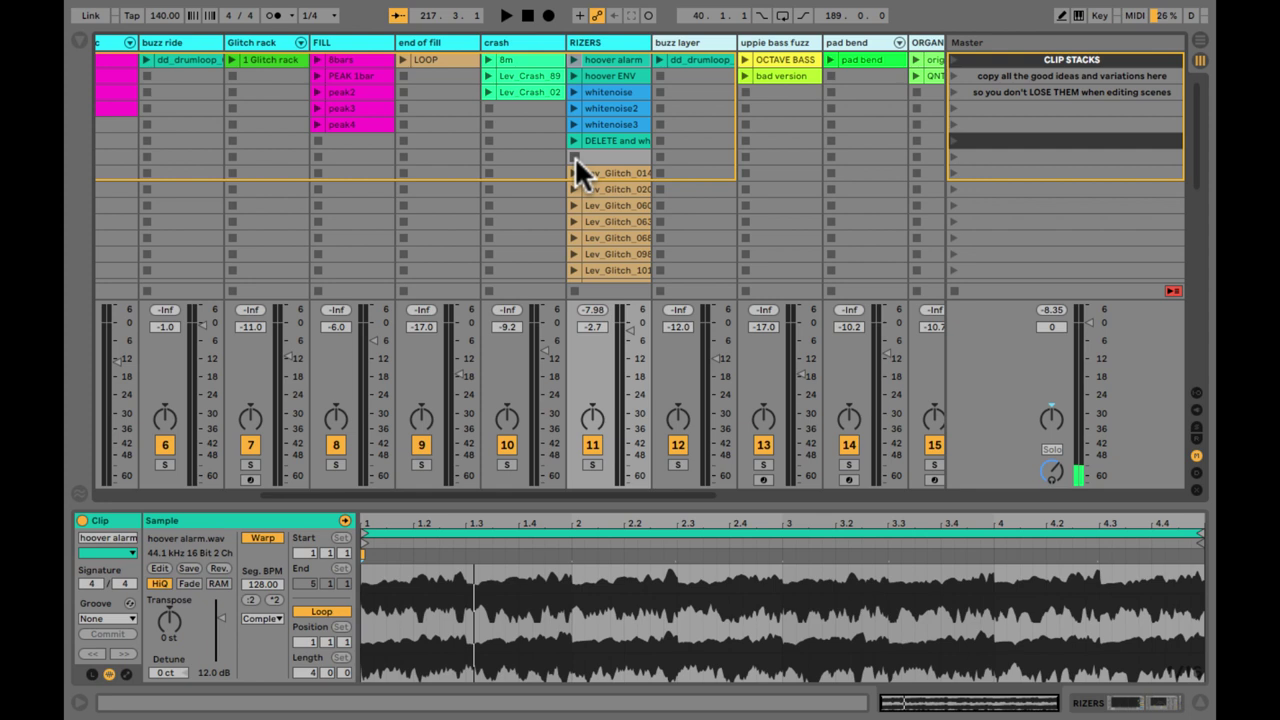
click(623, 325)
drag(623, 323, 623, 330)
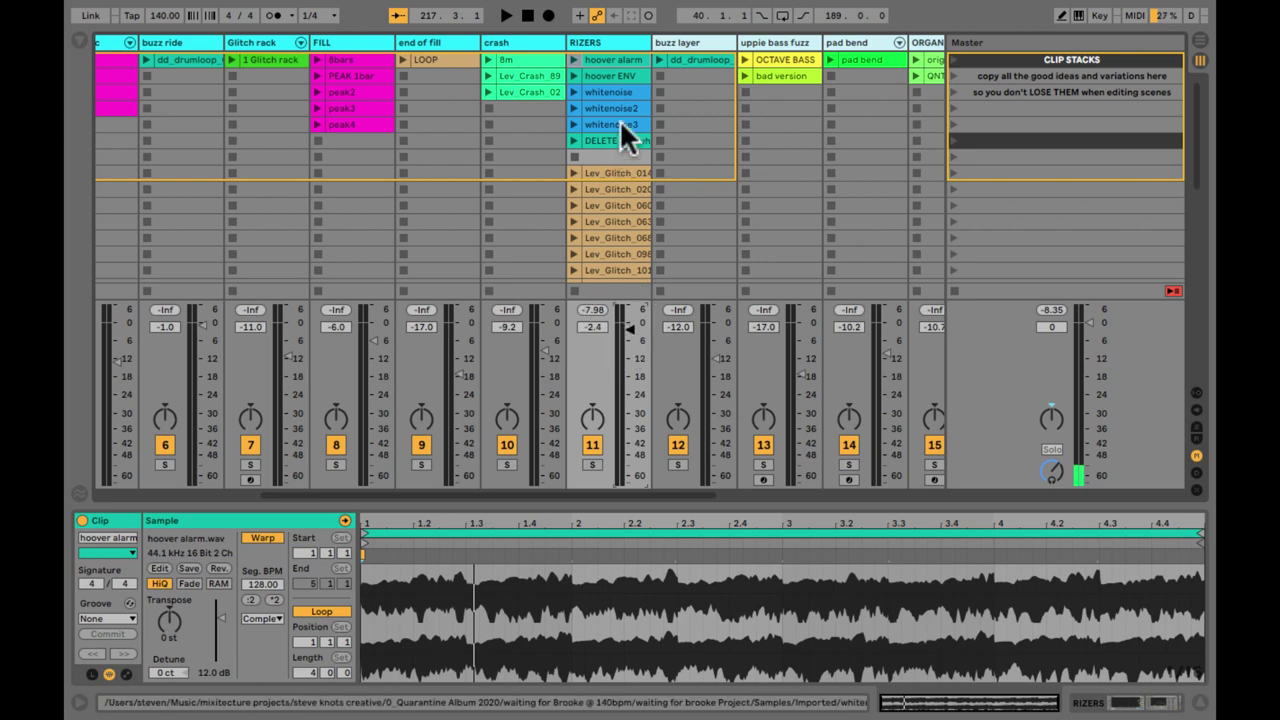
Select the hoover ENV clip on the RIZERS track and launch it to hear the enveloped version
click(594, 73)
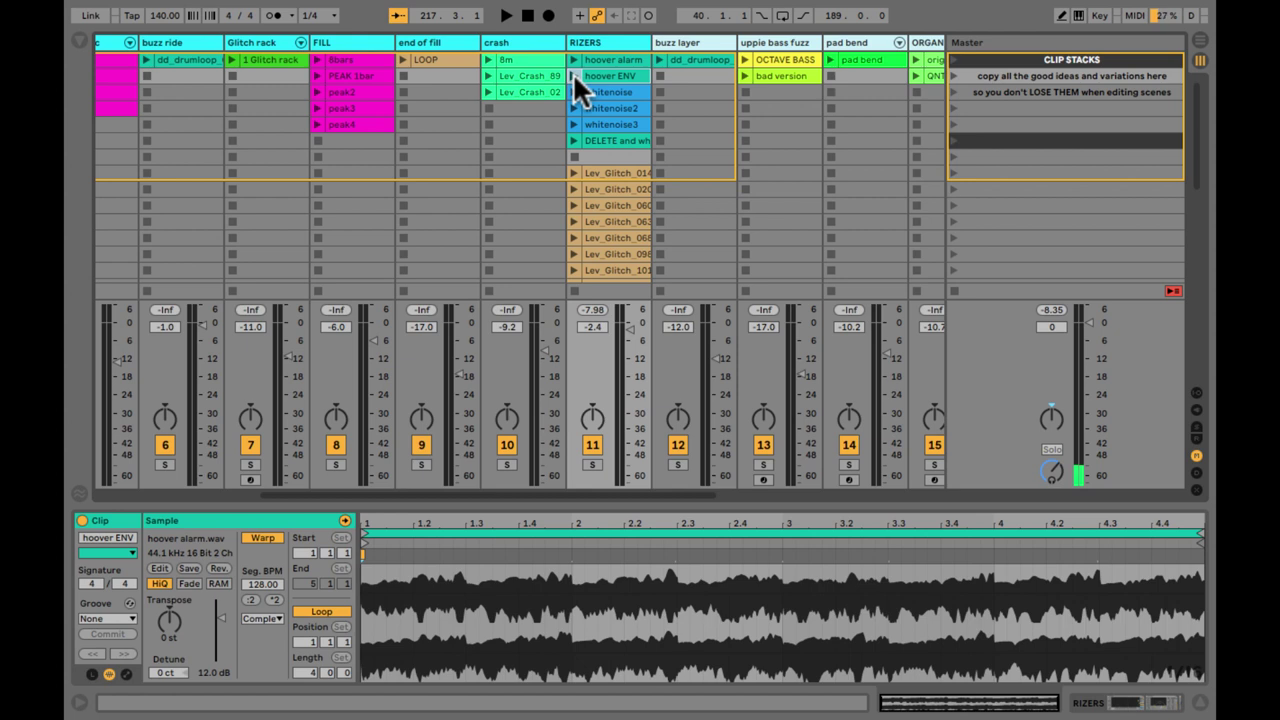
click(573, 75)
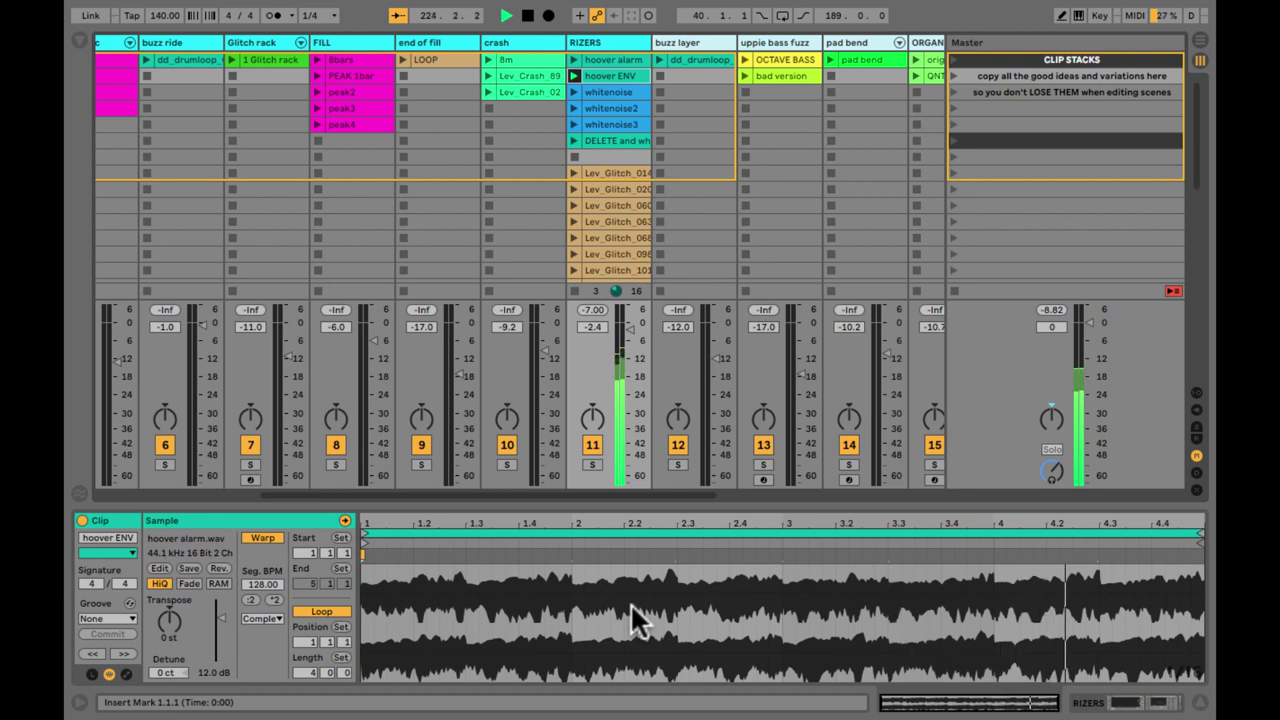
Watch the RIZERS track's EQ Eight follow the playing hoover ENV clip, and return to the clip's sample display
key(shift+Tab)
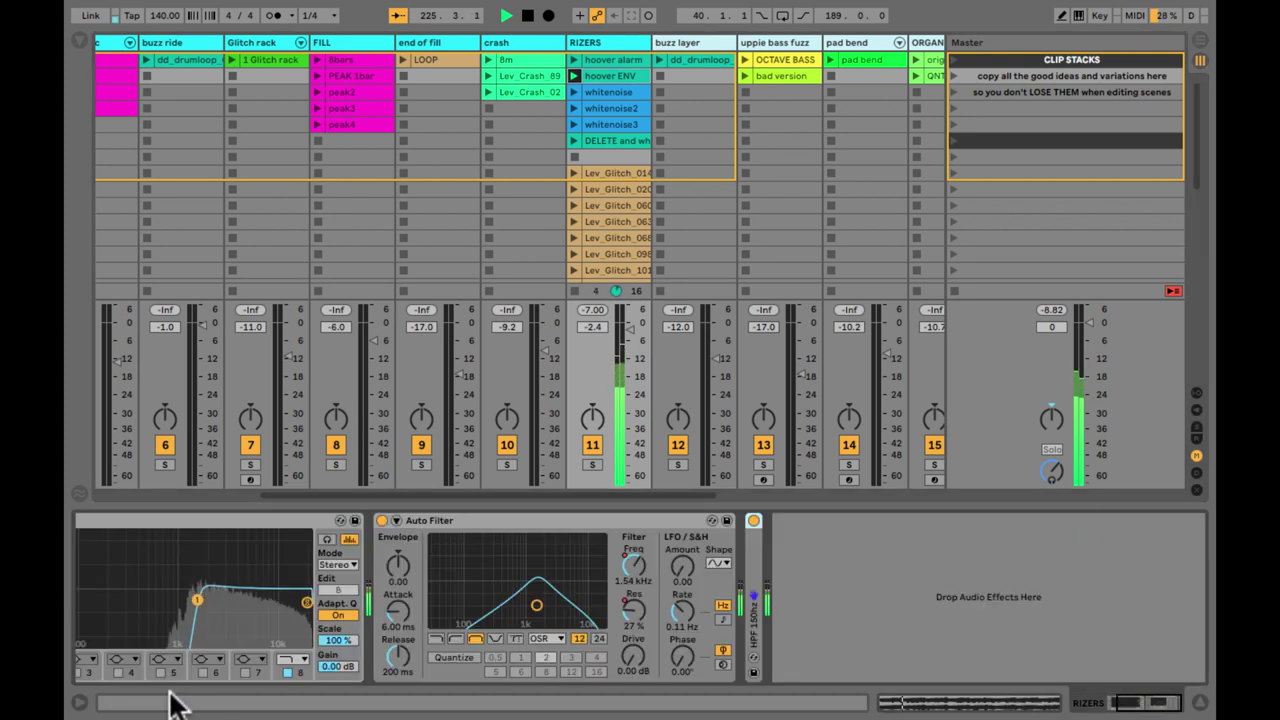
click(249, 620)
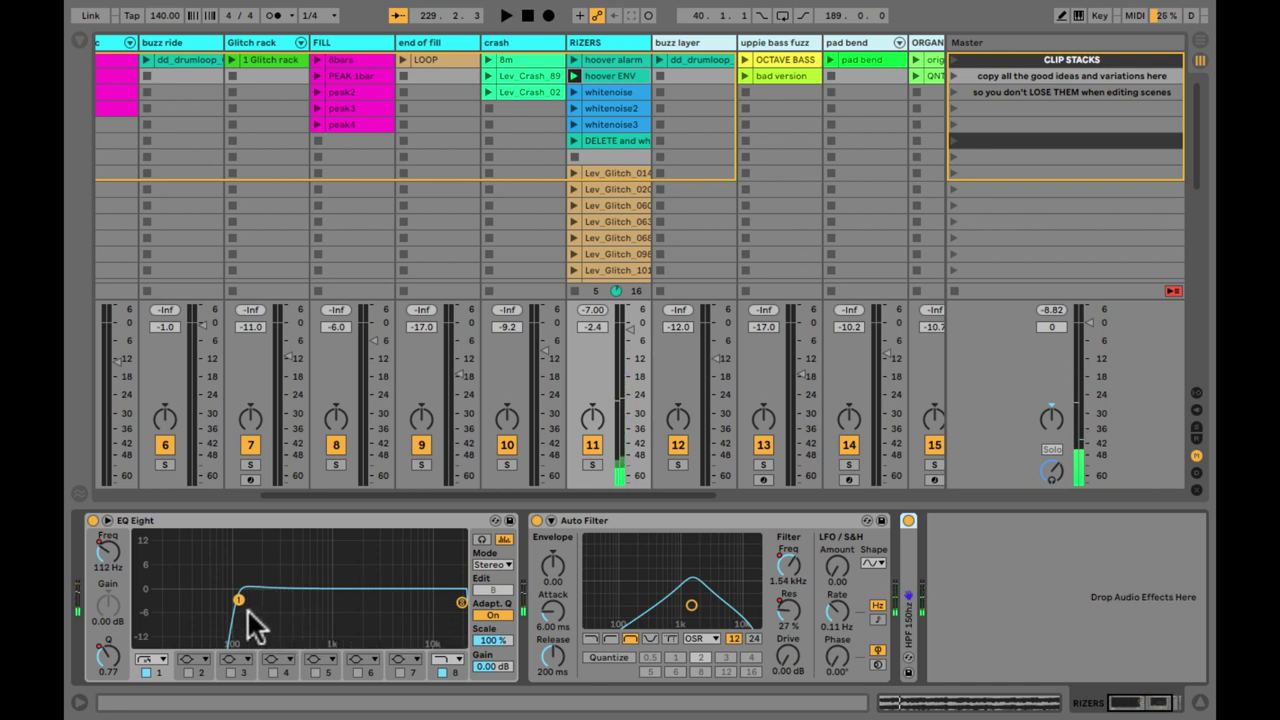
key(shift+Tab)
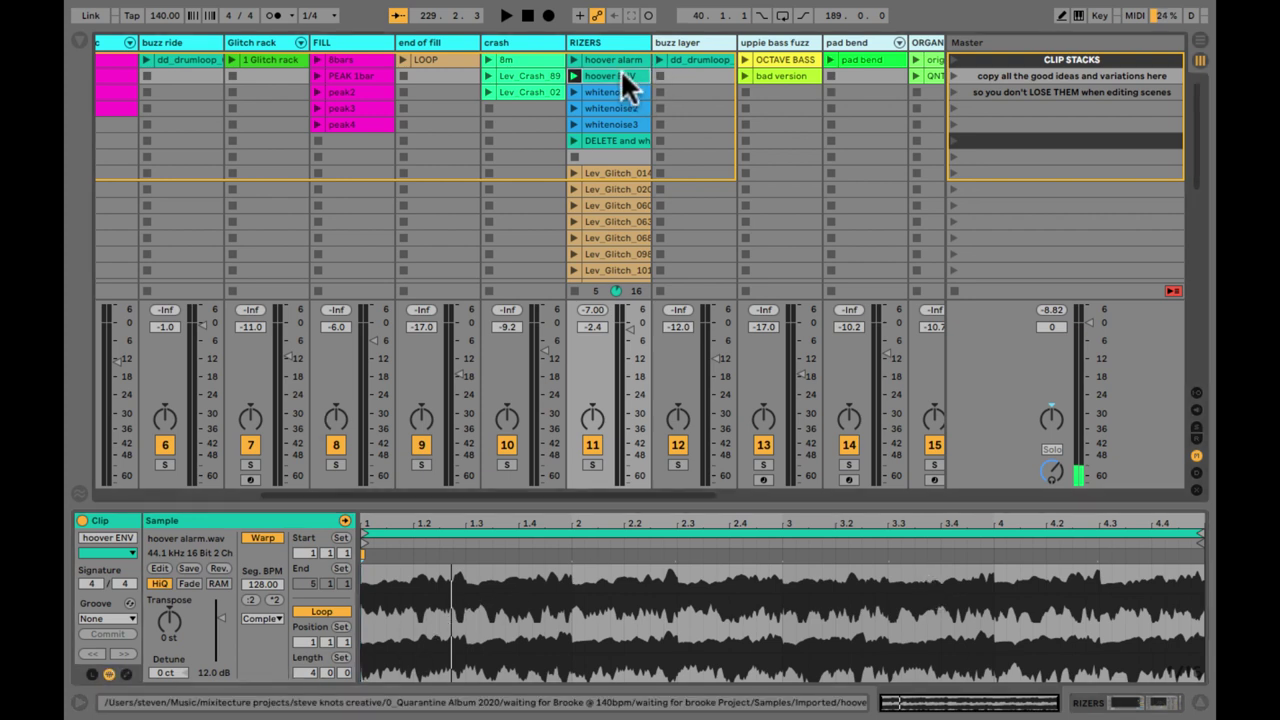
Show the pad bend track's volume automation in Arrangement View, undo the last edit there, and return to Session View
click(603, 160)
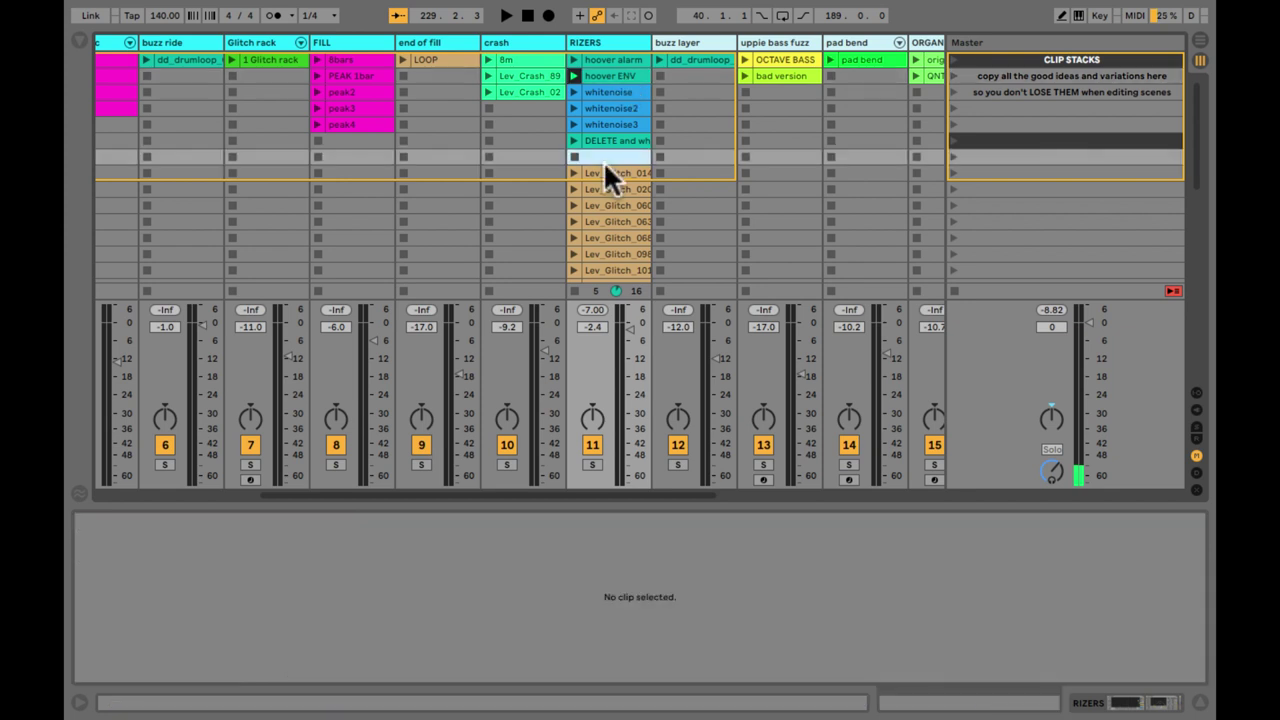
key(Tab)
click(523, 207)
key(a)
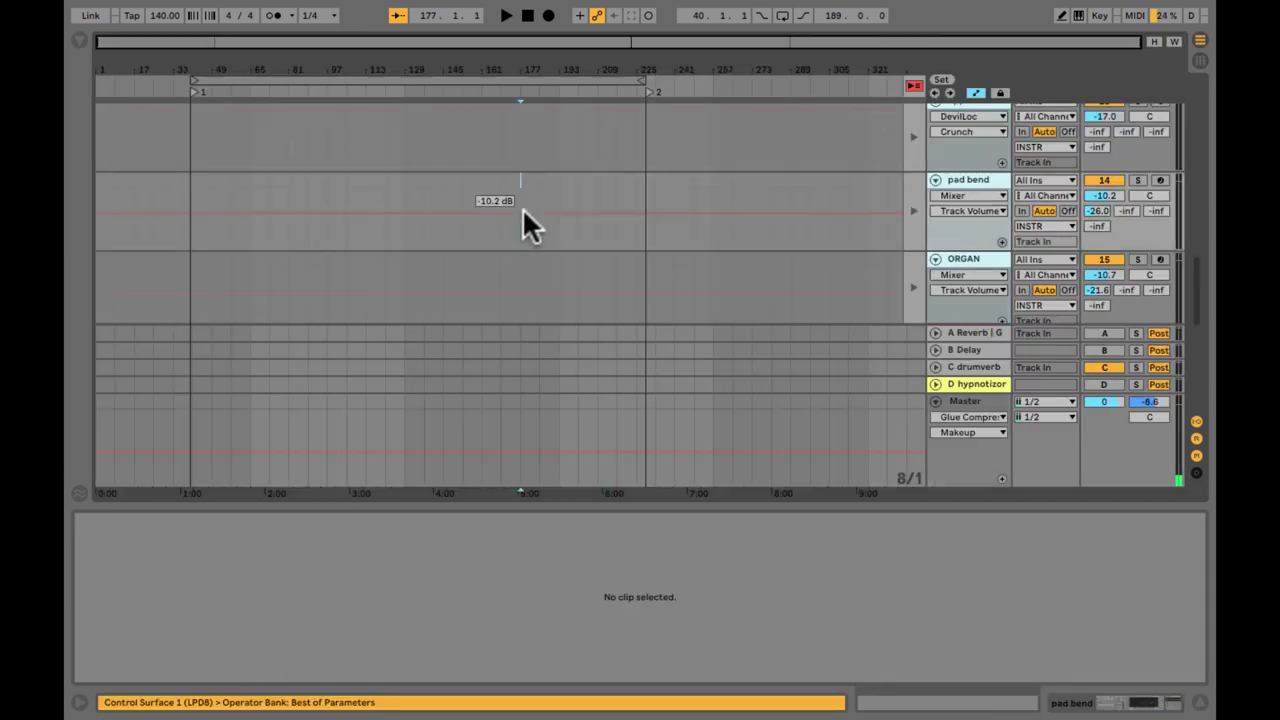
click(673, 207)
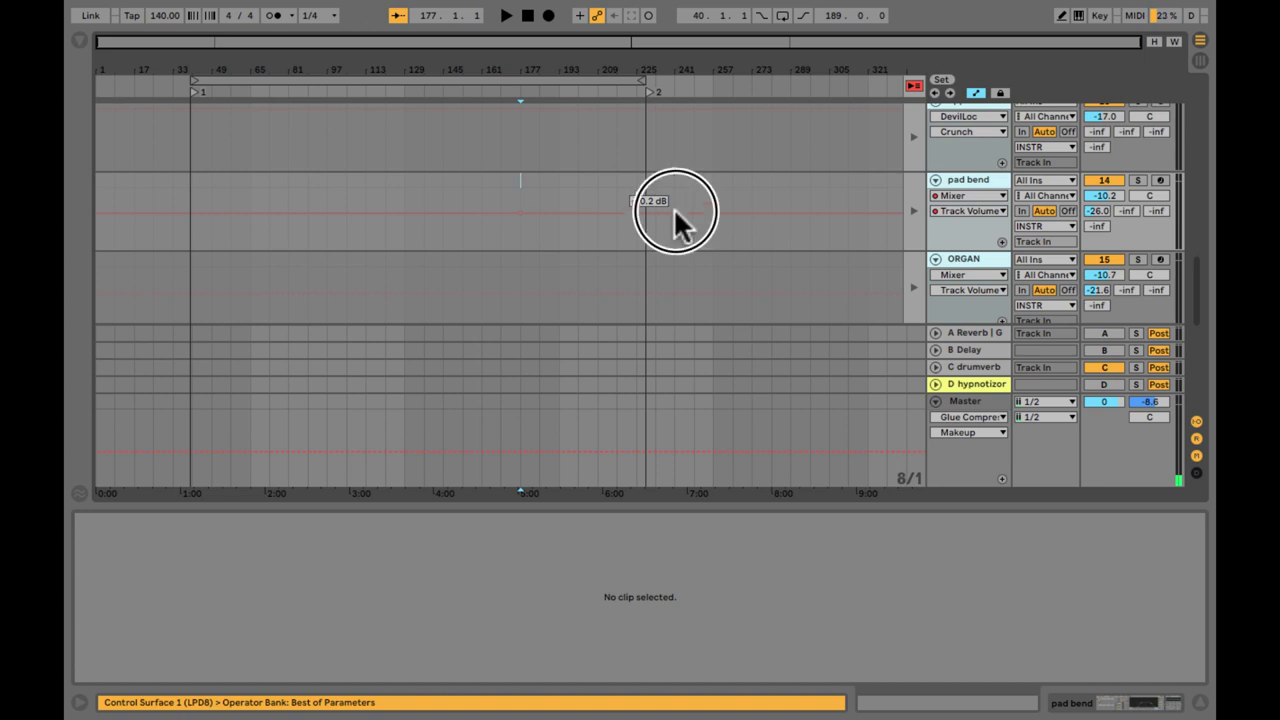
key(ctrl+z)
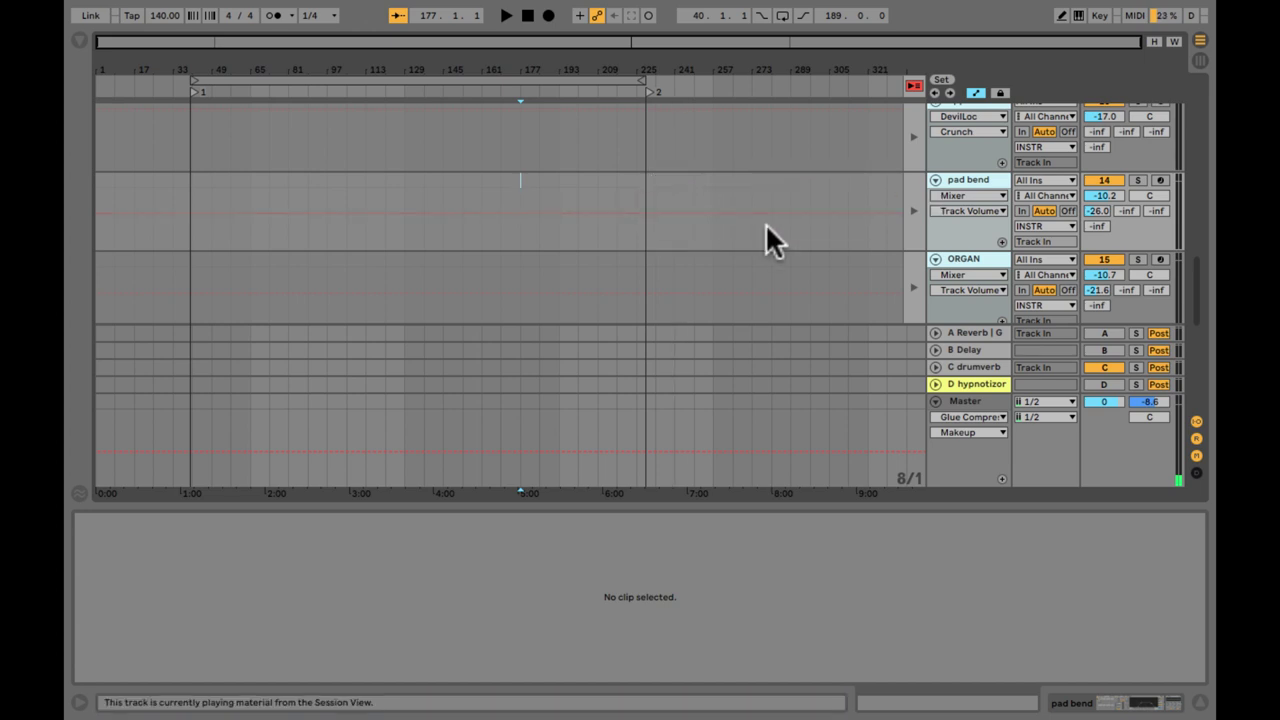
key(Tab)
key(Tab)
key(Tab)
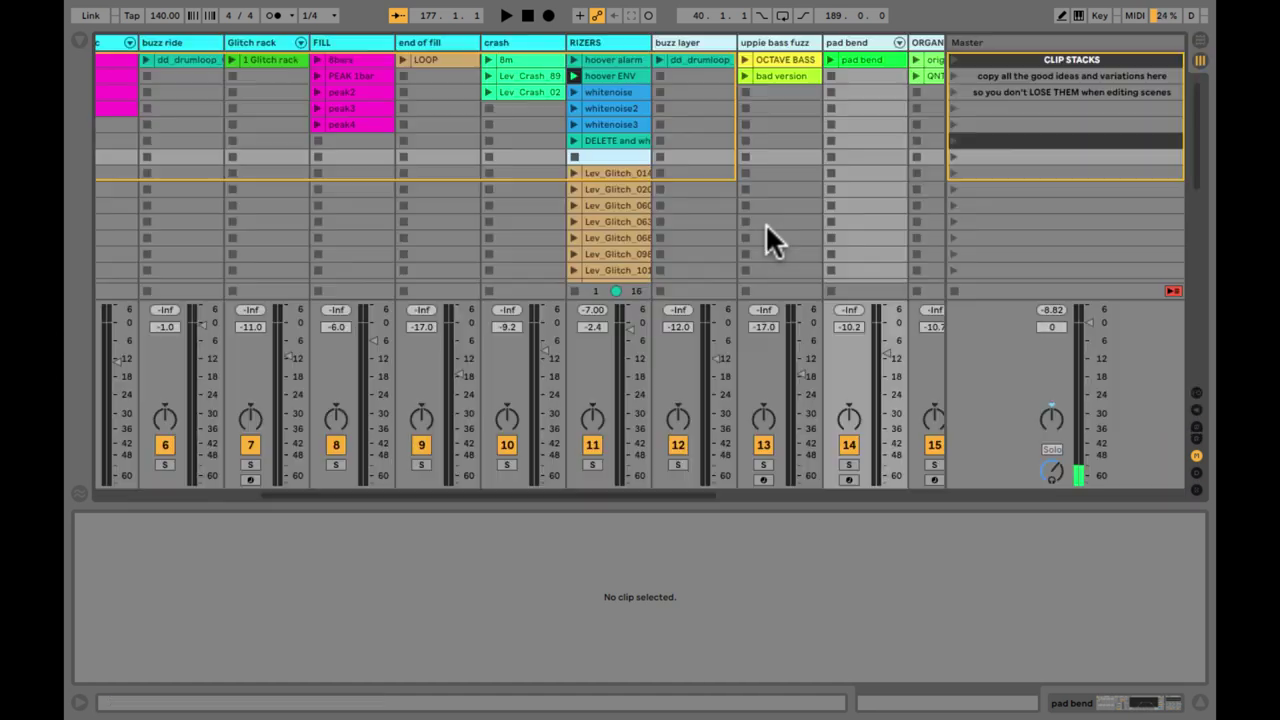
Select the hoover ENV clip and show its clip envelope for EQ Eight's 1 Frequency A parameter
click(601, 68)
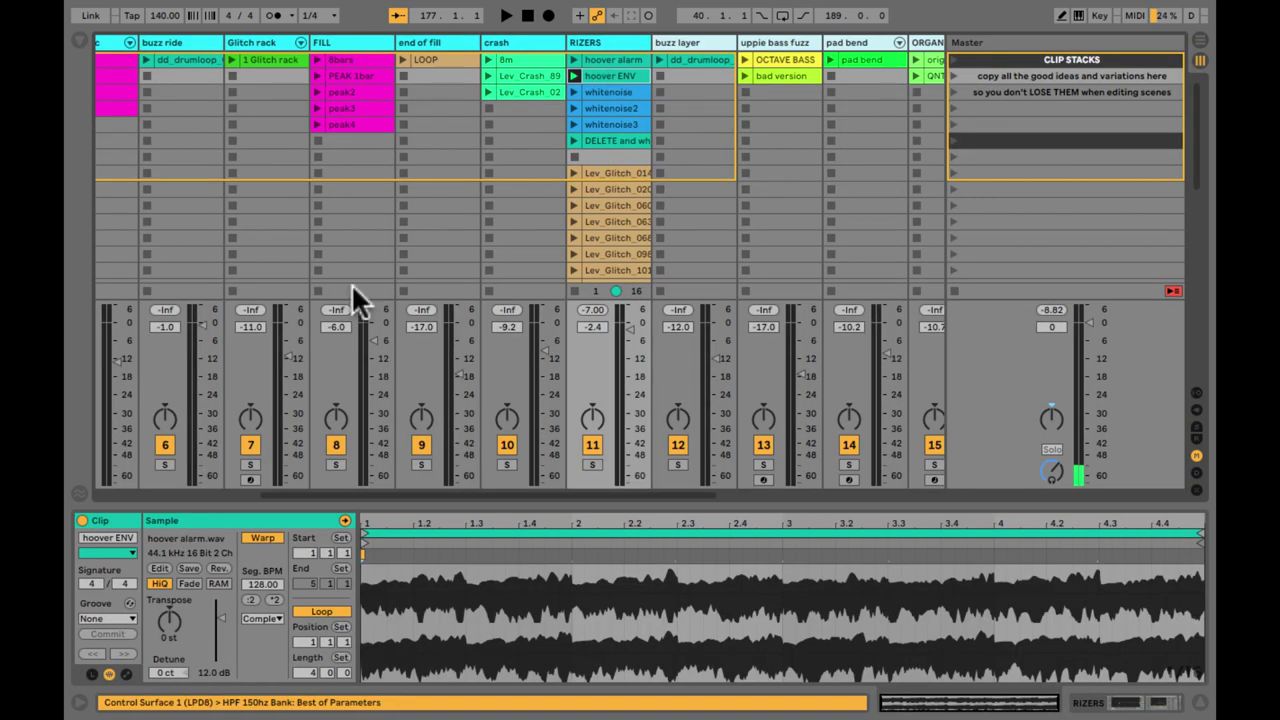
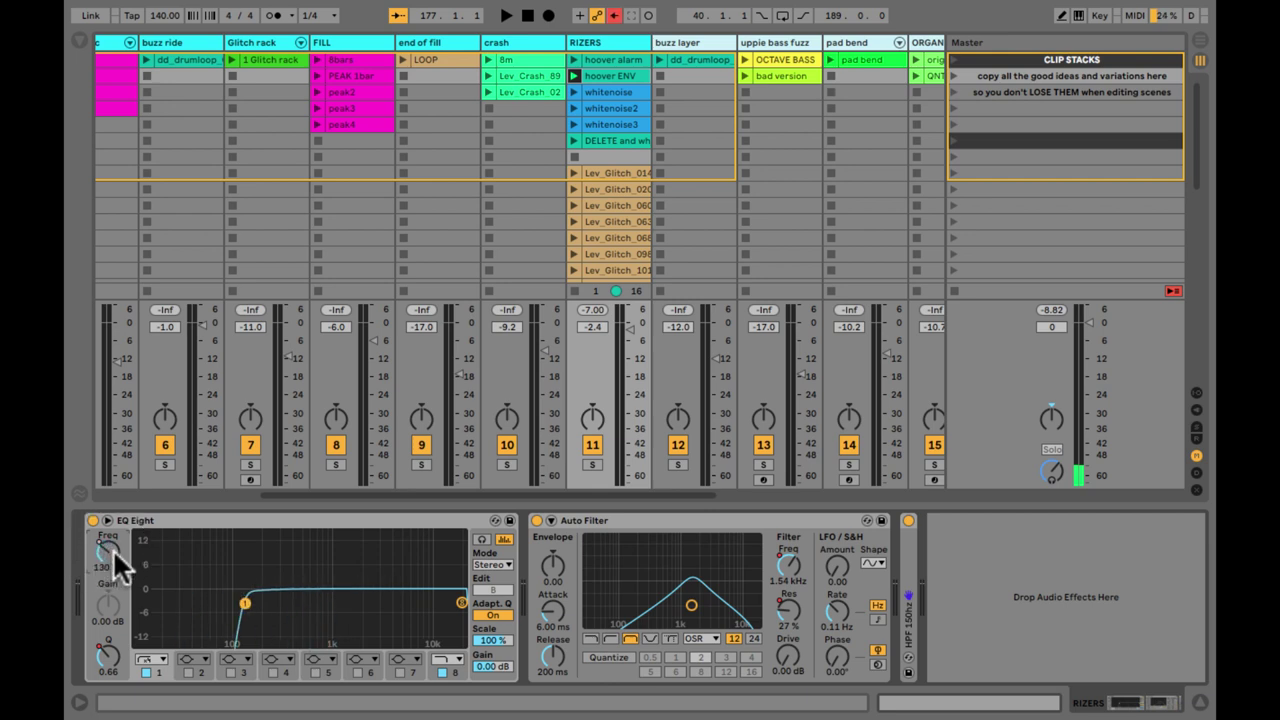
key(shift+Tab)
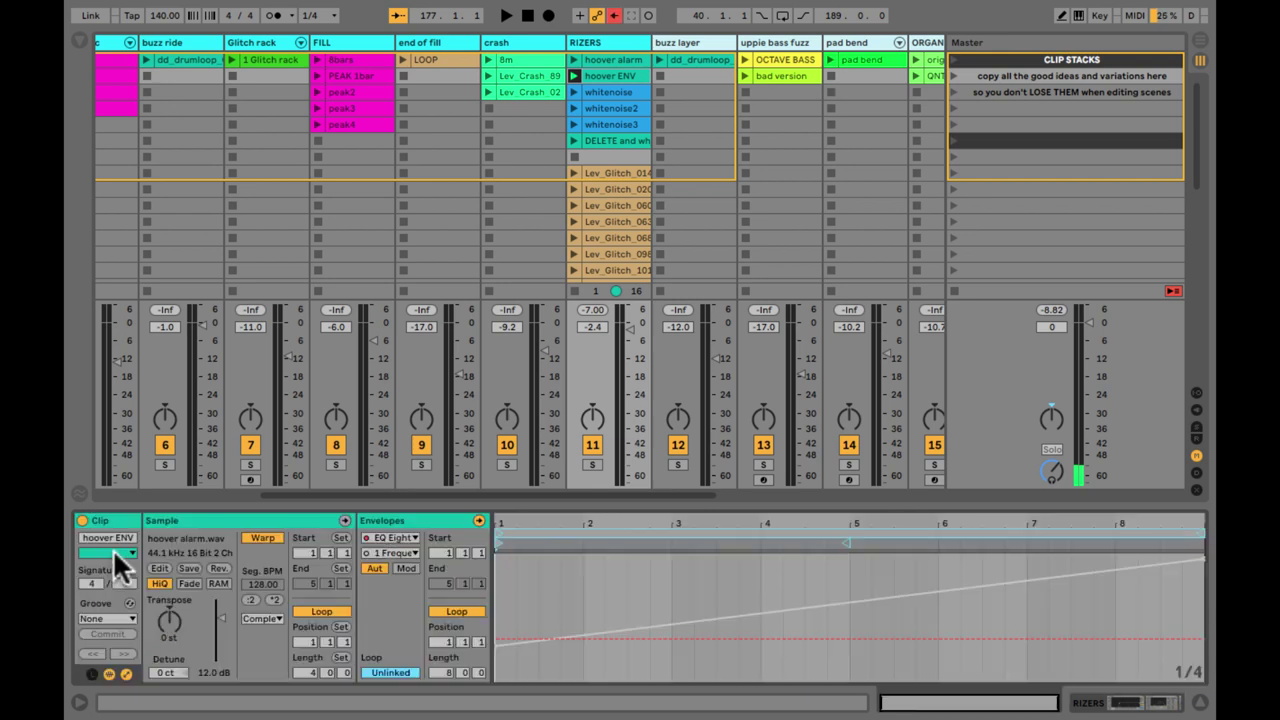
click(393, 538)
click(396, 541)
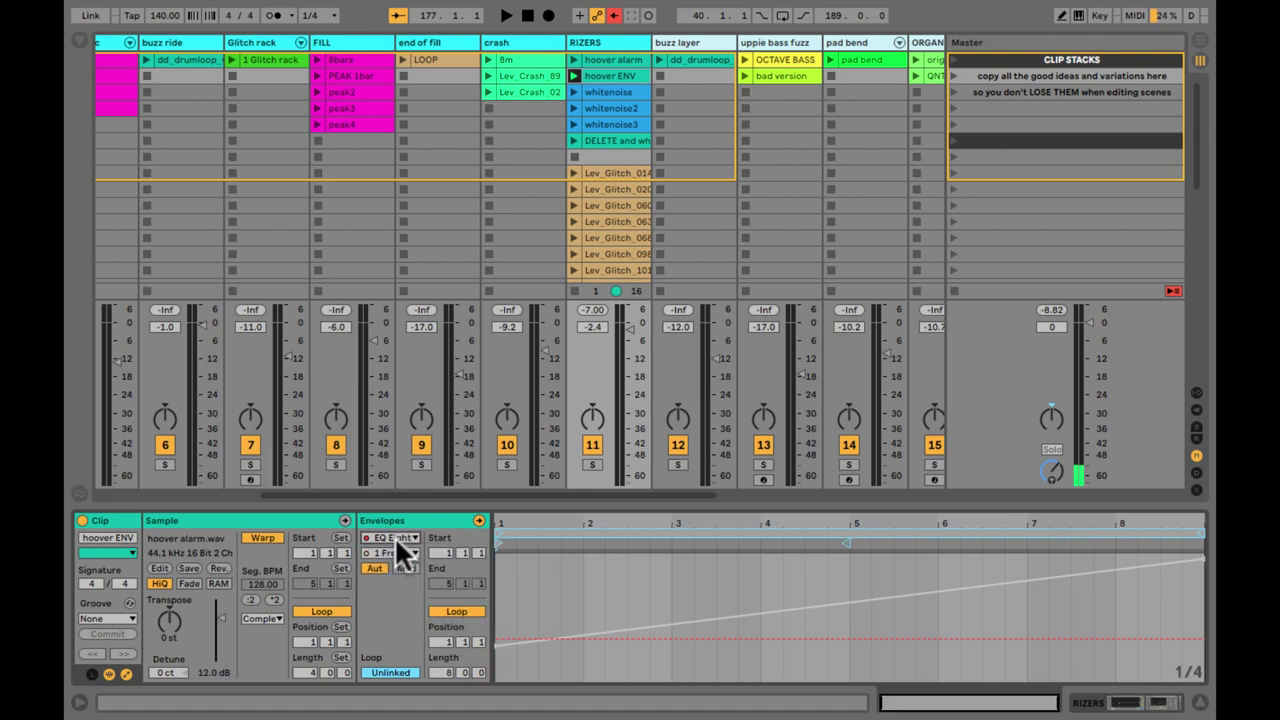
click(395, 552)
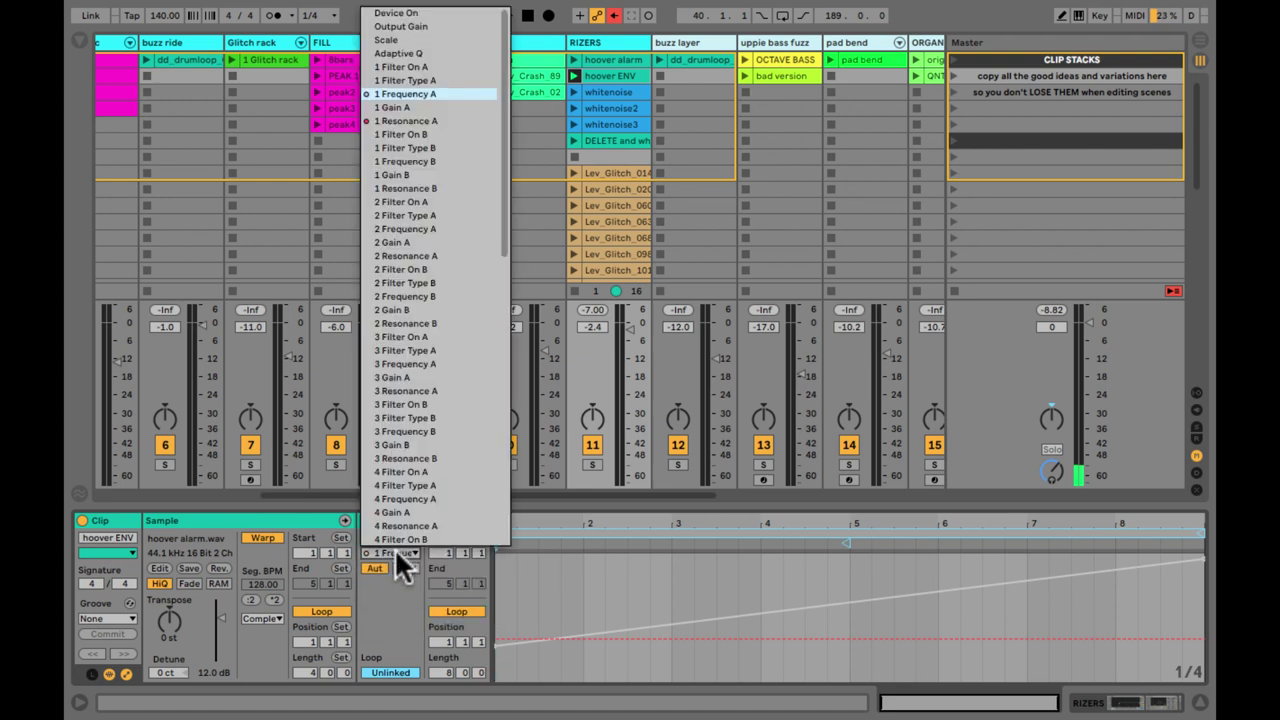
click(409, 90)
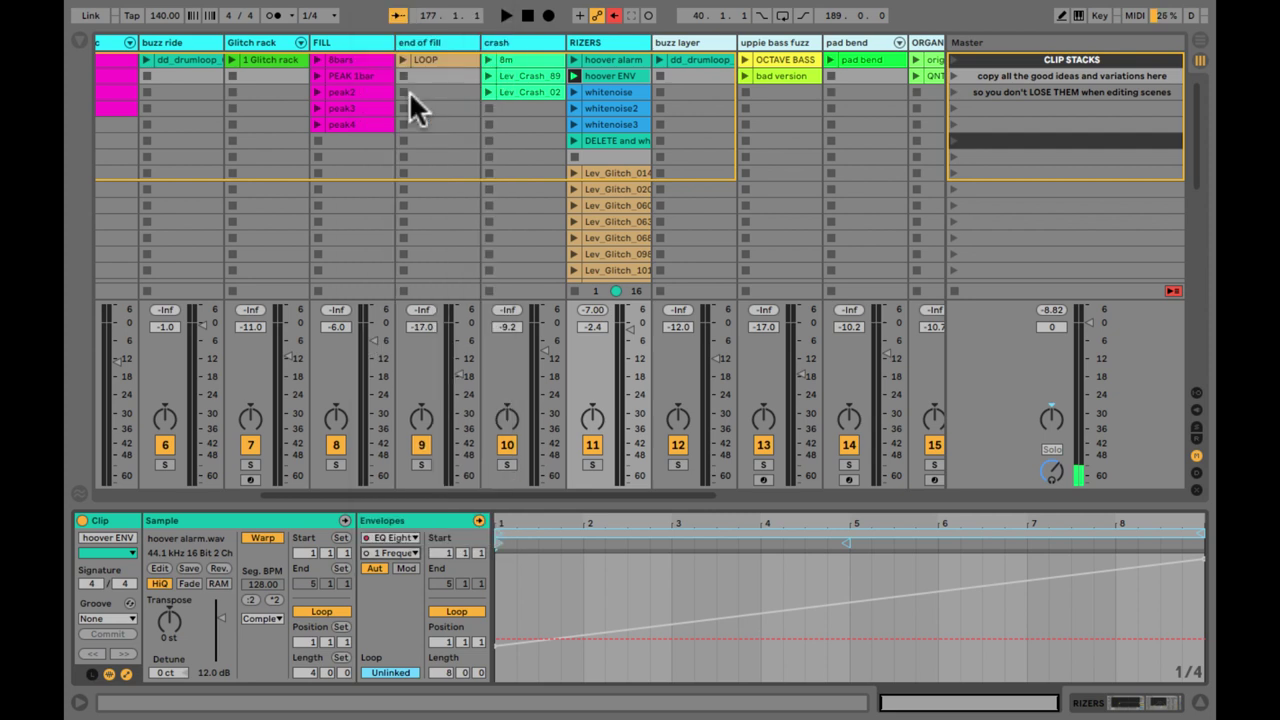
Turn EQ Eight's band 1 off and on, and check its 1 Filter On A parameter in the hoover ENV clip envelopes
key(shift+Tab)
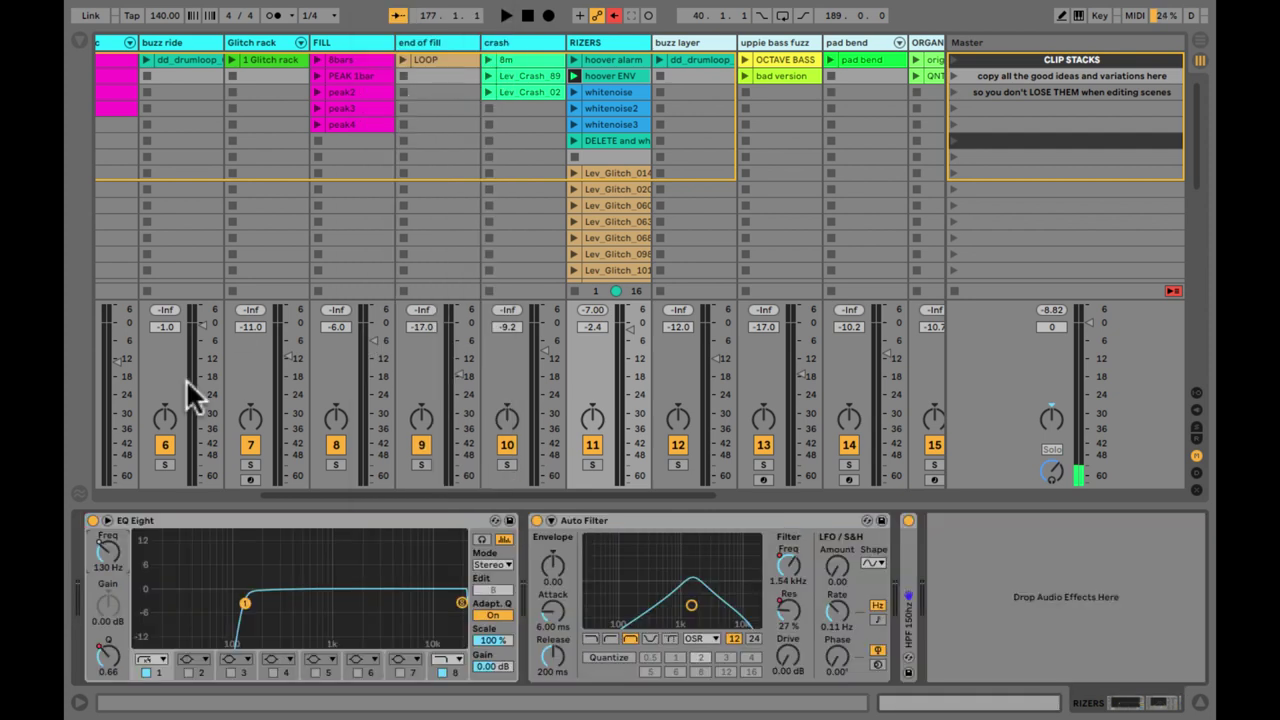
click(145, 673)
click(145, 673)
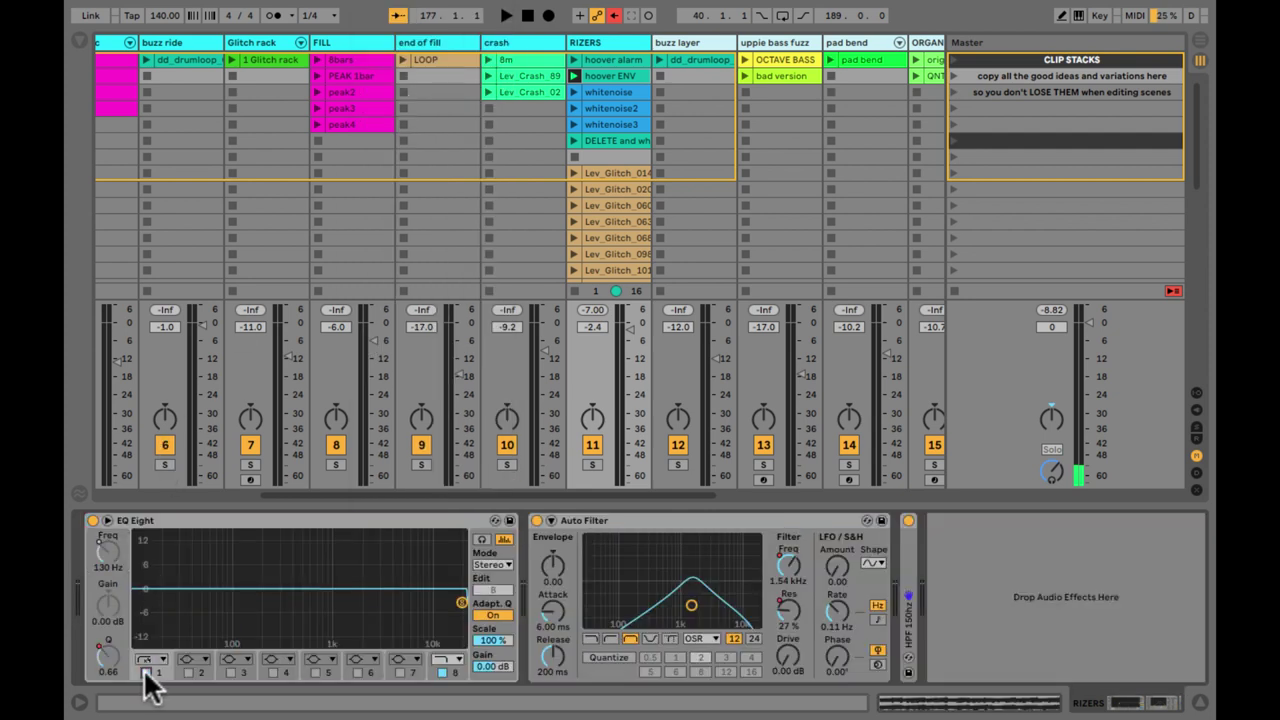
key(shift+Tab)
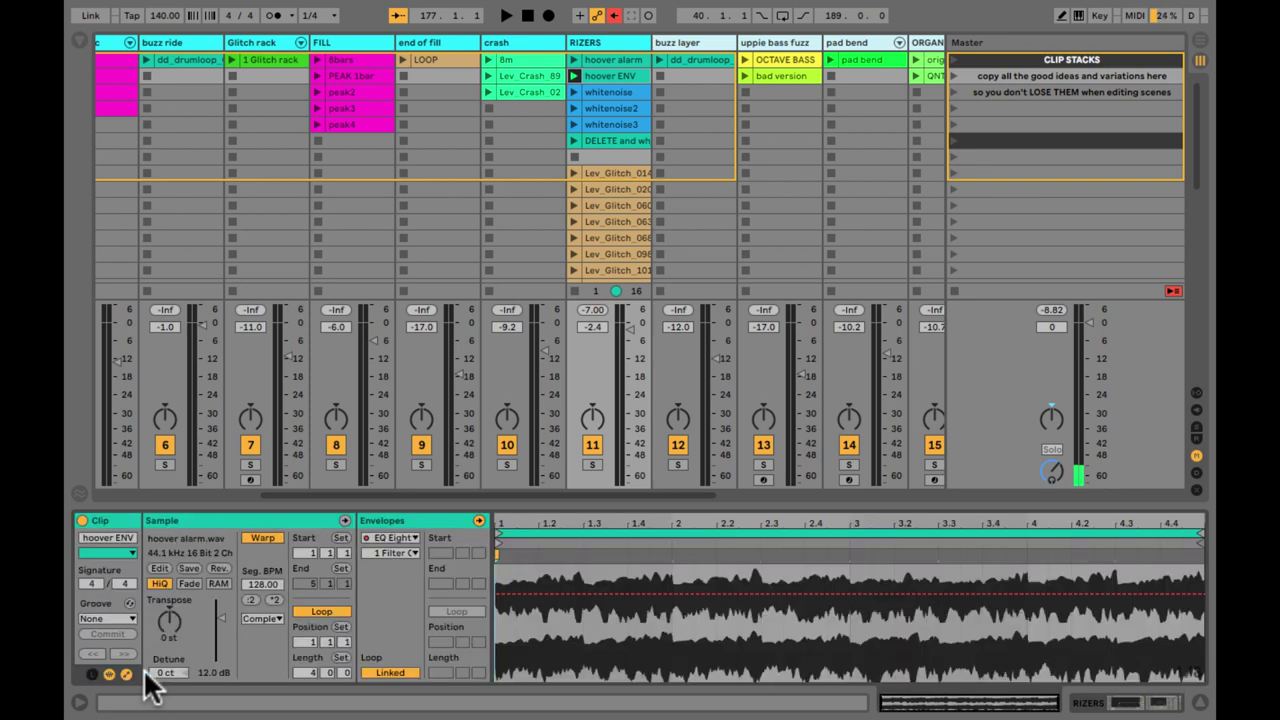
click(389, 552)
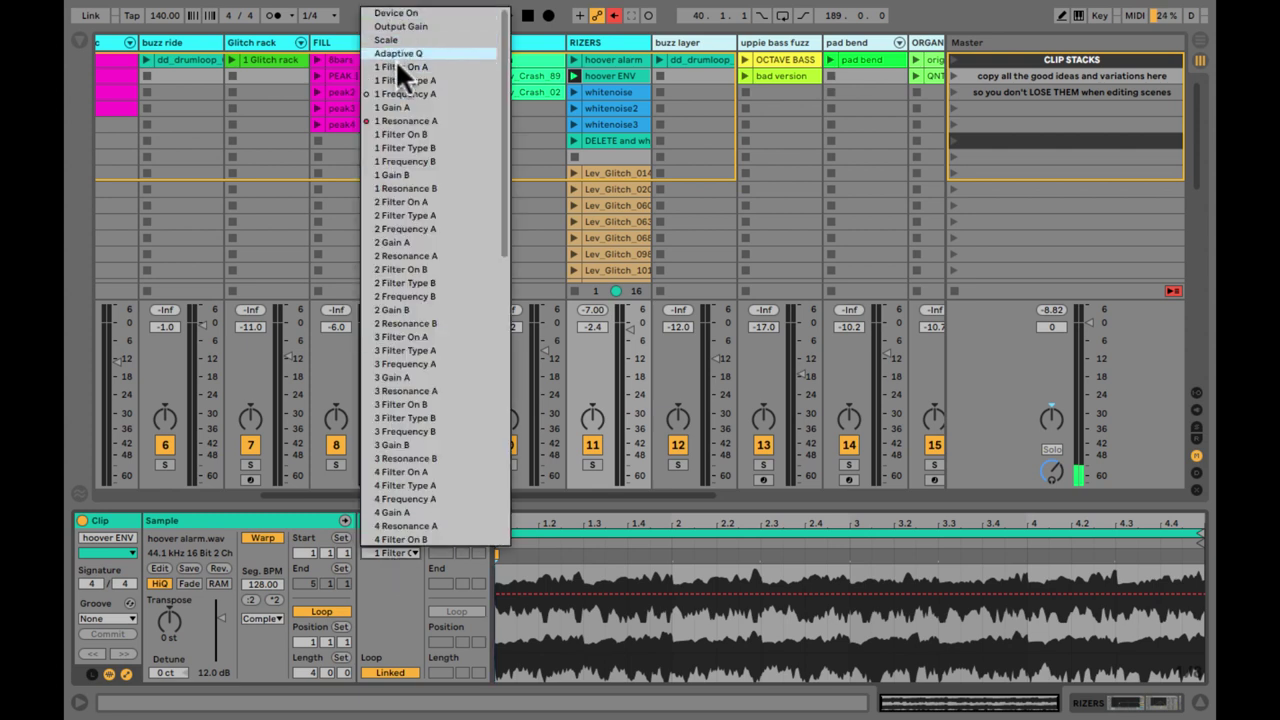
click(564, 617)
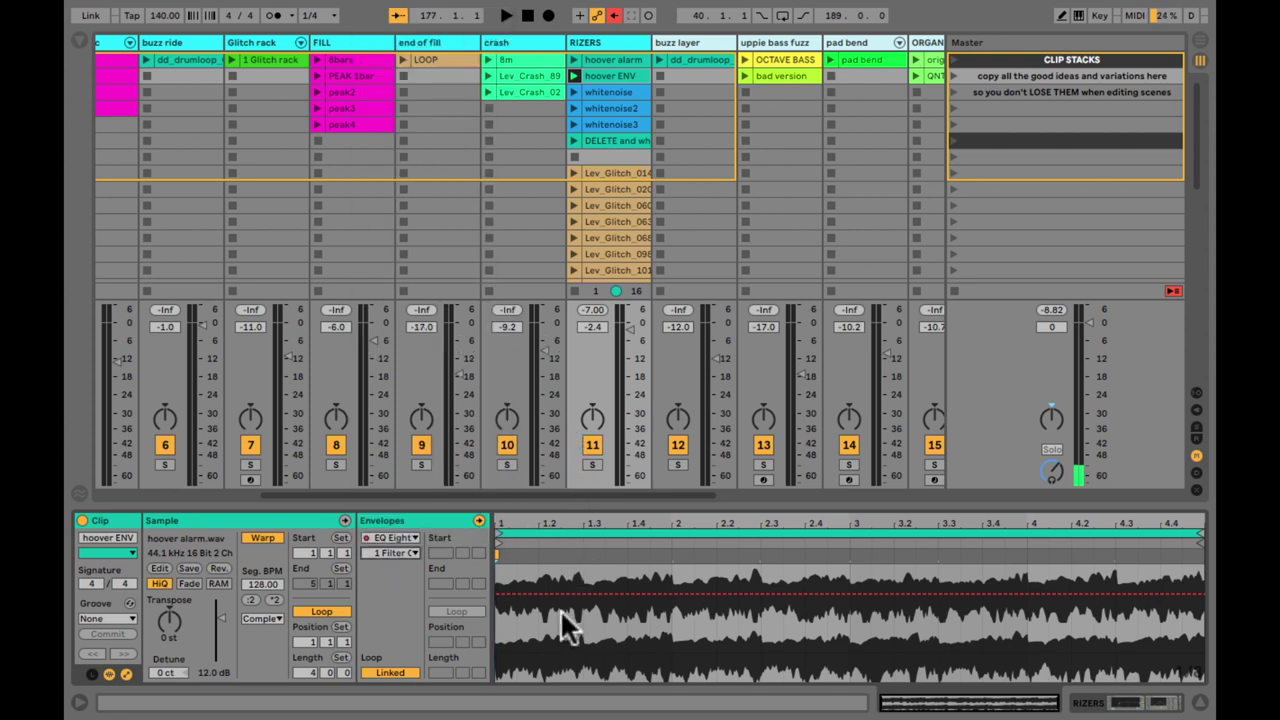
Pick the Auto Filter's envelope amount and inspect its Env. Modulation parameter in the hoover ENV clip envelopes
key(shift+Tab)
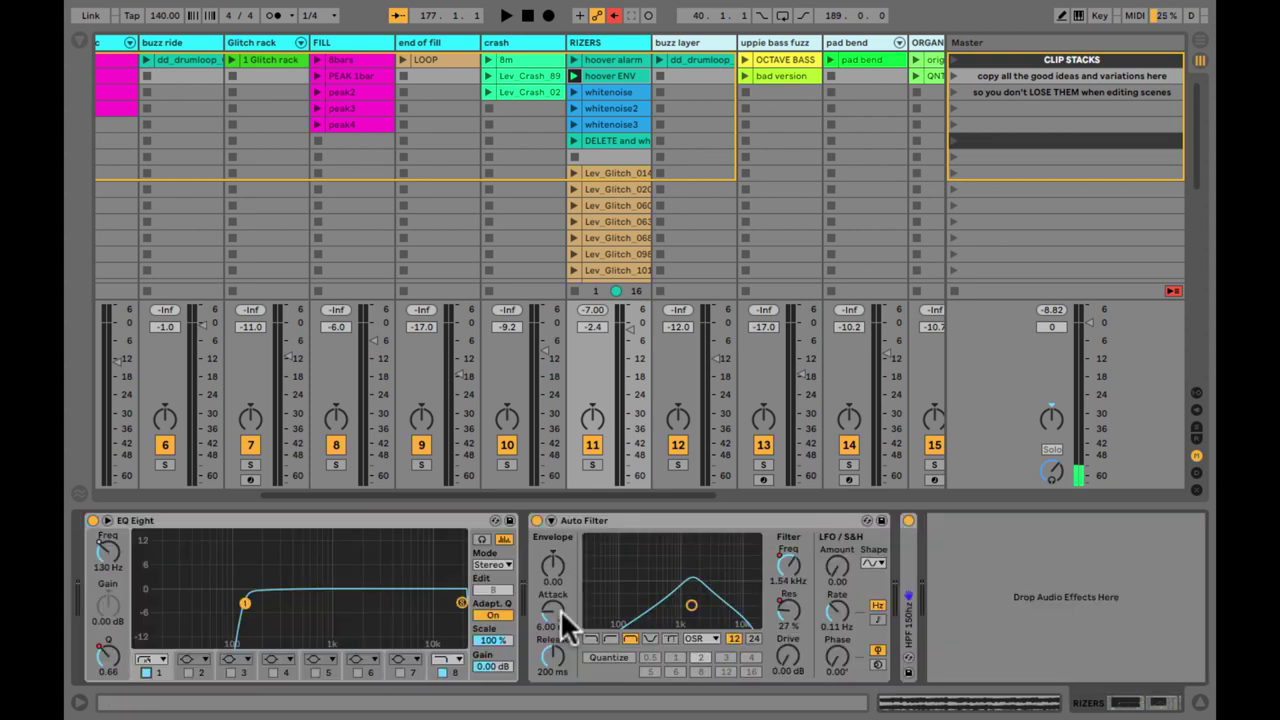
click(584, 520)
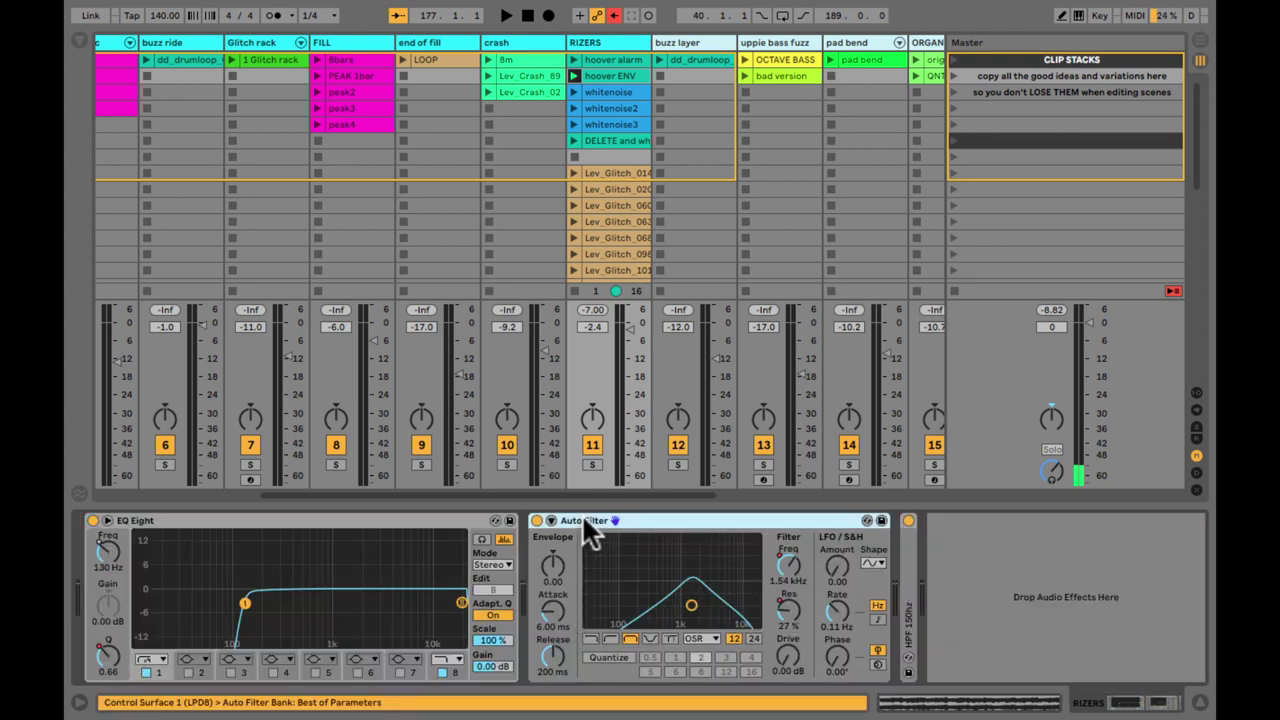
click(551, 563)
key(shift+Tab)
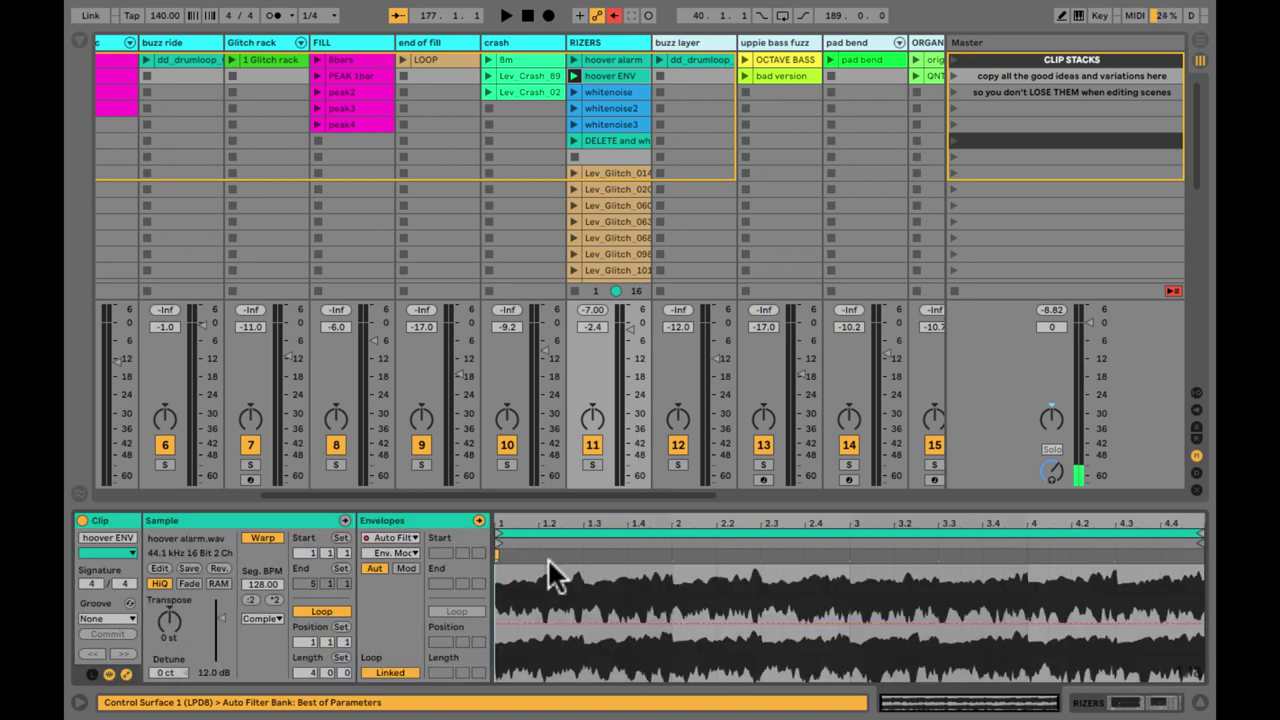
click(379, 533)
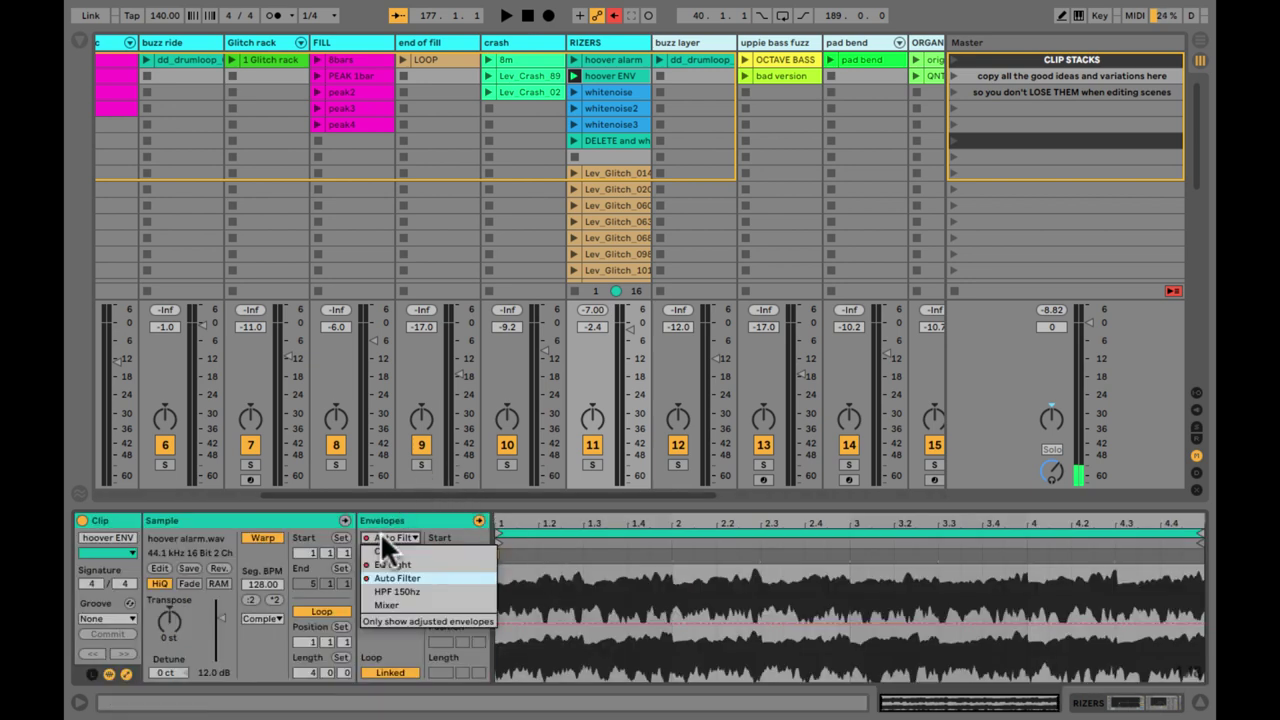
click(380, 532)
click(381, 550)
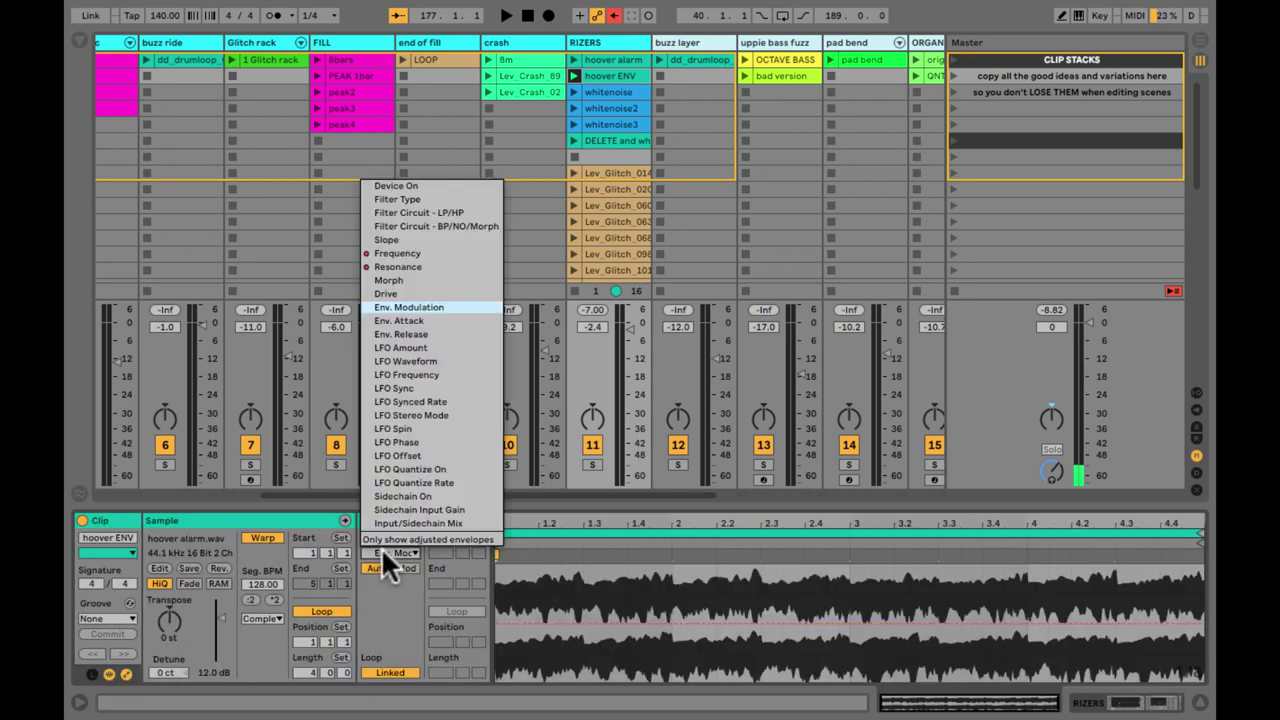
click(381, 550)
Bring up the EQ Eight band 1 frequency envelope, re-enable the overridden automation, and select the envelope's full 8-bar loop
key(shift+Tab)
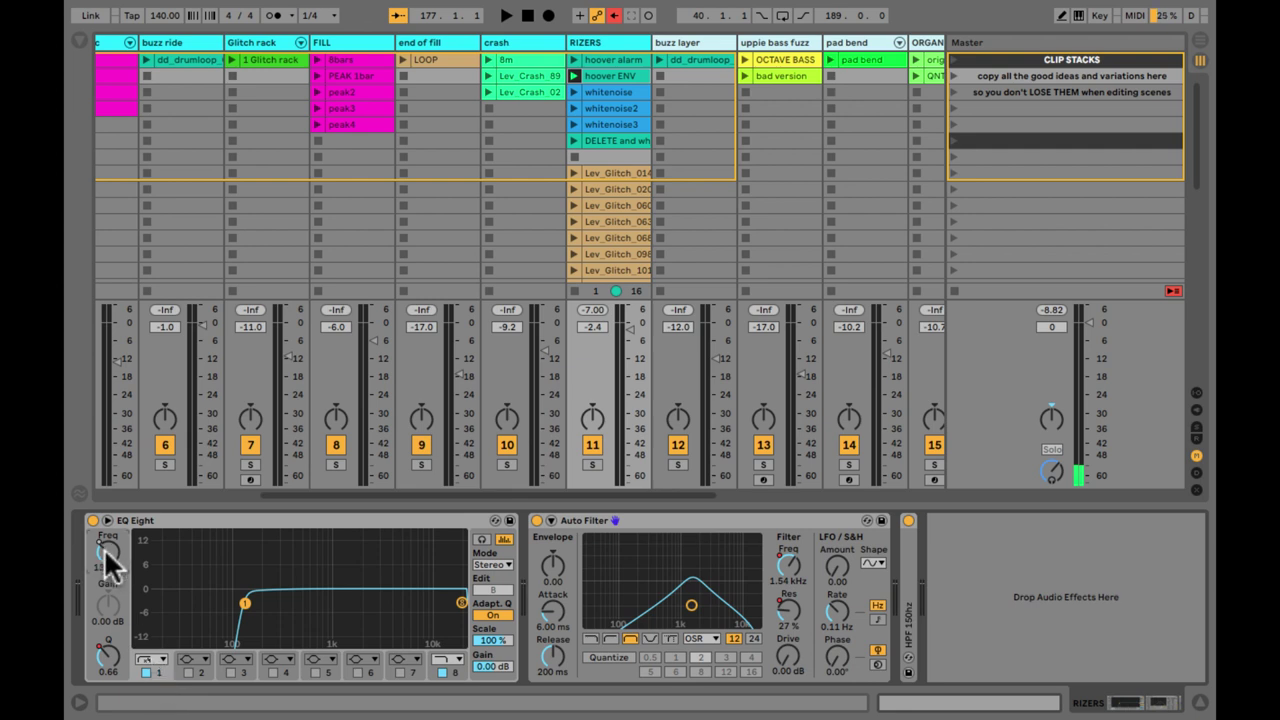
key(shift+Tab)
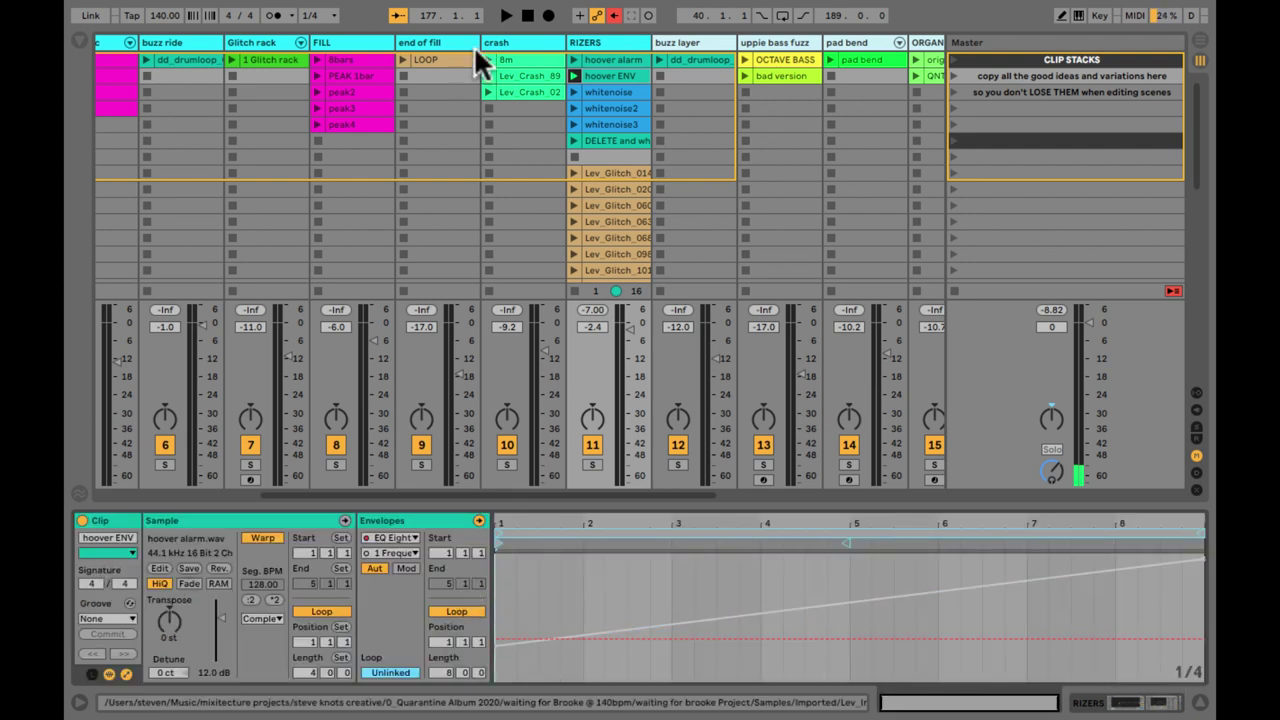
click(614, 15)
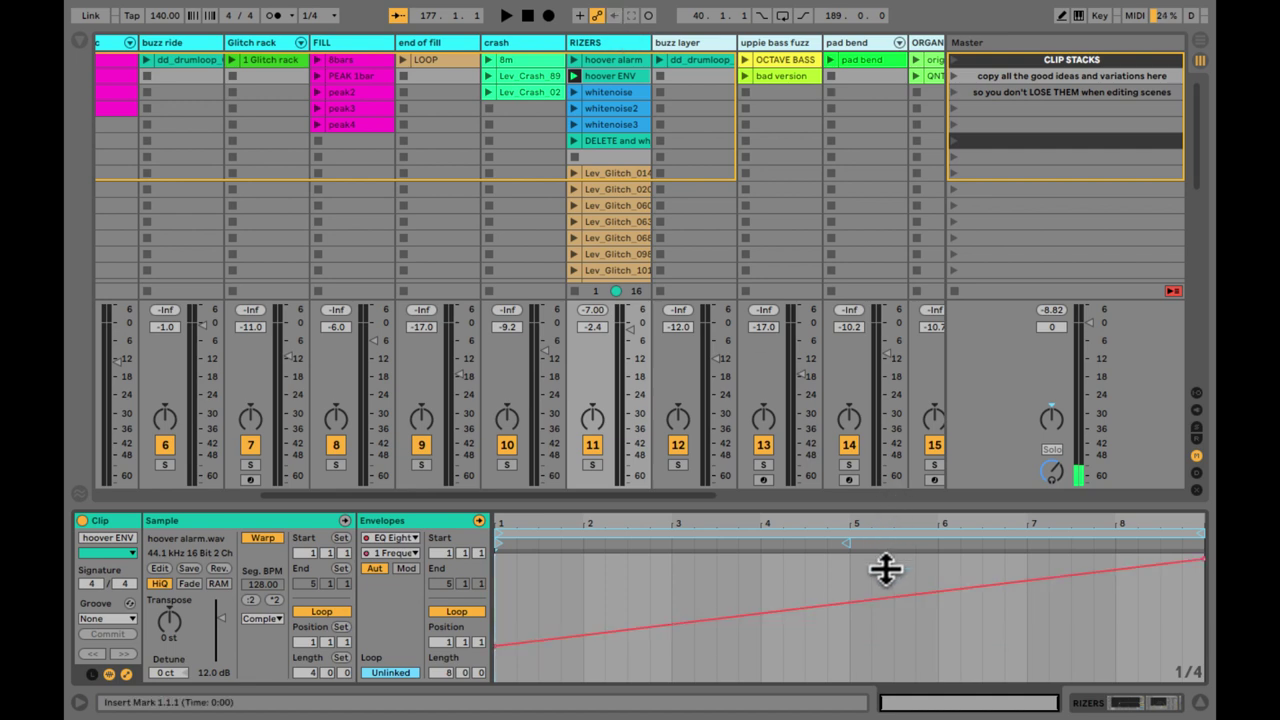
click(885, 535)
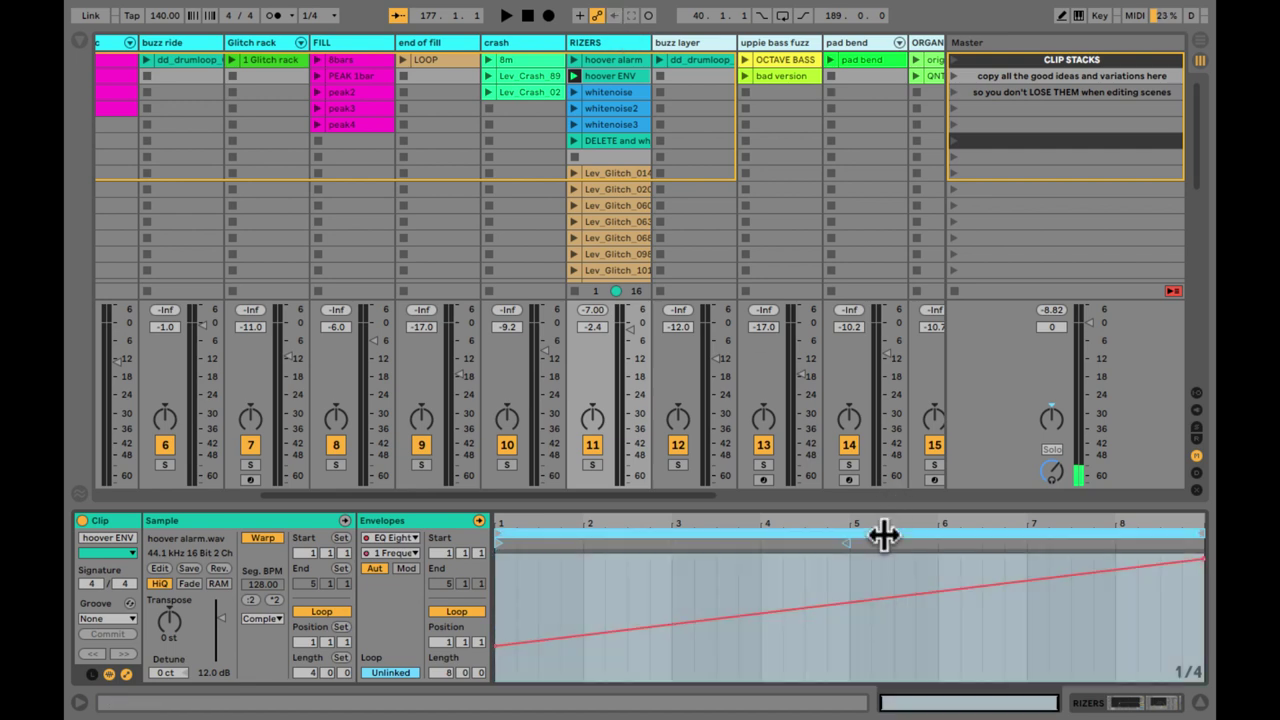
click(865, 522)
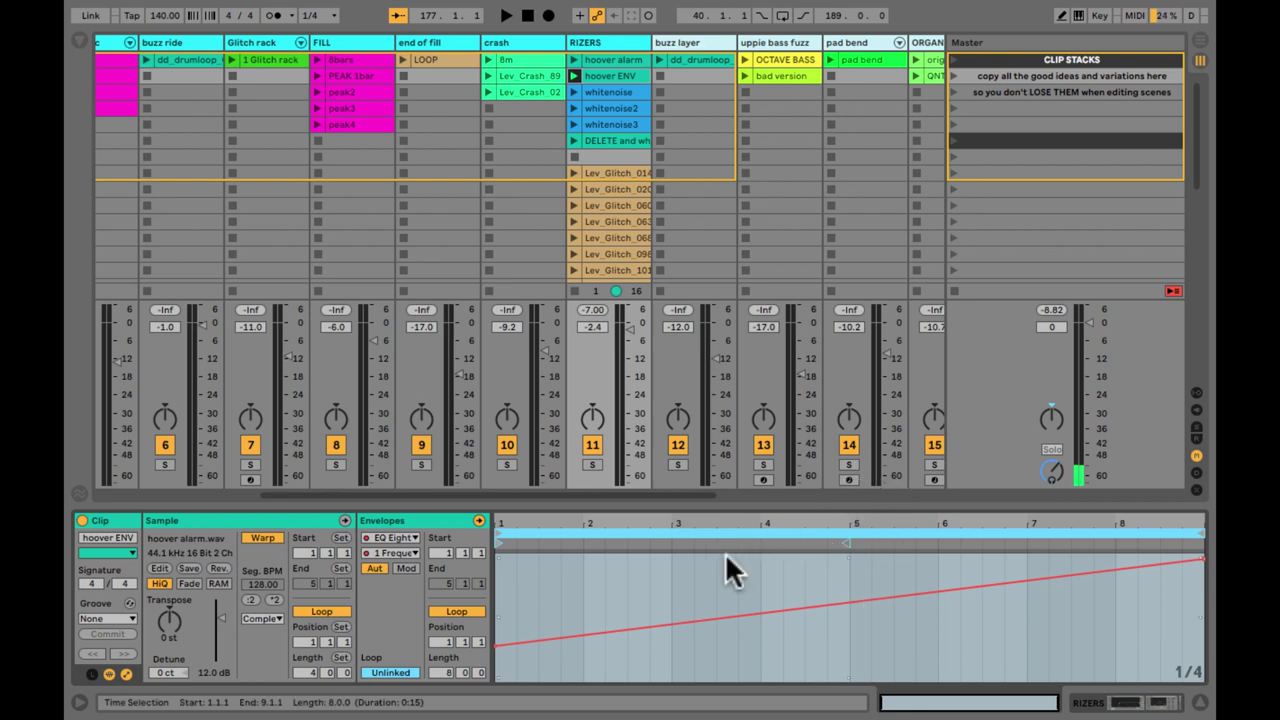
Play the hoover ENV clip while watching EQ Eight follow the frequency envelope, and stop playback on the envelope display
key(space)
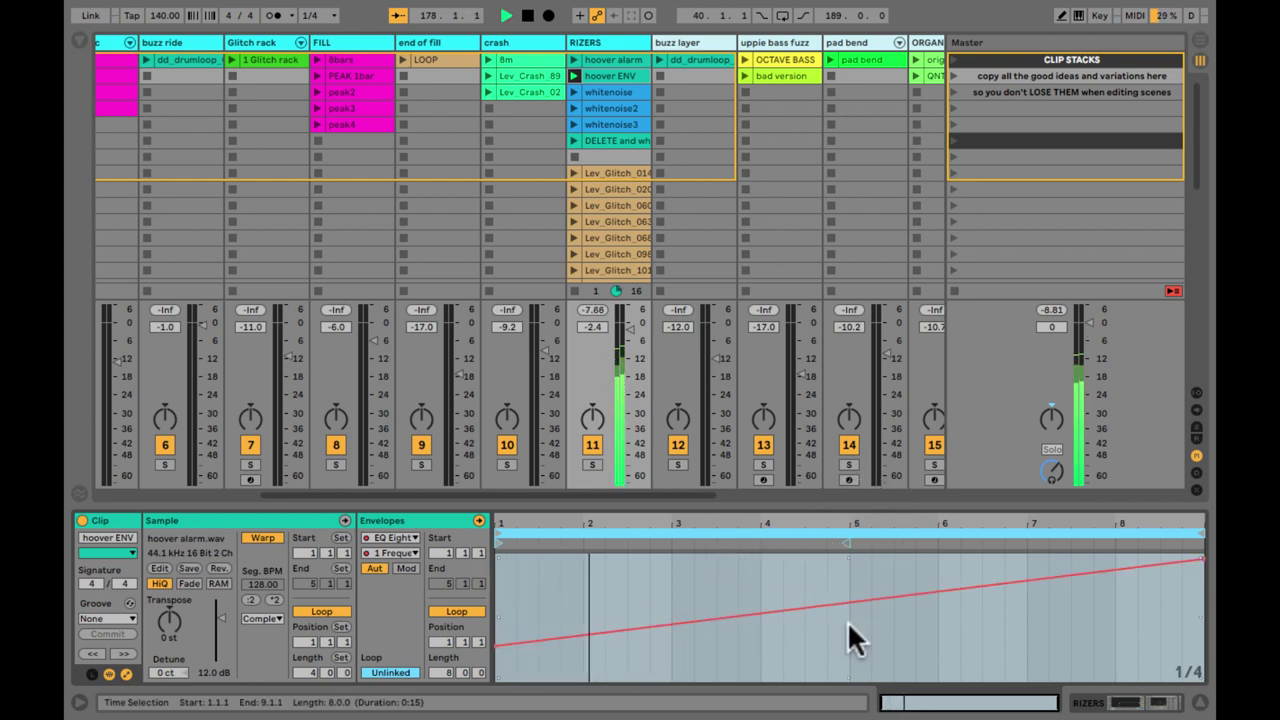
key(shift+Tab)
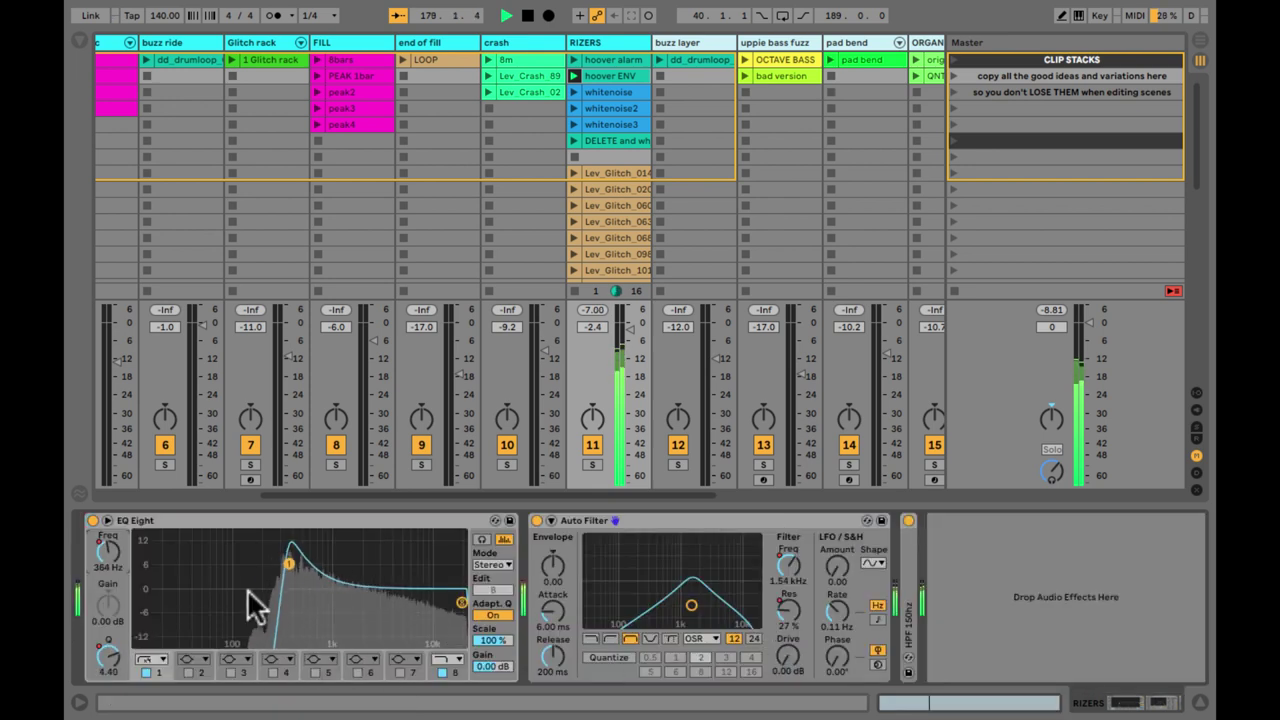
key(shift+Tab)
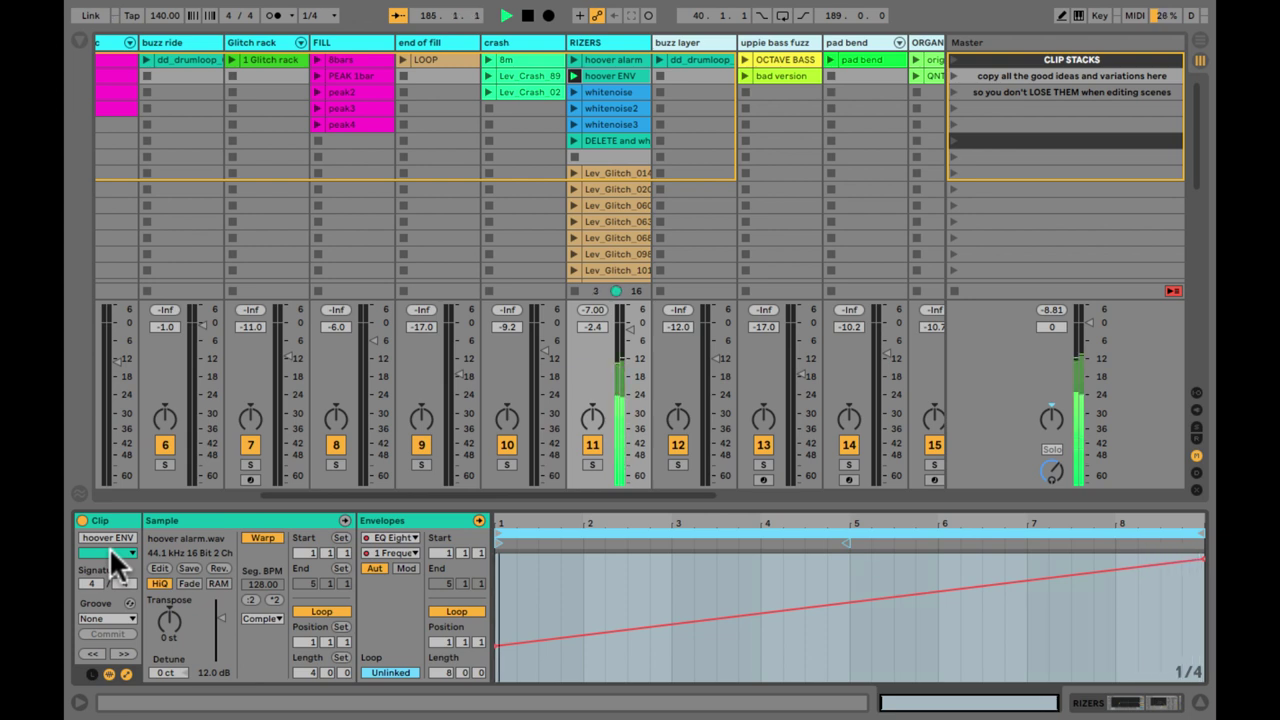
key(space)
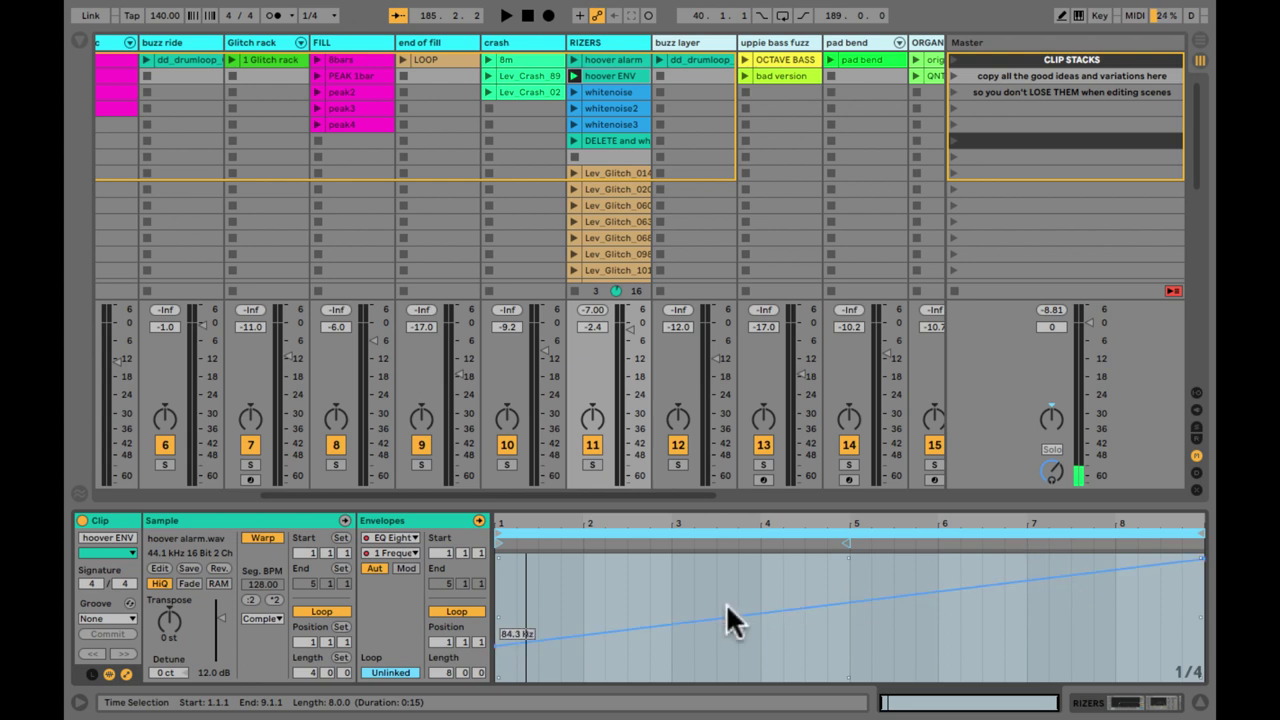
Play the hoover ENV clip while checking EQ Eight's band 1 Q against the clip's 1 Resonance envelope, and stop playback
key(shift+Tab)
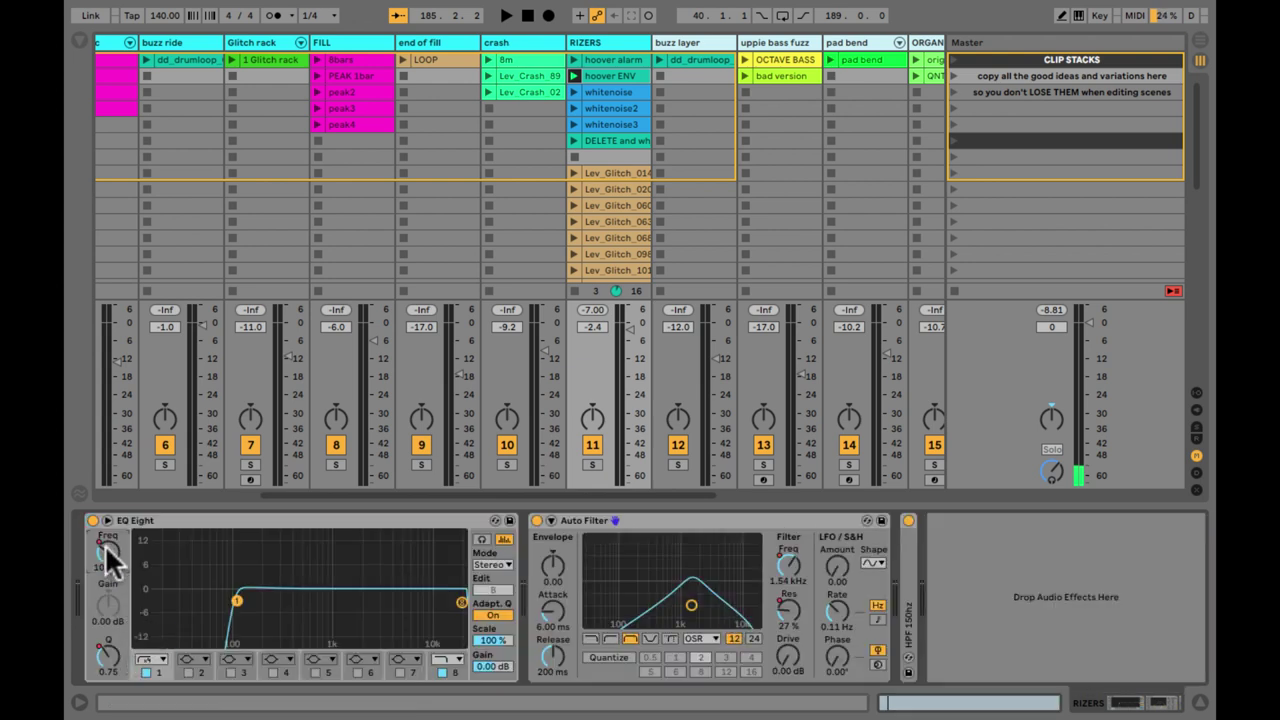
key(space)
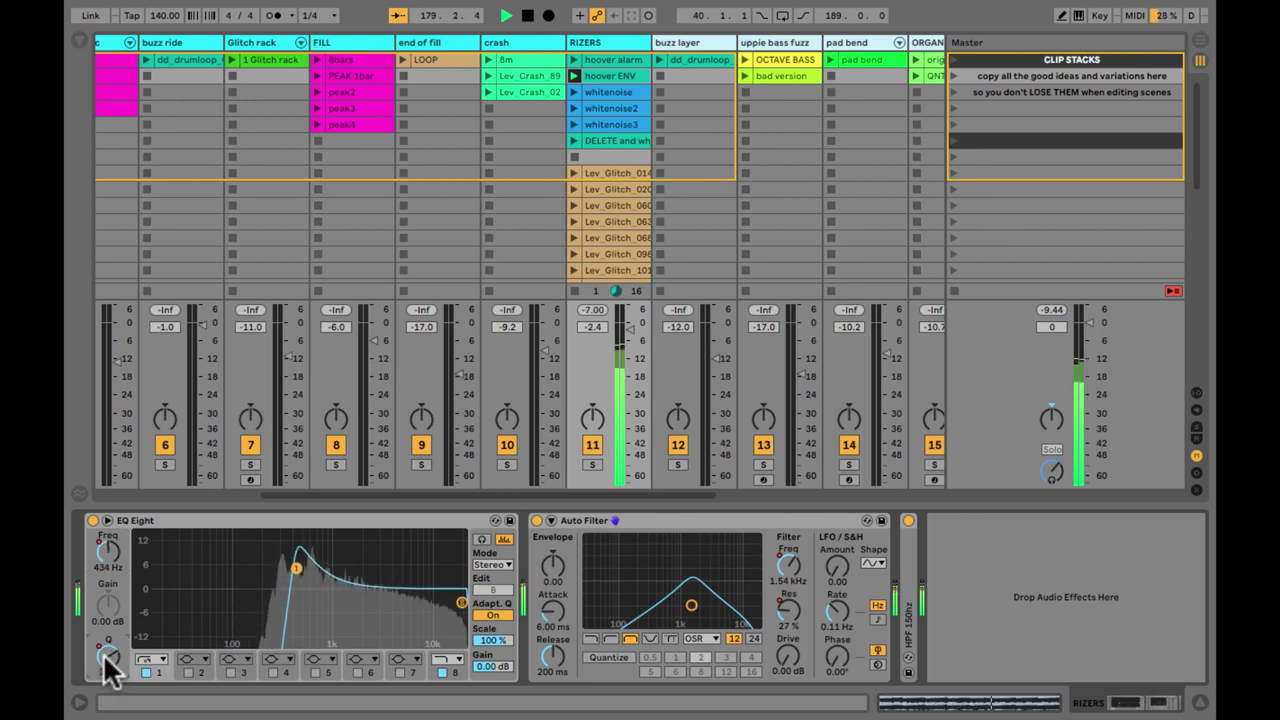
key(shift+Tab)
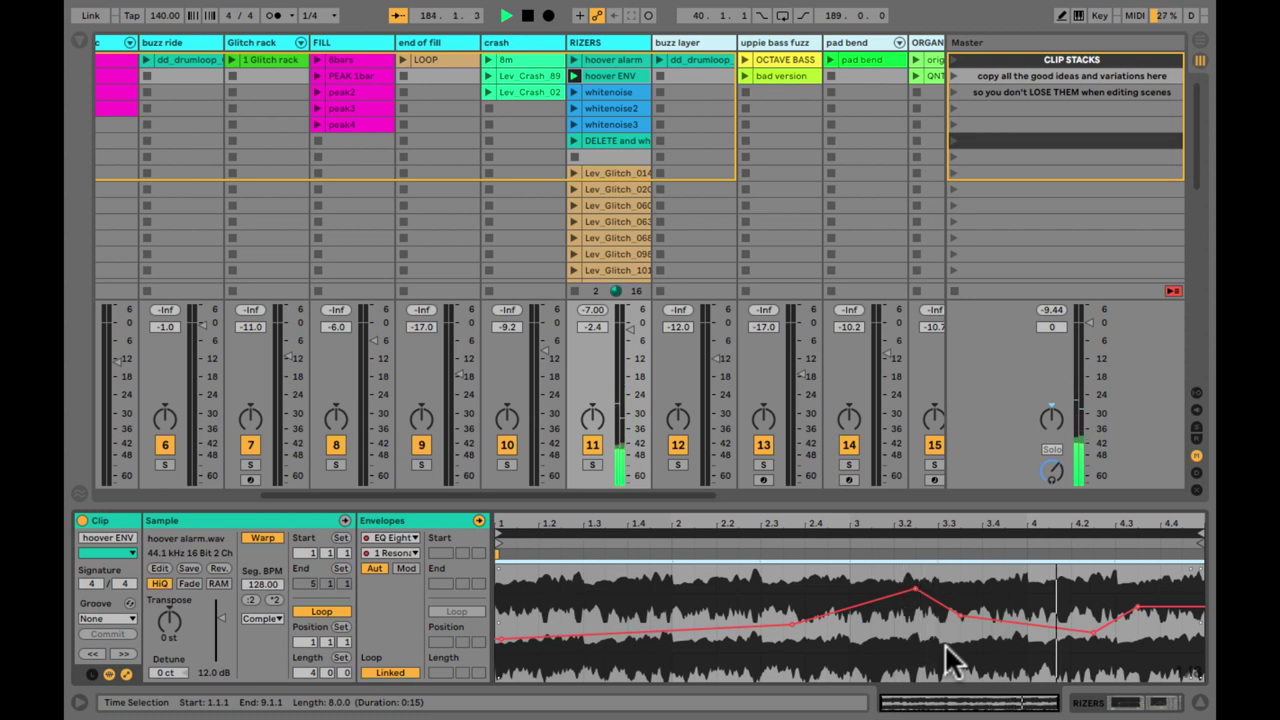
key(shift+Tab)
key(shift+Tab)
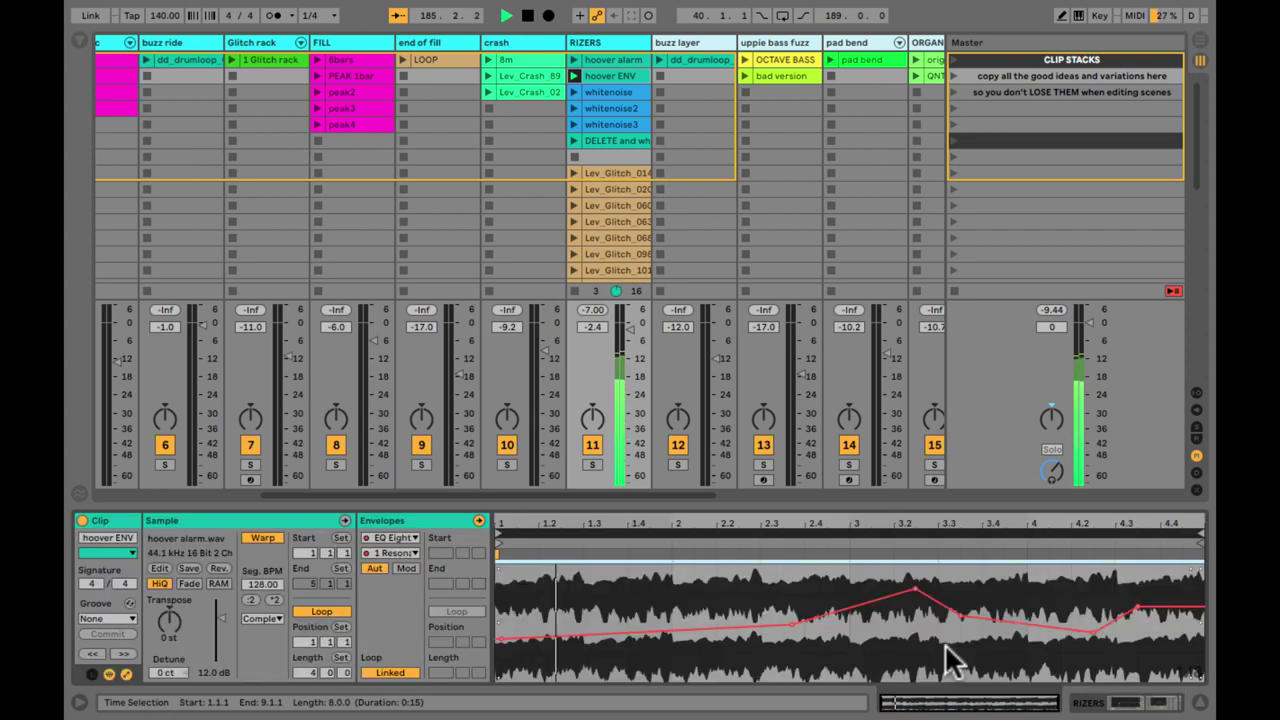
key(space)
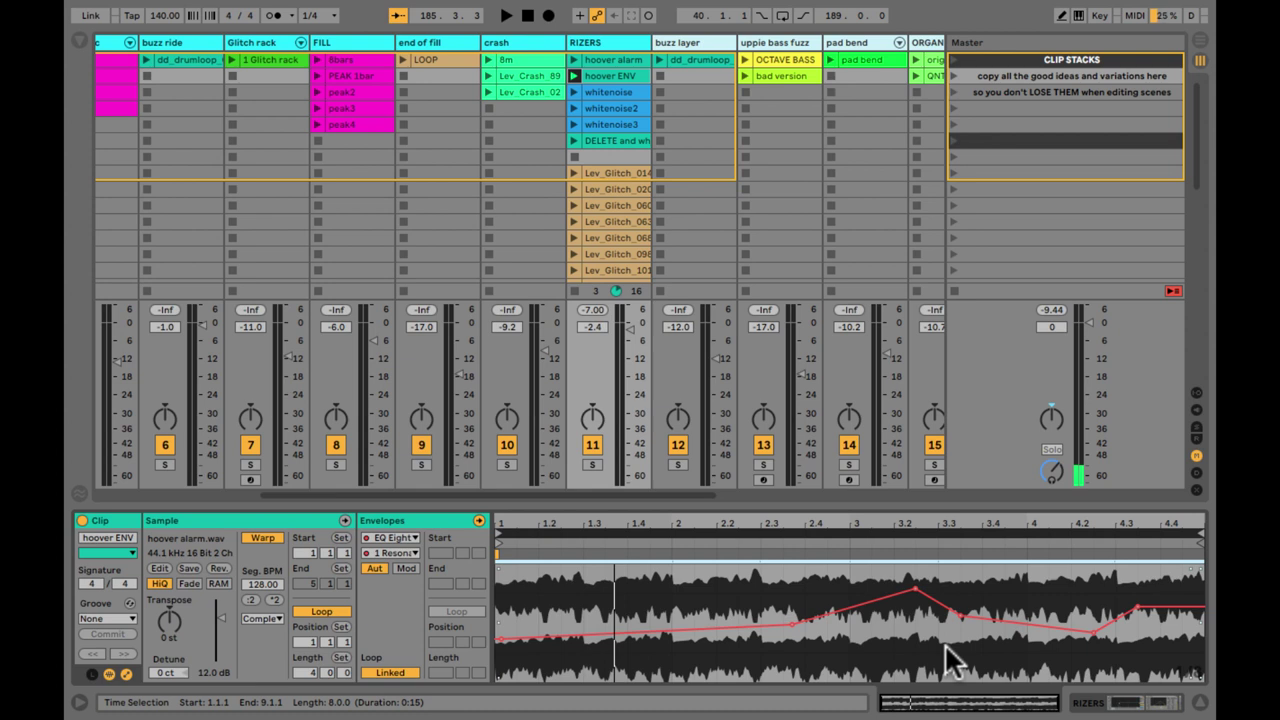
Step through the lower scenes and across the empty clip slots to the buzz ride track, and reselect the hoover ENV clip
click(1024, 191)
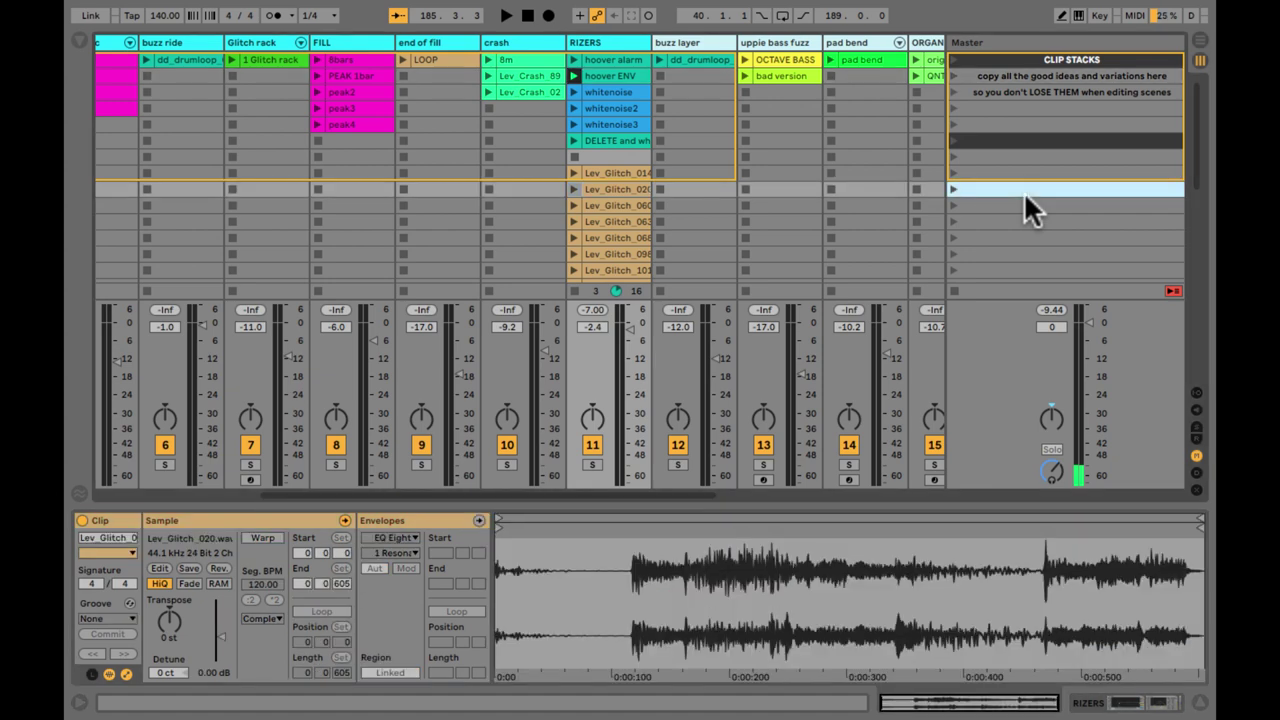
key(Down)
key(Down)
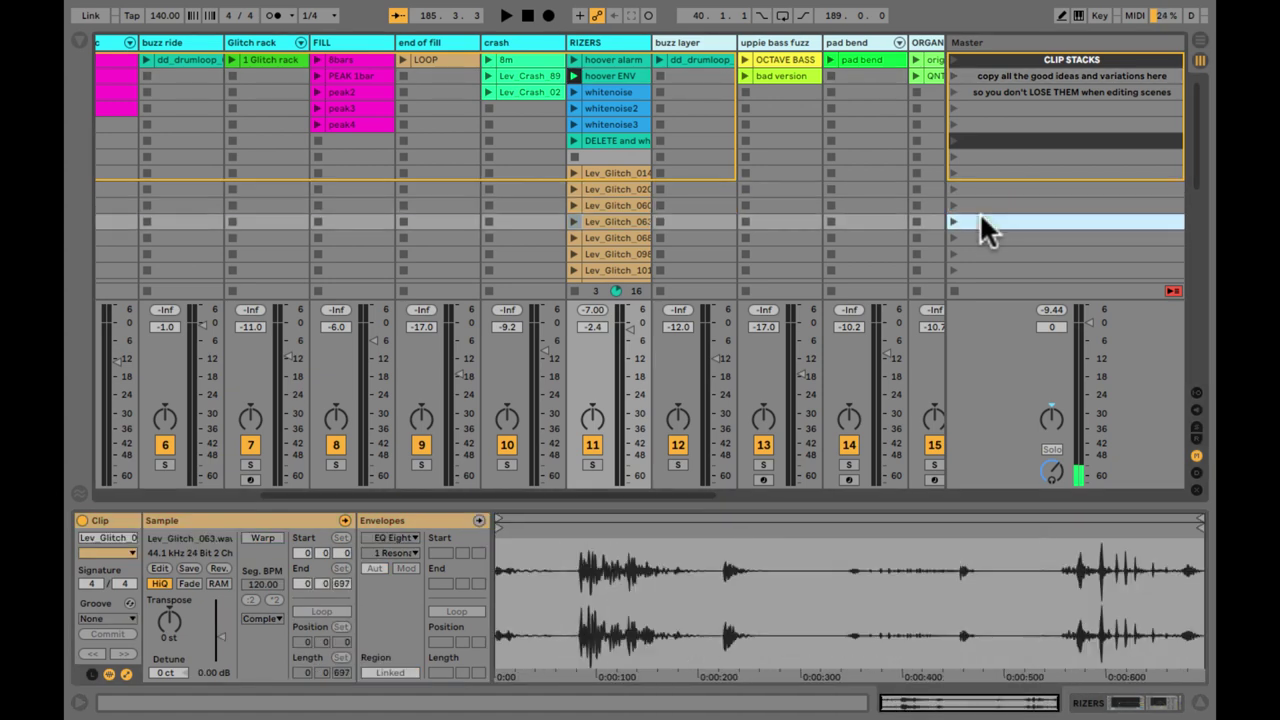
click(616, 67)
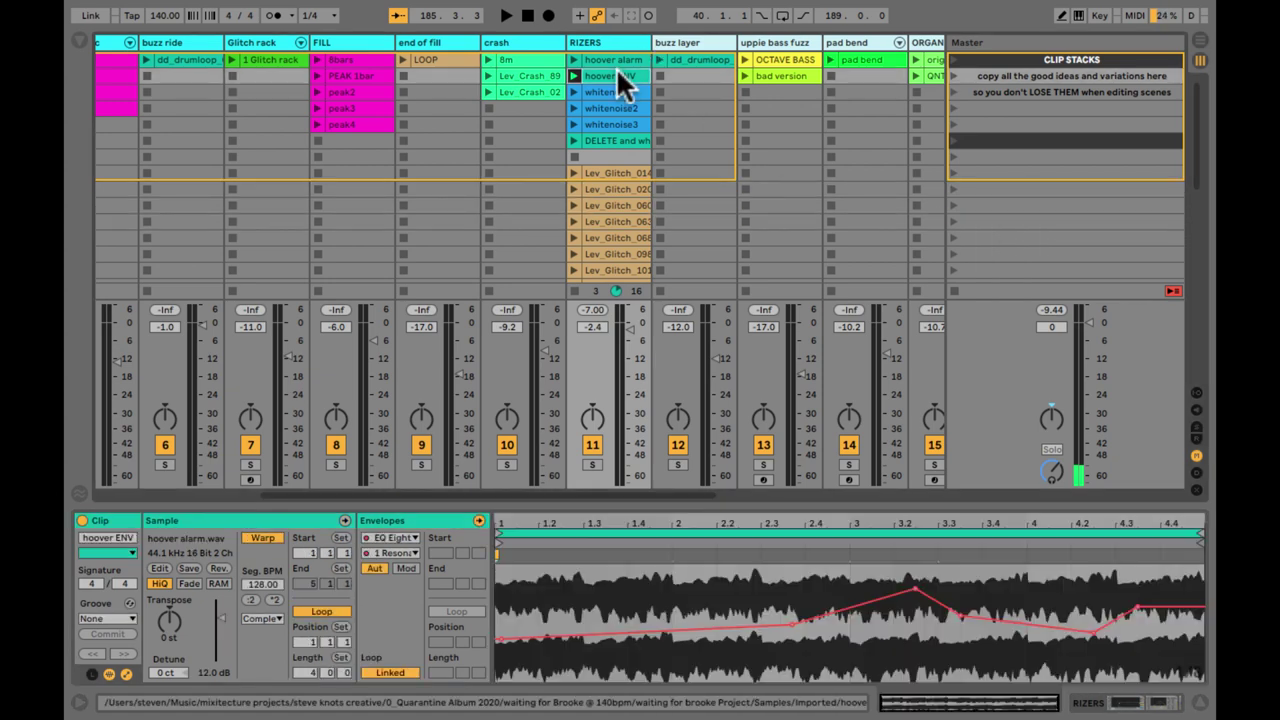
click(795, 205)
key(Left)
key(Left)
key(Left)
key(Left)
key(Left)
key(Left)
key(Left)
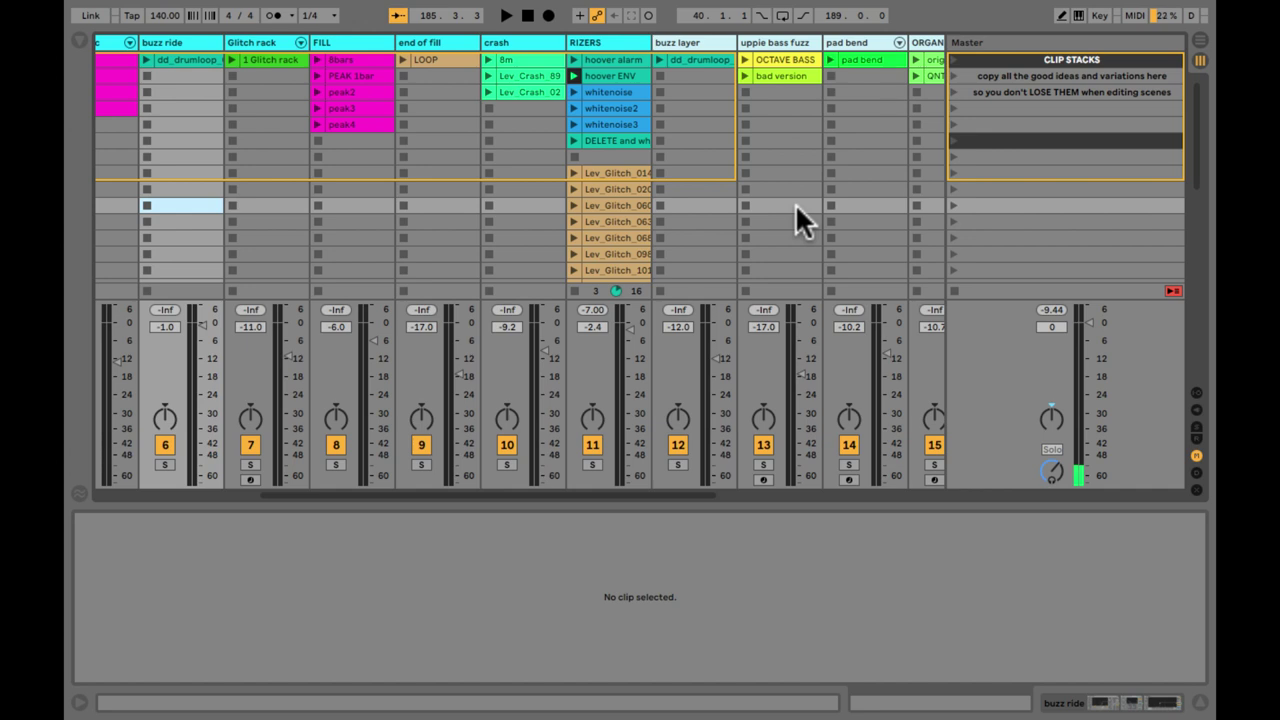
click(613, 73)
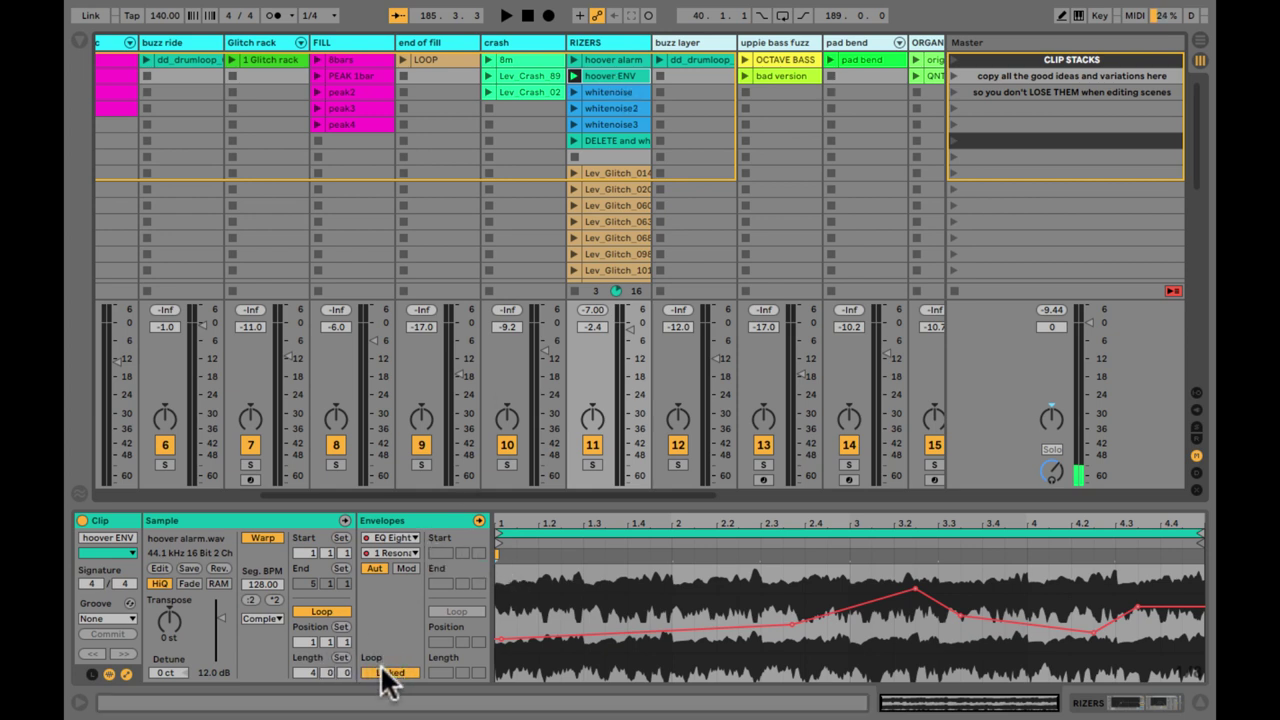
Play the hoover ENV clip while comparing its resonance envelope with EQ Eight, and stop playback on the 1 Frequency envelope
key(shift+Tab)
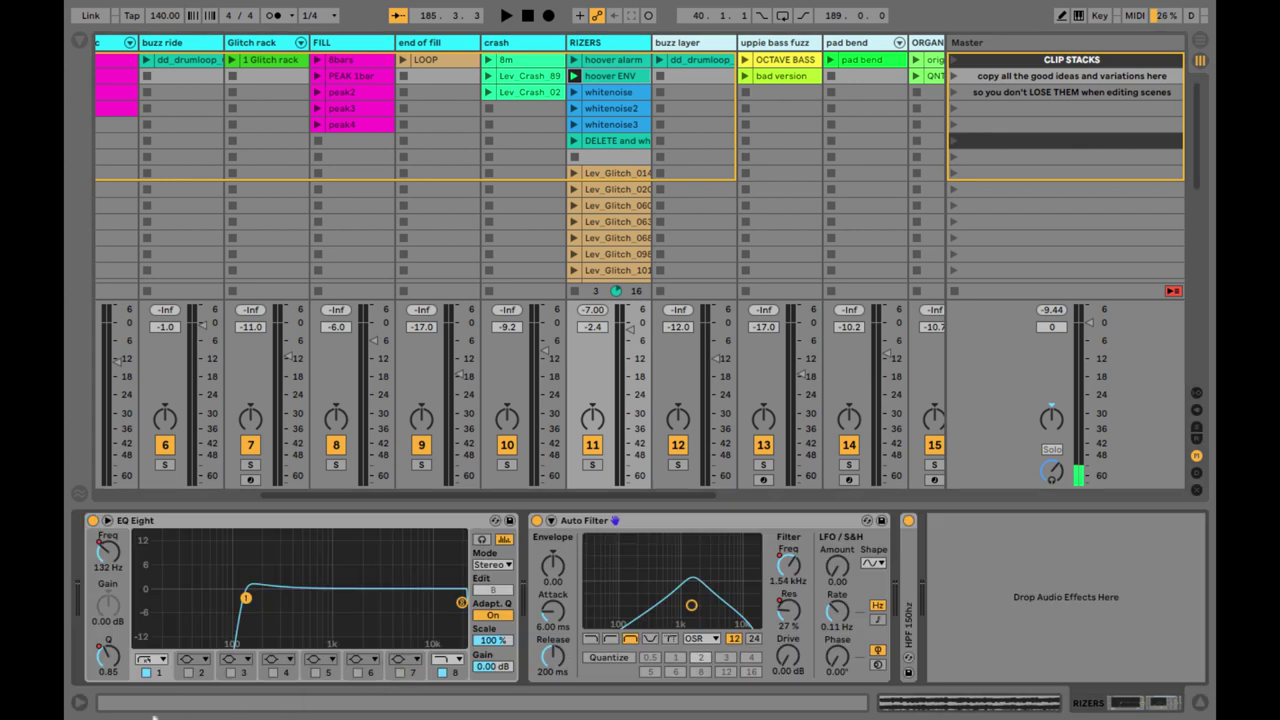
key(shift+Tab)
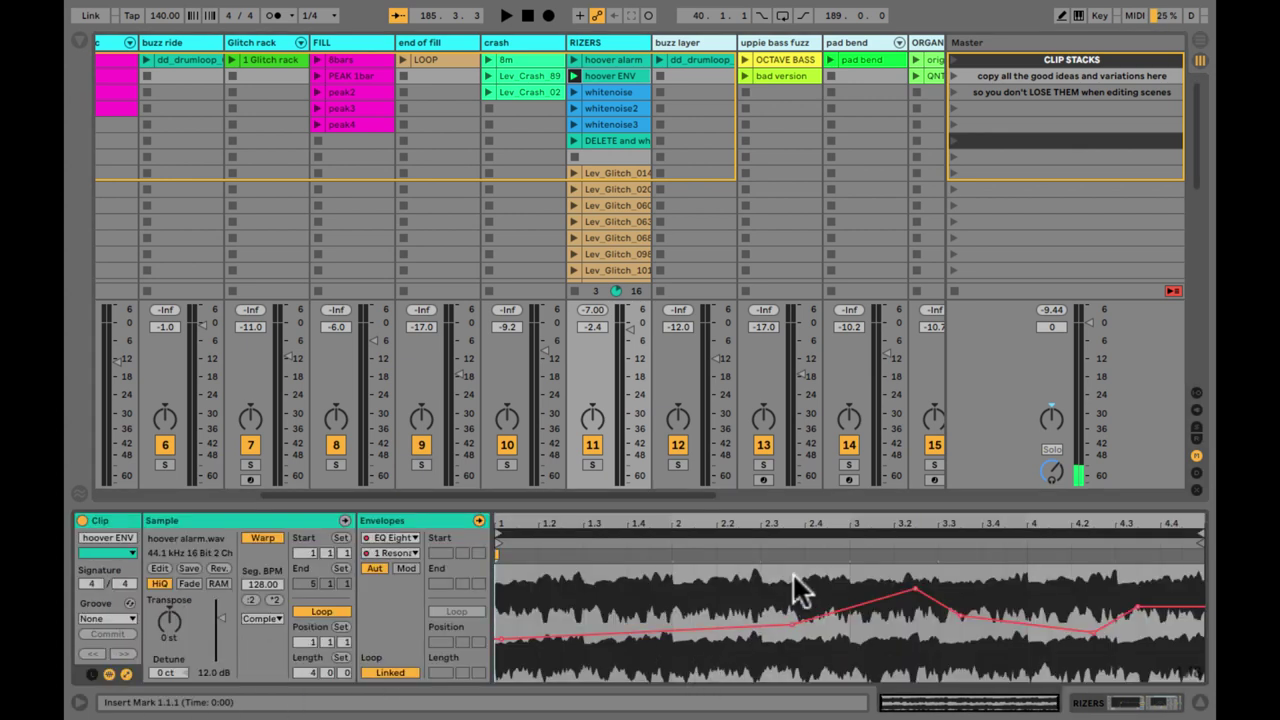
key(space)
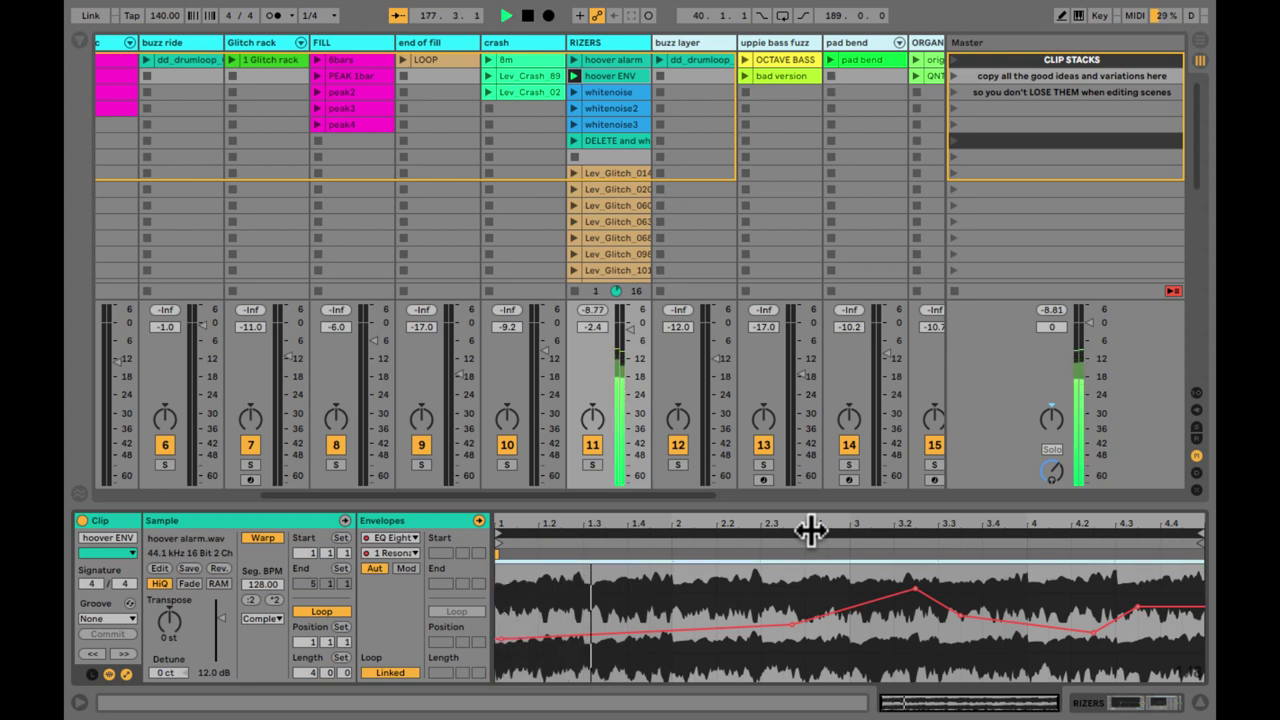
click(923, 600)
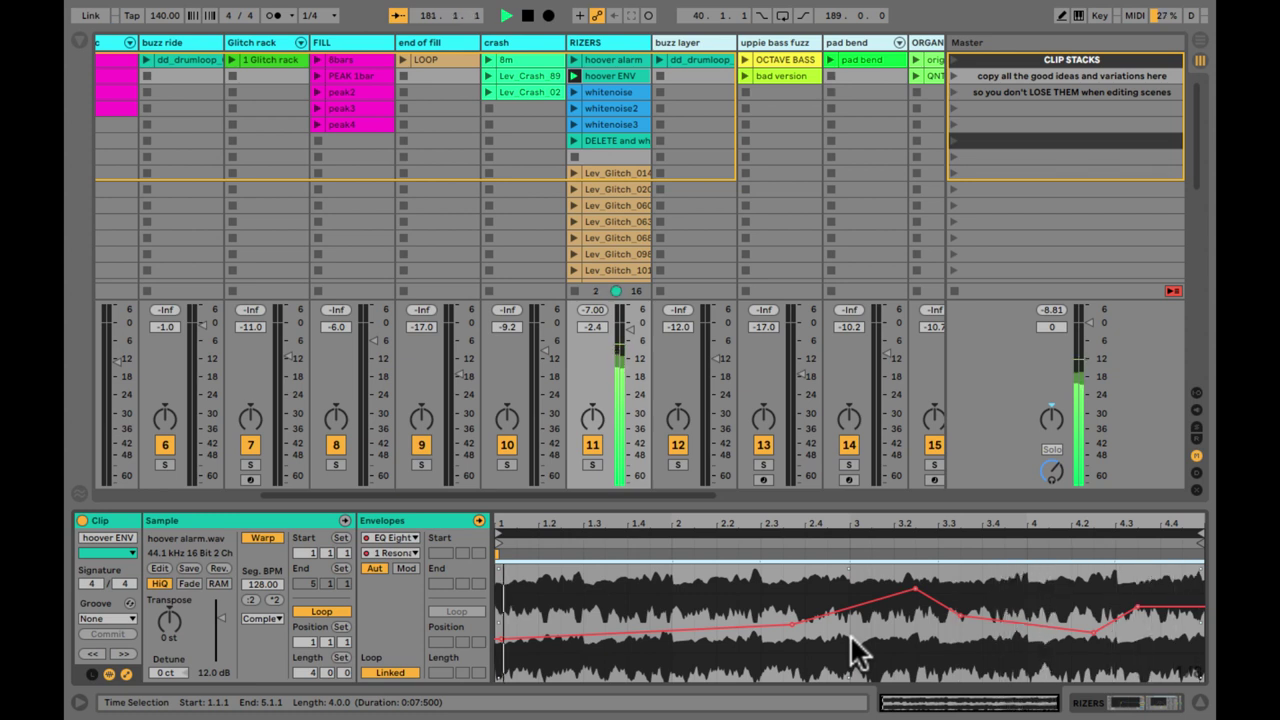
key(shift+Tab)
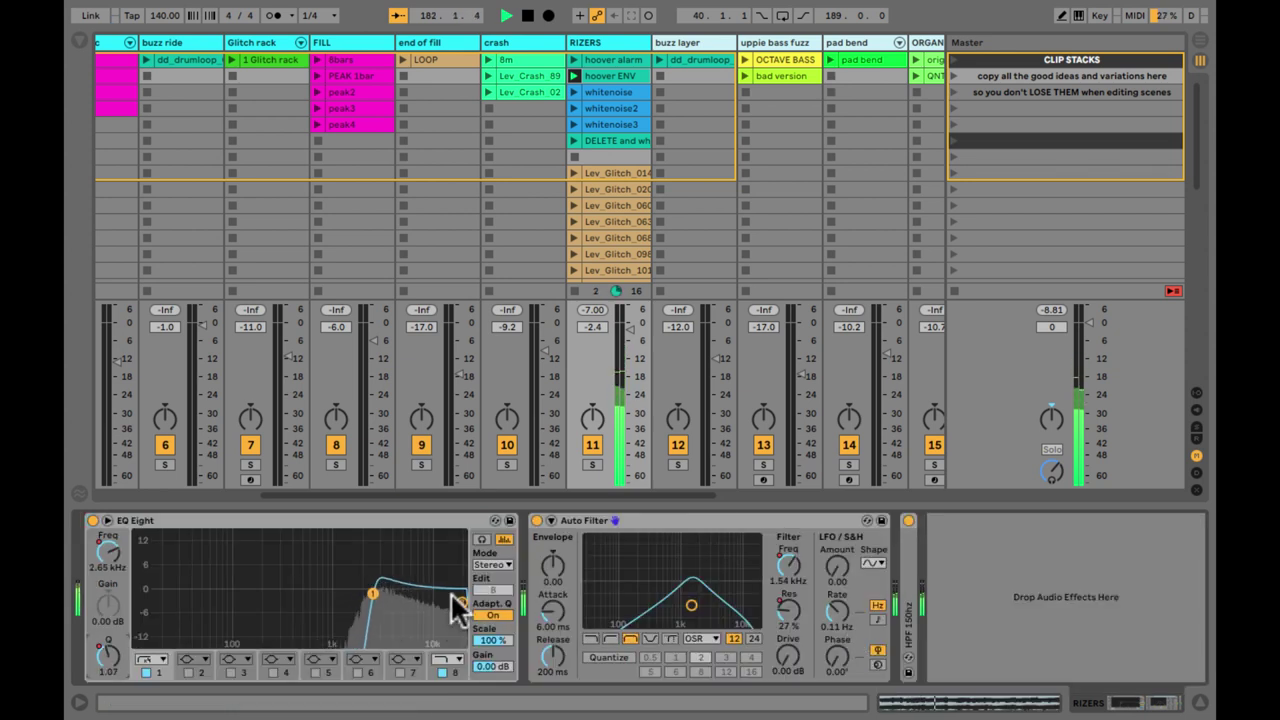
key(shift+Tab)
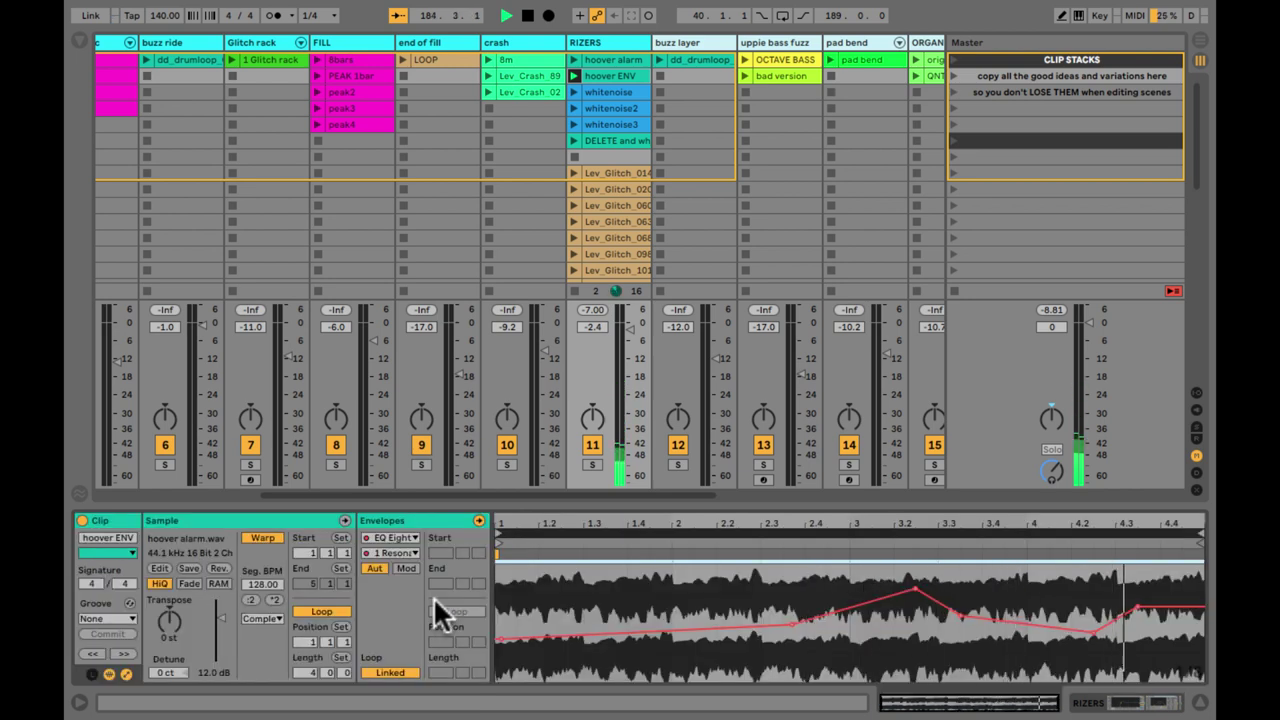
key(shift+Tab)
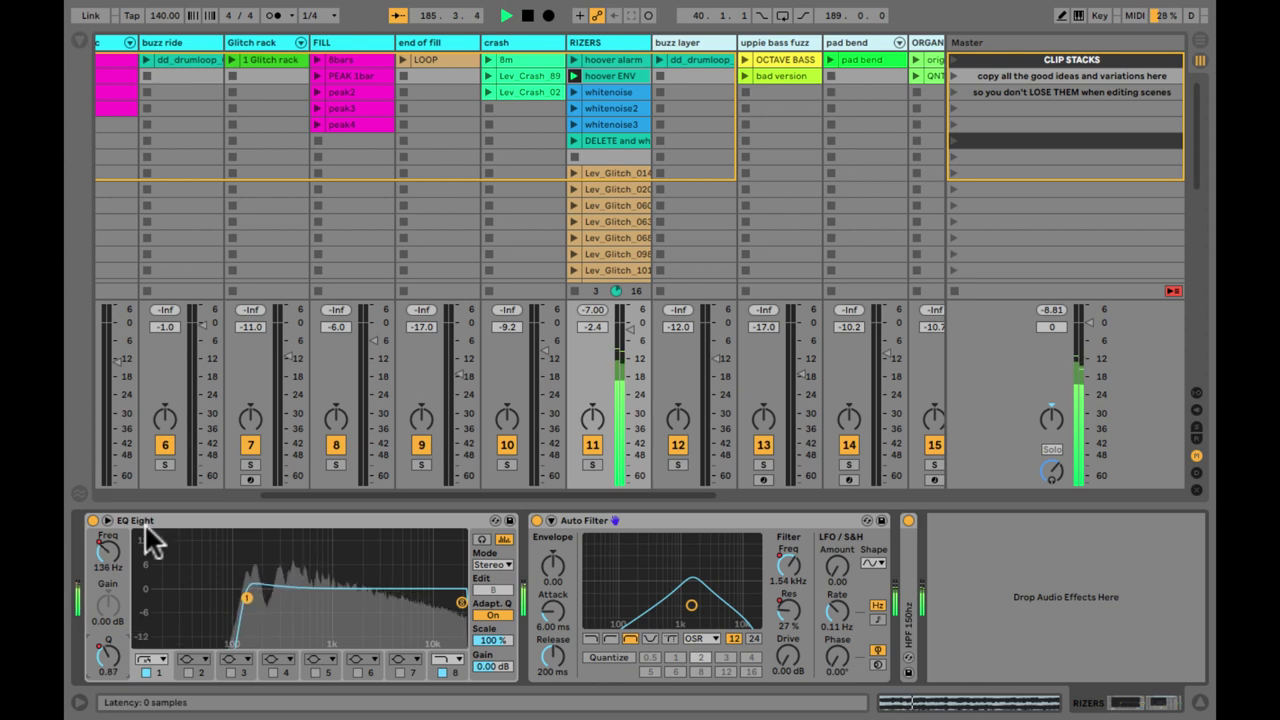
key(shift+Tab)
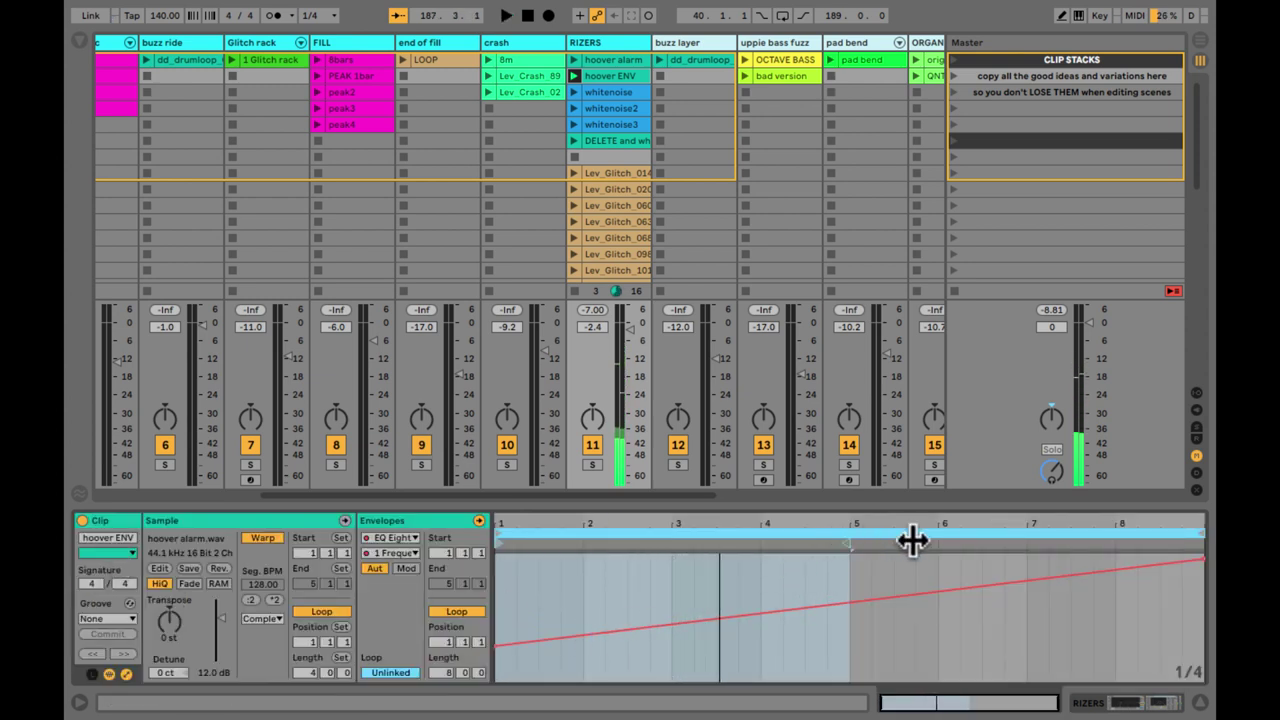
Link the EQ Eight band 1 frequency envelope to the hoover ENV clip's own loop
key(ctrl+a)
click(856, 592)
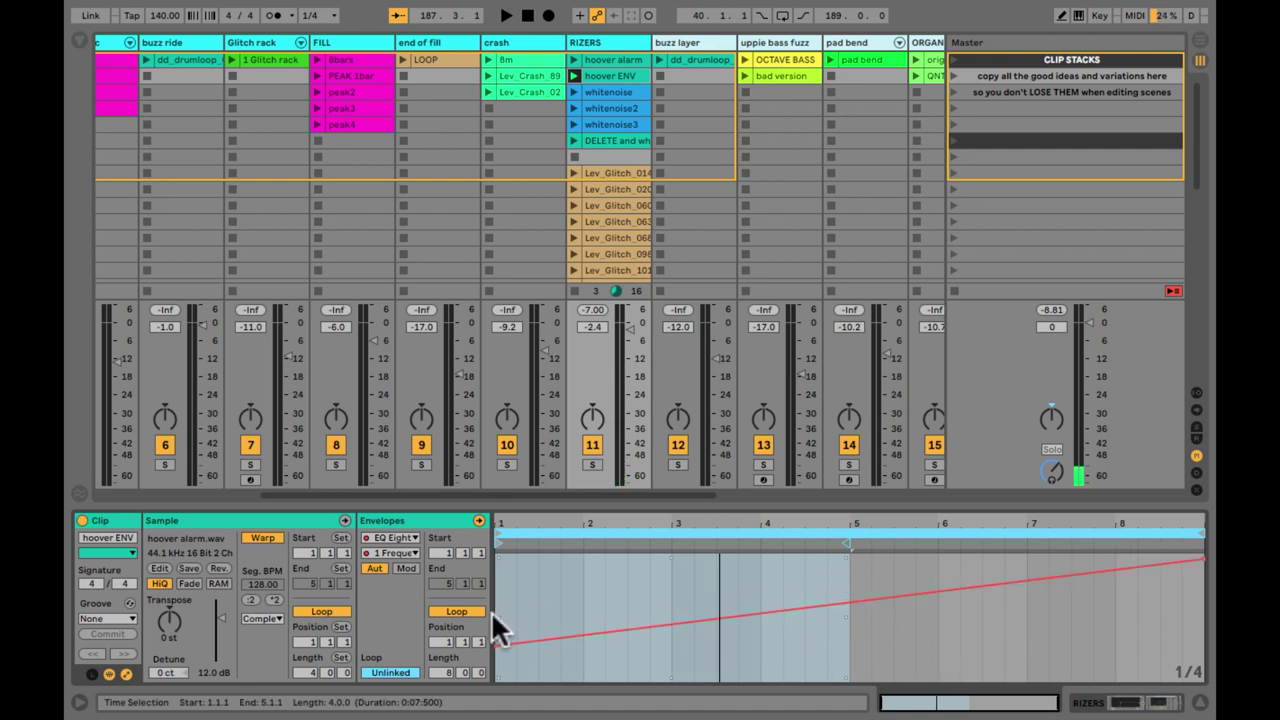
click(390, 673)
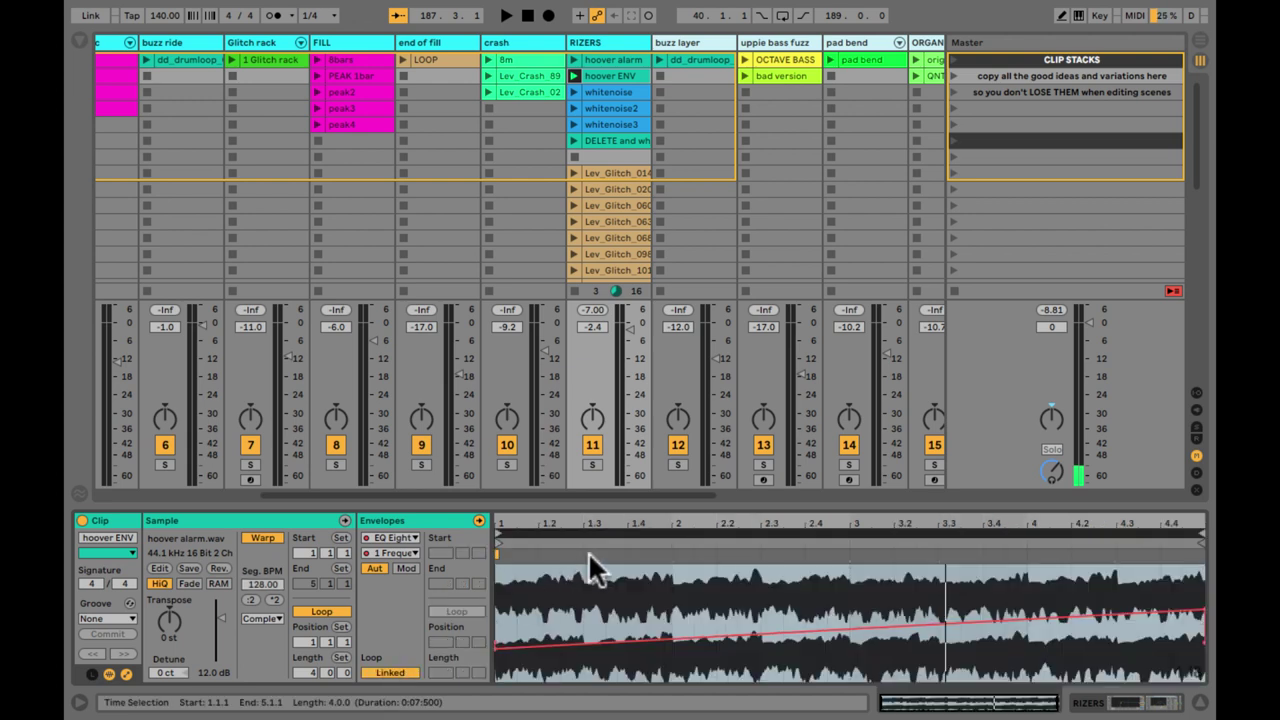
Hide the hoover ENV clip's envelopes and enter a sample loop length of 4 bars
click(126, 674)
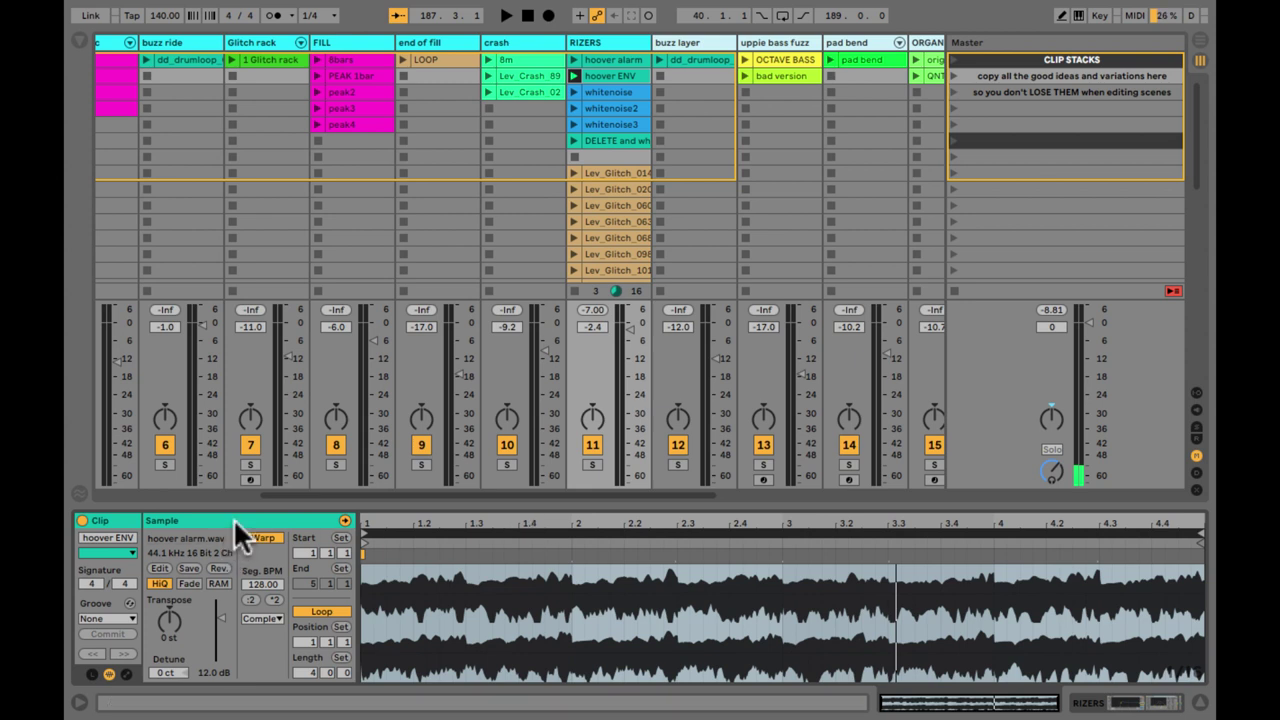
click(305, 605)
double_click(321, 606)
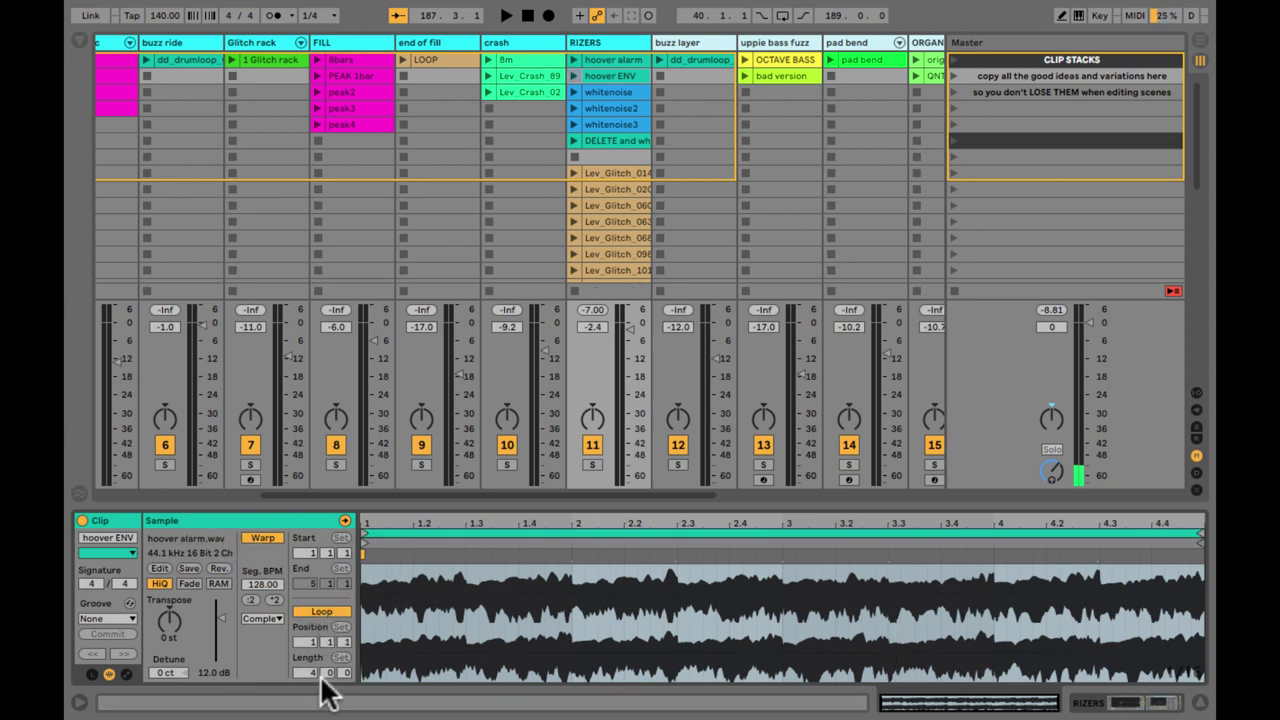
text(4)
key(Return)
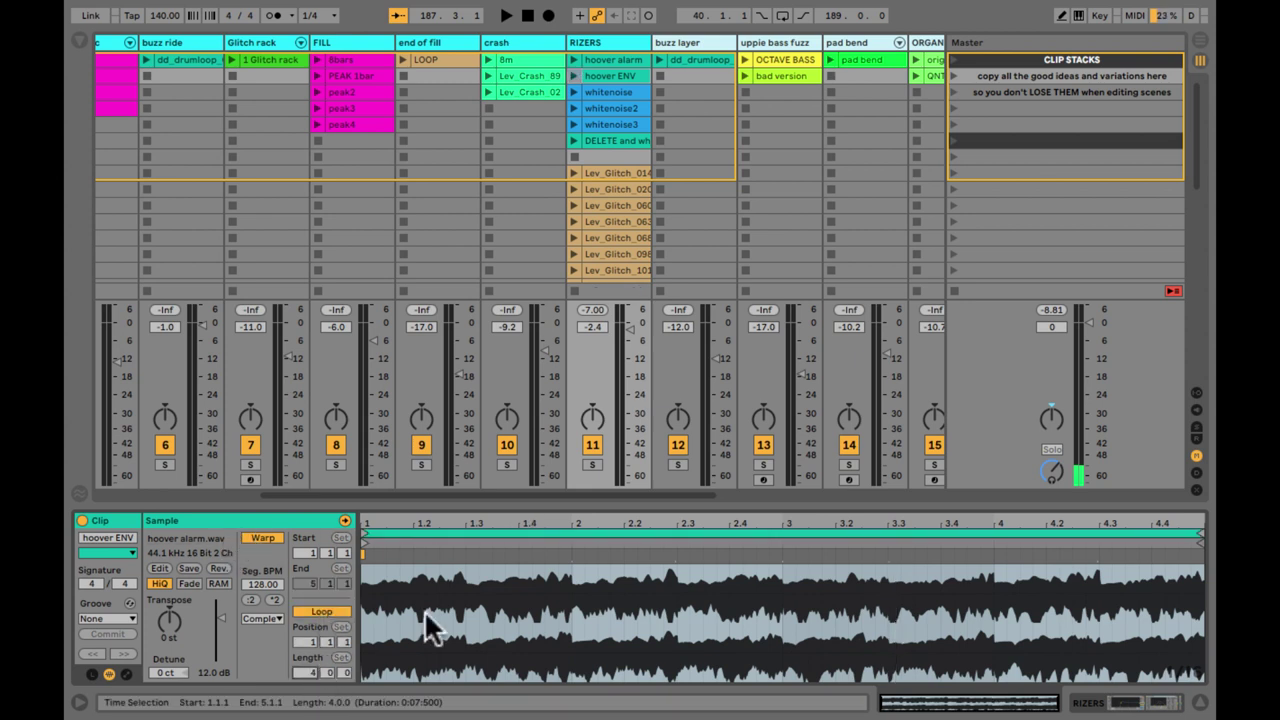
Show the frequency envelope again, unlink it from the clip, and set its loop length to 16 bars
click(126, 673)
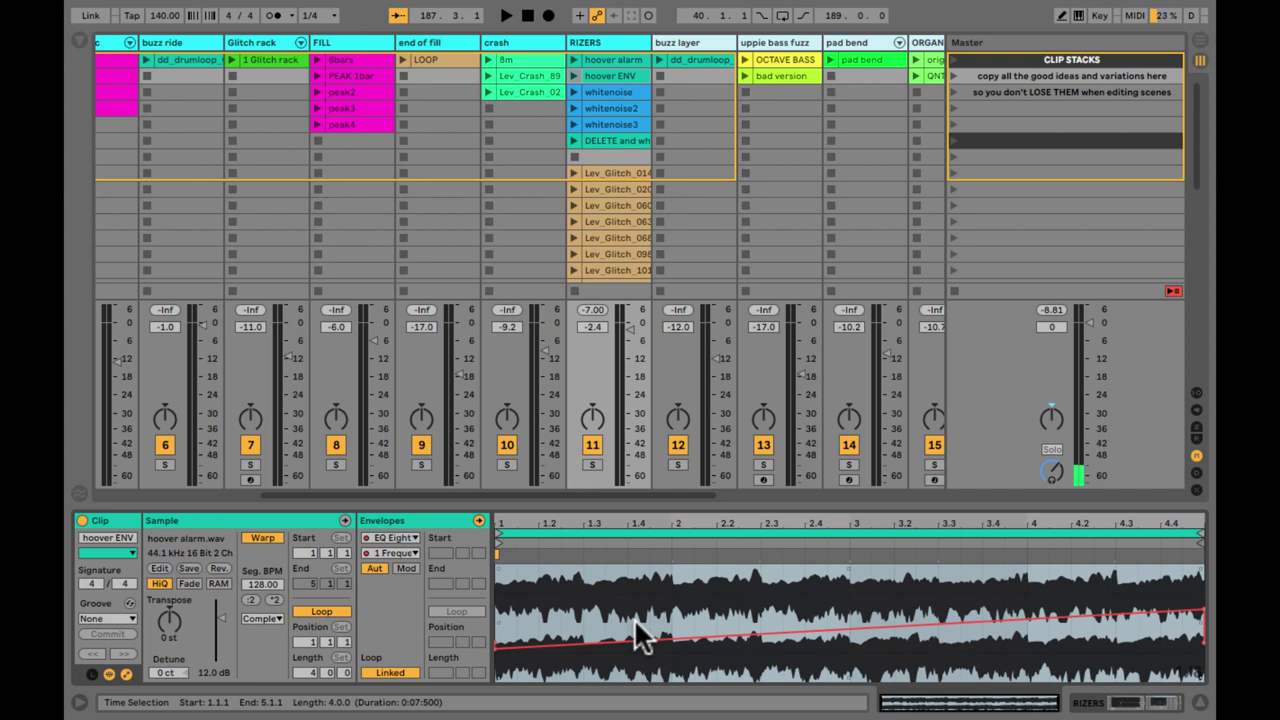
click(390, 672)
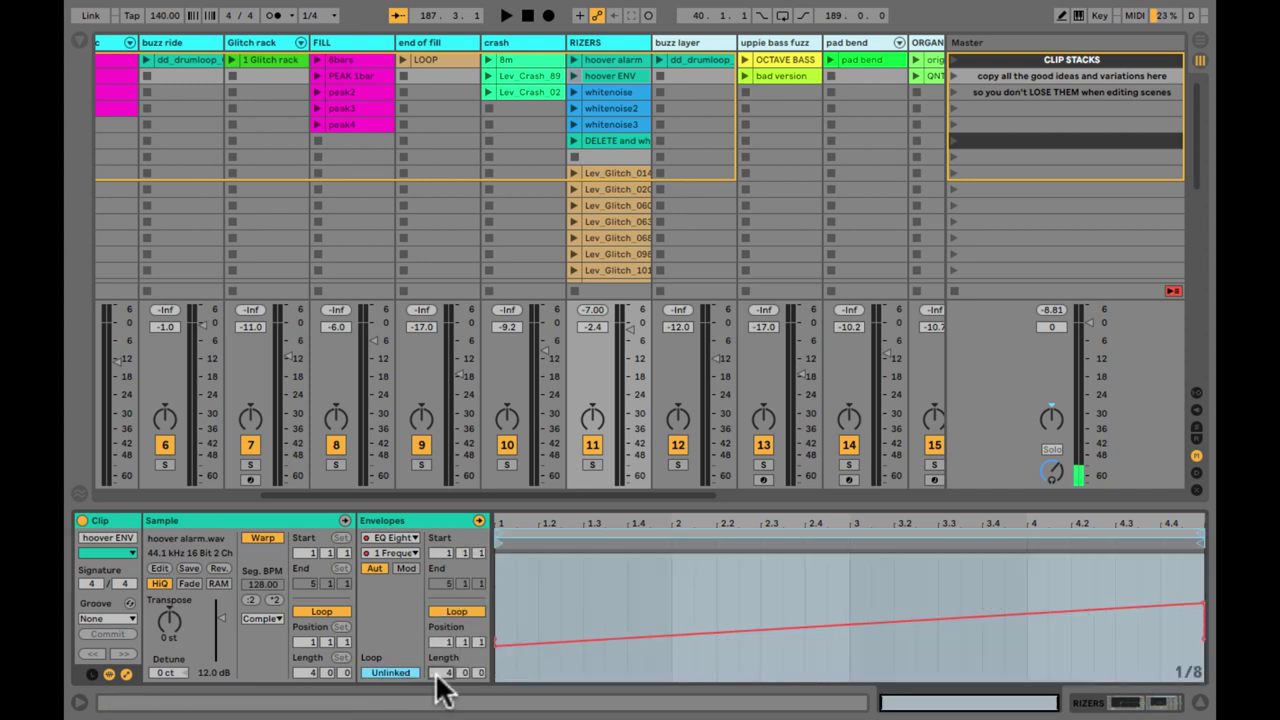
drag(437, 672, 444, 673)
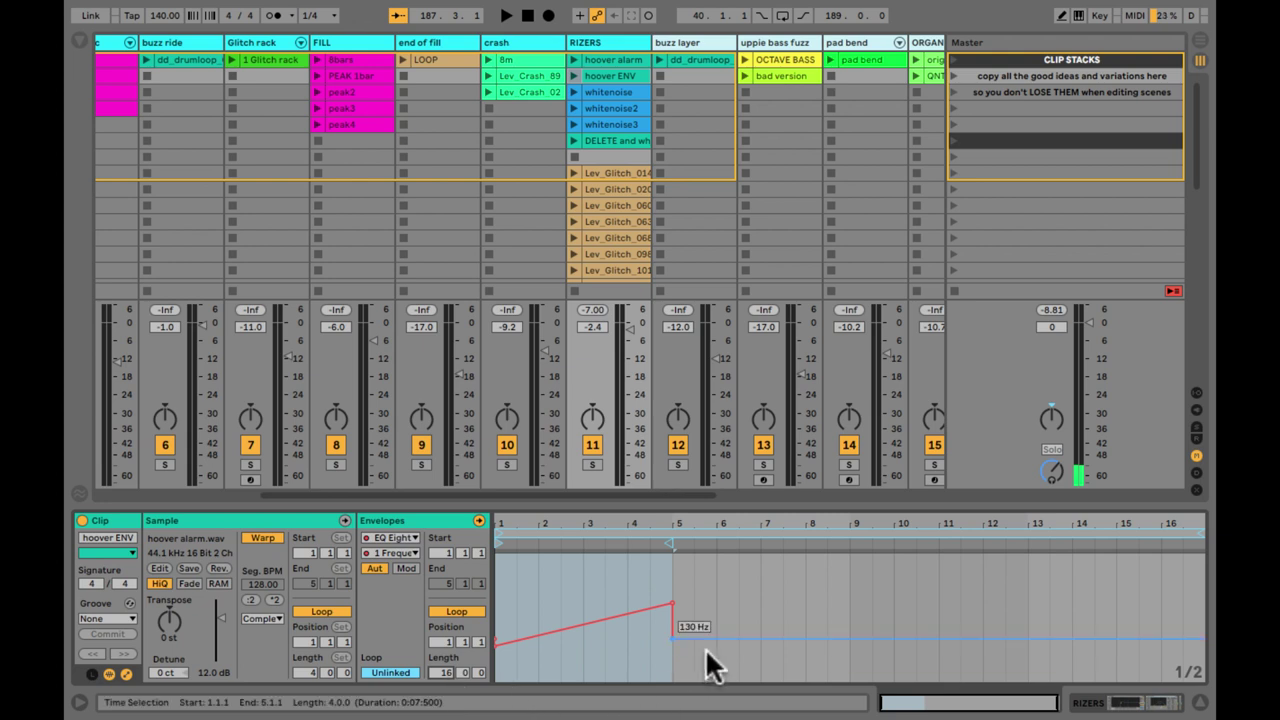
Shape the frequency envelope into rising ramps from bars 5, 9 and 13, each dropping back down where the following ramp begins
drag(672, 635, 702, 652)
key(ctrl+z)
click(716, 620)
drag(872, 552, 891, 646)
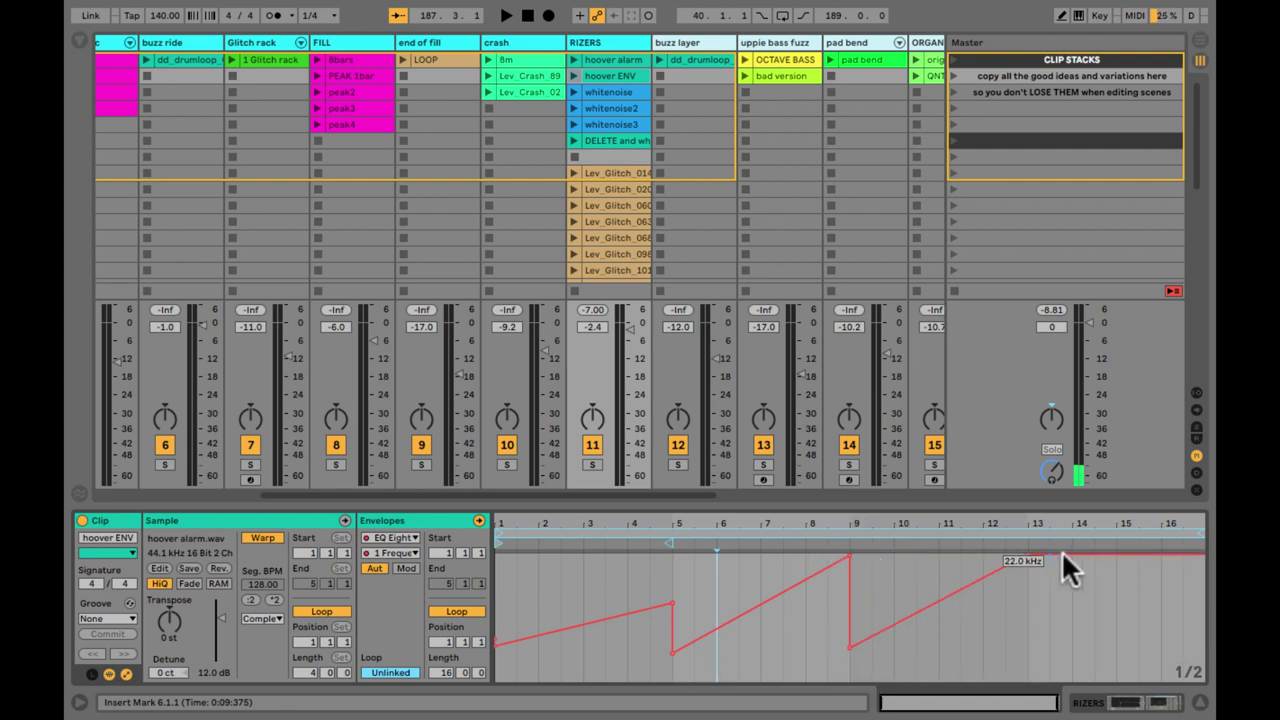
drag(1062, 550, 1062, 565)
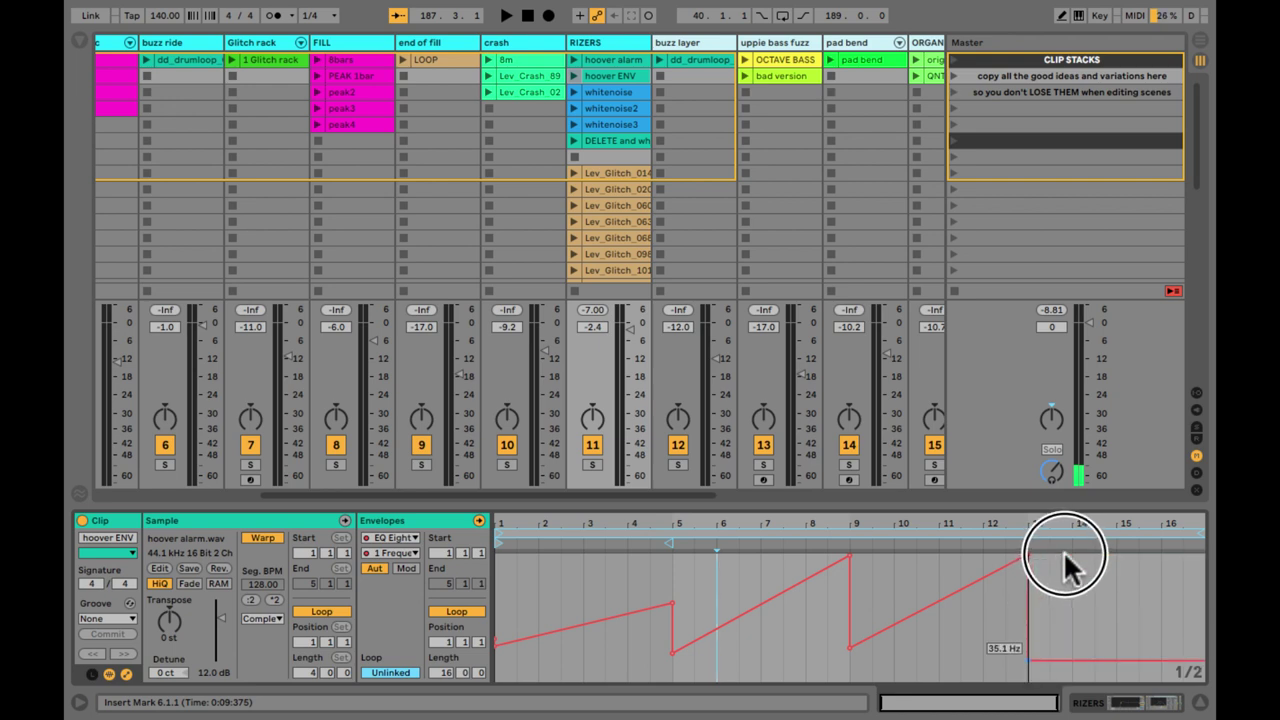
click(1096, 665)
drag(1093, 662, 1078, 599)
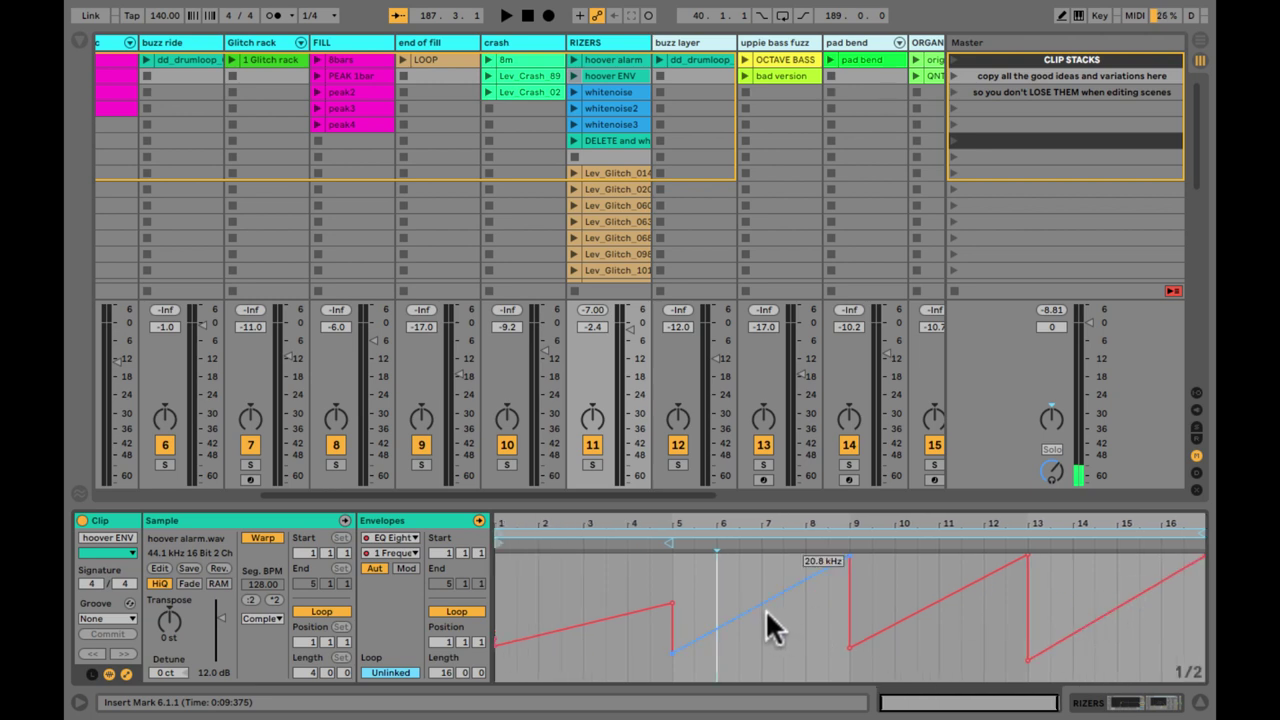
Bend the frequency ramps starting at bars 5 and 9 into upward-accelerating curves
drag(765, 609, 764, 608)
drag(926, 626, 923, 615)
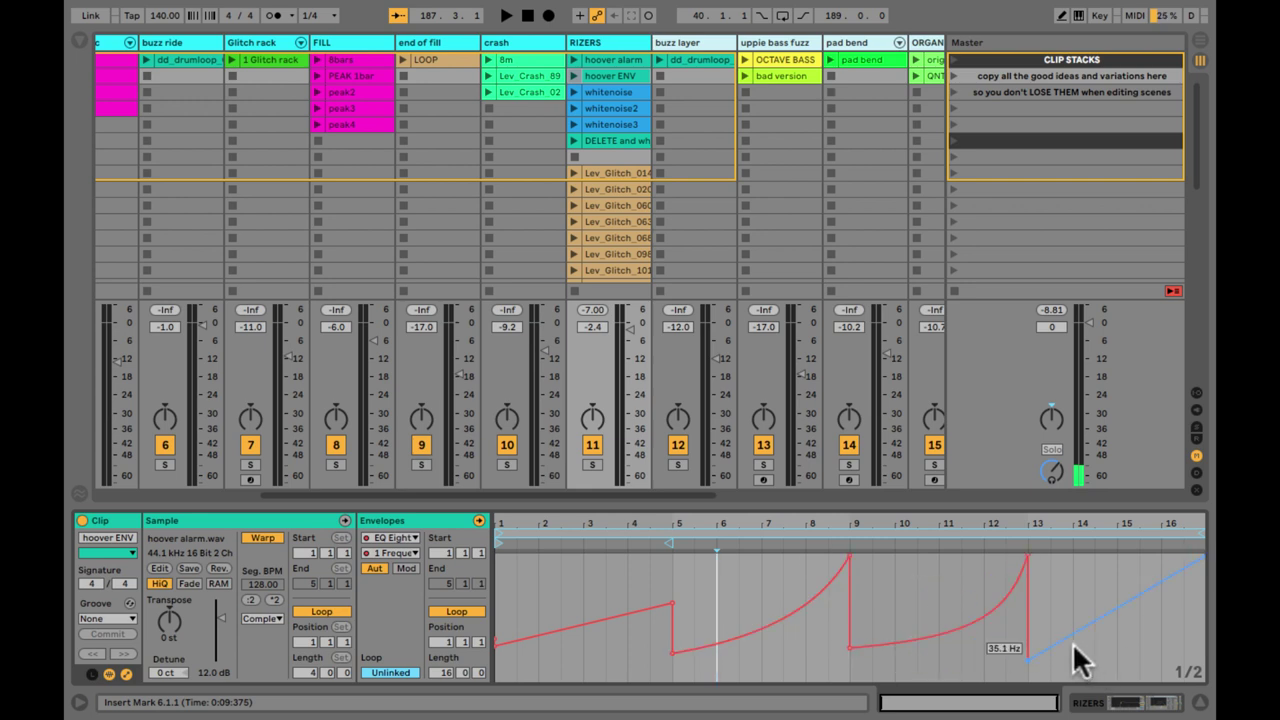
Insert a triangle shape at bar 13 of the frequency envelope and widen it to peak at bar 14 and dip past bar 16
right_click(1030, 673)
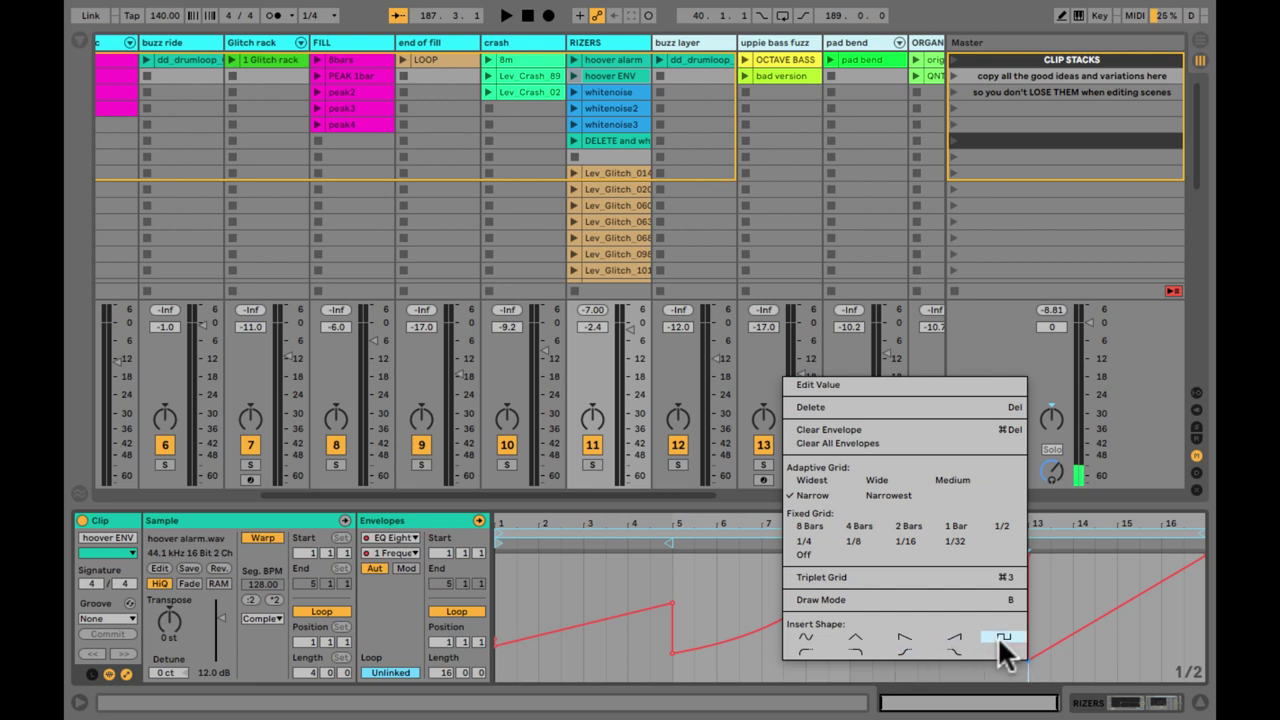
click(856, 638)
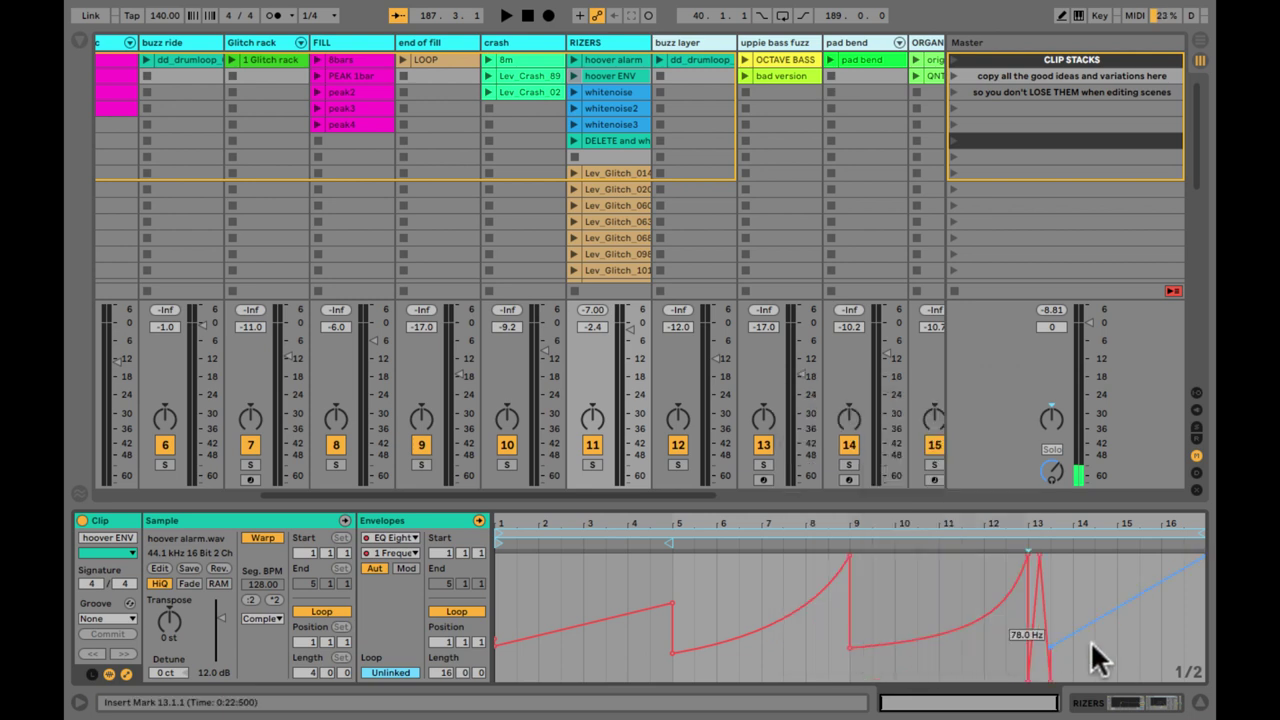
drag(1050, 643, 1117, 655)
drag(1038, 552, 1072, 554)
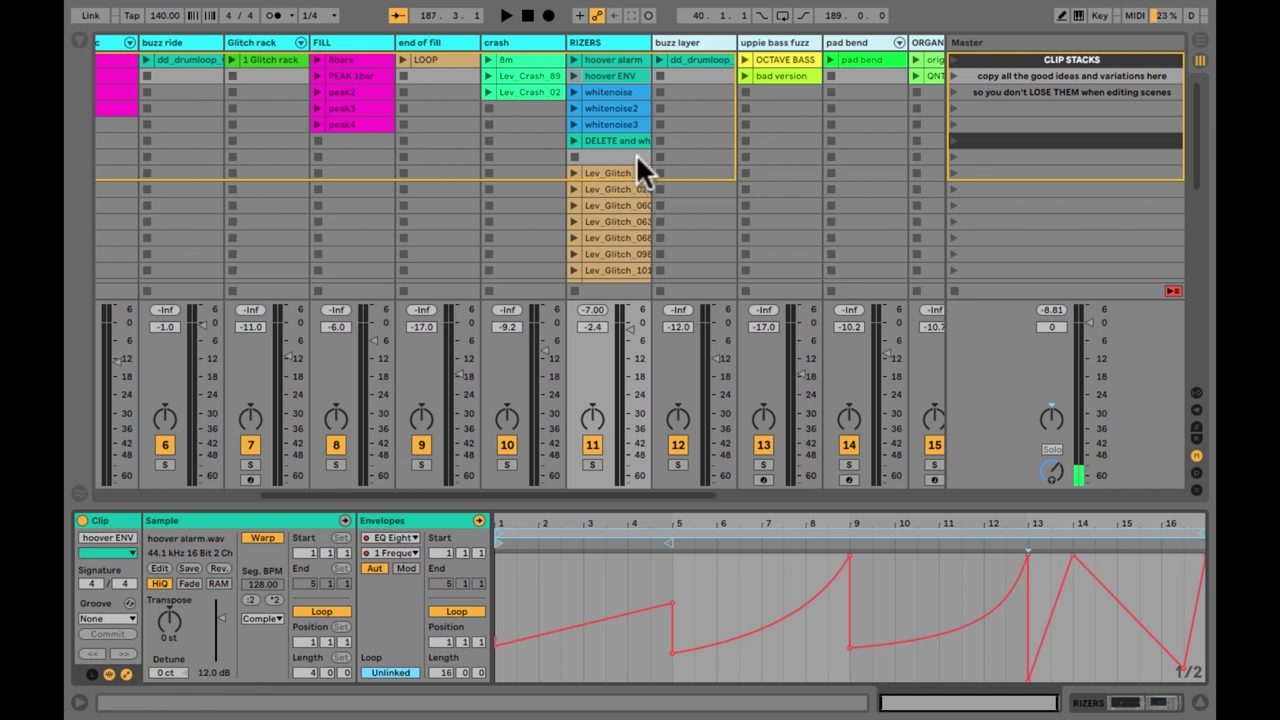
Select the frequency envelope's full 16-bar loop and launch the hoover ENV clip to hear it
click(605, 533)
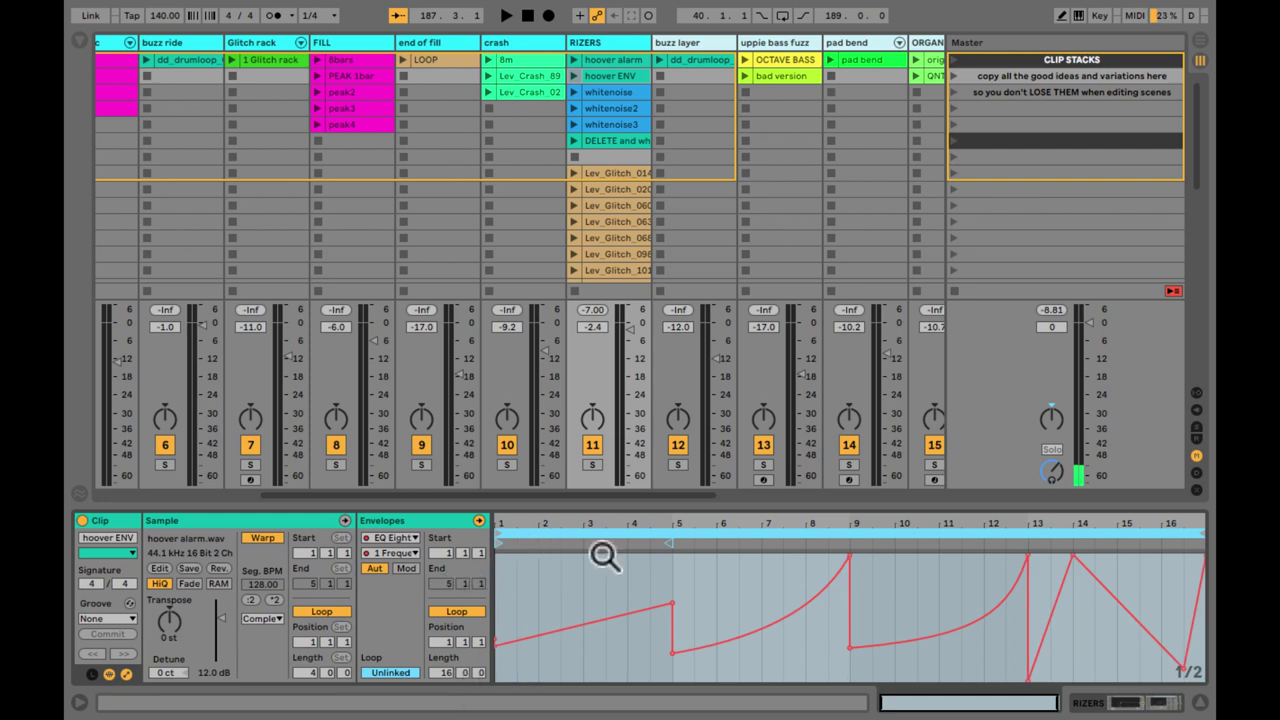
click(572, 74)
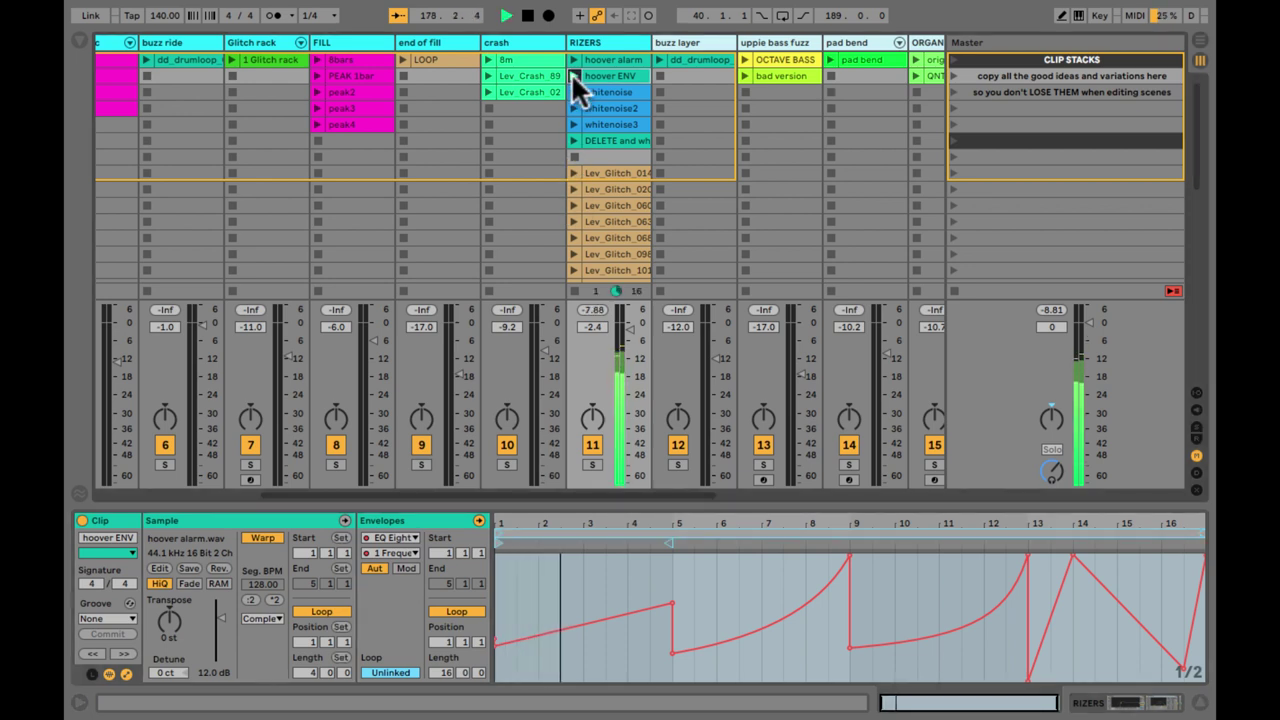
Compare the hoover ENV clip's 16-bar frequency envelope with RIZERS' EQ Eight frequency control while the clip plays
key(shift+Tab)
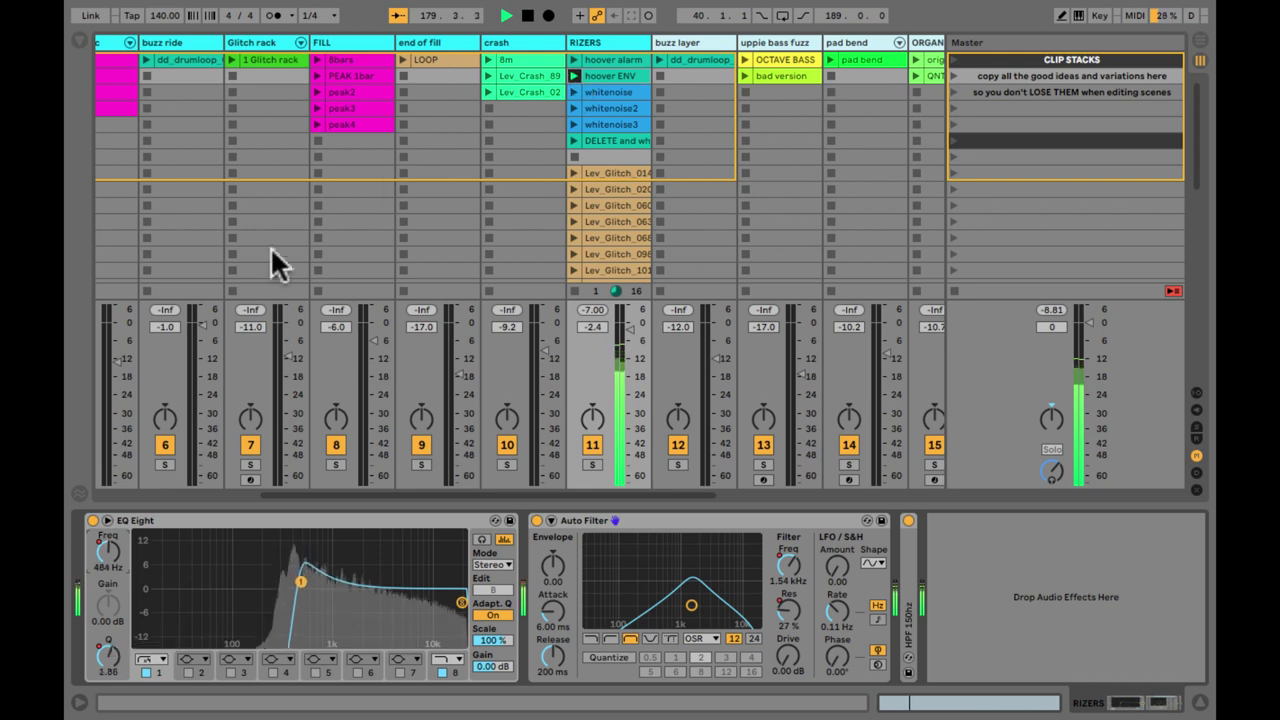
key(shift+Tab)
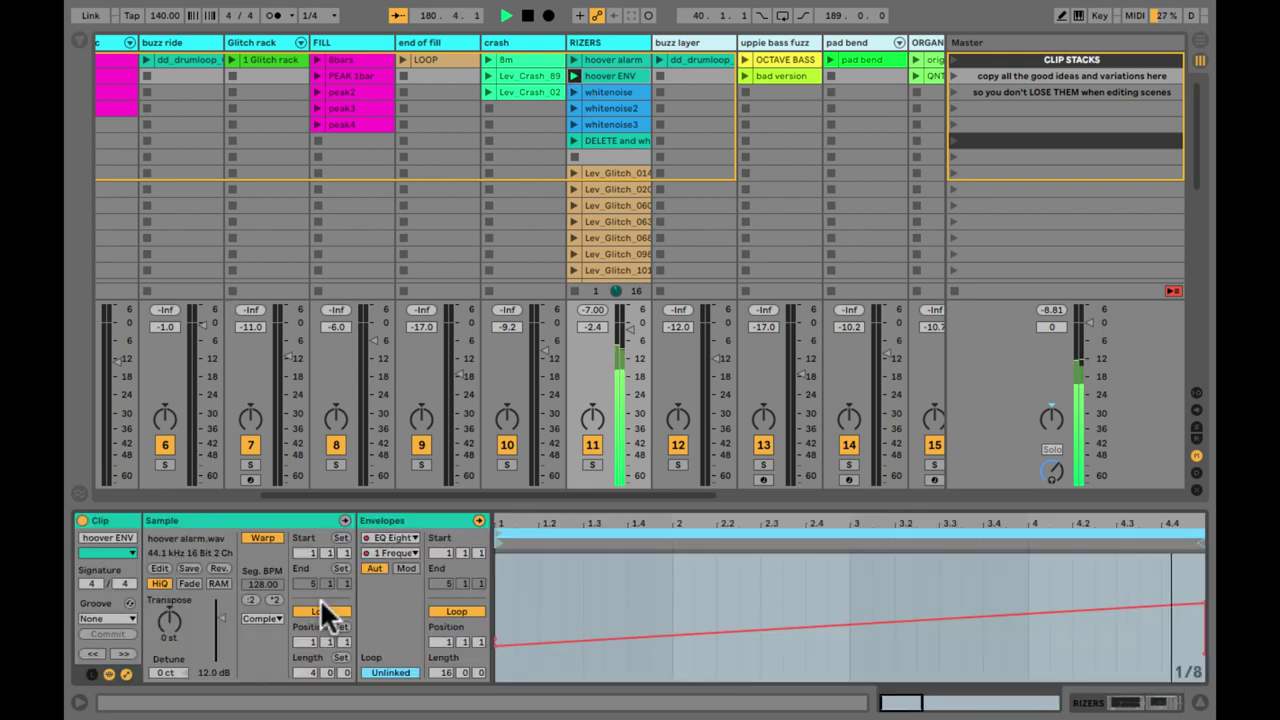
drag(543, 512, 548, 517)
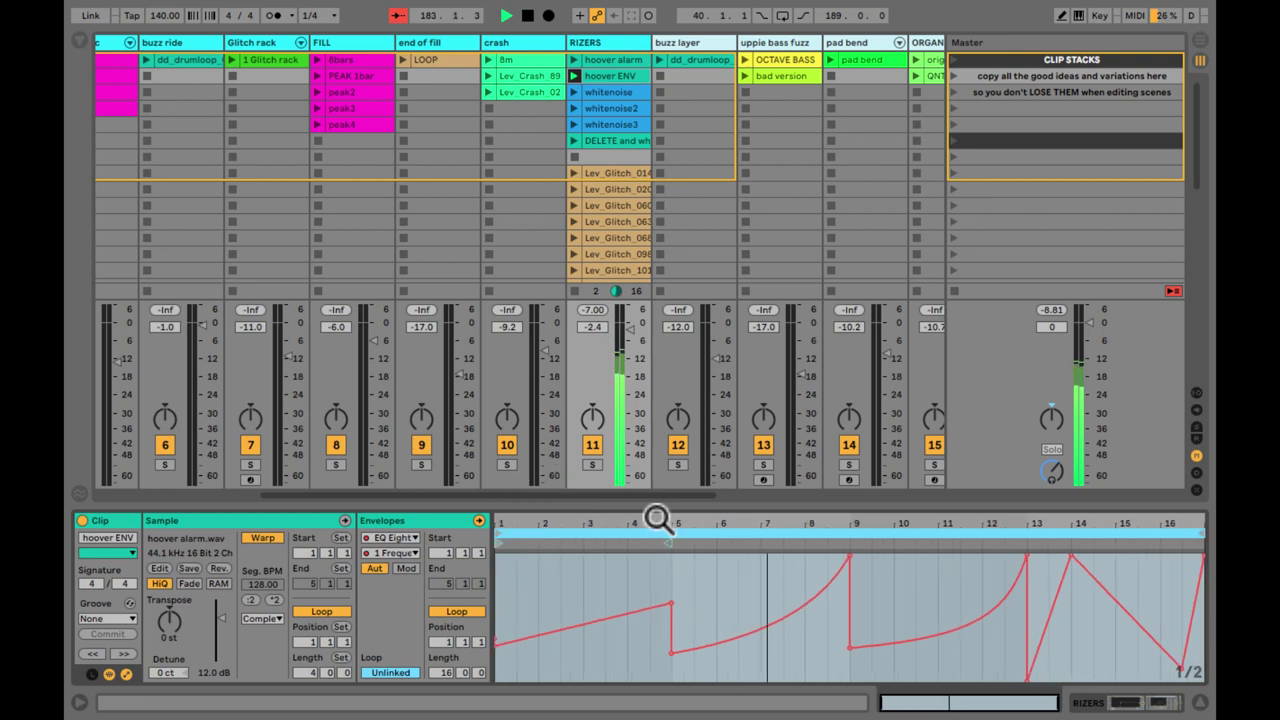
key(shift+Tab)
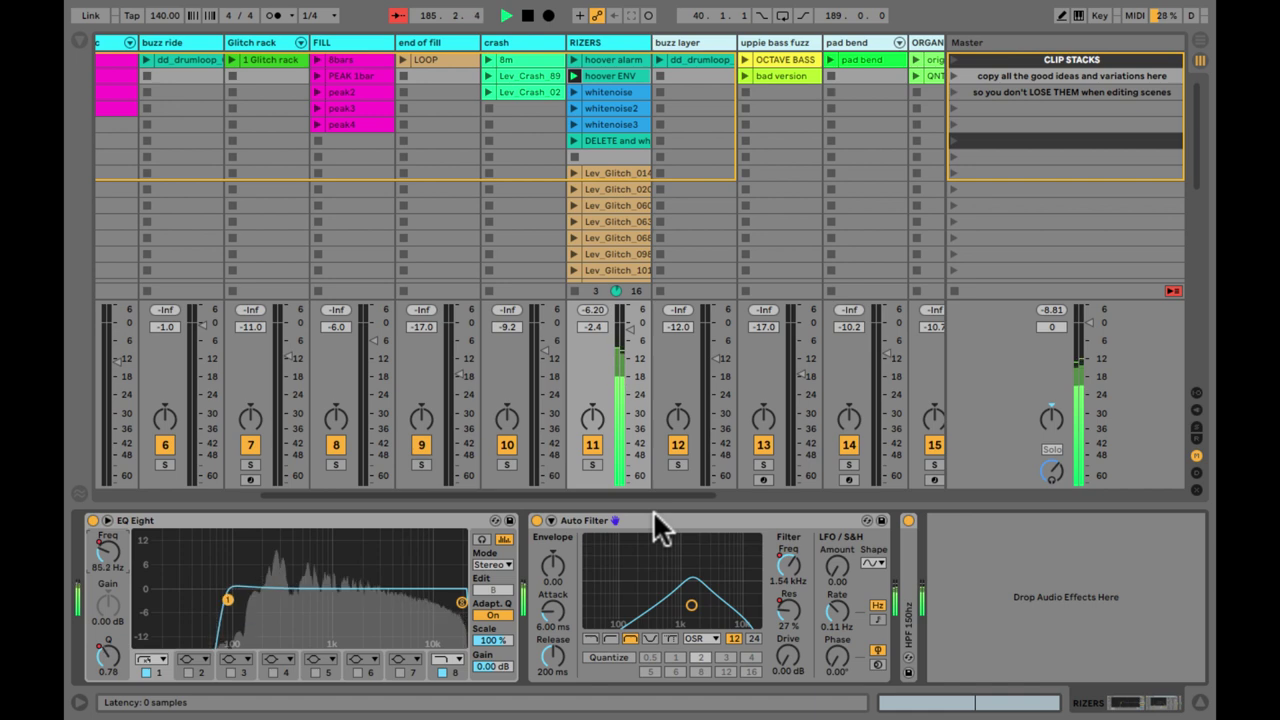
key(shift+Tab)
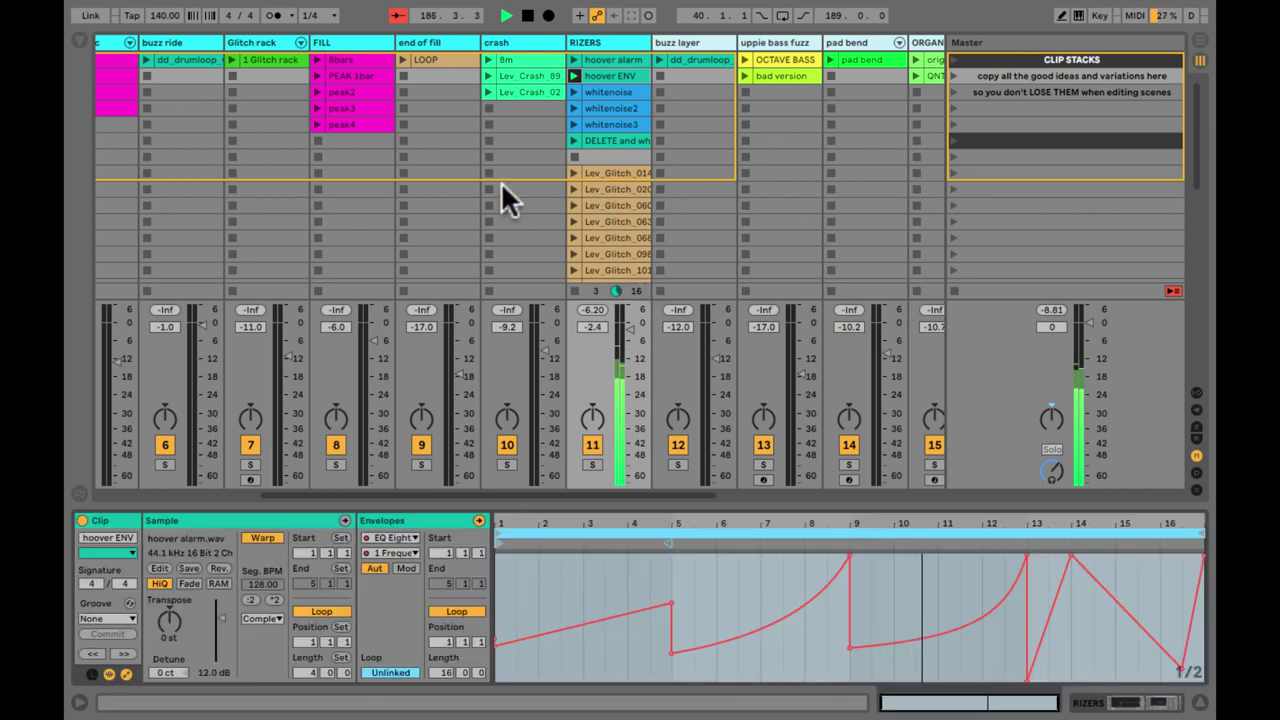
Select KICK's KEEP QNT'd, bass's DEEP ONLY and PERC's Lev_Drumloop clips together and launch them
scroll(501, 185, left, 5)
click(139, 59)
drag(222, 88, 240, 88)
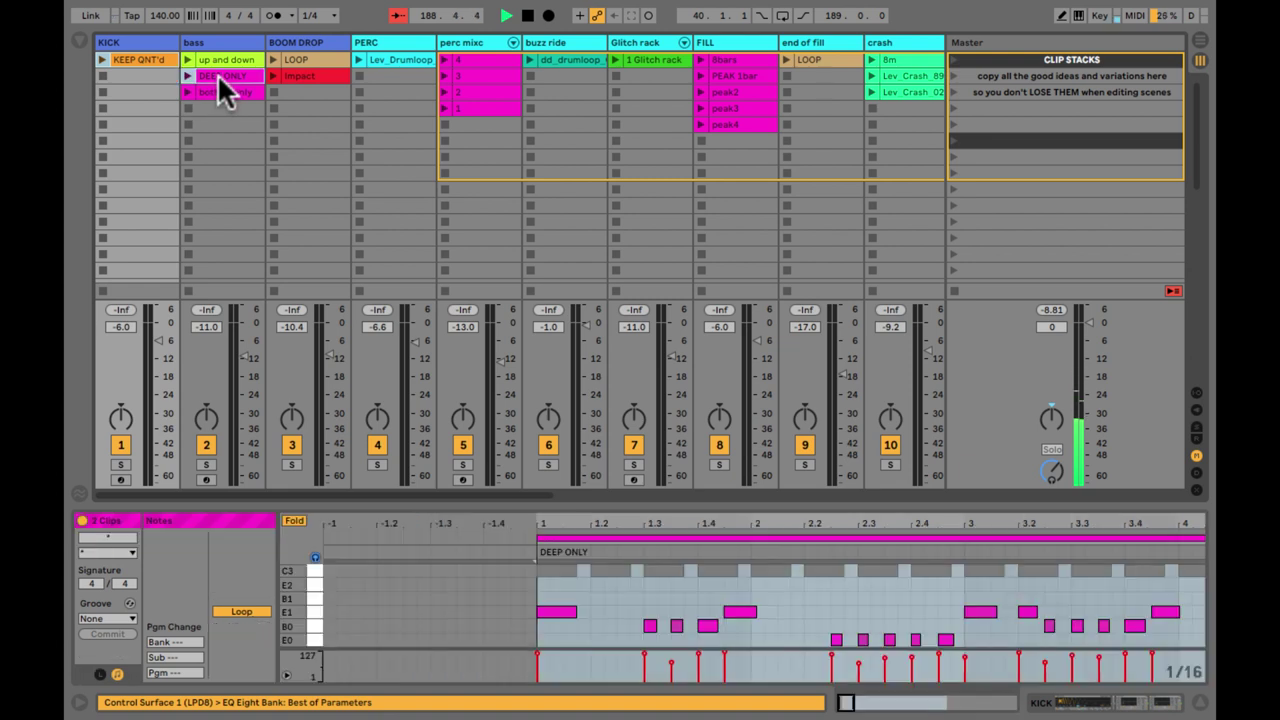
super+click(385, 53)
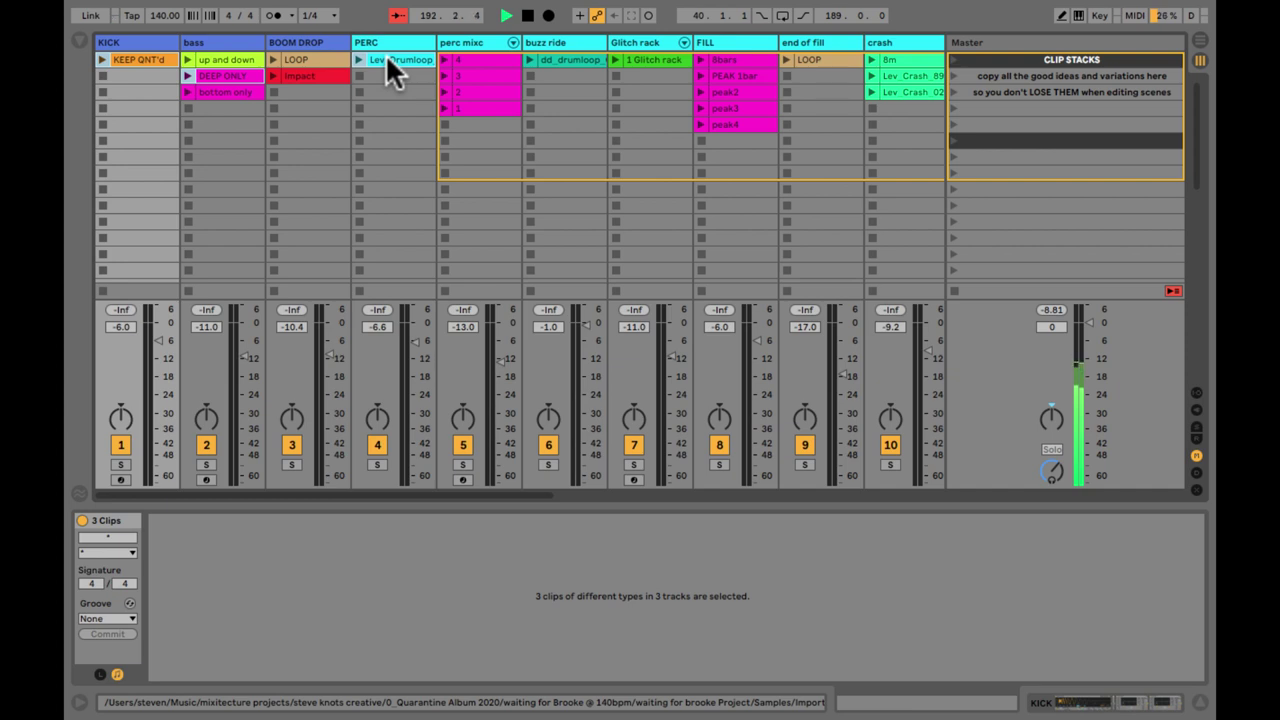
key(Return)
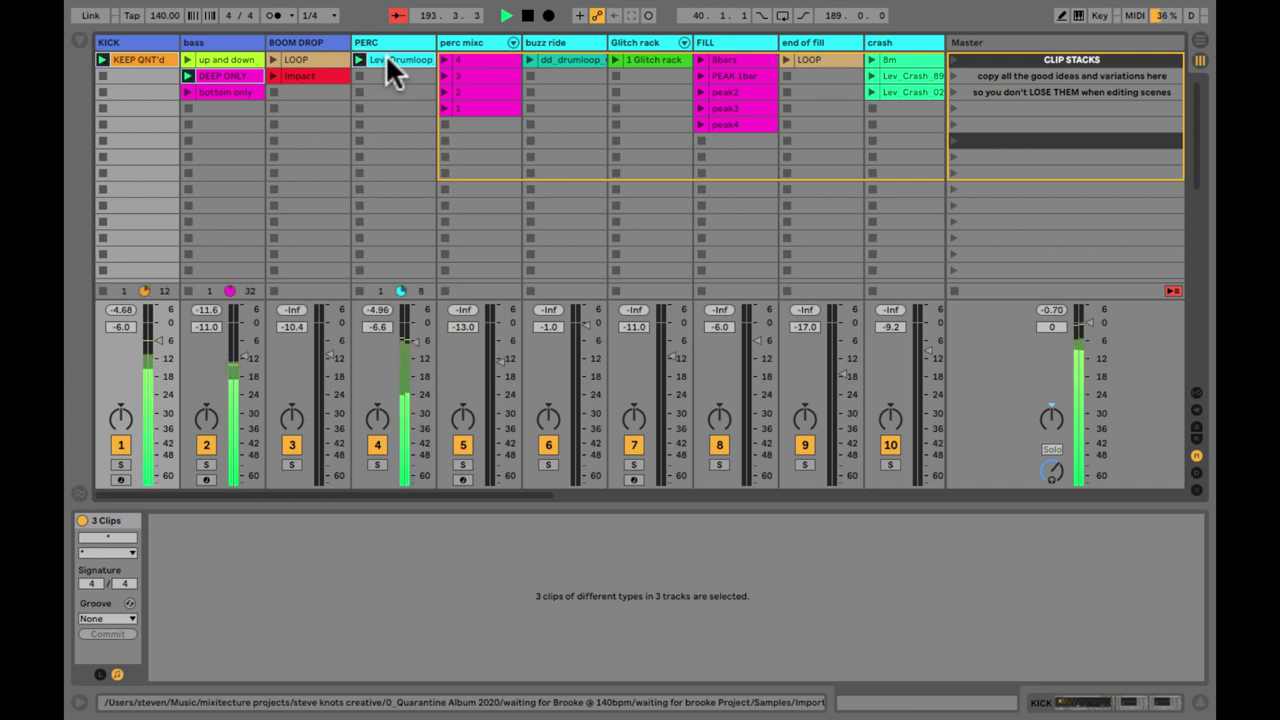
Launch perc misc clip 1 and switch to clip 2, raising the perc misc track volume to -10.0 dB
click(463, 107)
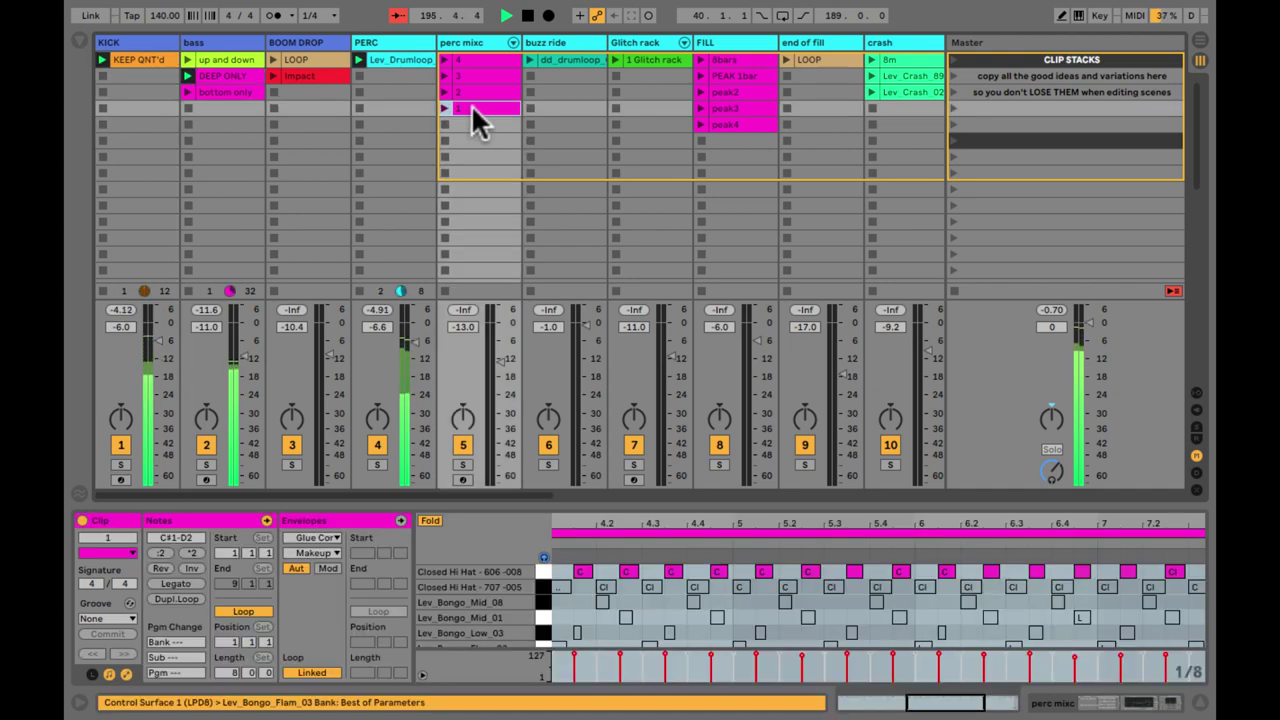
click(443, 107)
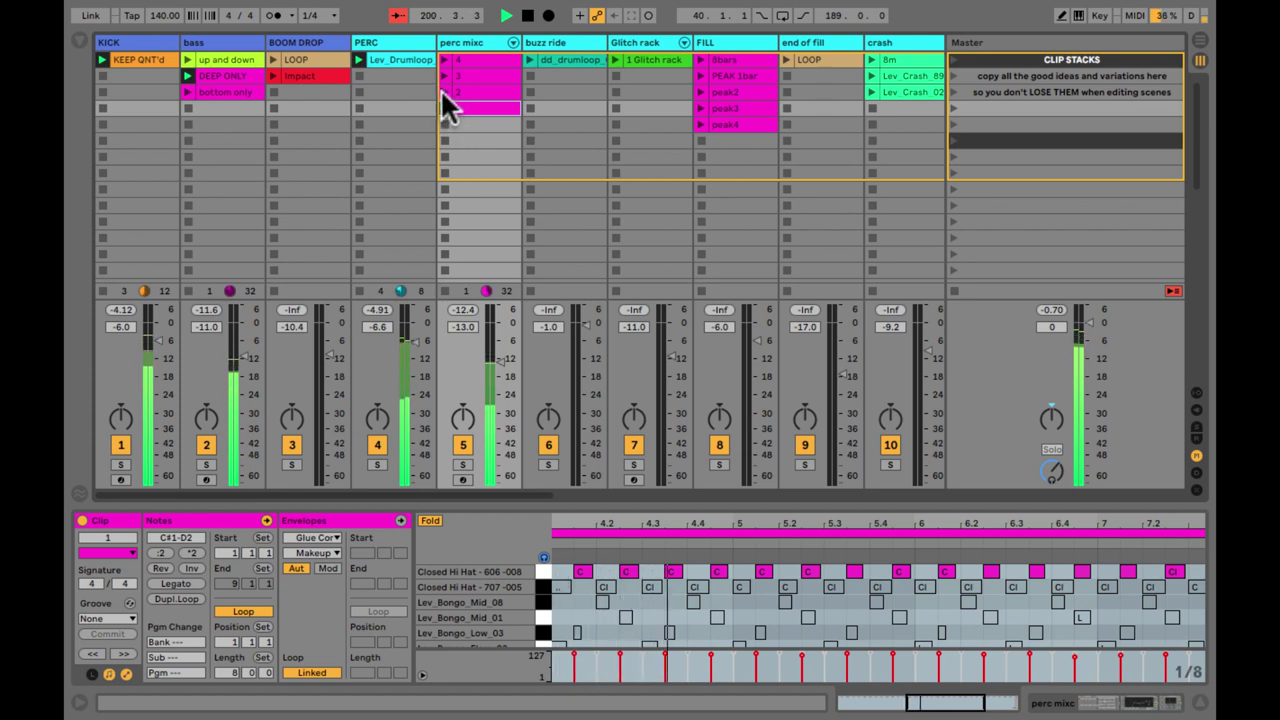
click(441, 91)
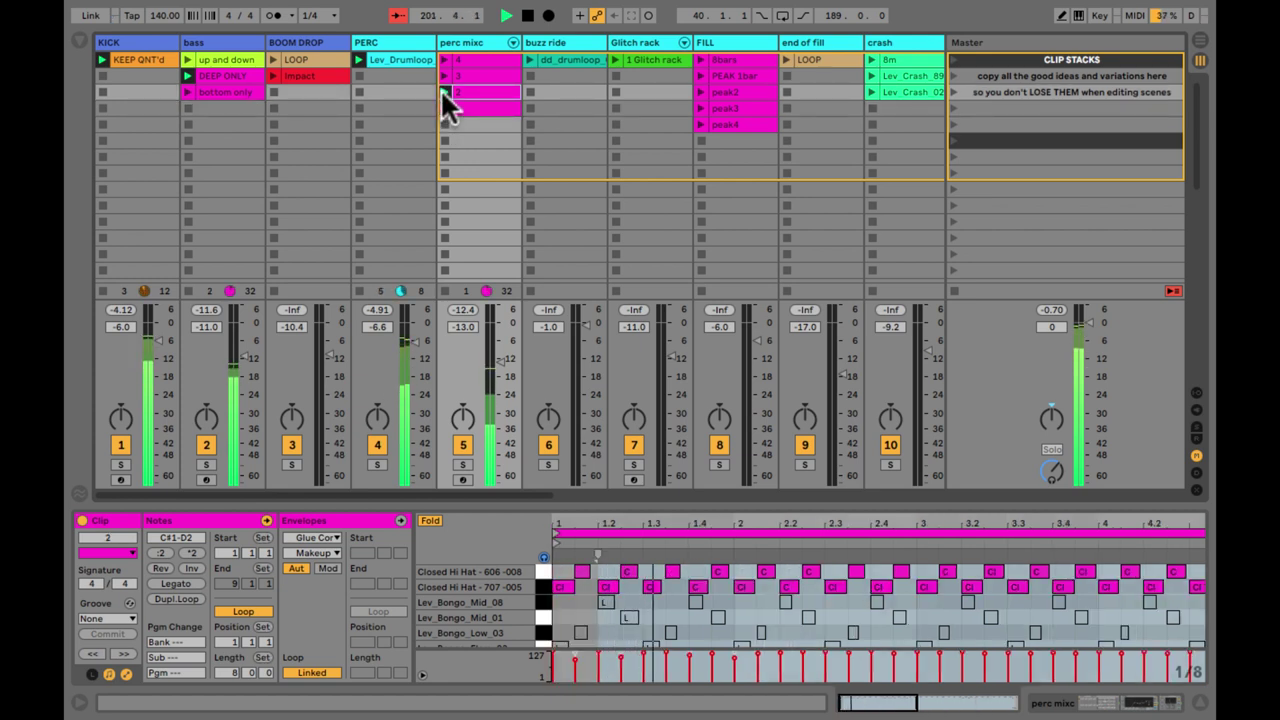
drag(497, 364, 496, 355)
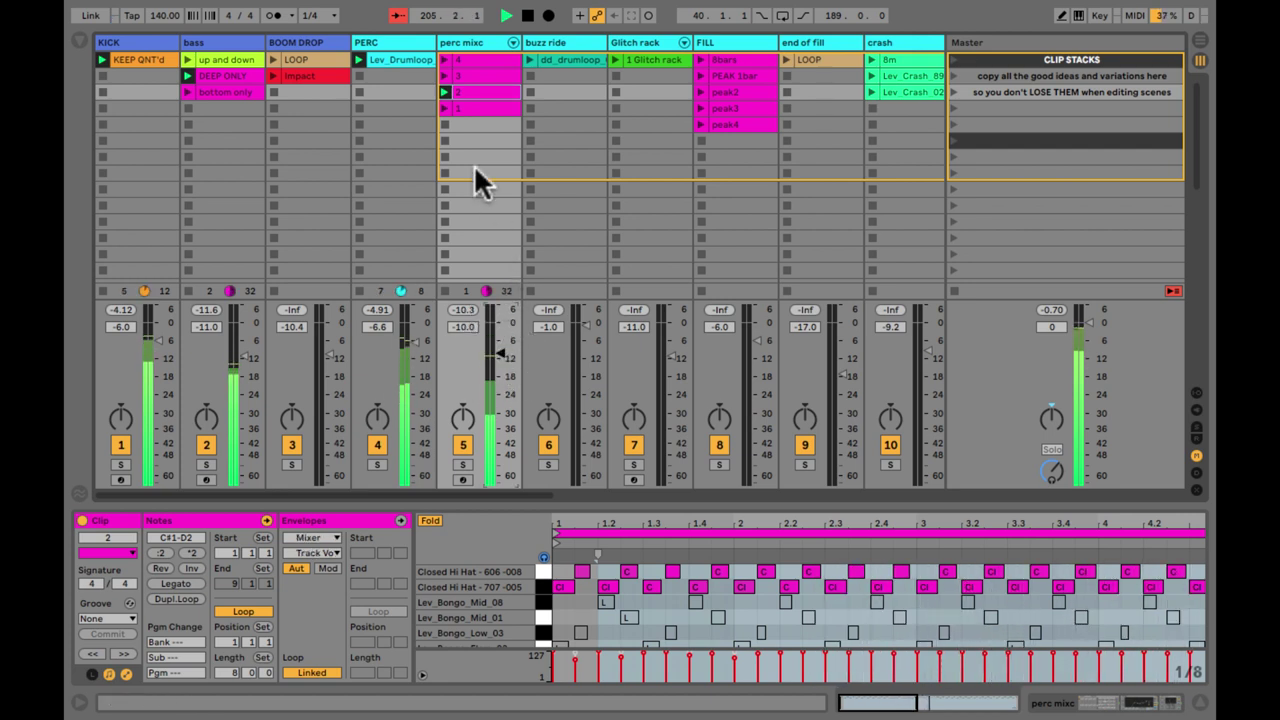
Build up the groove with perc misc clips 3 and 4 and buzz ride's dd_drumloop, raising perc misc's volume to -7.0 dB
click(444, 77)
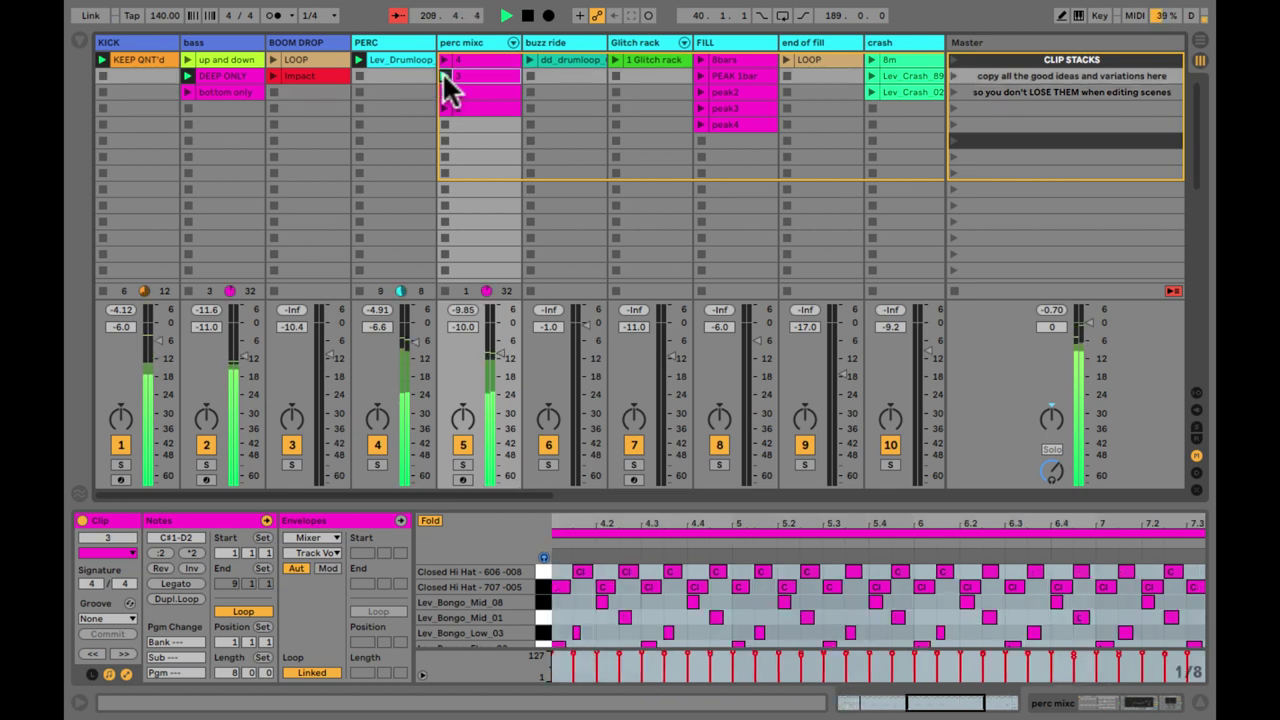
drag(506, 363, 493, 349)
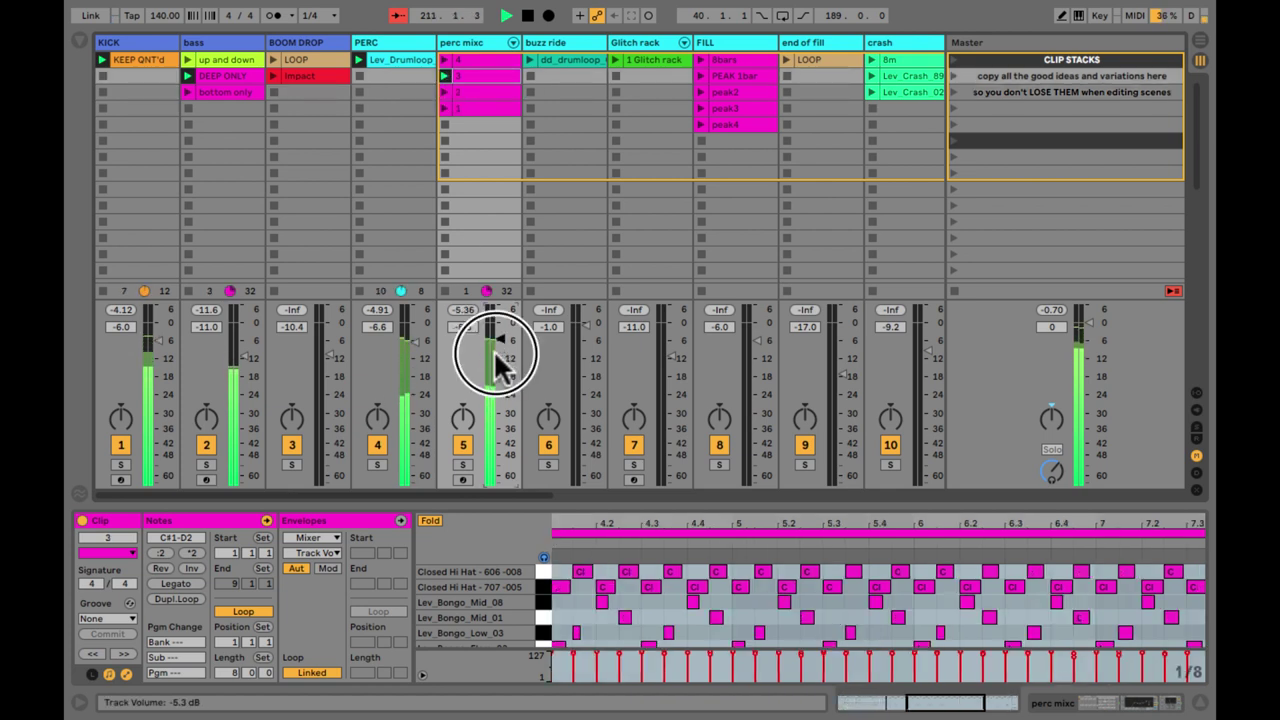
click(445, 60)
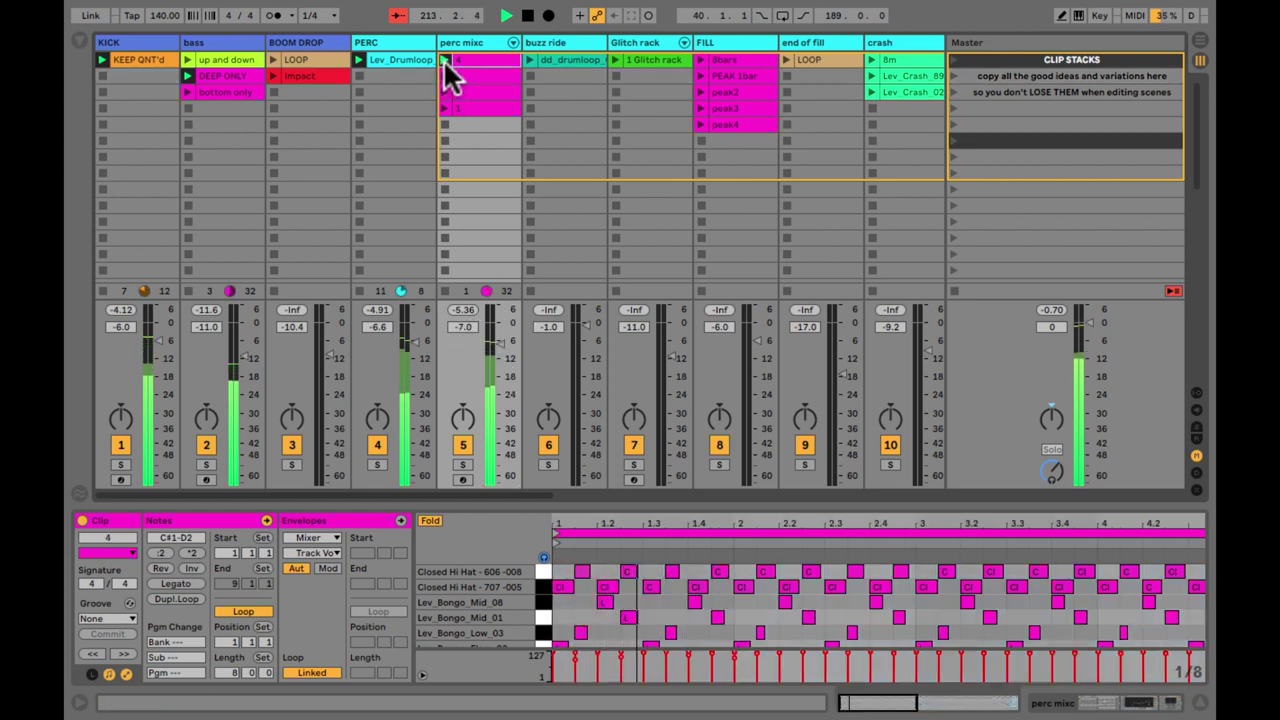
click(555, 59)
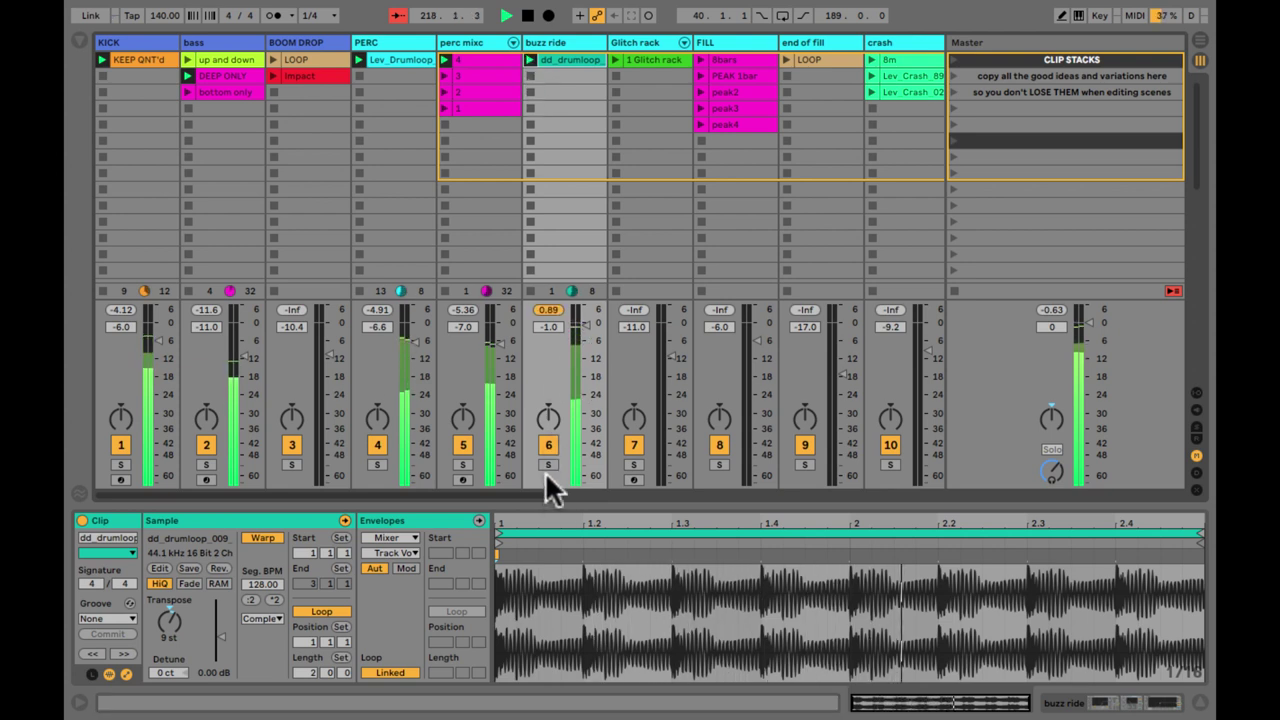
Stop playback and all clips, and reopen the hoover ENV clip on the RIZERS track
key(space)
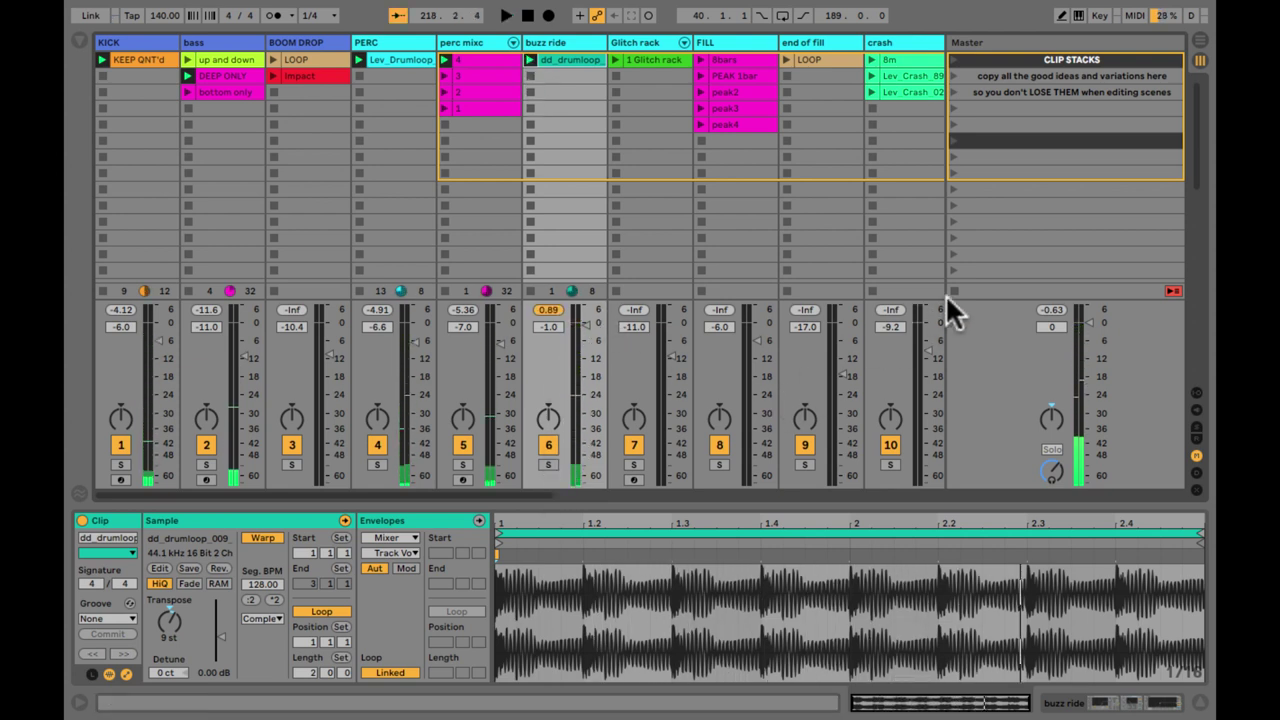
click(953, 292)
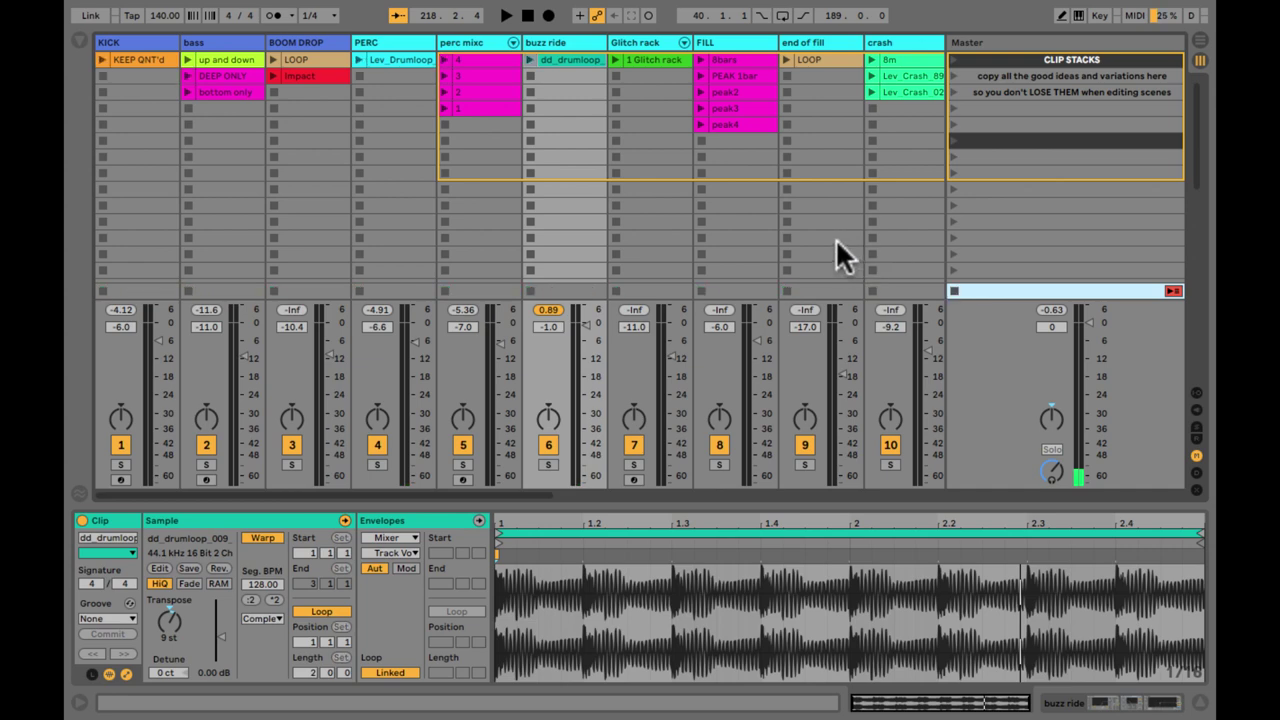
scroll(836, 243, right, 5)
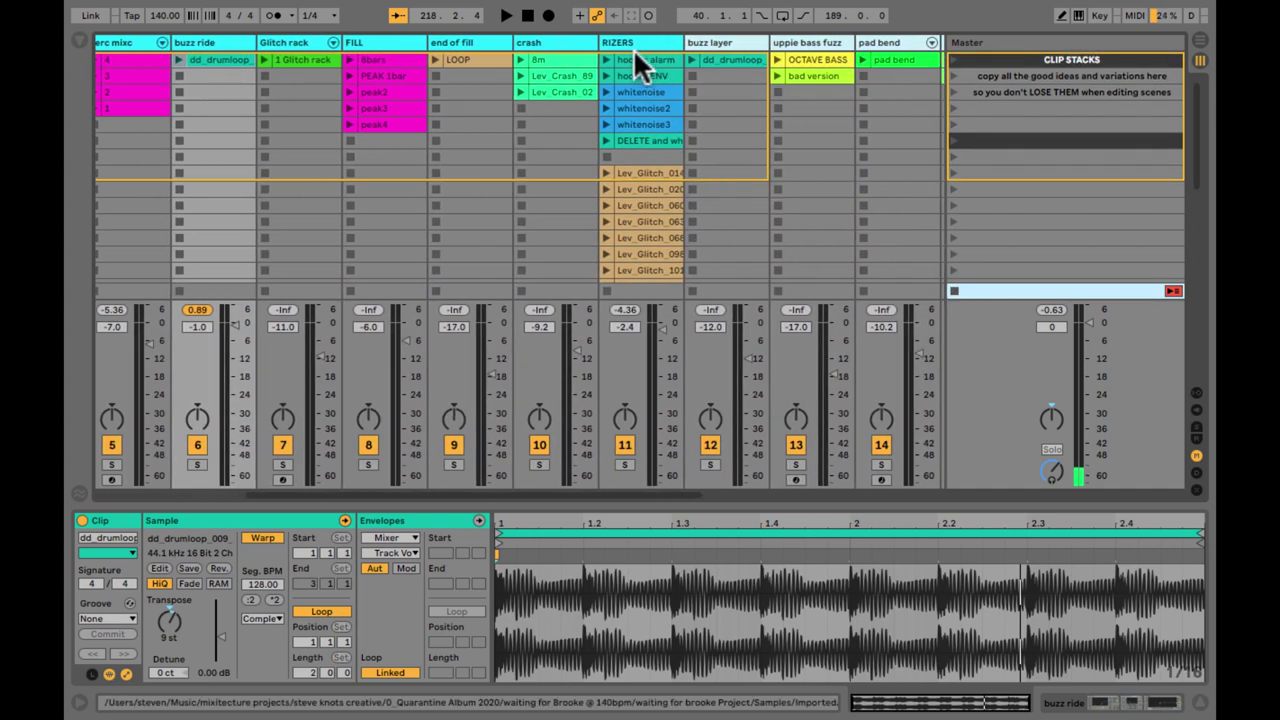
click(633, 77)
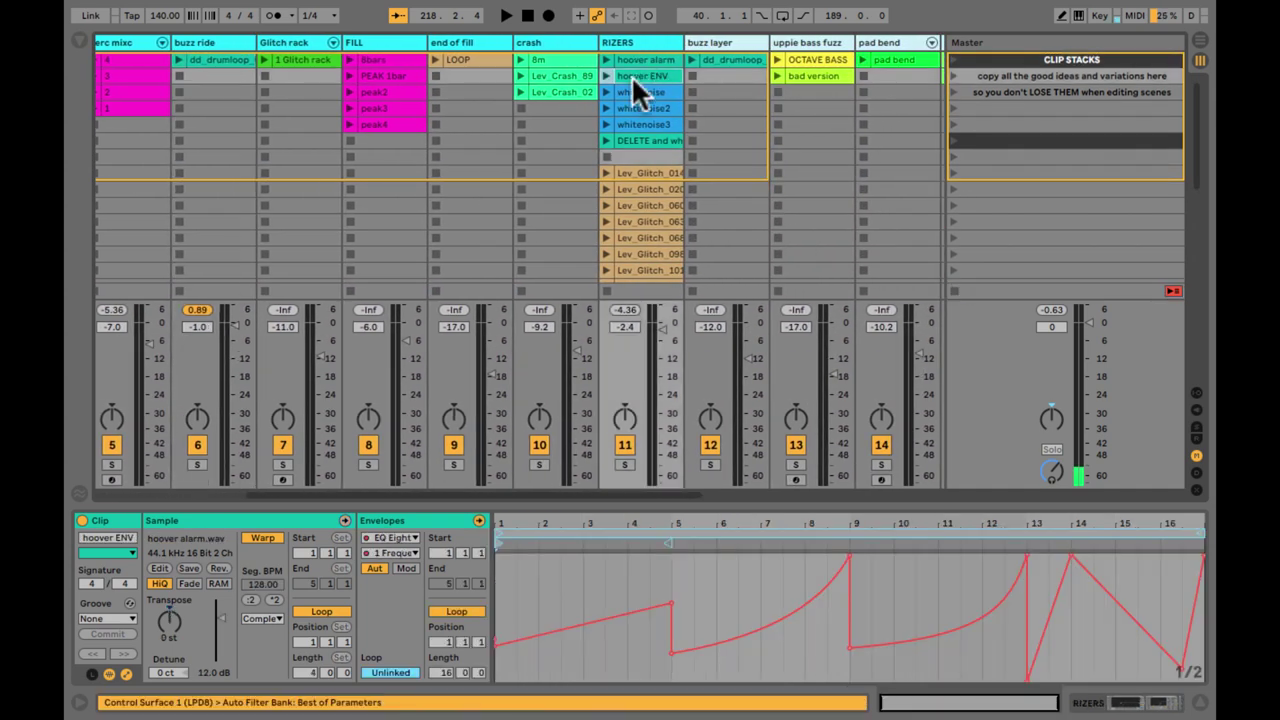
Try to reshape the frequency envelope by removing the bar 5 breakpoints, shortening its loop to 8 bars and lowering the bar 9 drop
click(669, 649)
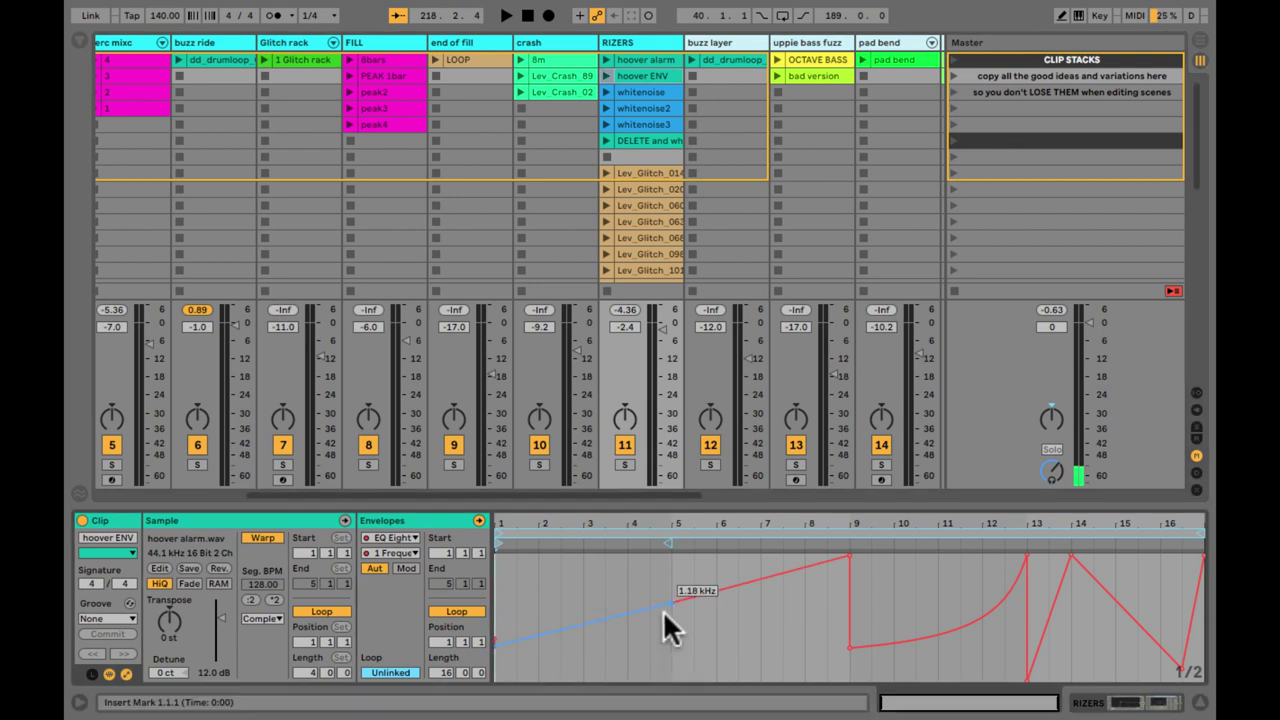
drag(833, 533, 834, 529)
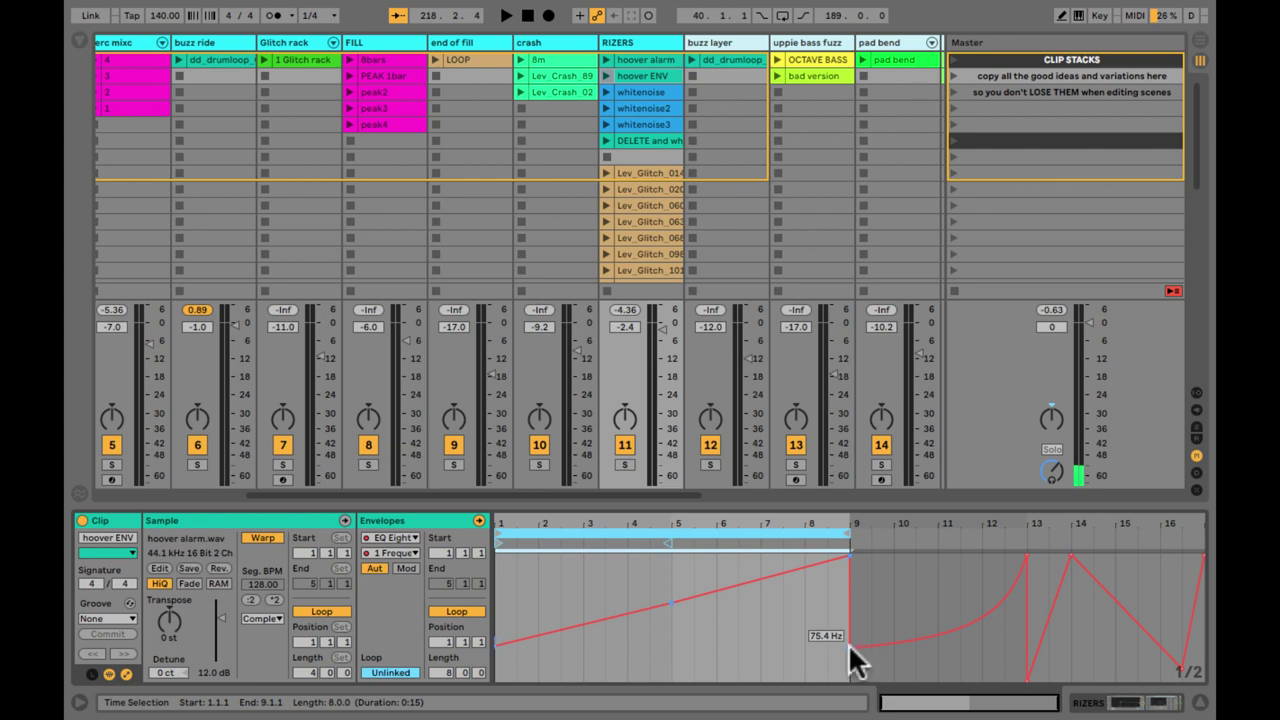
drag(850, 645, 850, 650)
click(669, 639)
mouse_move(847, 593)
mouse_down()
mouse_move(847, 632)
mouse_move(882, 644)
mouse_up()
click(880, 578)
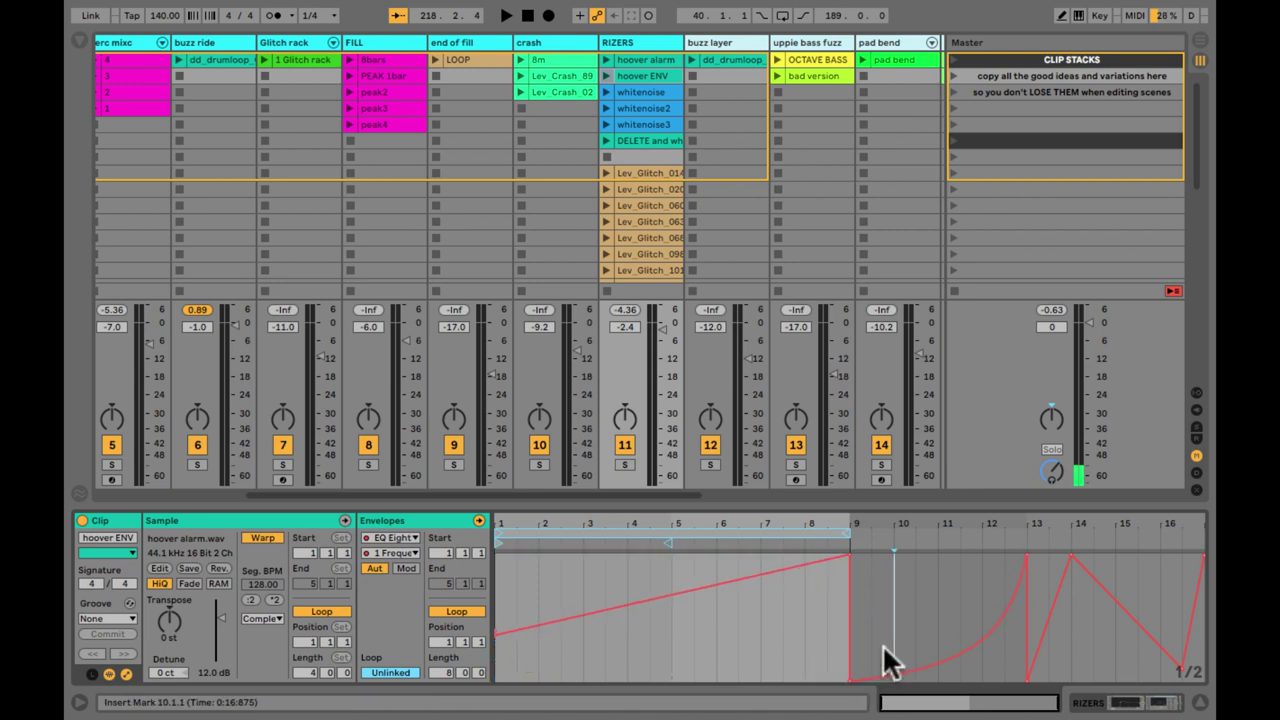
Clear hoover ENV's frequency envelope and restart it as an unlinked 8-bar loop
right_click(925, 614)
click(979, 386)
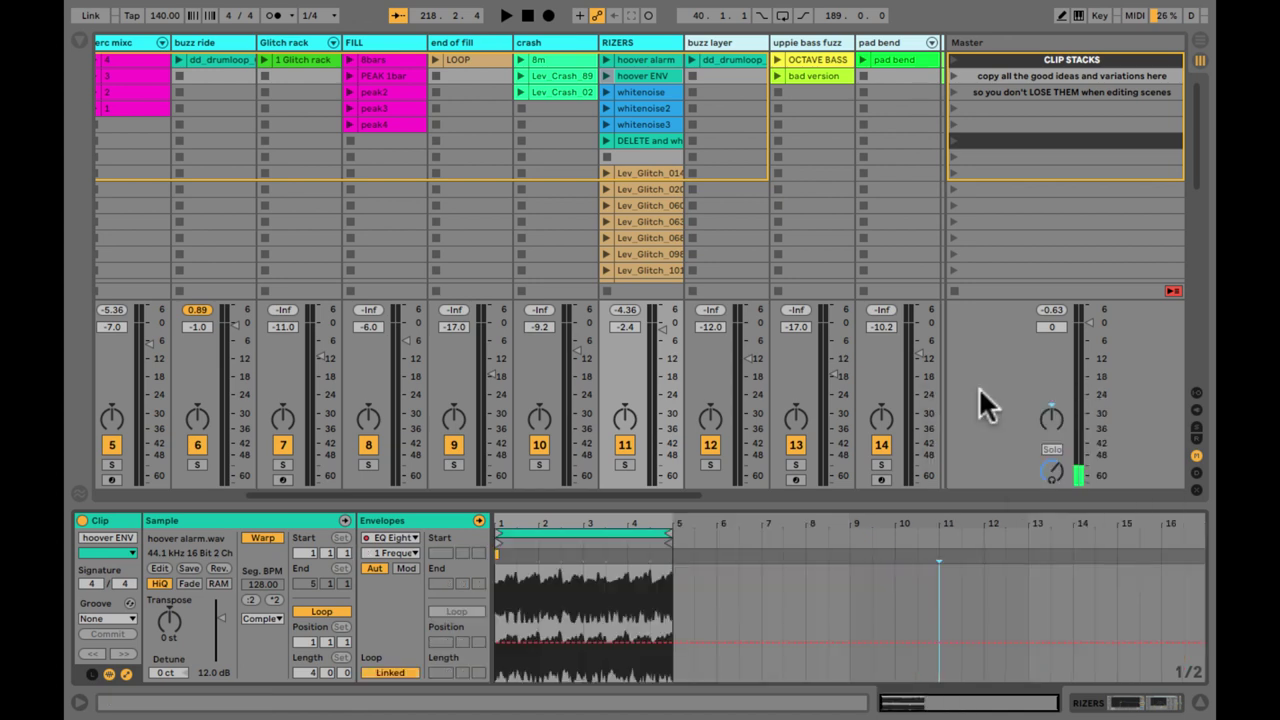
click(400, 673)
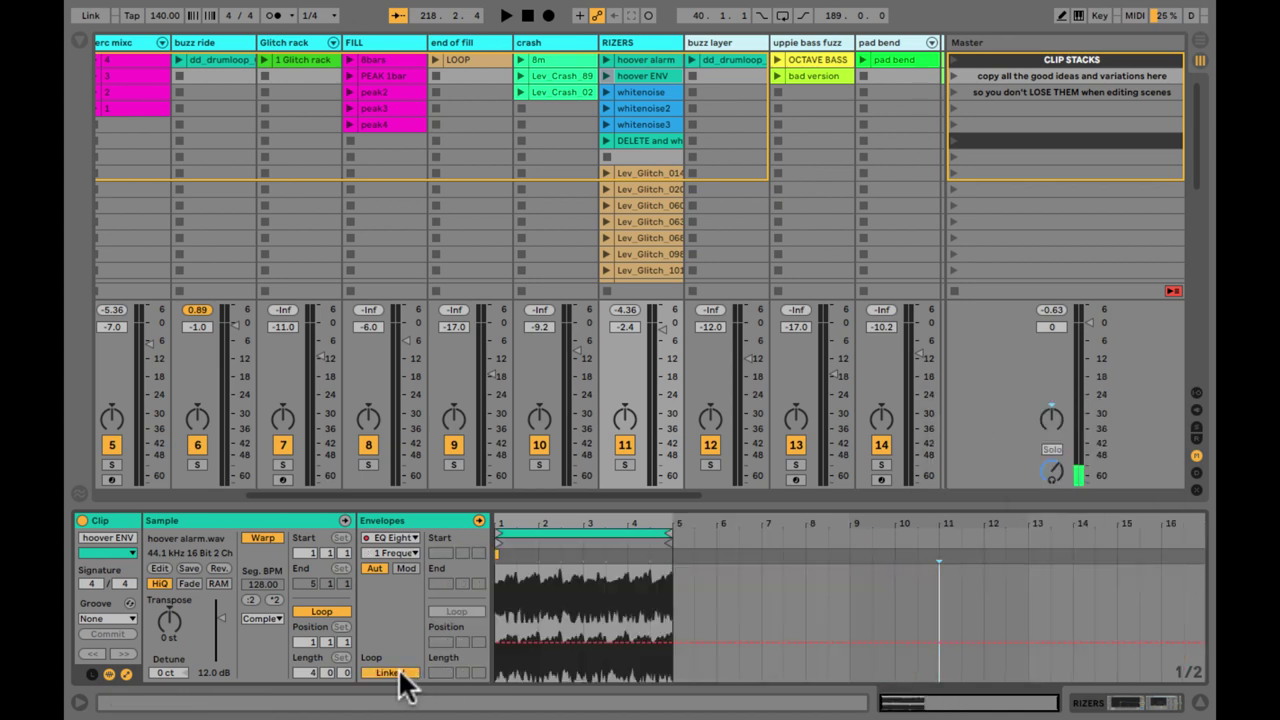
click(400, 675)
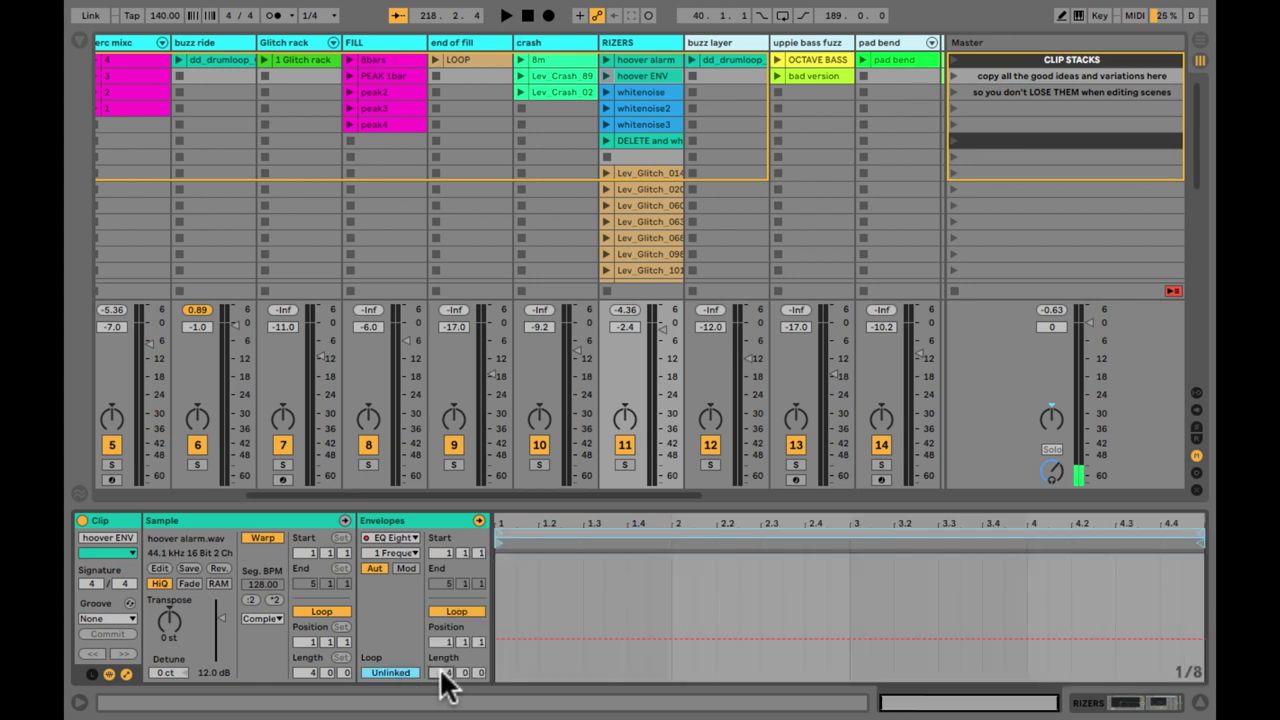
drag(445, 673, 445, 660)
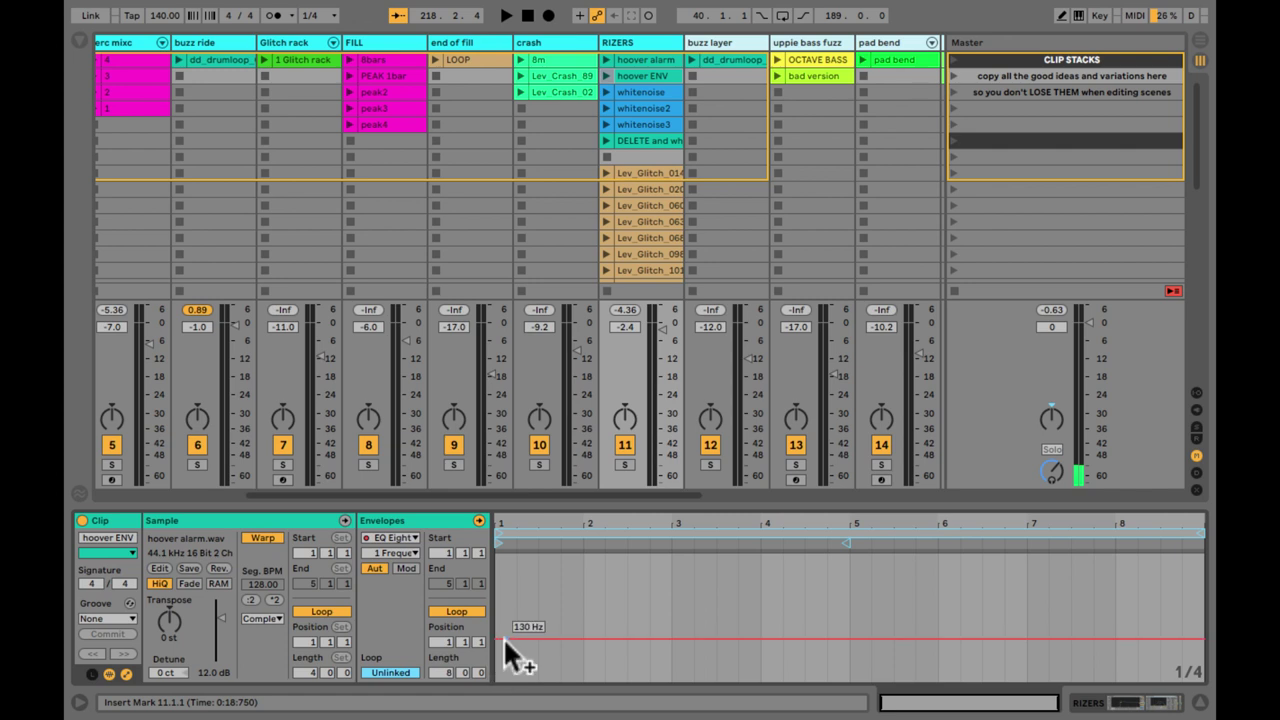
Check the Freq control of RIZERS' EQ Eight and return to the hoover ENV clip's envelope
key(shift+Tab)
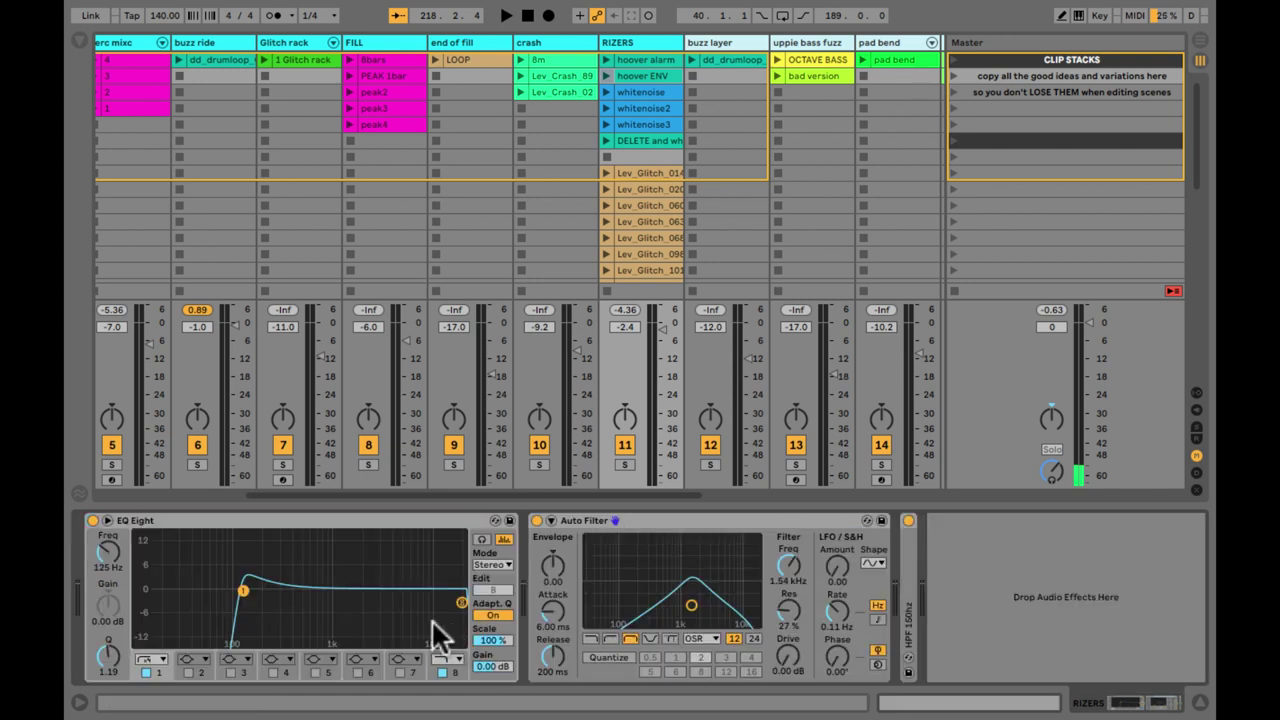
click(157, 540)
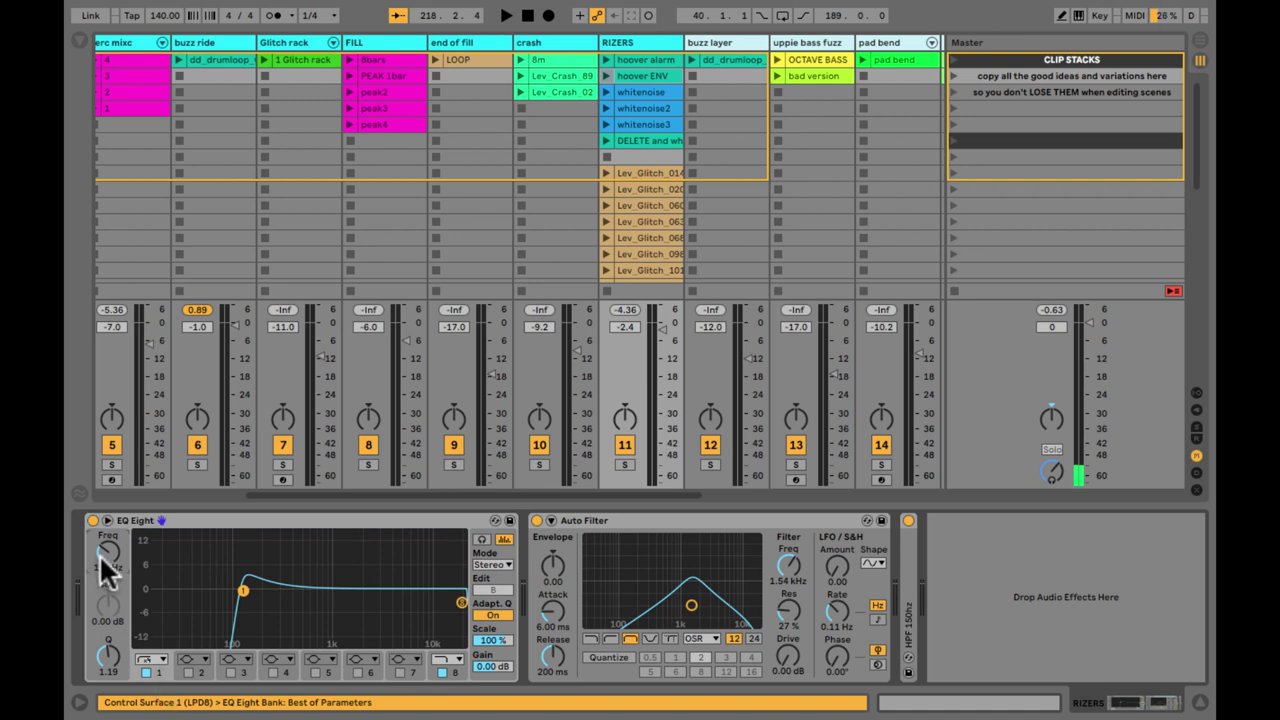
key(shift+Tab)
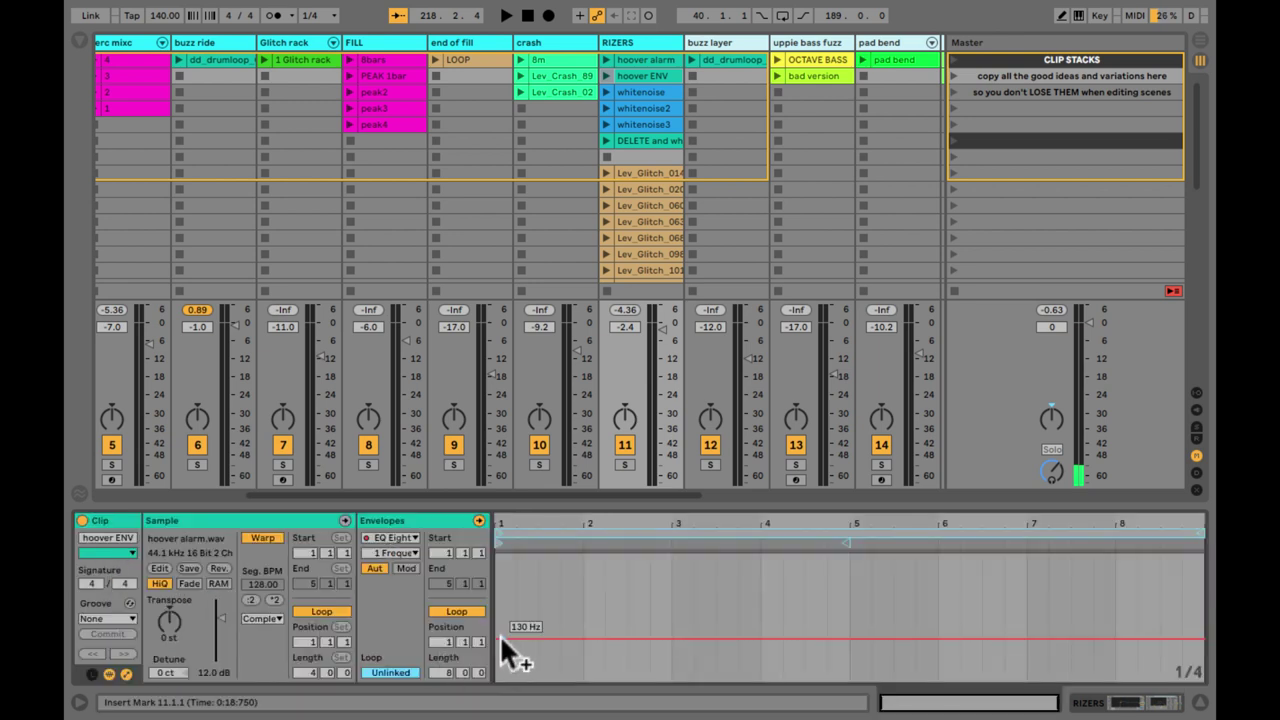
Draw an 8-bar frequency ramp rising from about 130 Hz at bar 1 to the maximum, bent into an upward-accelerating curve
click(535, 633)
drag(535, 633, 535, 633)
drag(1036, 583, 1036, 586)
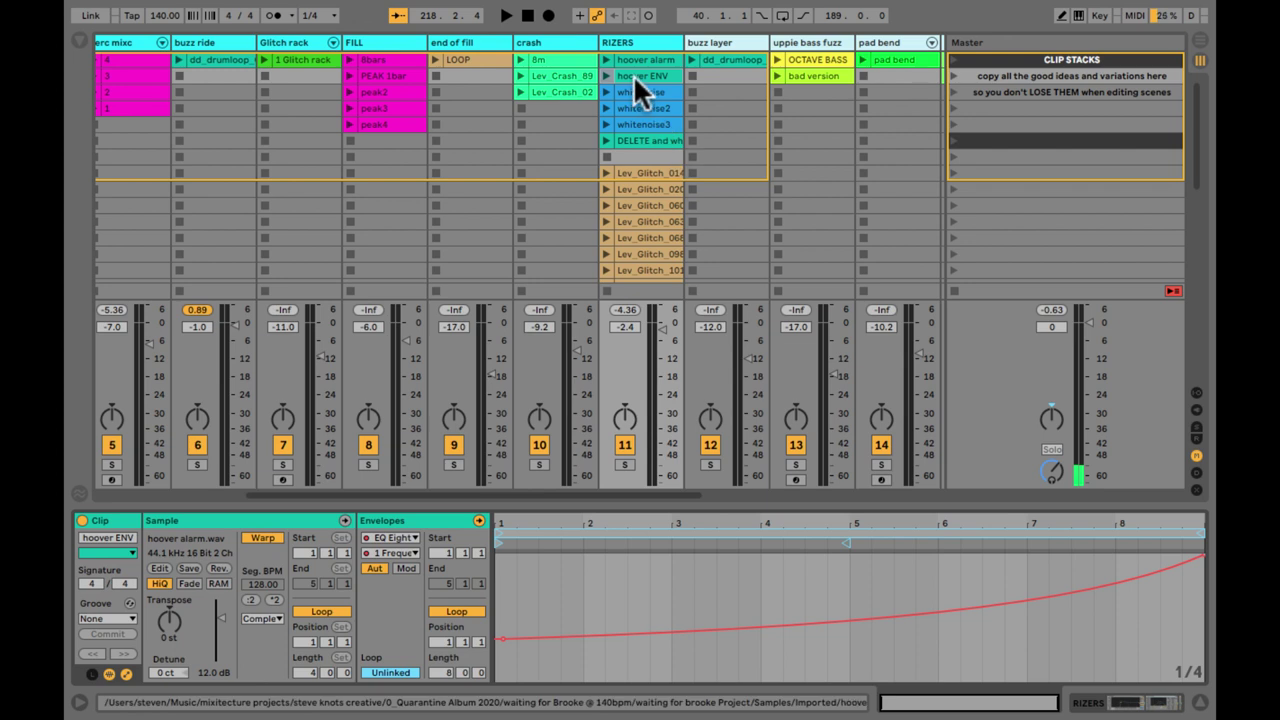
Rename the hoover ENV clip as hoover 8bar ENV
key(super+r)
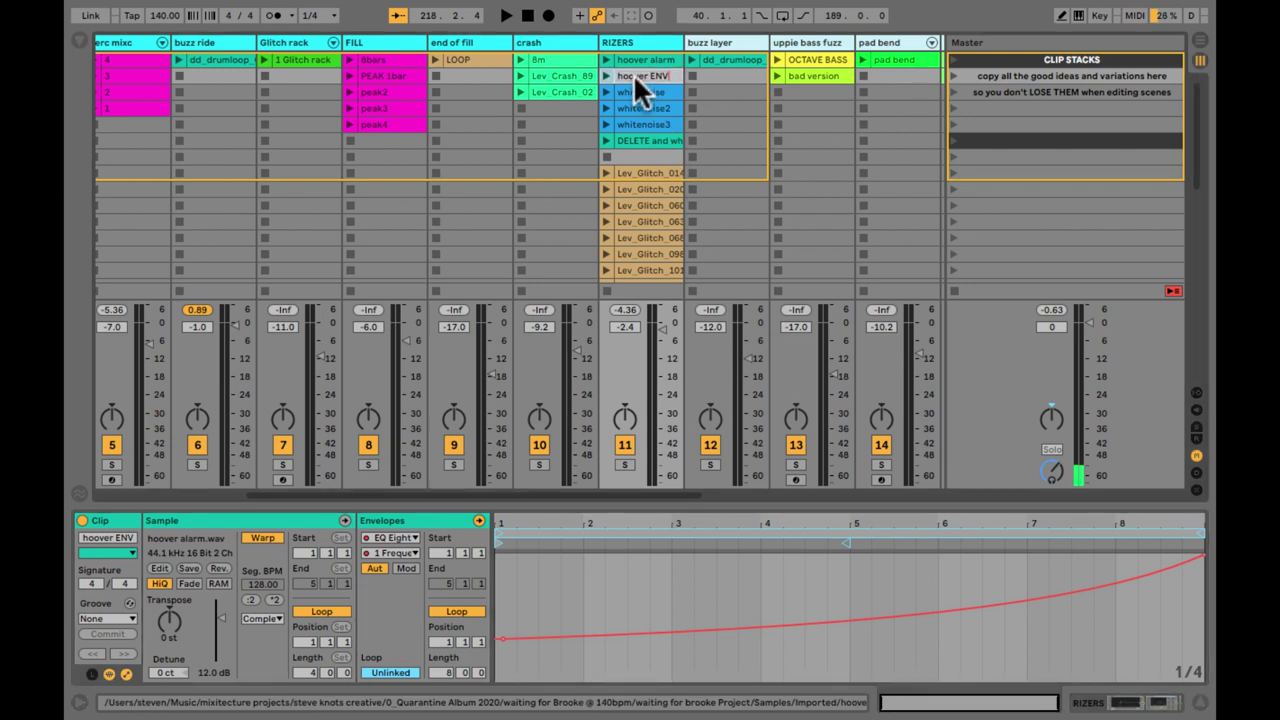
text(hoover 8bar ENV)
key(Return)
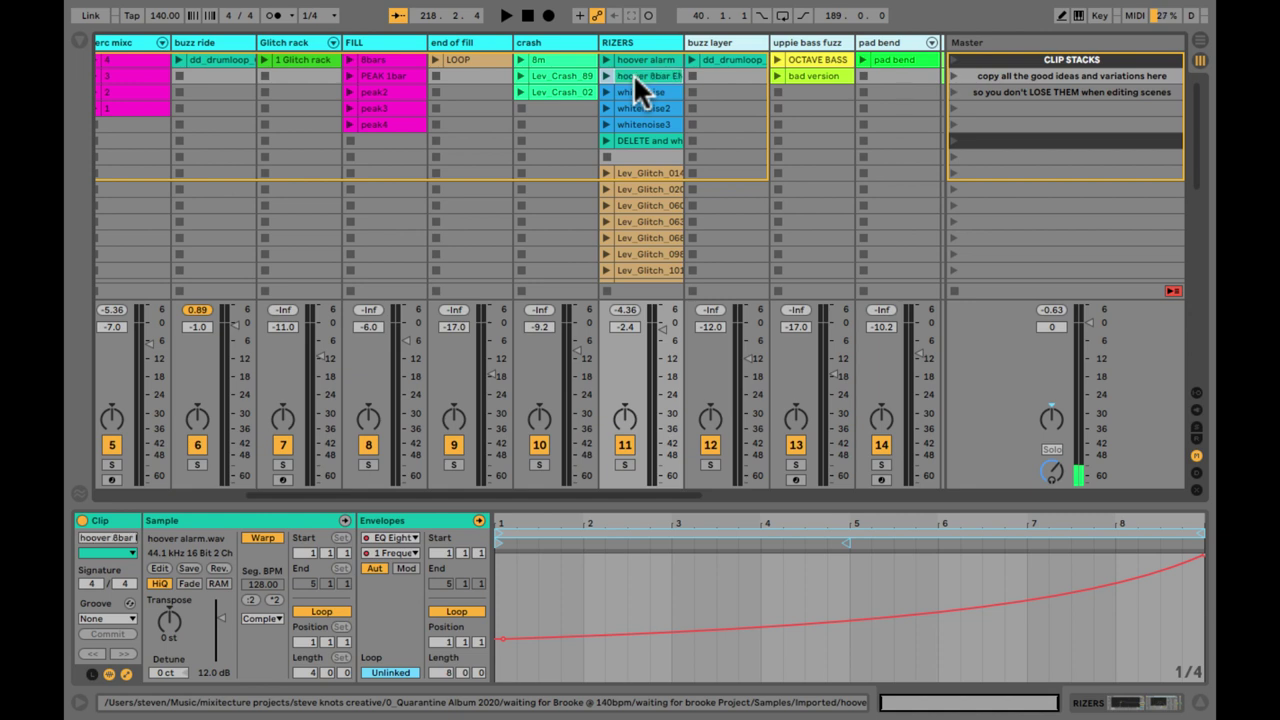
Colour the hoover 8bar ENV clip bright green and launch it to hear the 8-bar riser
right_click(633, 73)
click(724, 419)
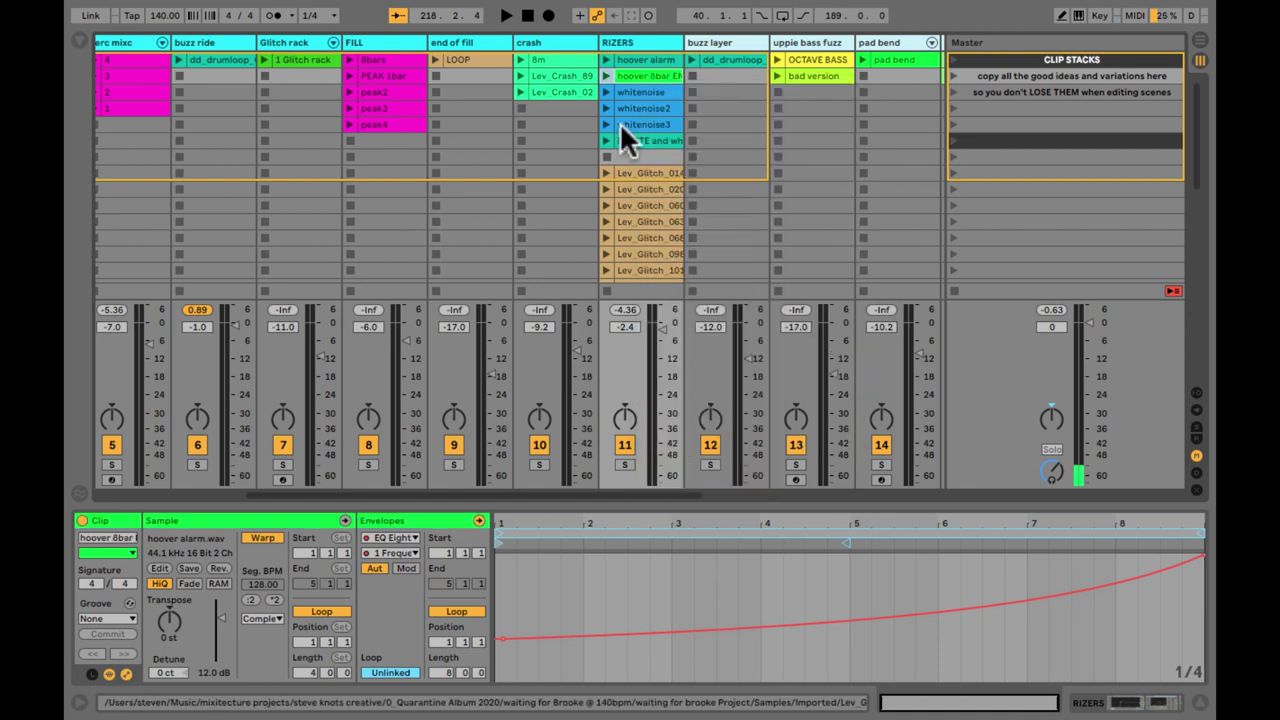
click(604, 74)
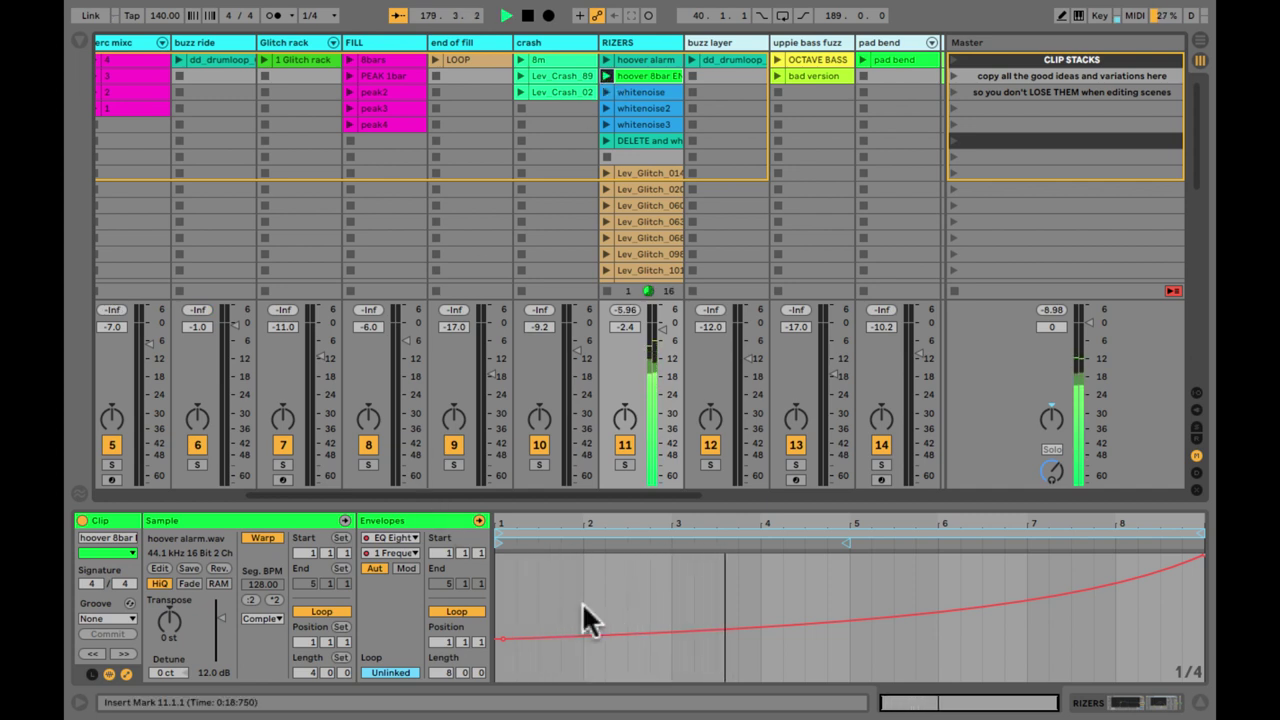
Watch RIZERS' EQ Eight during the hoover 8bar ENV sweep, return to the clip's envelope and stop playback
key(shift+Tab)
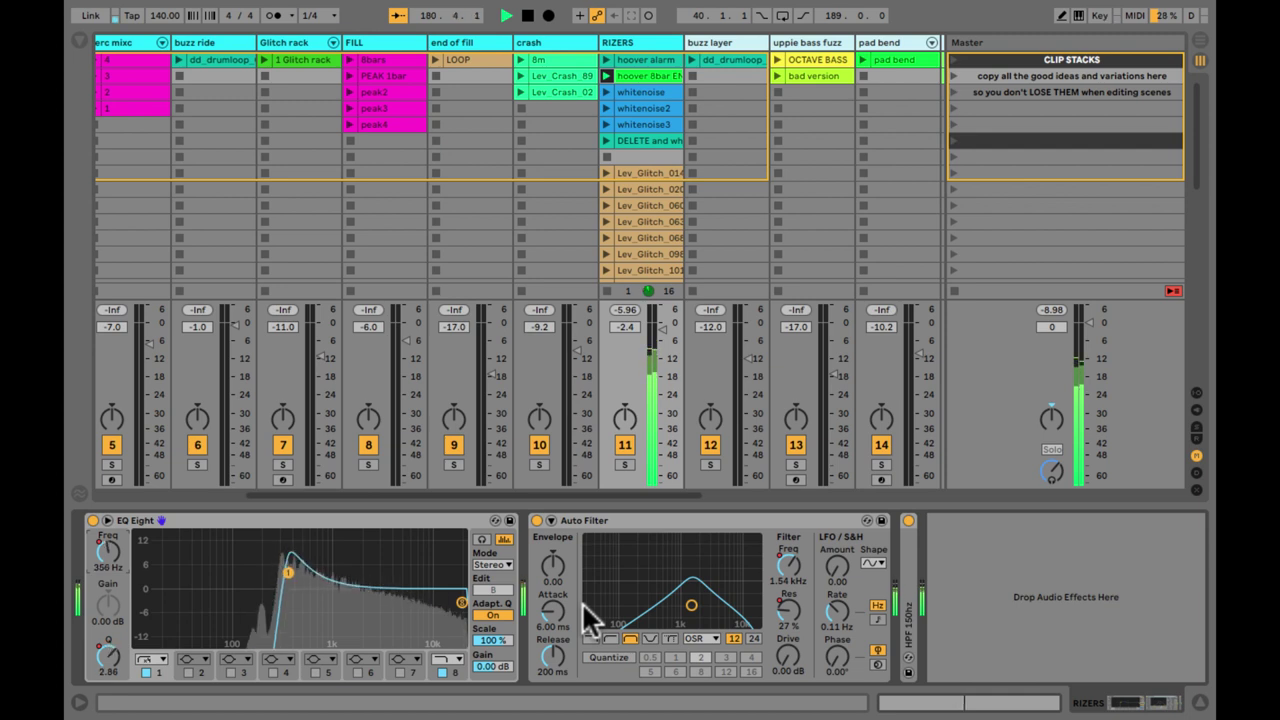
key(shift+Tab)
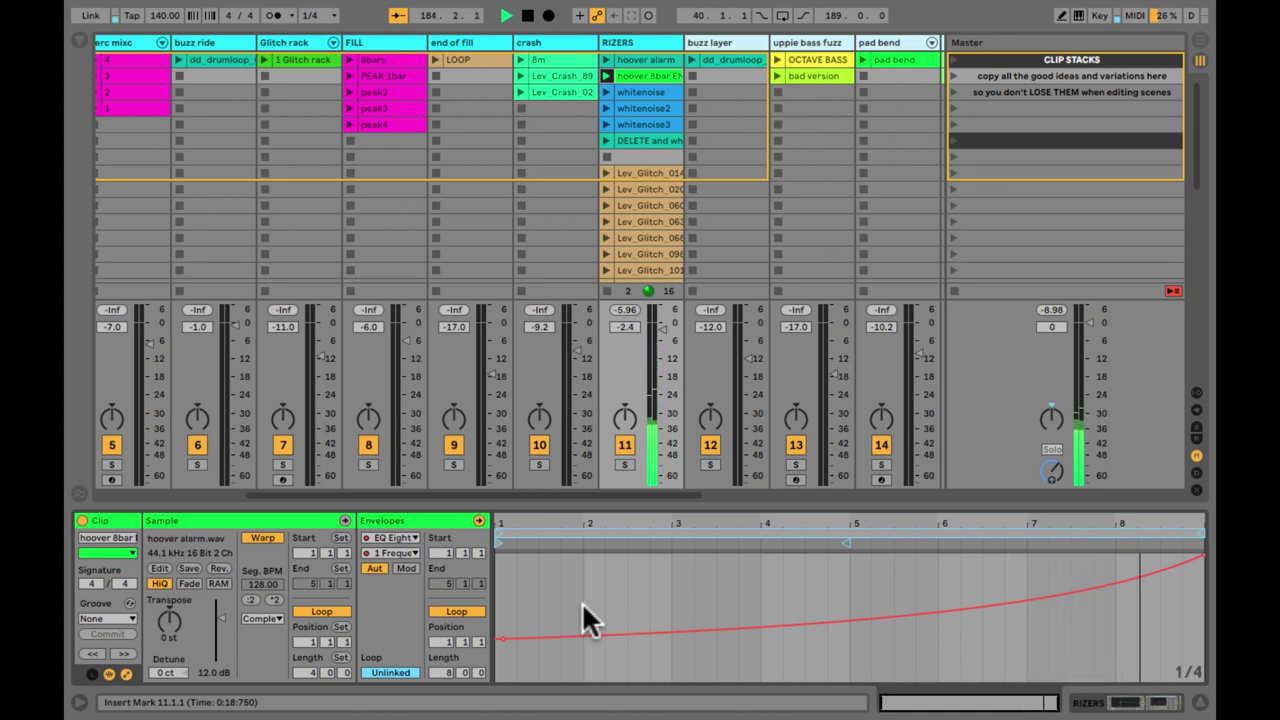
key(space)
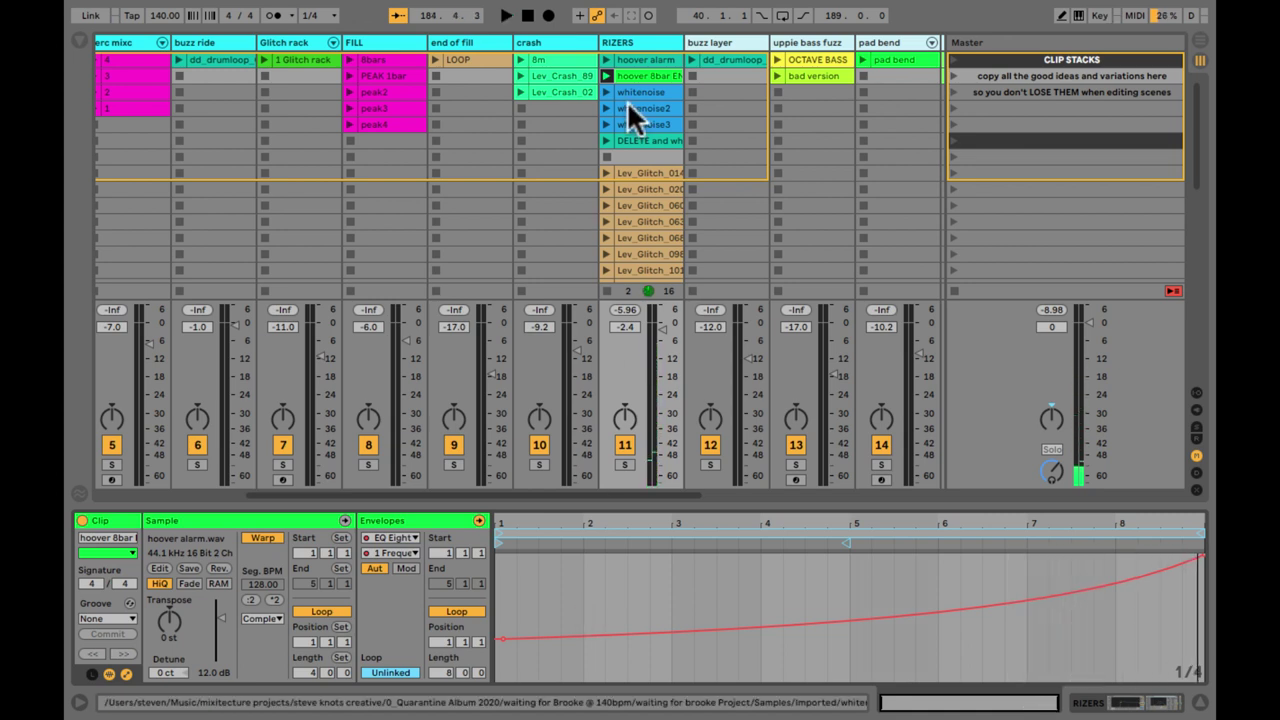
Compare the whitenoise, whitenoise2 and whitenoise3 clips in RIZERS, ending with whitenoise selected
click(627, 93)
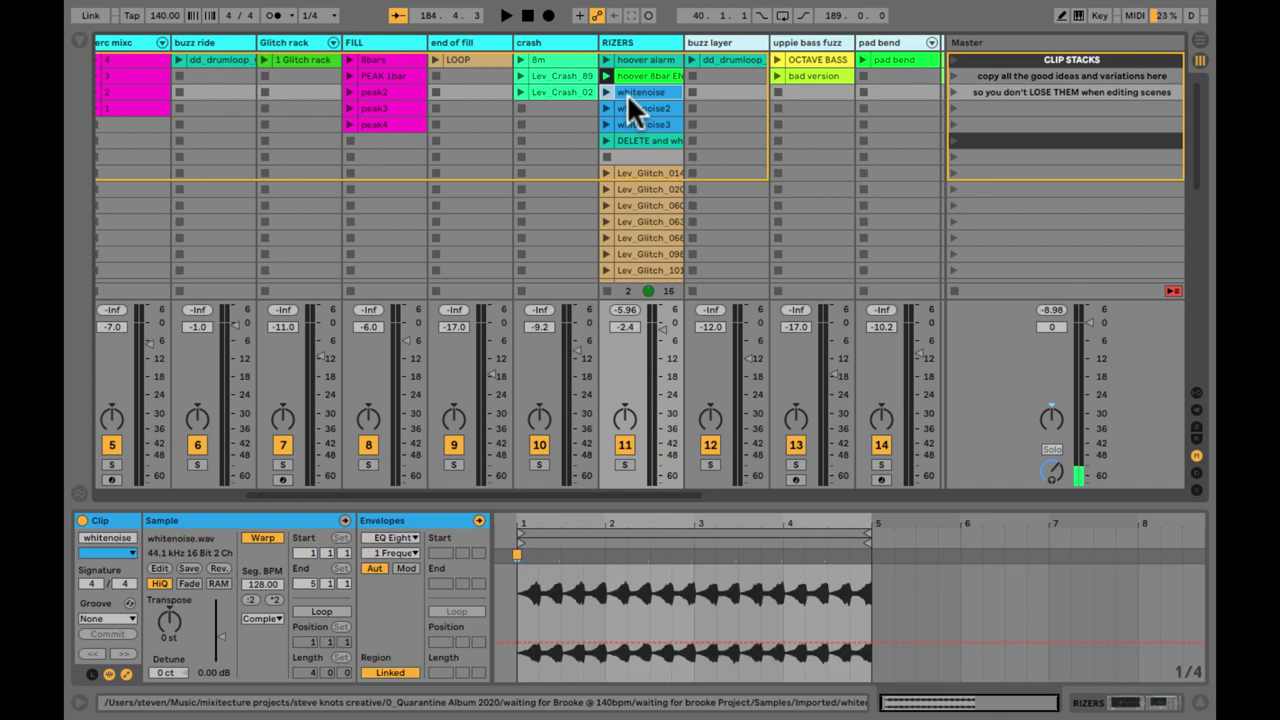
click(628, 107)
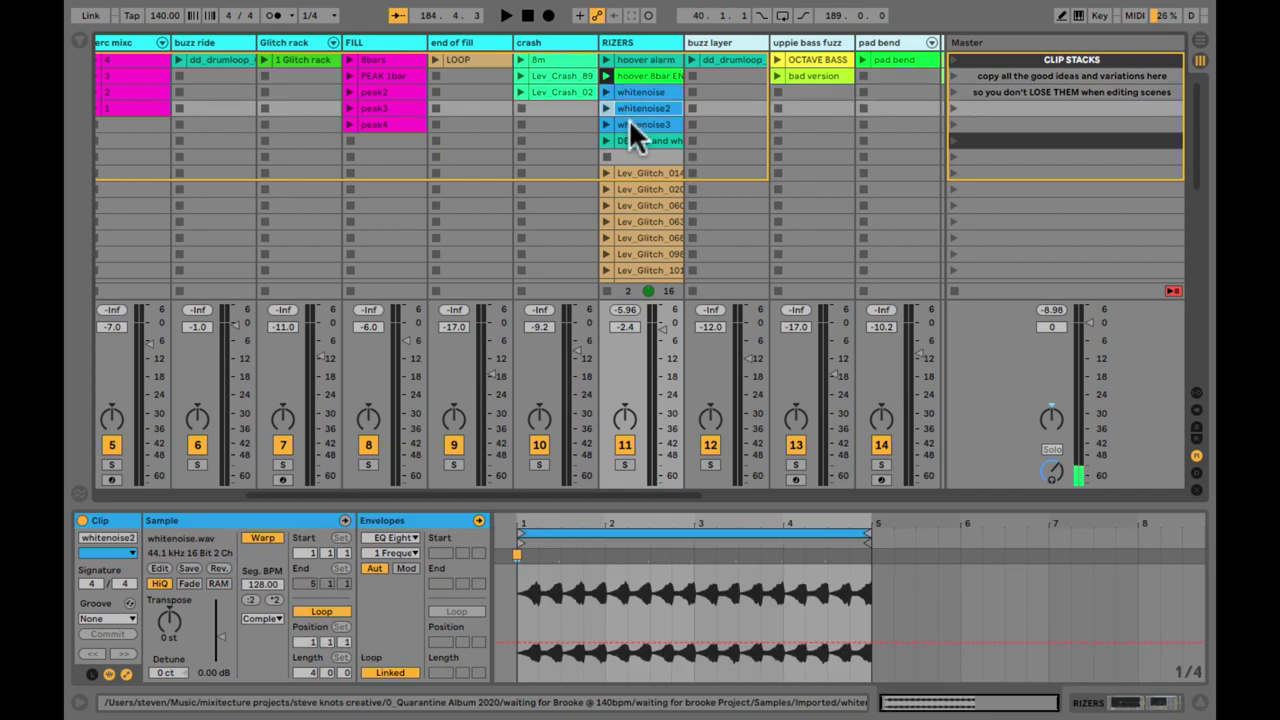
click(629, 123)
click(626, 90)
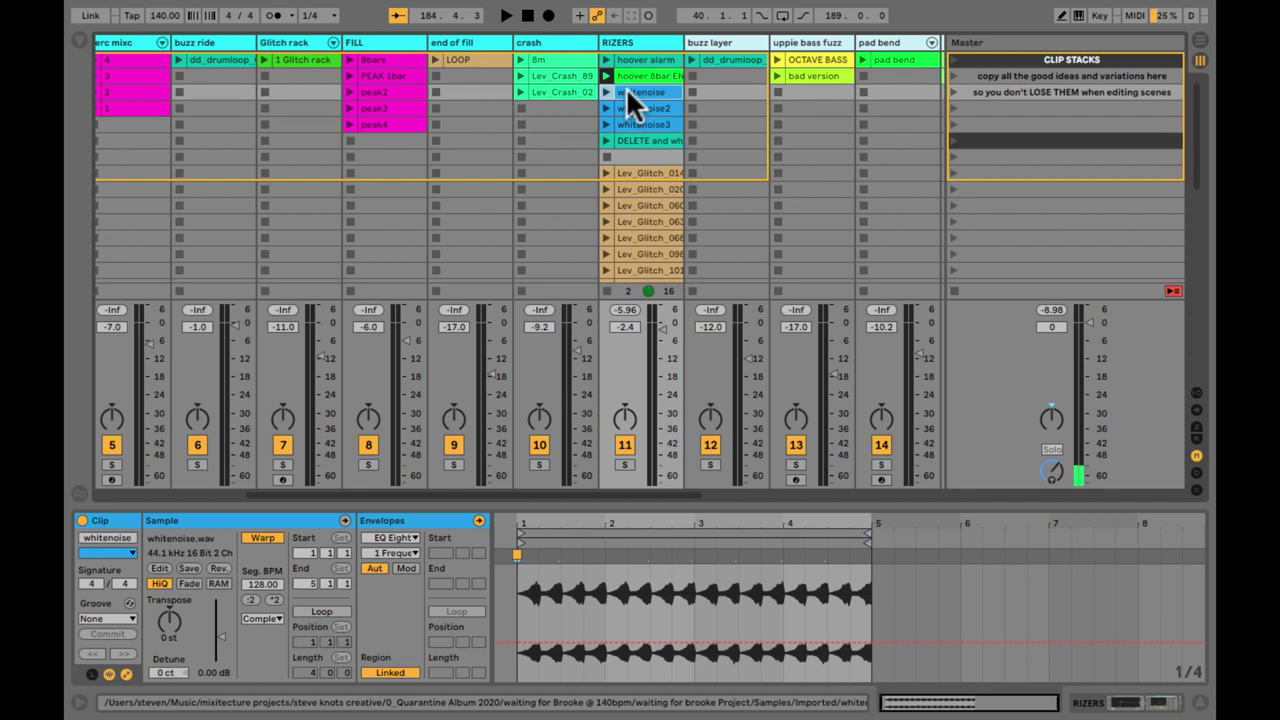
Launch the whitenoise clip and watch how its envelopes move the controls of RIZERS' Auto Filter
click(602, 90)
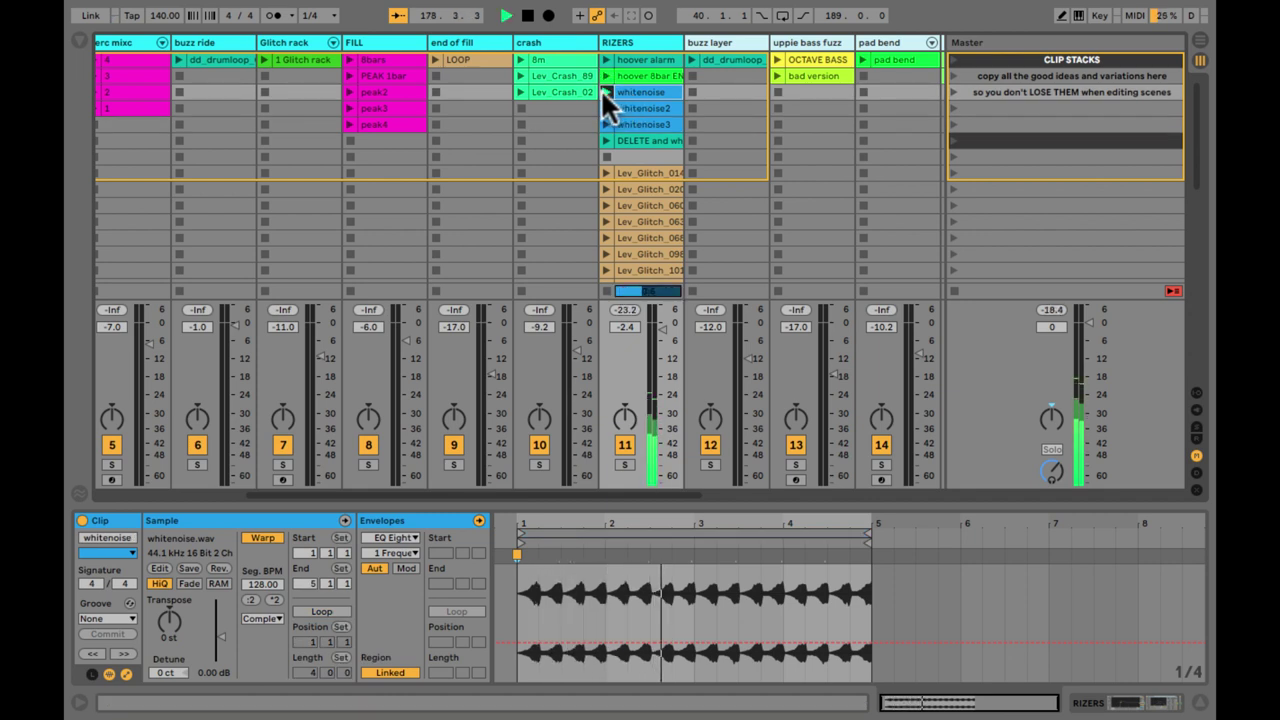
key(shift+Tab)
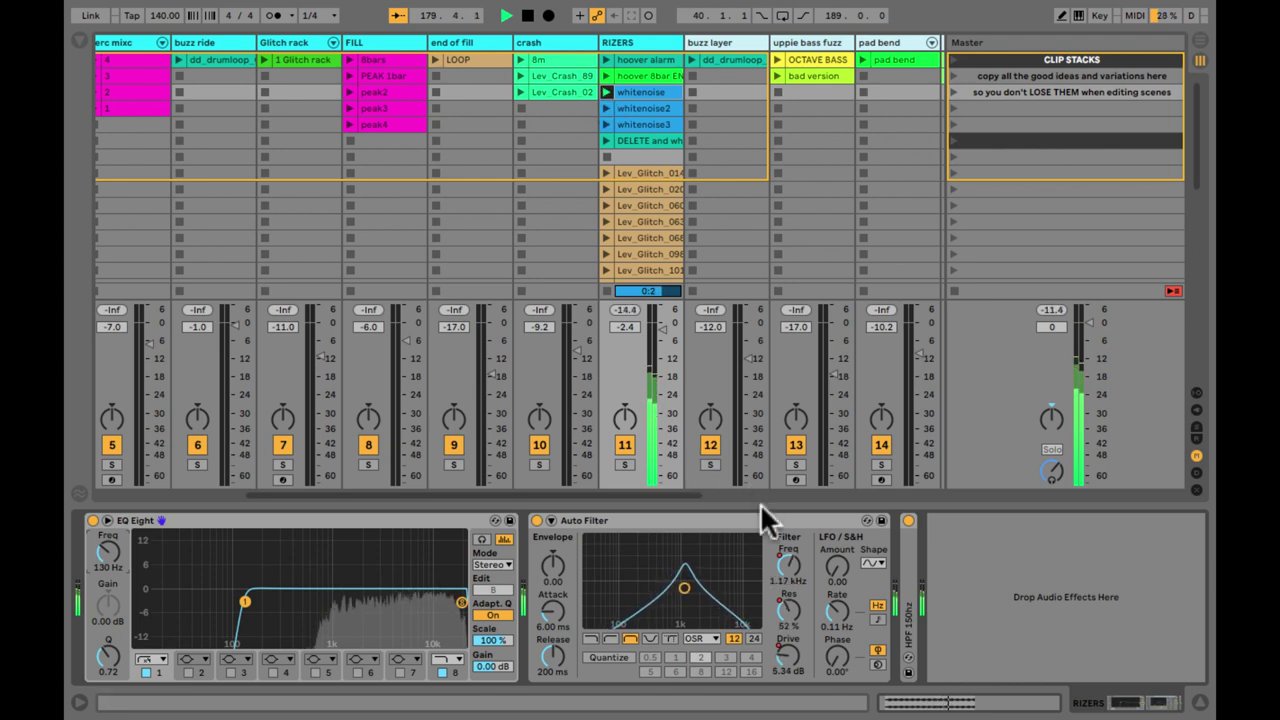
key(shift+Tab)
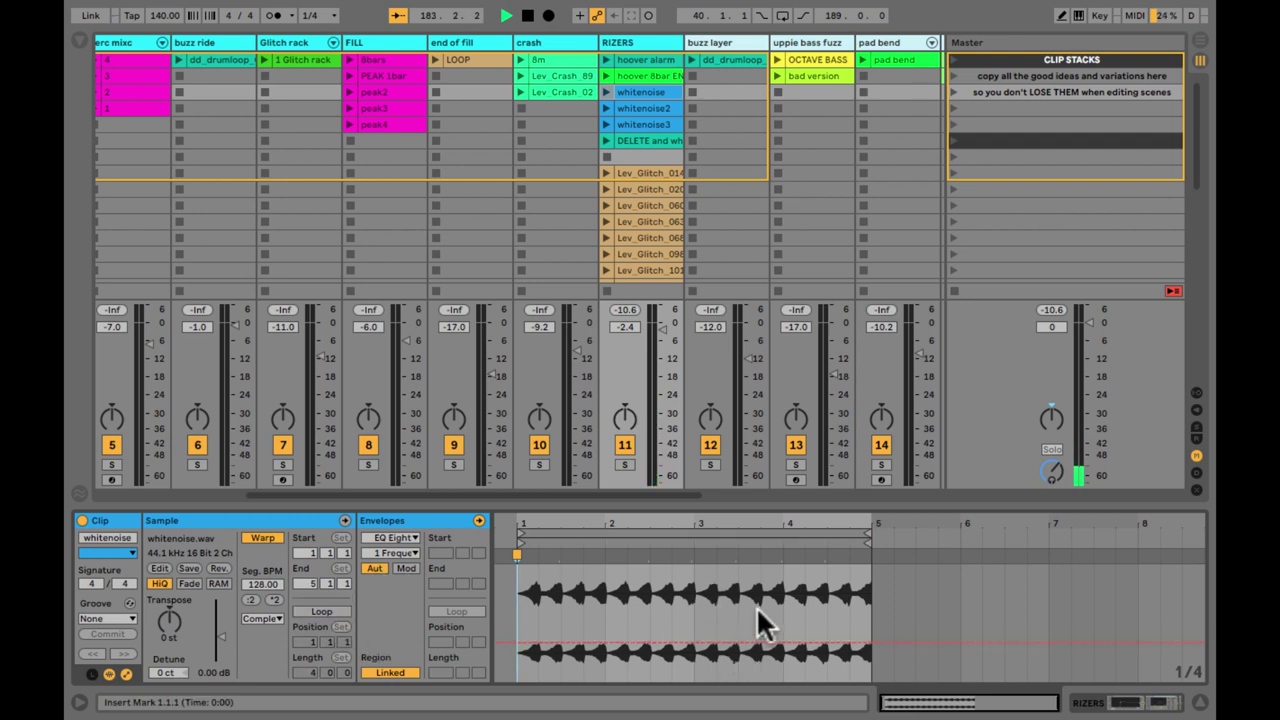
click(606, 91)
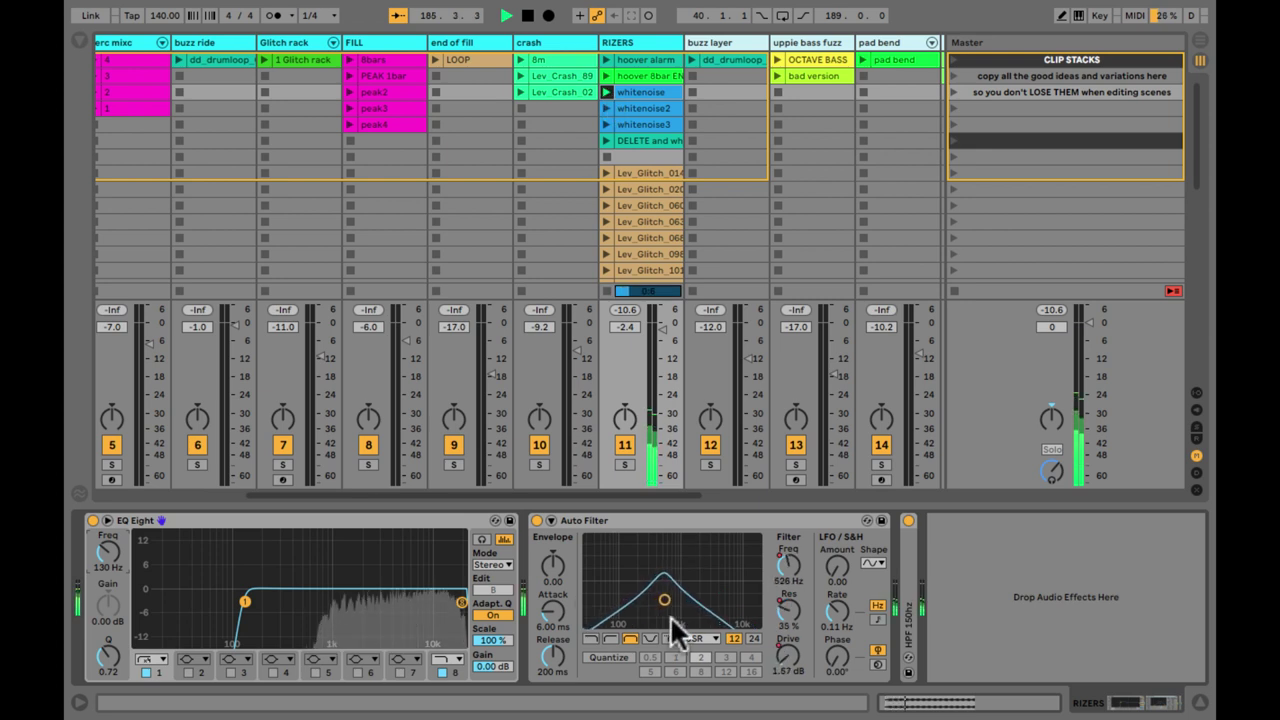
Display the whitenoise clip's Auto Filter frequency envelope and compare it with the Auto Filter's Freq and Res controls
click(667, 519)
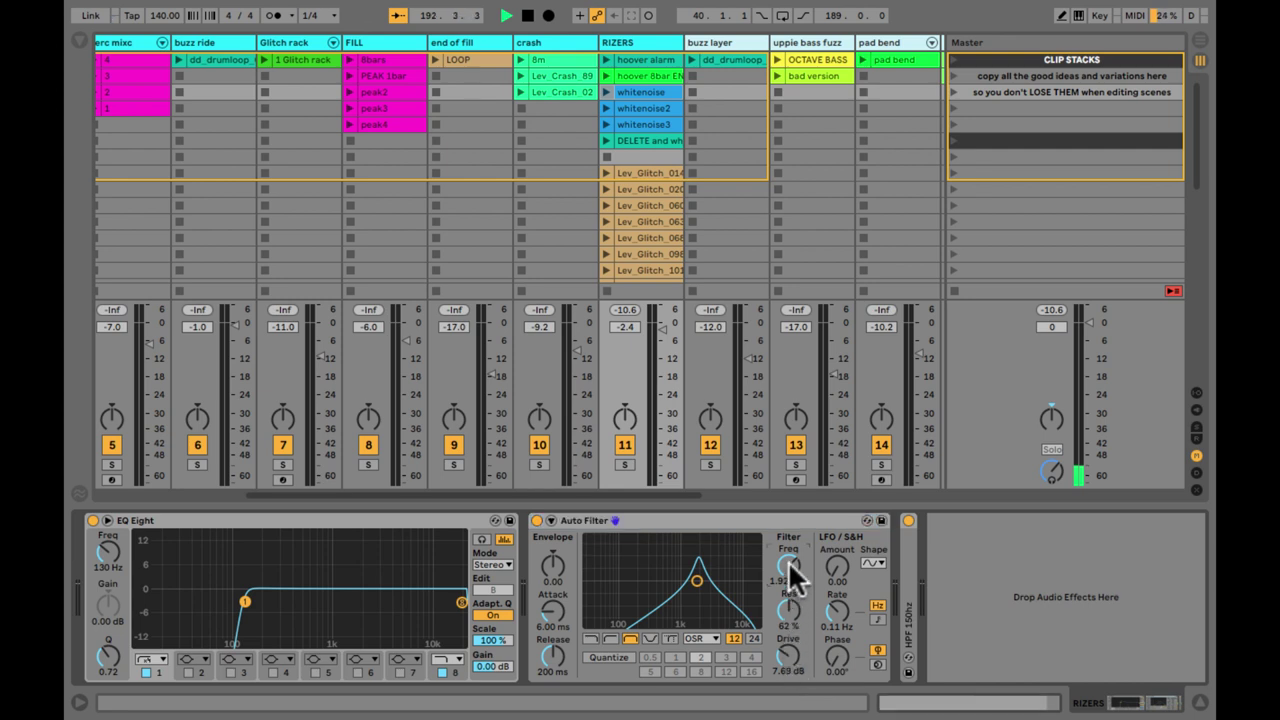
key(shift+Tab)
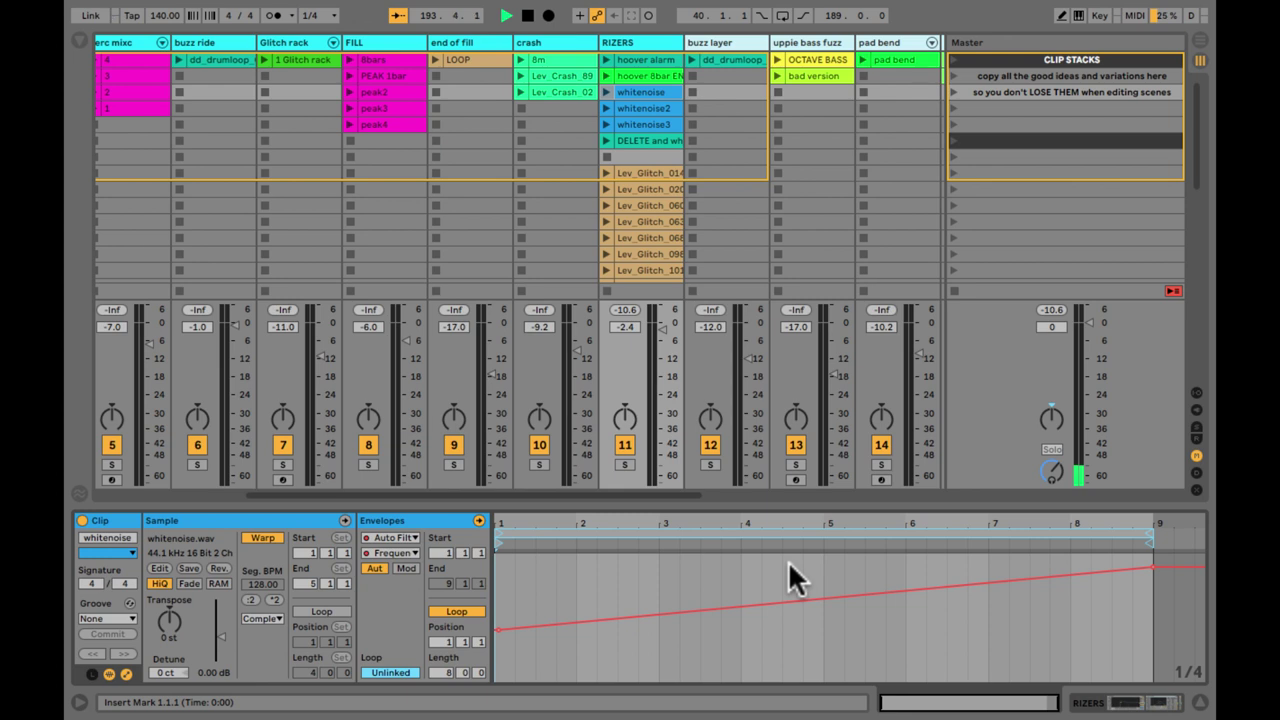
click(126, 673)
click(126, 673)
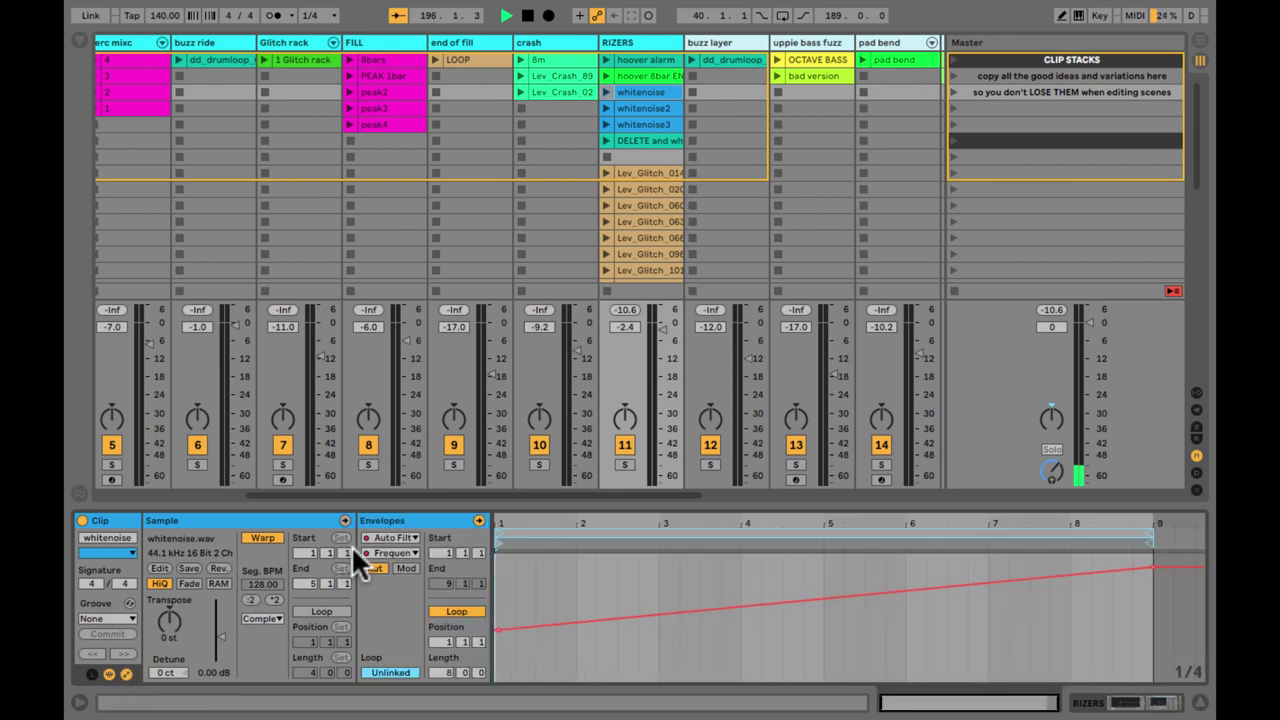
key(shift+Tab)
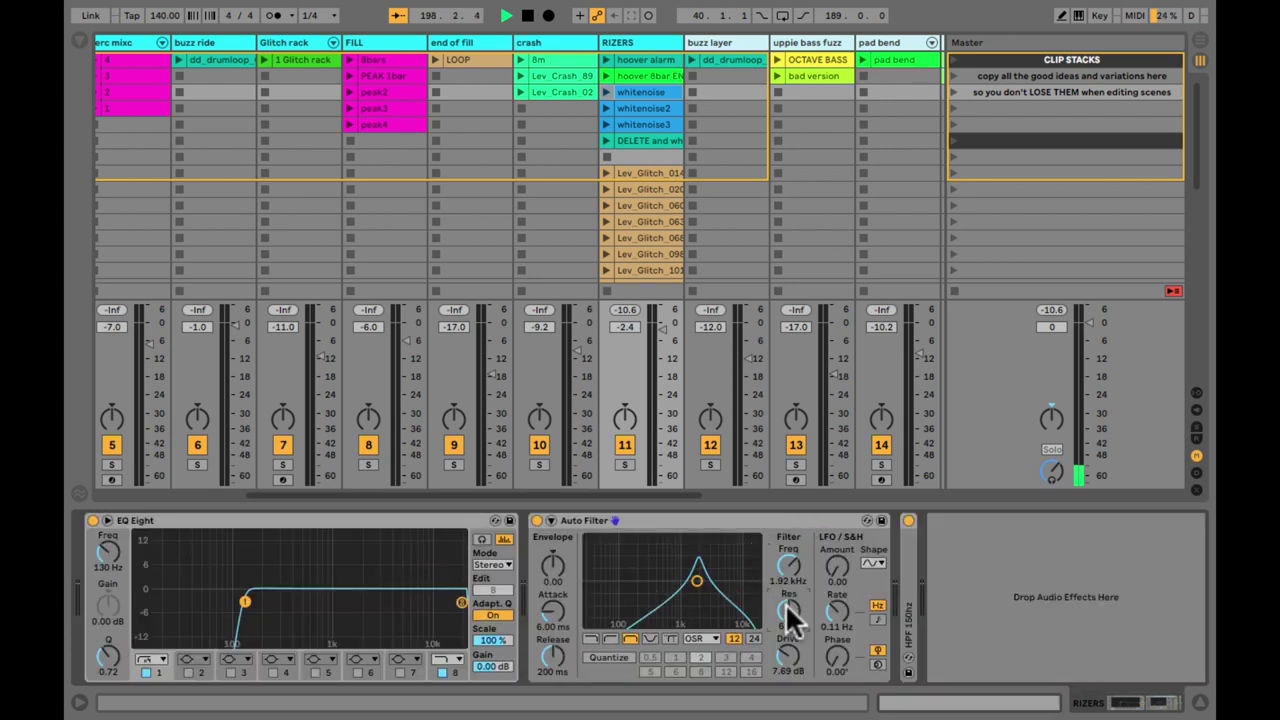
key(shift+Tab)
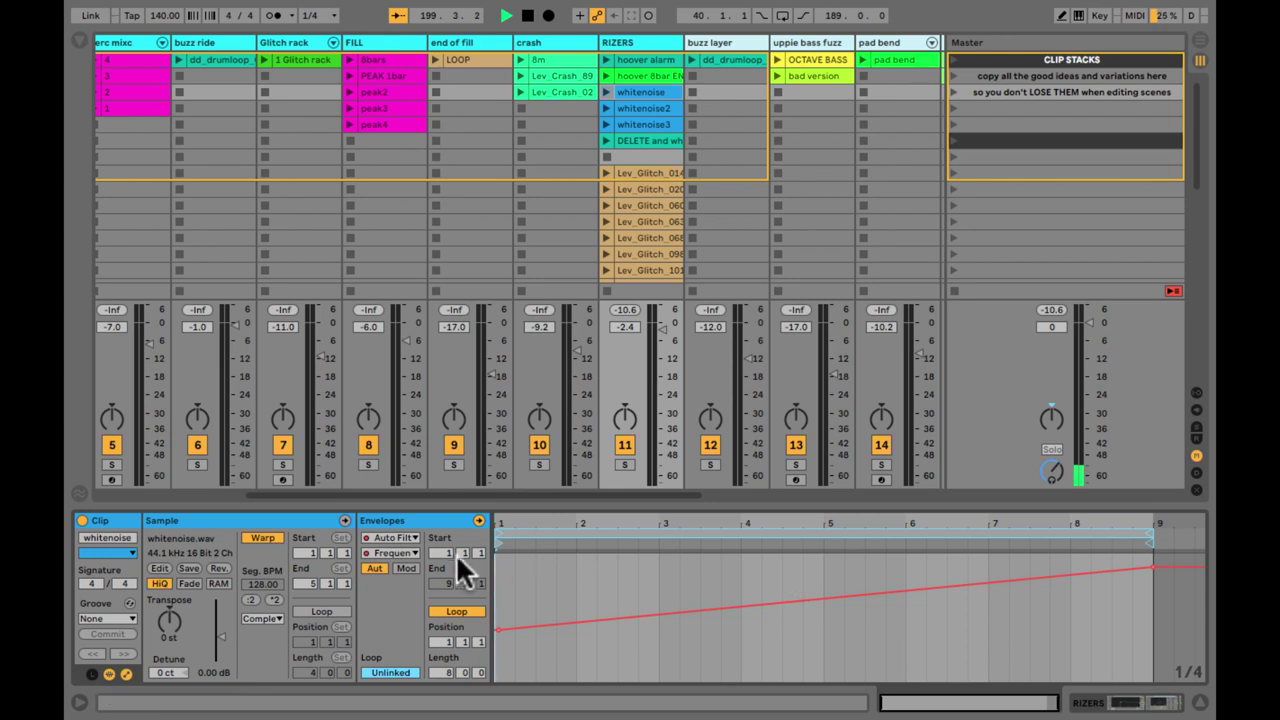
Limit the whitenoise clip's envelope choices to adjusted envelopes only and choose Auto Filter | Frequency
click(408, 540)
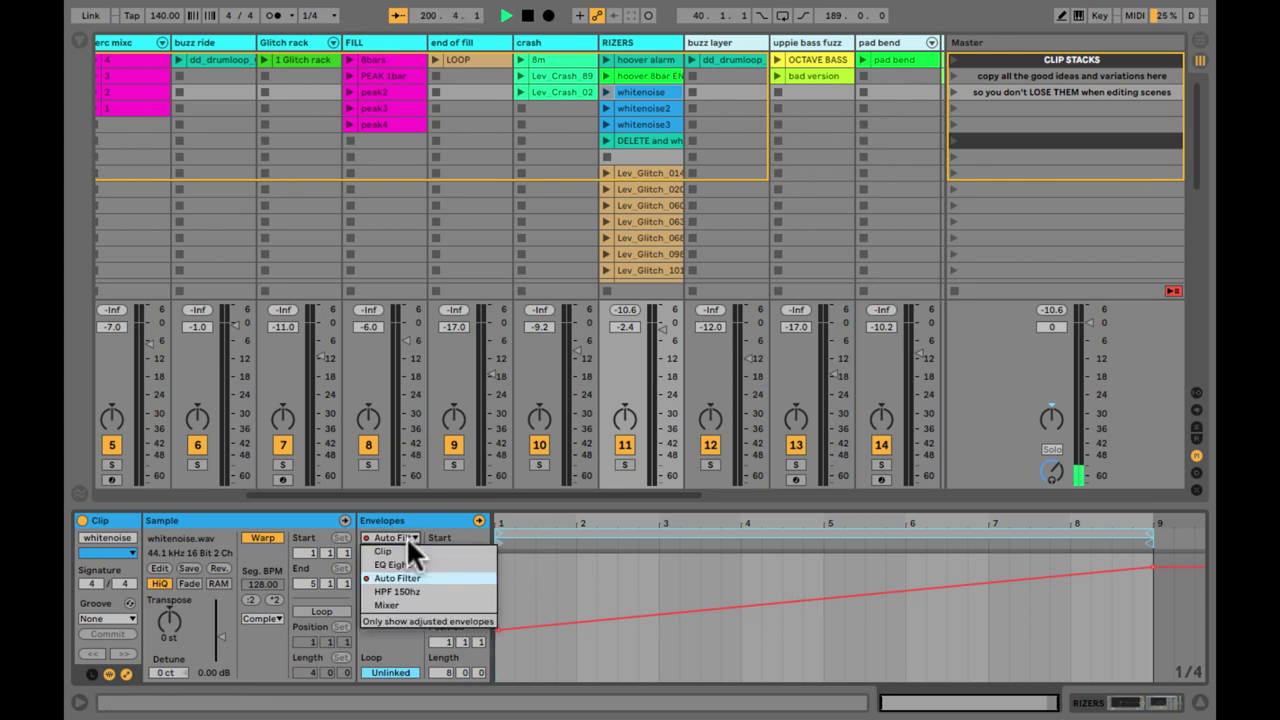
click(397, 574)
click(390, 553)
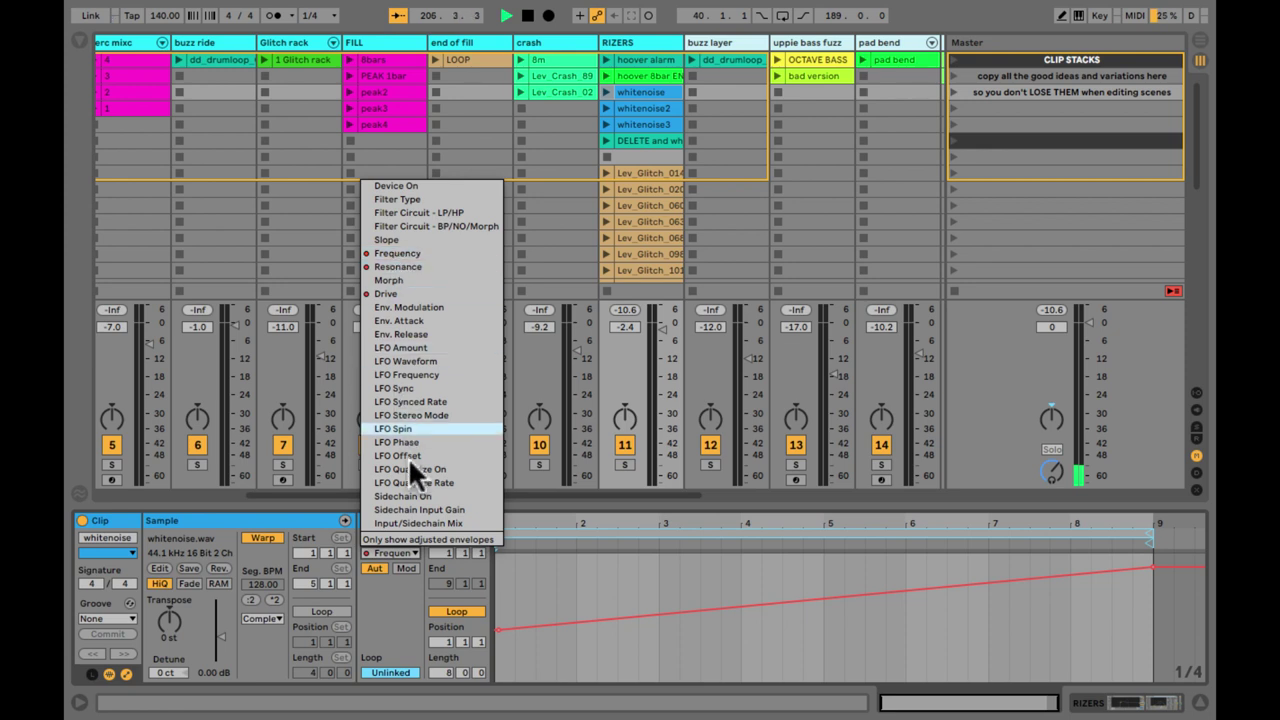
click(417, 537)
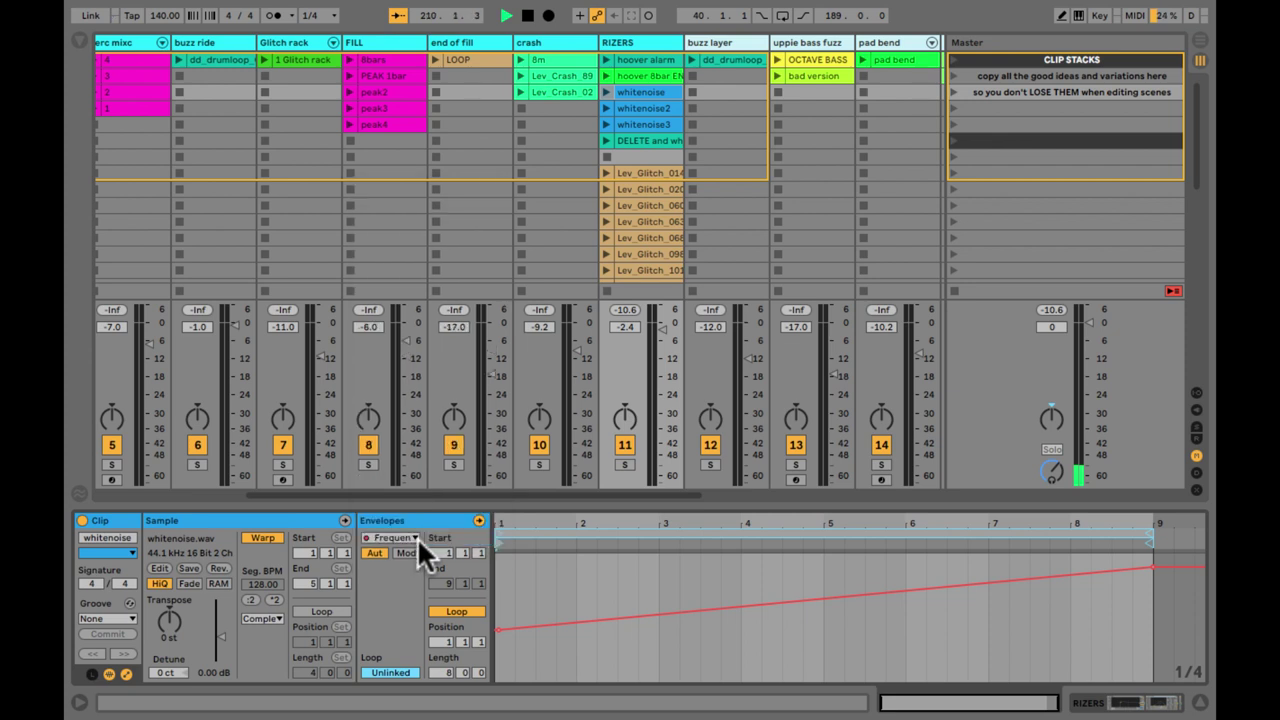
click(385, 538)
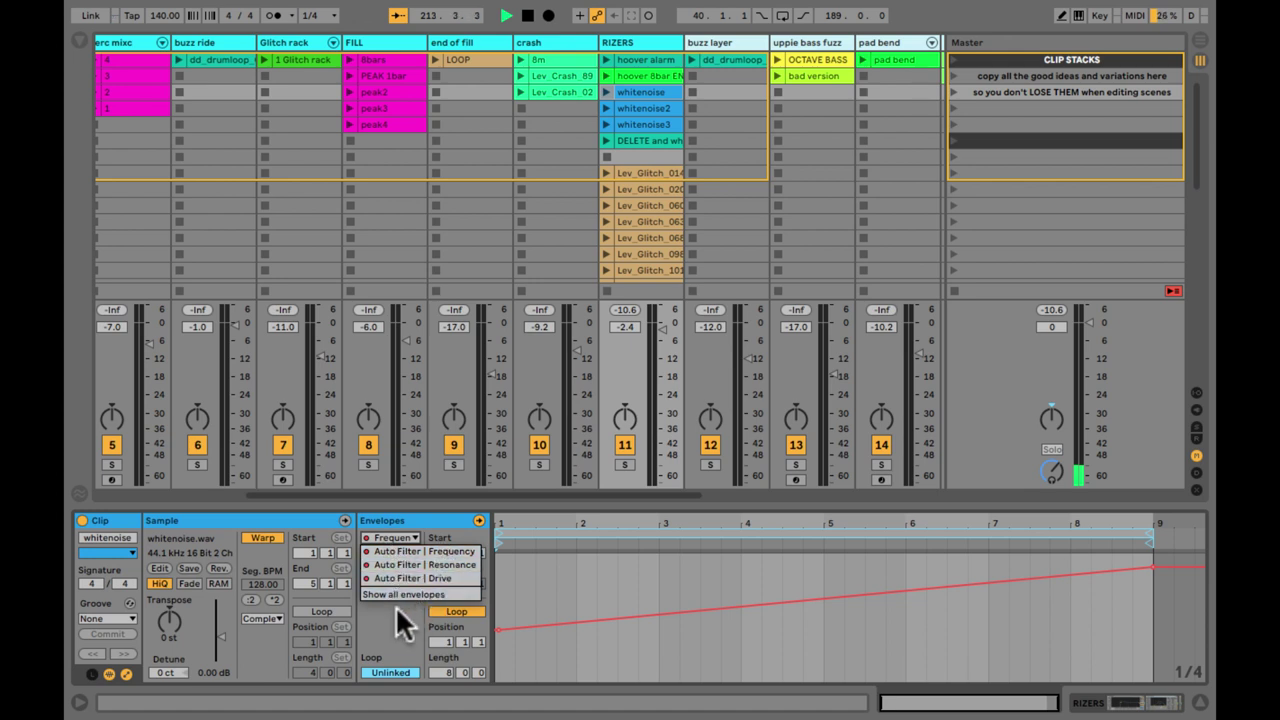
click(399, 550)
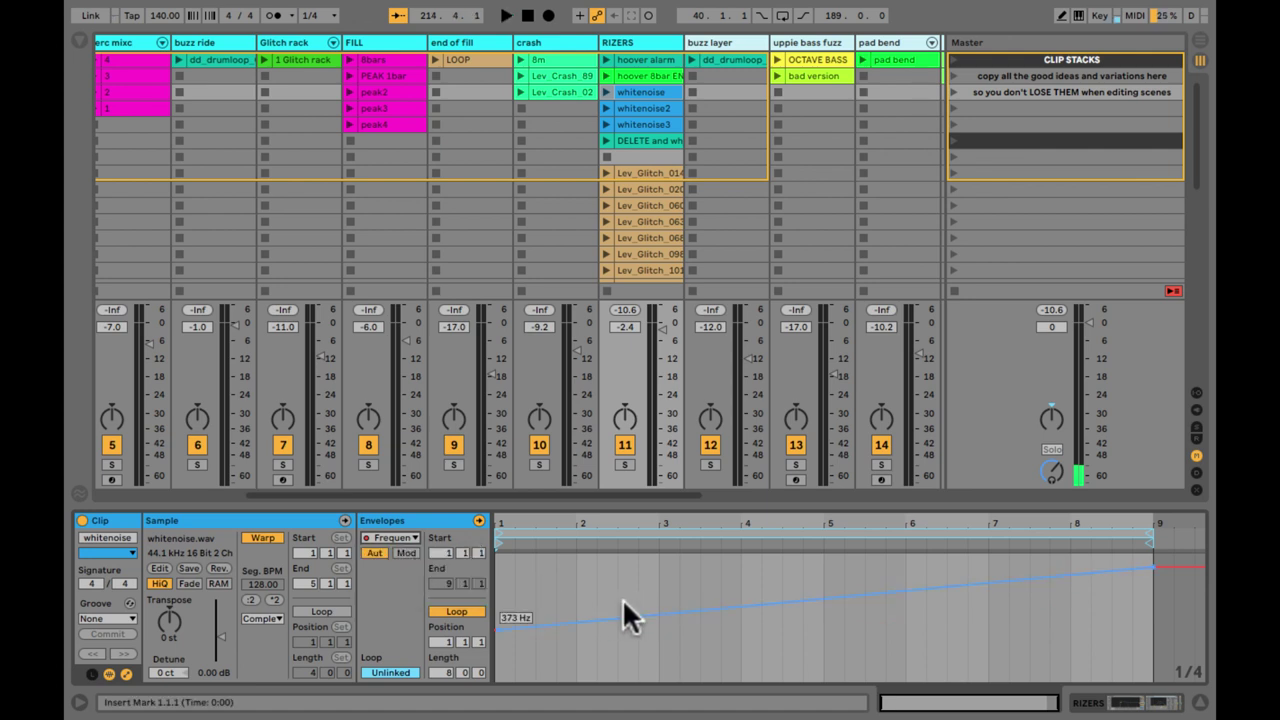
Relaunch the whitenoise clip, select its 8-bar envelope loop and check the sweep against the RIZERS devices
key(space)
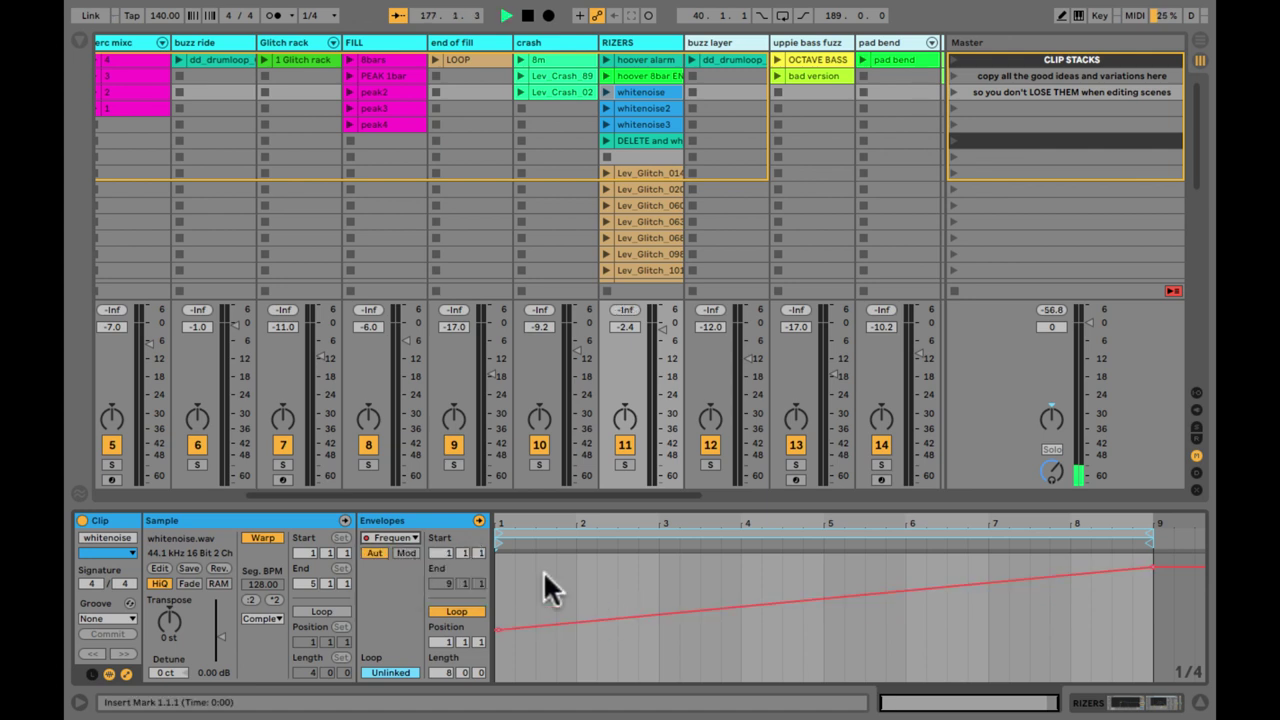
click(604, 91)
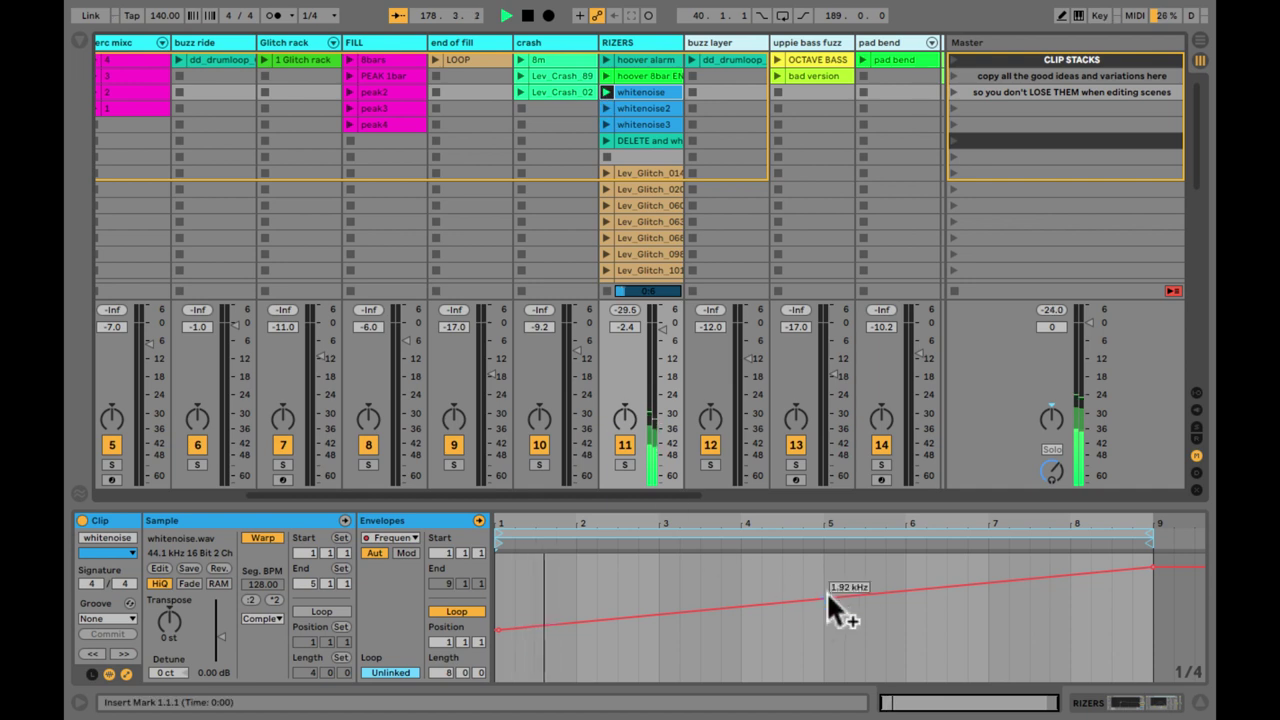
click(834, 530)
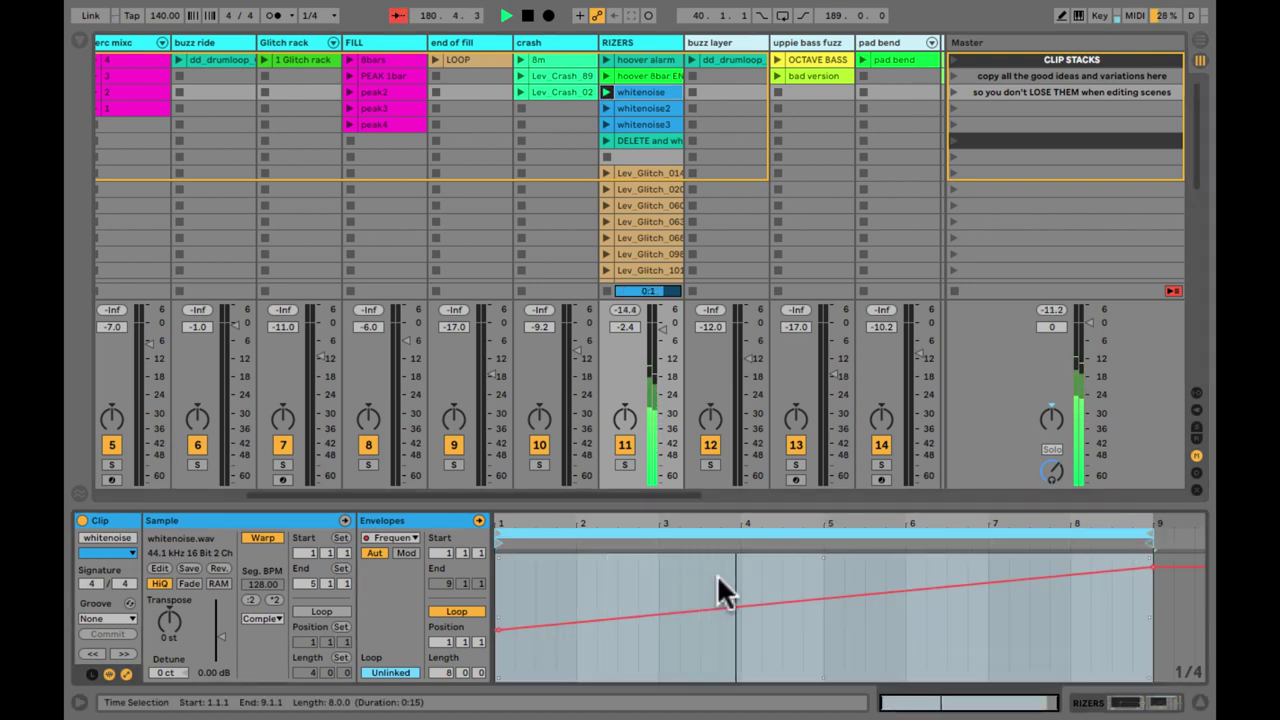
key(shift+Tab)
key(shift+Tab)
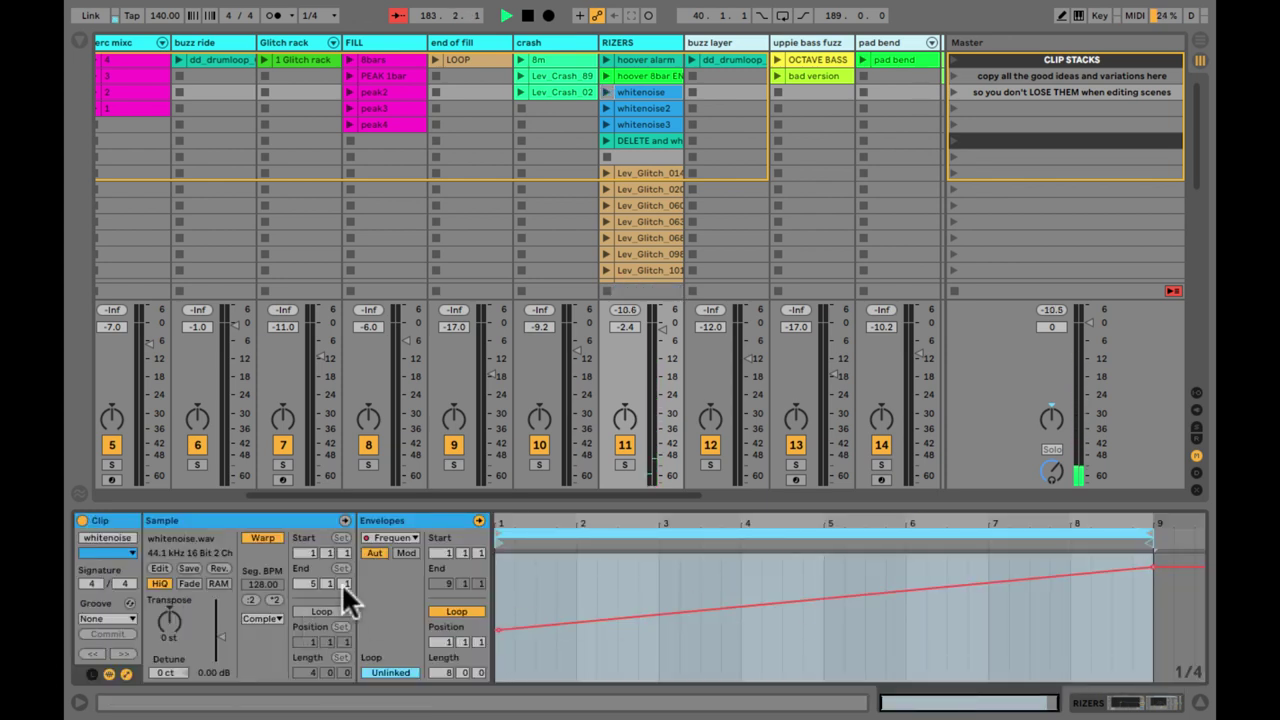
Turn on the whitenoise clip's sample loop and relaunch it to hear the whole 8-bar filter sweep
click(126, 674)
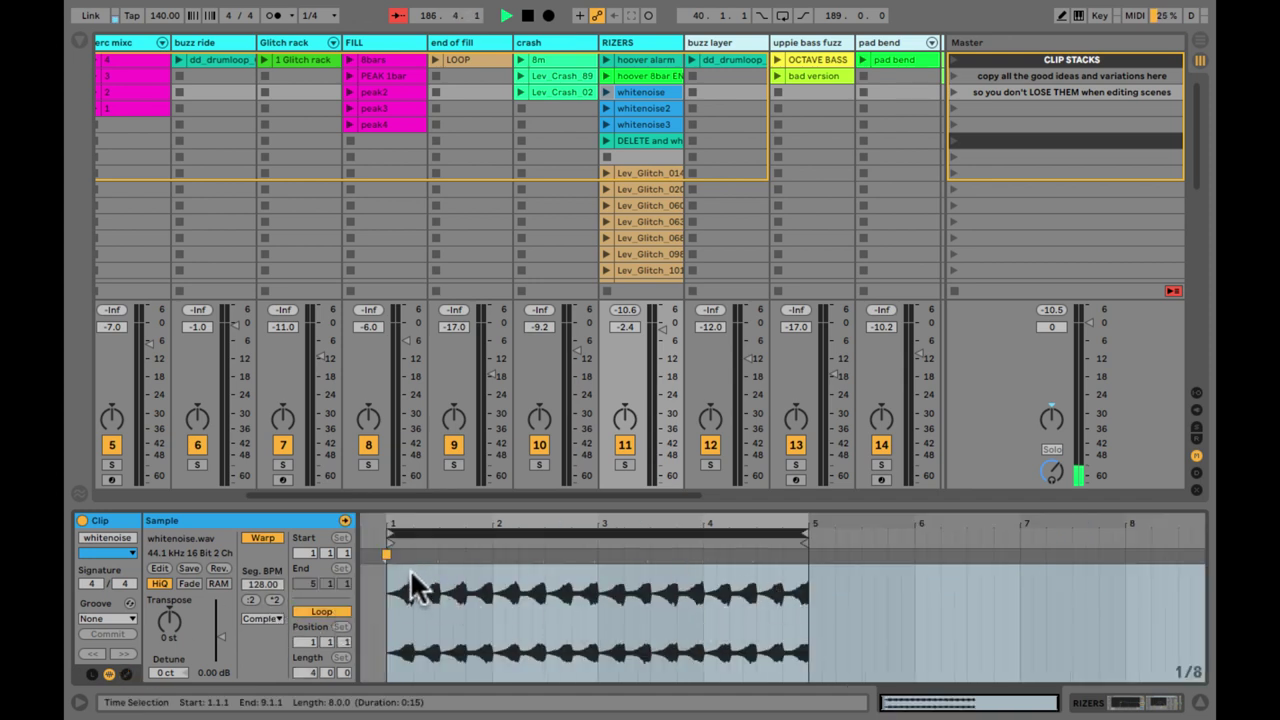
click(126, 674)
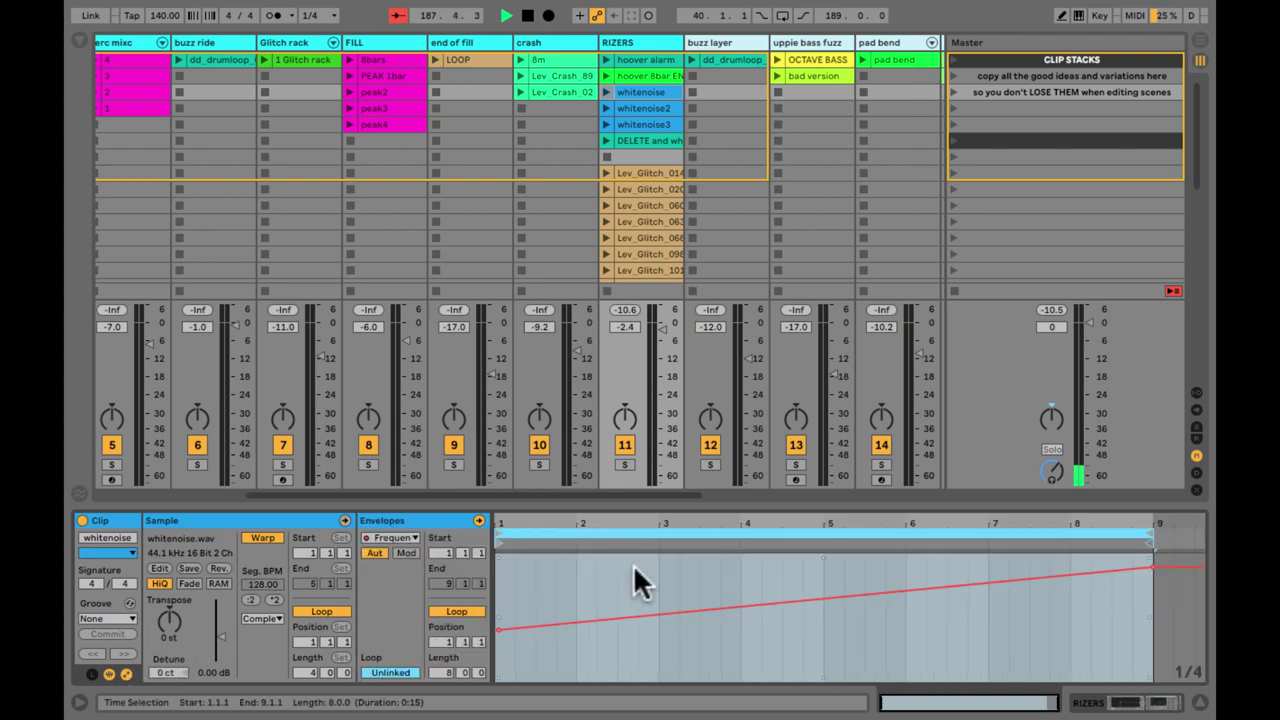
click(606, 92)
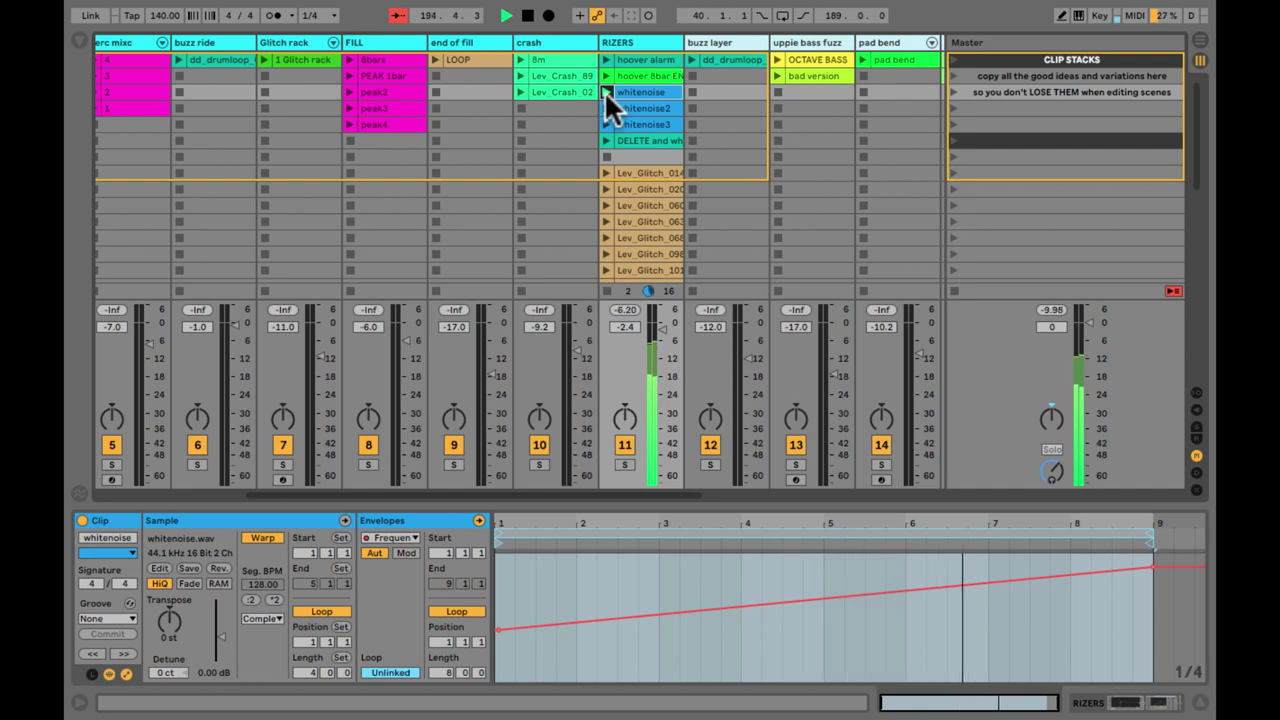
Launch the KEEP QNT'd clip in KICK to hear it with the whitenoise riser, and stop playback
scroll(196, 91, left, 5)
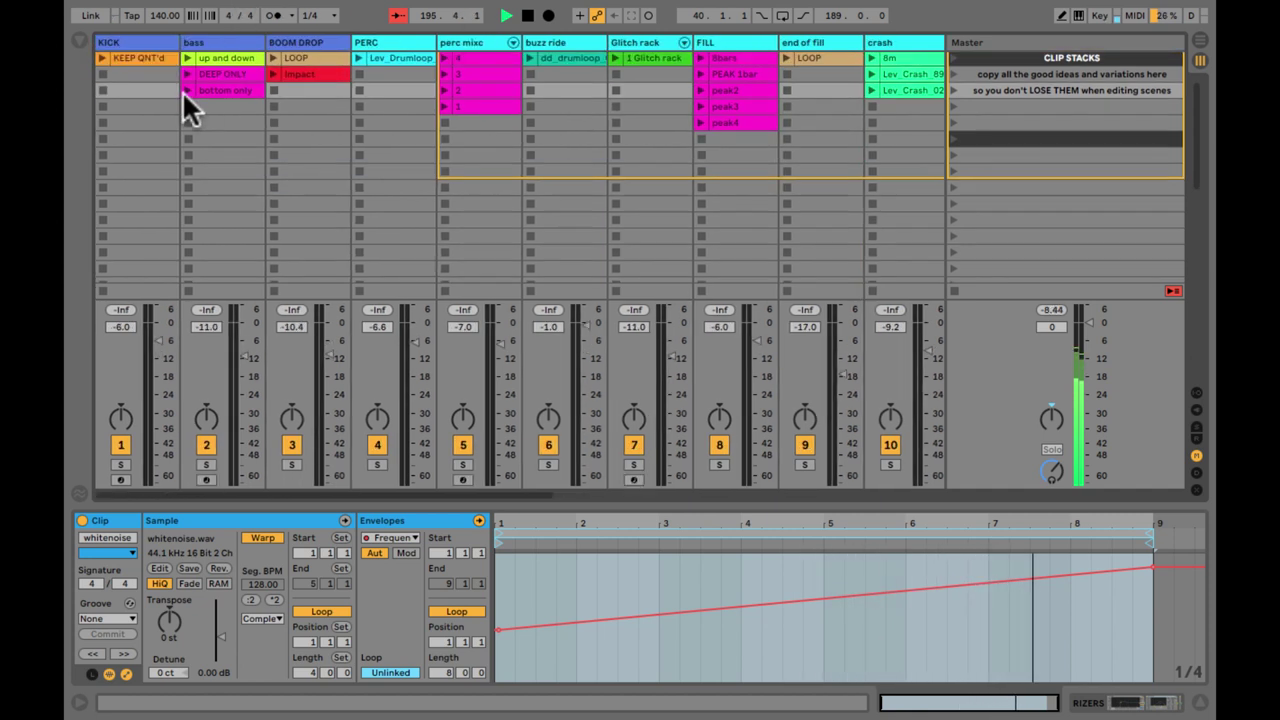
click(100, 57)
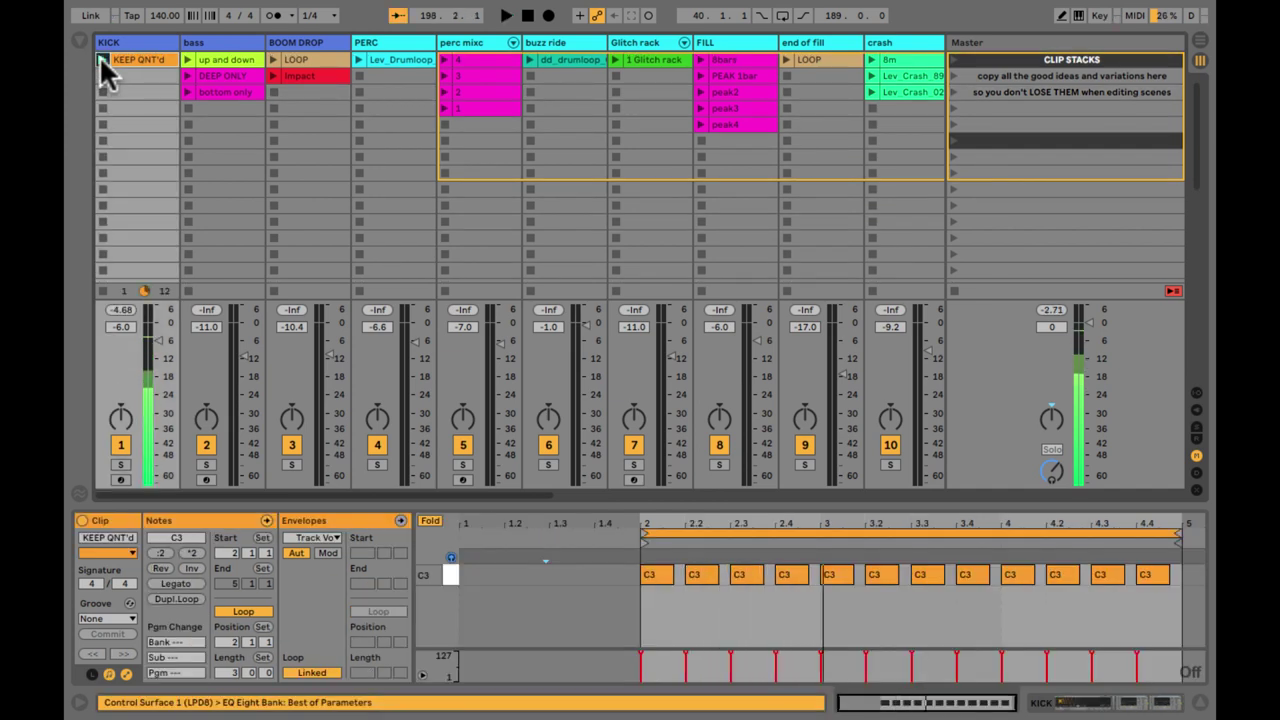
scroll(568, 248, right, 10)
scroll(568, 248, left, 5)
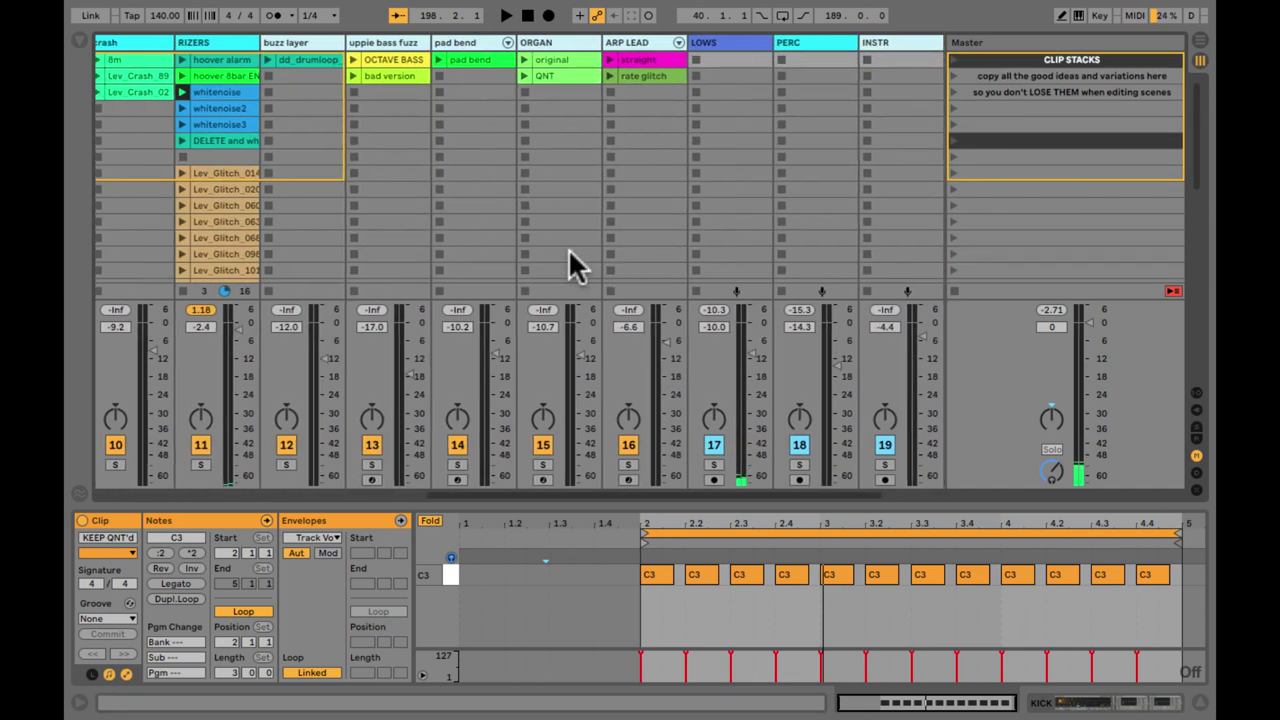
Hide the whitenoise clip's envelopes, examine its waveform up close and select the first sixteenth note of bar 2
click(392, 89)
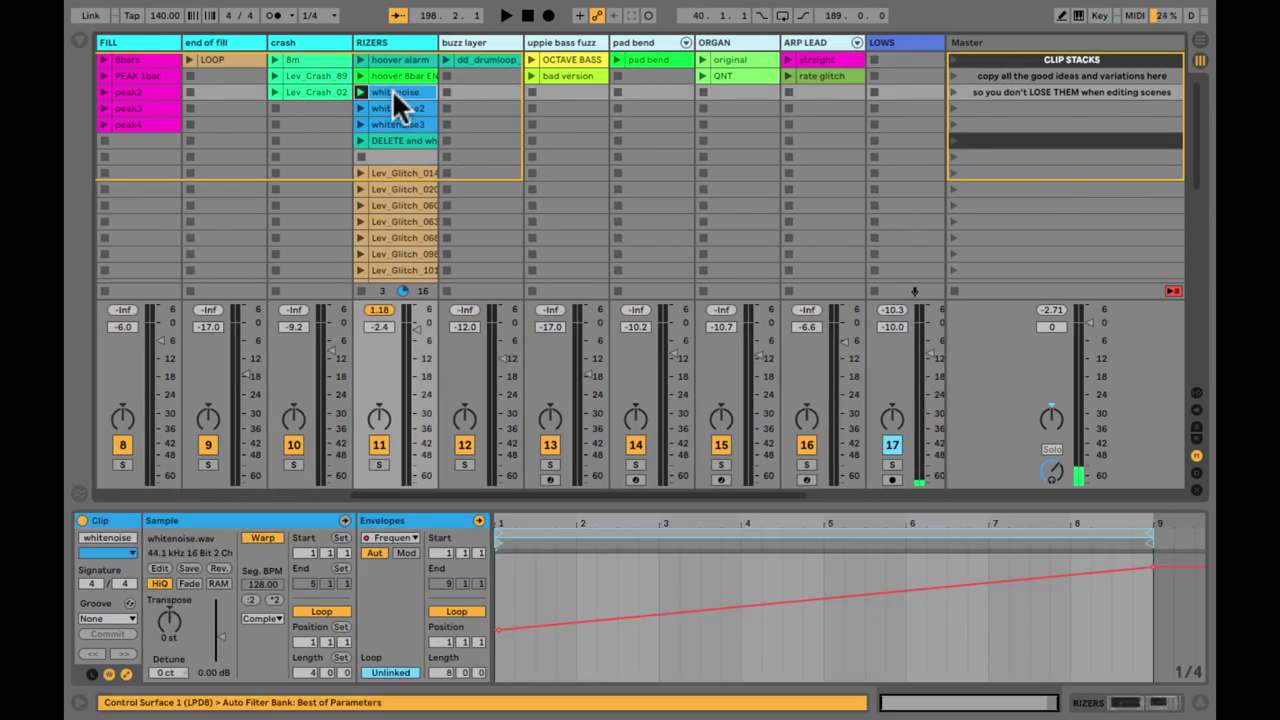
click(126, 674)
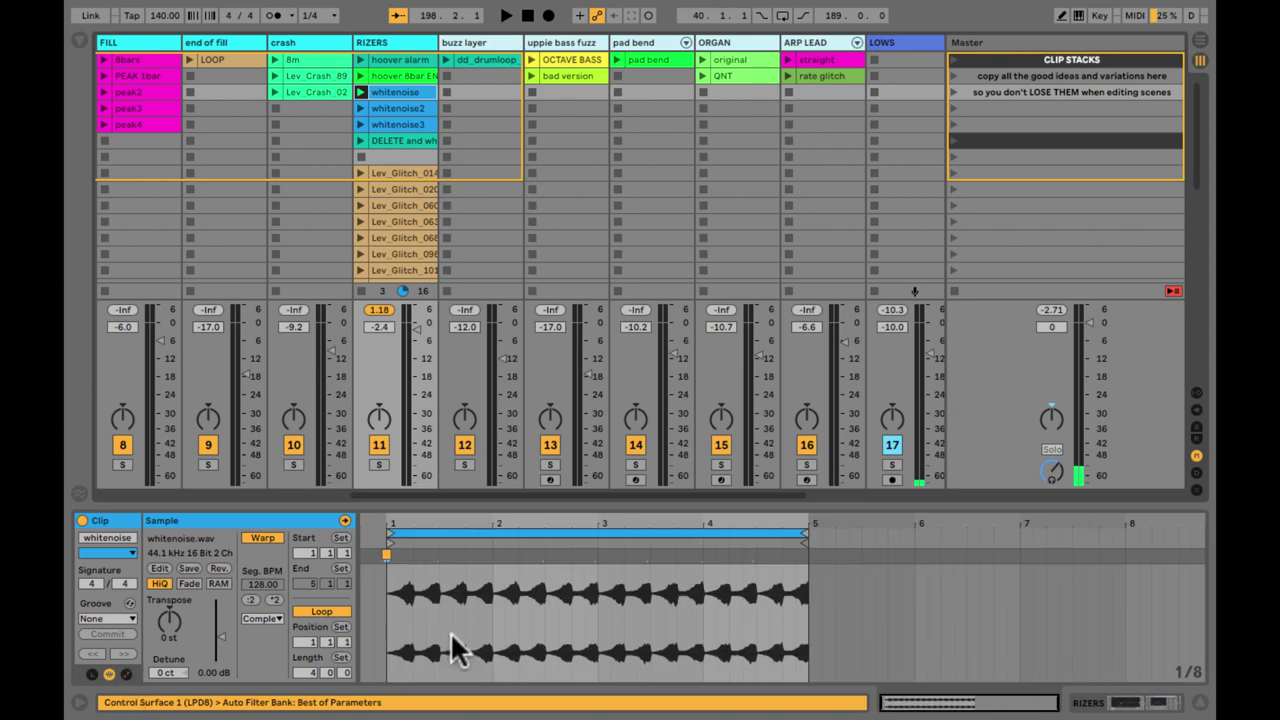
click(435, 550)
drag(447, 522, 557, 578)
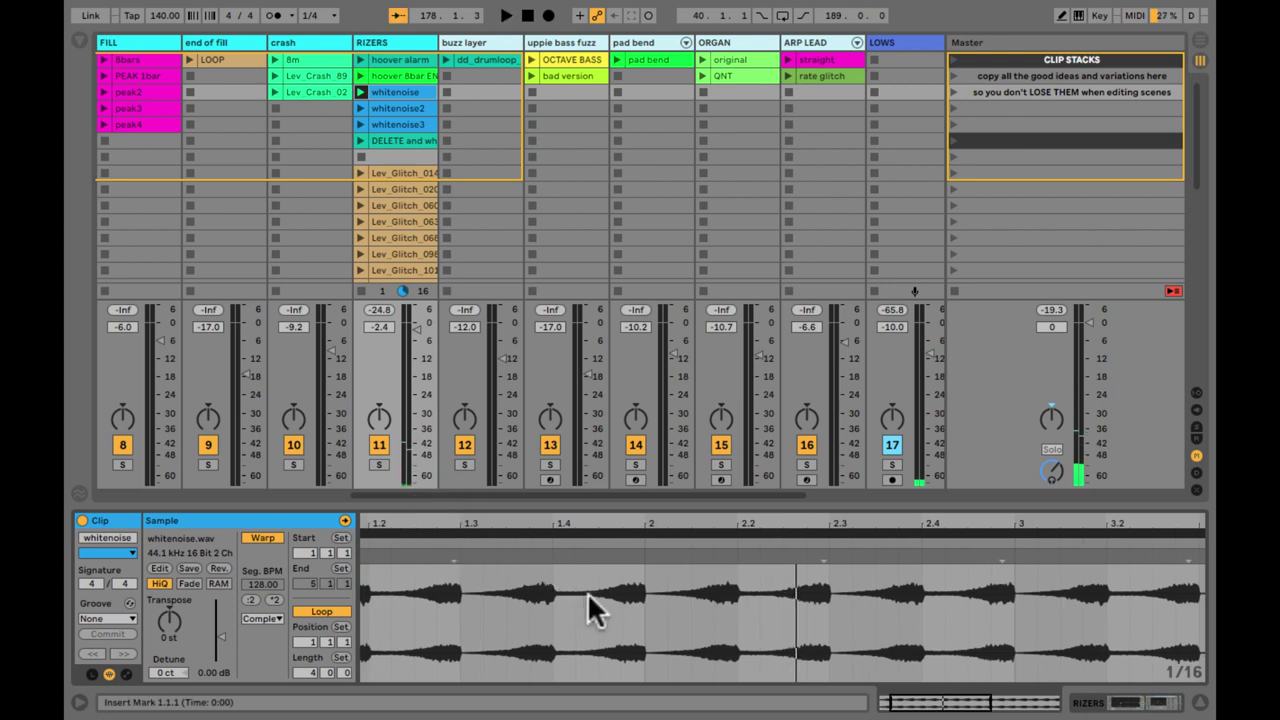
scroll(587, 605, right, 2)
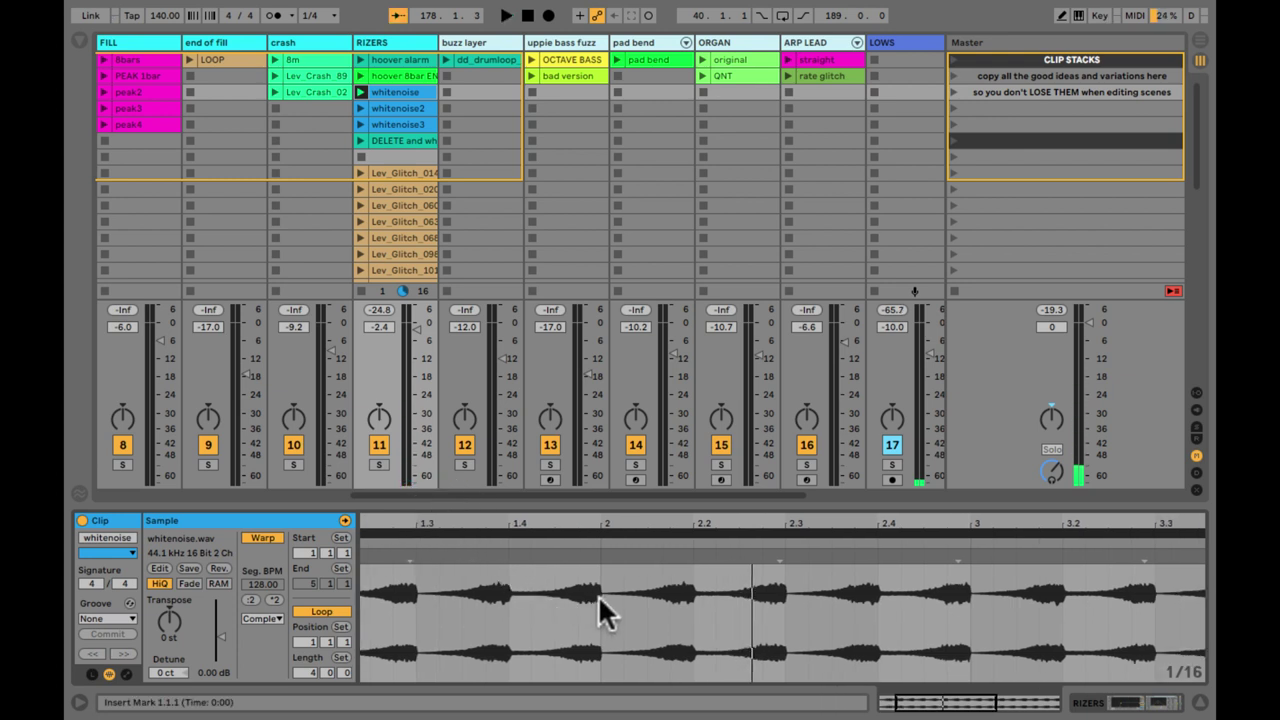
drag(601, 589, 624, 597)
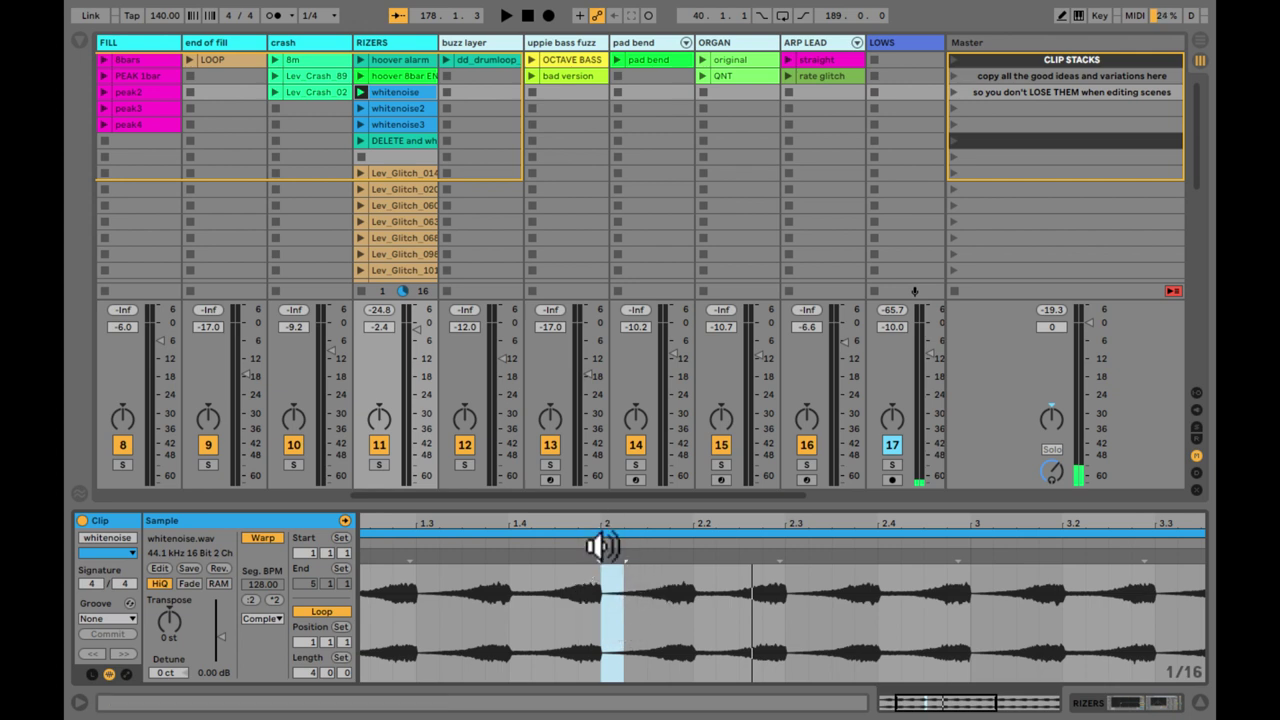
Place the insert mark at the start of bar 2 in the whitenoise sample and compare the clip with the RIZERS Auto Filter settings
click(600, 586)
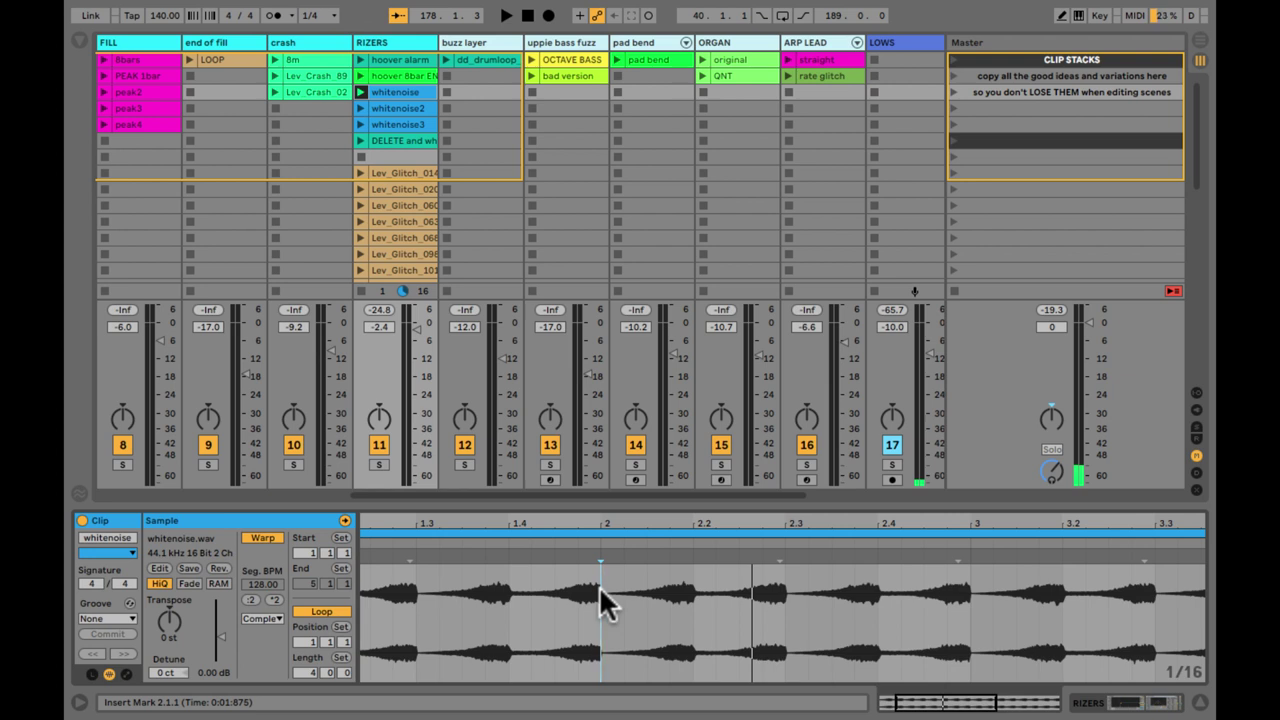
drag(605, 526, 607, 523)
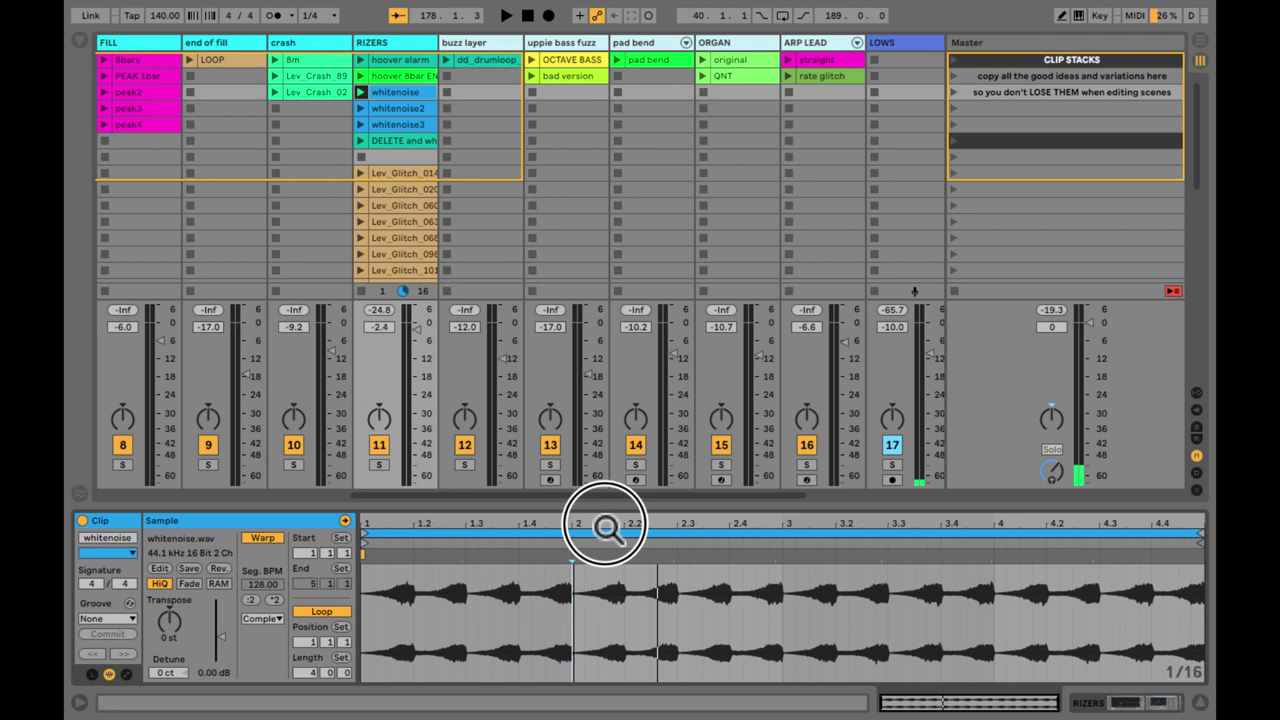
key(shift+Tab)
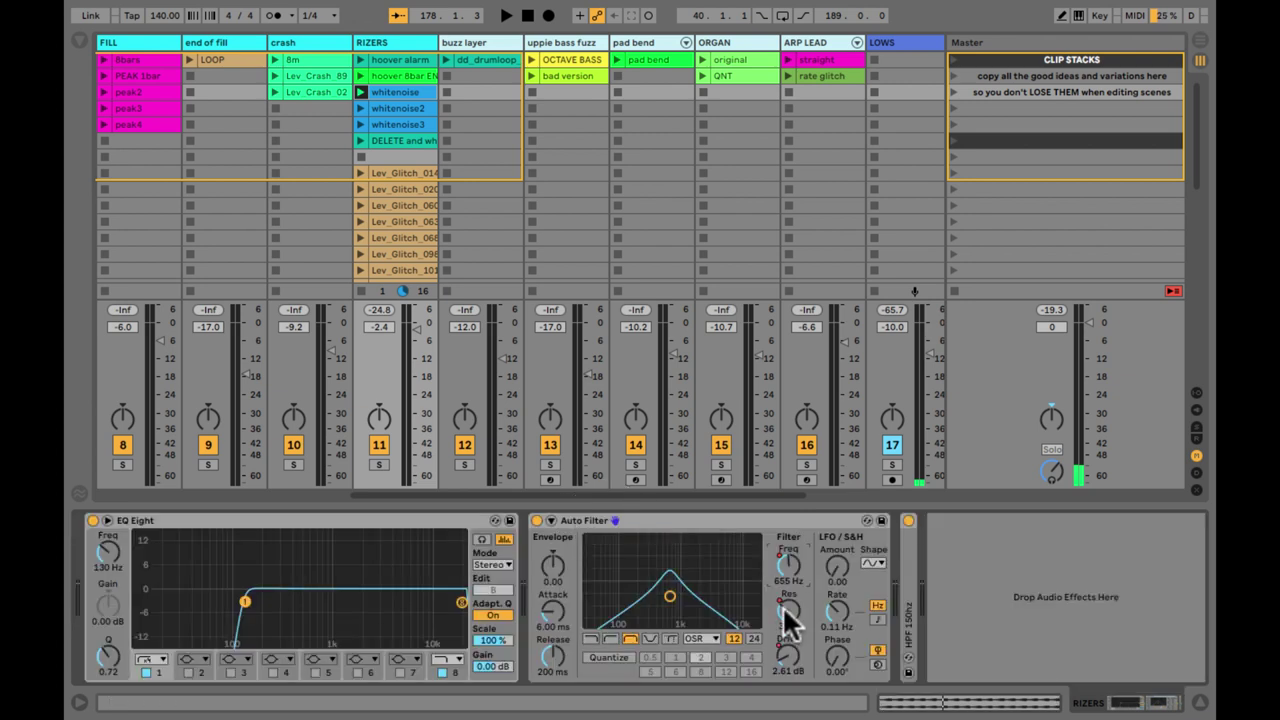
key(shift+Tab)
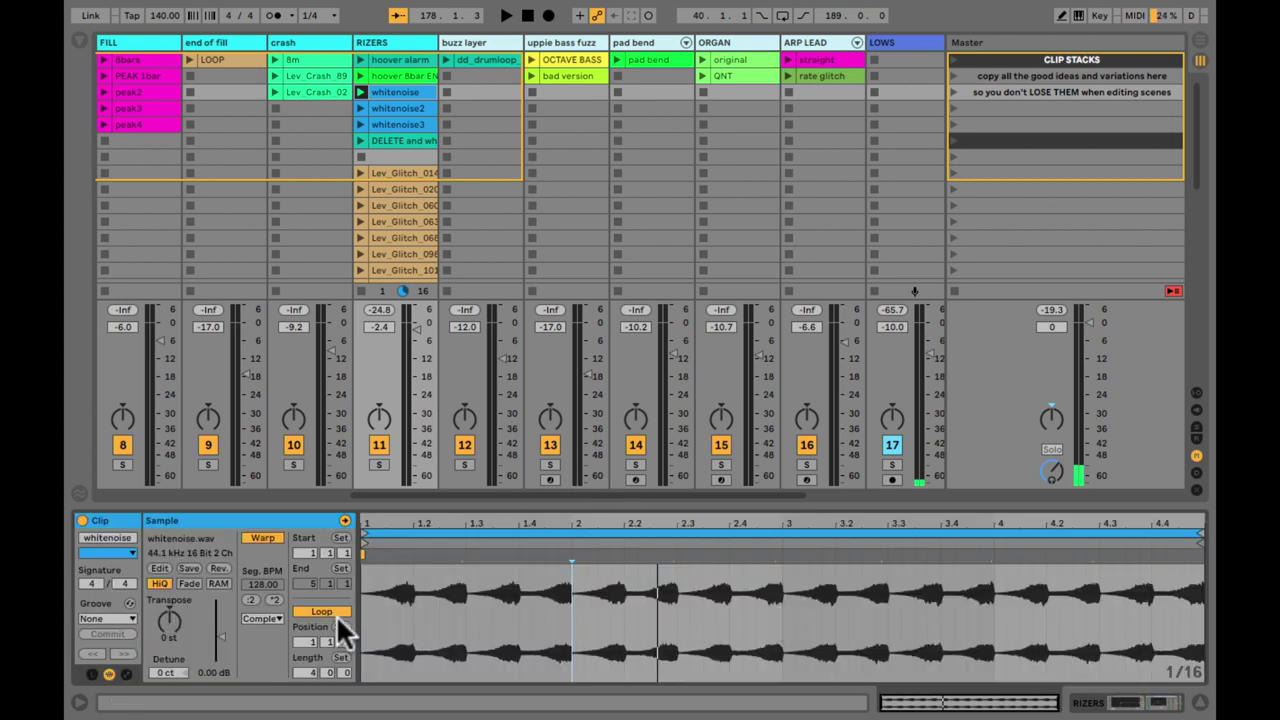
key(shift+Tab)
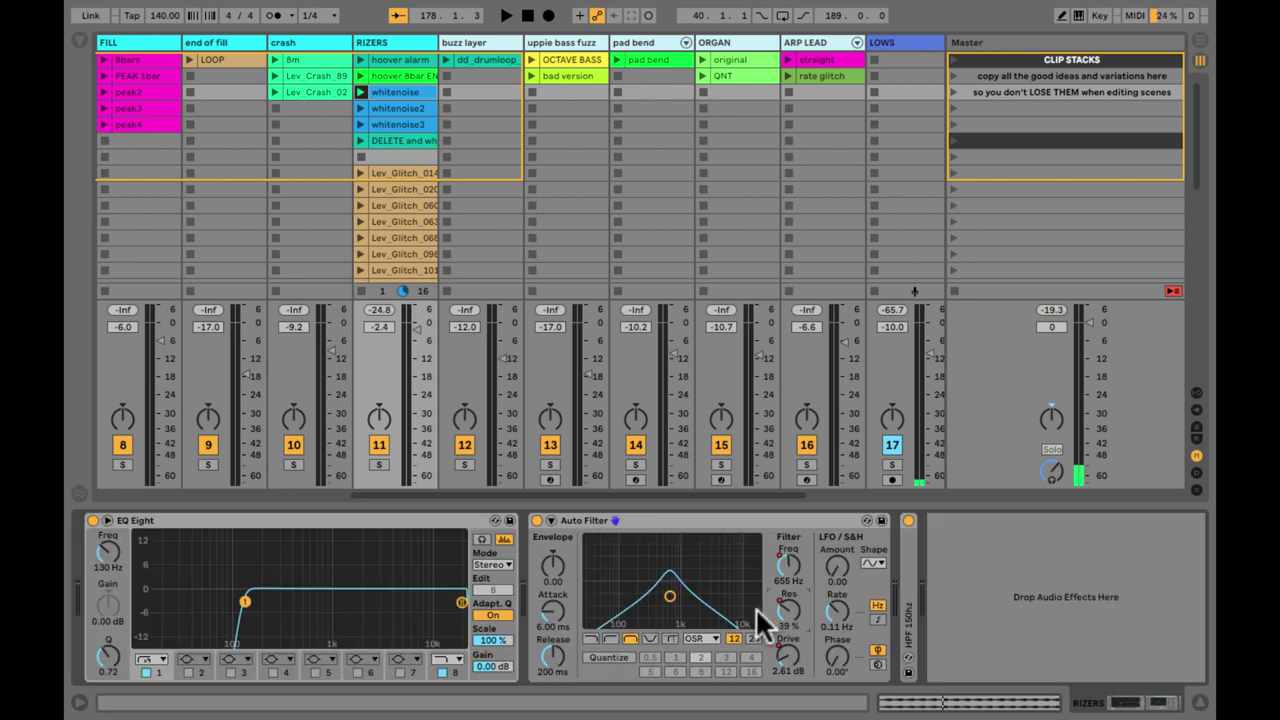
Override the Auto Filter's resonance automation manually at 35% and show the whitenoise clip's Resonance envelope
click(790, 625)
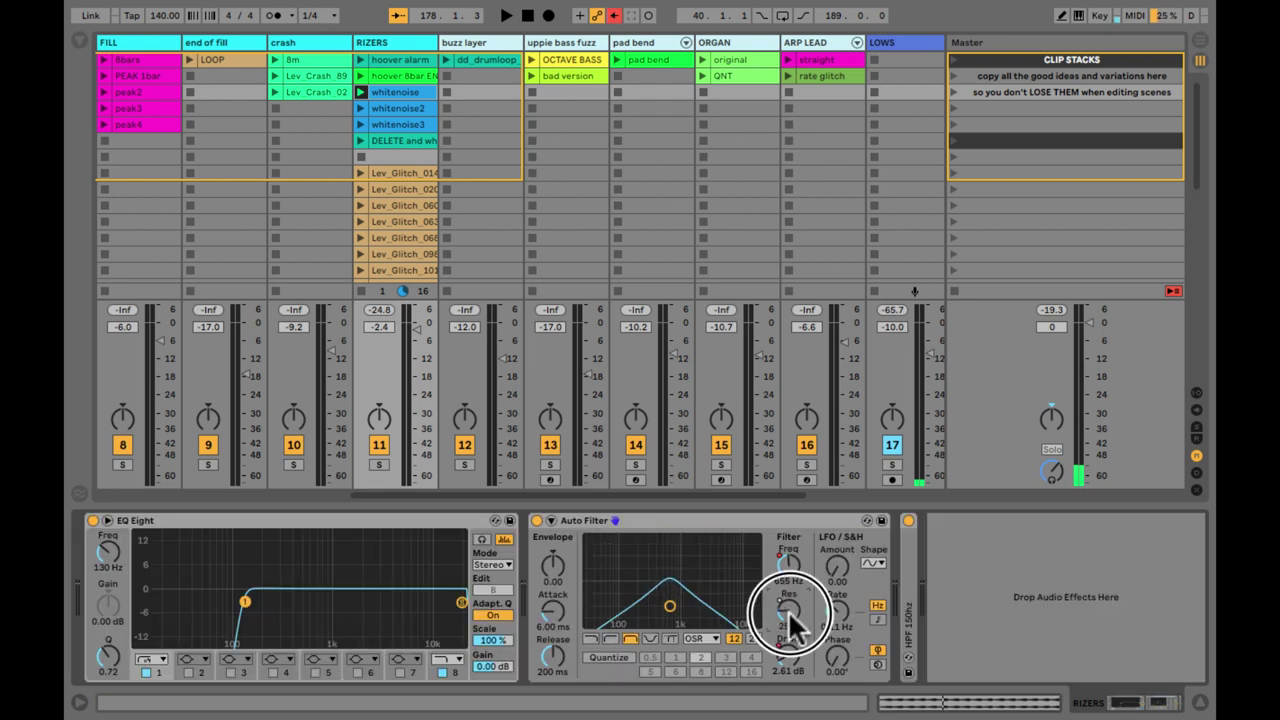
key(shift+Tab)
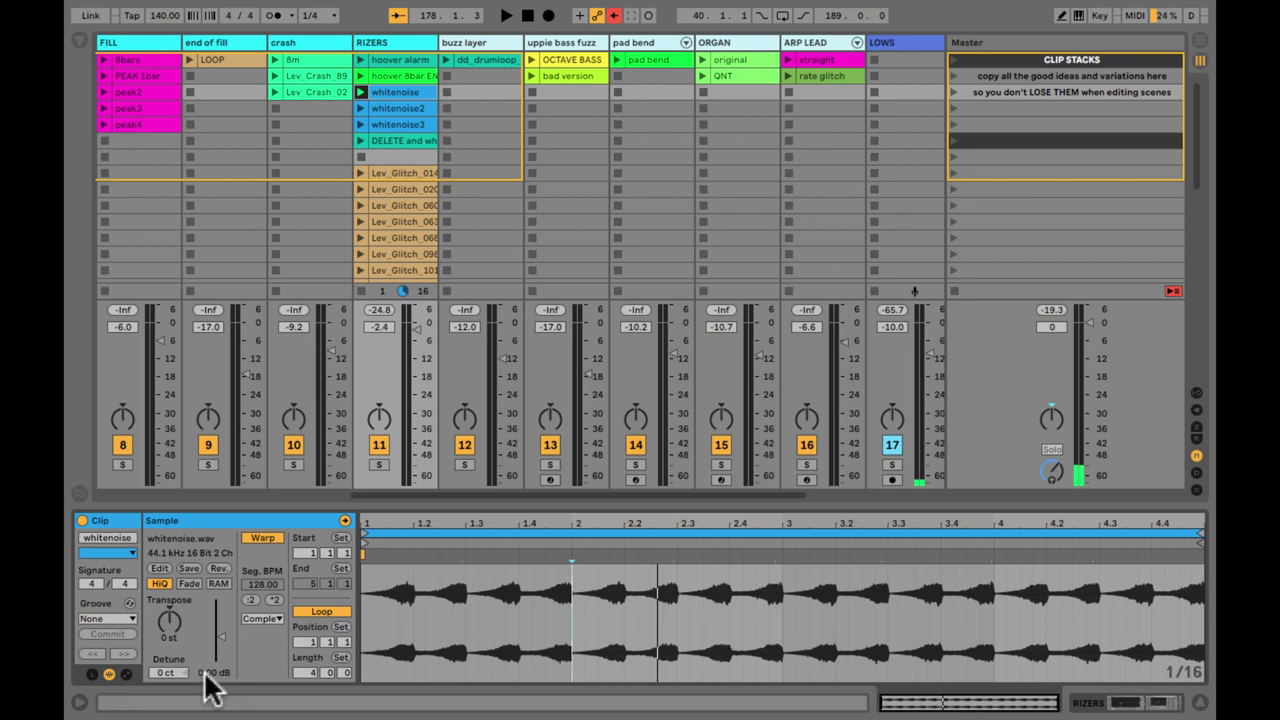
click(127, 674)
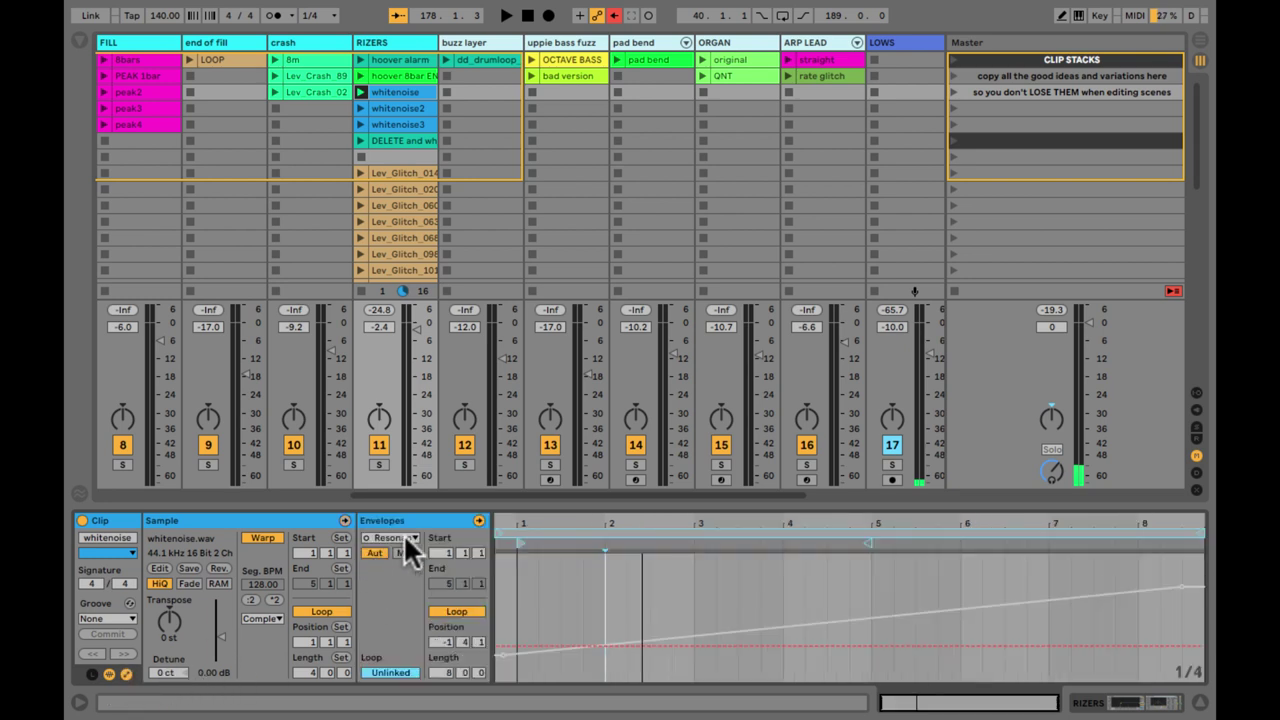
click(405, 537)
click(404, 564)
Play the whitenoise clip with its resonance automation overridden, comparing the Auto Filter with the clip envelope, and stop playback
key(space)
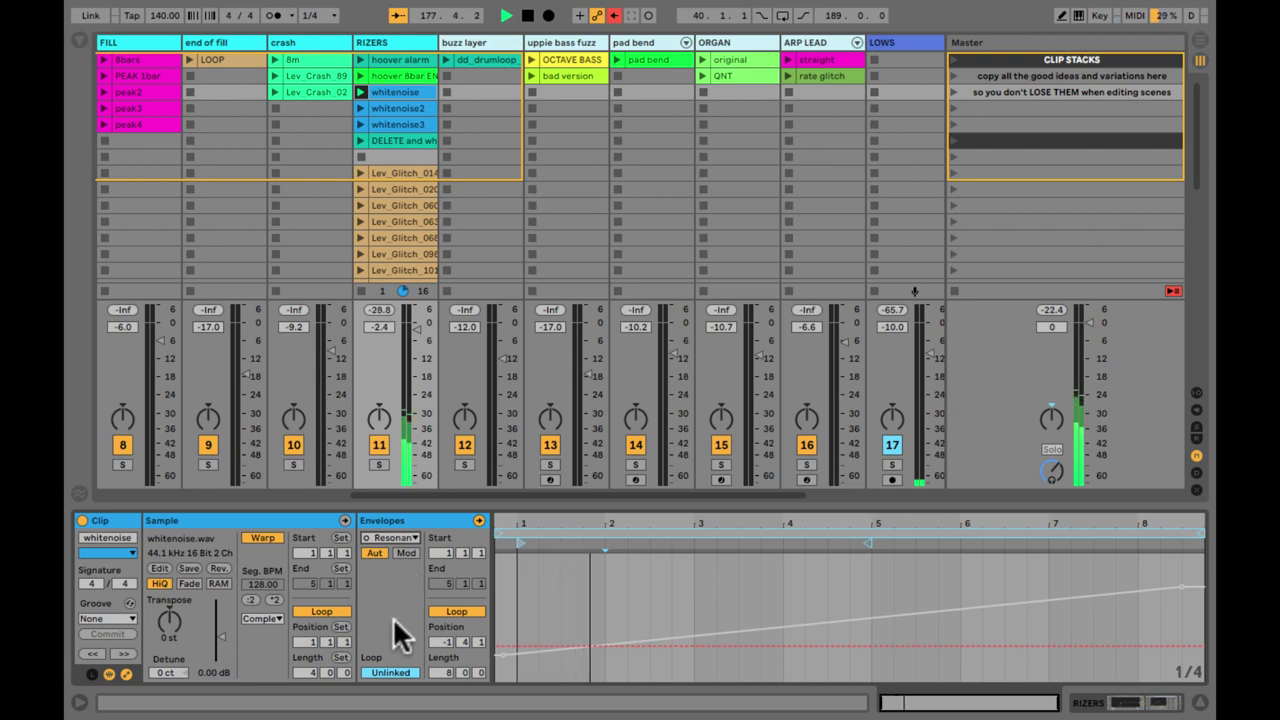
key(shift+Tab)
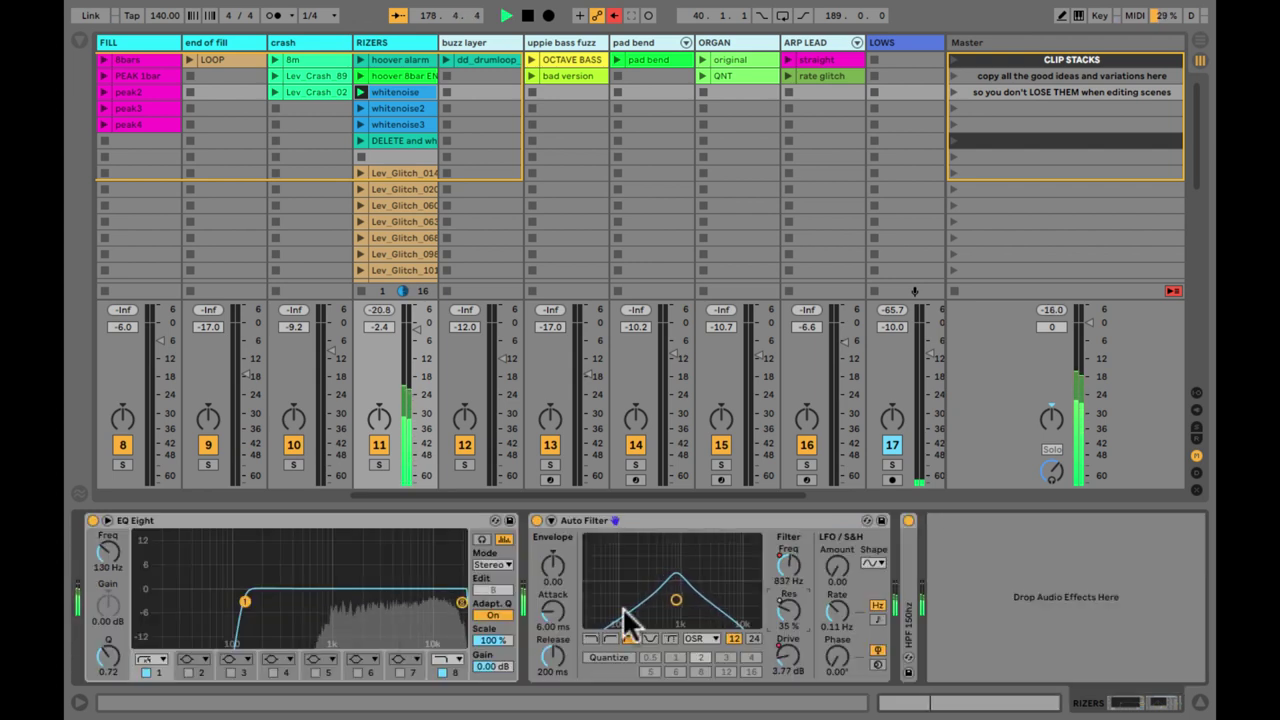
key(shift+Tab)
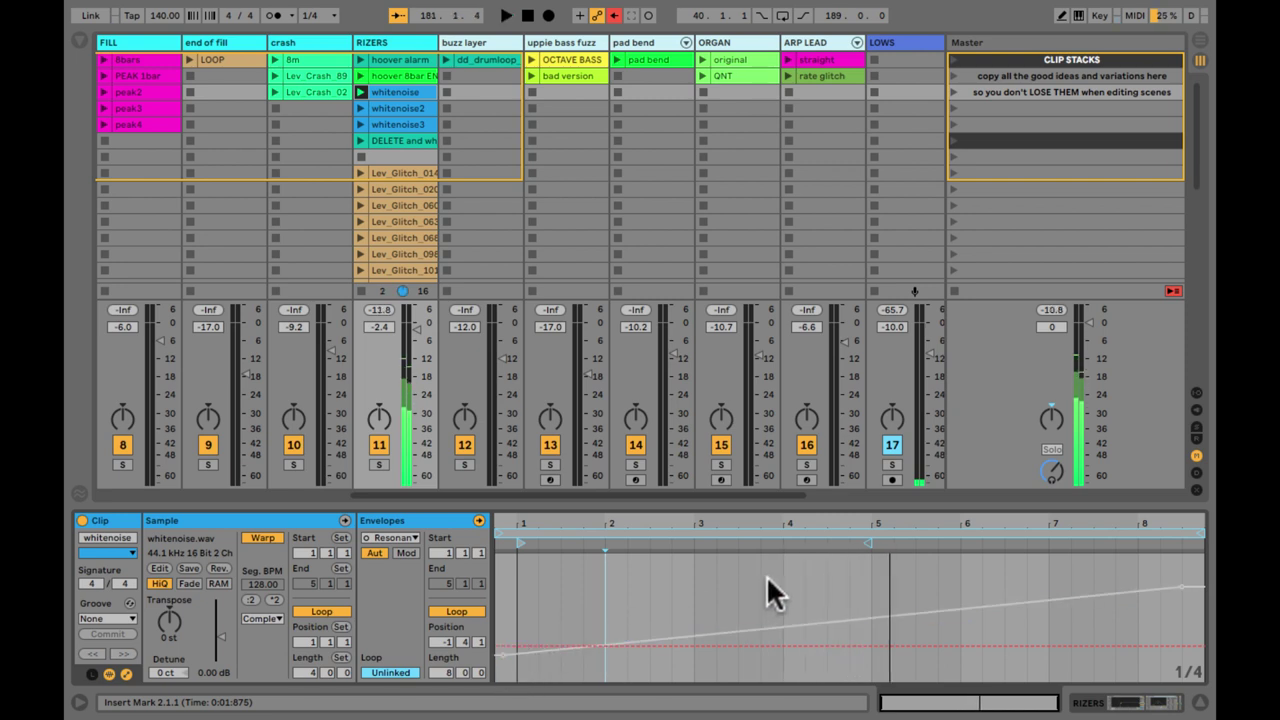
Override the Auto Filter's Drive automation by hand and show the whitenoise clip's Drive envelope
key(shift+Tab)
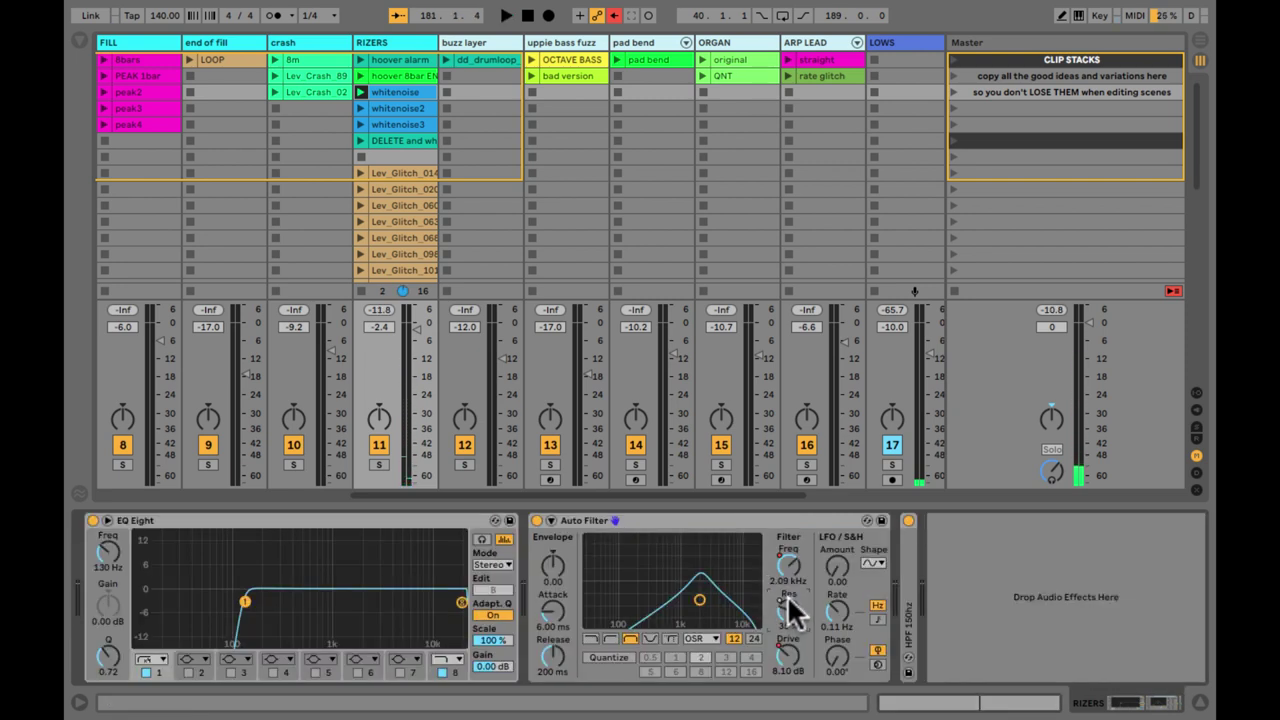
drag(787, 560, 777, 663)
key(shift+Tab)
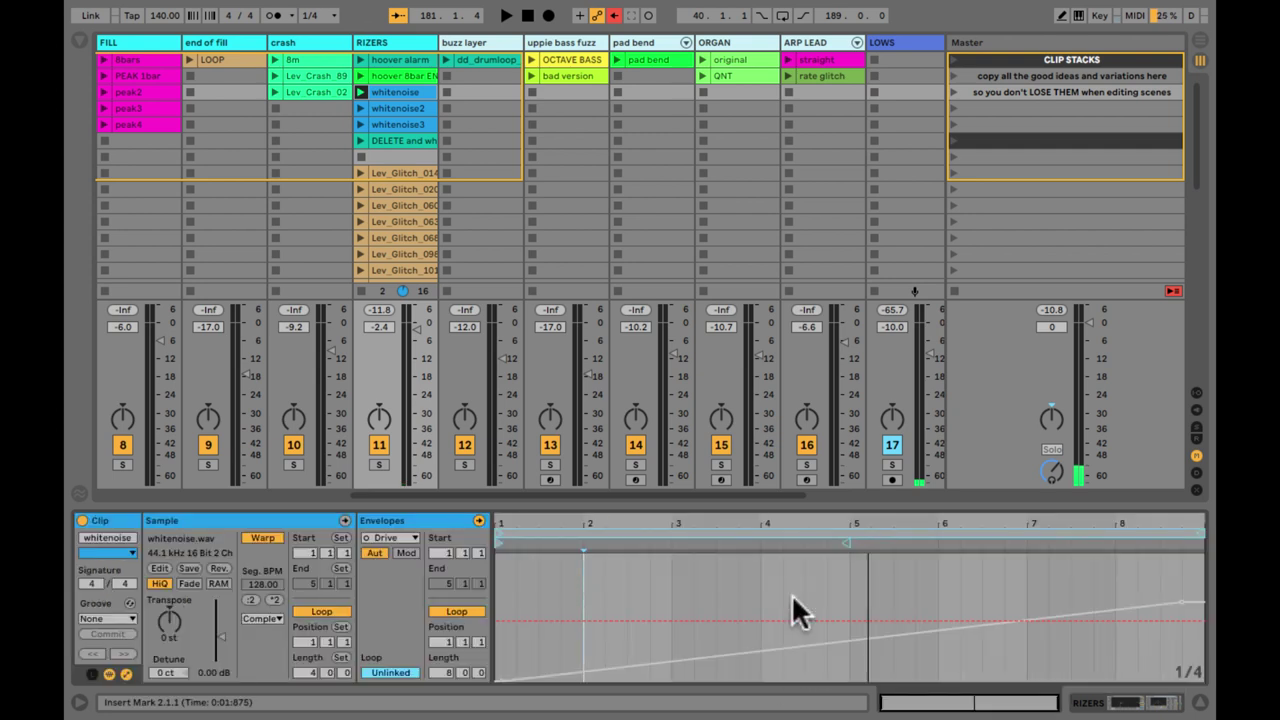
Play the whitenoise clip with Drive automation overridden, check the RIZERS devices against the envelope and stop playback
key(space)
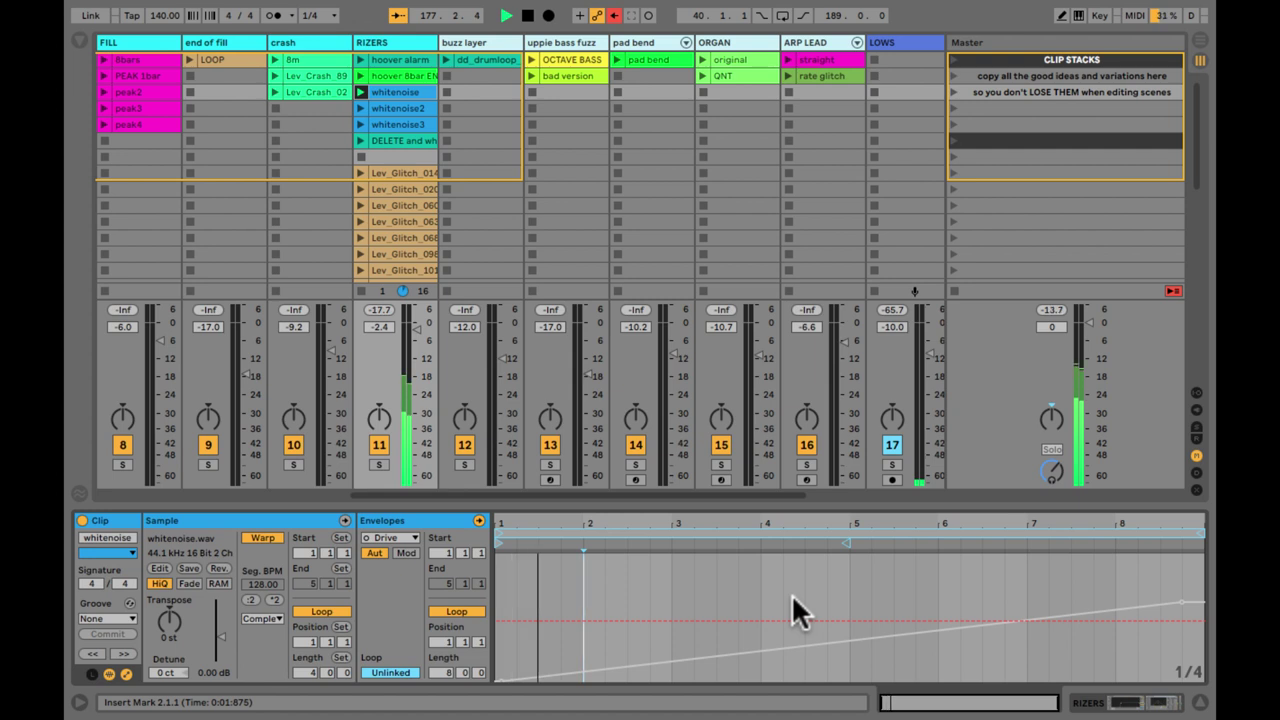
key(shift+Tab)
key(shift+Tab)
key(space)
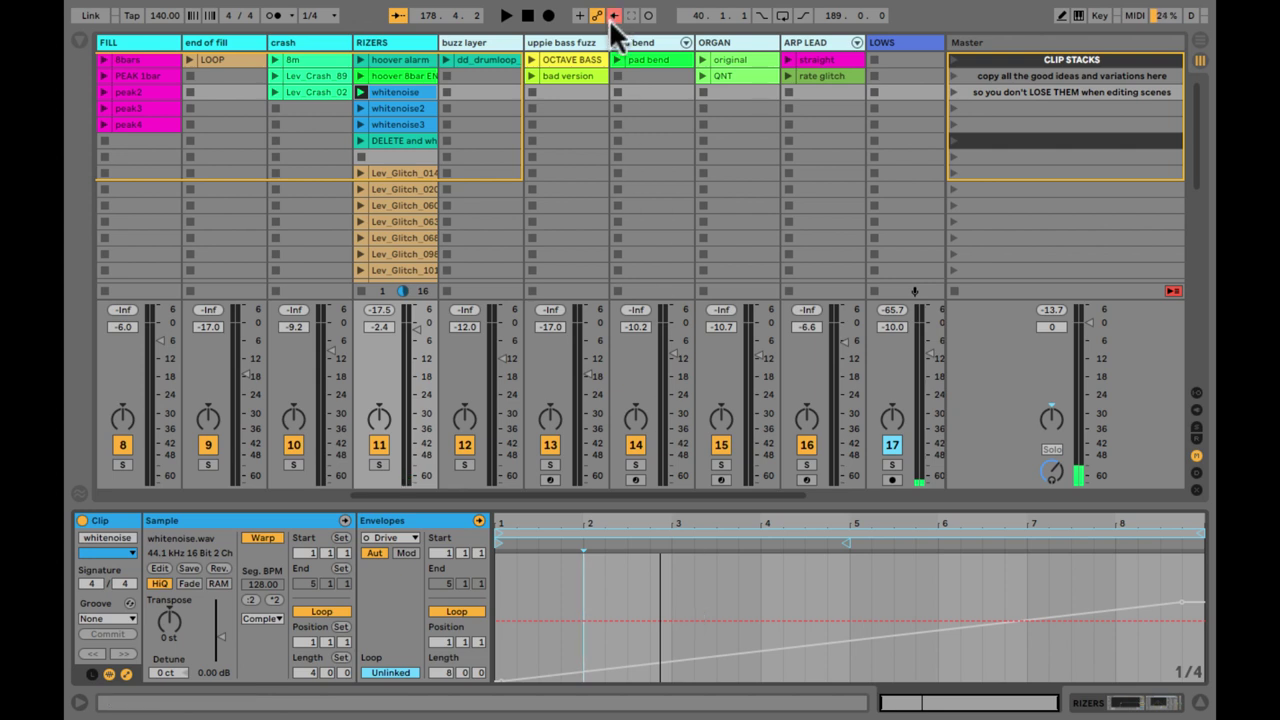
Read the built-in help for Re-Enable Automation, hide the help and re-enable the overridden automation
key(shift+question)
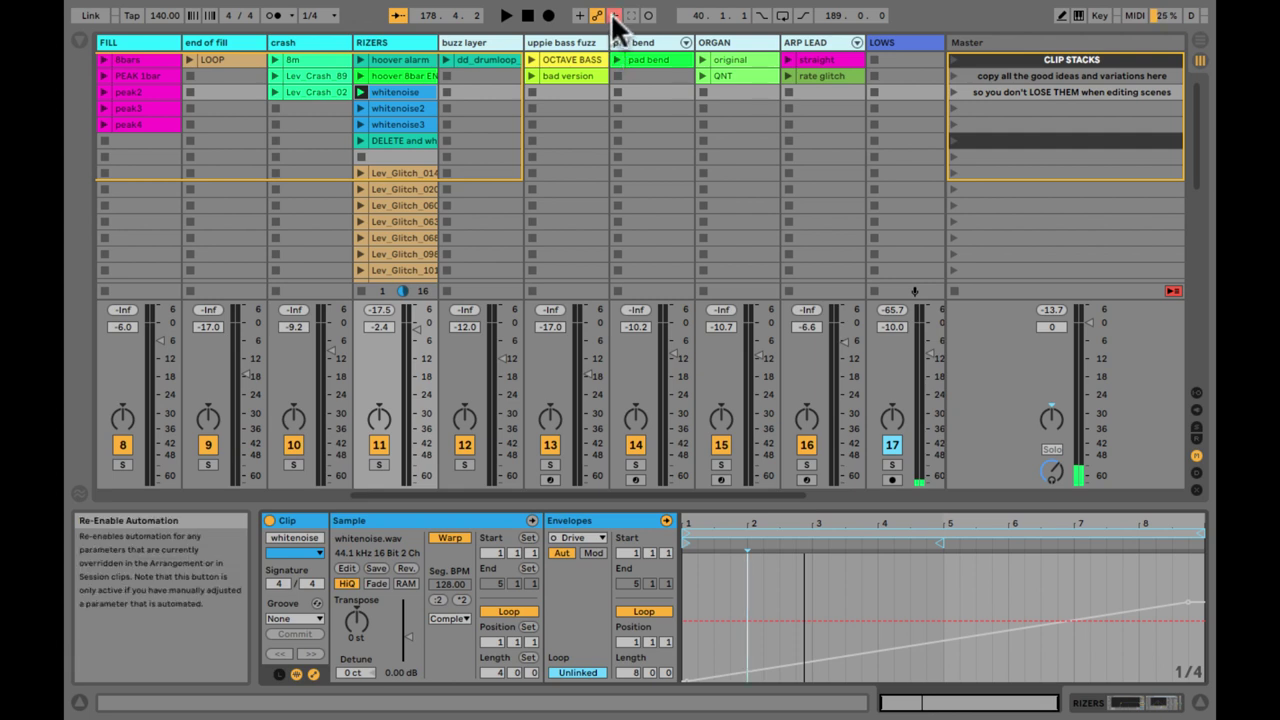
key(shift+question)
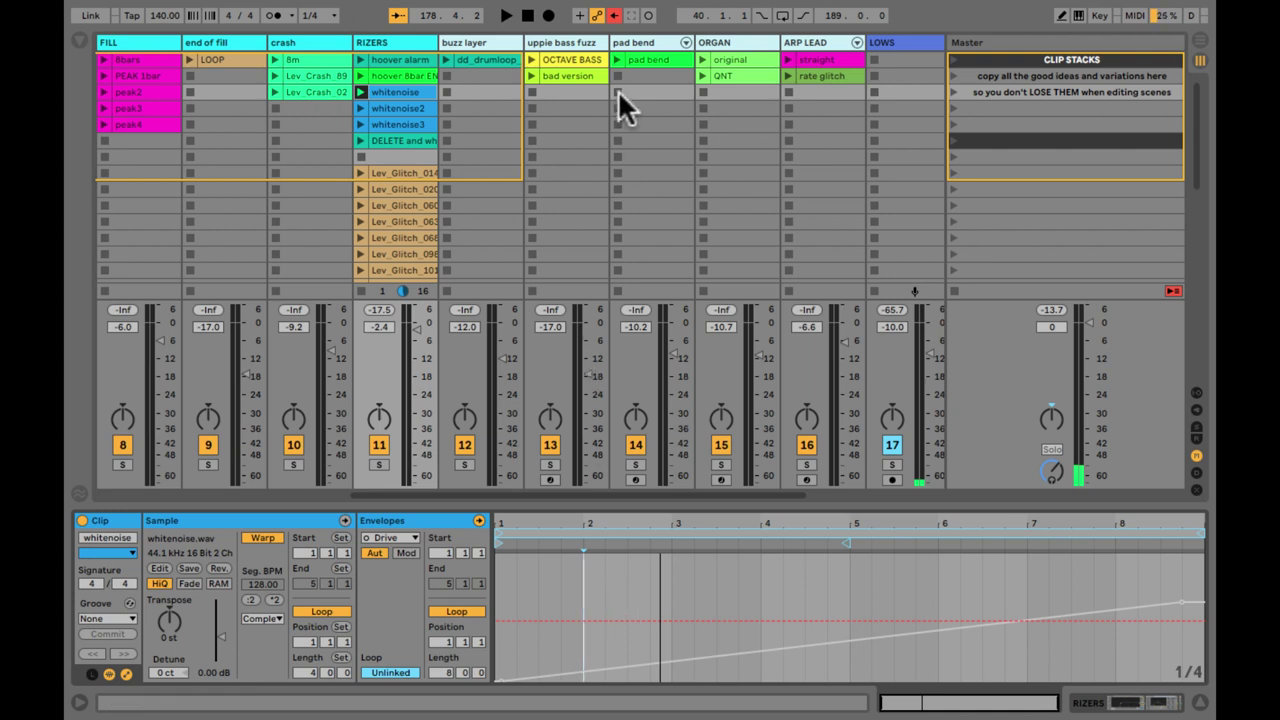
click(613, 16)
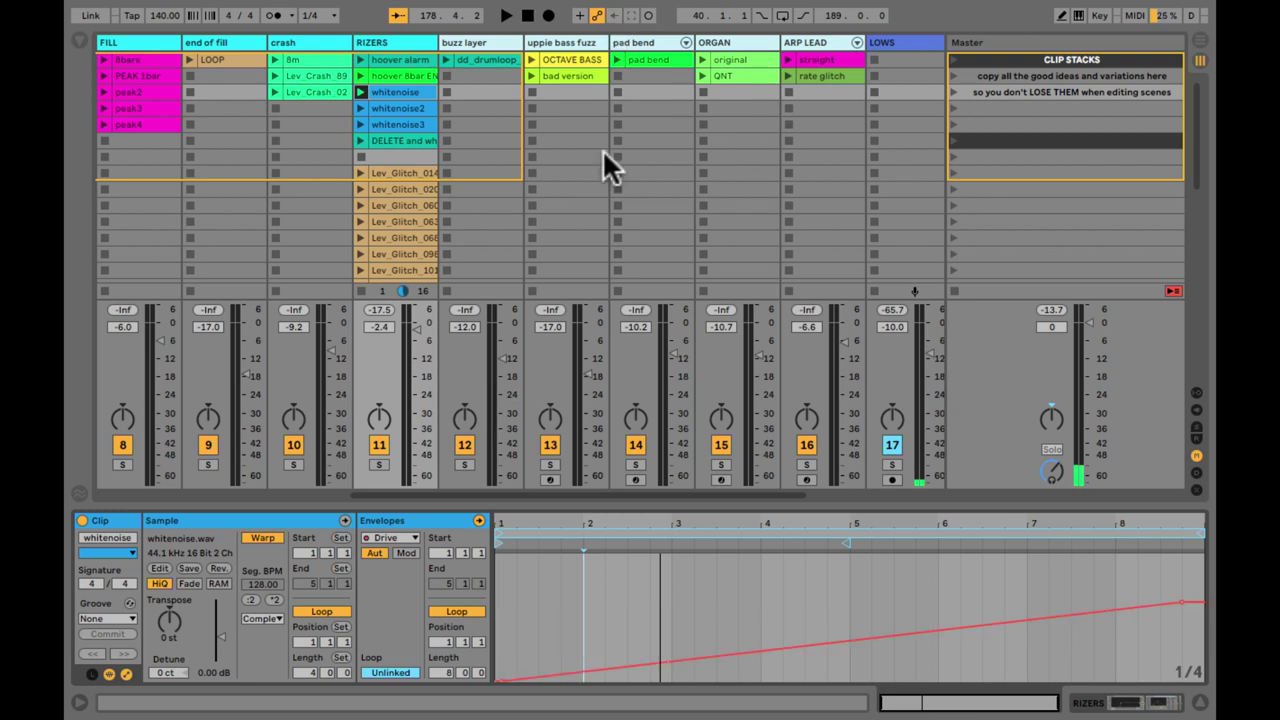
Check the restored Auto Filter automation, show the clip's Resonance envelope and insert a sine shape at bar 3
key(shift+Tab)
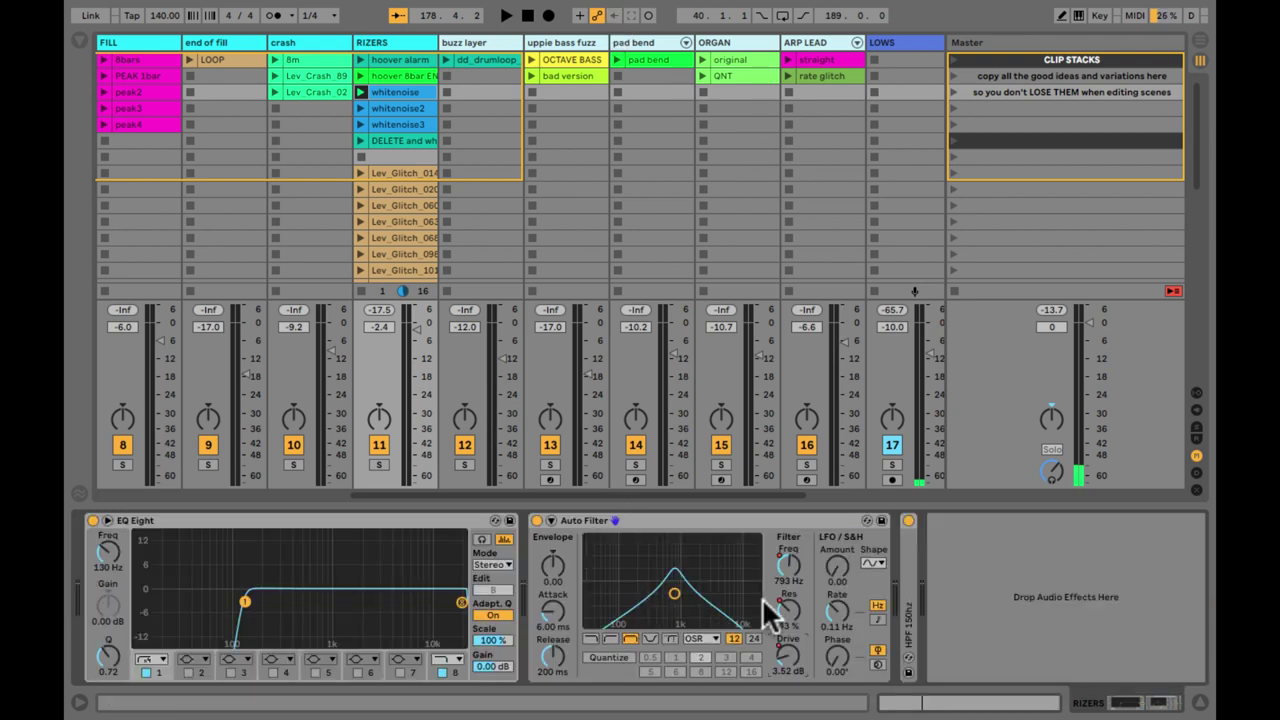
key(shift+Tab)
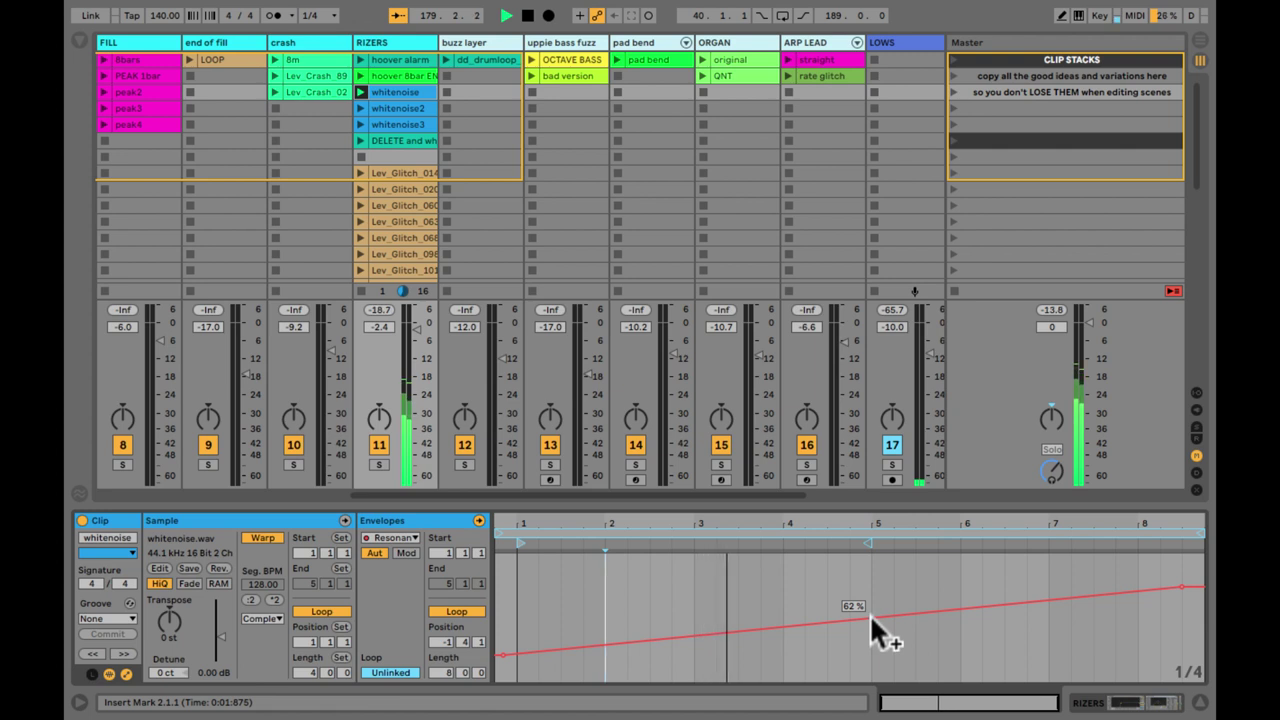
right_click(691, 630)
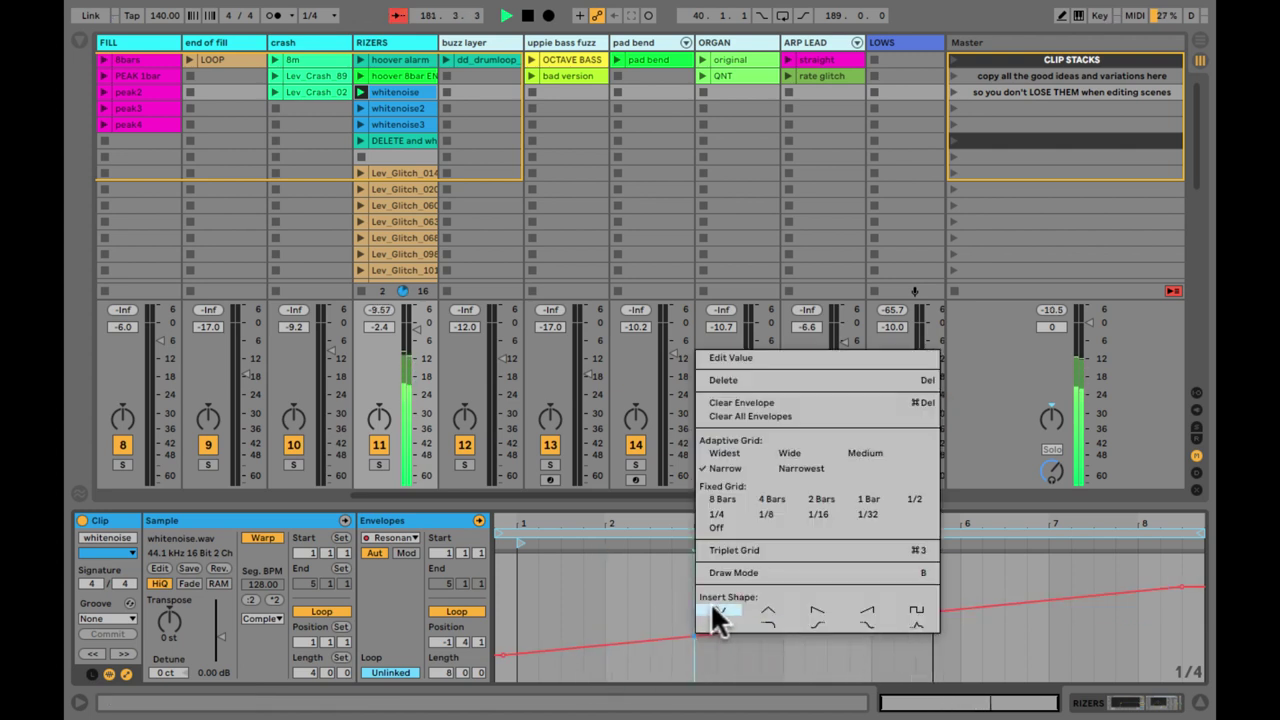
click(709, 604)
Reshape the inserted sine into a curve falling from bar 3 to a dip shortly after bar 4, and check the Auto Filter's response
click(717, 630)
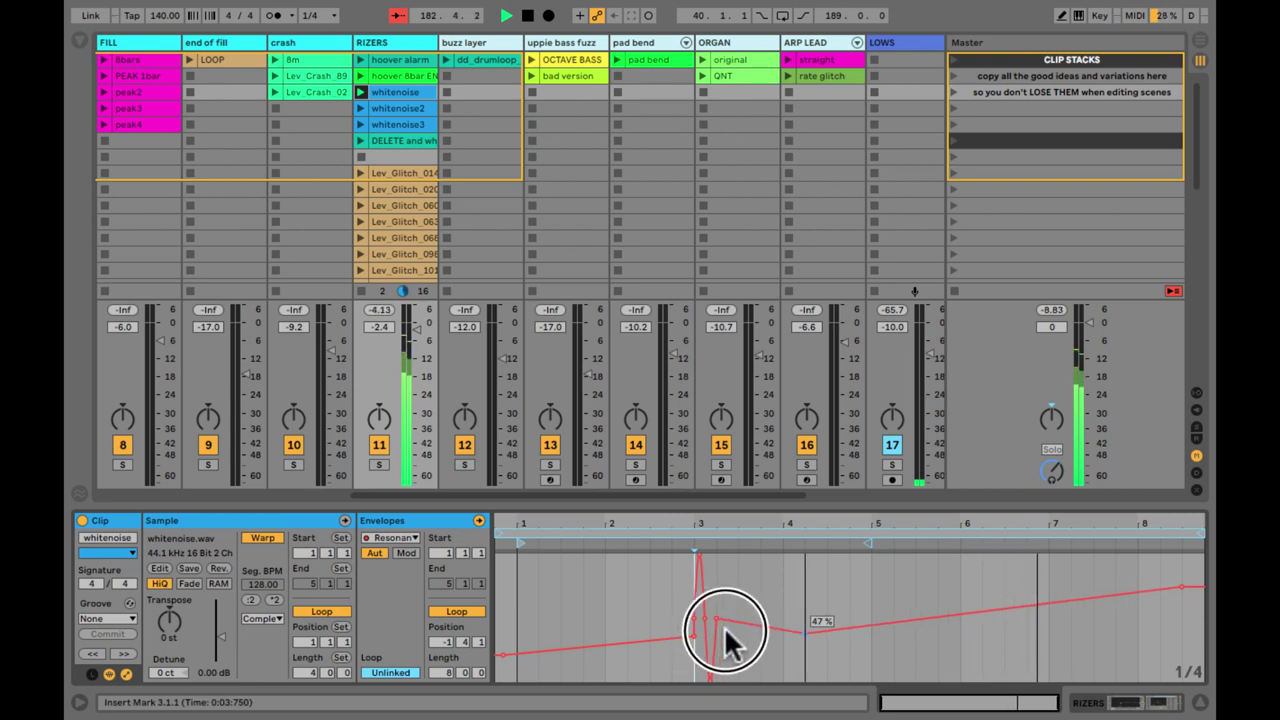
click(714, 613)
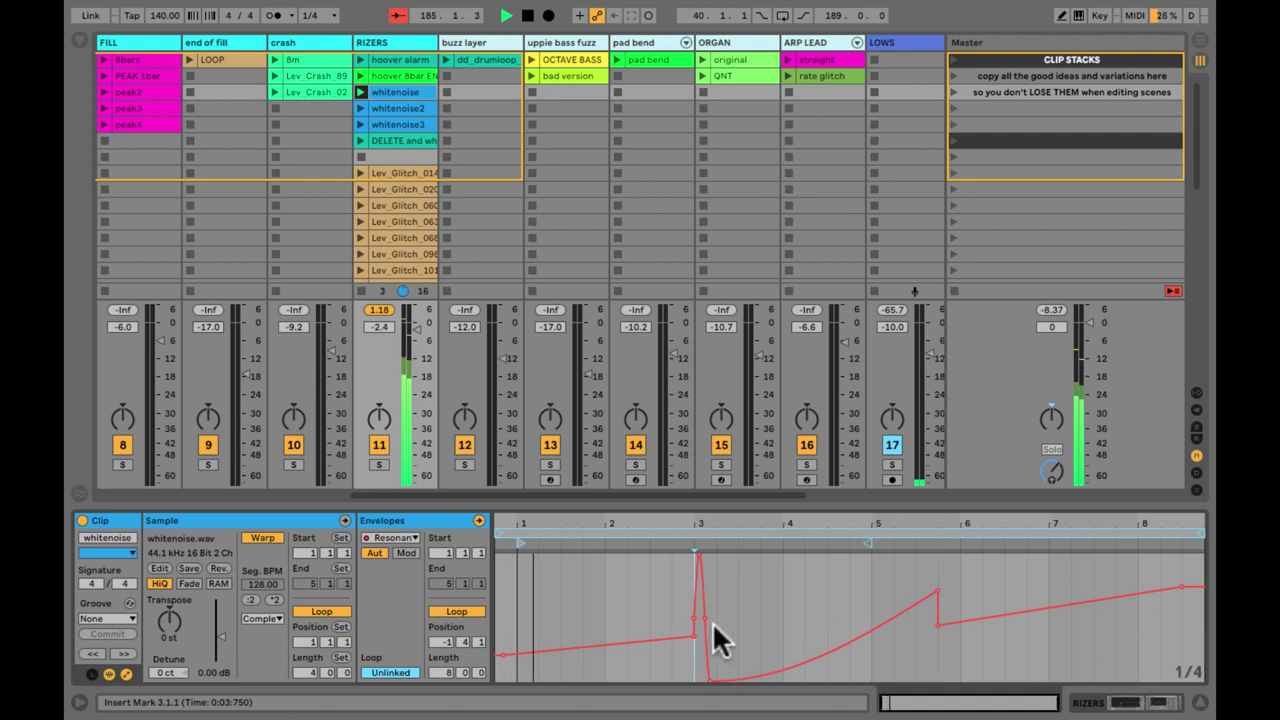
drag(704, 615, 701, 615)
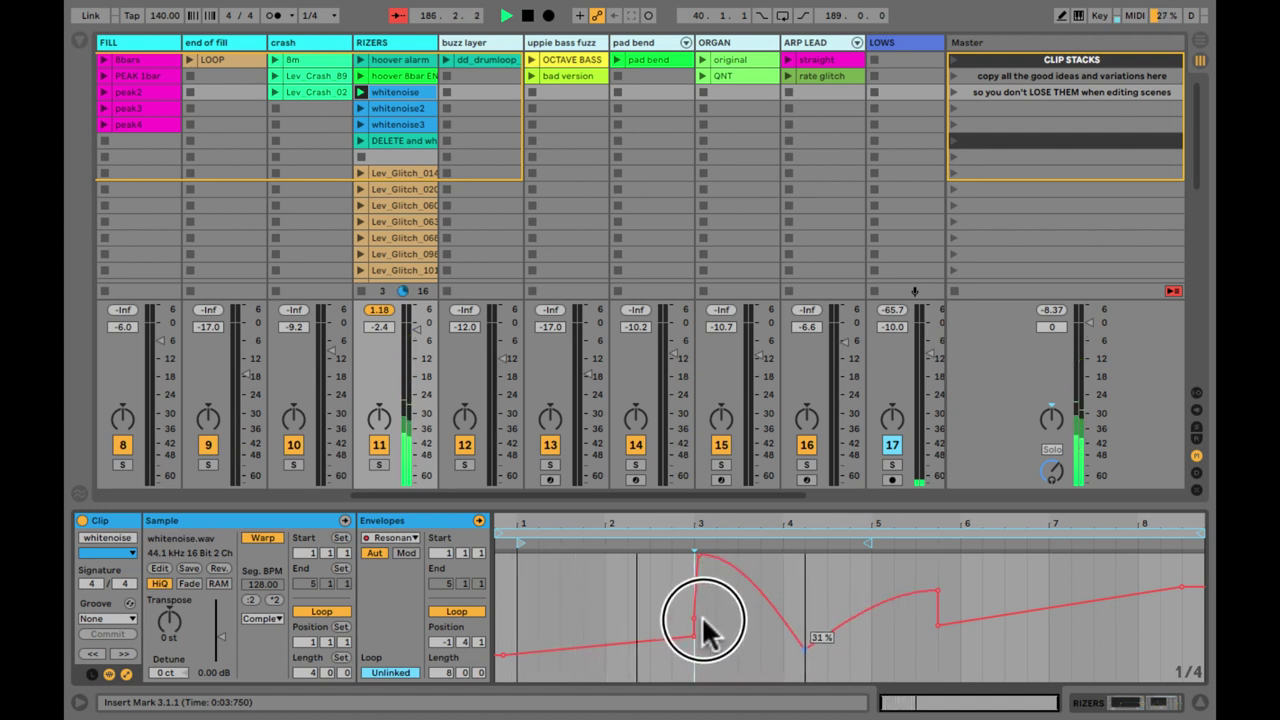
key(shift+Tab)
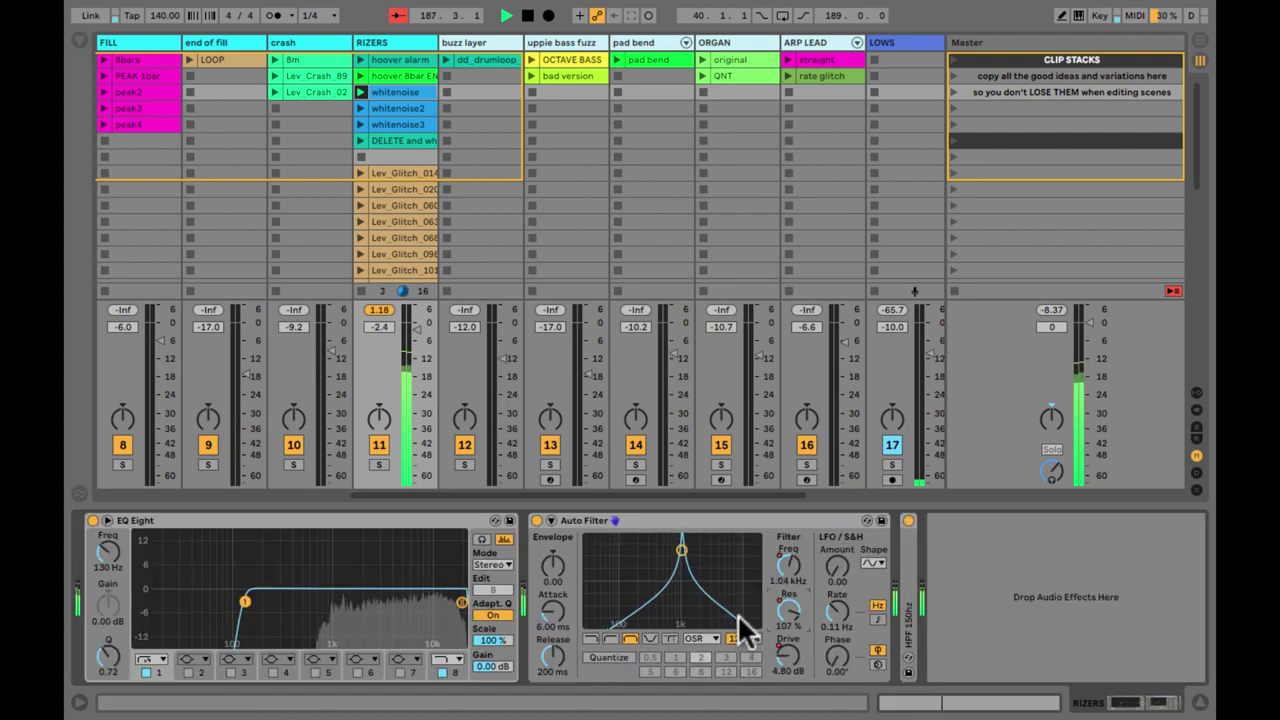
key(shift+Tab)
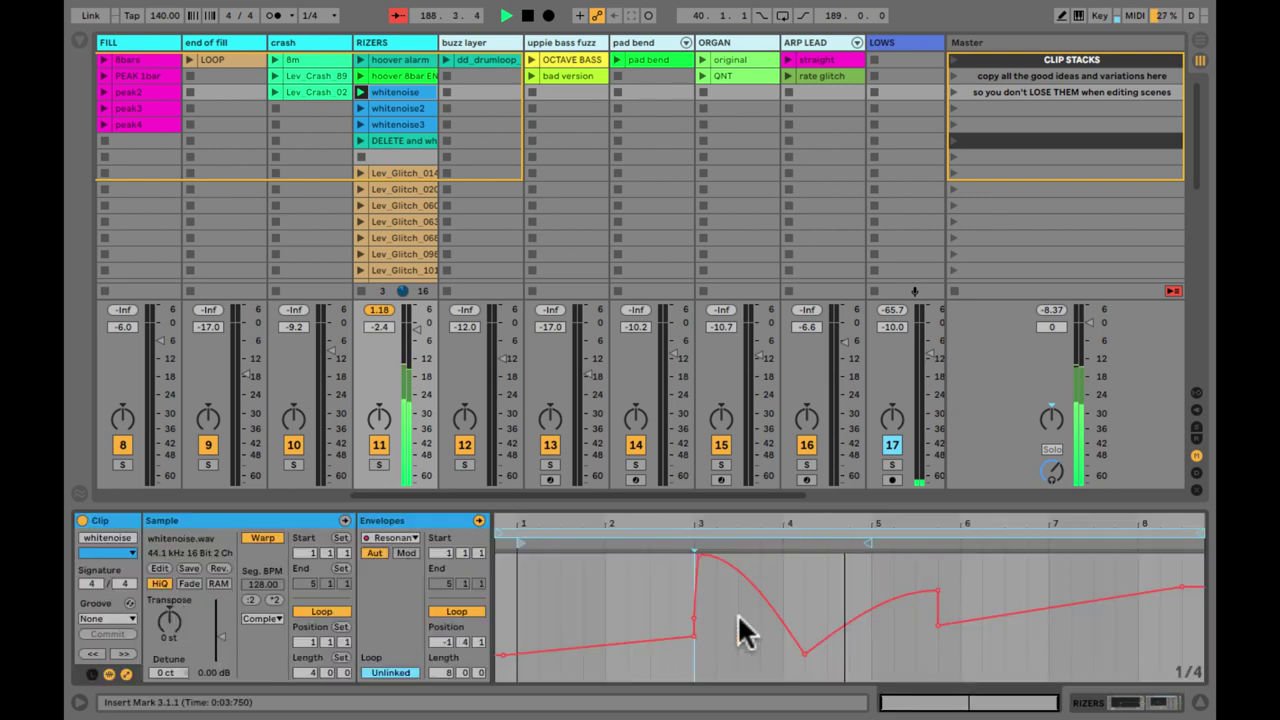
Lower the Resonance peak at bar 3, stretch a second dip towards bar 8, and add a 33% breakpoint before bar 2
click(699, 551)
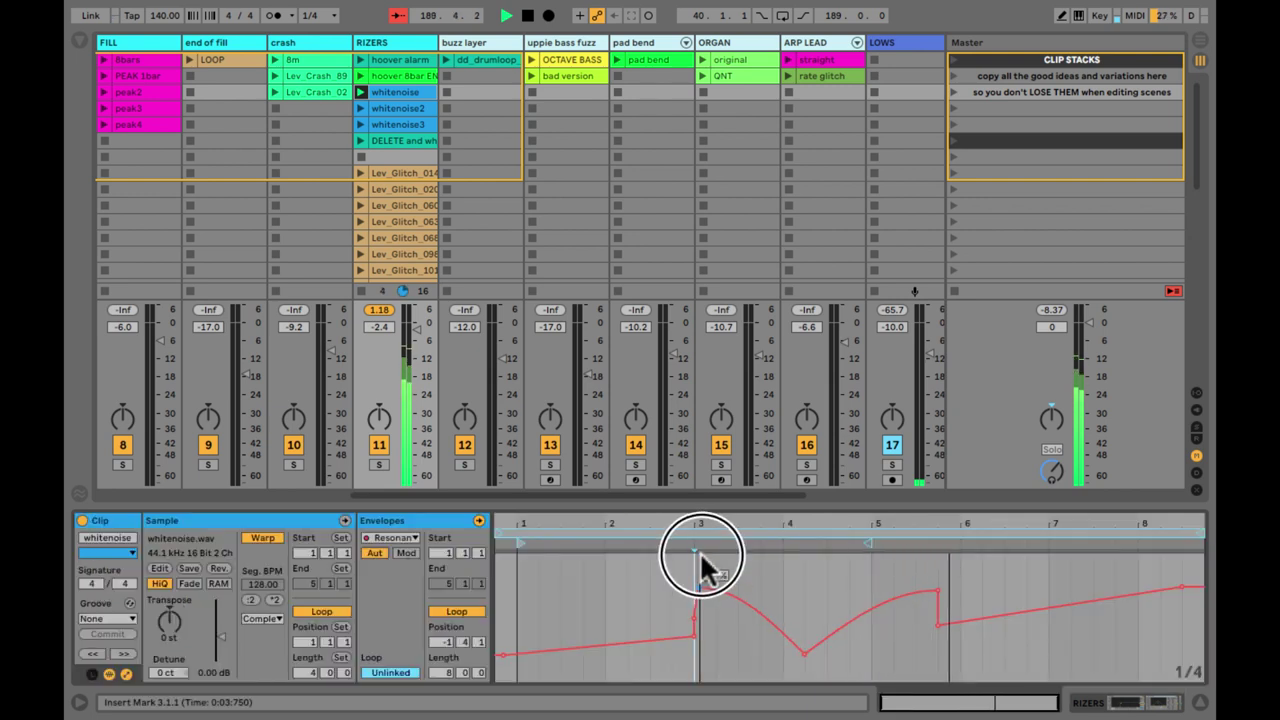
click(937, 624)
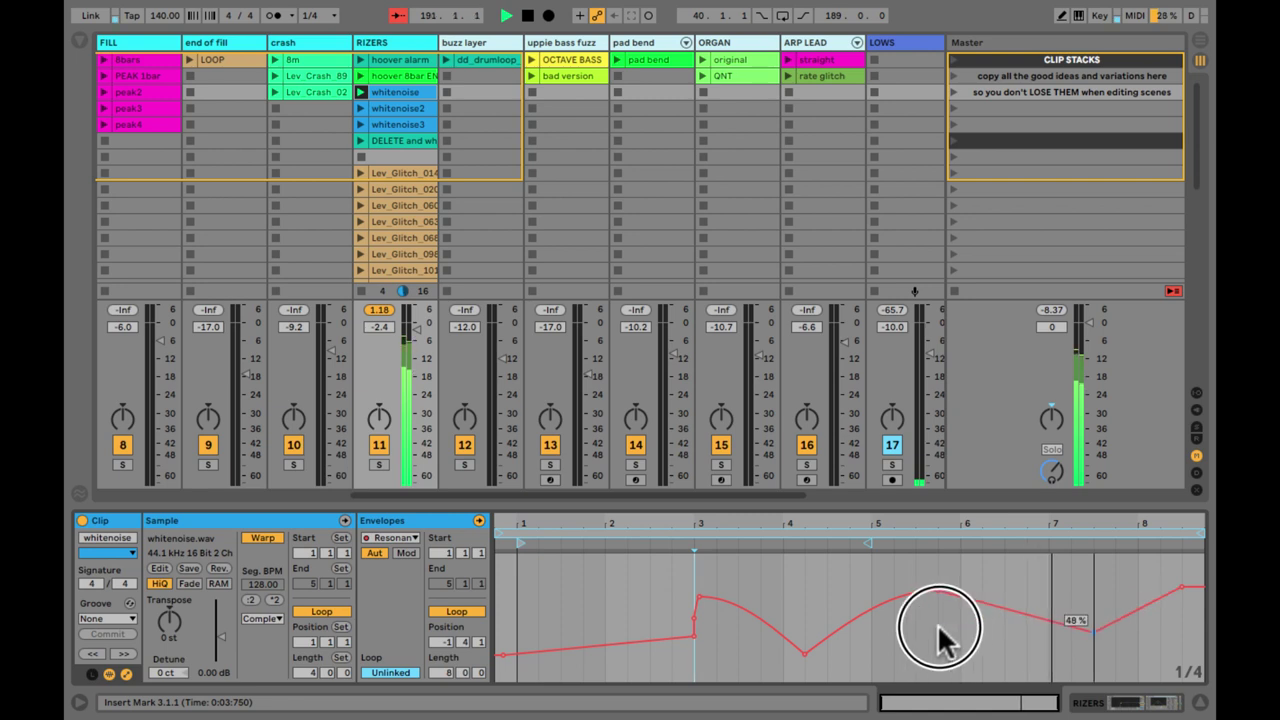
drag(692, 641, 582, 646)
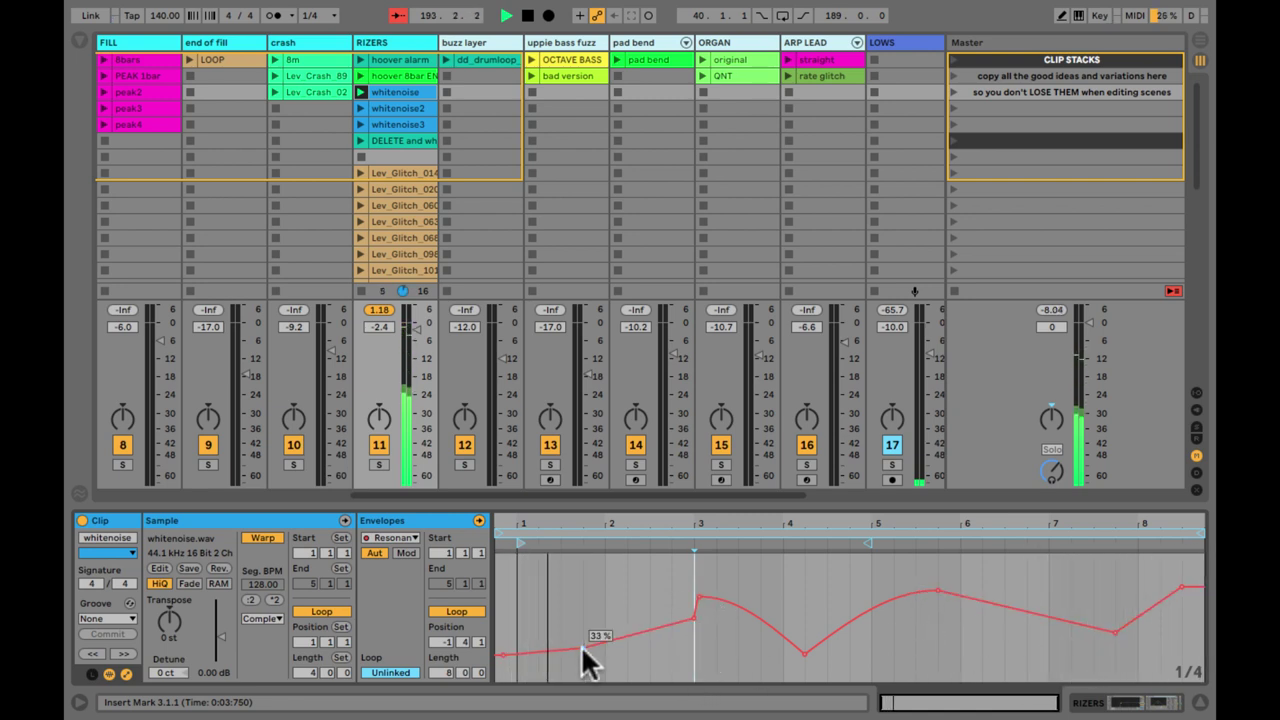
key(shift+Tab)
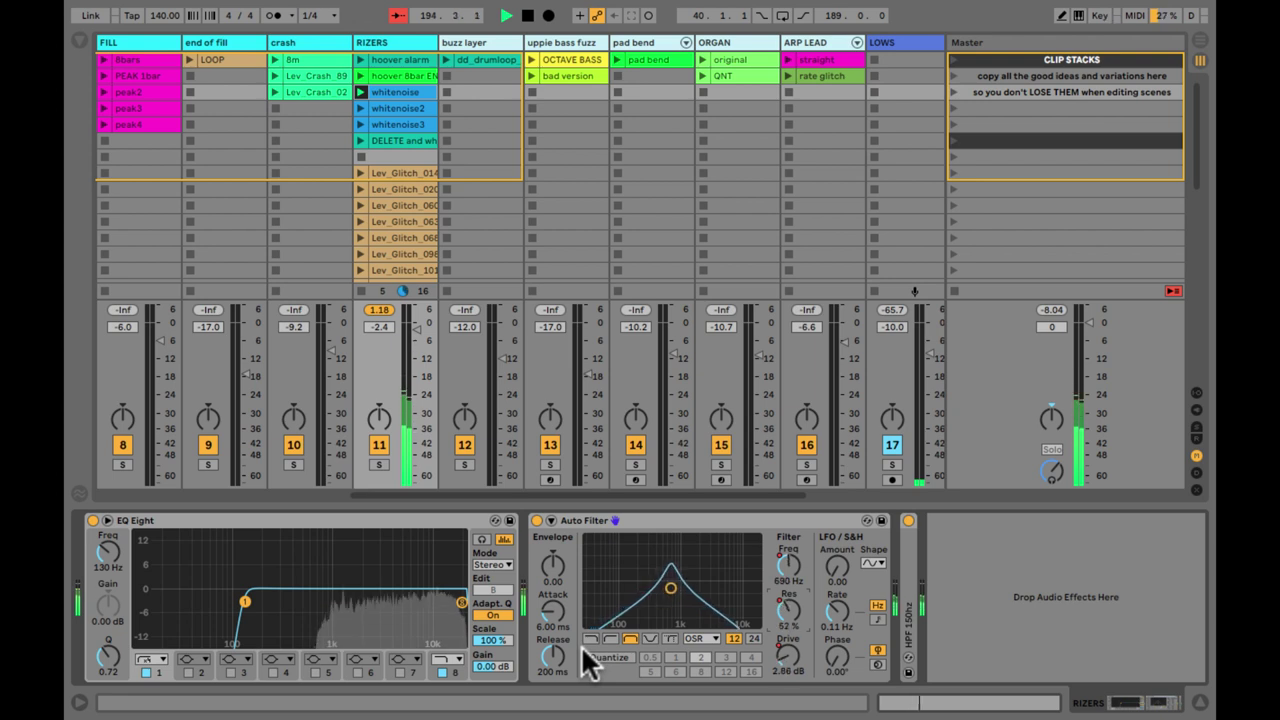
key(shift+Tab)
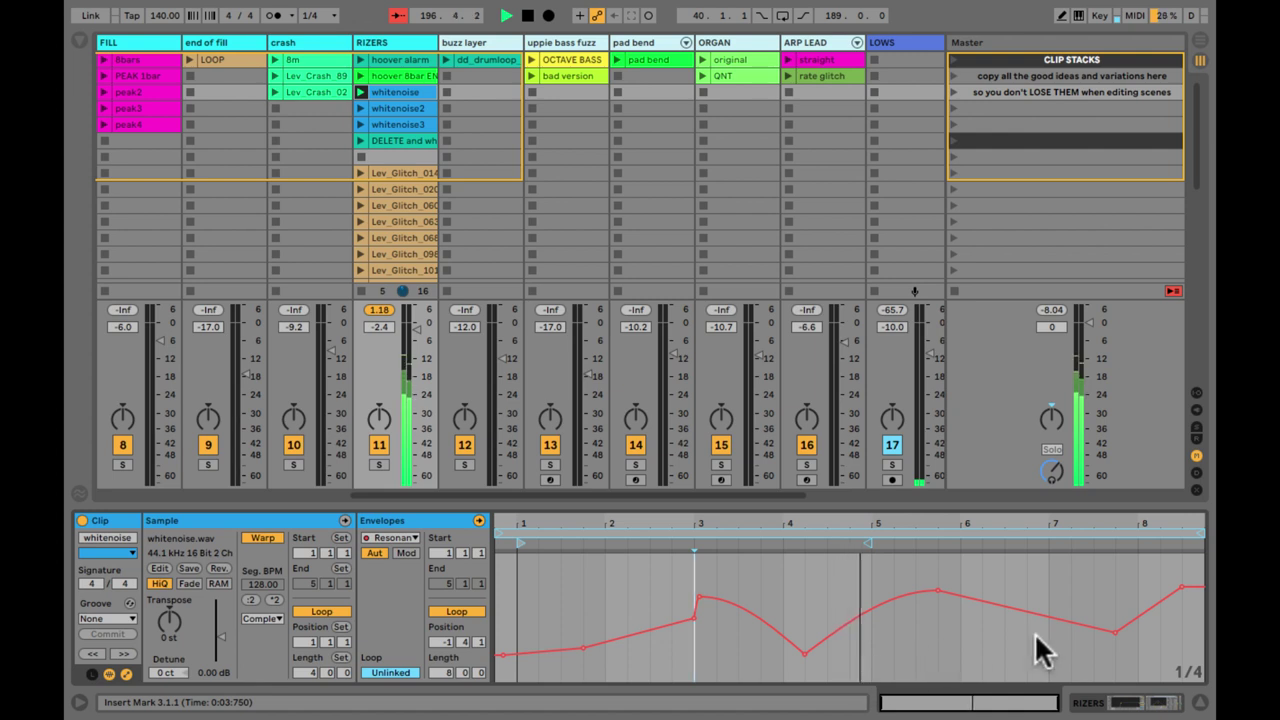
Raise the Resonance envelope's final breakpoint and move the second dip to 19% at bar 7
drag(1180, 585, 1180, 592)
click(1112, 632)
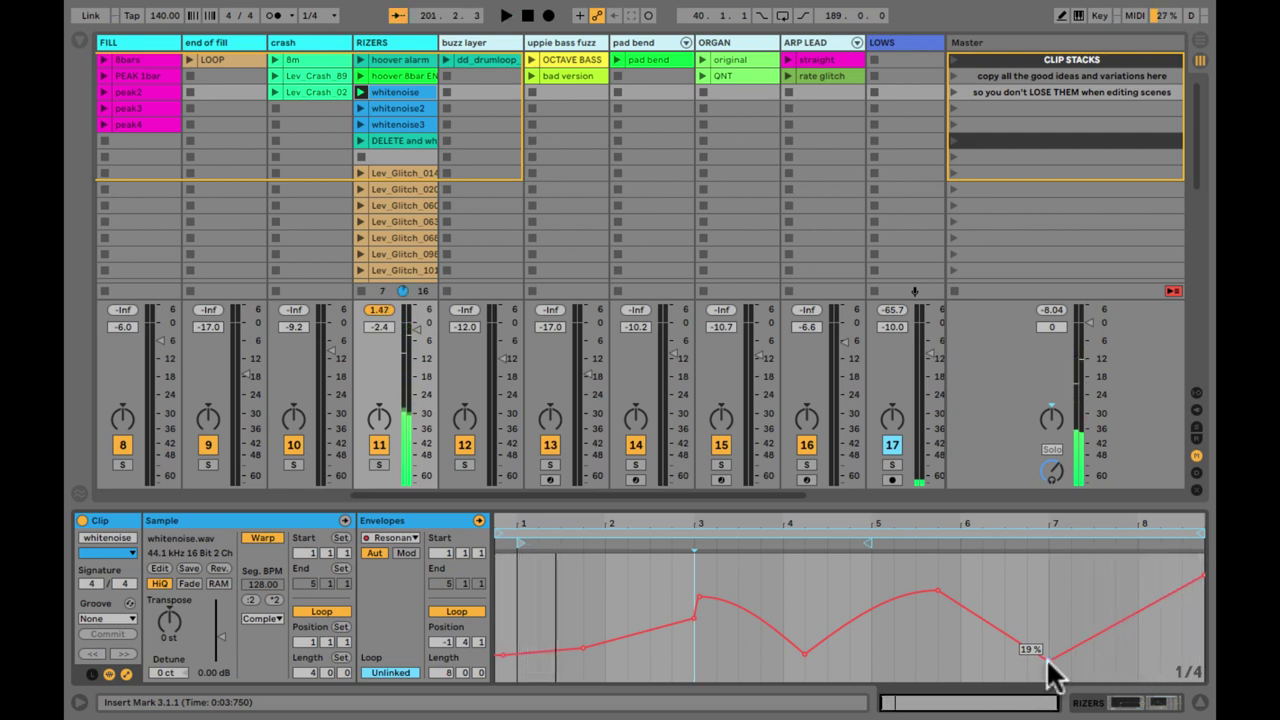
Select the 8-bar loop of the Resonance envelope and bring the whole curve into view
click(817, 520)
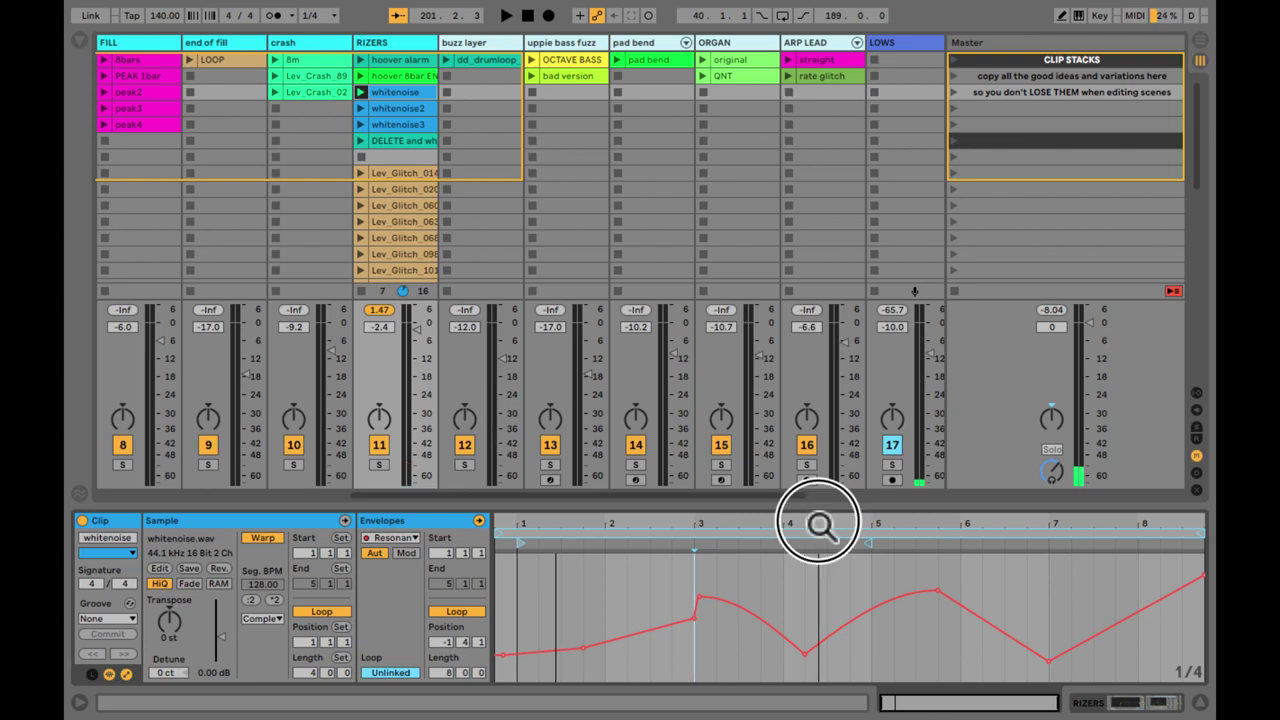
click(556, 537)
click(540, 530)
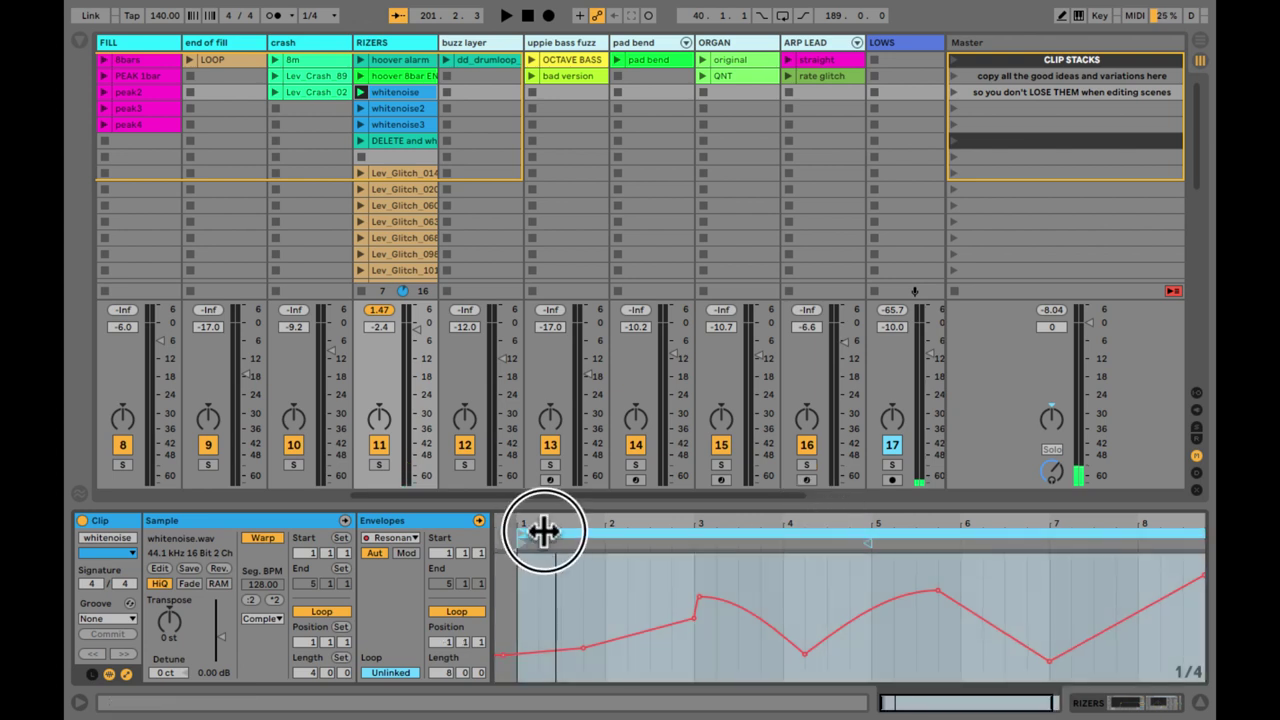
drag(541, 529, 547, 524)
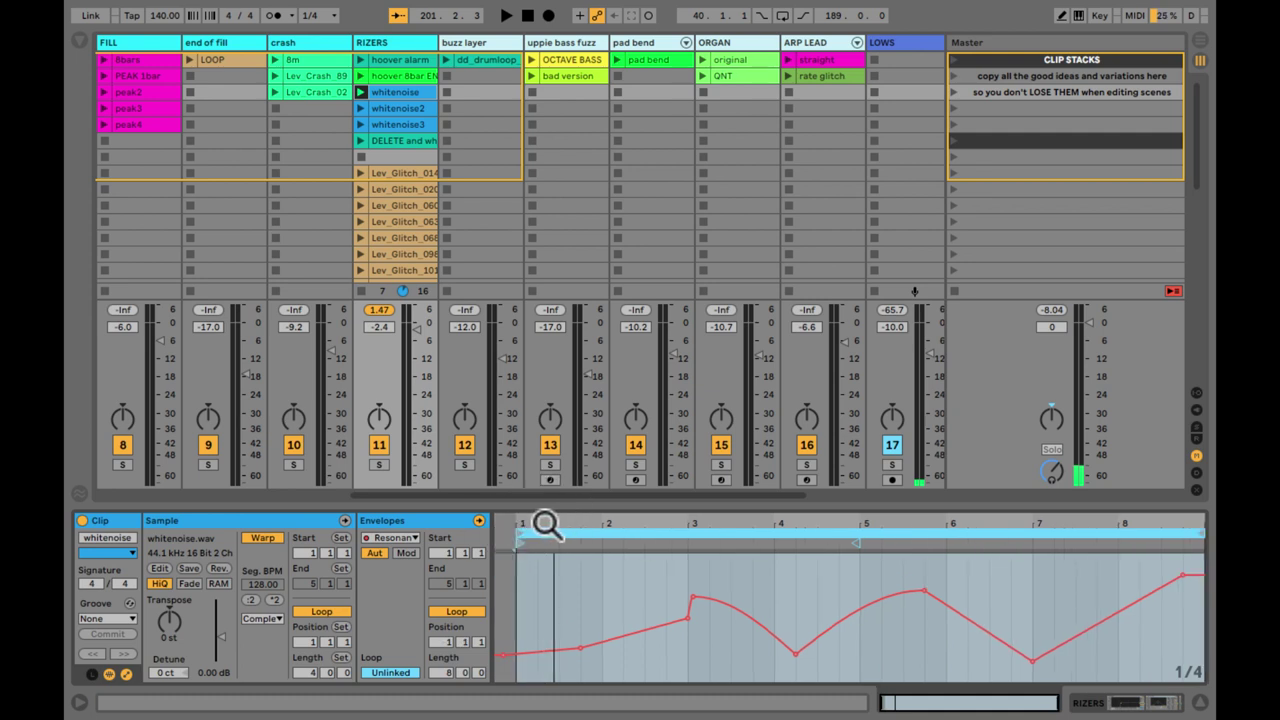
Bring up the whitenoise clip's Drive envelope and compare its ramp with the Auto Filter's Drive control
click(580, 600)
key(shift+Tab)
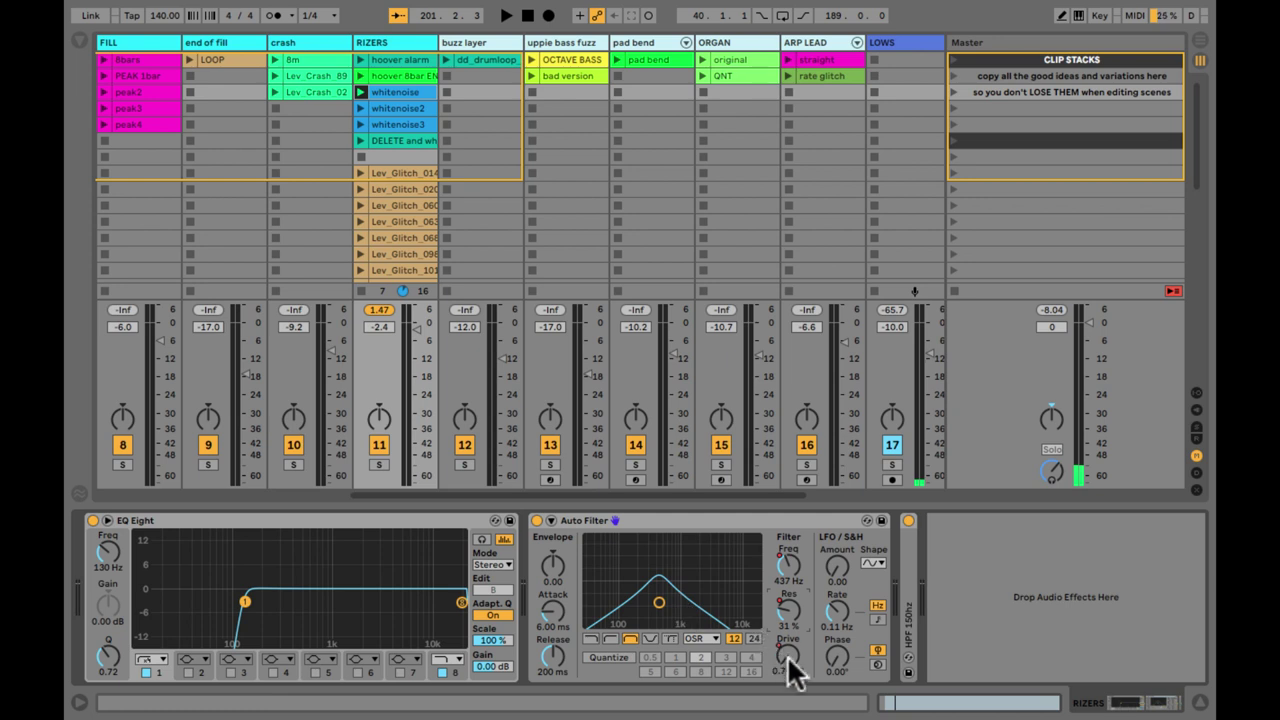
key(shift+Tab)
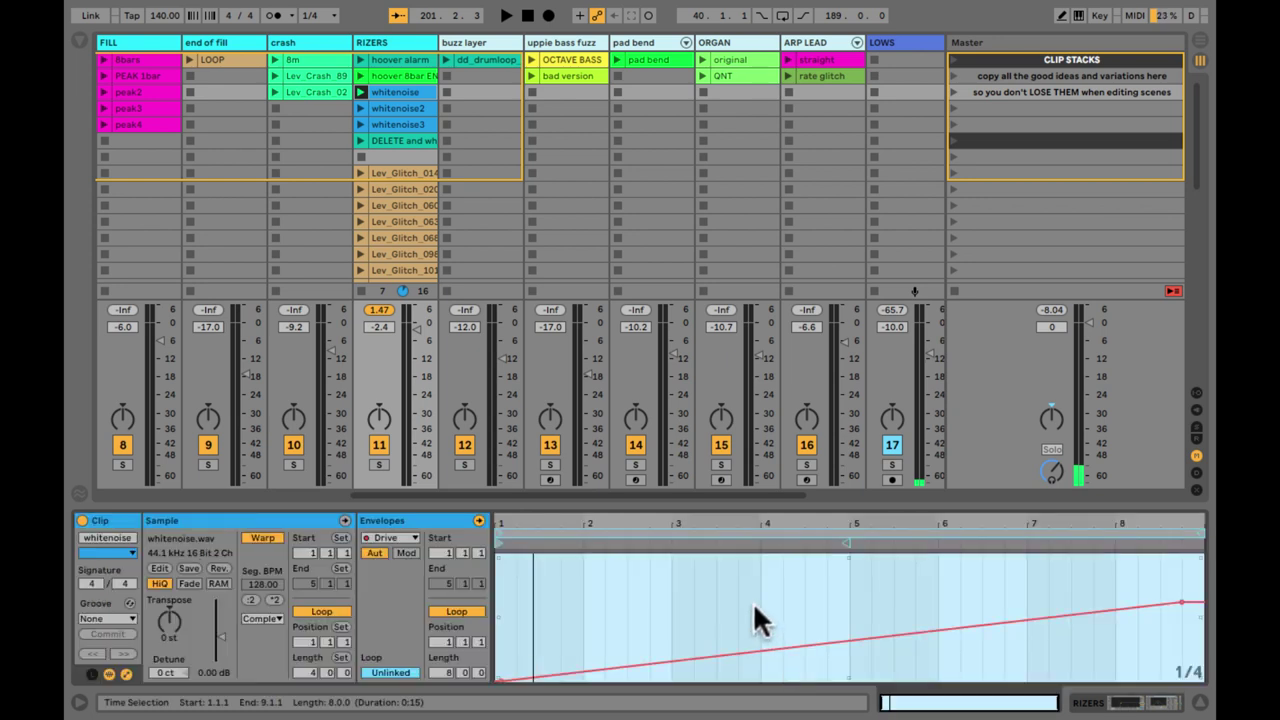
click(758, 619)
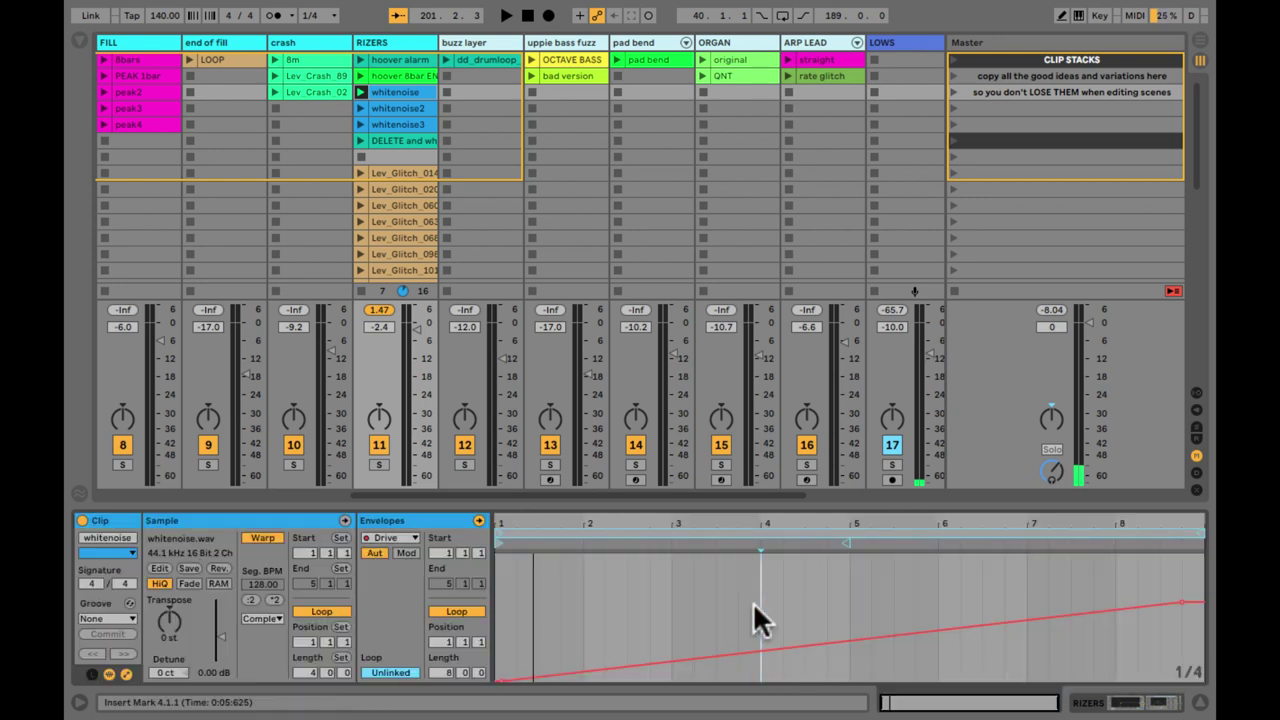
key(shift+Tab)
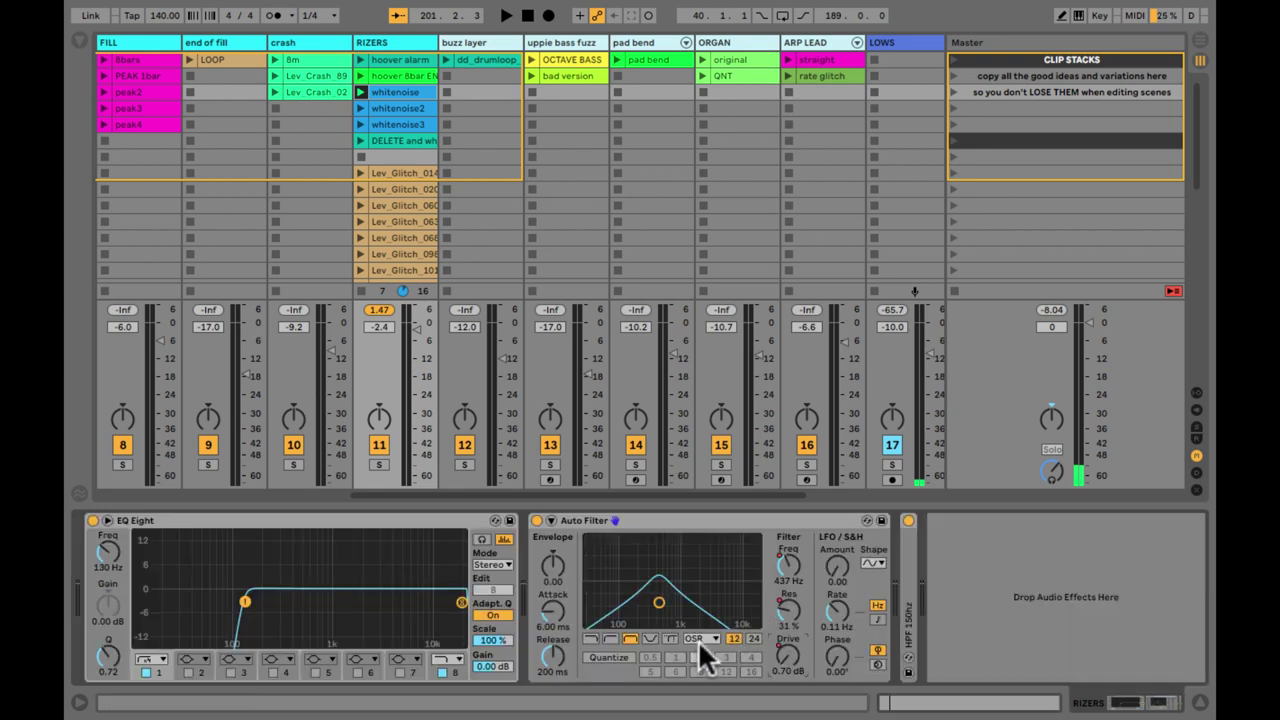
key(shift+Tab)
Play the whitenoise riser and follow the Drive automation in both the Auto Filter and the clip envelope
key(space)
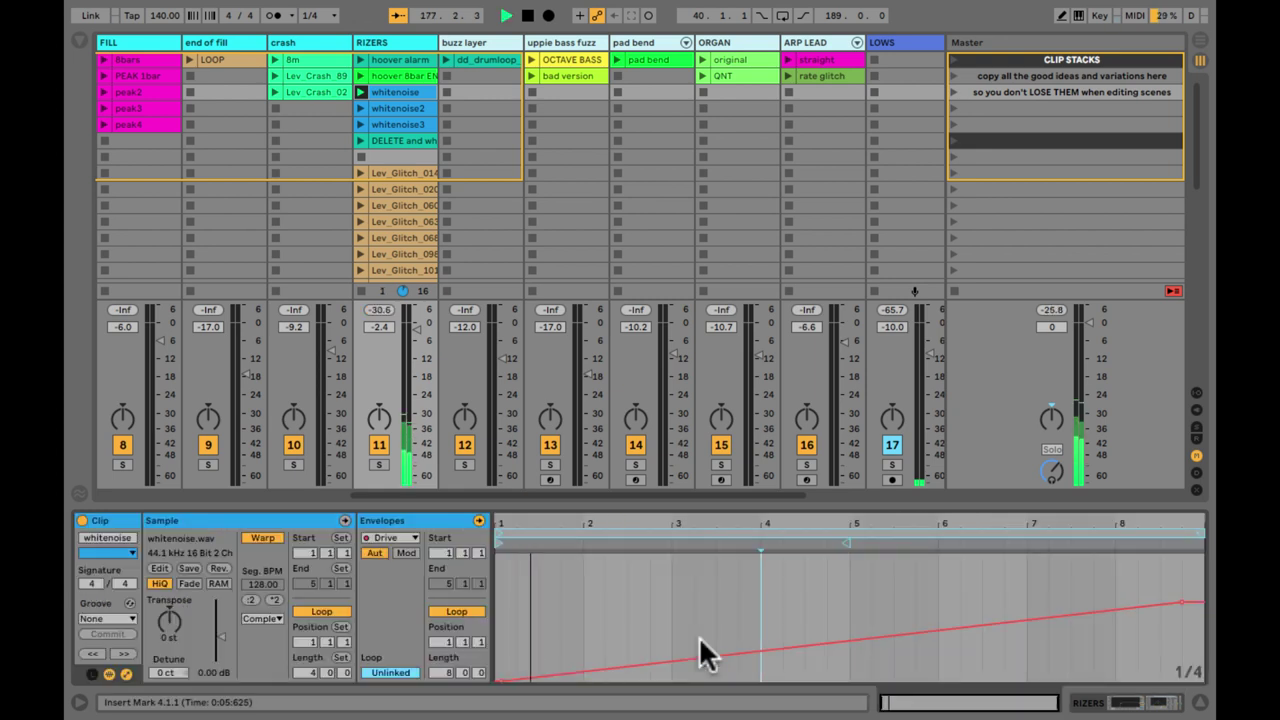
key(shift+Tab)
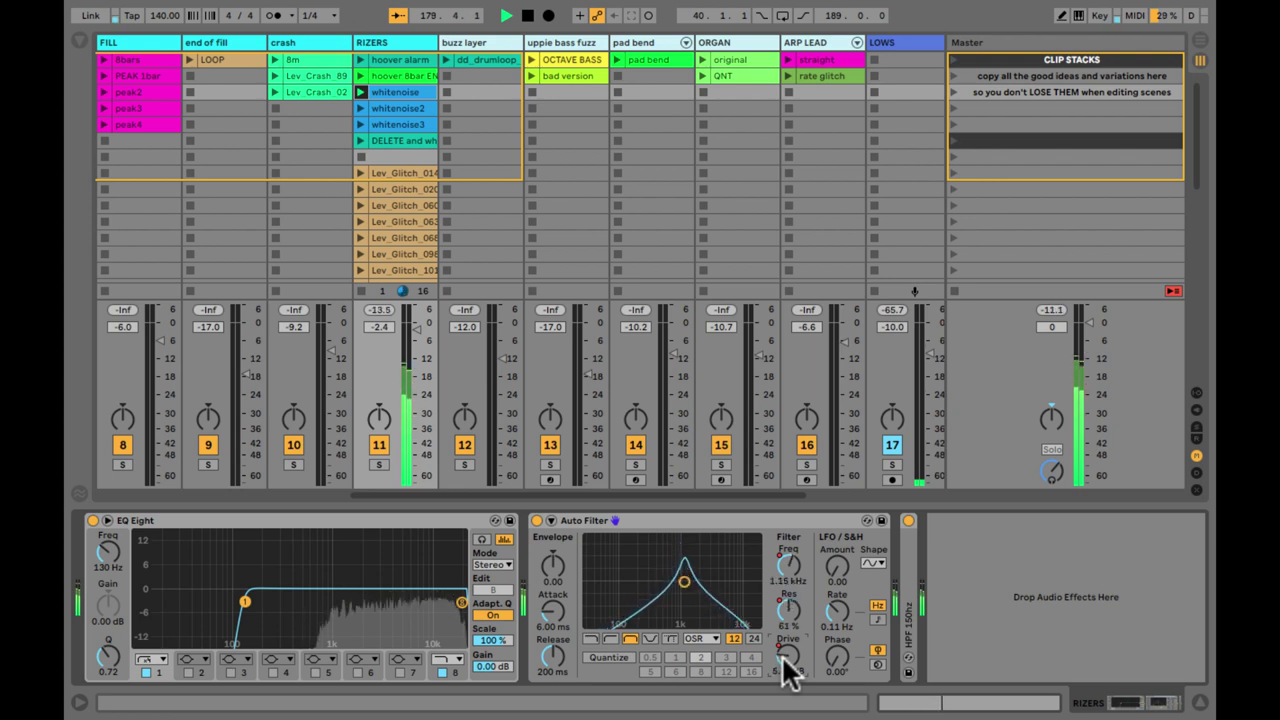
key(shift+Tab)
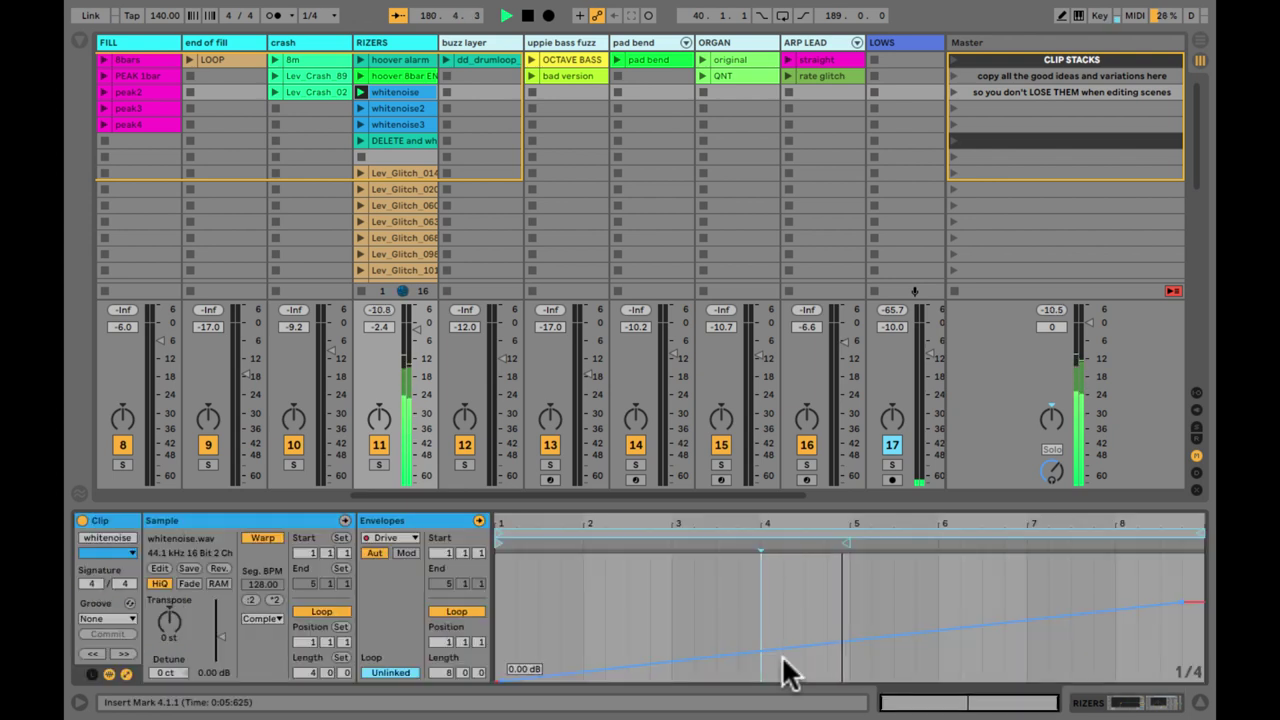
key(shift+Tab)
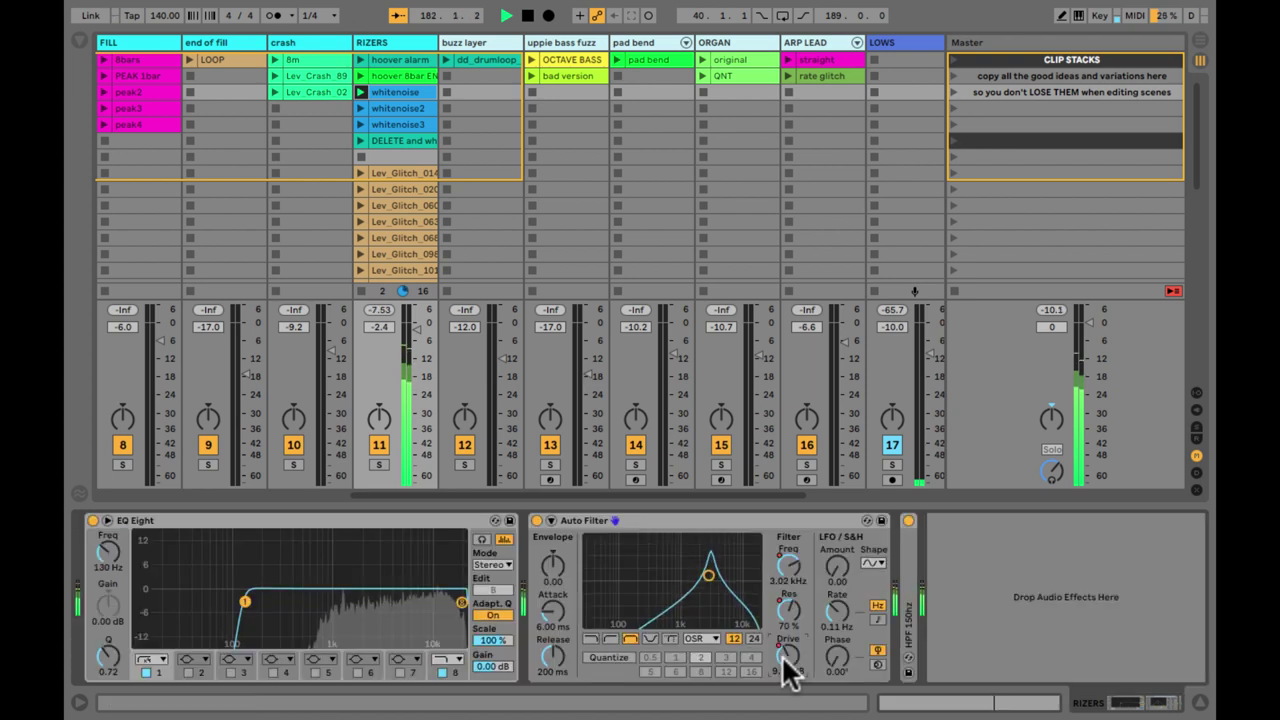
Raise the final breakpoint of the whitenoise clip's Drive envelope above 15 dB and re-enable the overridden automation
click(786, 668)
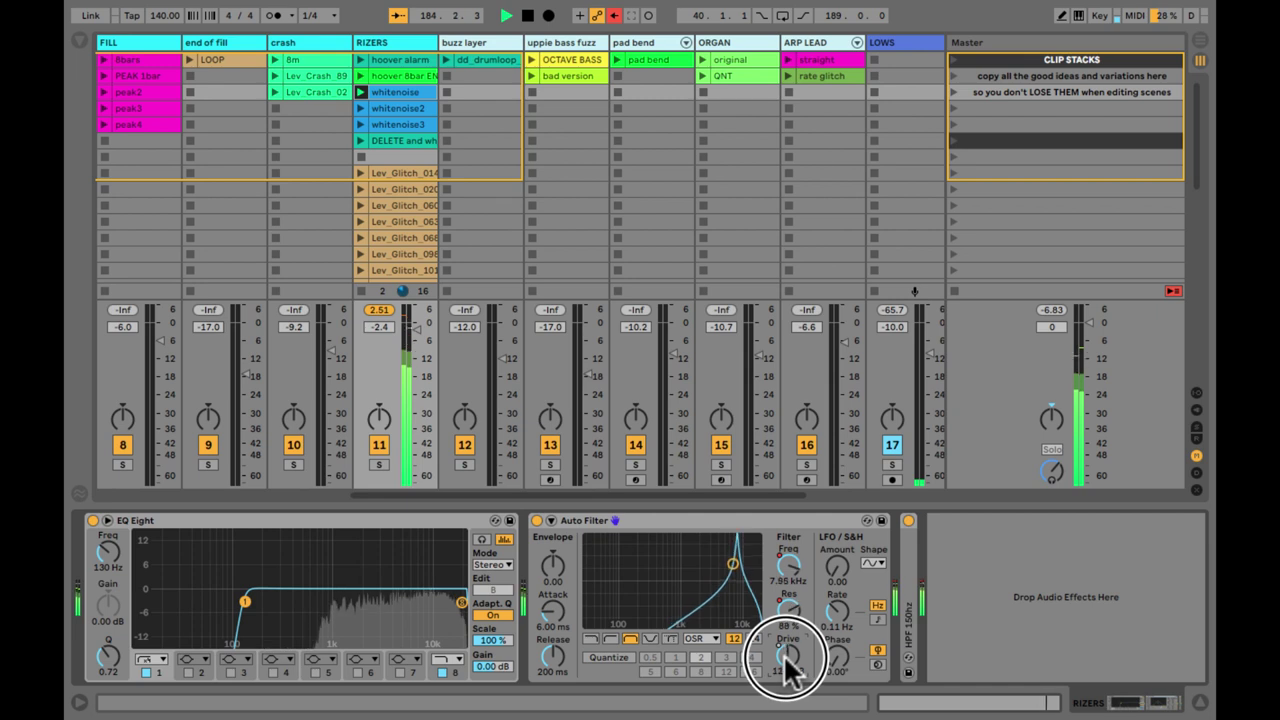
key(shift+Tab)
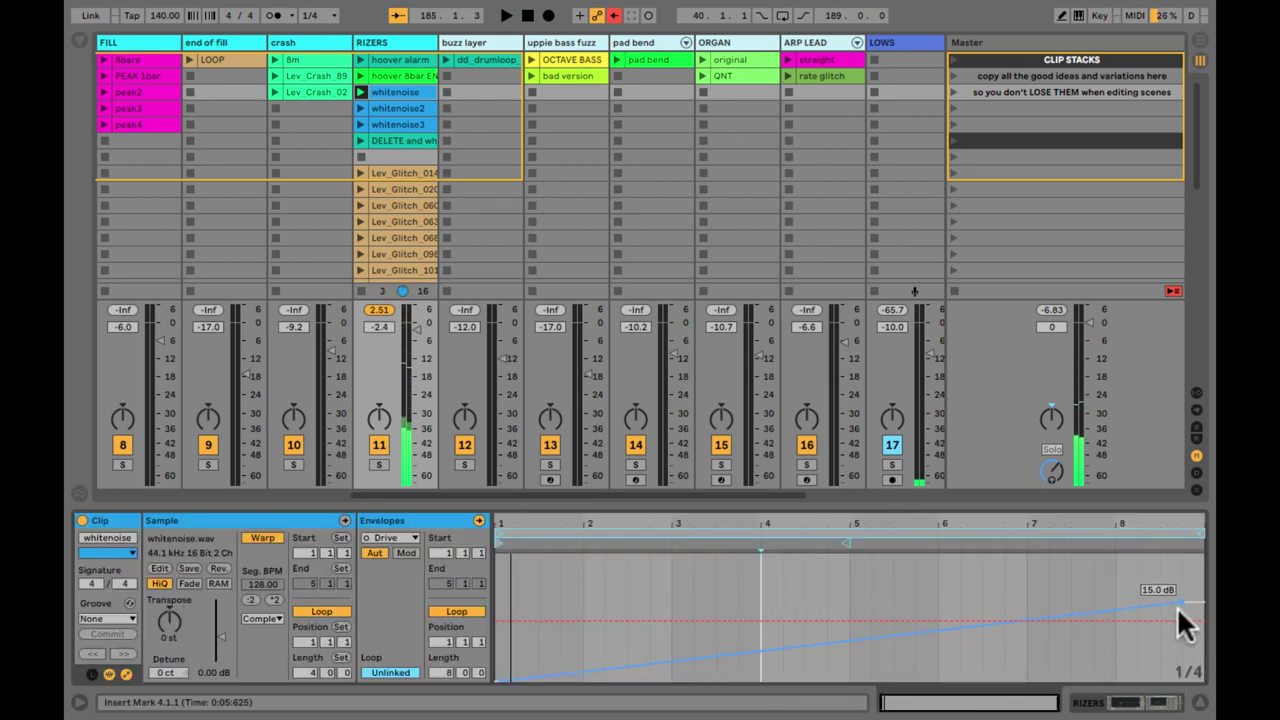
mouse_move(1183, 601)
mouse_down()
mouse_move(1183, 578)
mouse_move(1183, 600)
mouse_up()
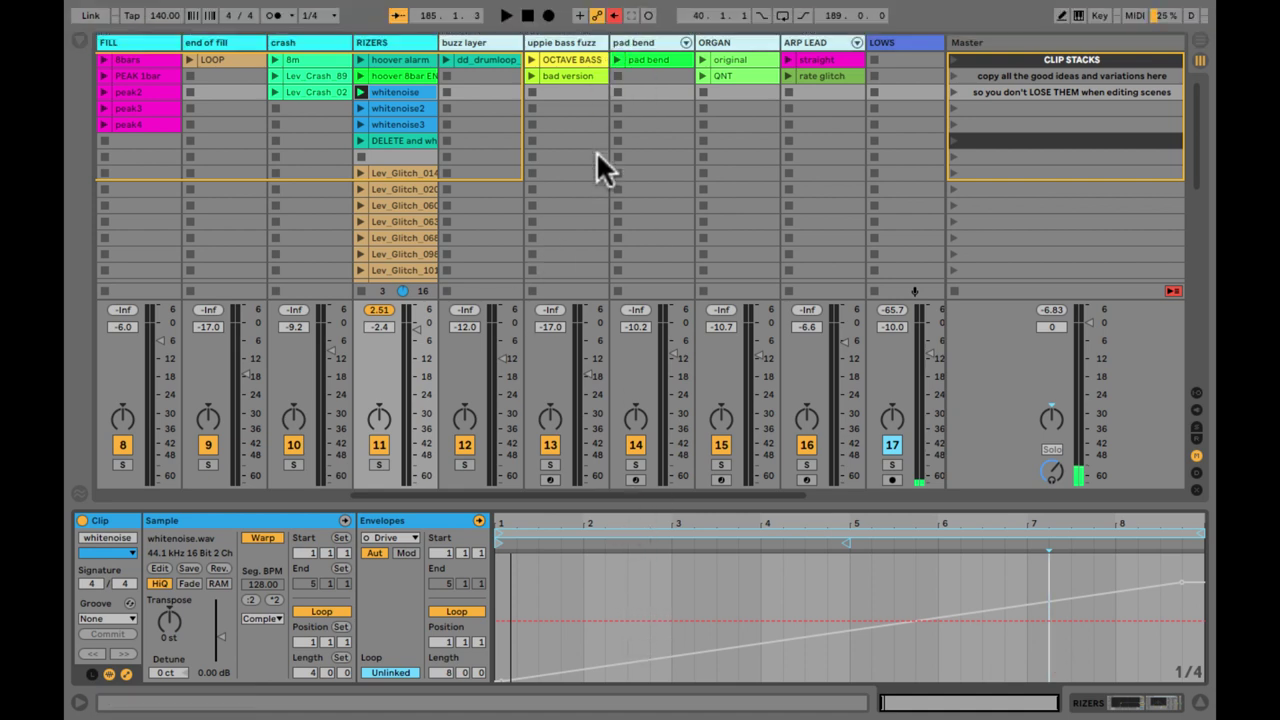
click(614, 16)
click(557, 174)
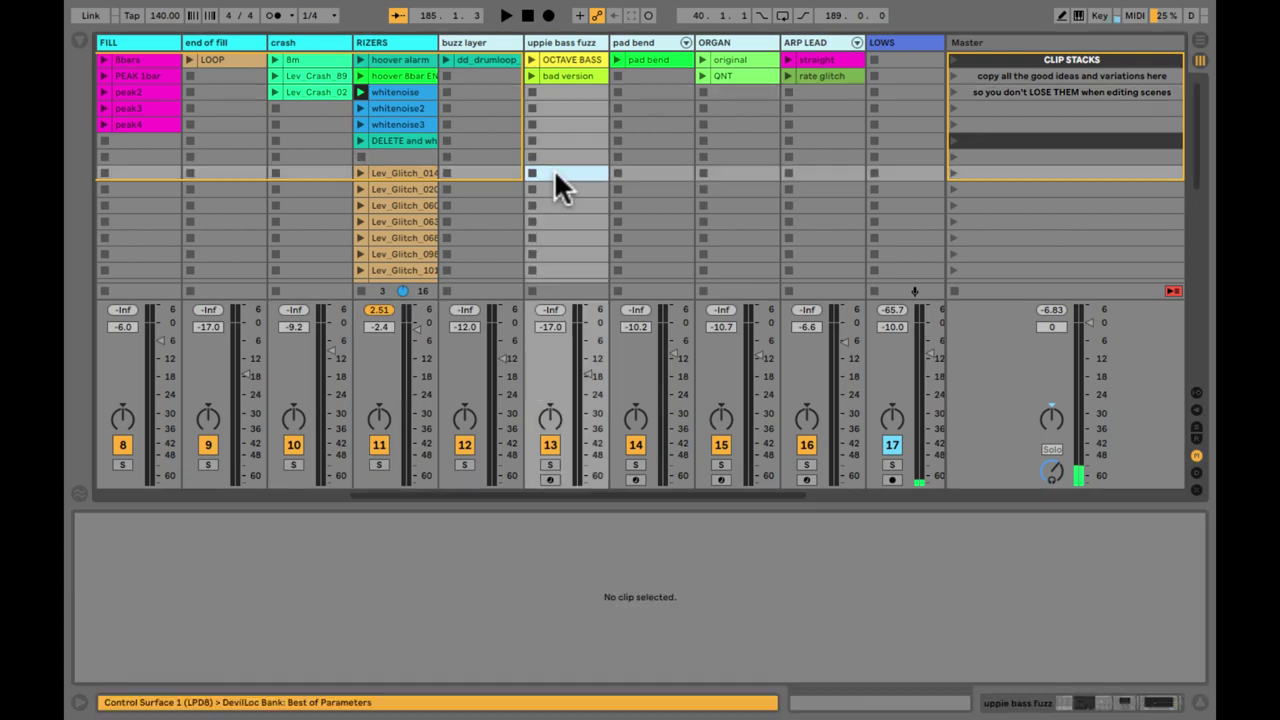
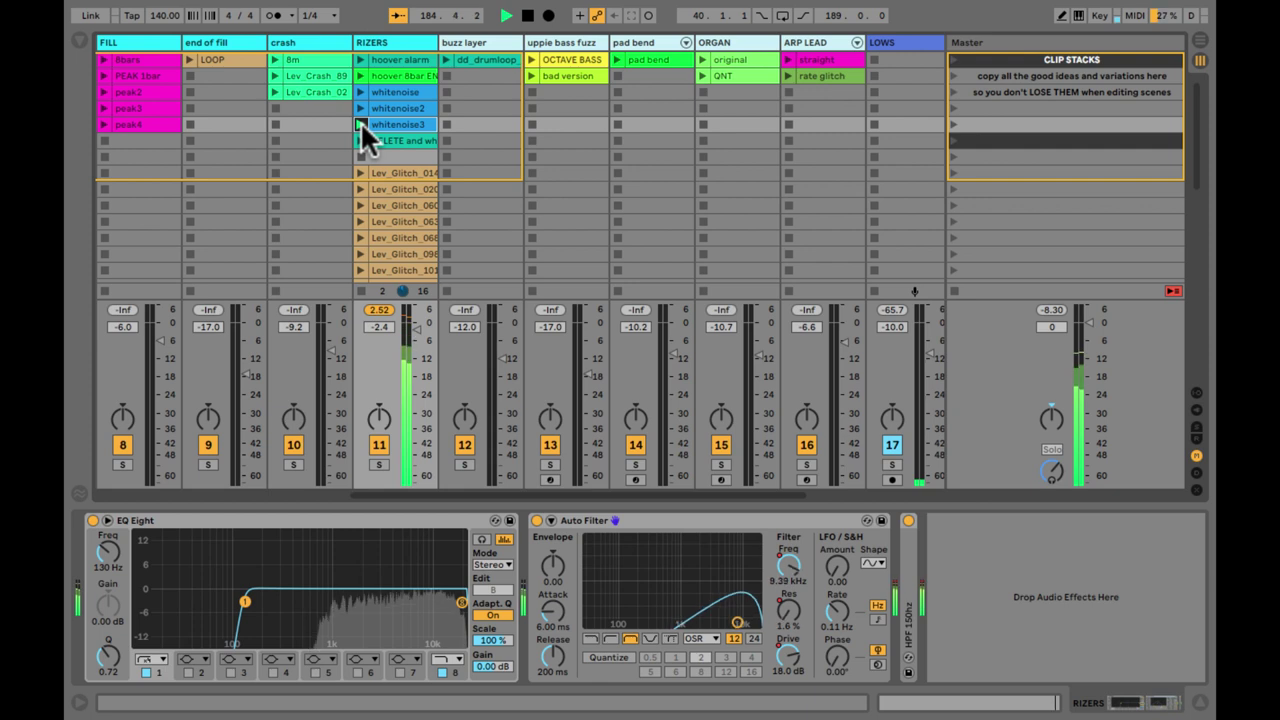
Stop playback, open the green DELETE clip below whitenoise3 on the RIZERS track, and launch it
key(space)
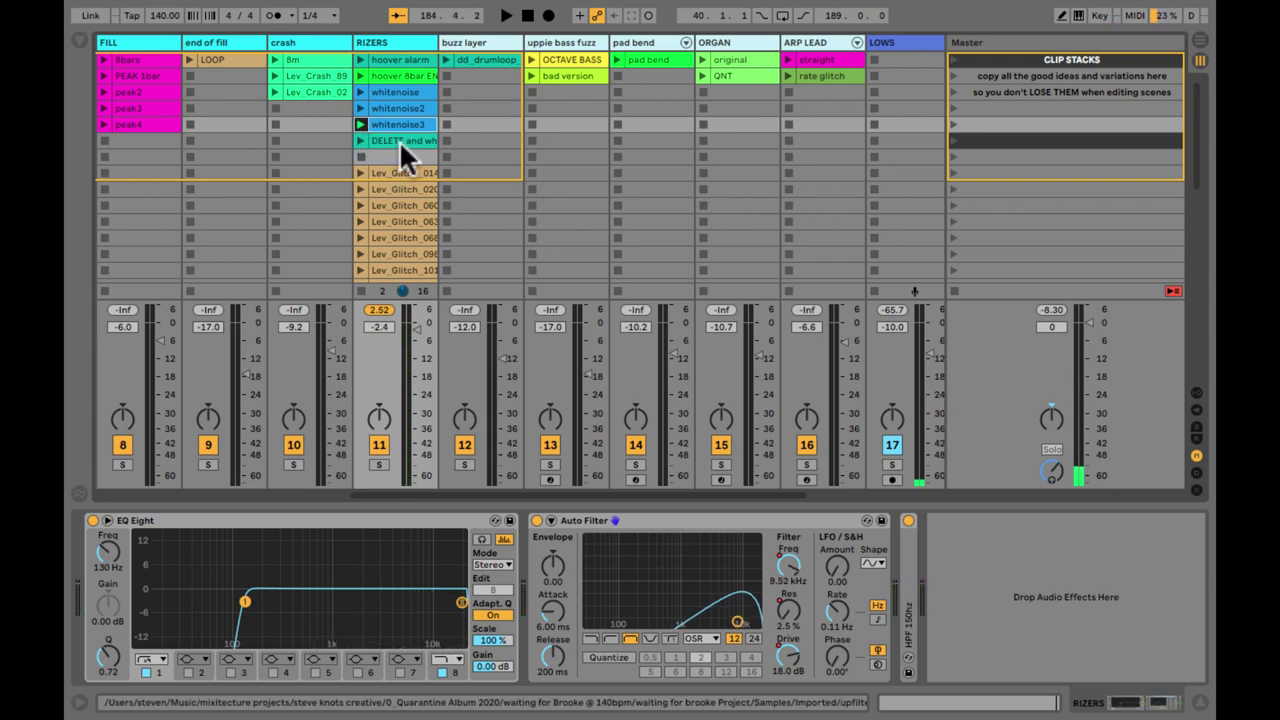
click(399, 140)
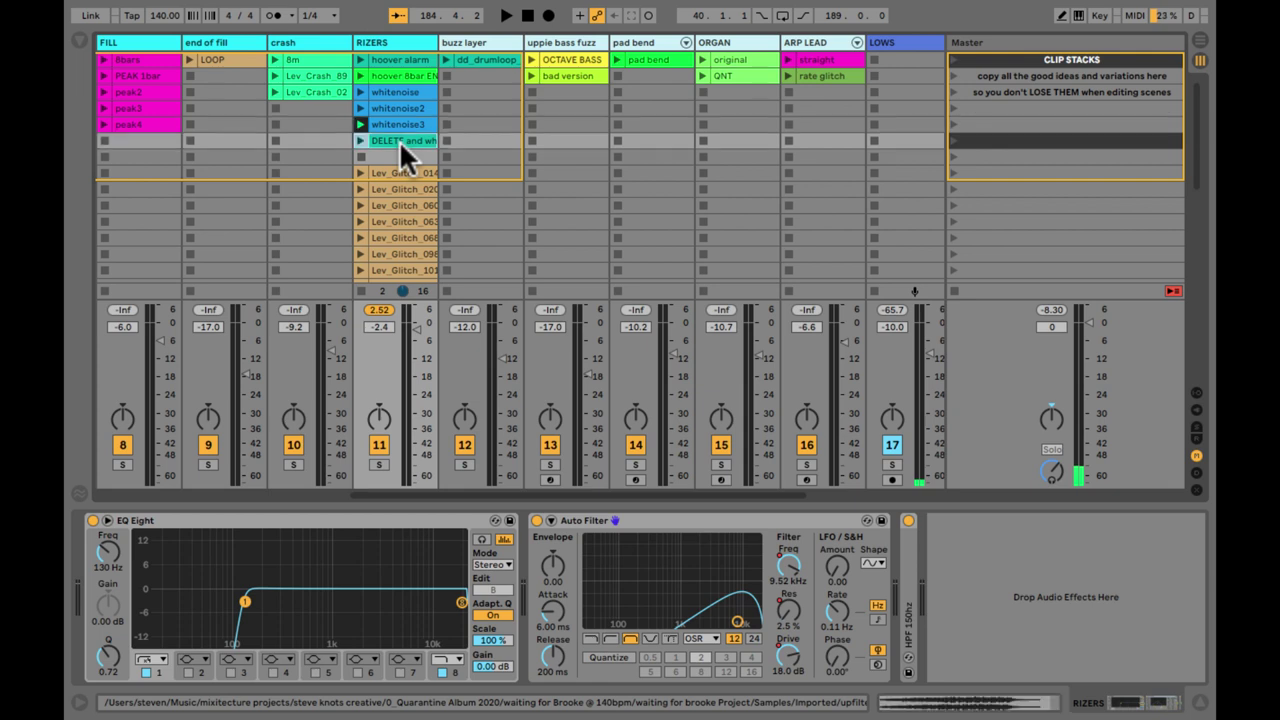
double_click(399, 140)
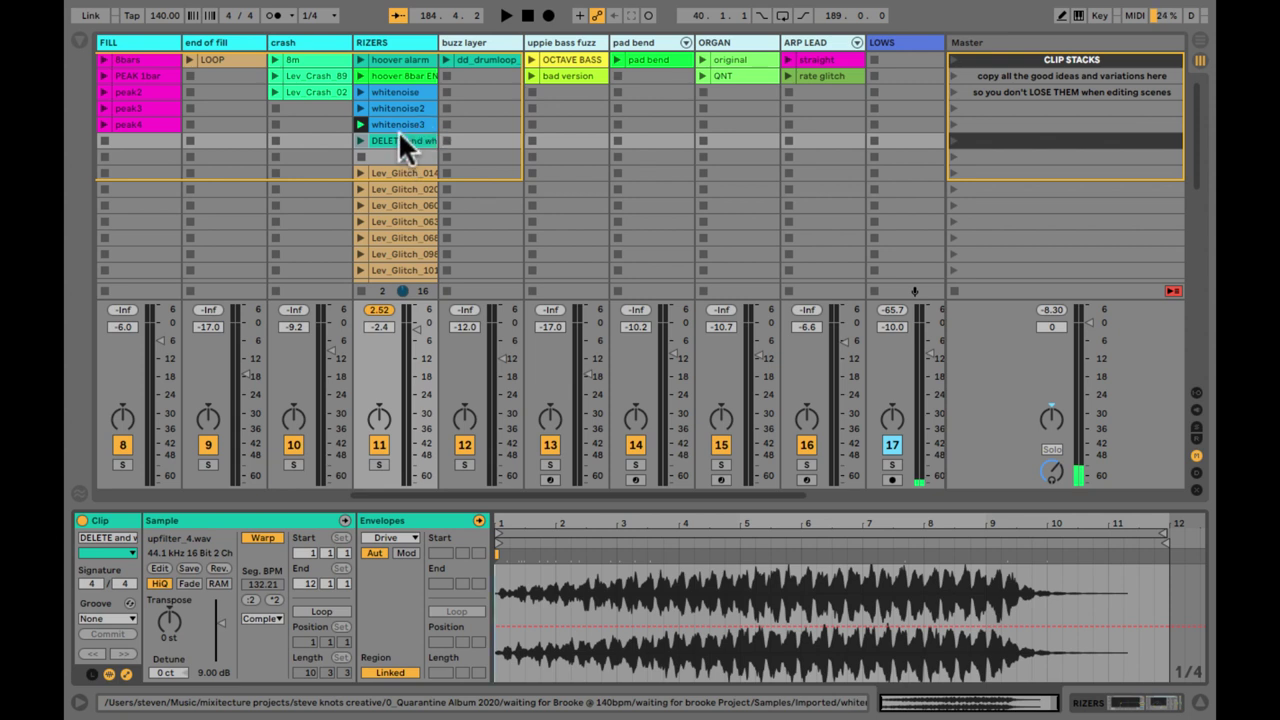
click(359, 139)
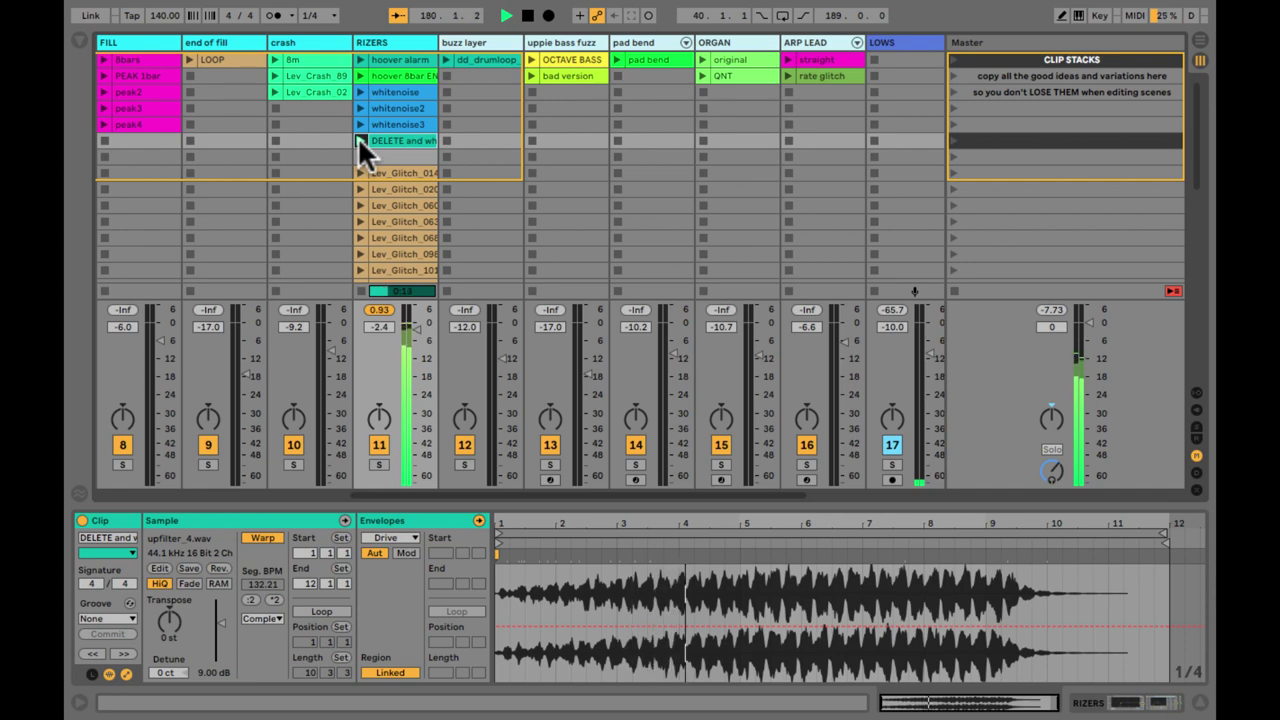
Launch the PERC Lev_Drumloop, bass "up and down" and KICK "KEEP QNT'd" clips alongside the riser
scroll(357, 136, left, 2)
scroll(357, 136, left, 5)
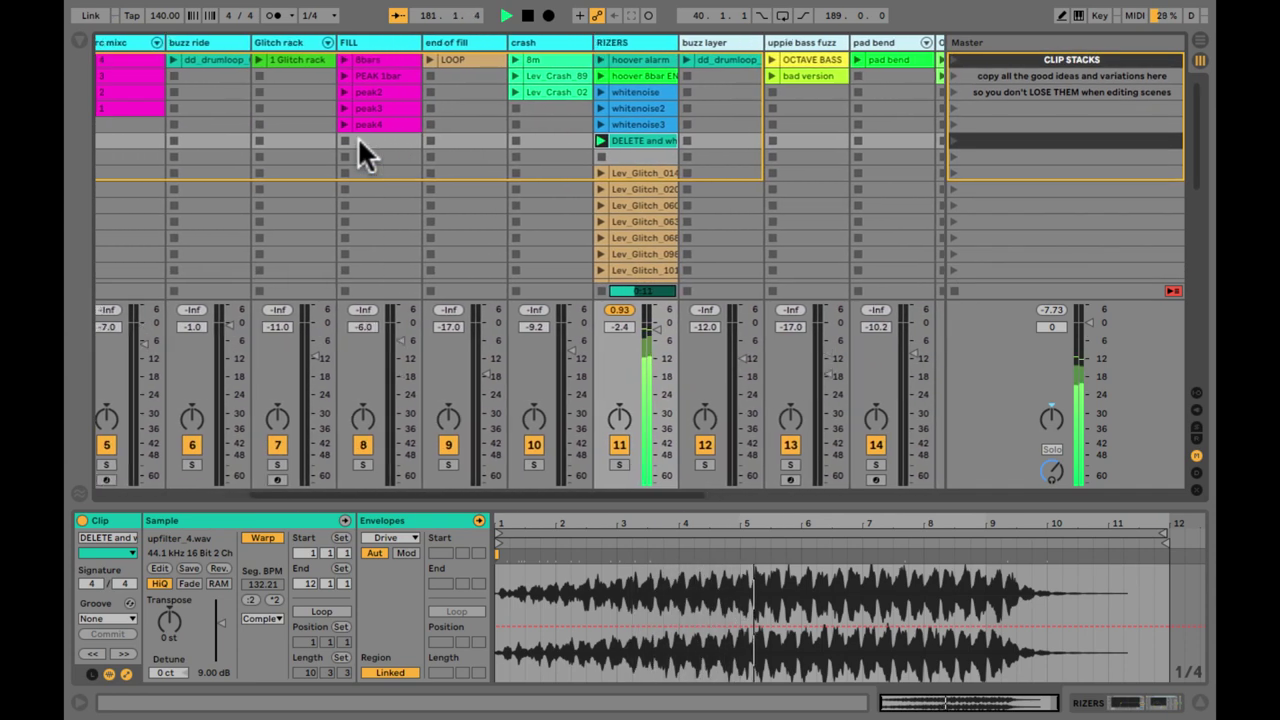
click(277, 58)
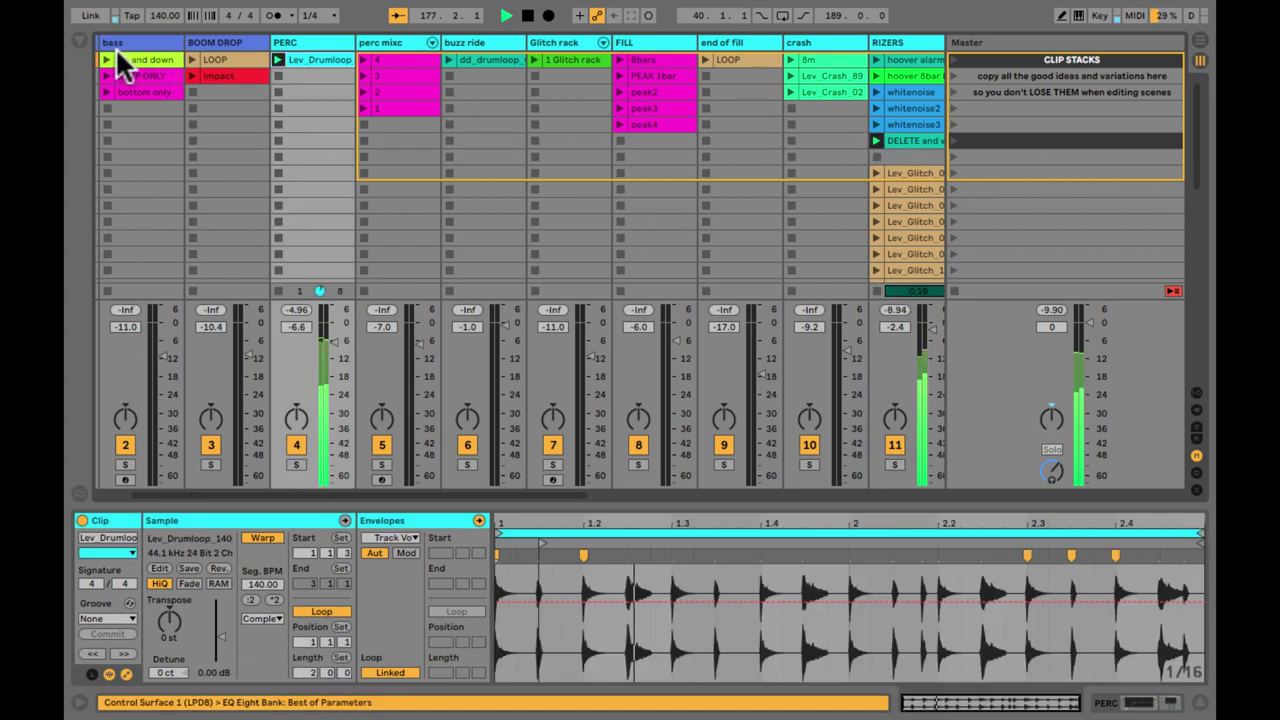
click(104, 59)
scroll(160, 85, left, 1)
scroll(158, 78, up, 1)
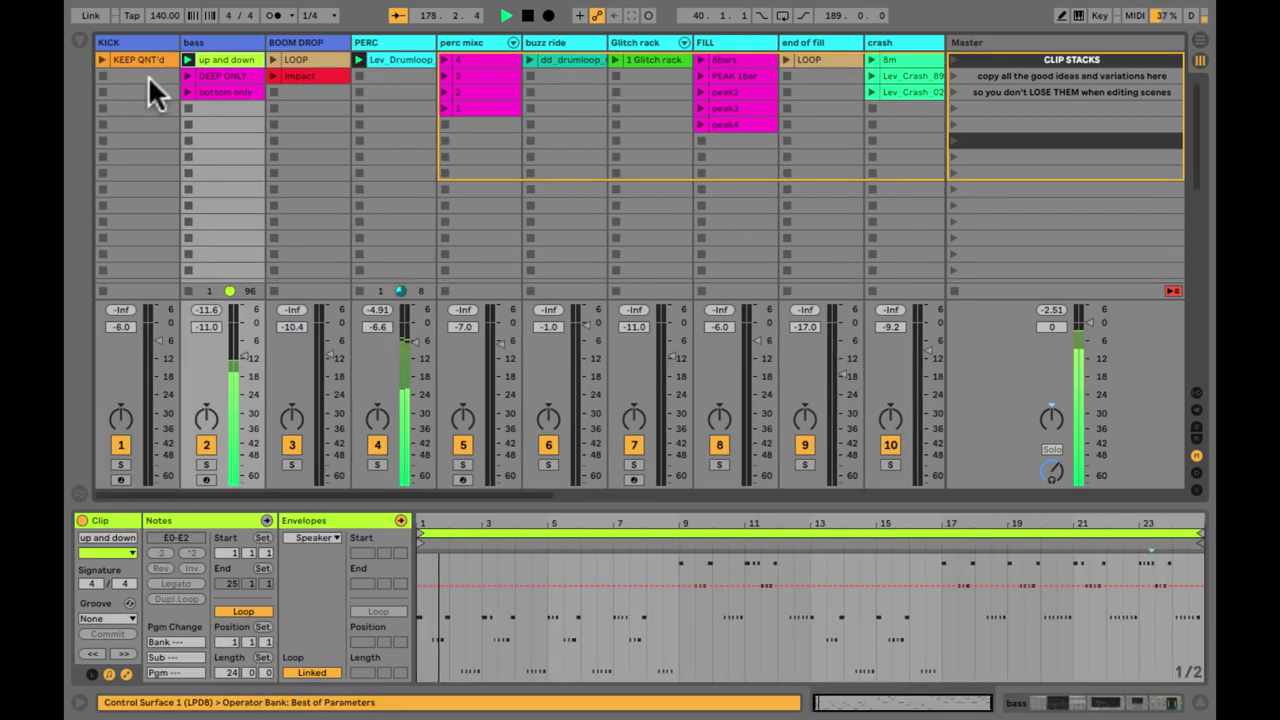
click(100, 57)
scroll(557, 189, right, 3)
scroll(557, 189, right, 2)
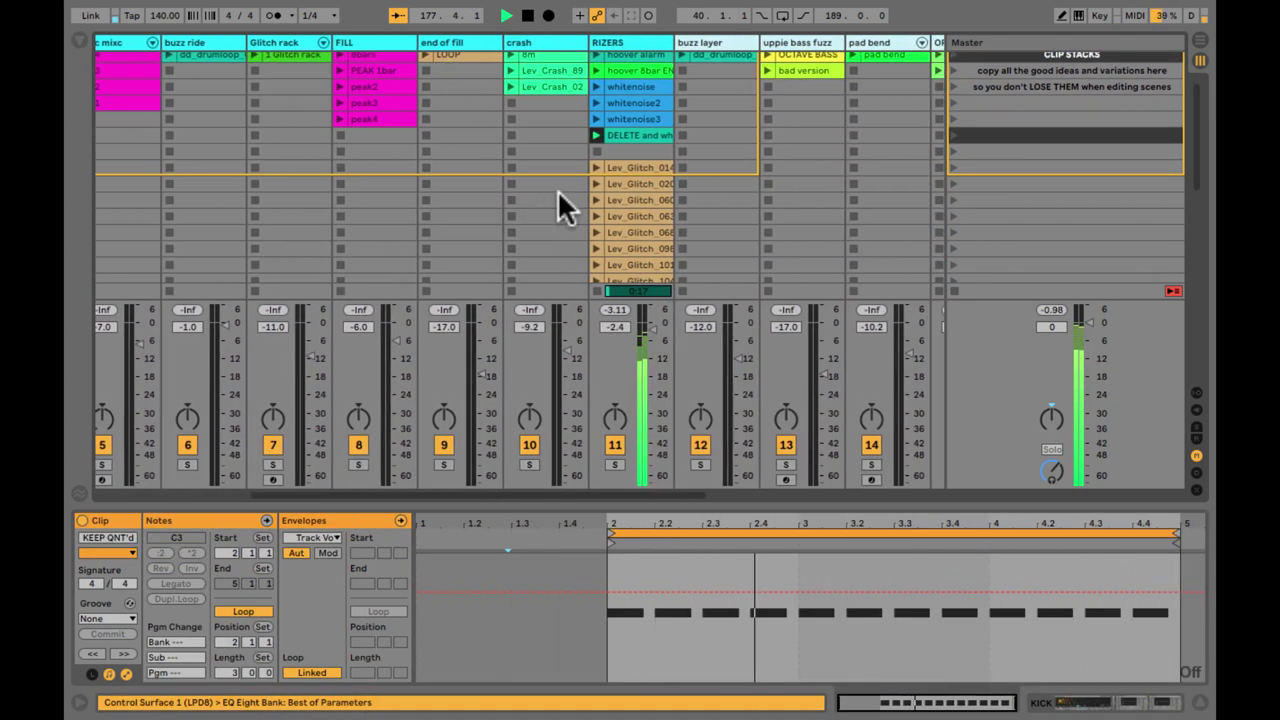
Set the DELETE riser clip's end marker to bar 9 and stop playback
click(625, 134)
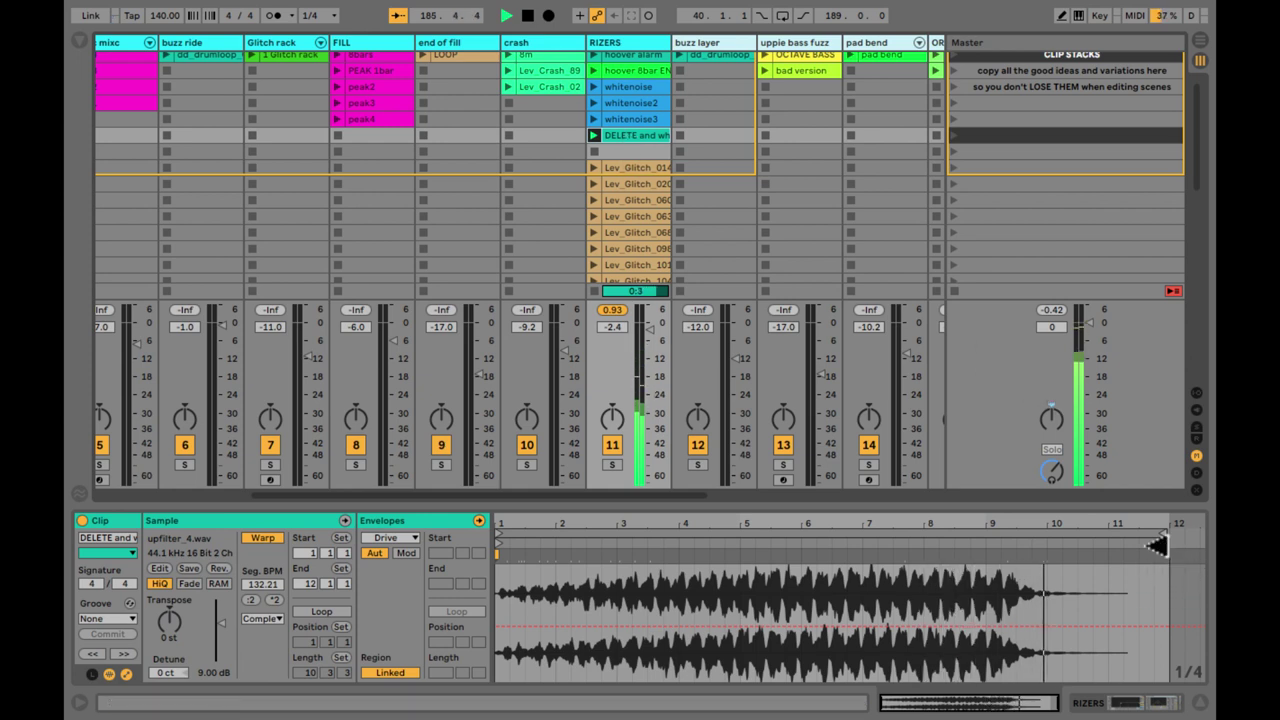
drag(1160, 546, 985, 563)
key(space)
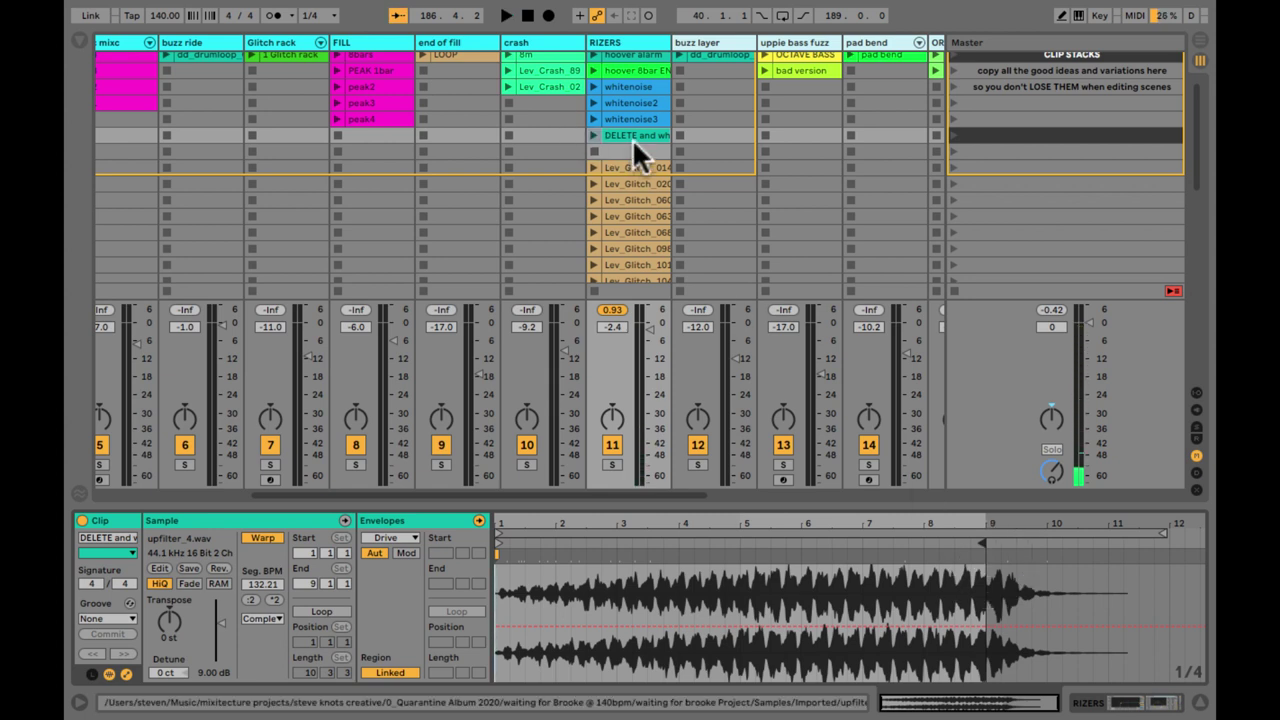
Relaunch the DELETE riser, audition it with the Auto Filter bypassed, stop playback and re-enable the filter
click(594, 135)
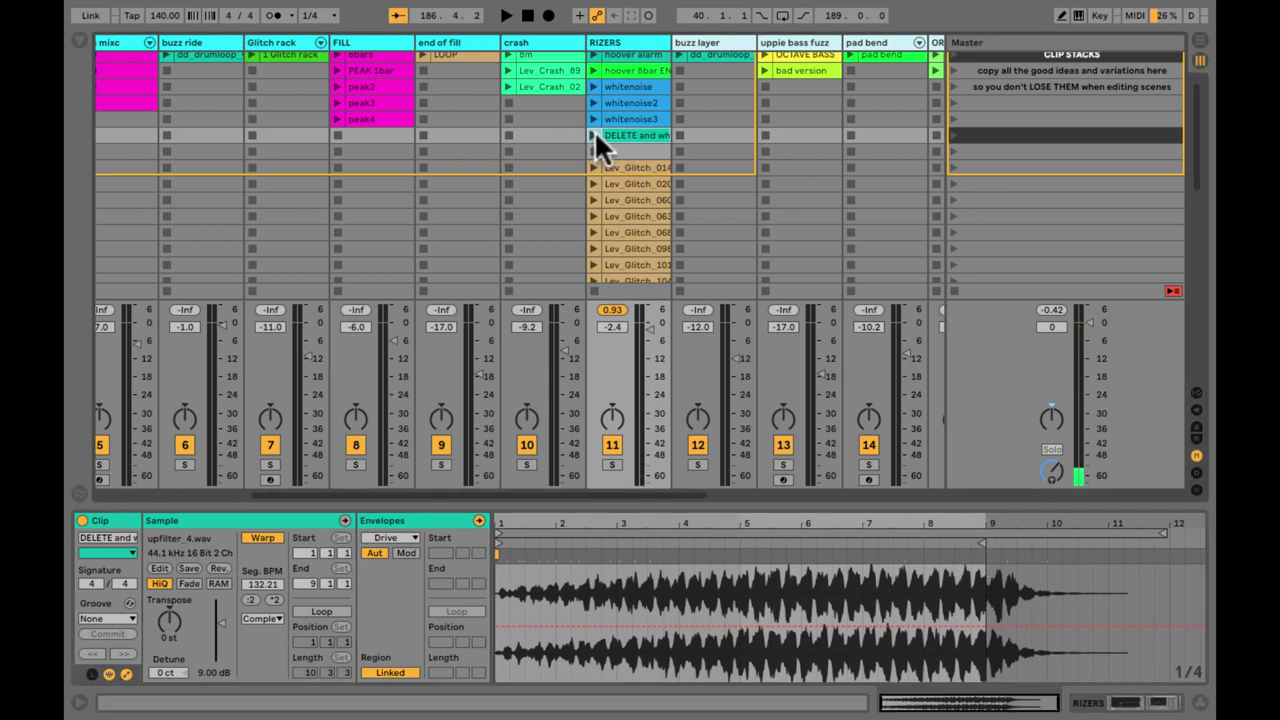
key(shift+Tab)
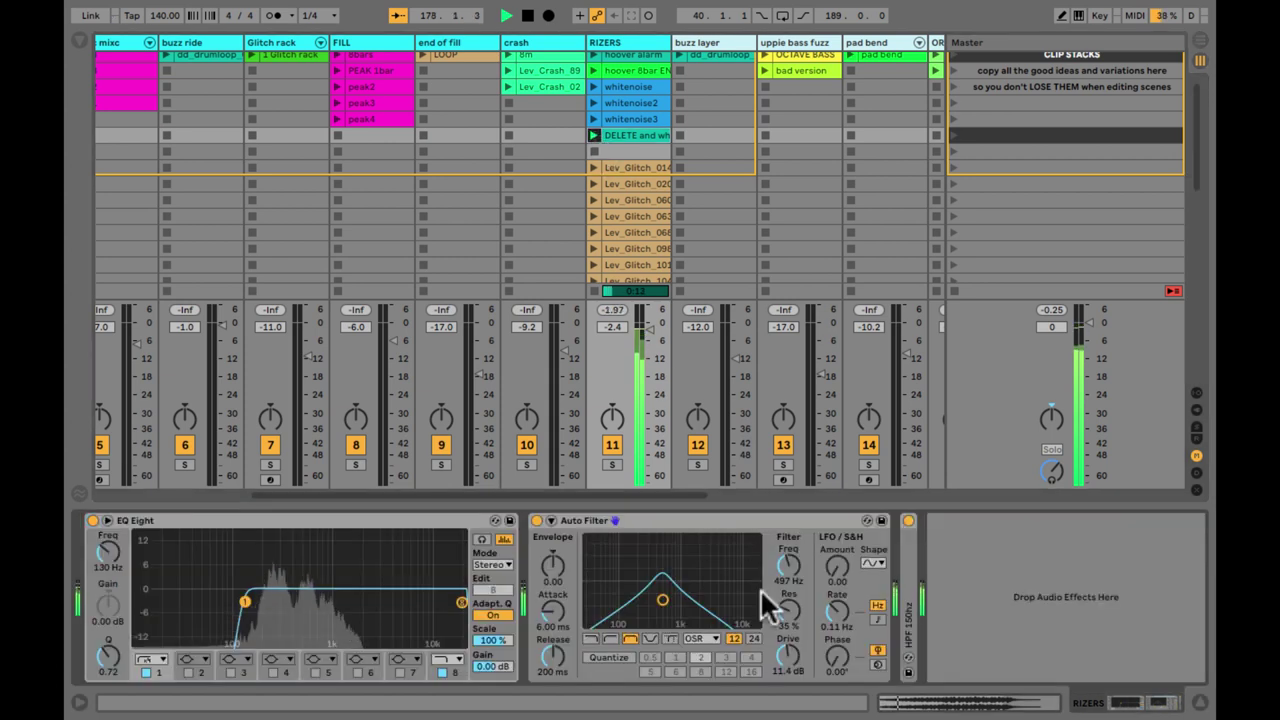
click(537, 521)
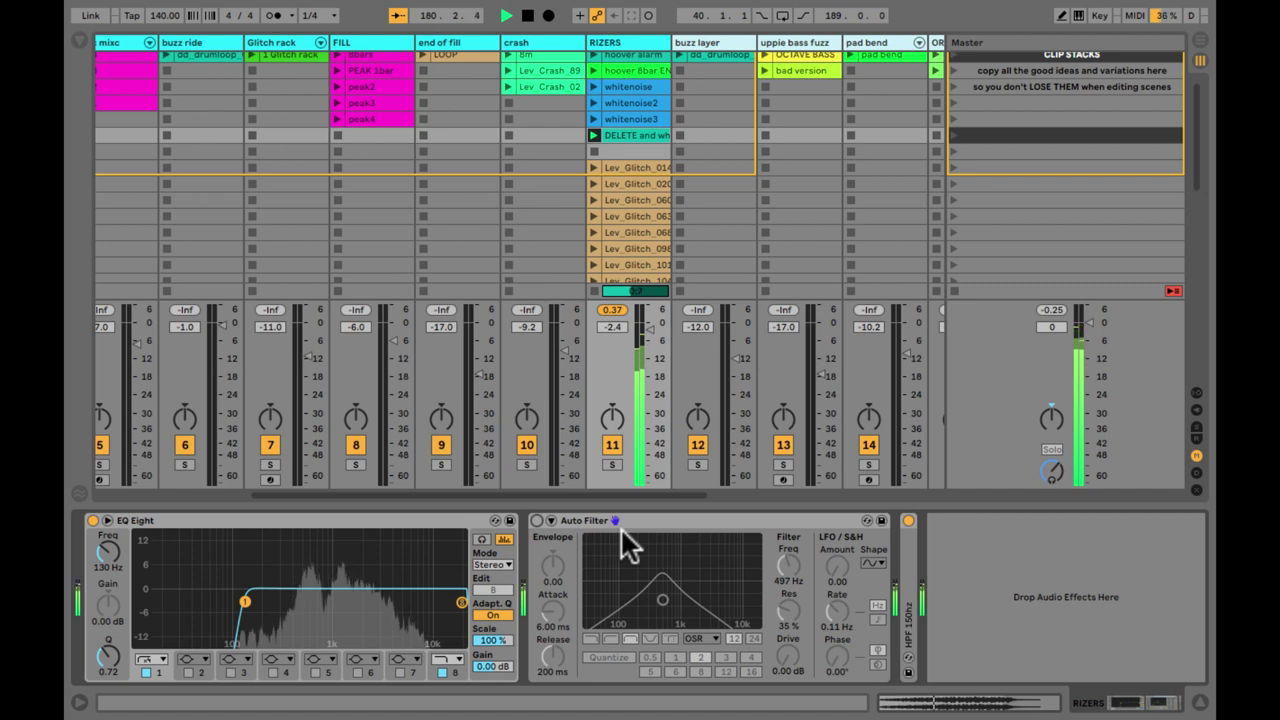
click(536, 521)
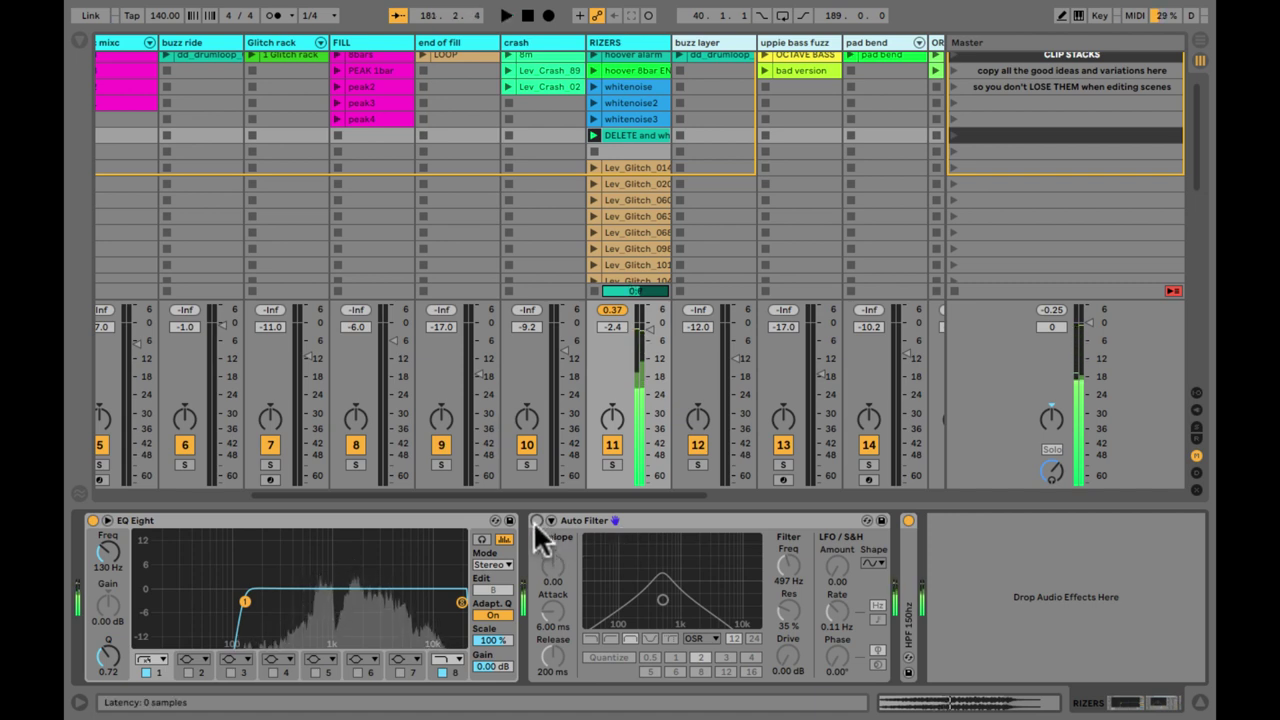
Reopen the DELETE clip and check its Drive envelope and envelope modes against the Auto Filter
double_click(625, 134)
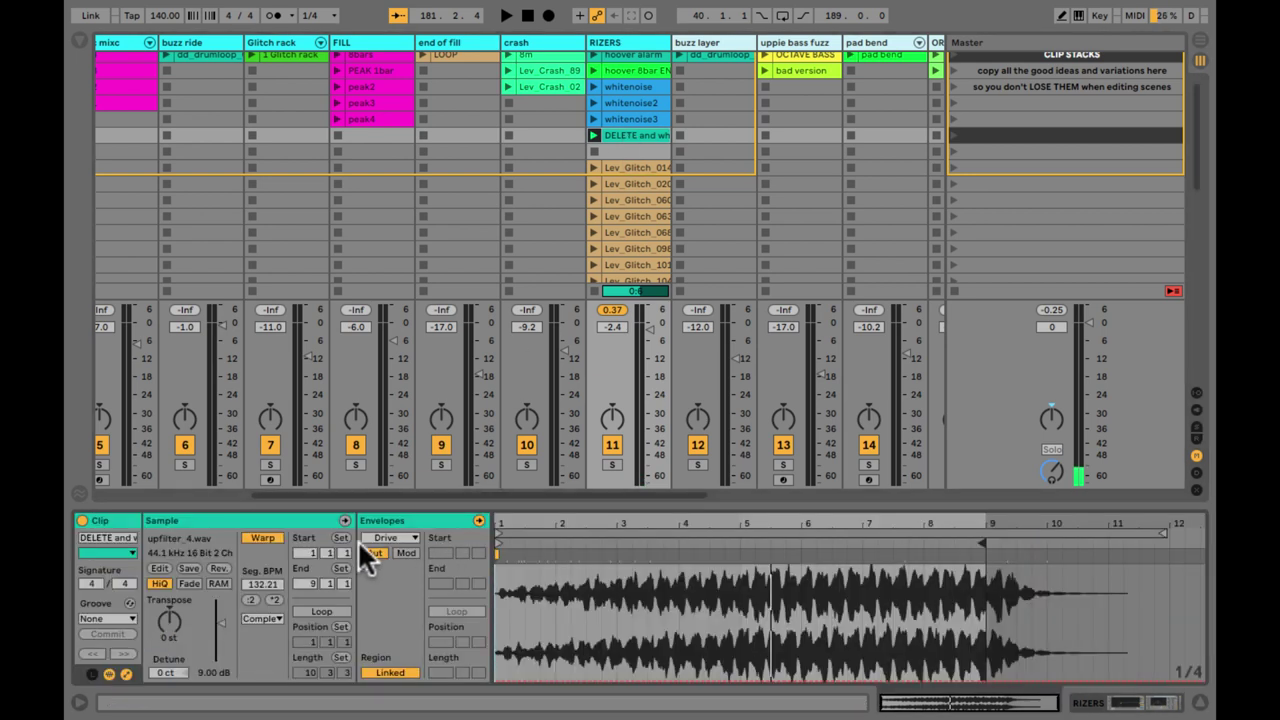
key(shift+Tab)
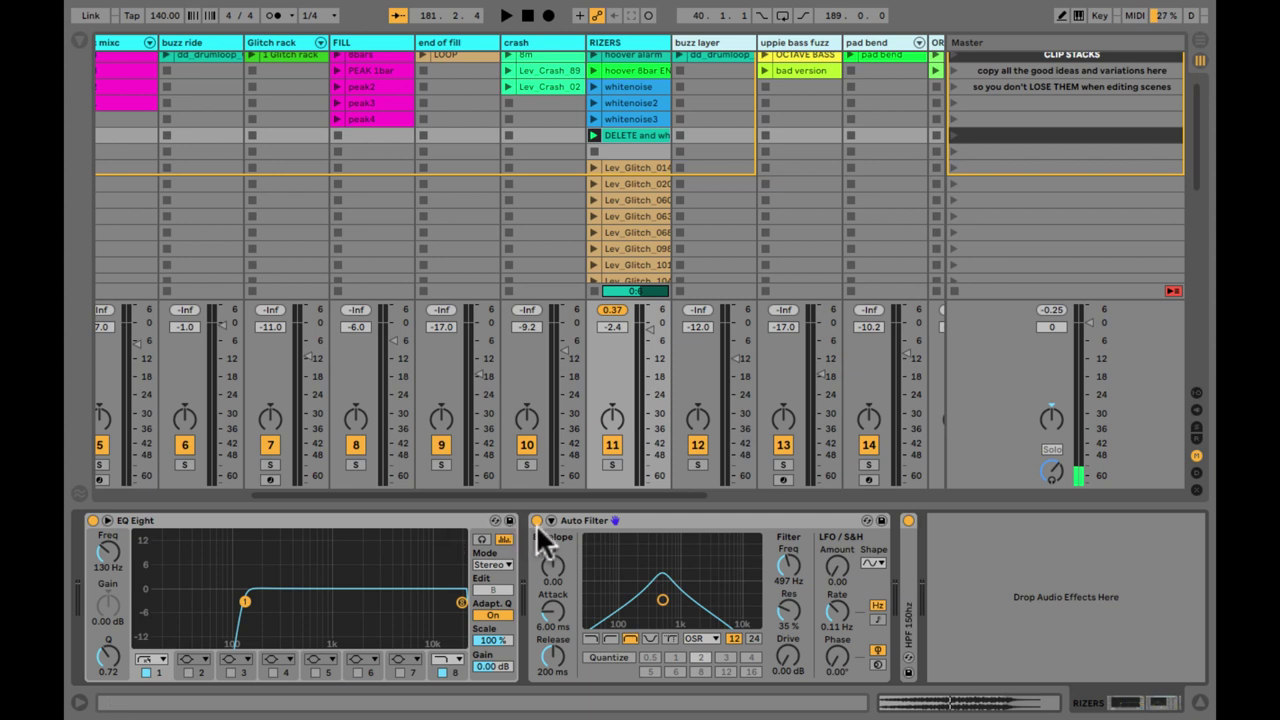
key(shift+Tab)
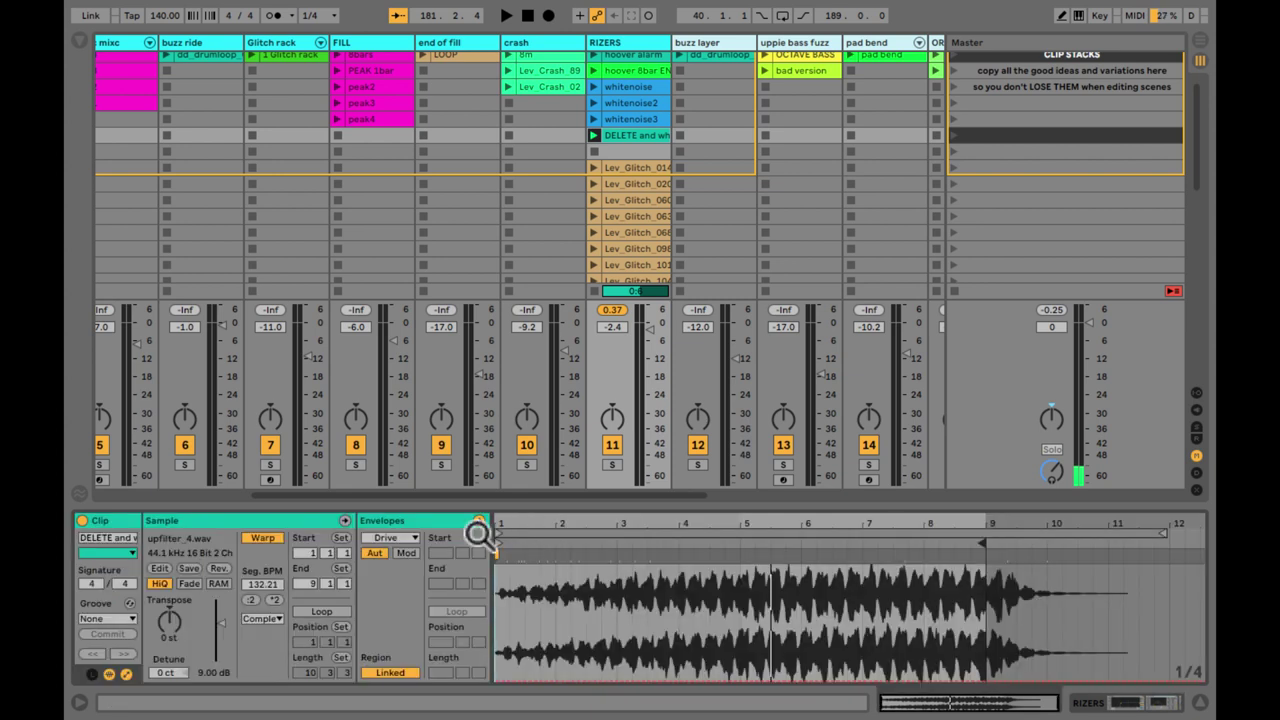
click(391, 538)
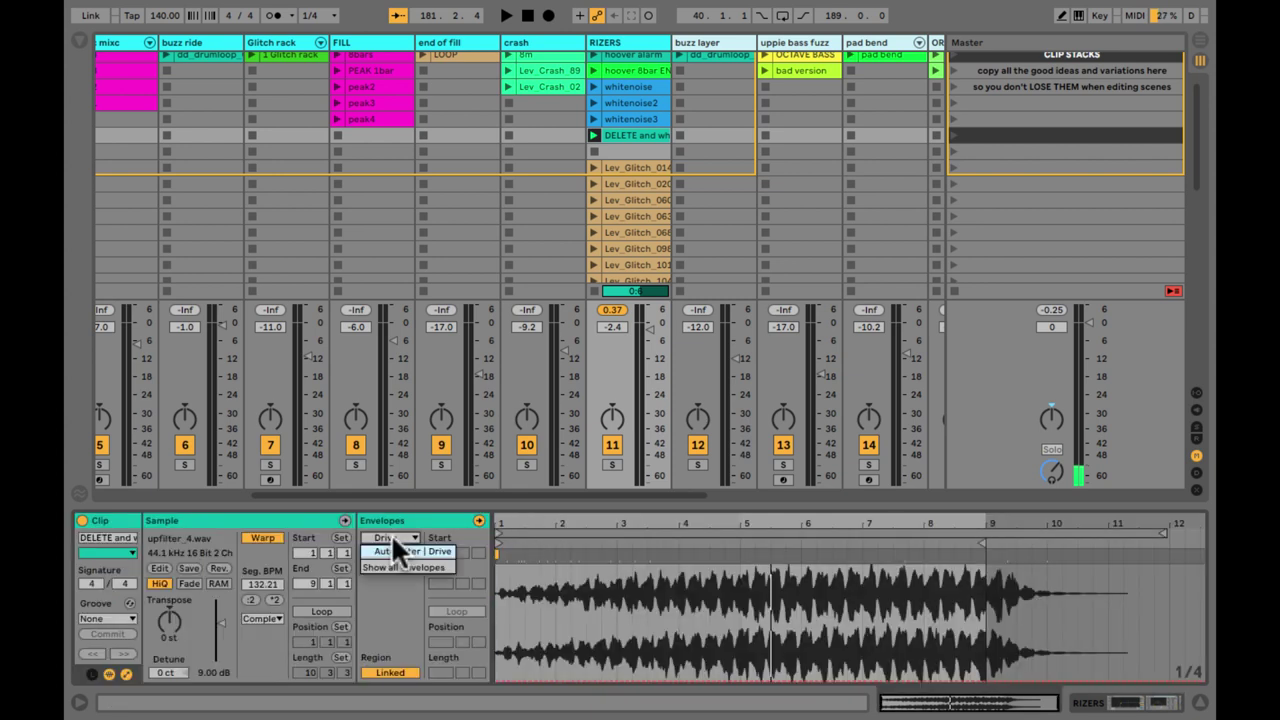
click(392, 543)
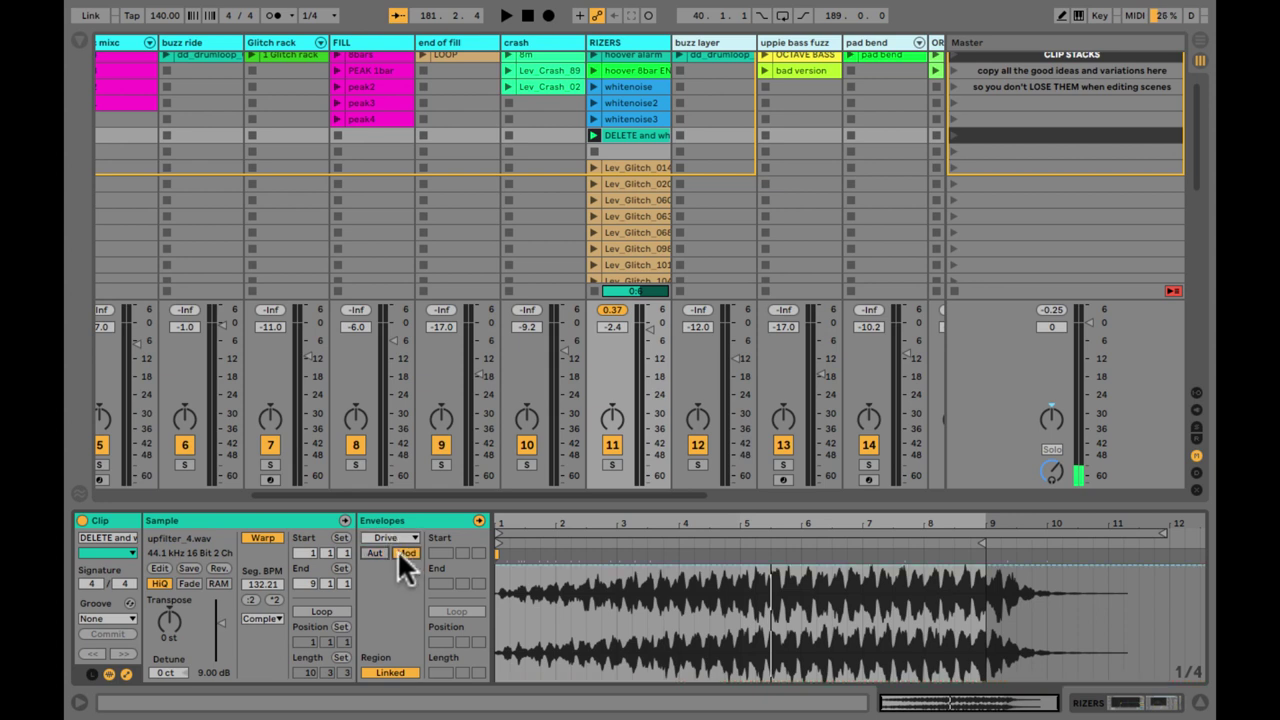
Show the help information and all clip envelopes for the DELETE riser, and open the Auto Filter's list of envelope parameters
key(shift+question)
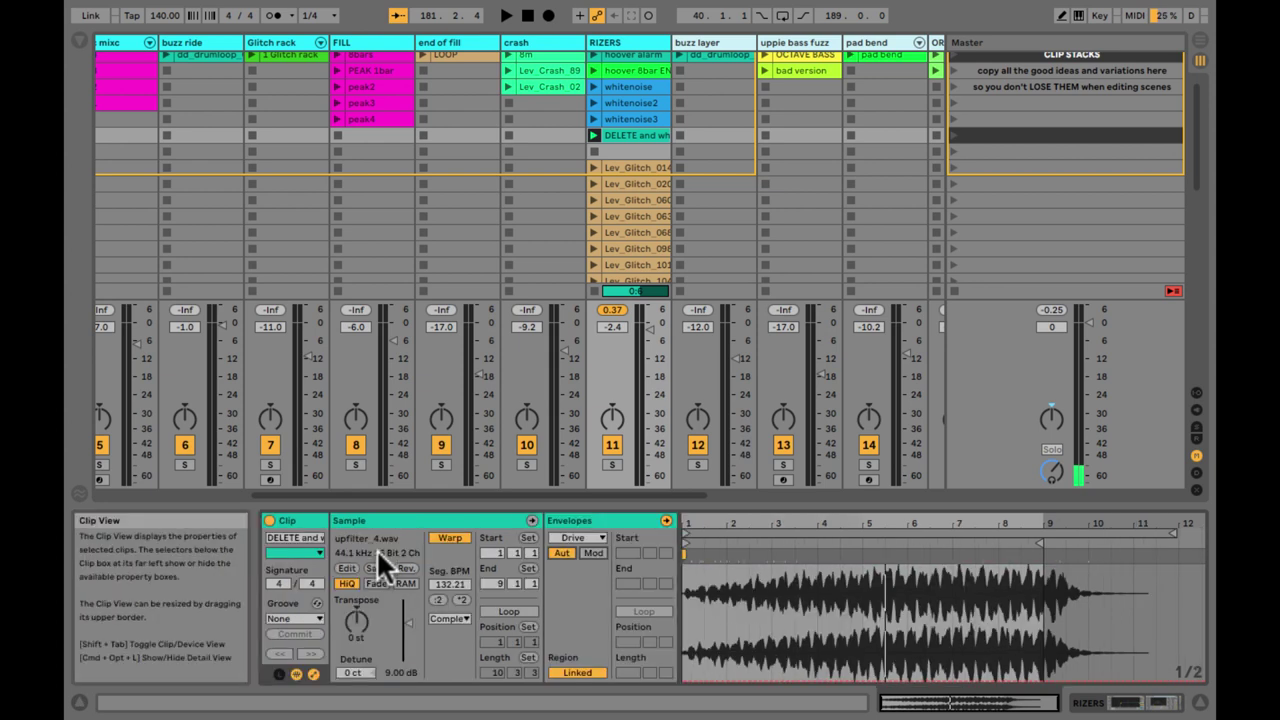
click(580, 534)
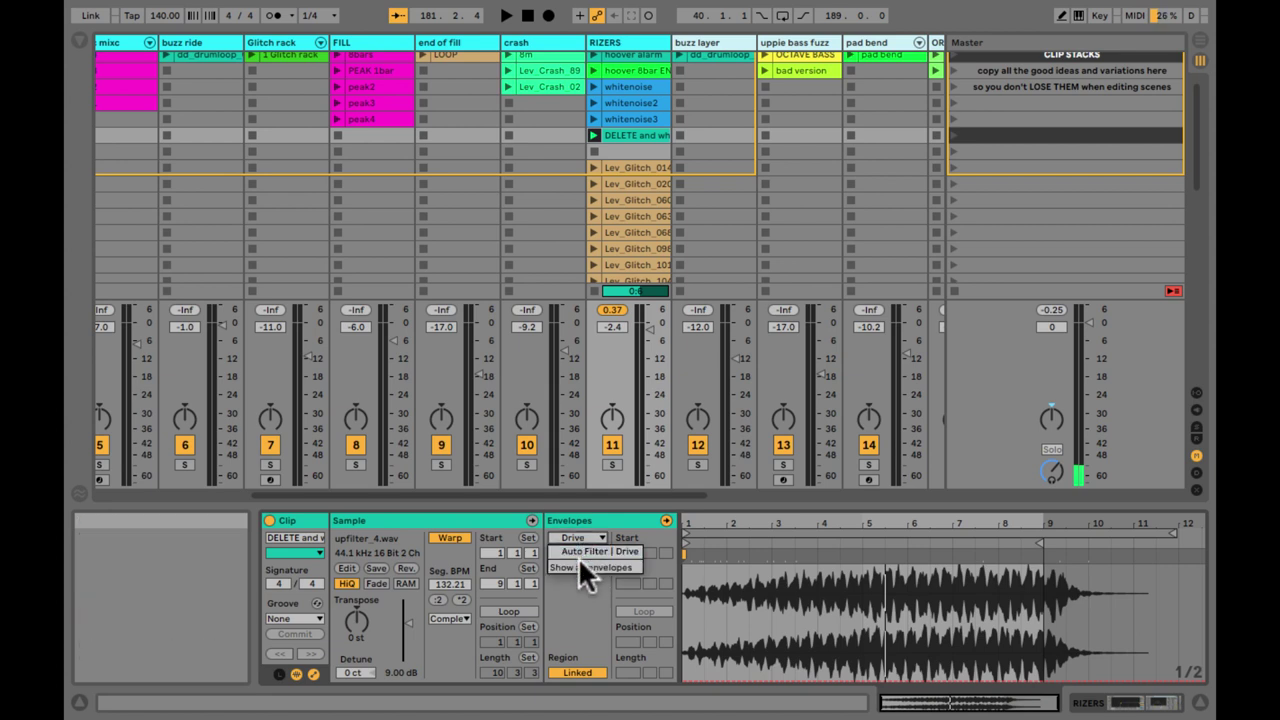
click(578, 566)
click(576, 553)
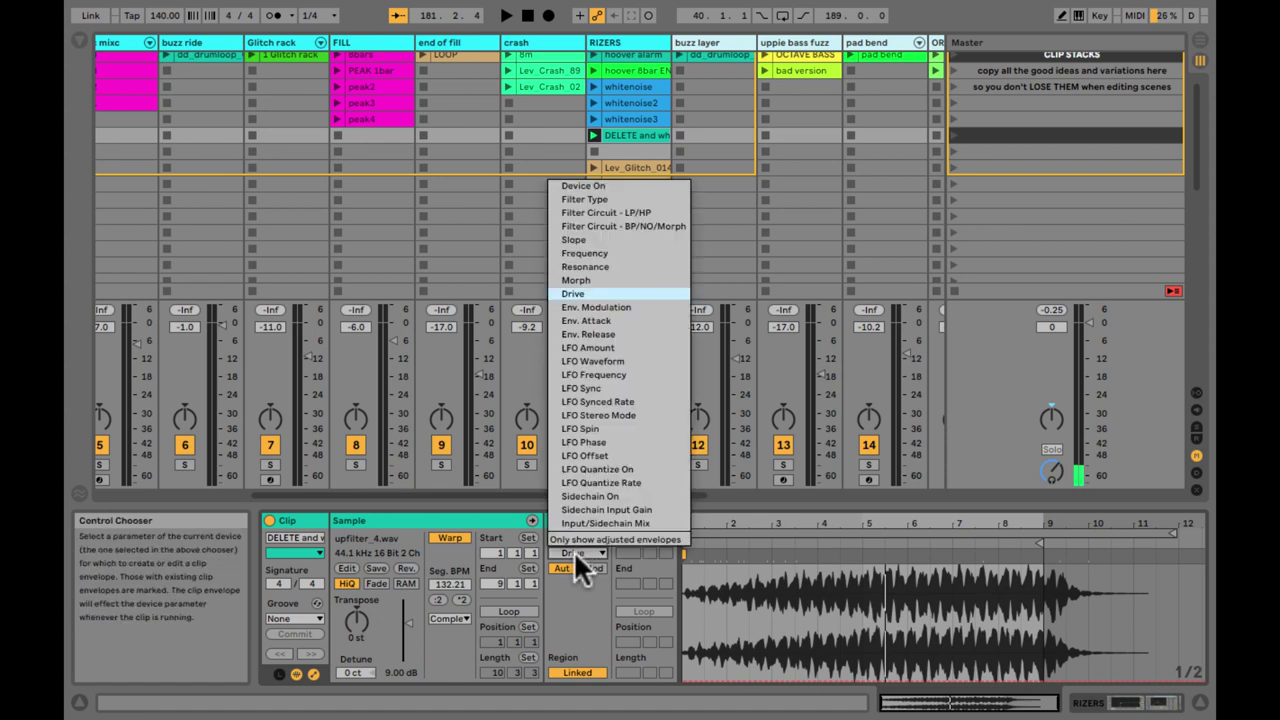
Add an Auto Filter Device On envelope to the DELETE clip in the RIZERS track, set to Off from 1.1.1
click(588, 183)
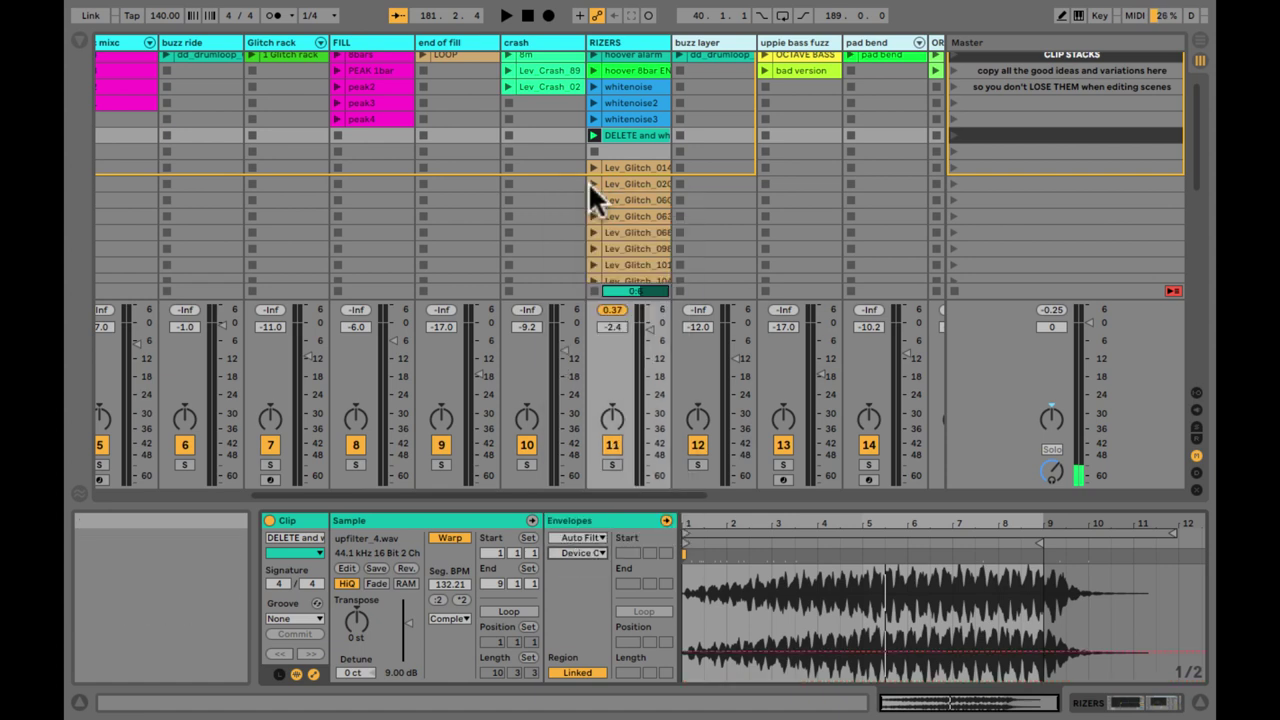
key(shift+question)
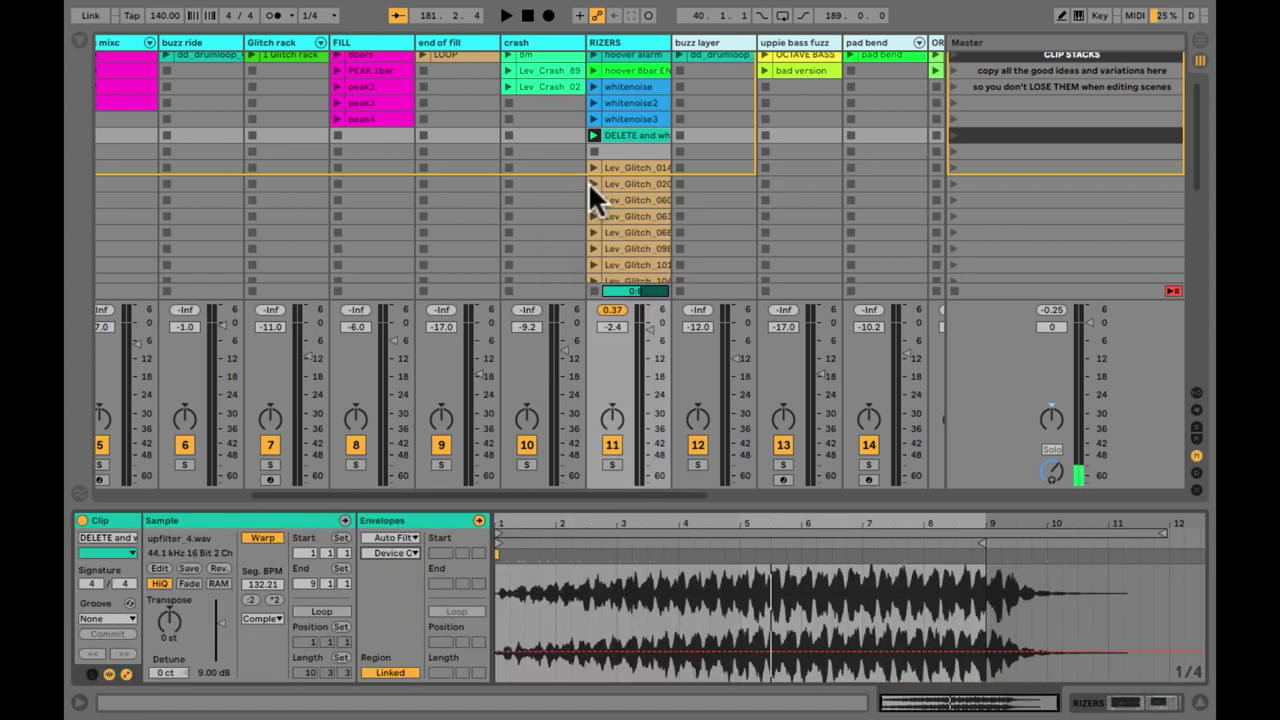
click(496, 647)
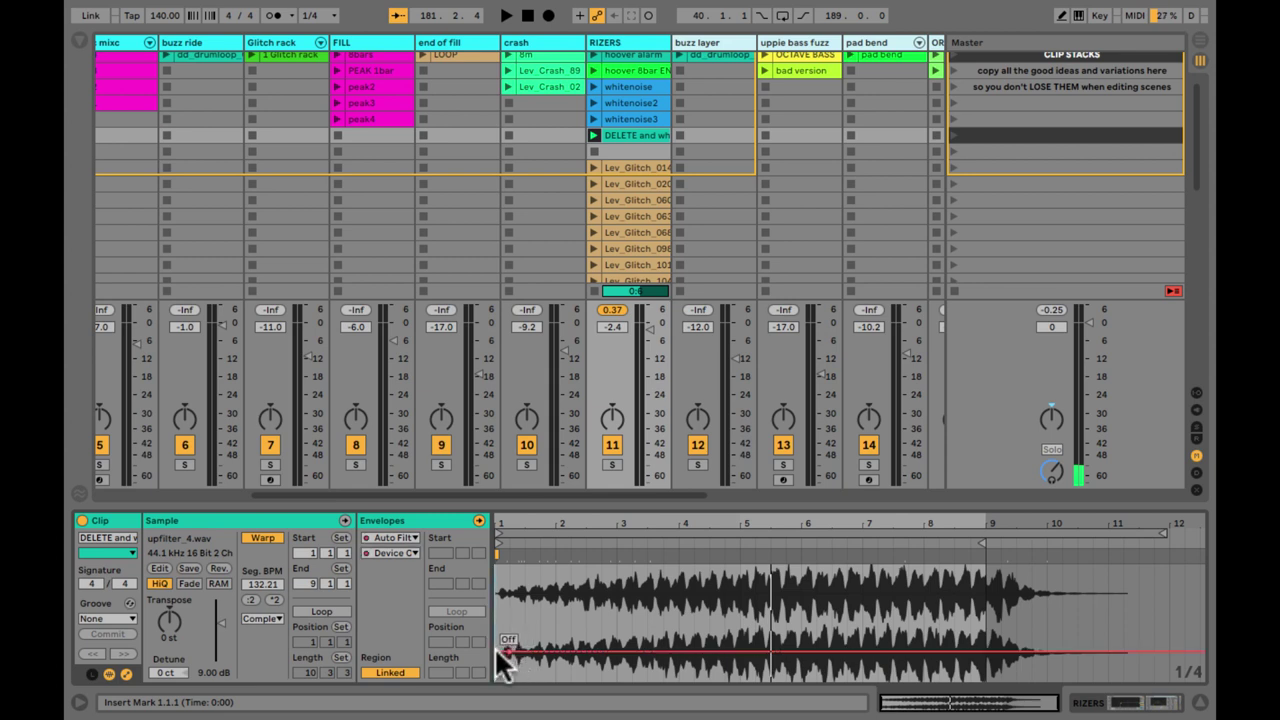
click(494, 647)
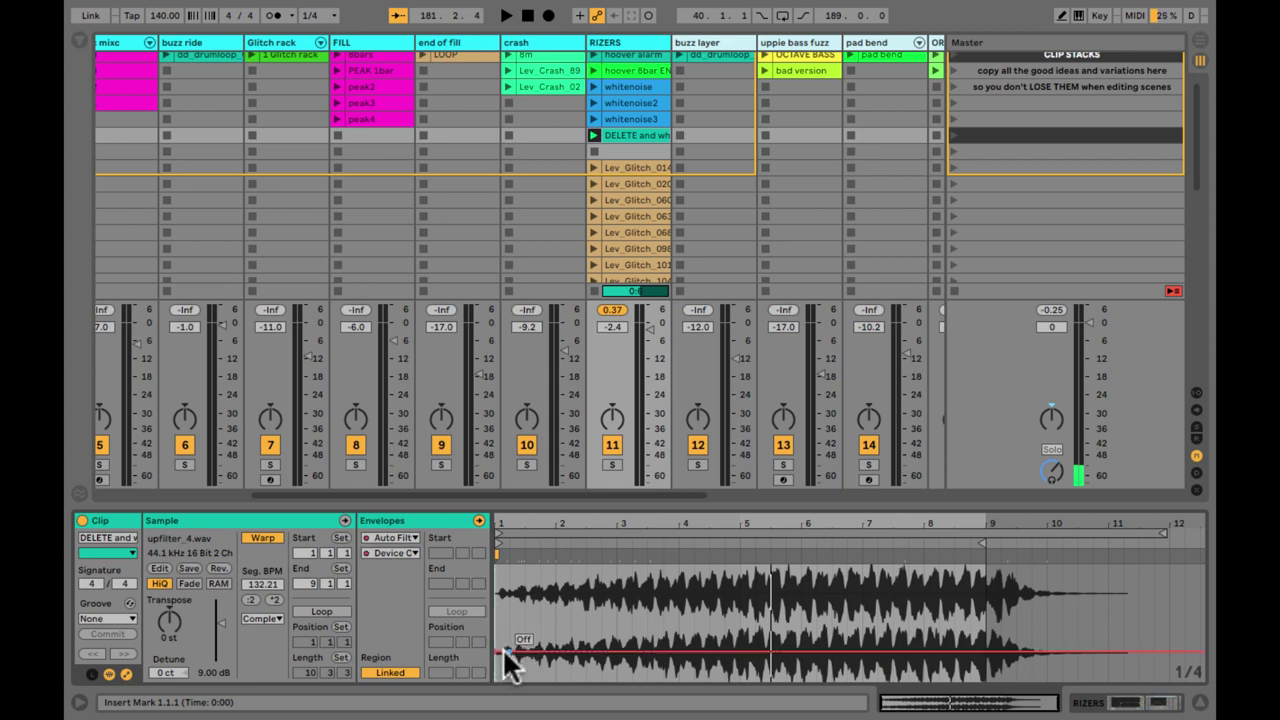
drag(503, 648, 502, 651)
drag(1045, 513, 1047, 521)
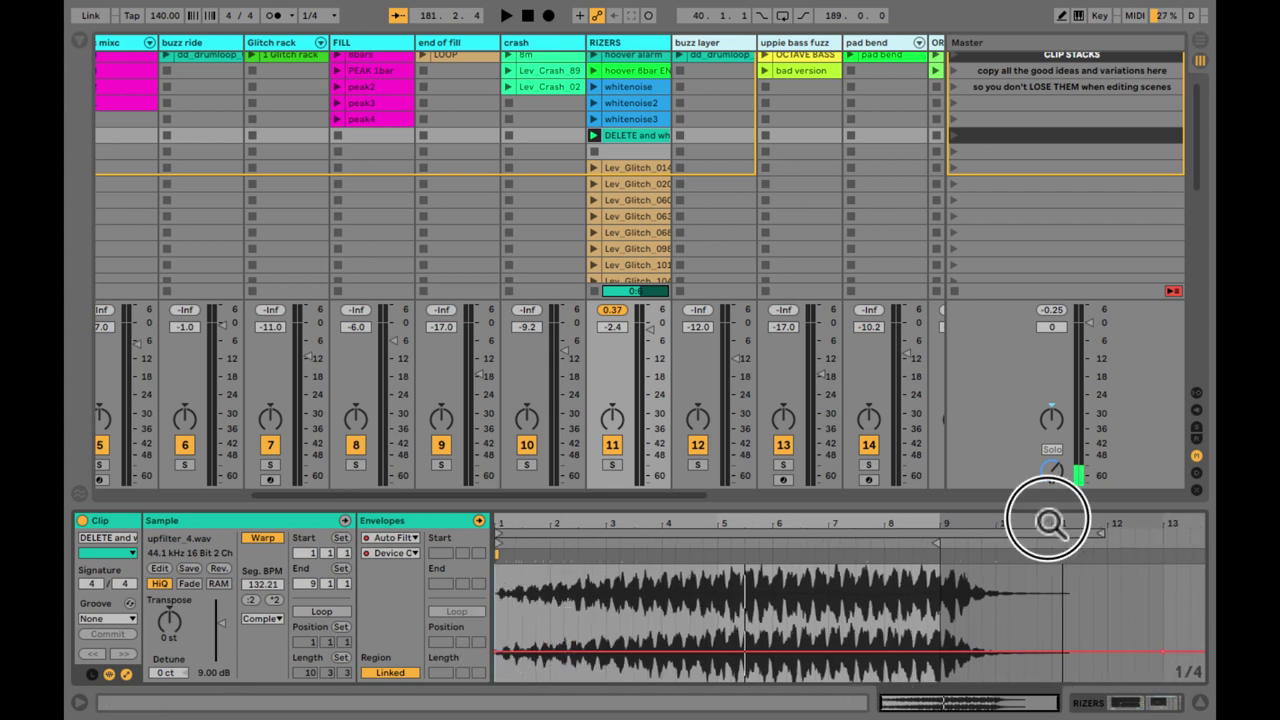
Play the DELETE clip with the RIZERS track's devices shown to check the Auto Filter's state, and stop playback
click(617, 116)
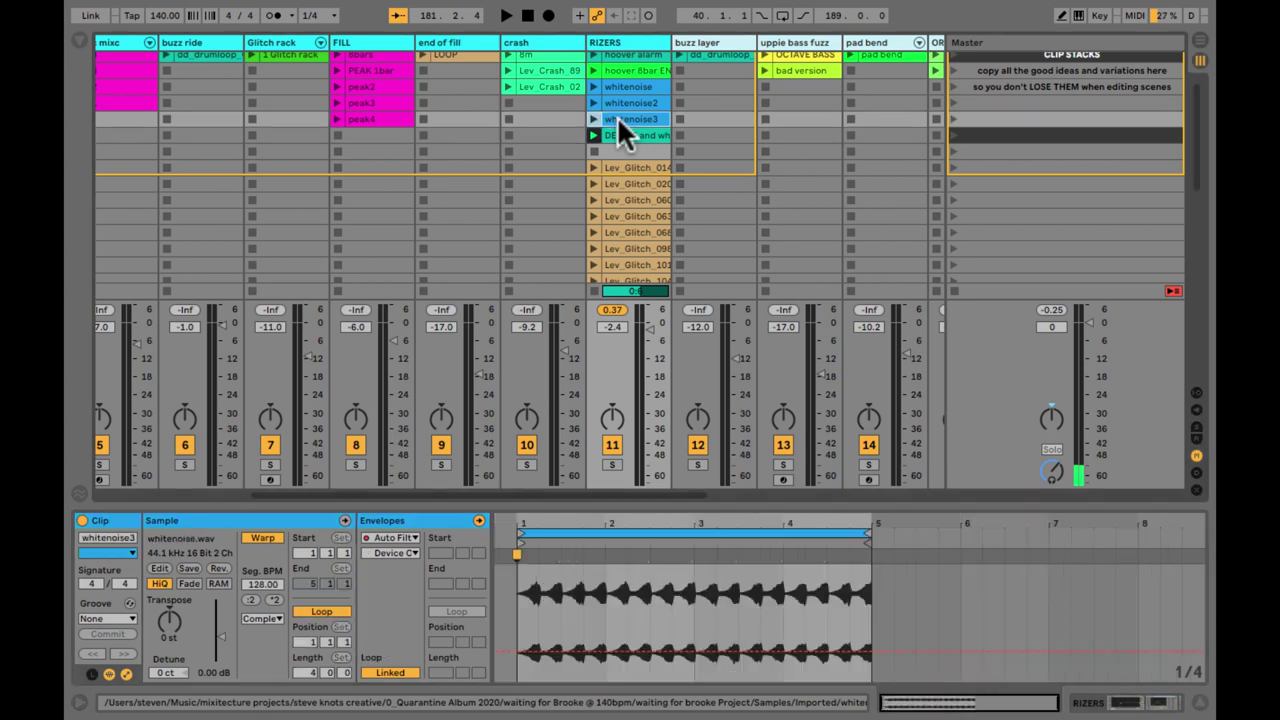
click(606, 134)
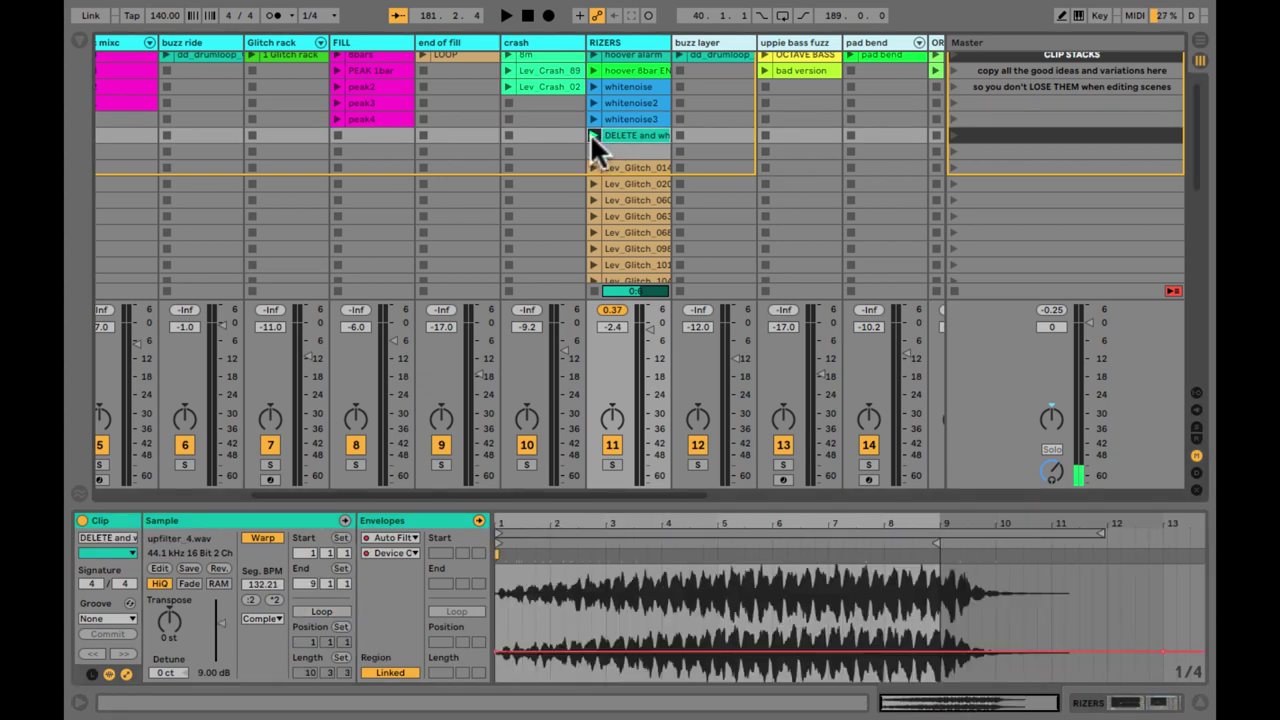
click(592, 135)
key(shift+Tab)
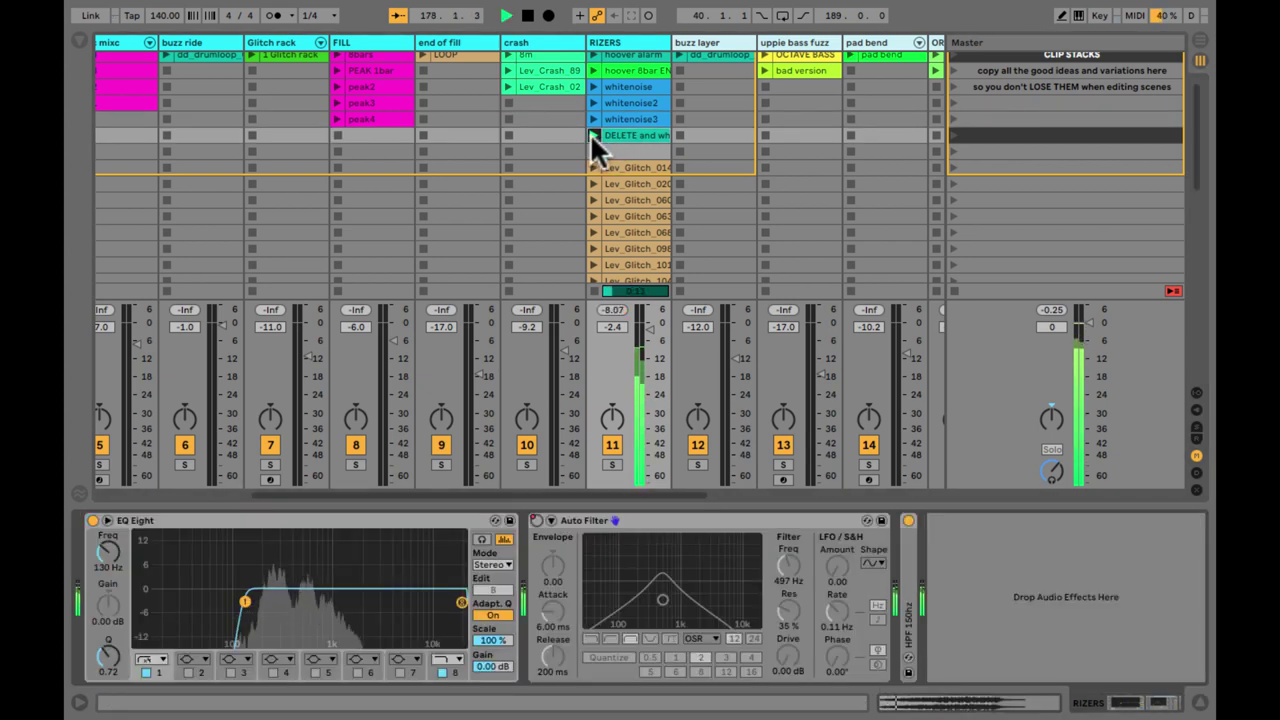
key(space)
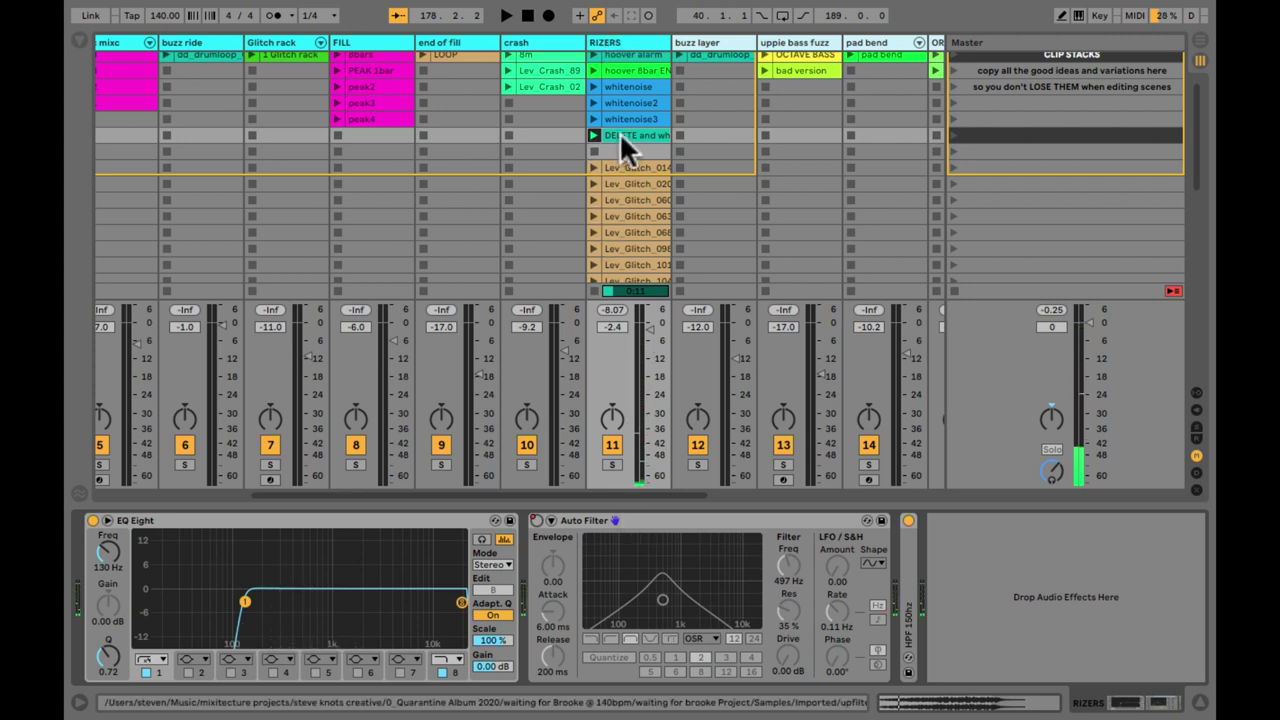
Launch the whitenoise3 clip and switch on the RIZERS track's Auto Filter
click(629, 117)
click(593, 118)
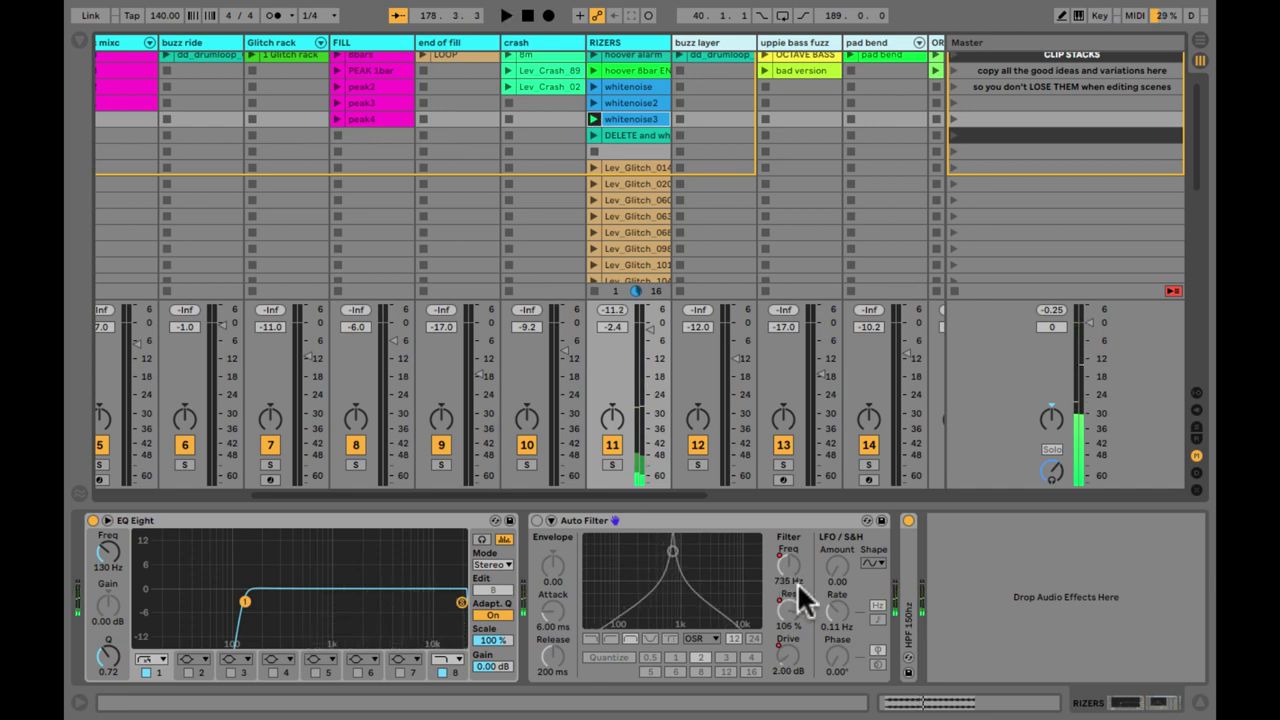
click(537, 521)
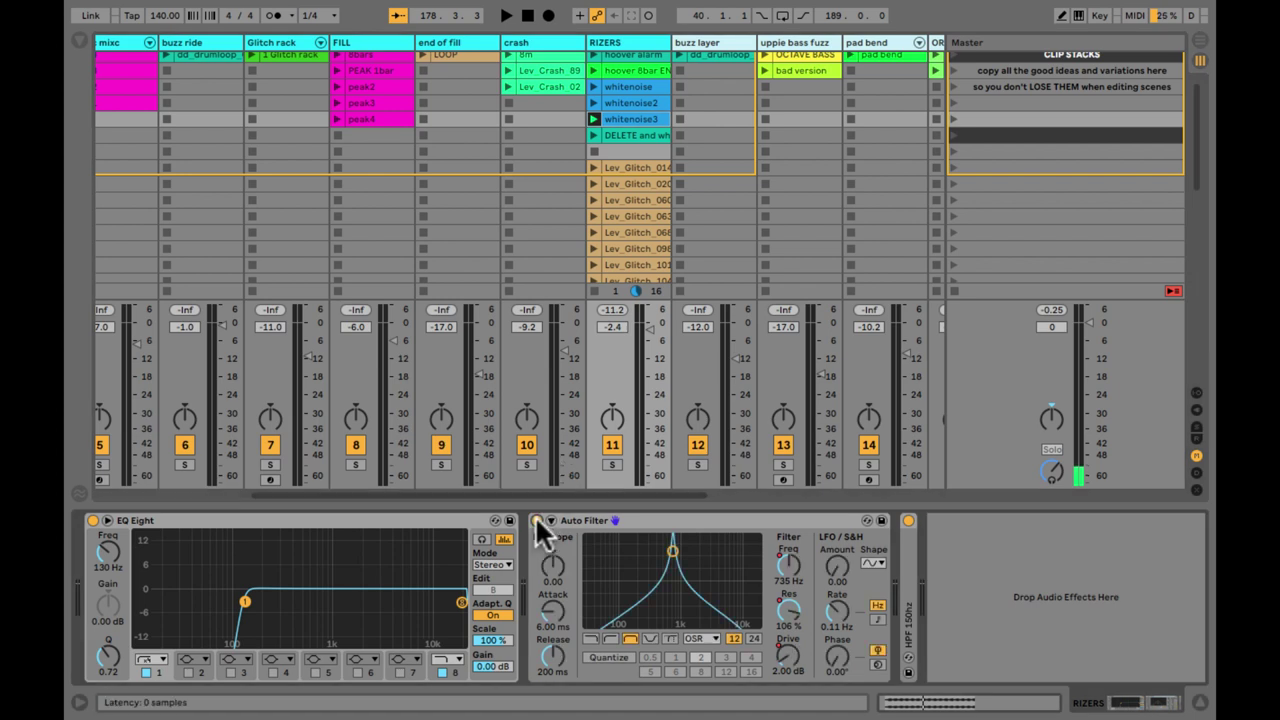
Set the Auto Filter Device On envelope of the whitenoise3 clip to On from 1.1.1
click(617, 119)
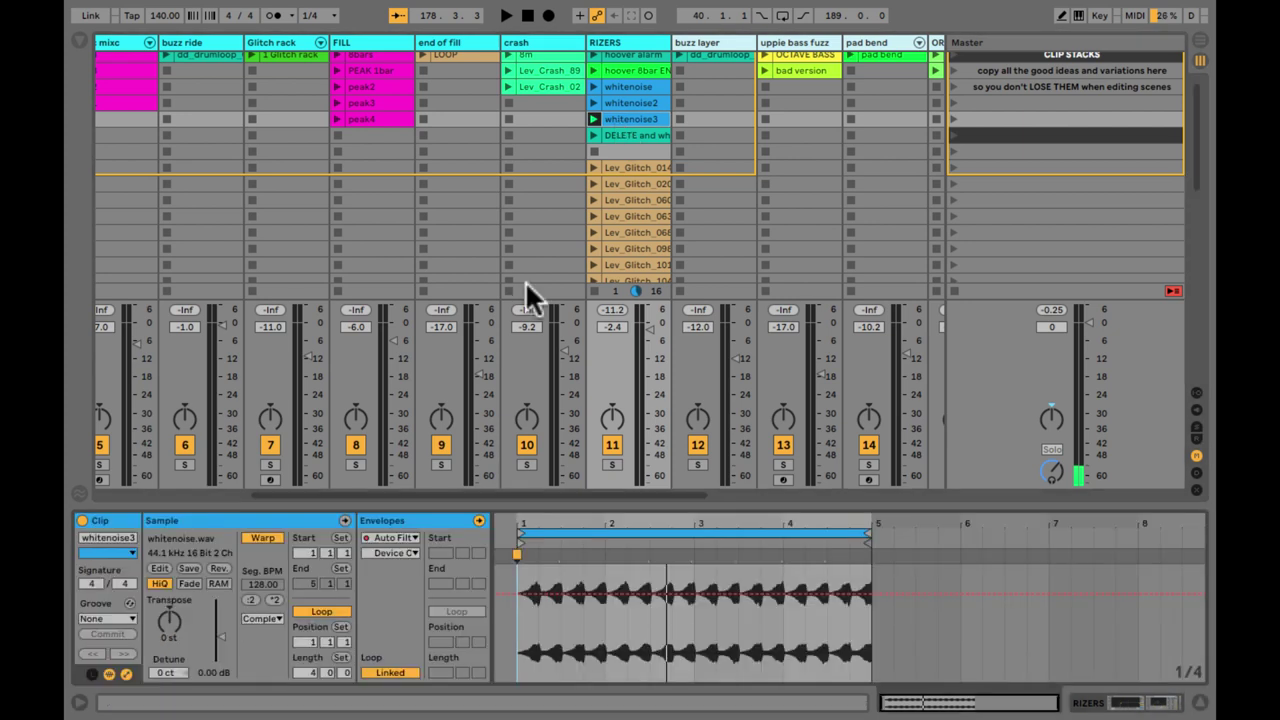
click(392, 550)
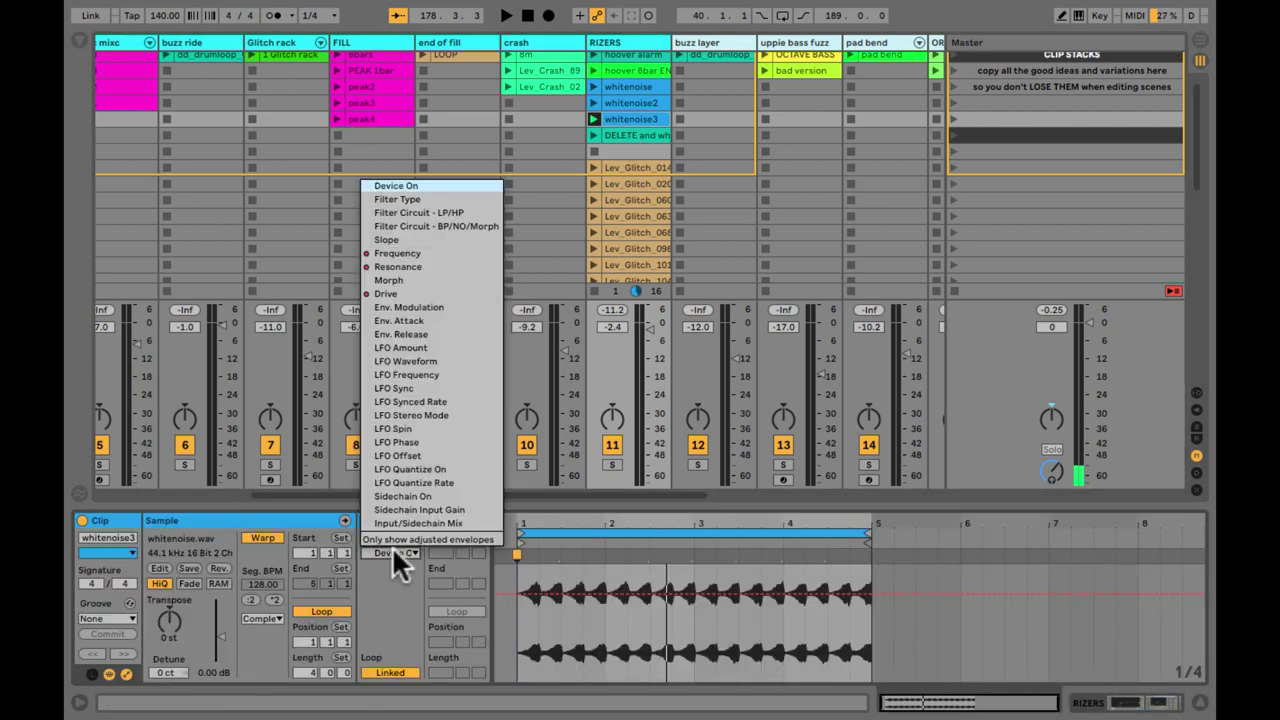
click(387, 185)
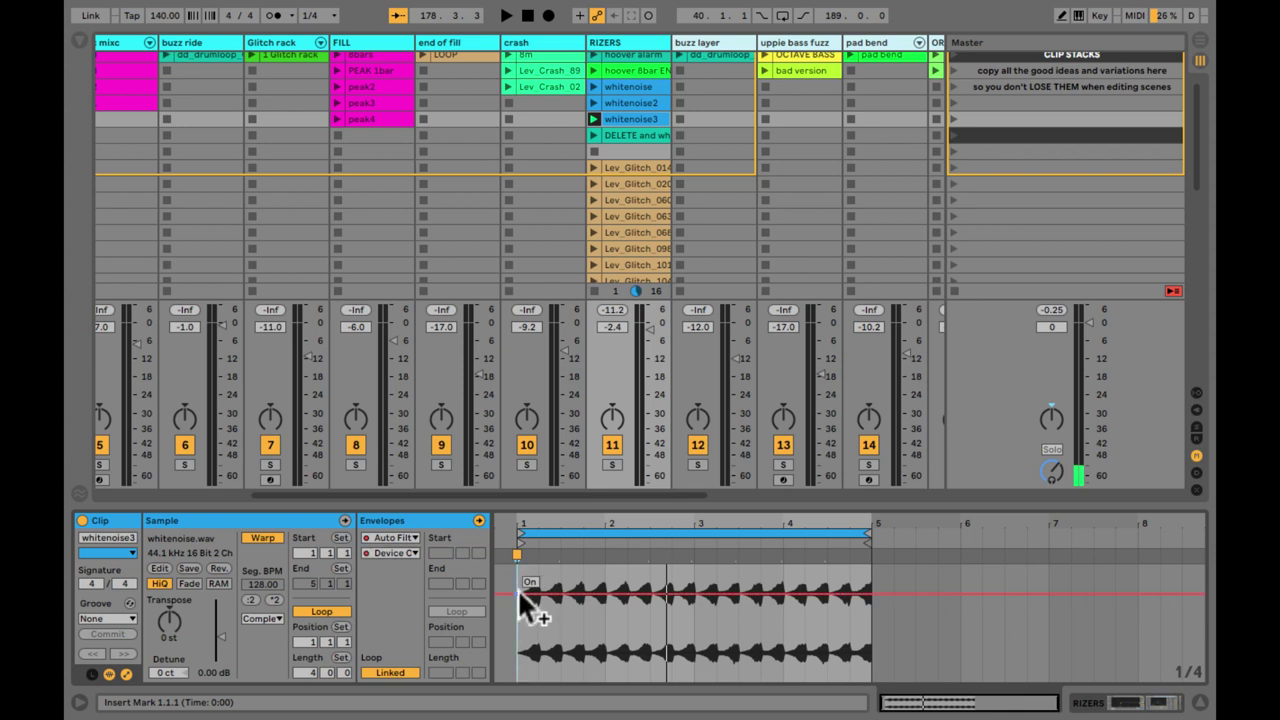
Set the Auto Filter Device On envelope to On in the hoover alarm, hoover 8bar and whitenoise clips
scroll(619, 114, up, 1)
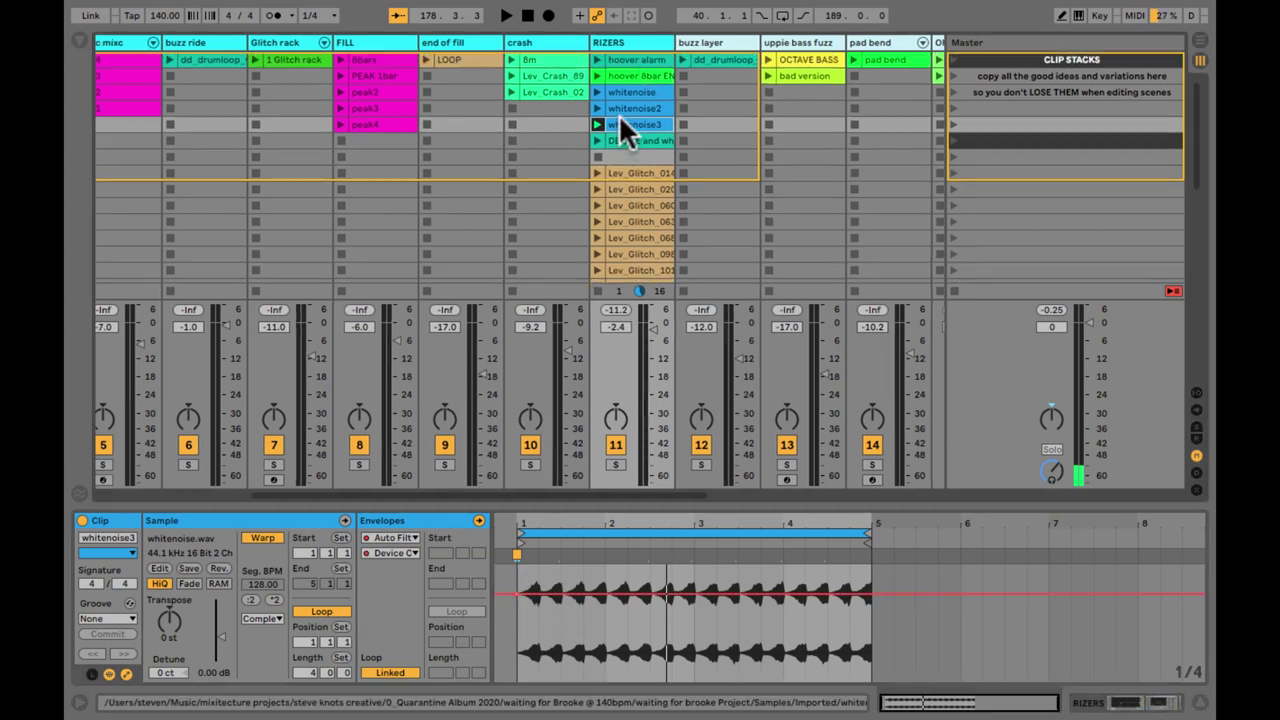
click(615, 58)
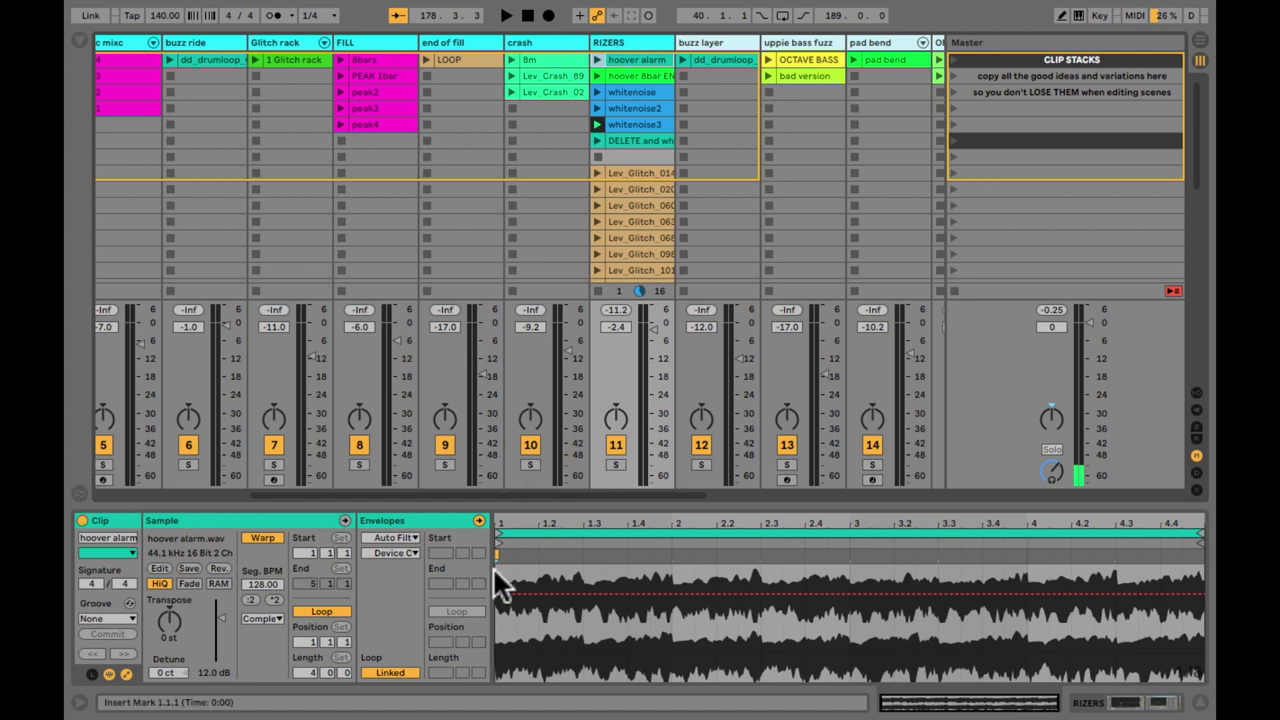
drag(493, 599, 600, 158)
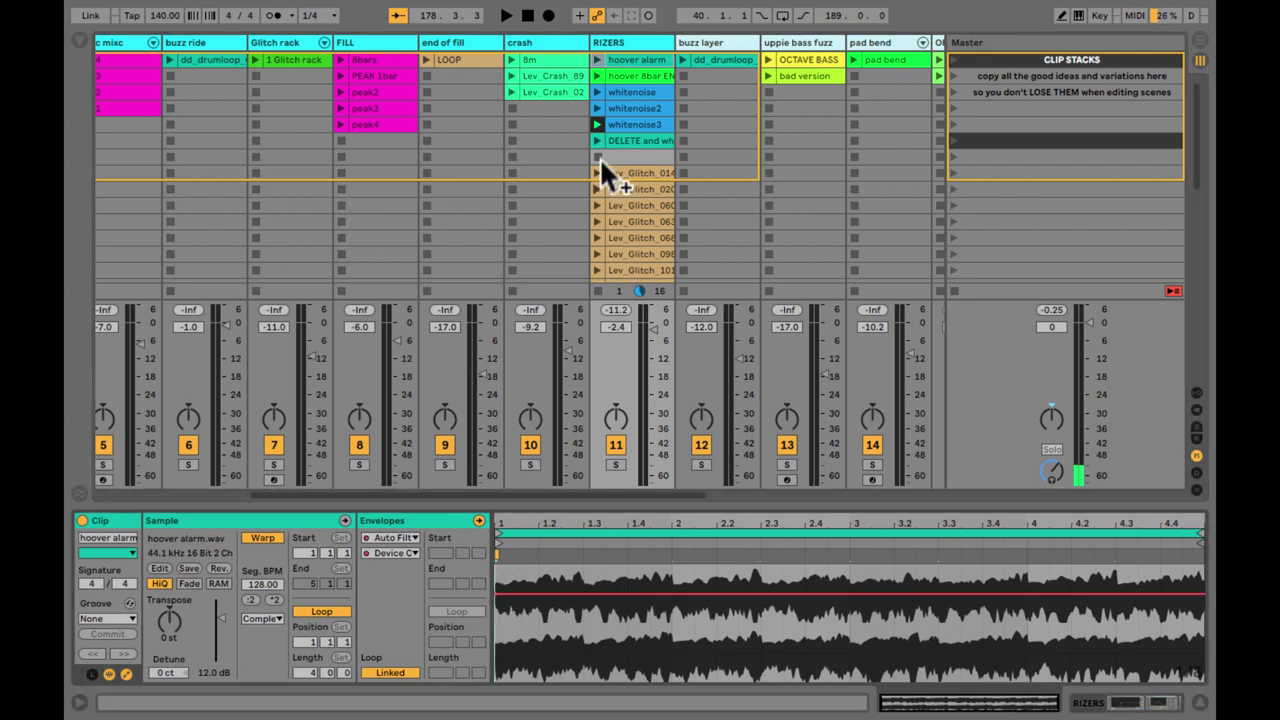
click(616, 75)
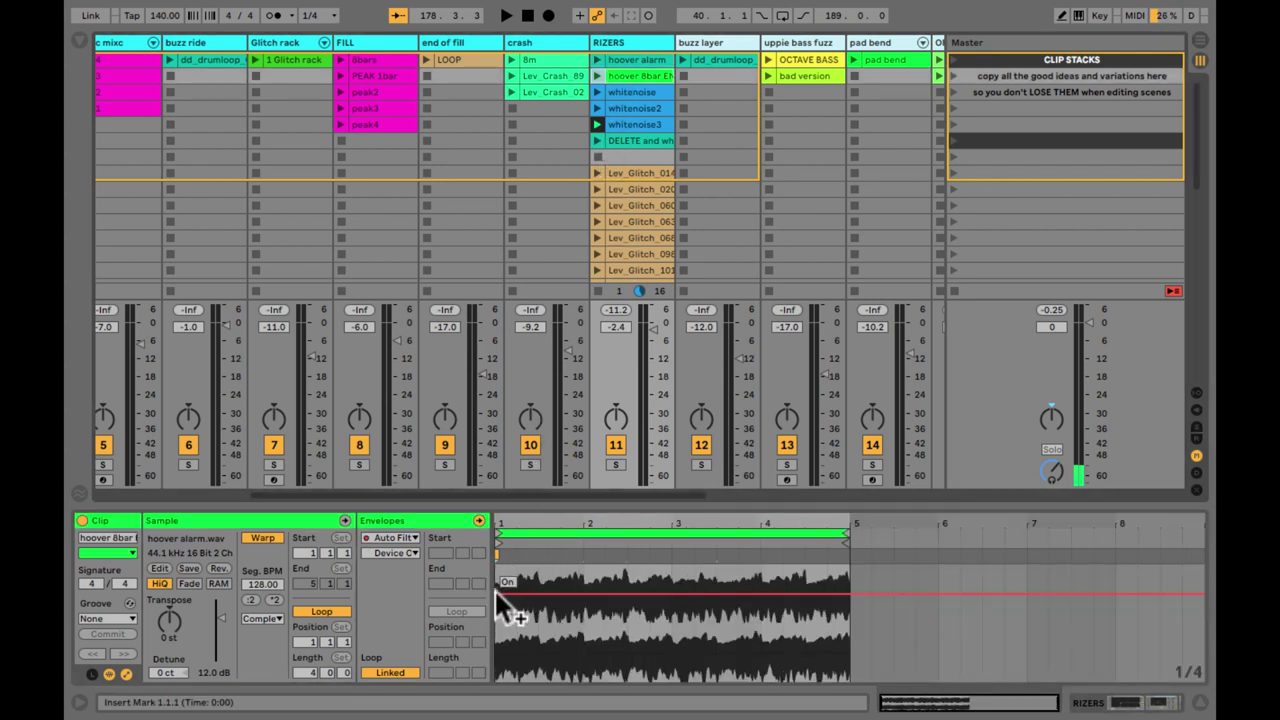
click(639, 90)
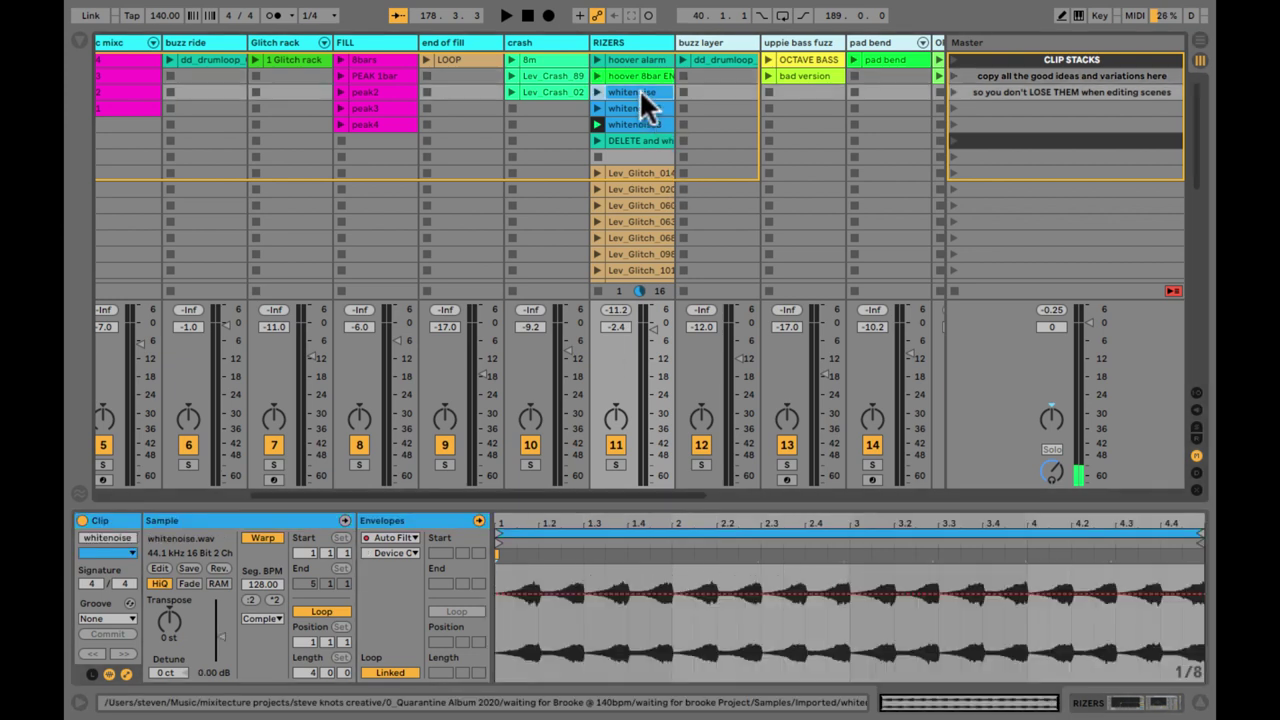
drag(496, 596, 586, 168)
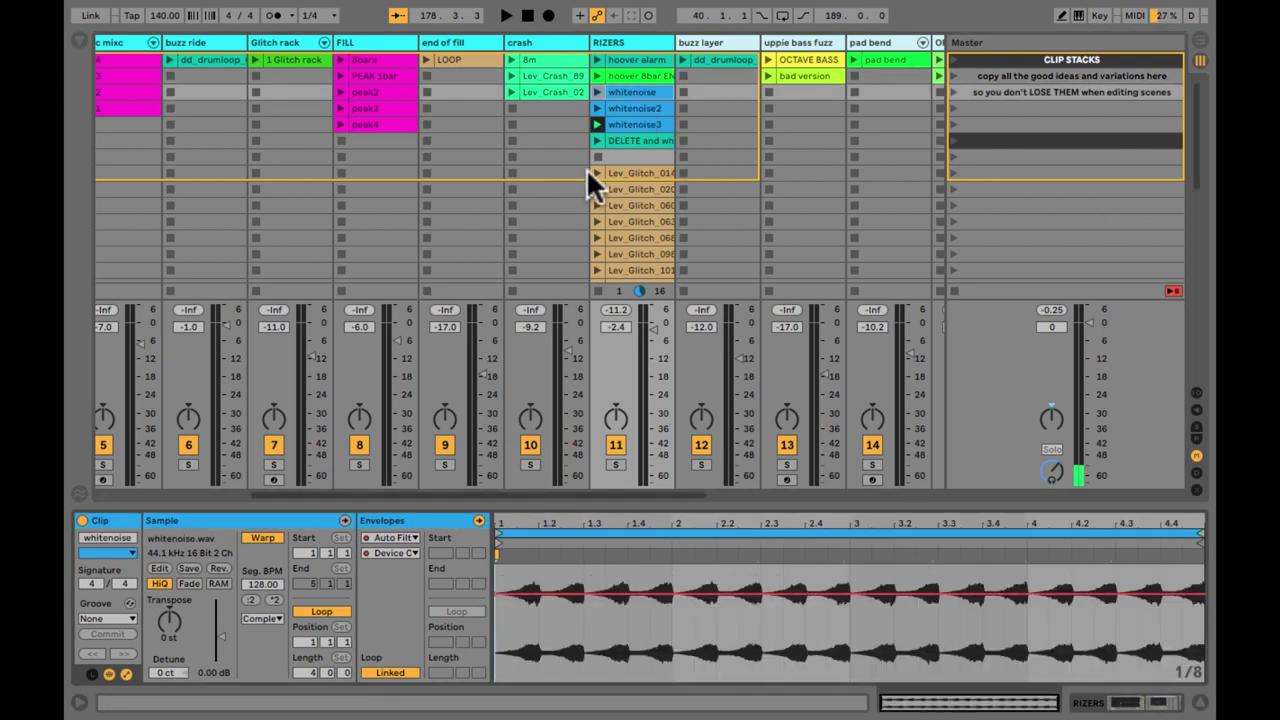
Play the DELETE, hoover alarm, hoover 8bar and whitenoise clips in turn to check the Auto Filter's on/off switching
click(616, 140)
click(594, 140)
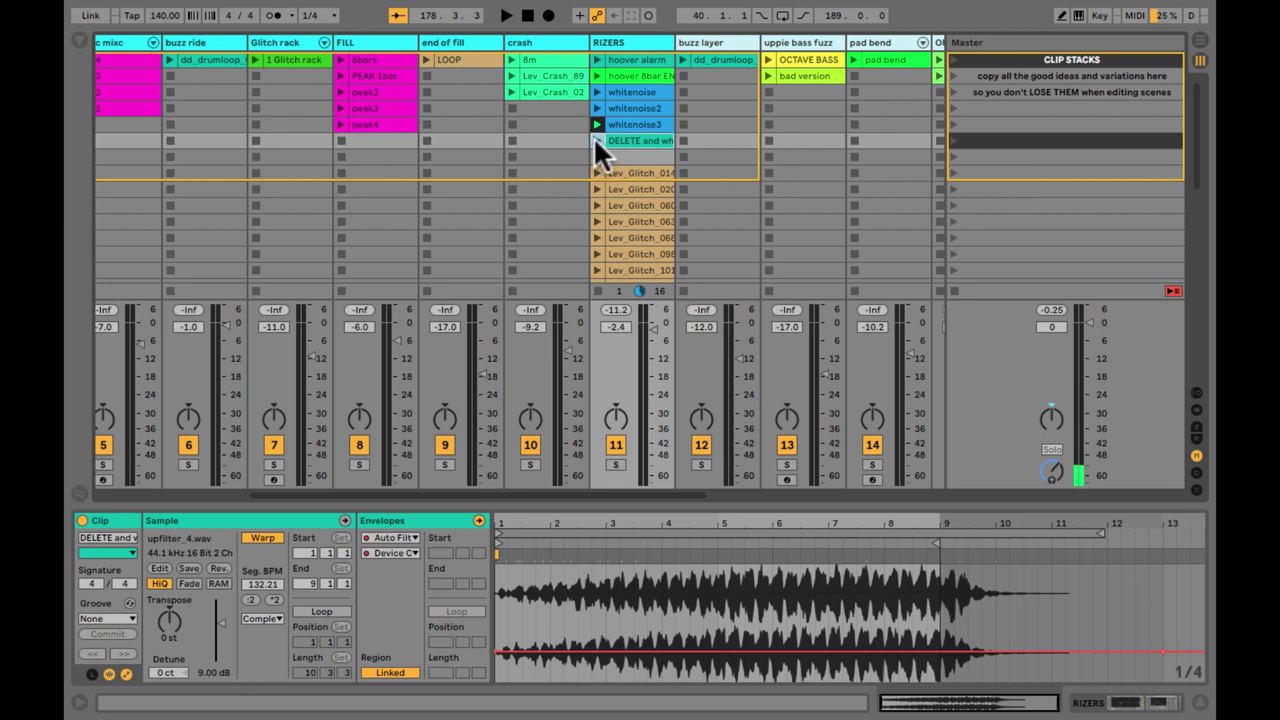
key(shift+Tab)
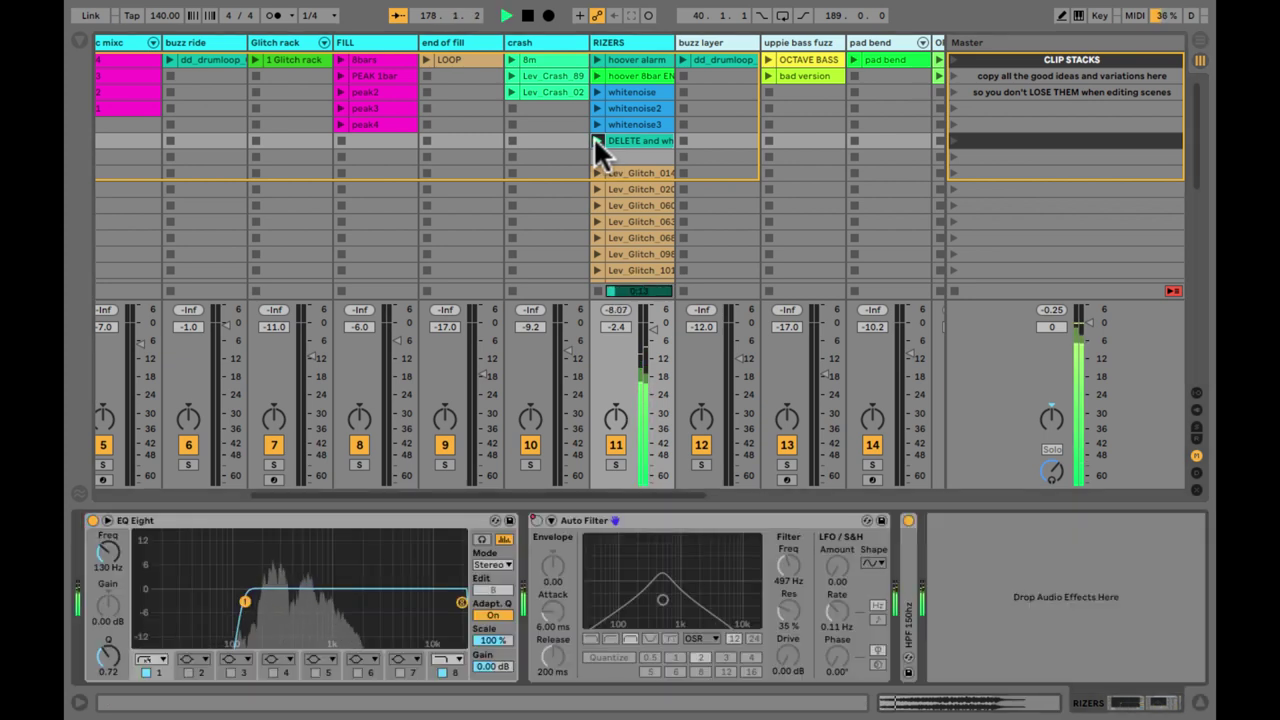
click(594, 53)
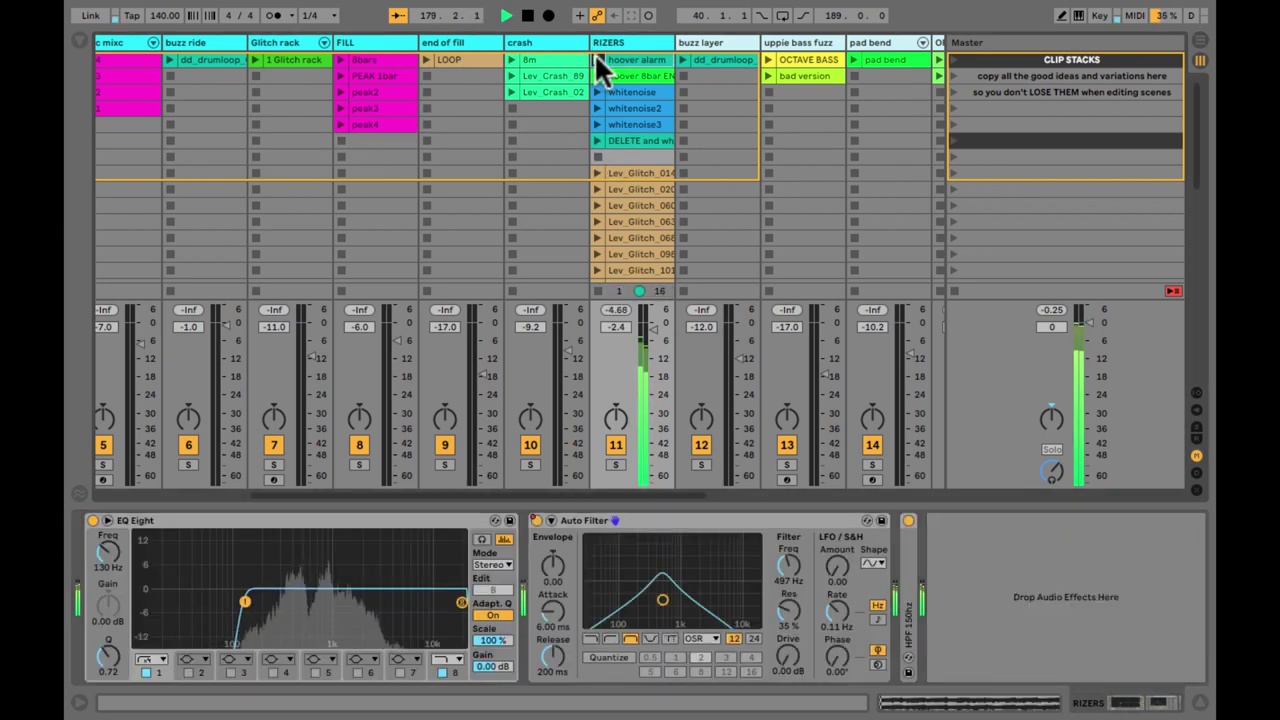
click(596, 75)
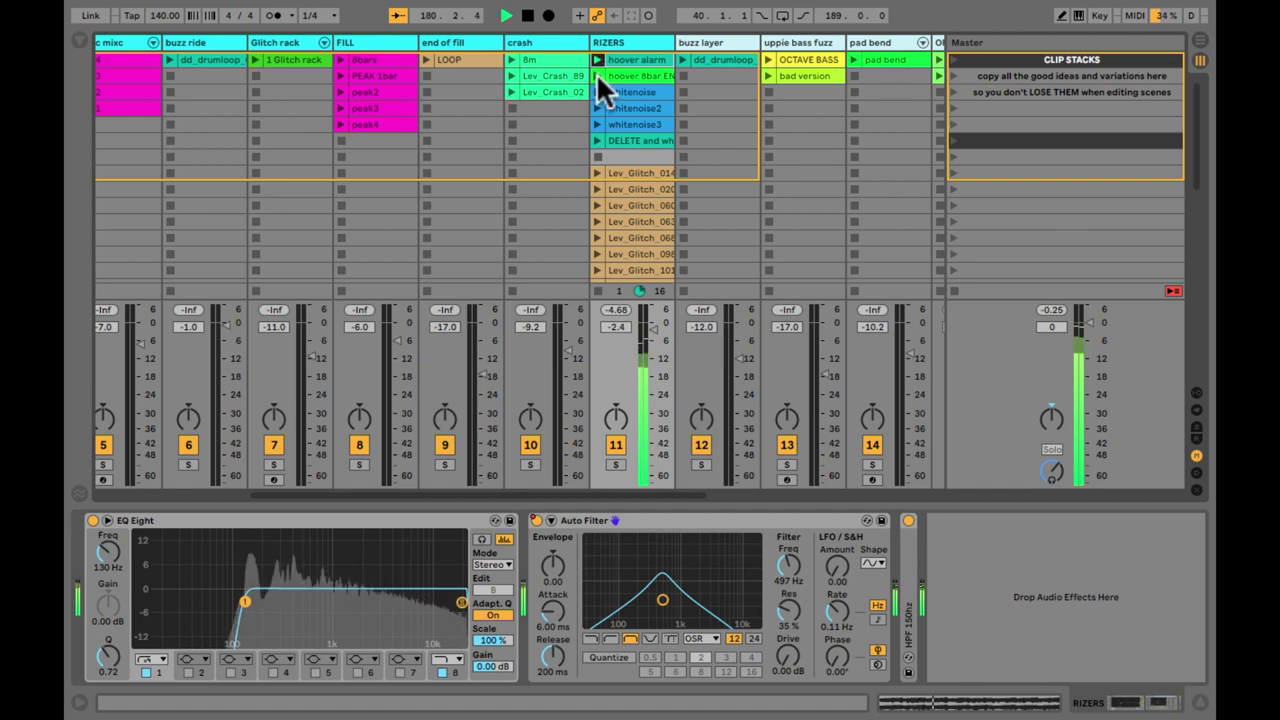
click(595, 140)
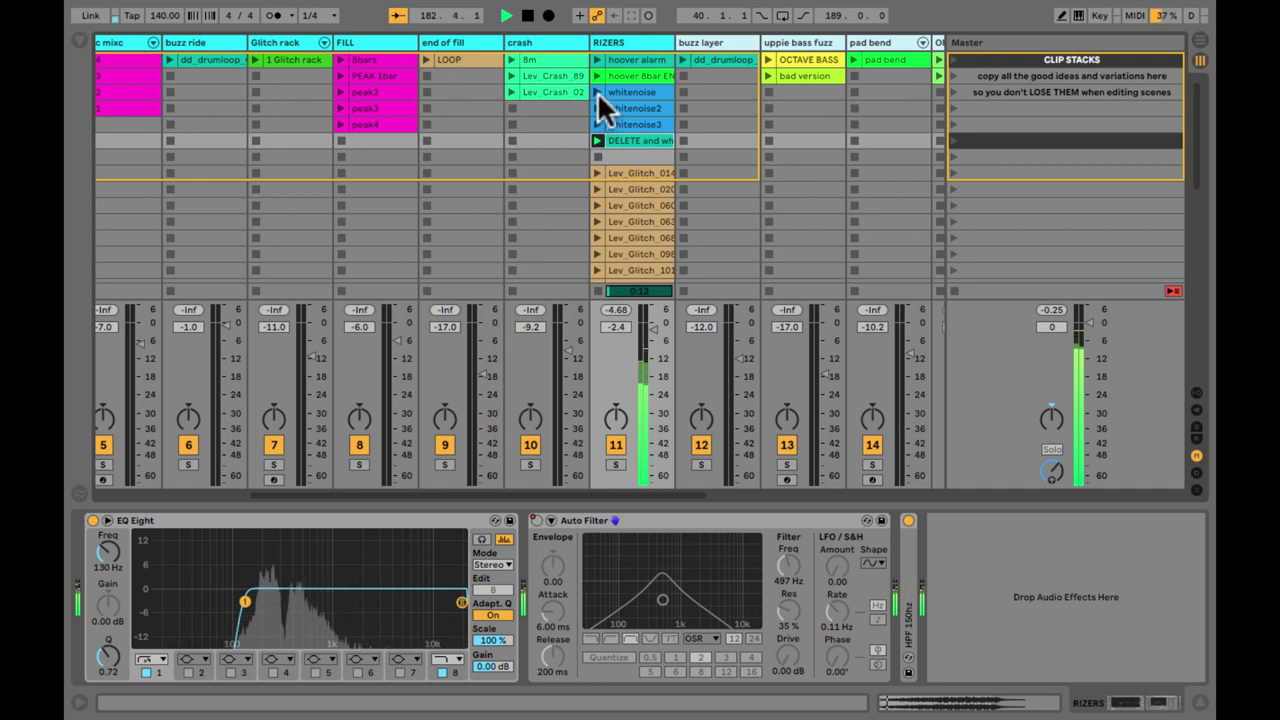
click(596, 92)
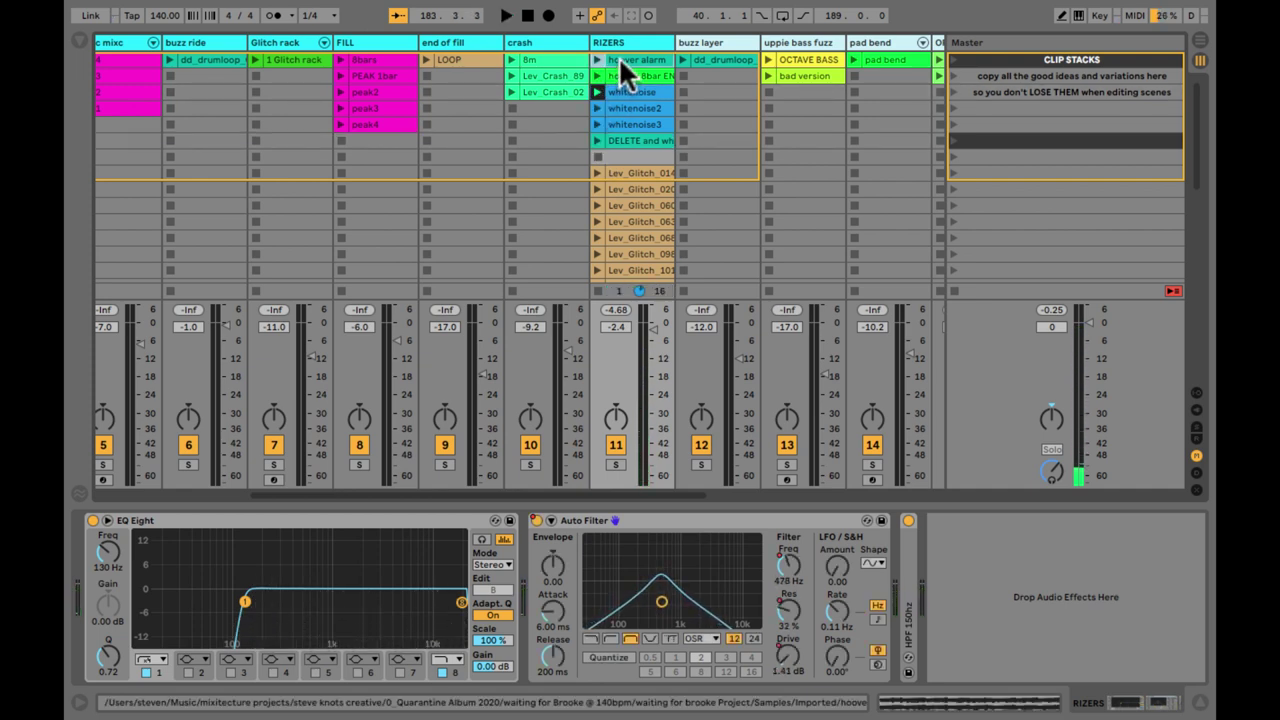
Rename the DELETE clip as "resurrected" and colour it yellow
click(623, 136)
key(super+r)
text(re)
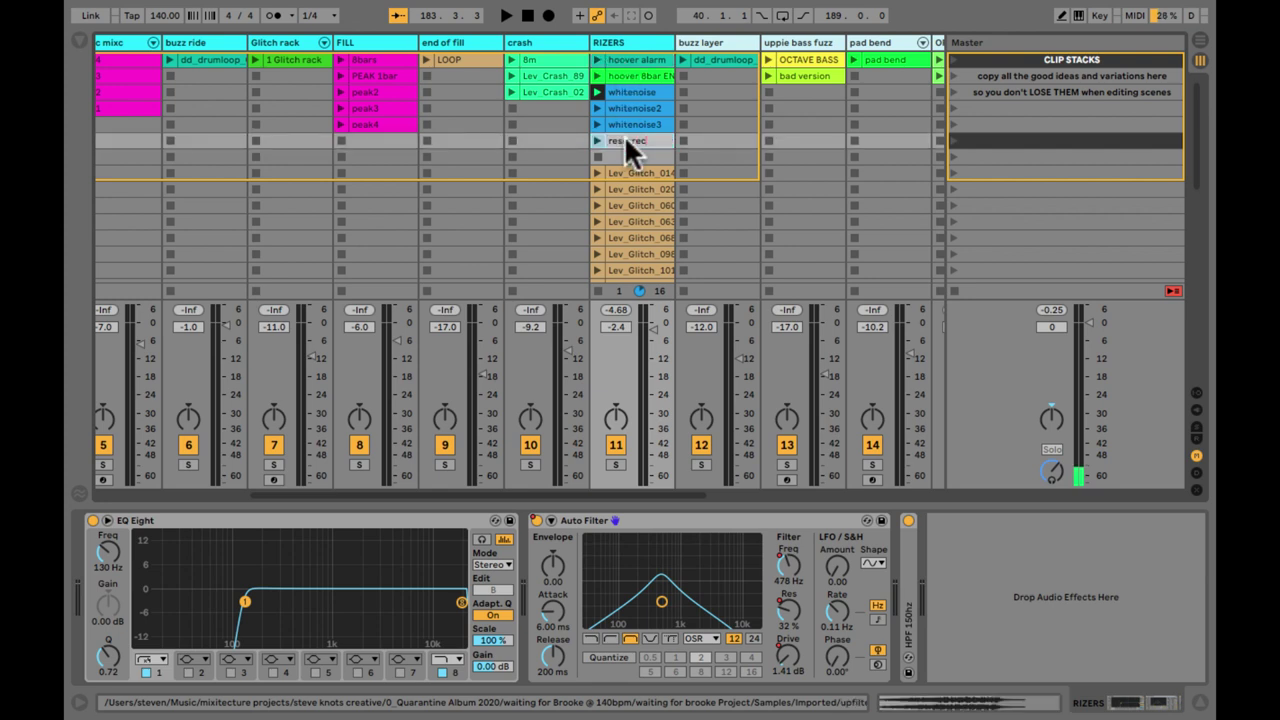
text(surrec)
key(Return)
right_click(624, 135)
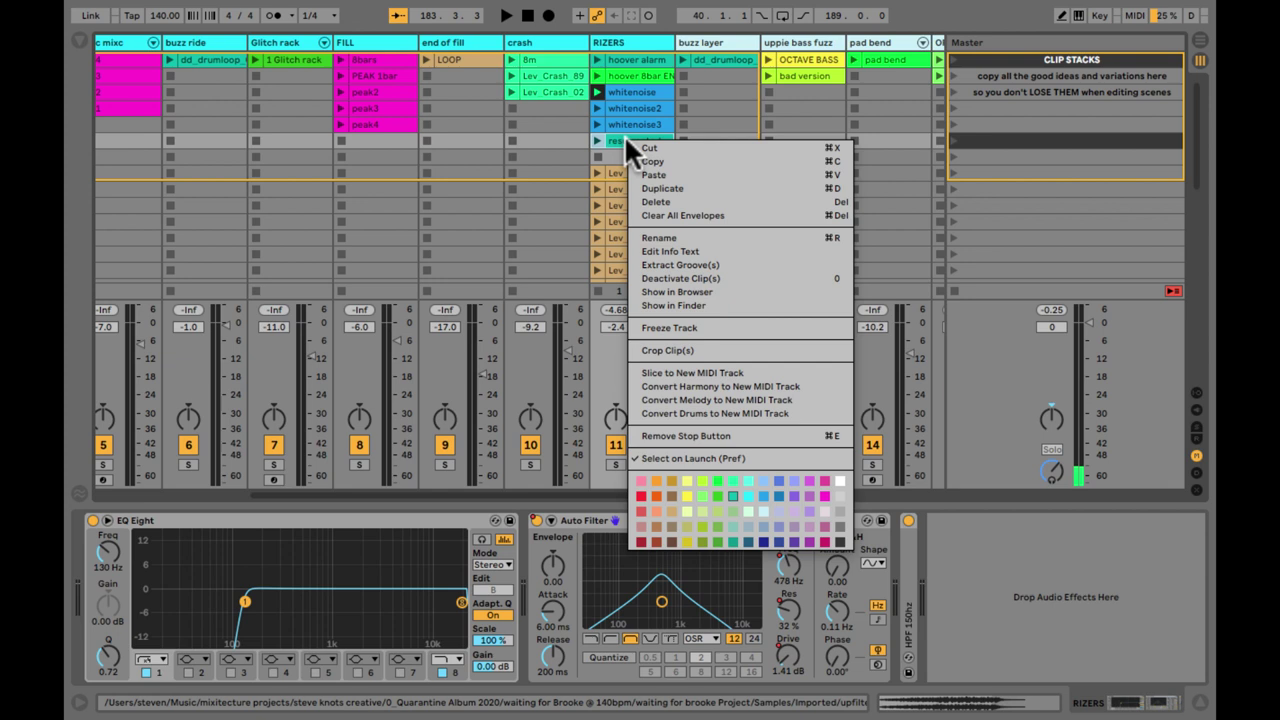
click(686, 495)
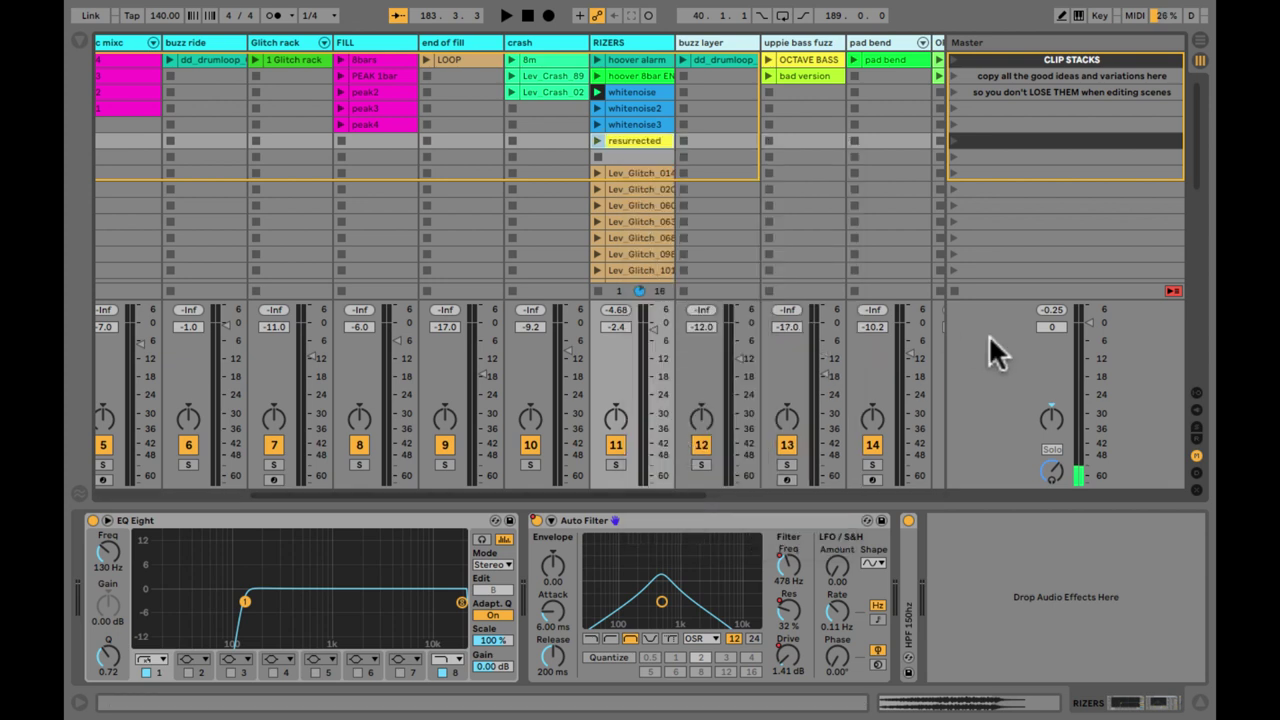
Open the Lev_Glitch_014 clip and look through the Lev_Glitch clips in the RIZERS track
click(626, 172)
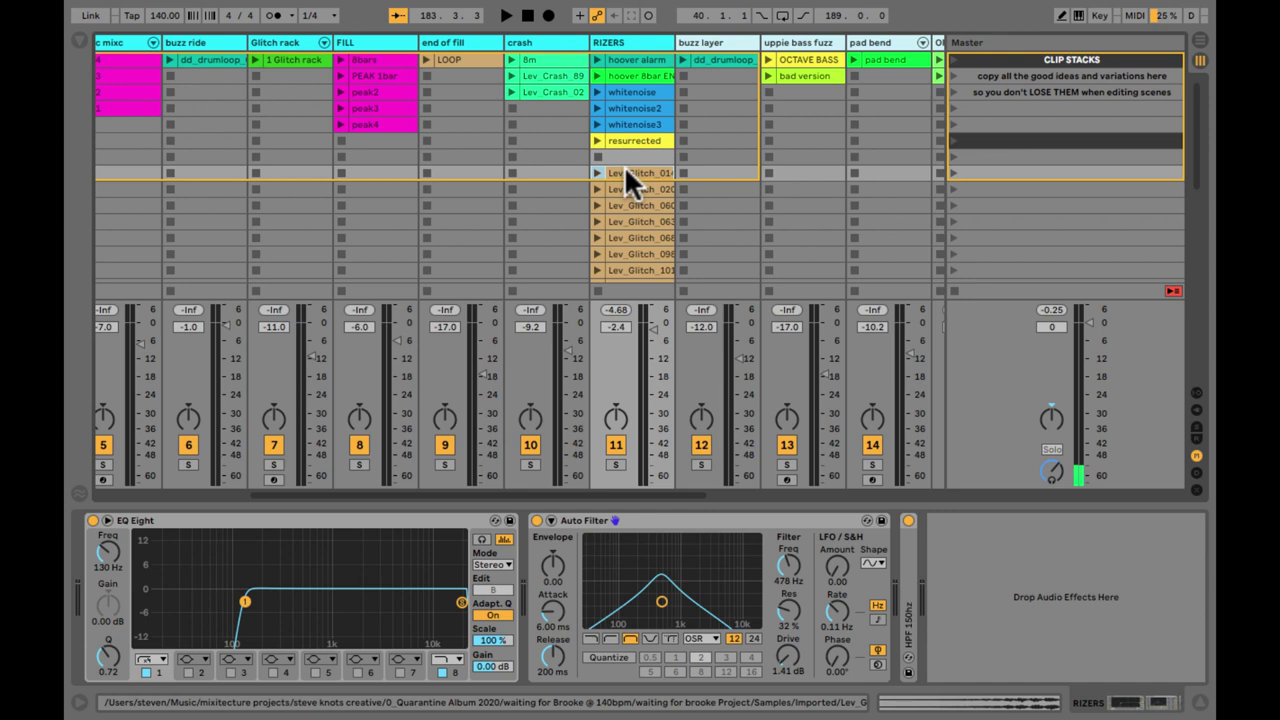
click(626, 172)
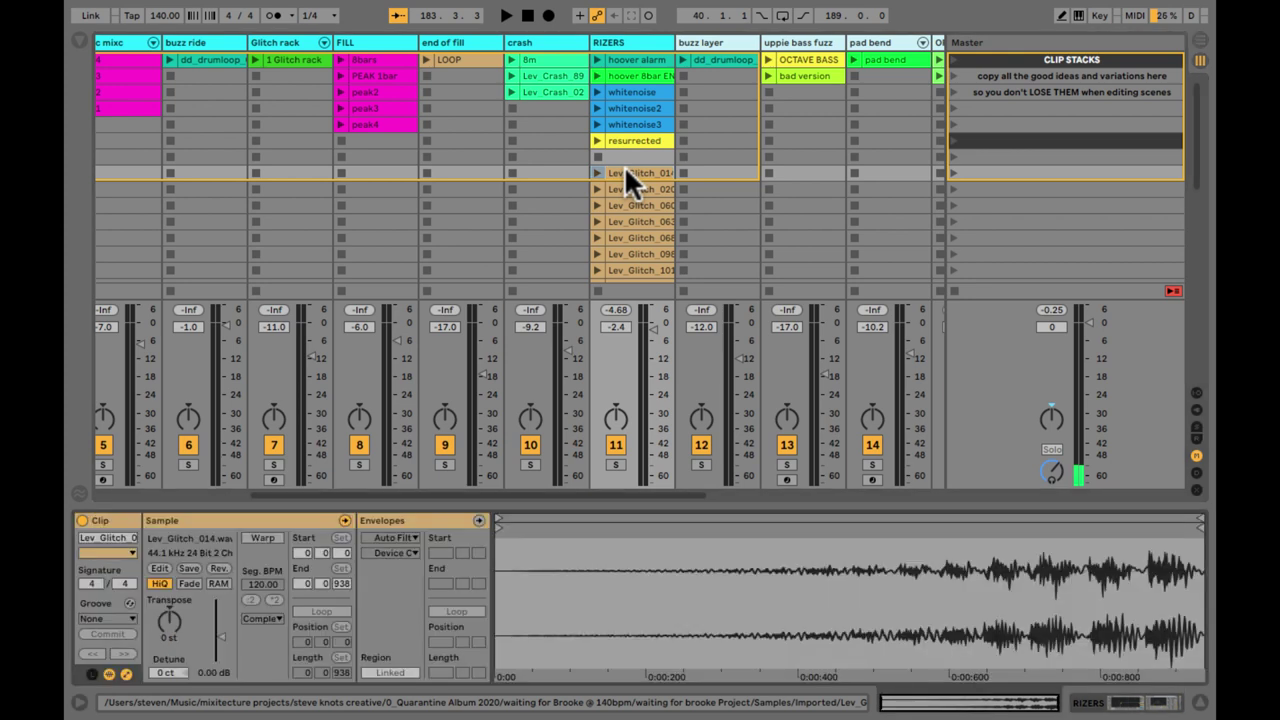
click(571, 557)
scroll(621, 183, down, 5)
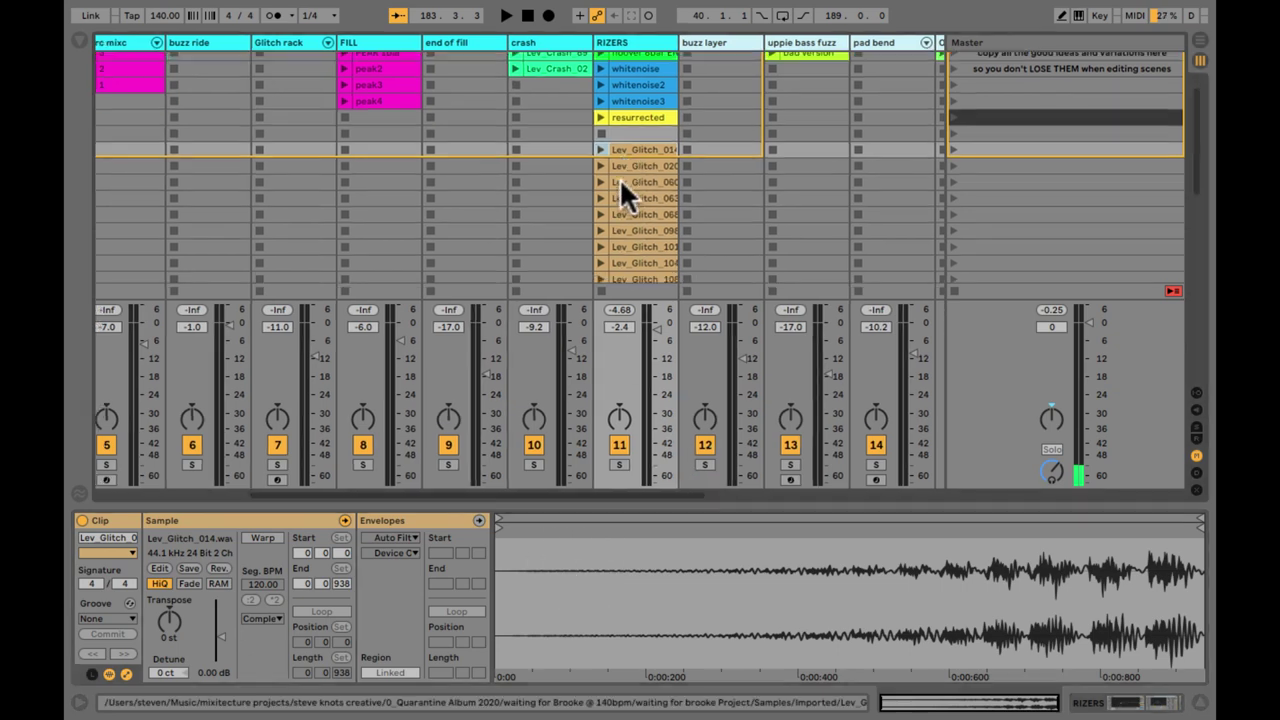
scroll(621, 183, up, 3)
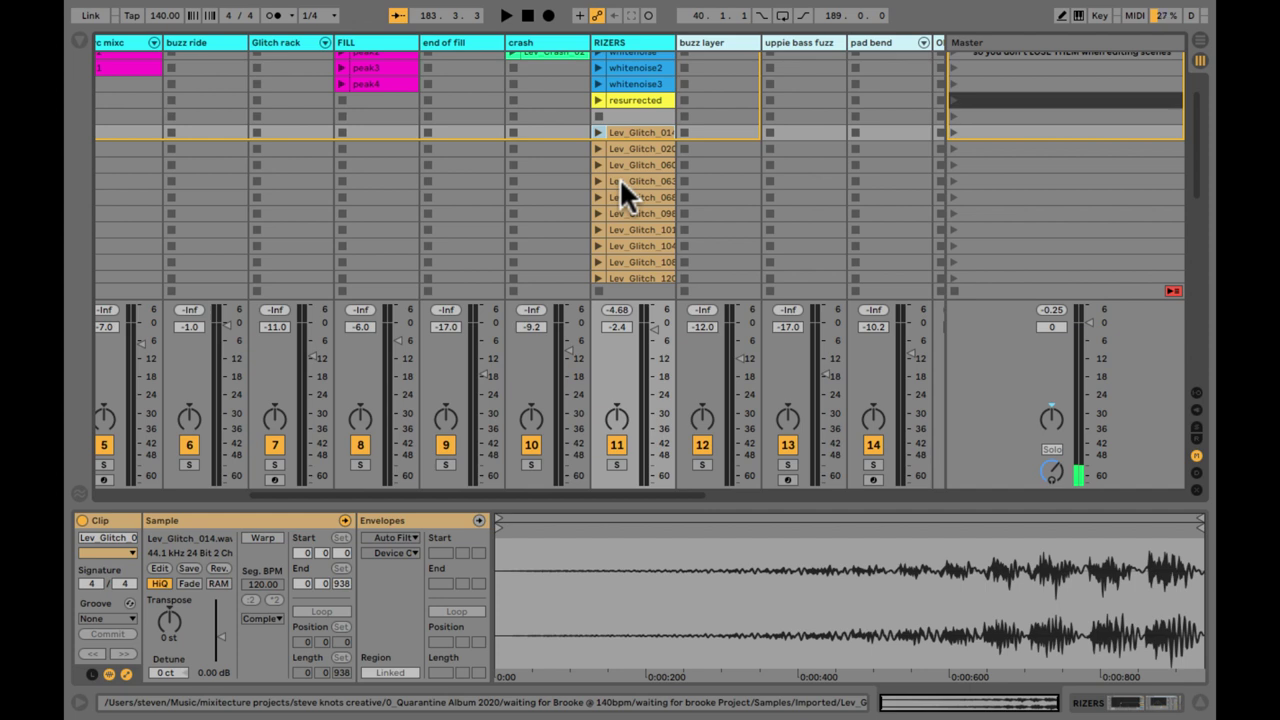
Move the resurrected clip's end marker to 13.1.1 and play the clip from bar 9 to check its tail
click(617, 96)
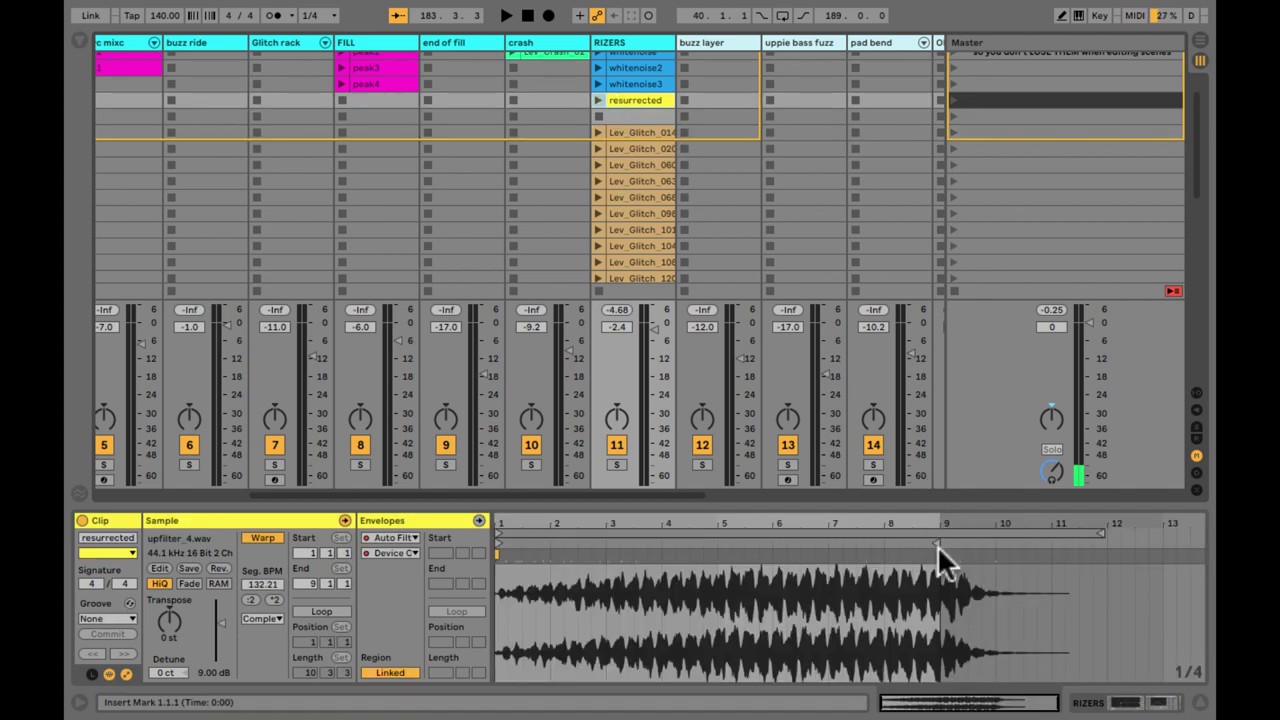
mouse_move(929, 546)
mouse_down()
mouse_move(1086, 548)
mouse_move(930, 548)
mouse_up()
click(941, 600)
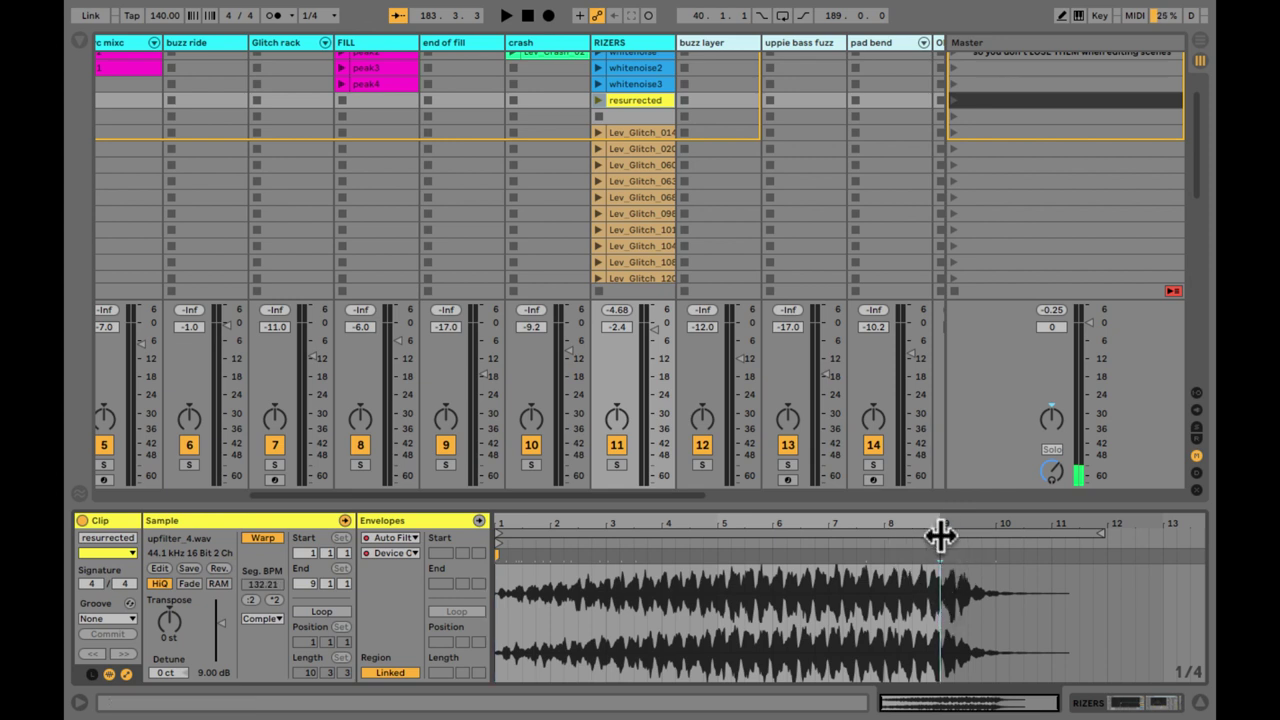
drag(939, 541, 1147, 543)
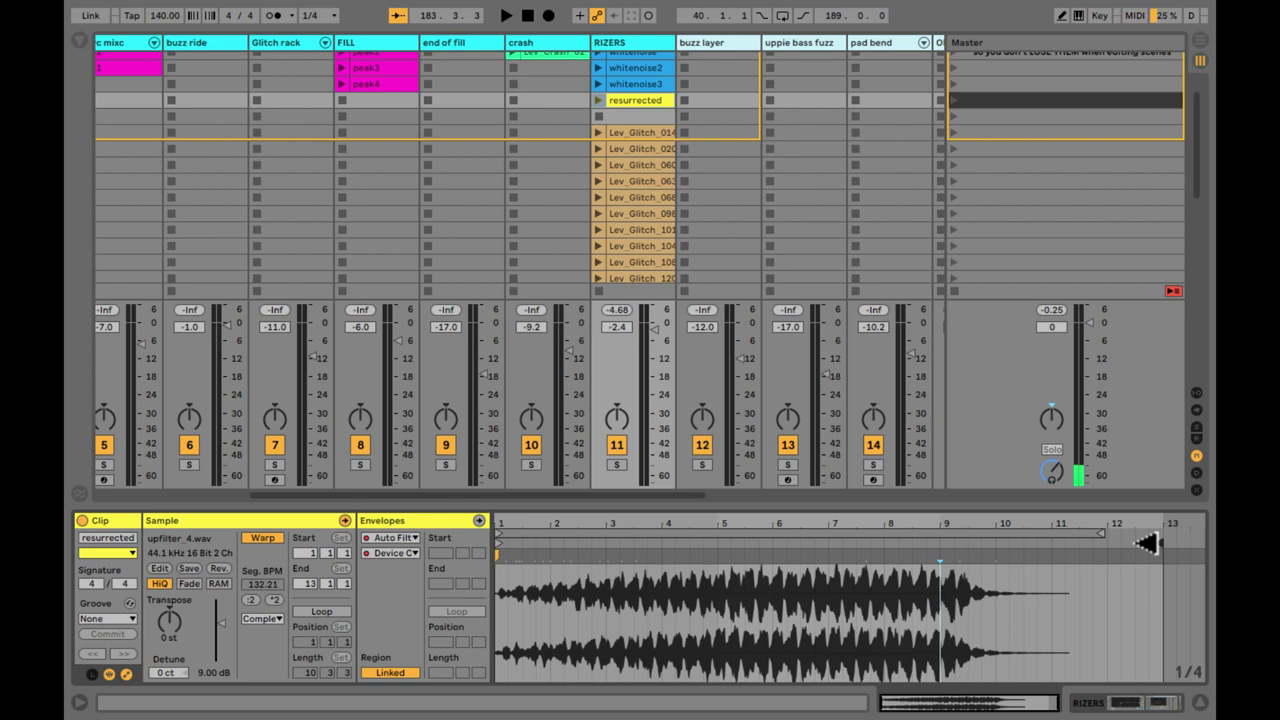
mouse_move(1147, 543)
mouse_down()
mouse_move(920, 566)
mouse_move(936, 568)
mouse_up()
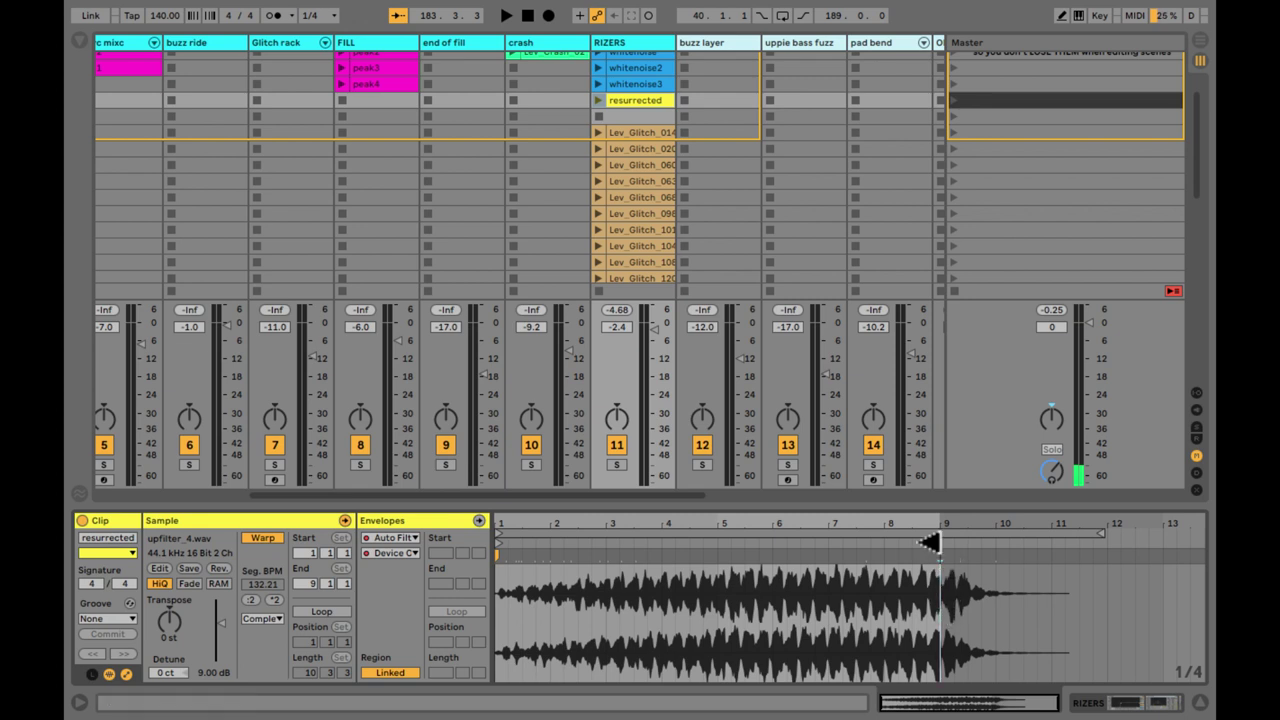
drag(929, 543, 1161, 545)
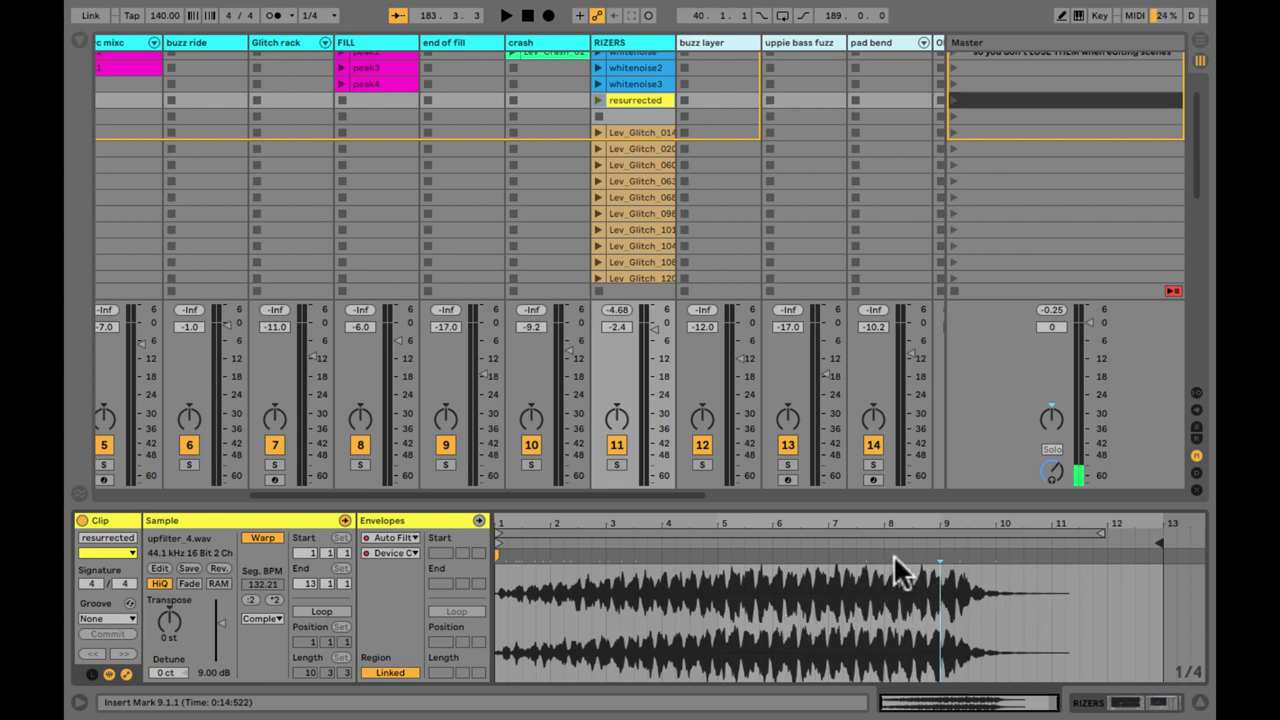
click(940, 545)
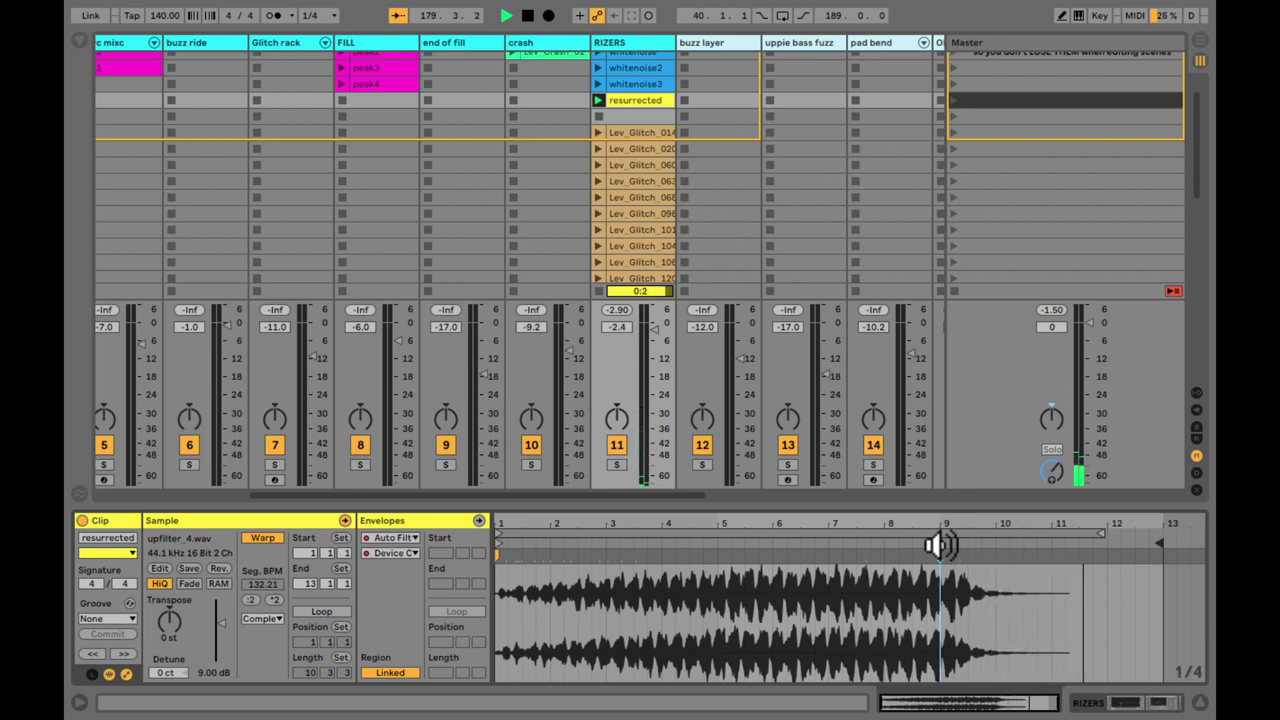
click(913, 598)
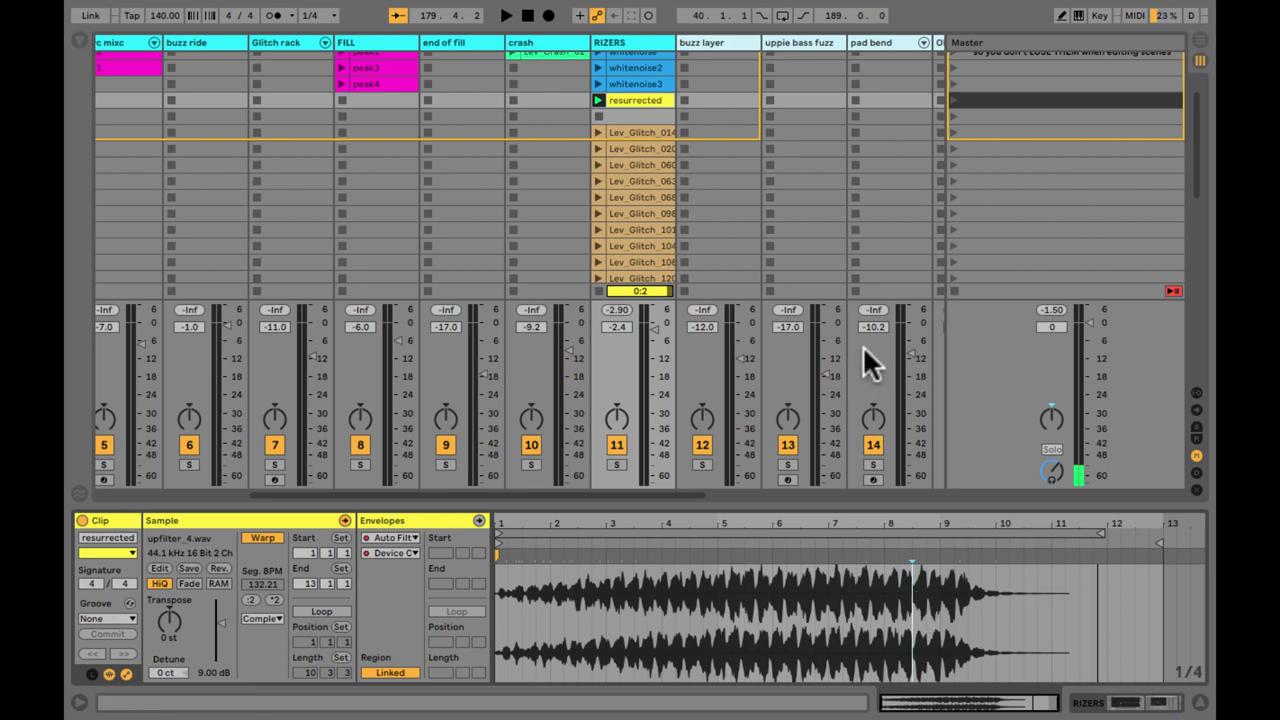
Turn on Warp and Loop for the Lev_Glitch_014 clip and launch it to hear it looping
click(596, 132)
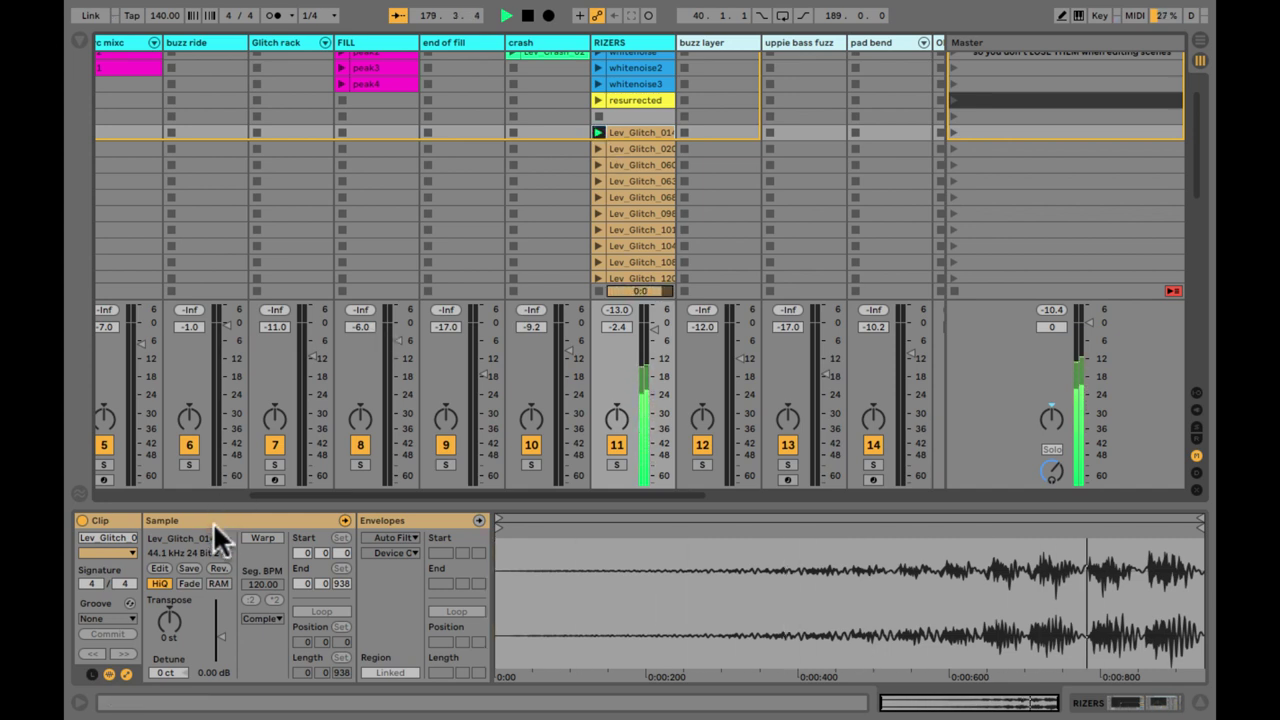
click(256, 537)
click(309, 611)
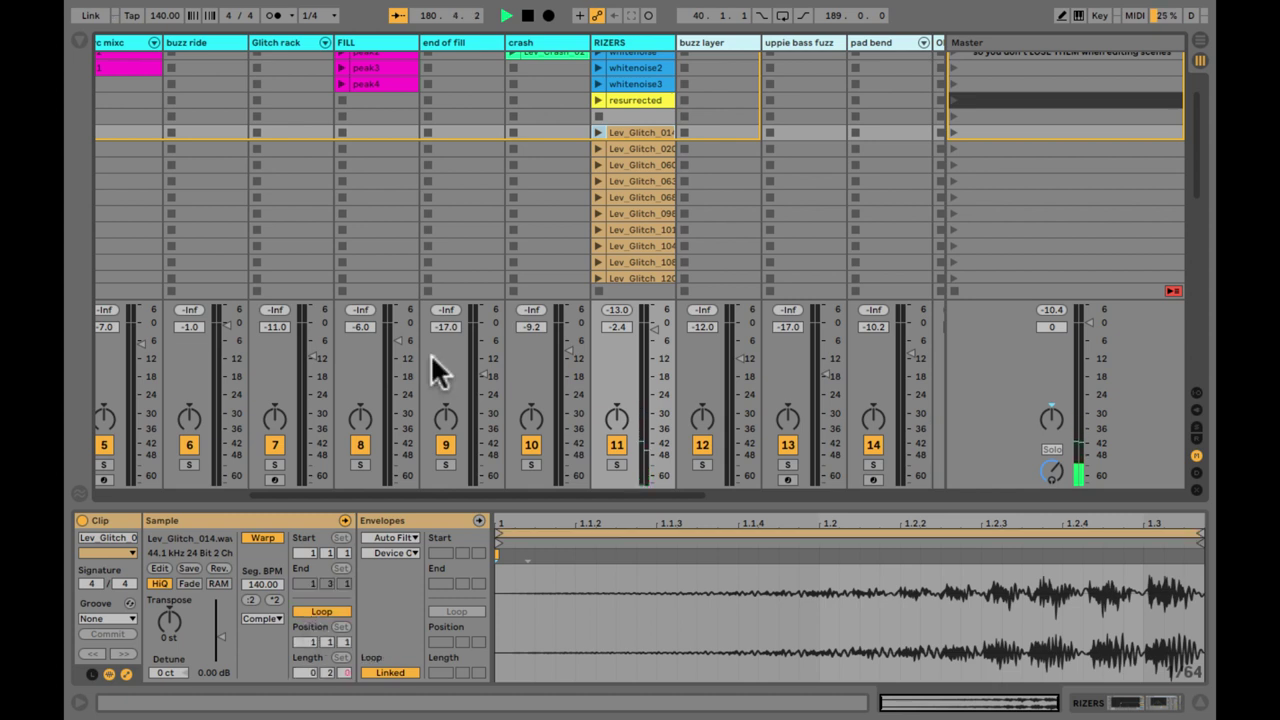
click(596, 131)
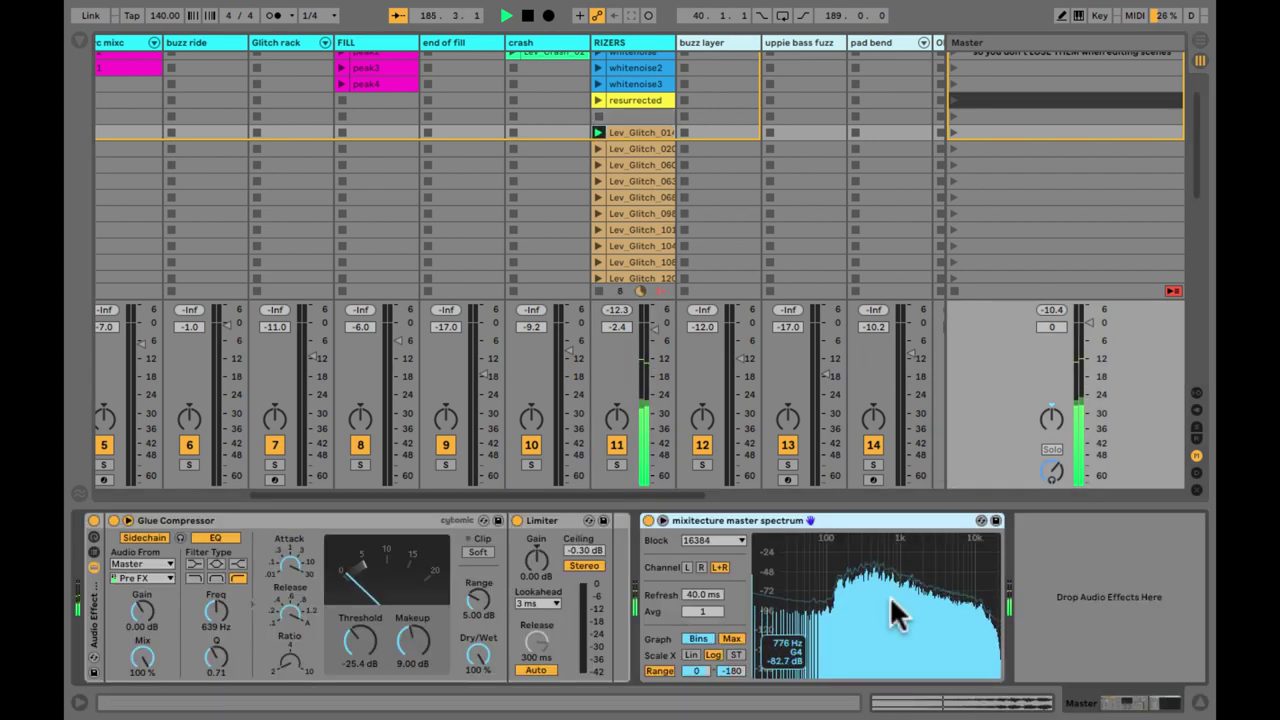
Insert an audio track after RIZERS and move all the Lev_Glitch clips into it
click(629, 127)
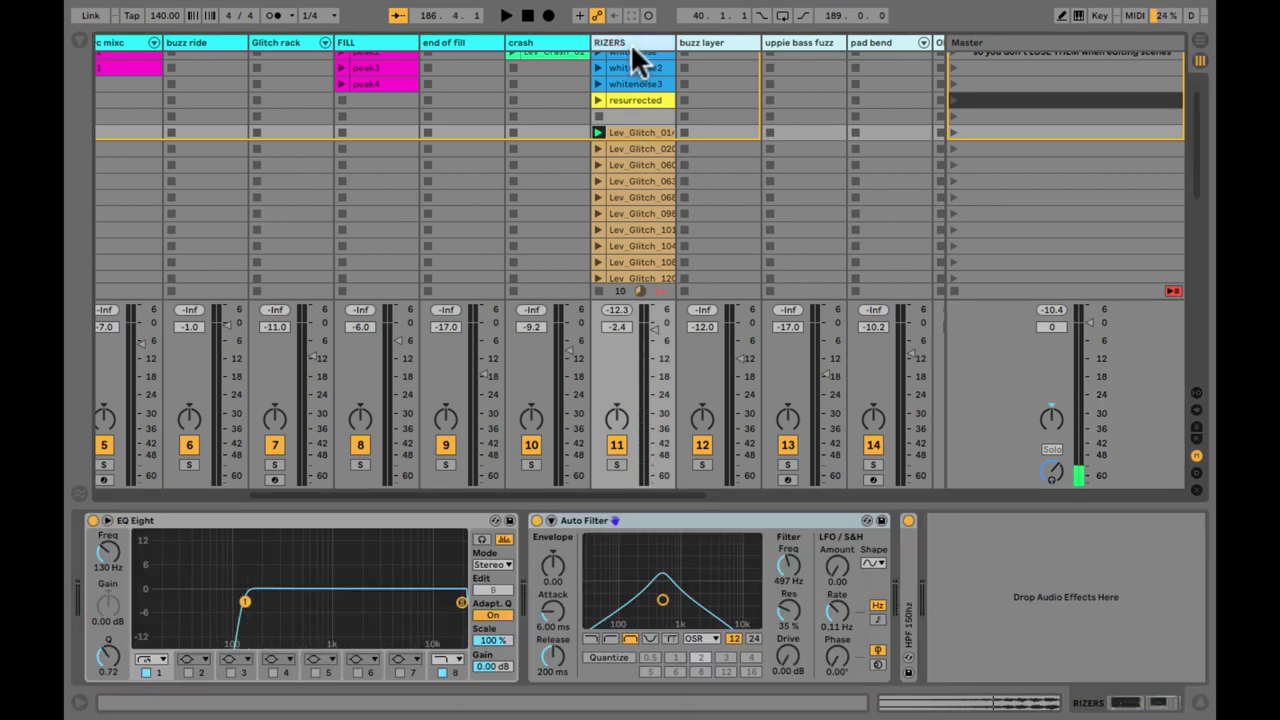
key(ctrl+t)
click(628, 126)
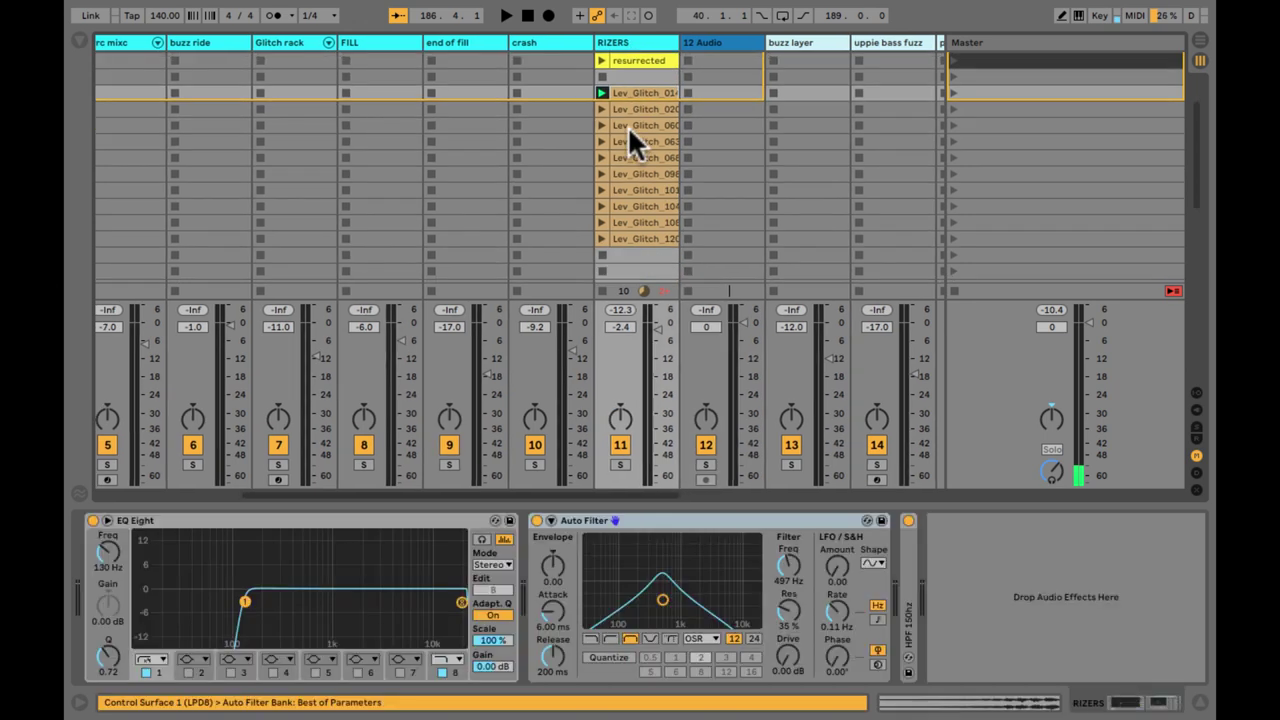
drag(637, 218, 689, 217)
scroll(689, 217, up, 3)
click(629, 173)
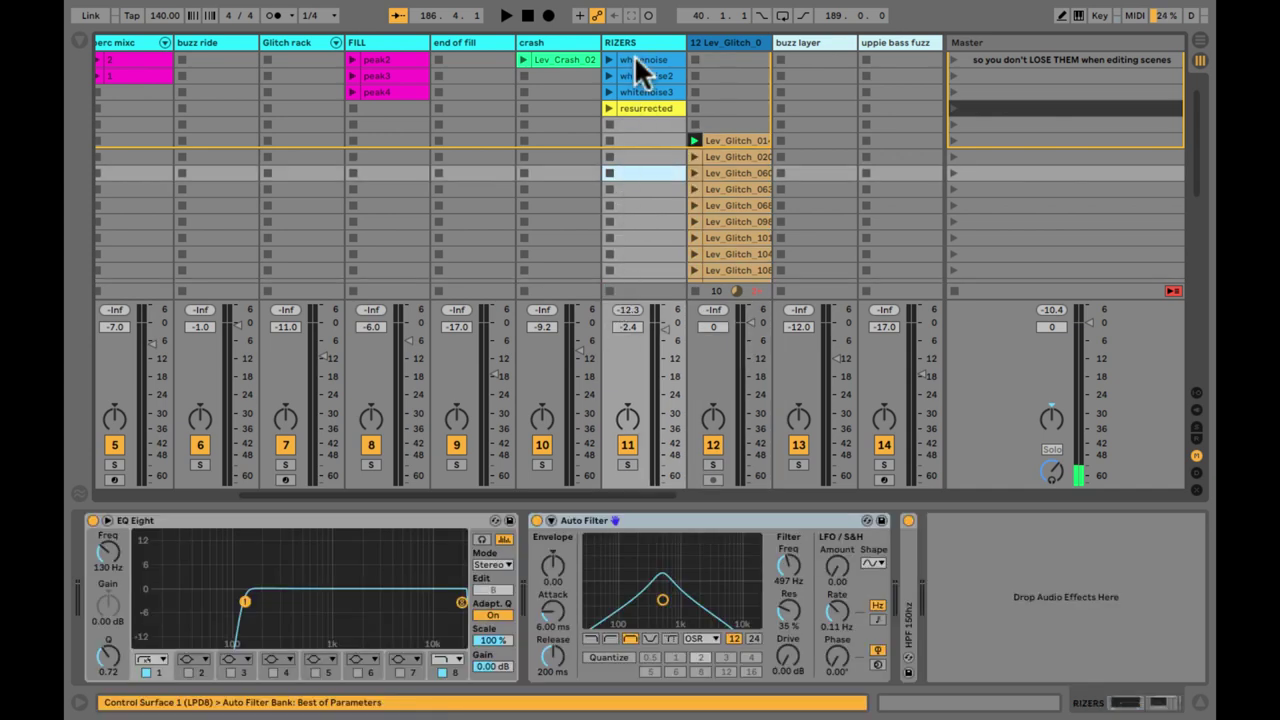
Rename the new Lev_Glitch track as risers2
scroll(636, 58, up, 2)
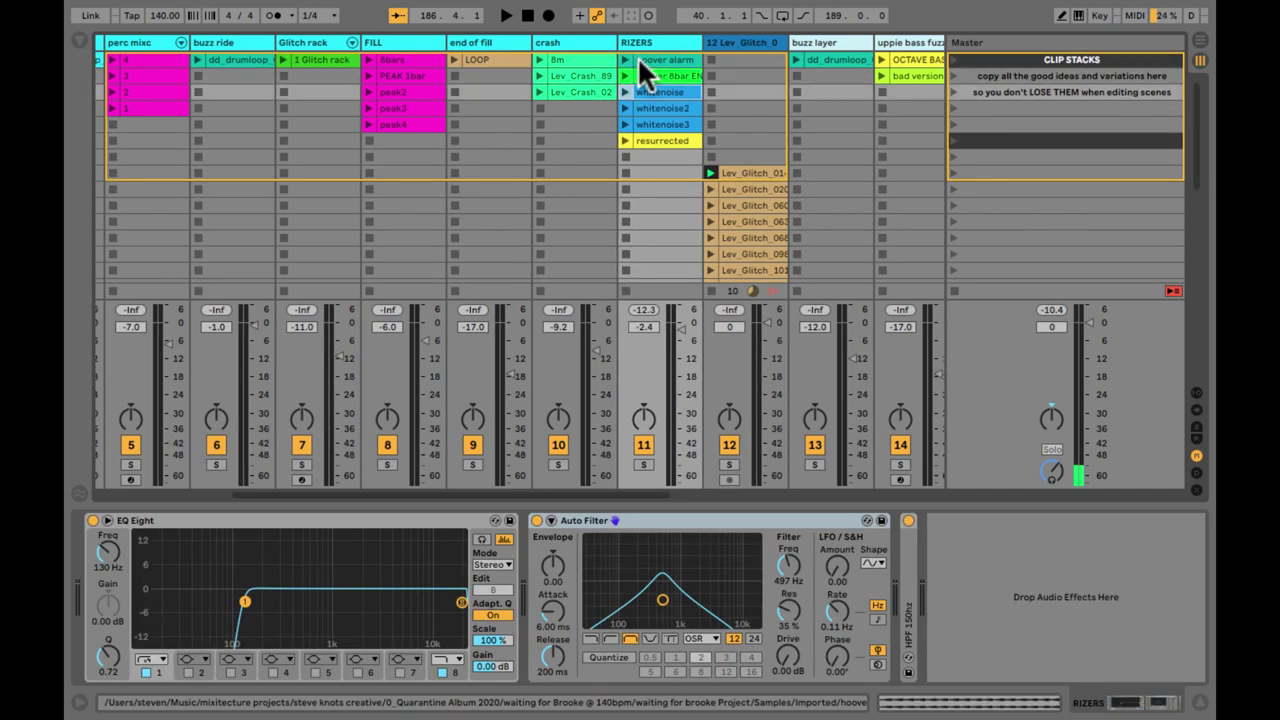
click(753, 44)
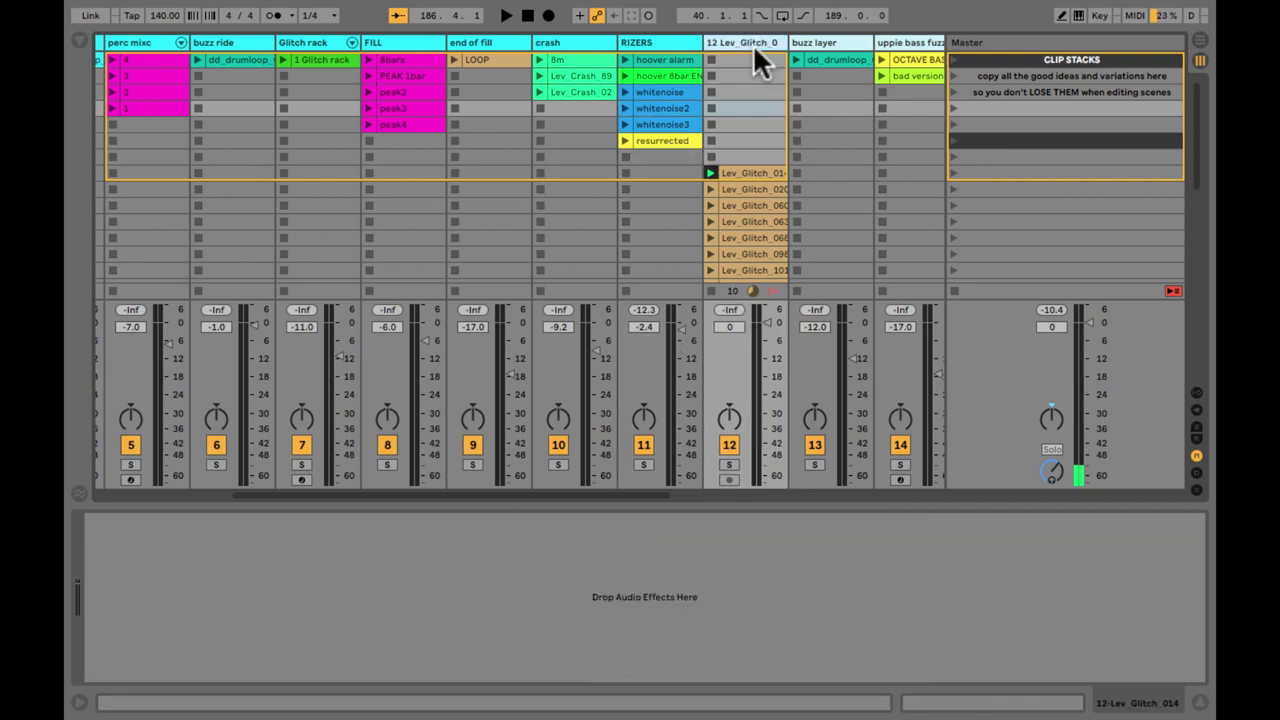
key(ctrl+r)
text(risers2)
key(Return)
click(753, 140)
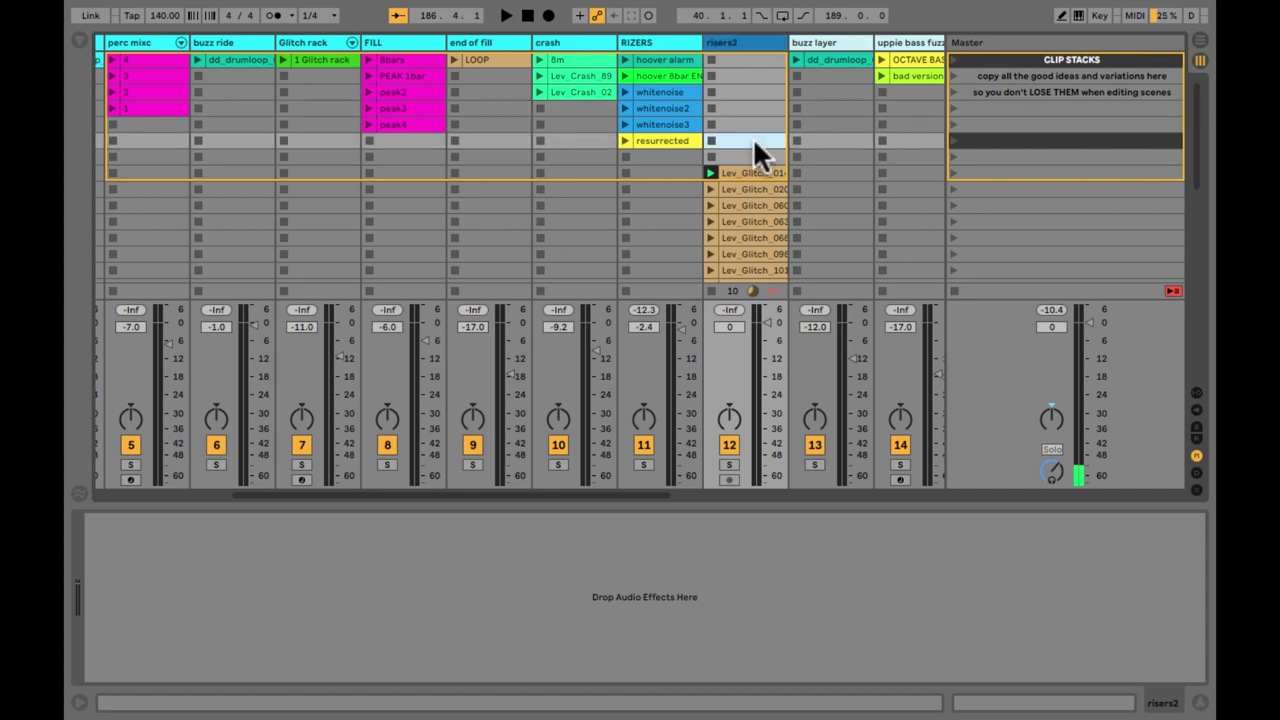
Add an Auto Filter to the risers2 track and set its high-pass to 280 Hz with 16% resonance while Lev_Glitch_014 plays
click(740, 172)
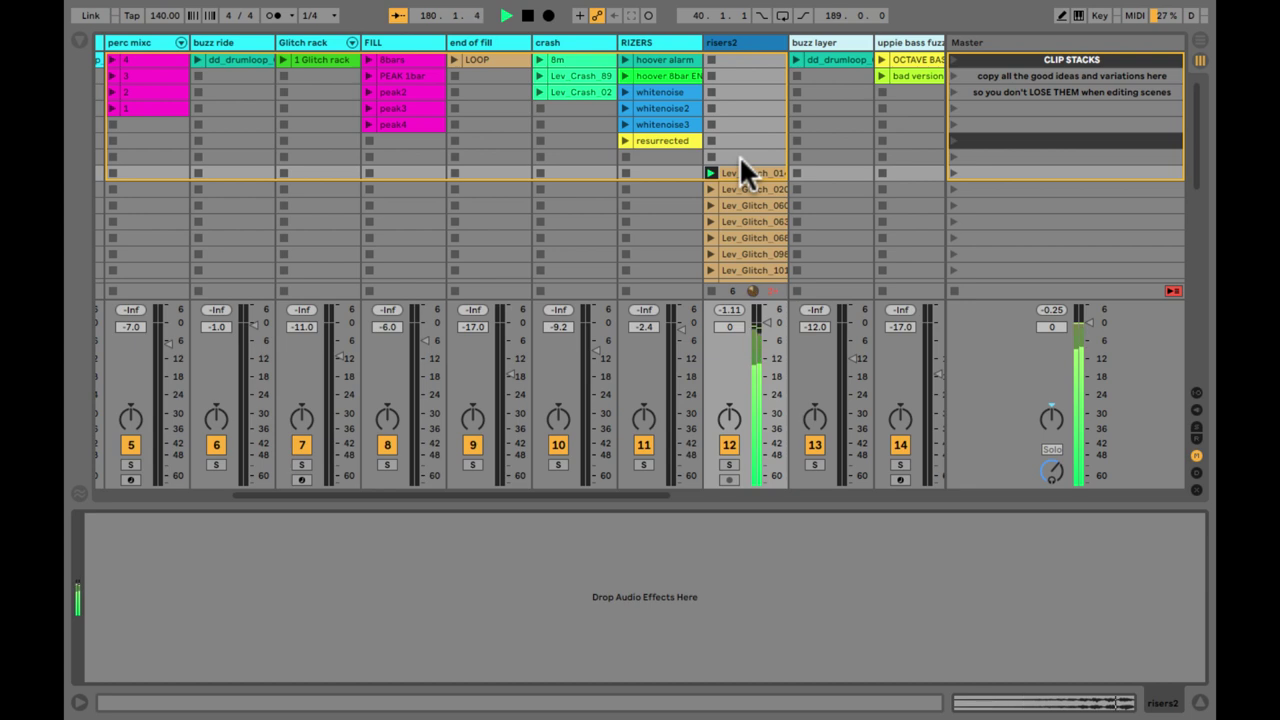
key(super+alt+b)
click(211, 112)
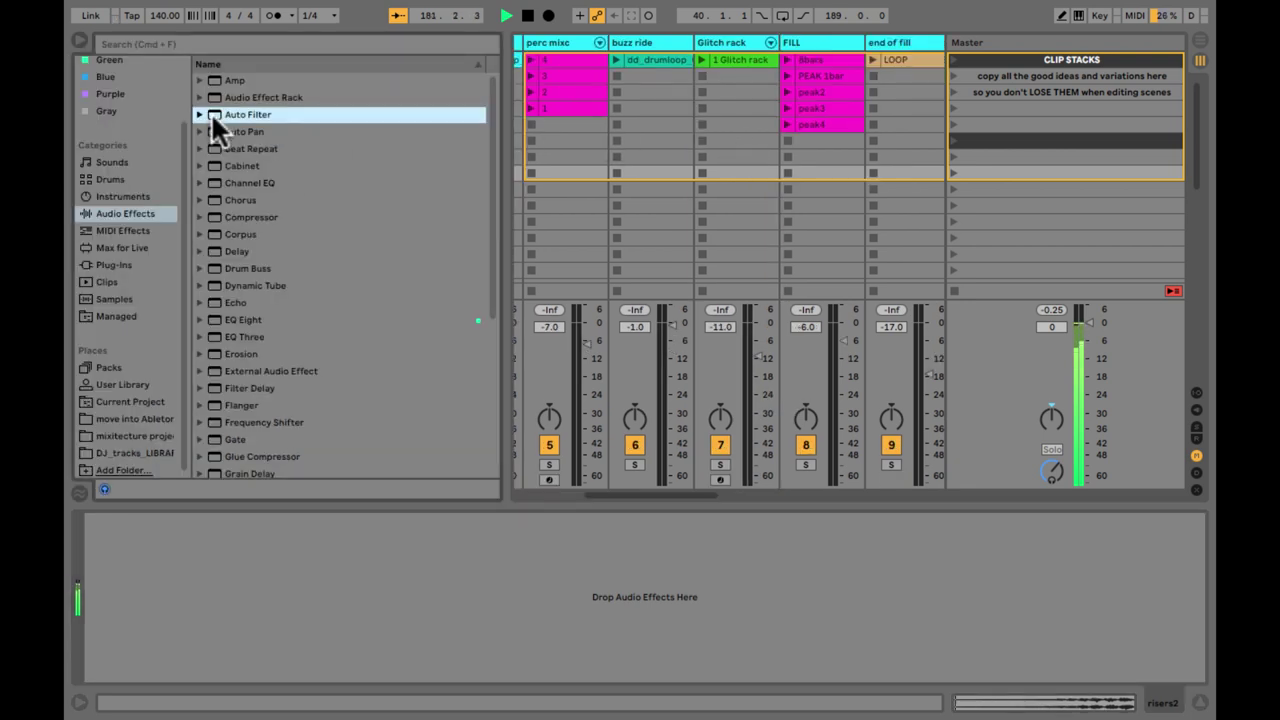
drag(211, 112, 268, 670)
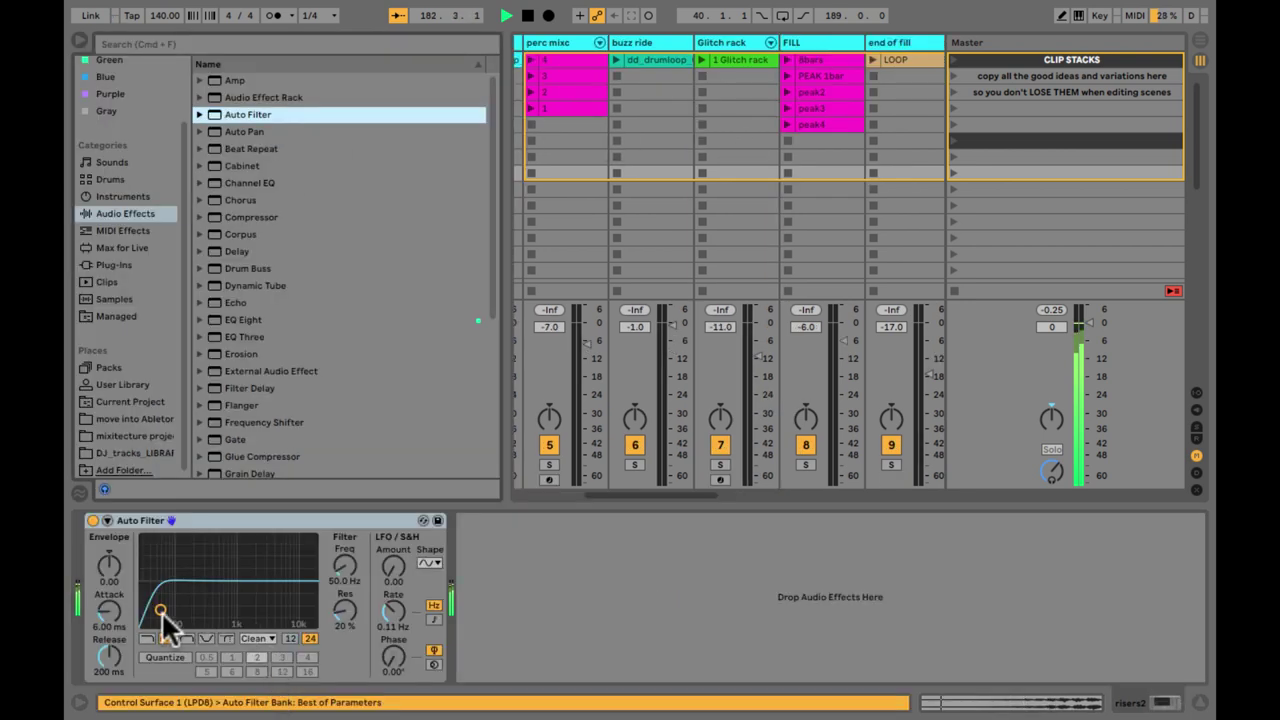
drag(166, 617, 202, 608)
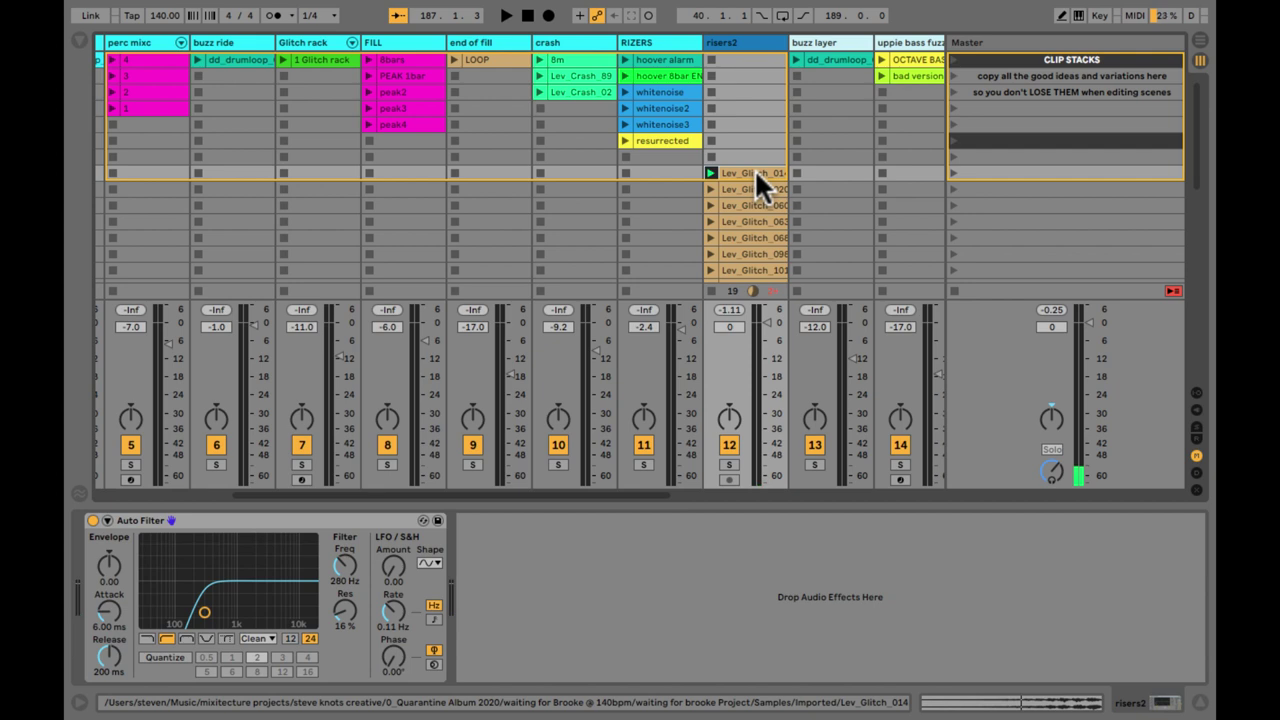
Add an Auto Pan after the Auto Filter on risers2 and set its Amount and Shape to 100%
key(super+alt+b)
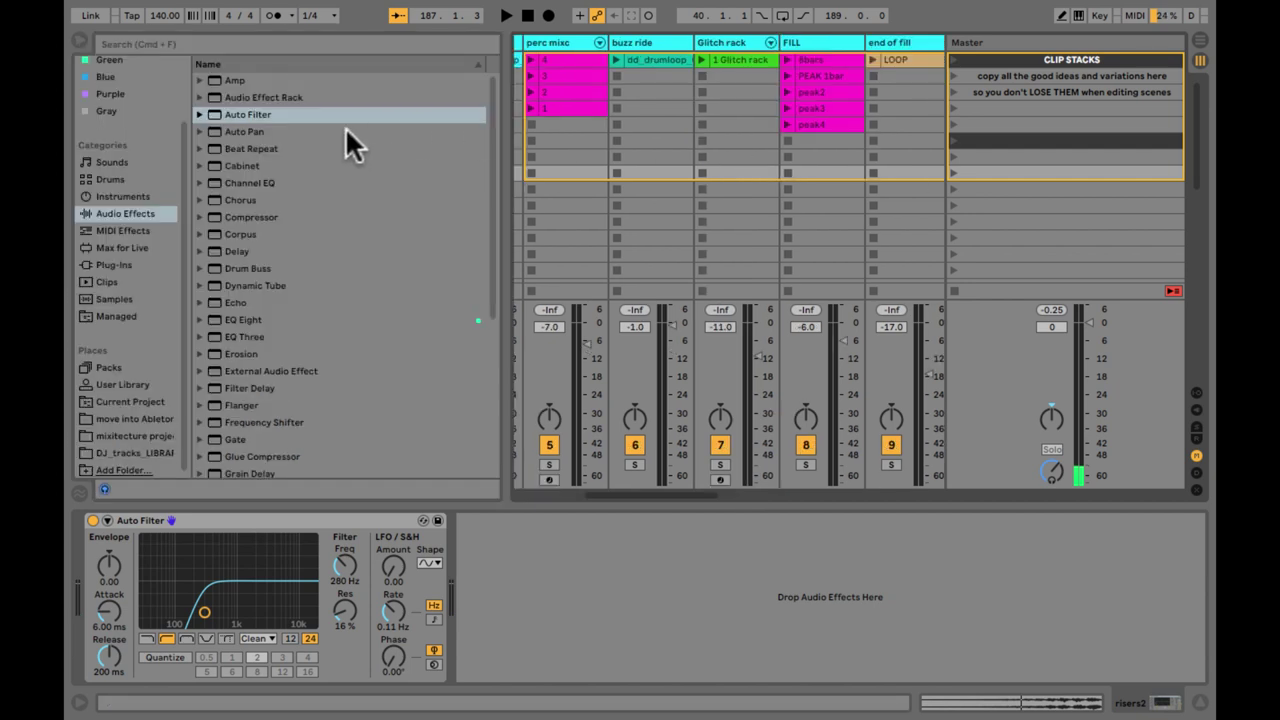
click(257, 134)
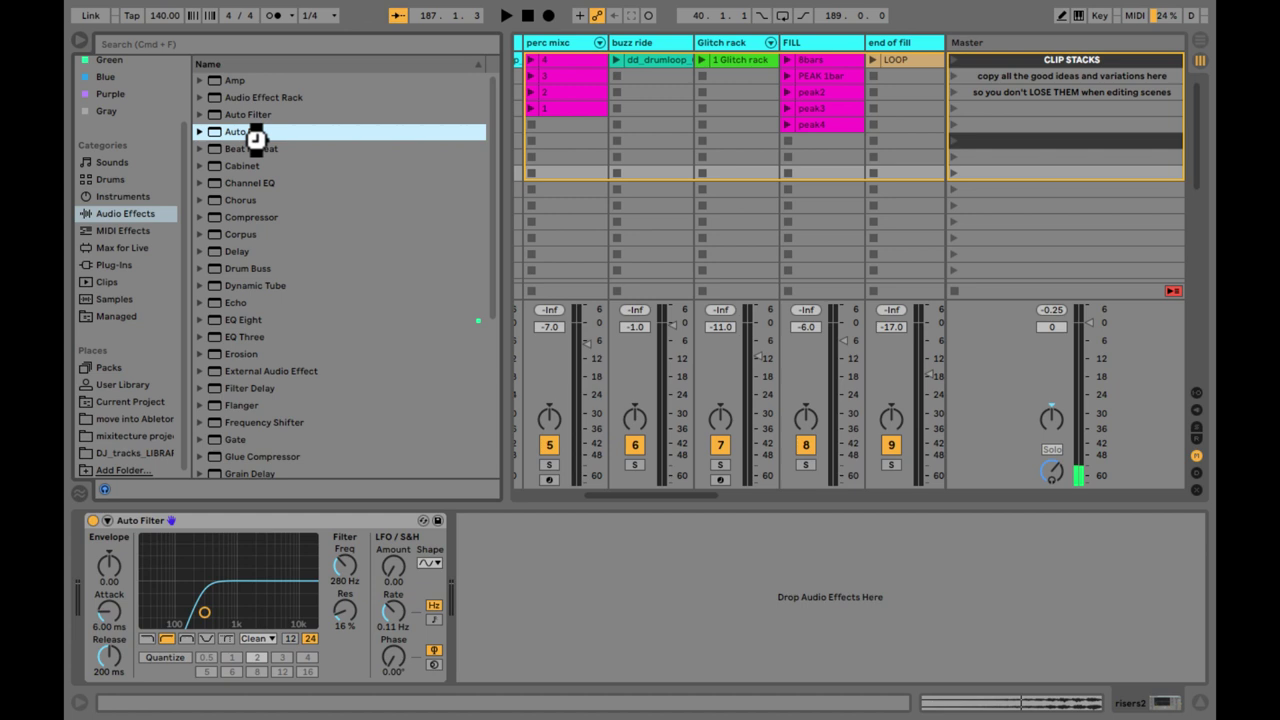
key(super+alt+b)
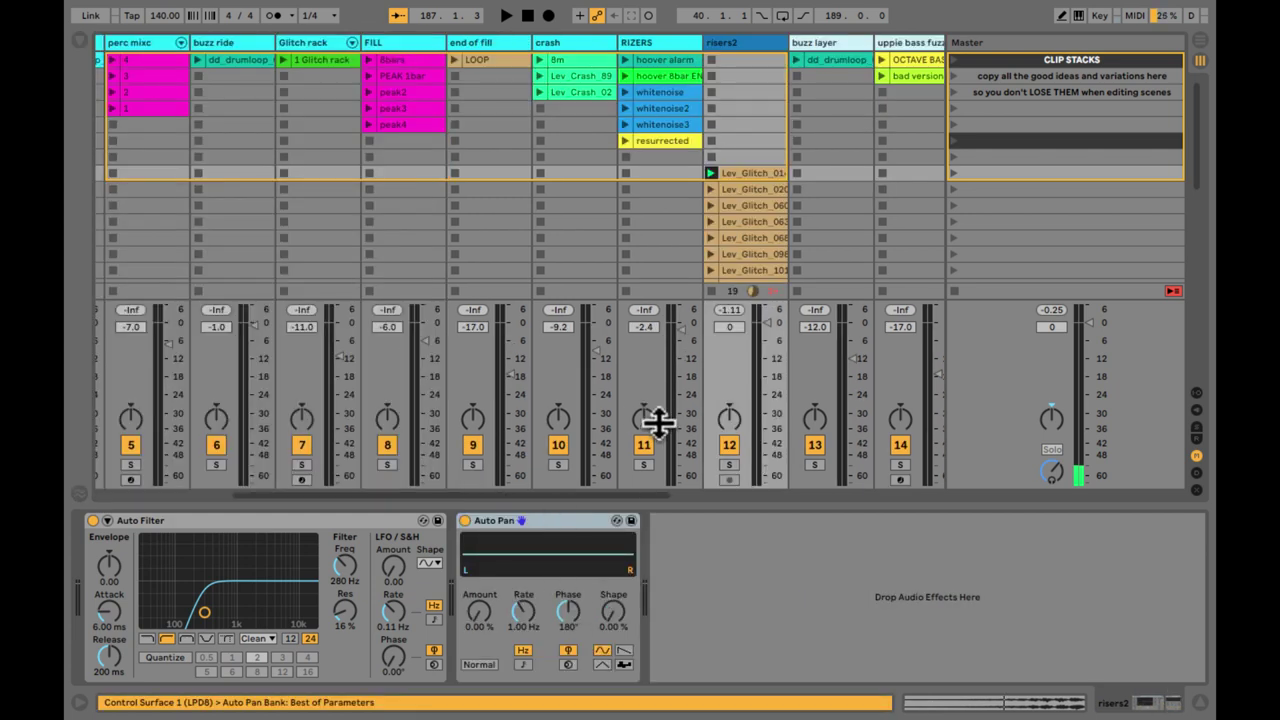
key(space)
drag(472, 610, 472, 555)
drag(606, 622, 606, 619)
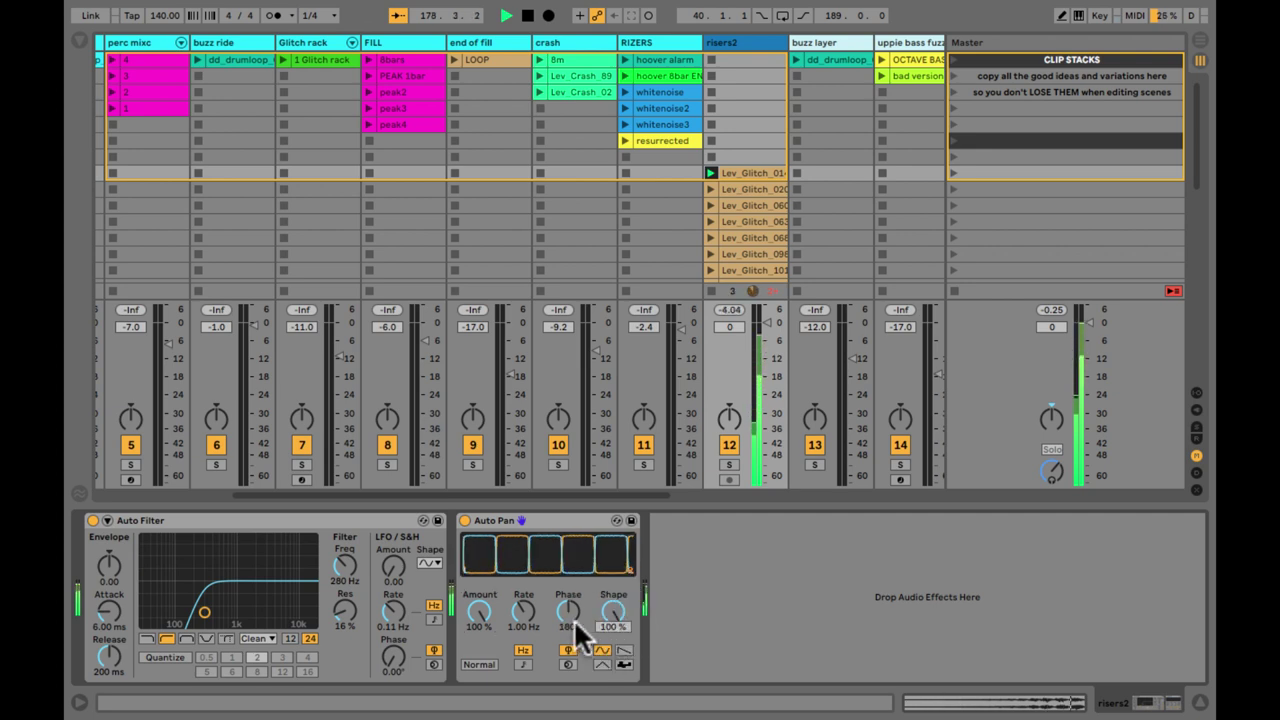
Sync the Auto Pan's rate to the tempo and set it to 1/48
click(522, 664)
drag(520, 614, 520, 614)
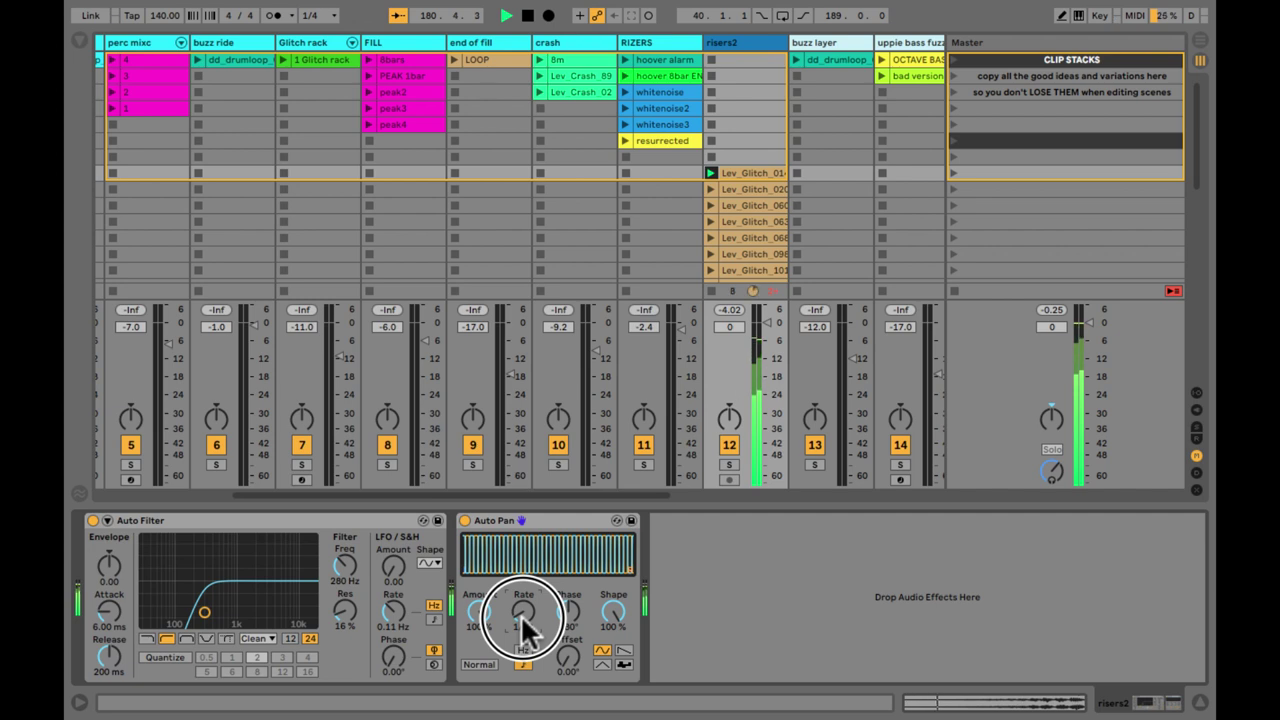
click(520, 614)
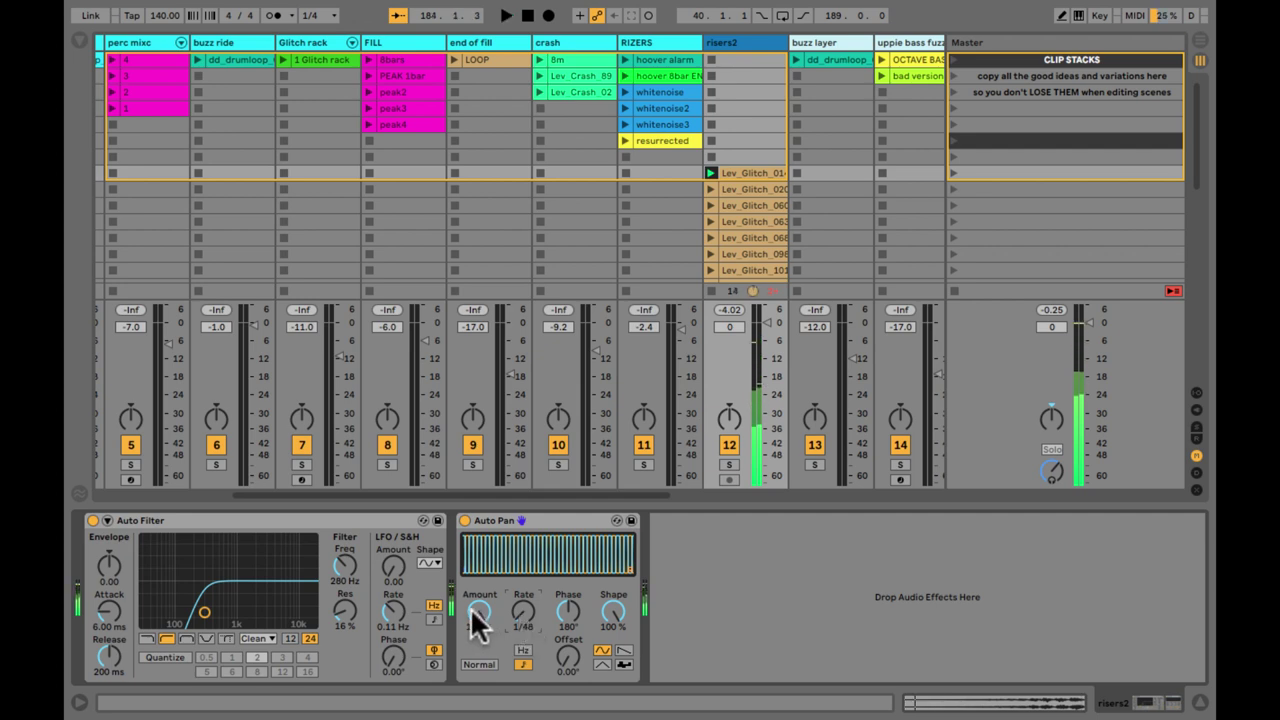
Vary the Auto Pan's Amount during playback to compare the effect, then return it to full
mouse_move(476, 612)
mouse_down()
mouse_move(478, 600)
mouse_move(477, 623)
mouse_move(471, 528)
mouse_move(477, 623)
mouse_up()
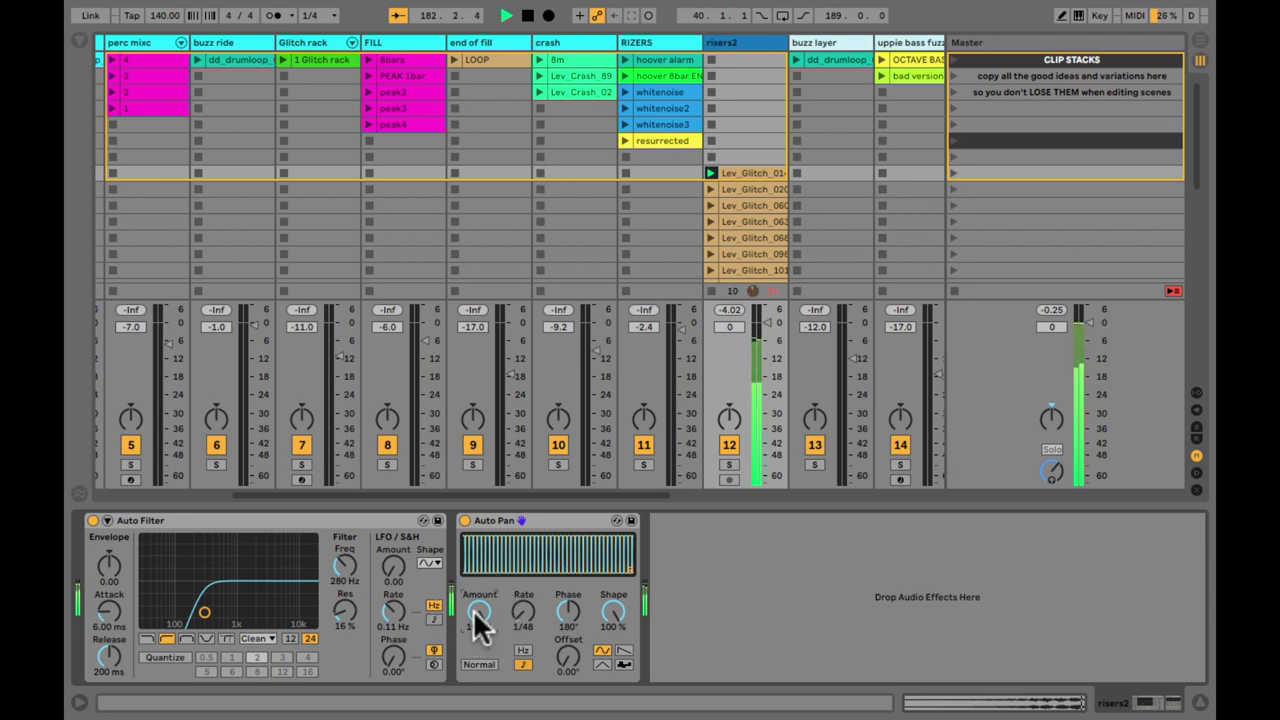
key(space)
drag(477, 623, 477, 618)
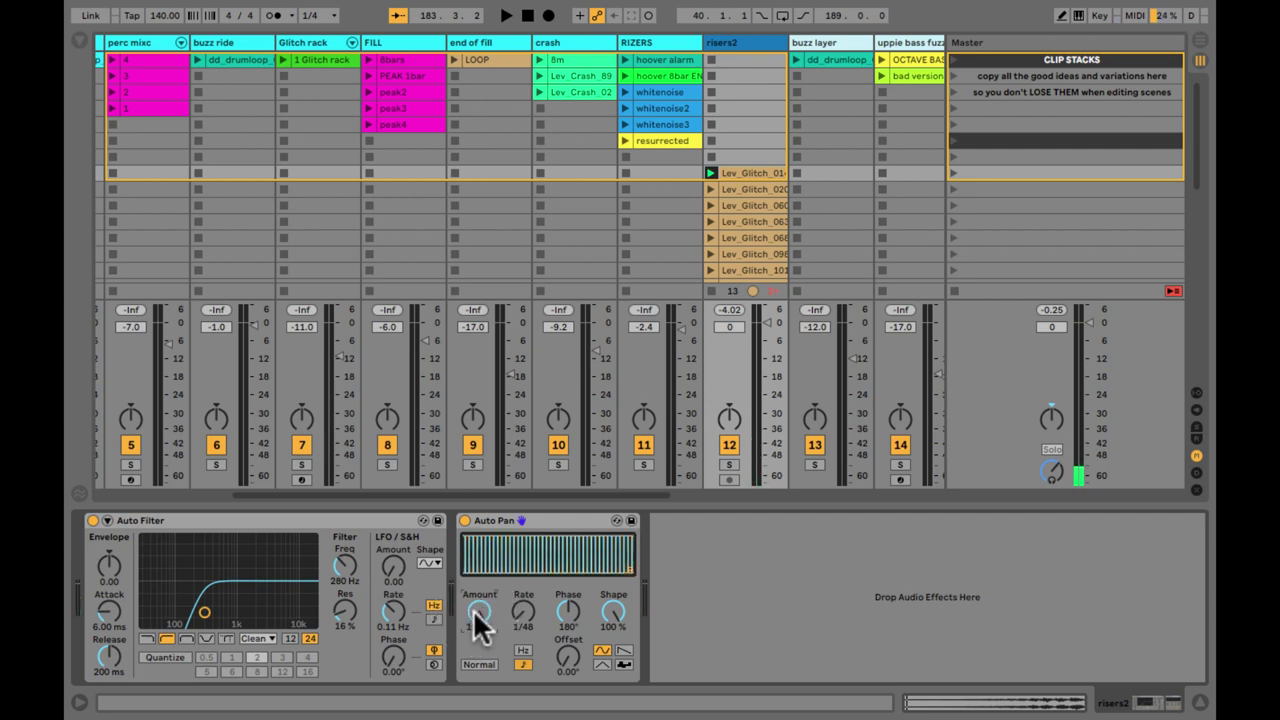
Lower the Lev_Glitch_014 clip's Auto Pan Amount envelope to its minimum and unlink the envelope from the clip loop
click(749, 173)
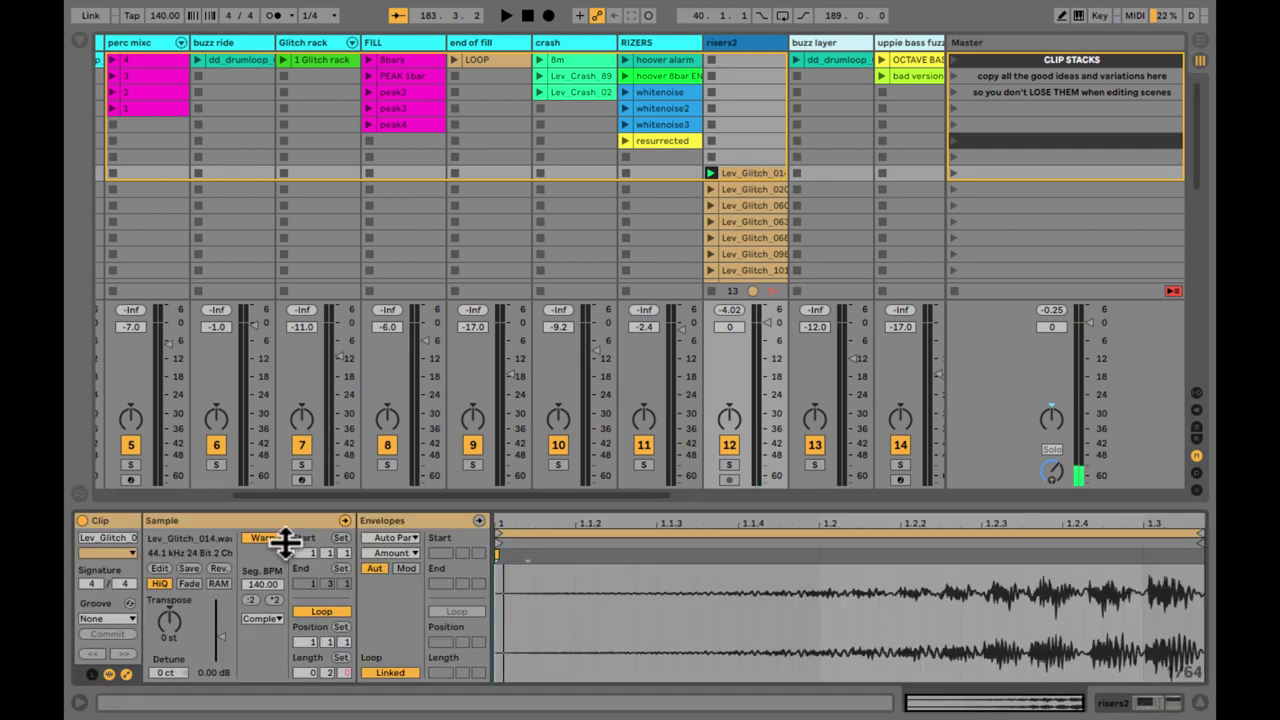
click(126, 673)
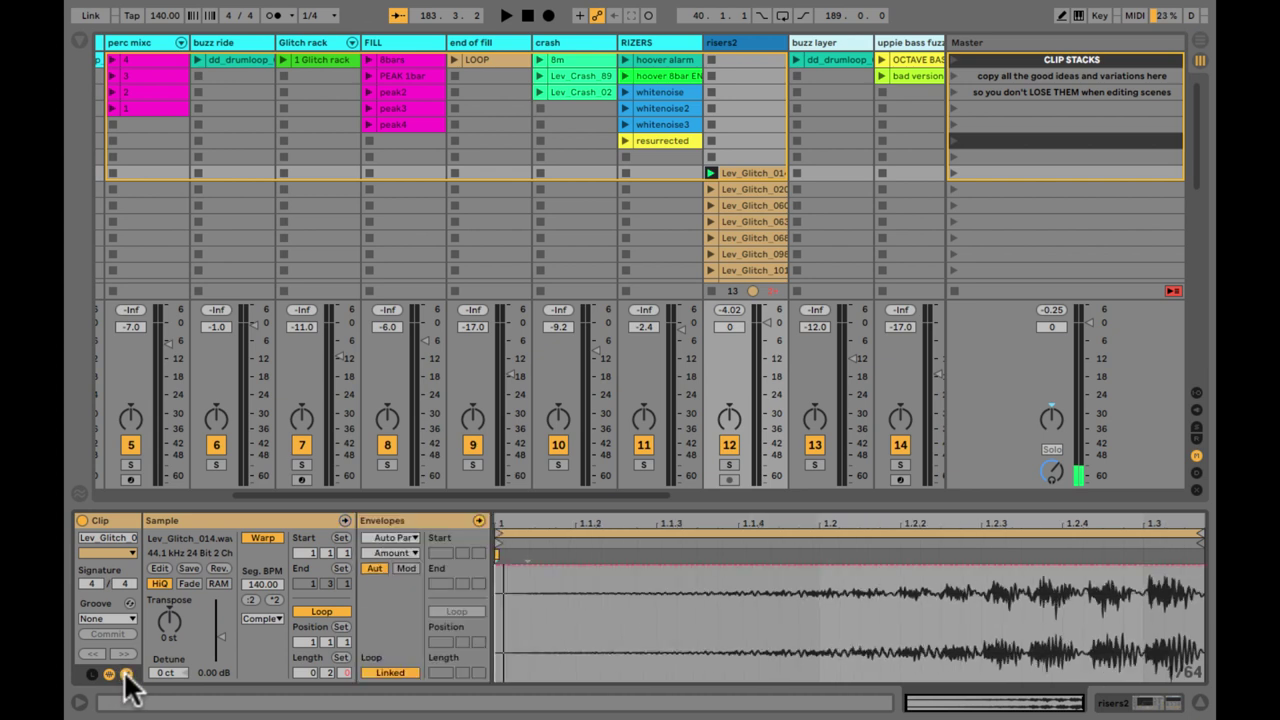
click(126, 673)
click(392, 536)
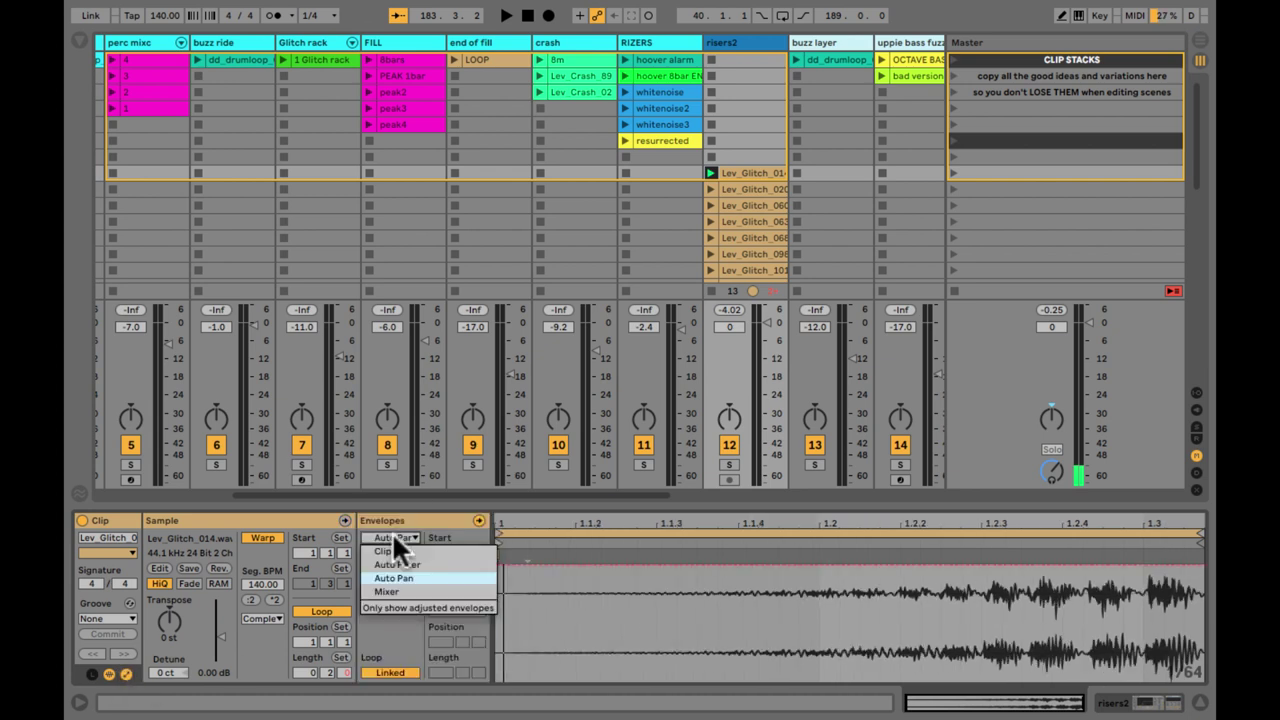
click(392, 533)
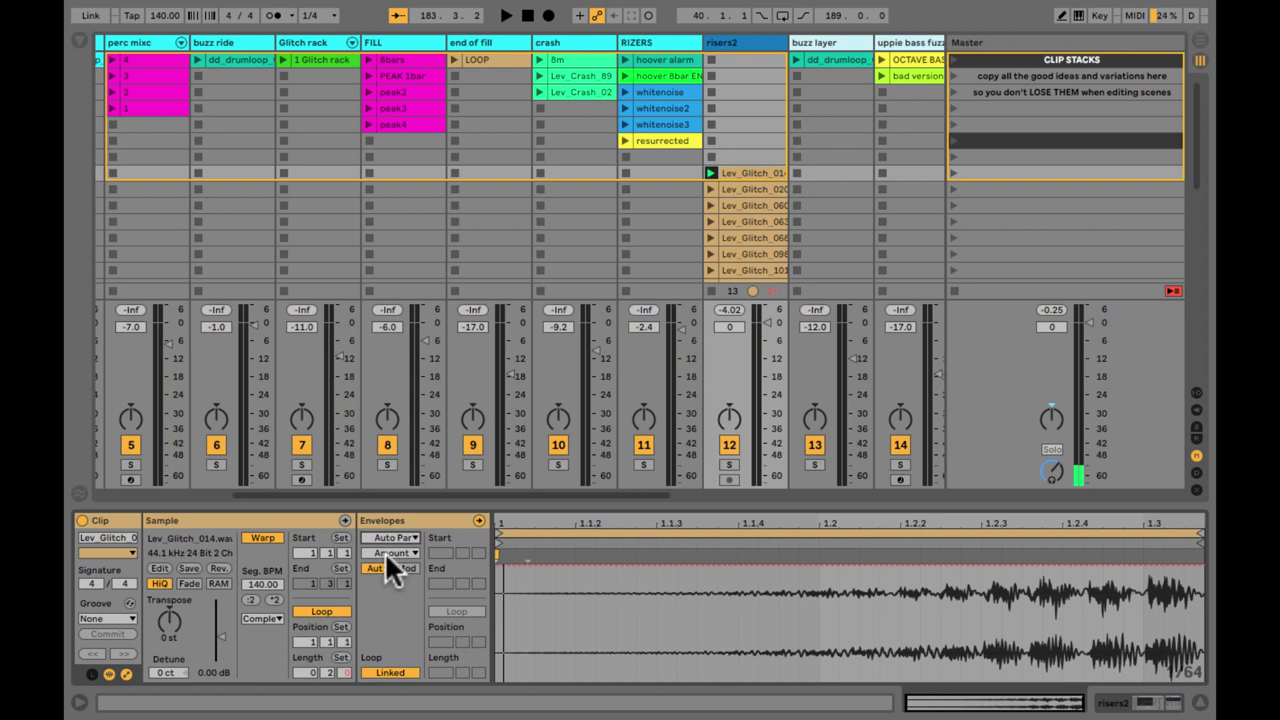
drag(502, 564, 502, 682)
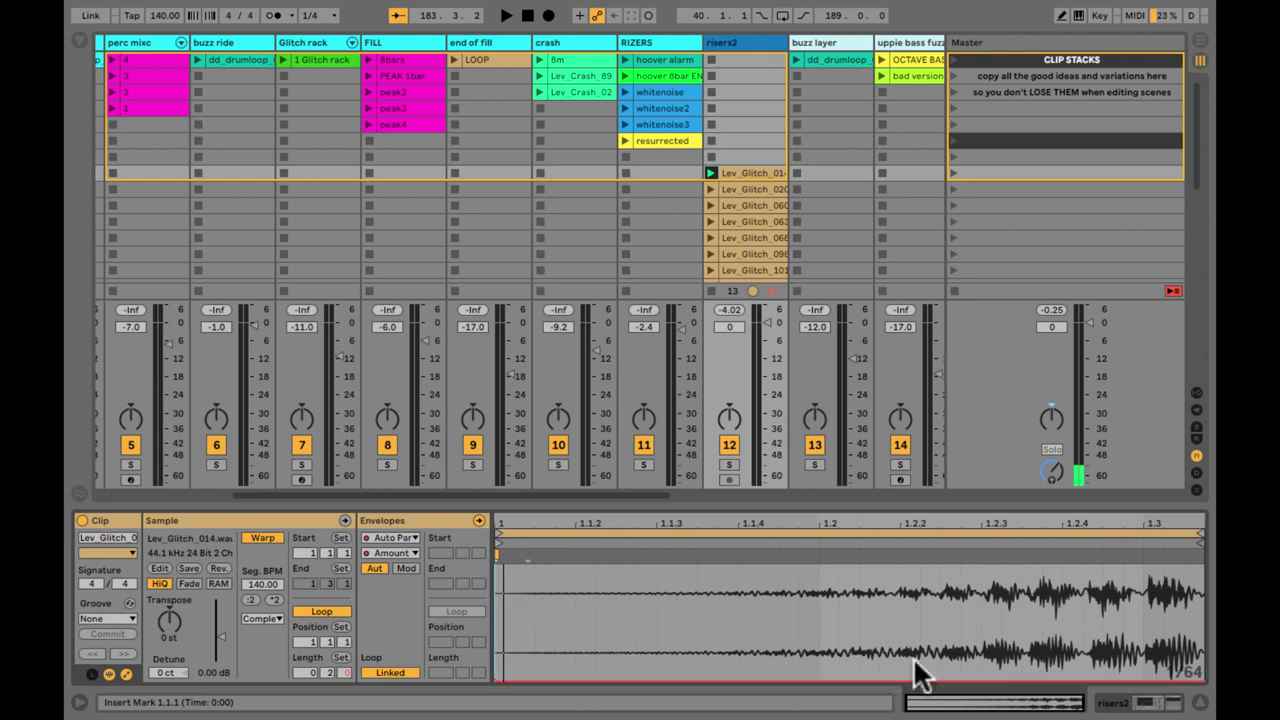
click(968, 524)
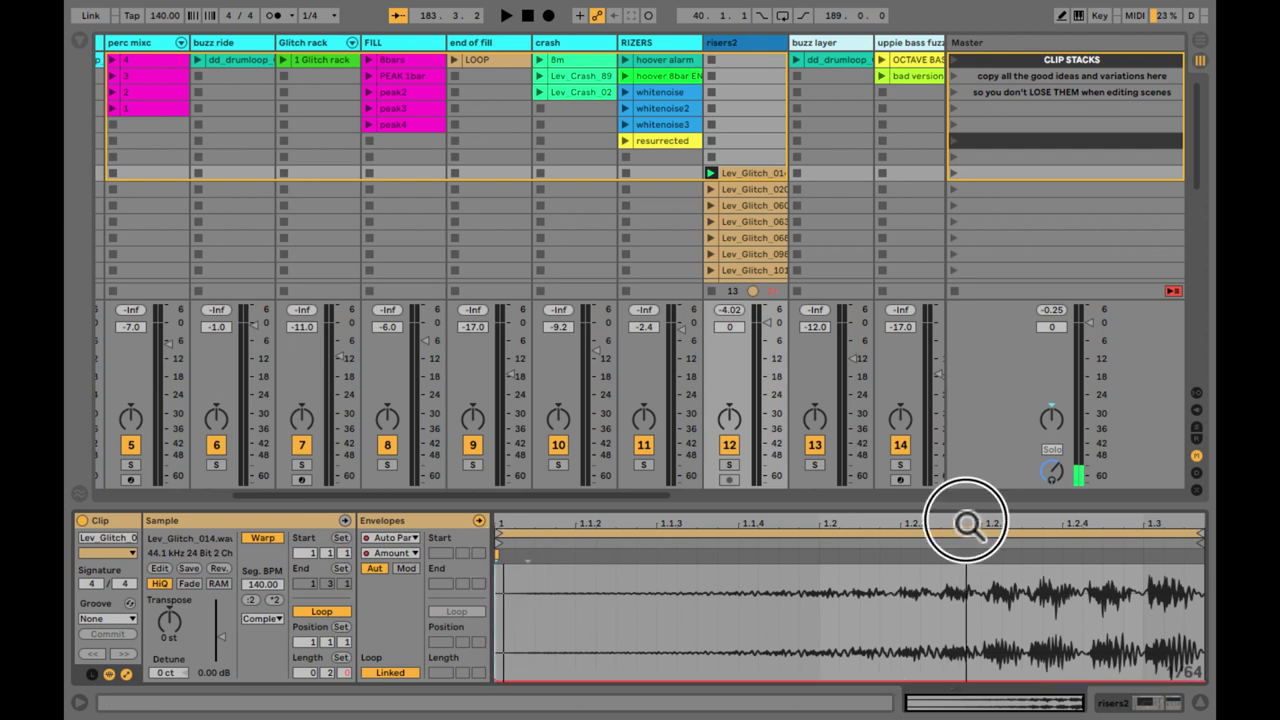
click(395, 674)
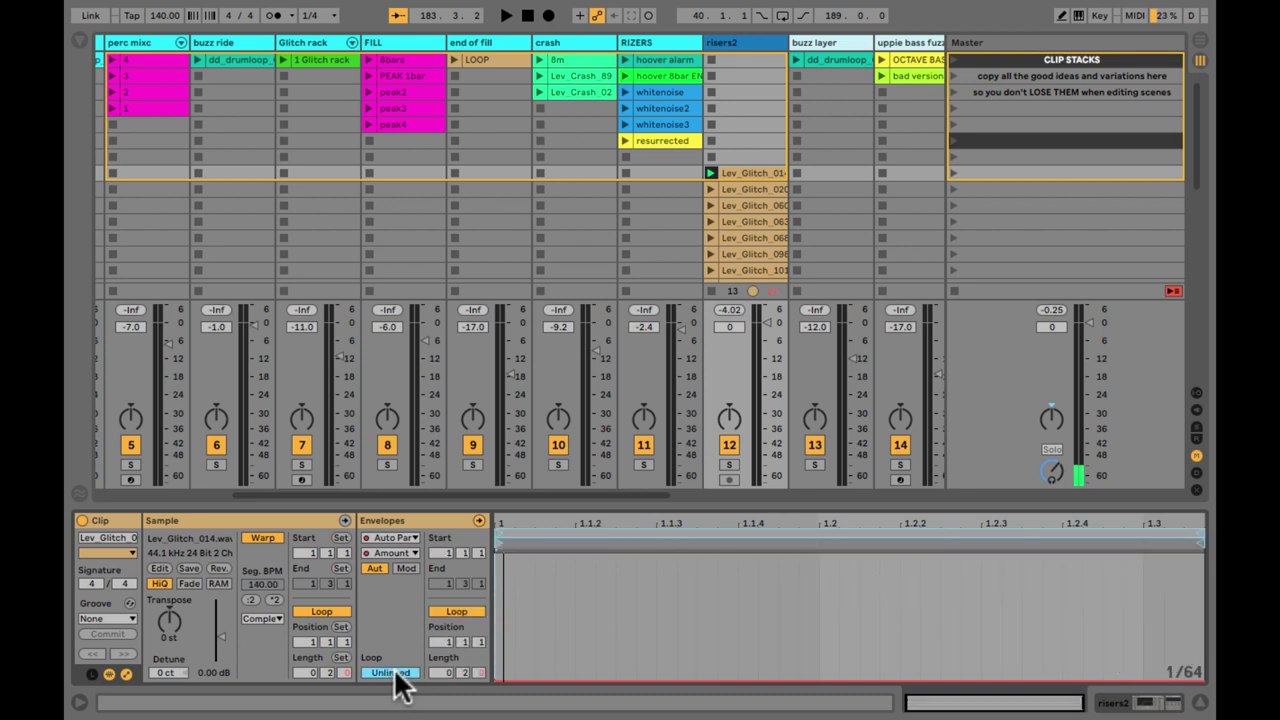
Set the unlinked Amount envelope's loop length to 4 bars and draw a ramp rising from 0% to the maximum across it
click(628, 536)
key(ctrl+Up)
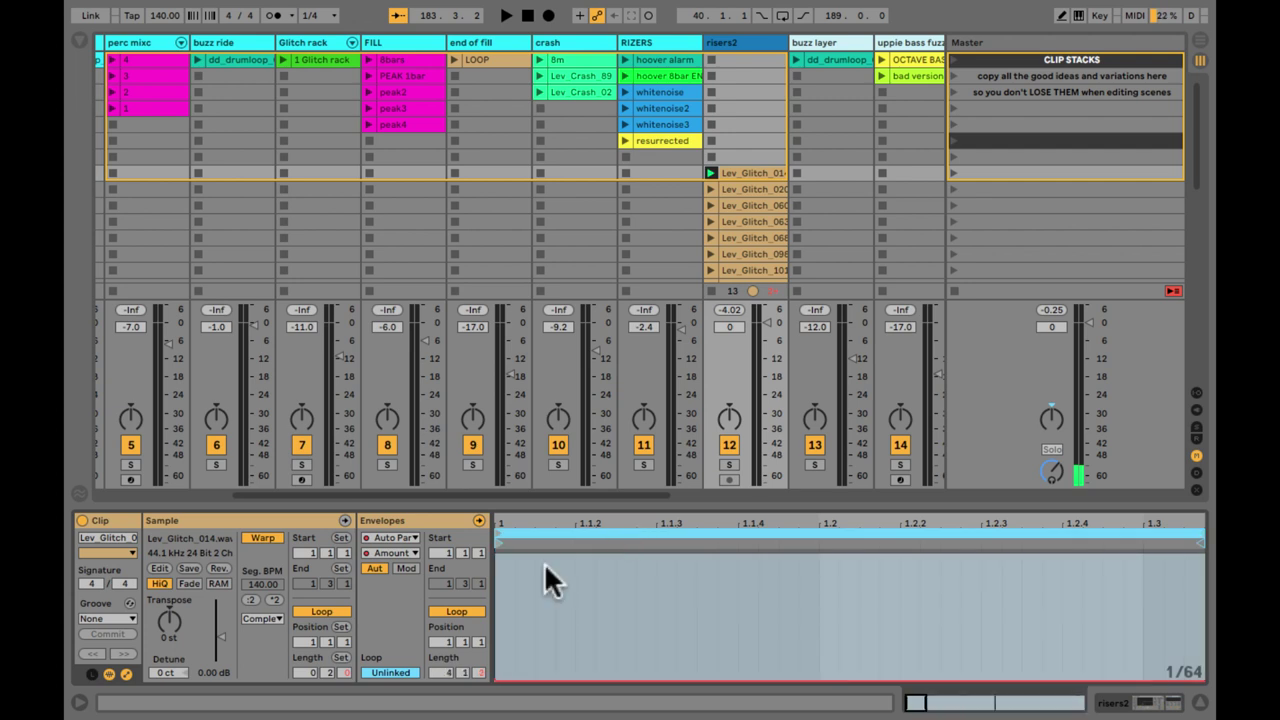
drag(432, 674, 438, 673)
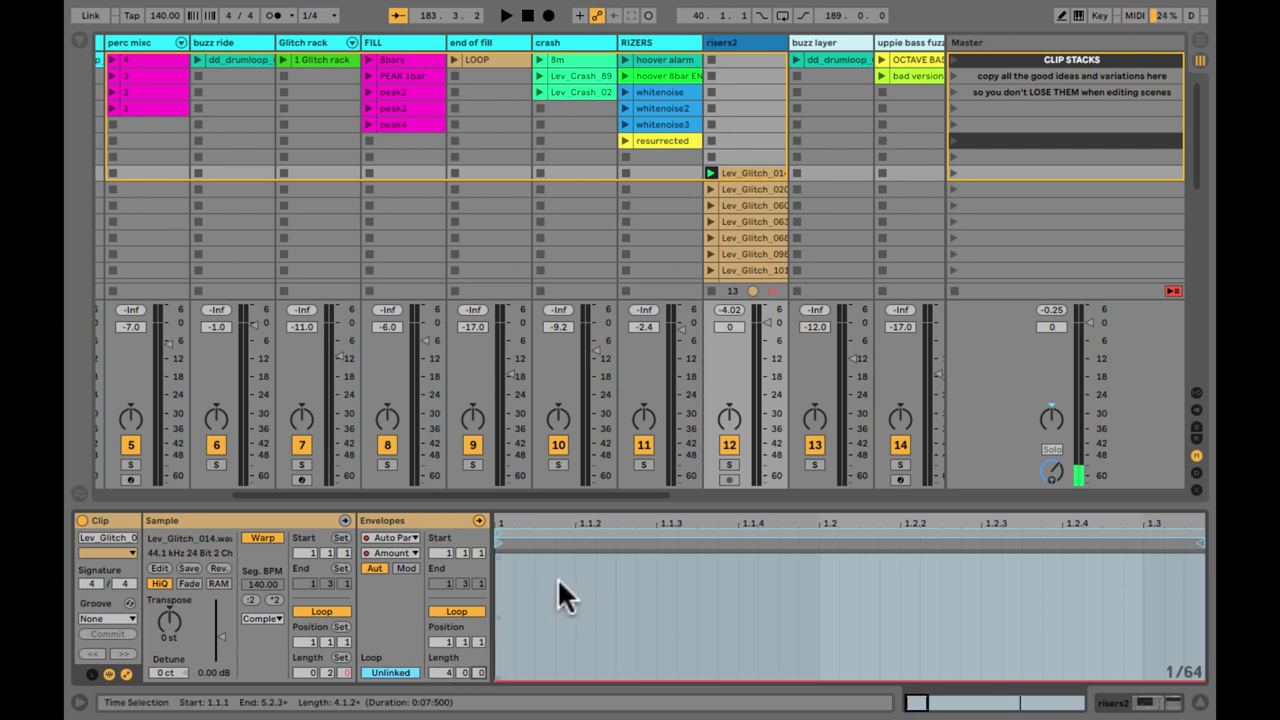
key(space)
drag(597, 523, 597, 520)
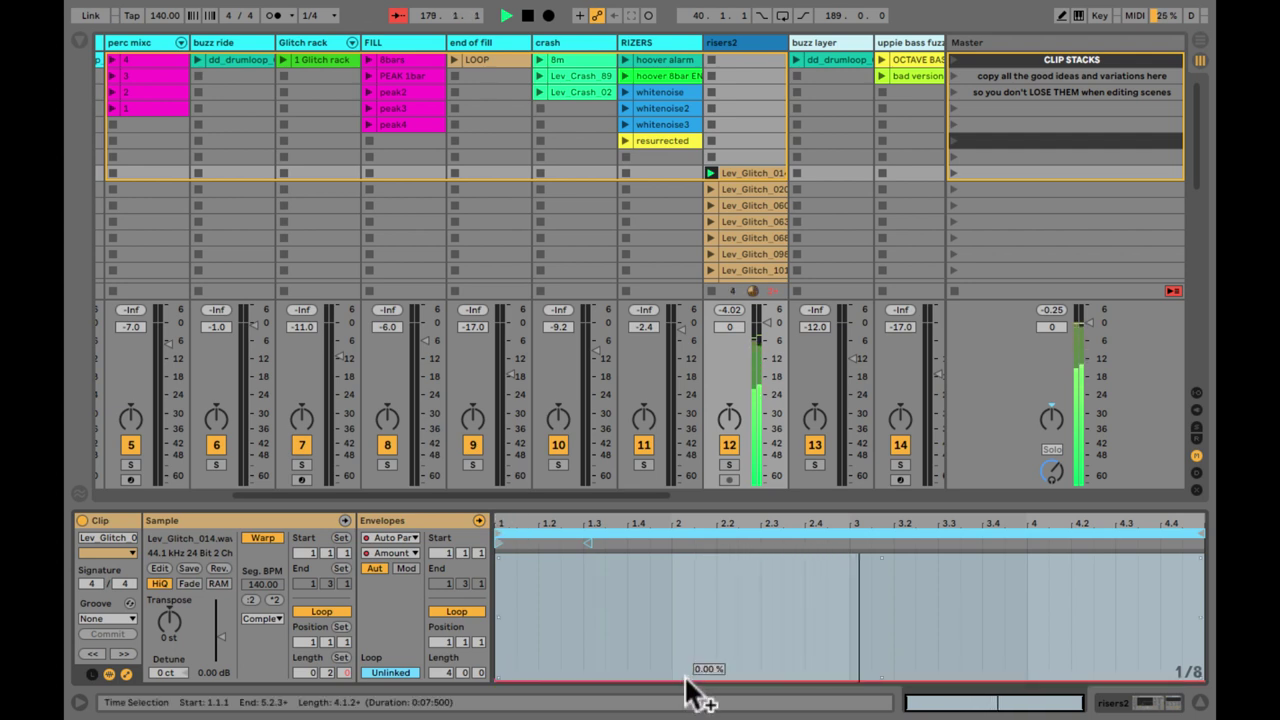
drag(686, 678, 686, 680)
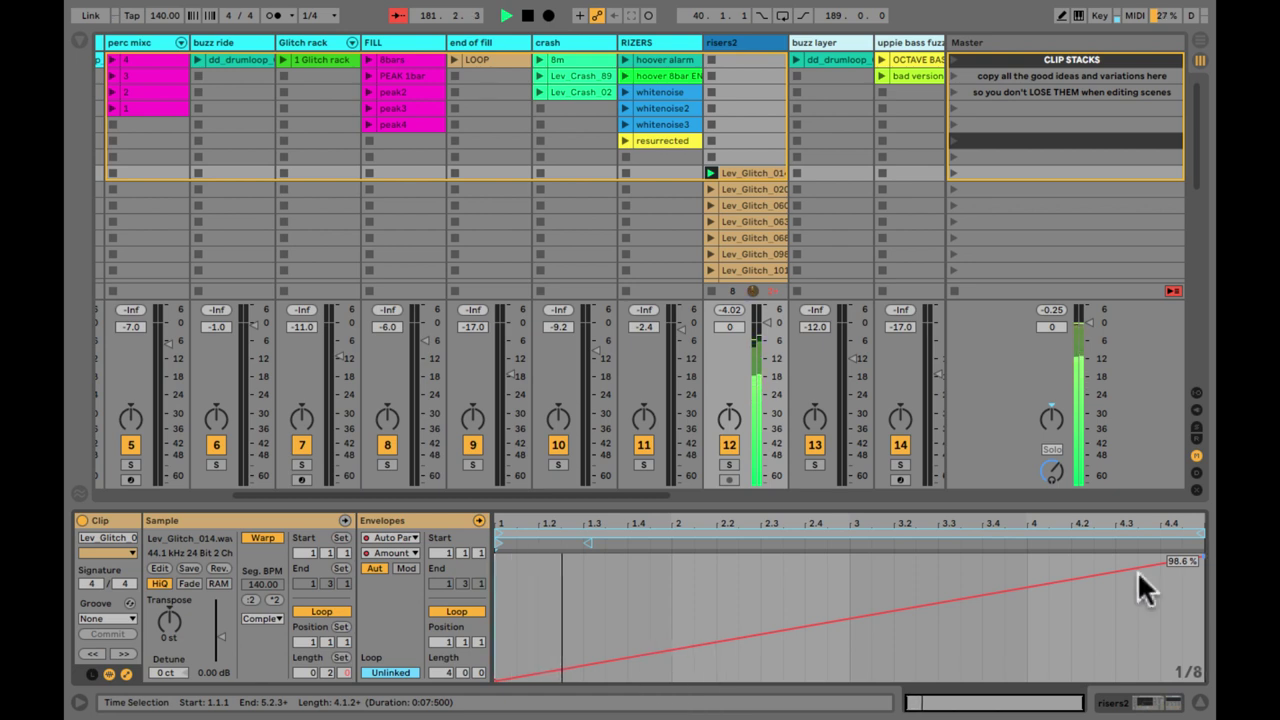
Play the clip with the device chain shown to watch the Auto Pan's Amount follow the ramp, and return to the clip's envelope
key(shift+Tab)
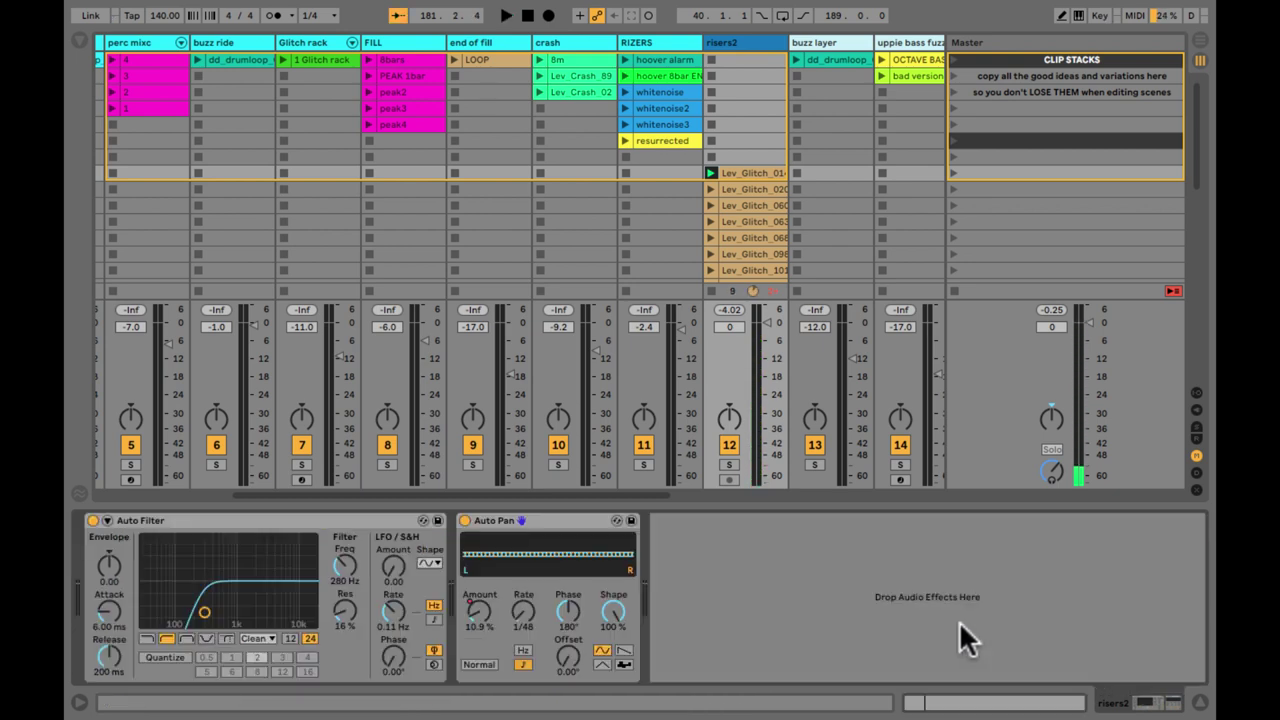
key(space)
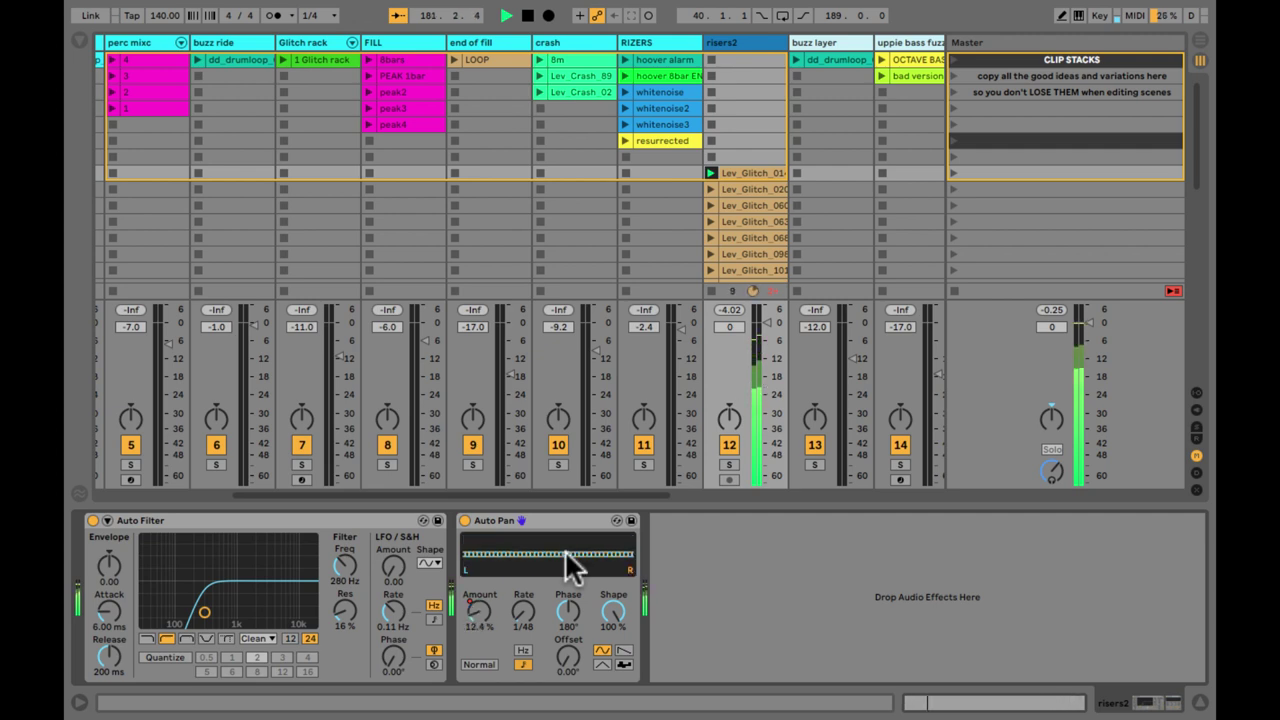
key(shift+Tab)
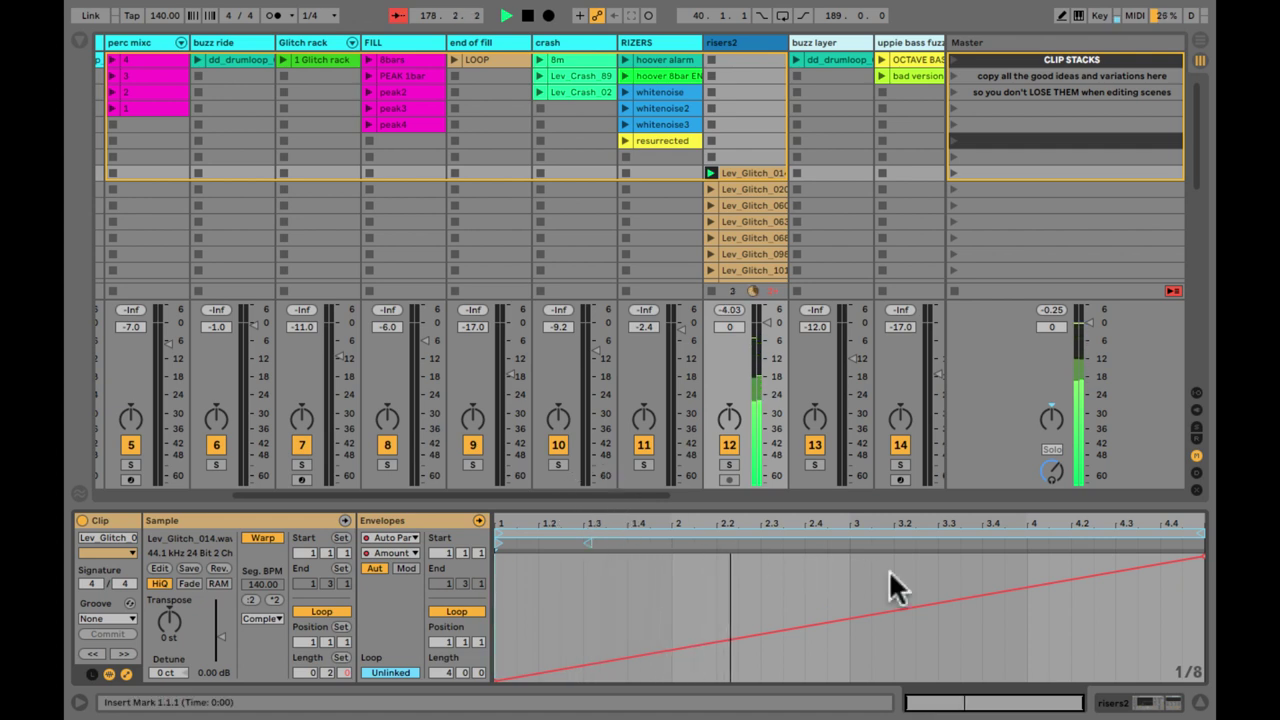
Check the full Amount ramp and bring up the Auto Pan's Sync Rate envelope for the Lev_Glitch_014 clip
drag(1198, 537, 1152, 537)
key(ctrl+a)
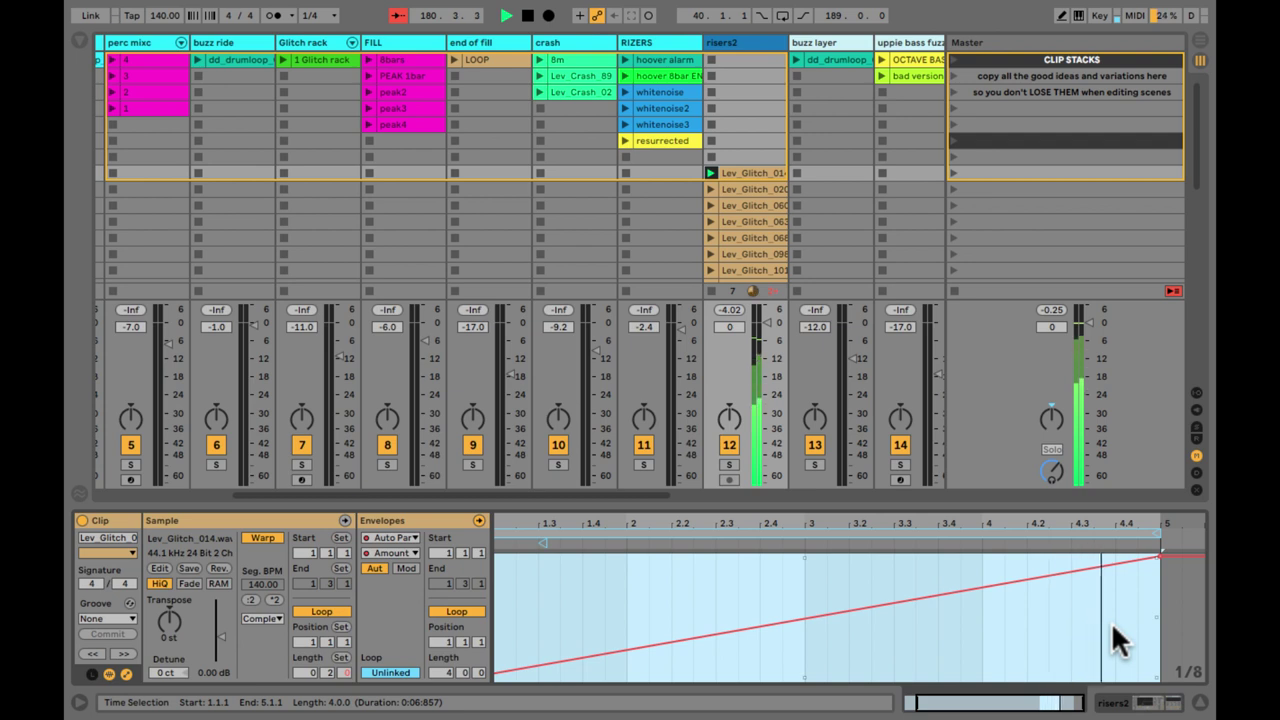
key(z)
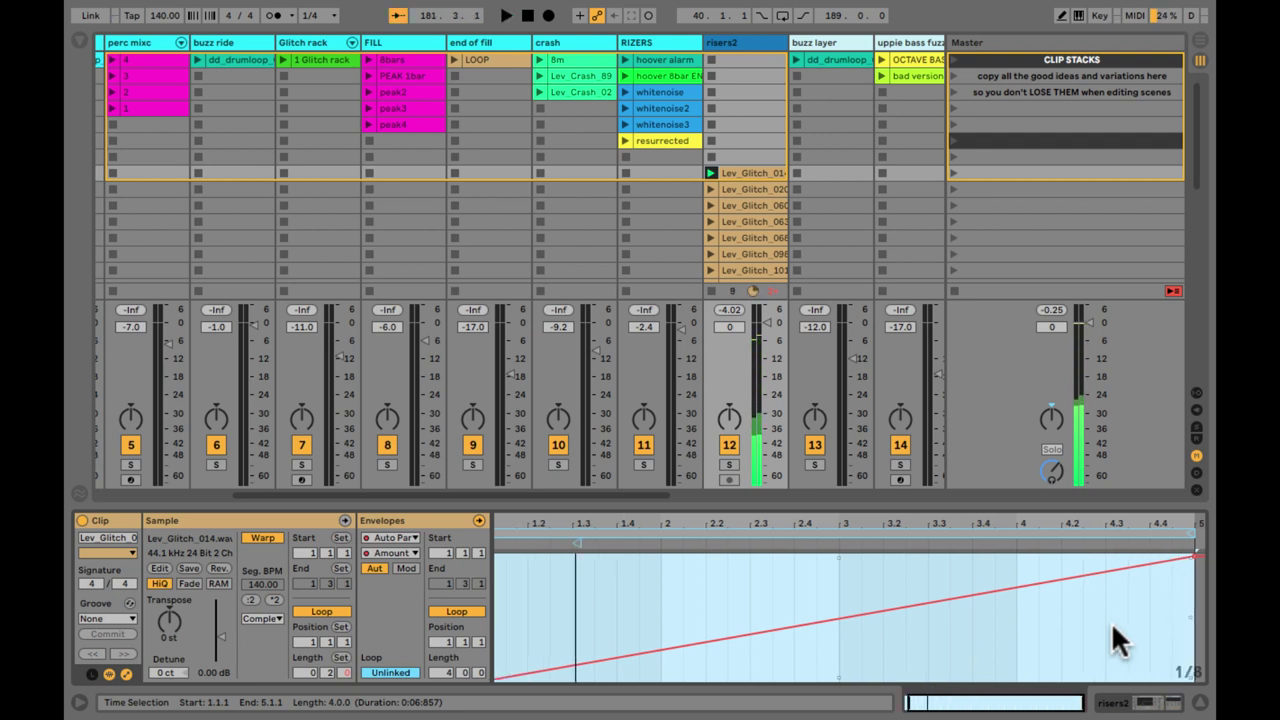
click(1087, 518)
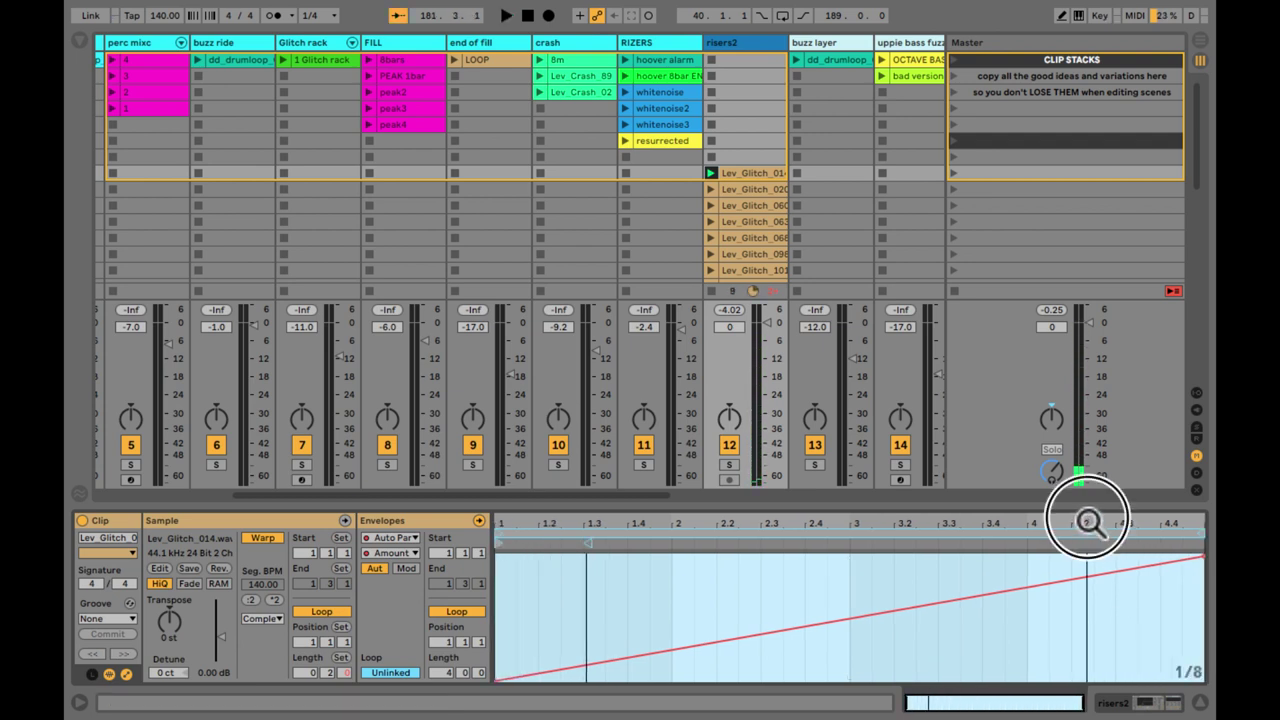
key(shift+Tab)
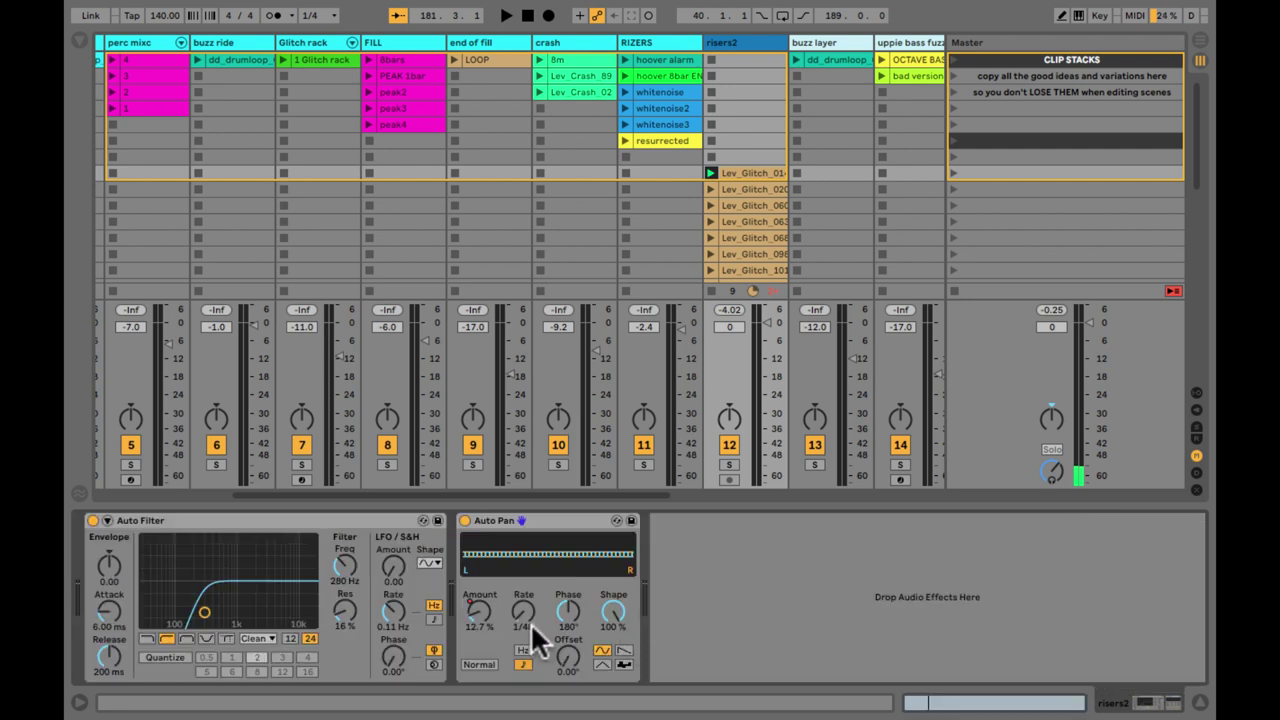
key(shift+Tab)
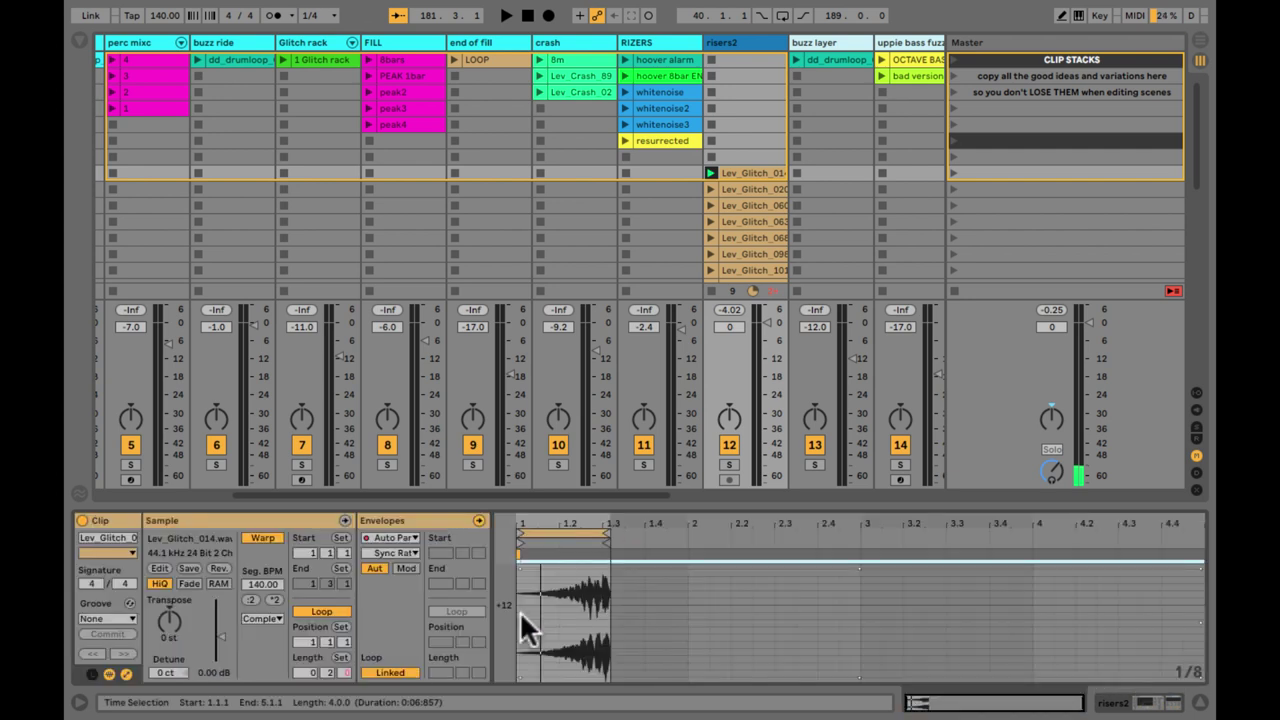
drag(528, 523, 528, 600)
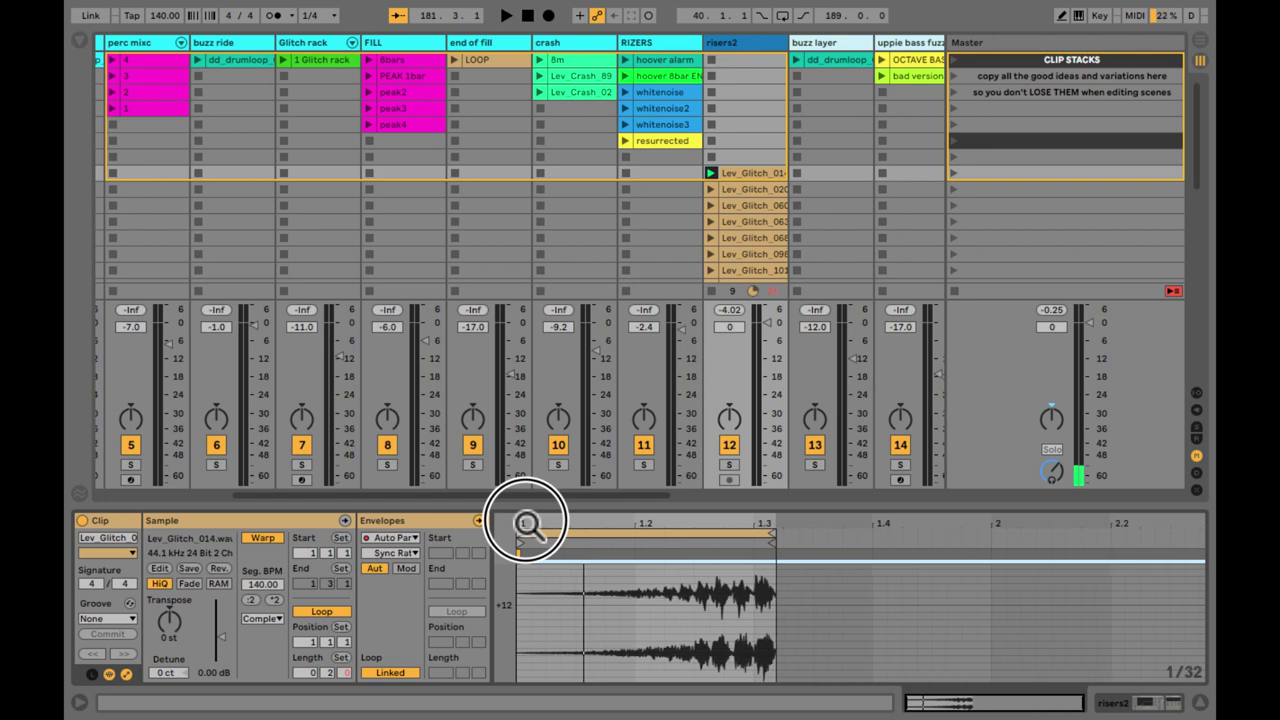
Adjust the end of the Lev_Glitch_014 sample loop while auditioning it, extending the loop length to 0.2.1
click(390, 672)
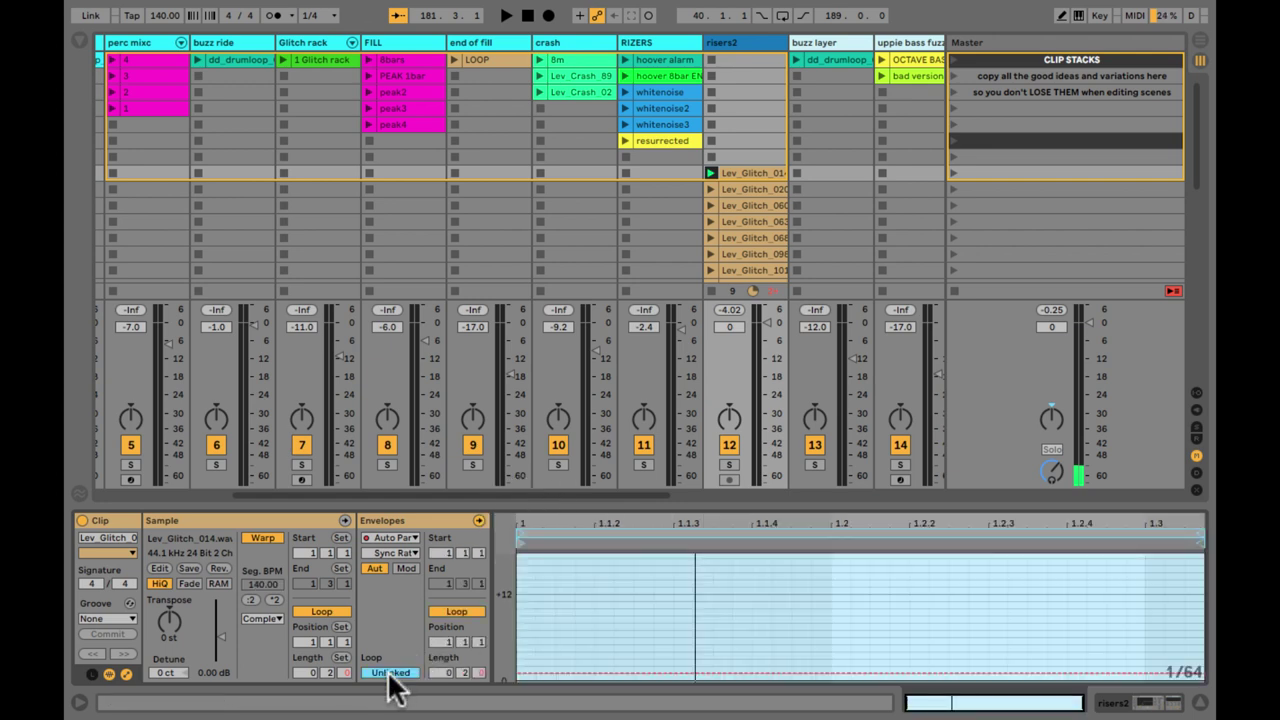
click(390, 672)
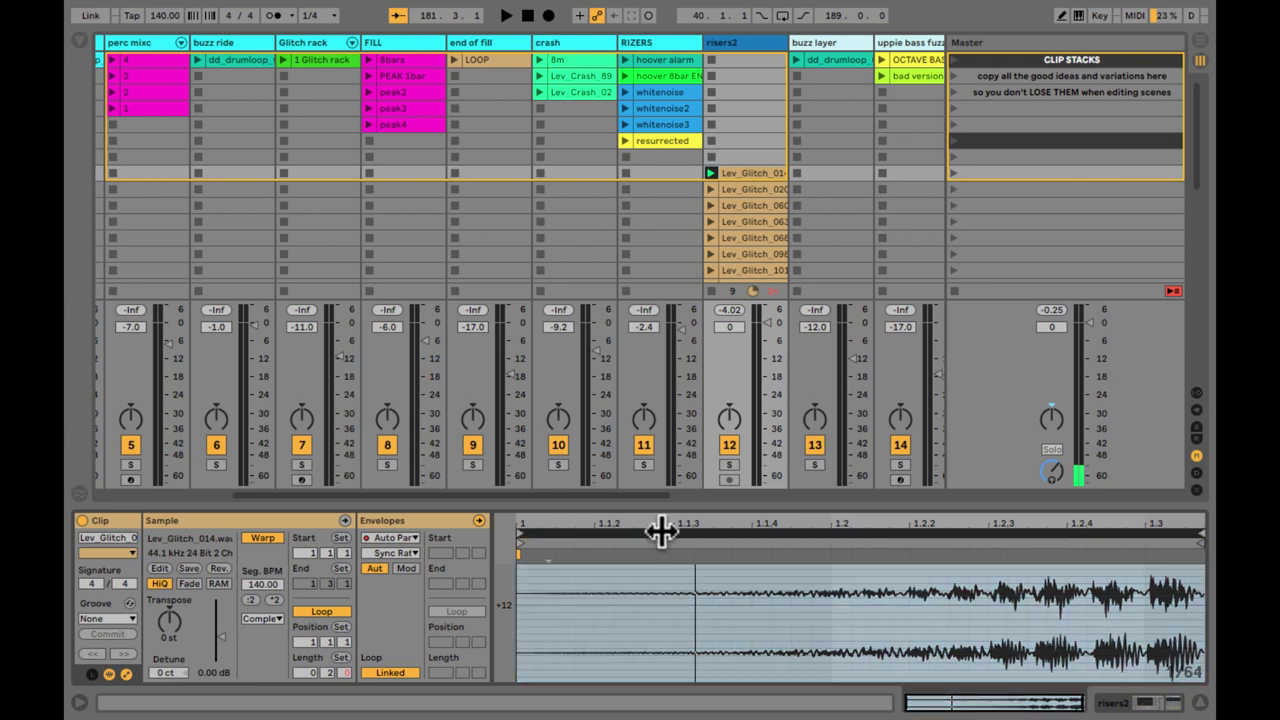
drag(1198, 535, 1113, 549)
click(1029, 549)
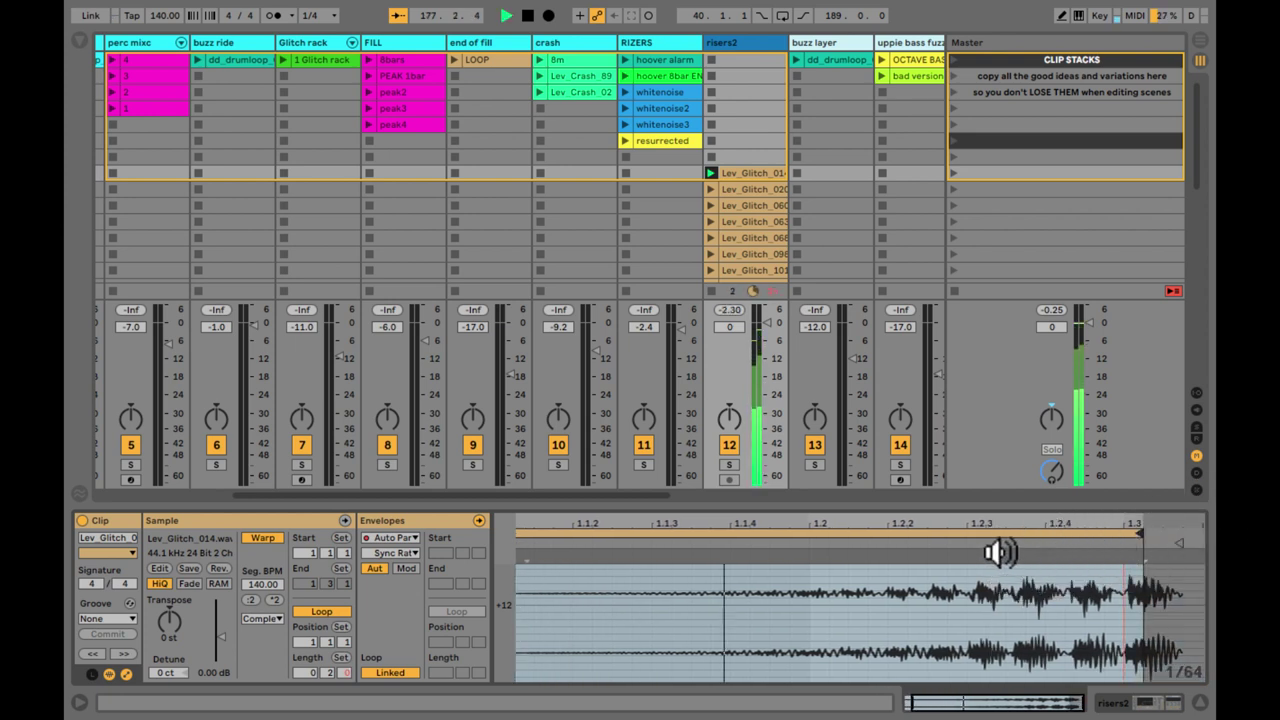
key(space)
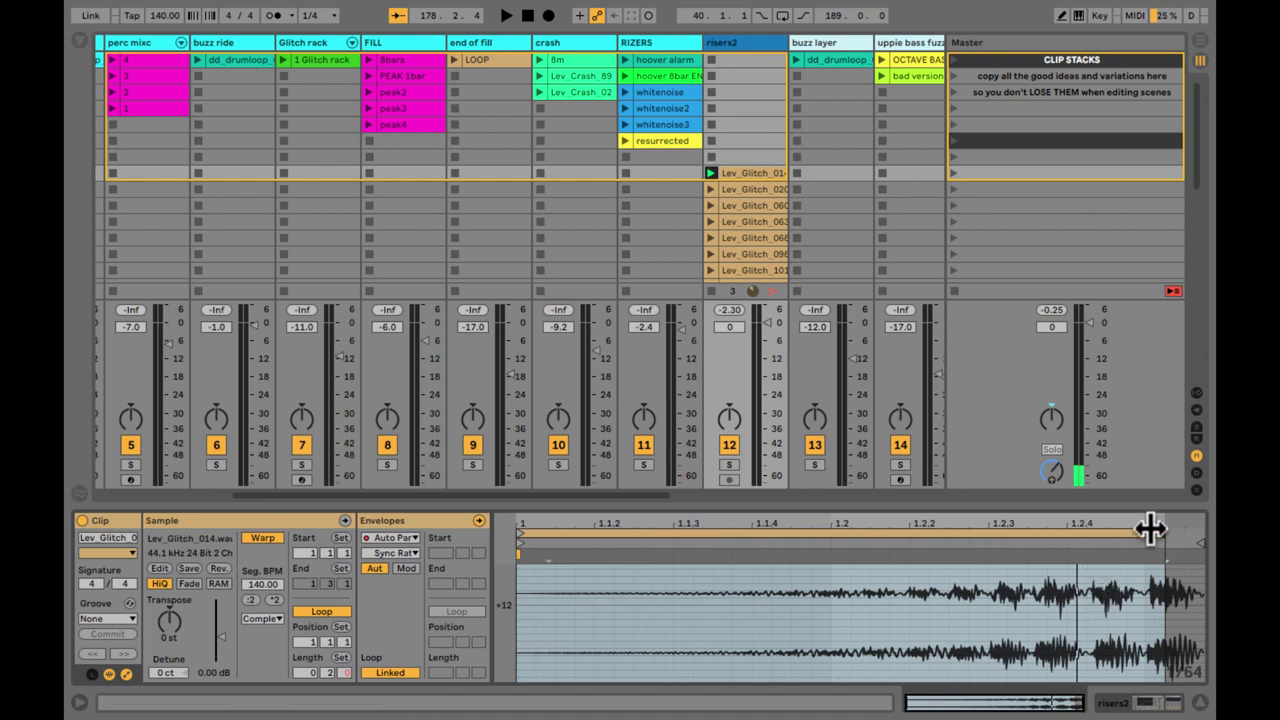
mouse_move(1150, 533)
mouse_down()
mouse_move(1206, 525)
mouse_move(1172, 537)
mouse_up()
click(943, 531)
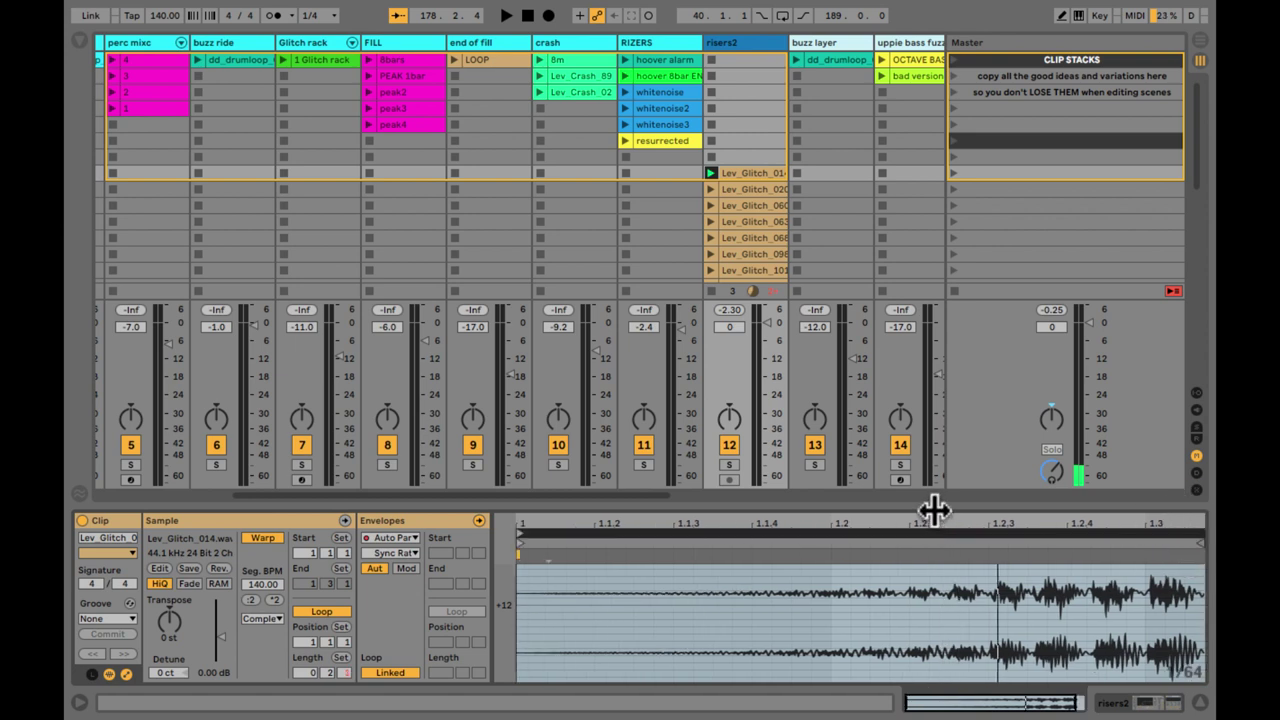
drag(938, 521, 935, 521)
Unlink the Auto Pan Sync Rate envelope from the clip loop and set its loop length to 4 bars
click(382, 533)
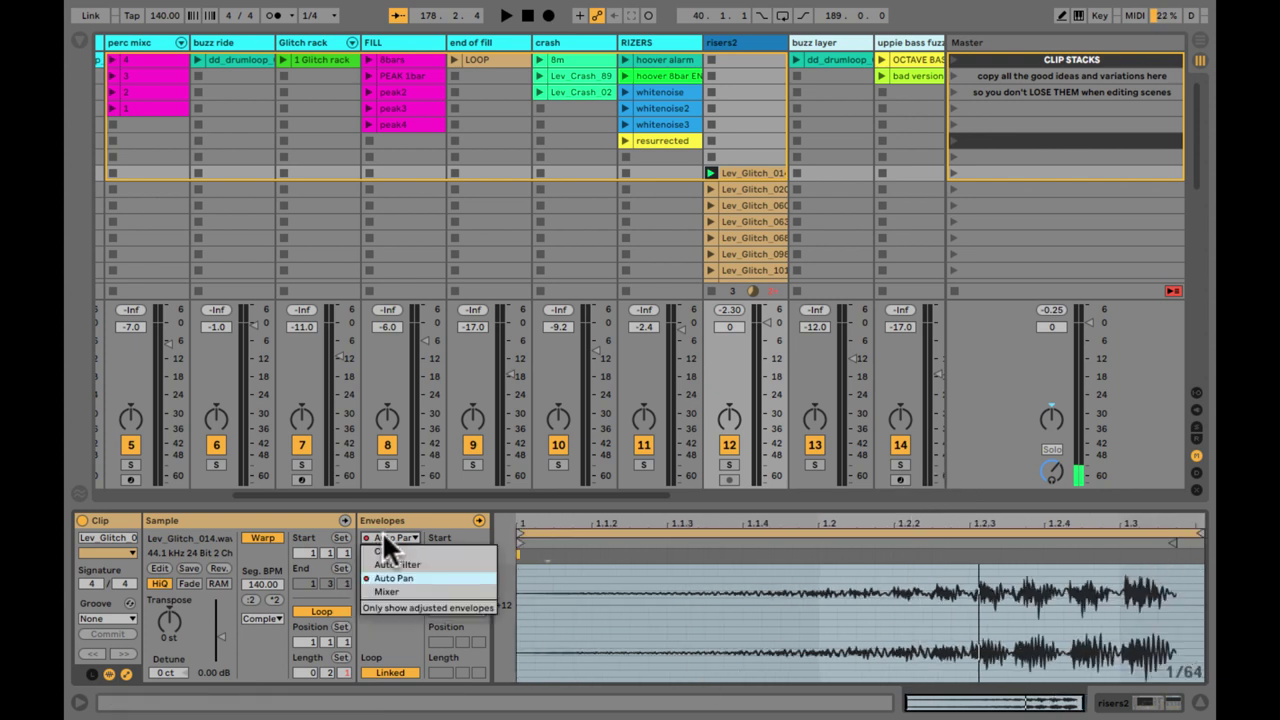
click(380, 570)
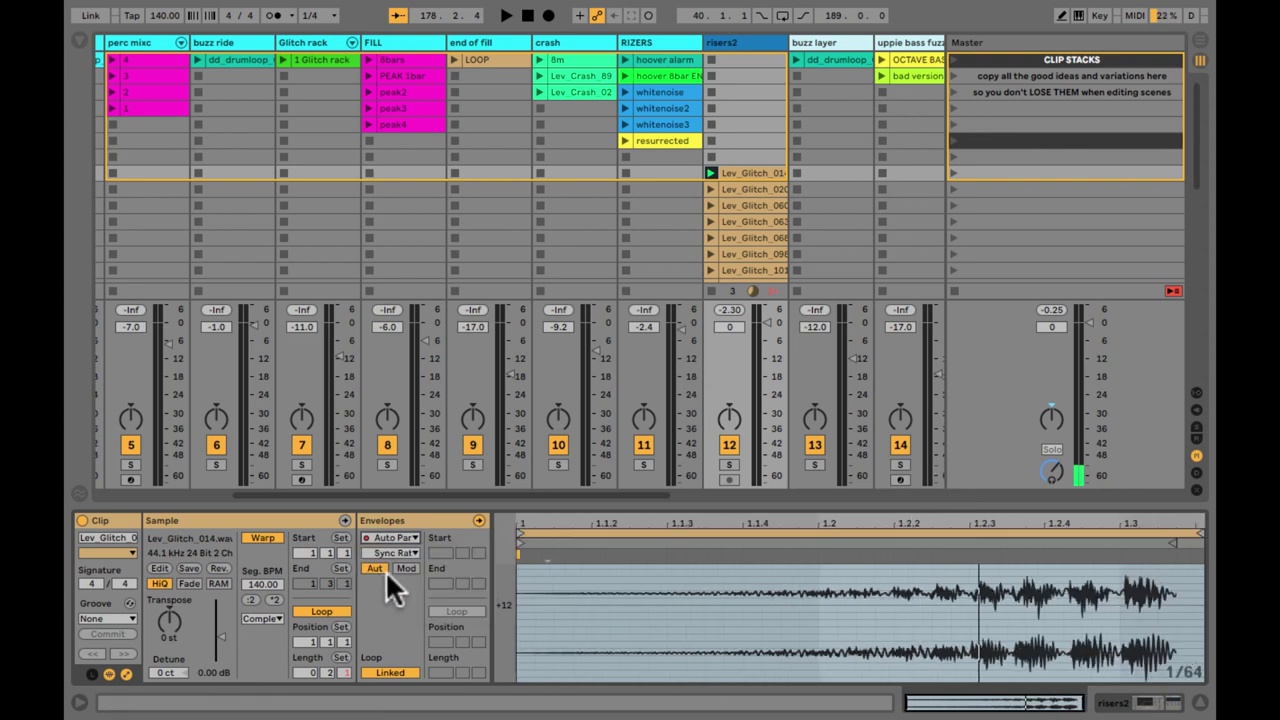
click(388, 673)
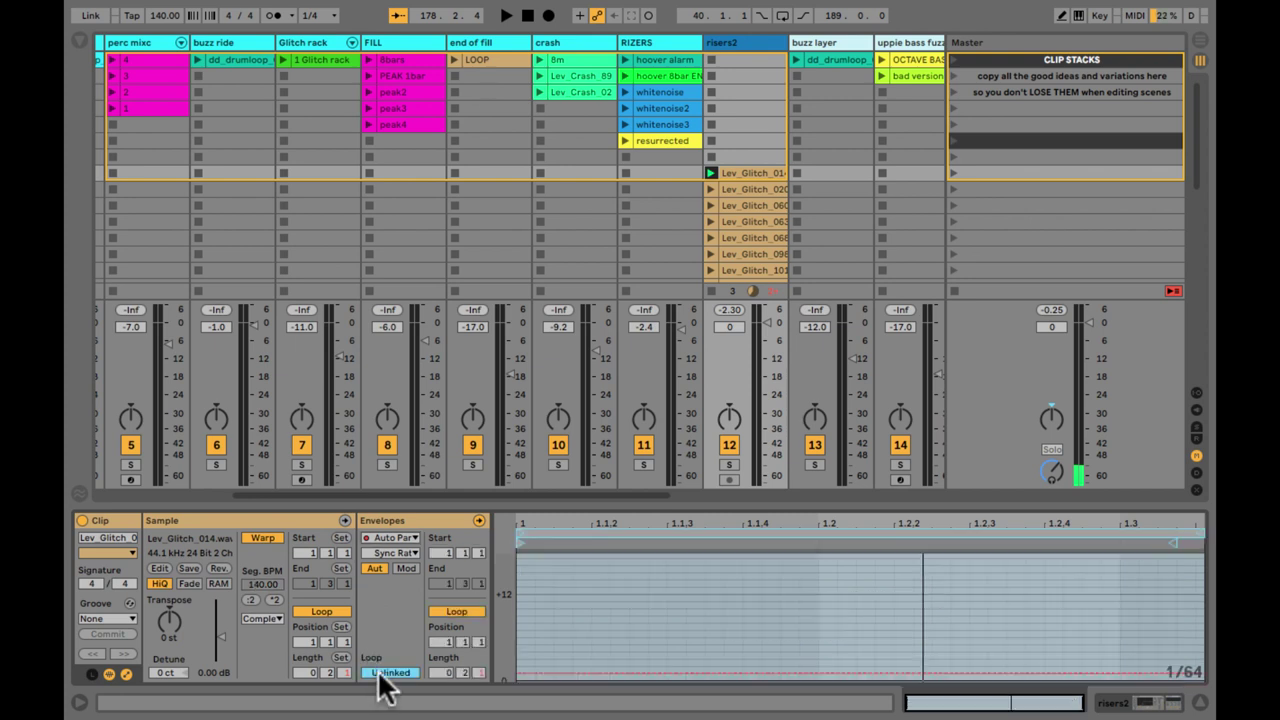
click(444, 672)
text(4)
key(Return)
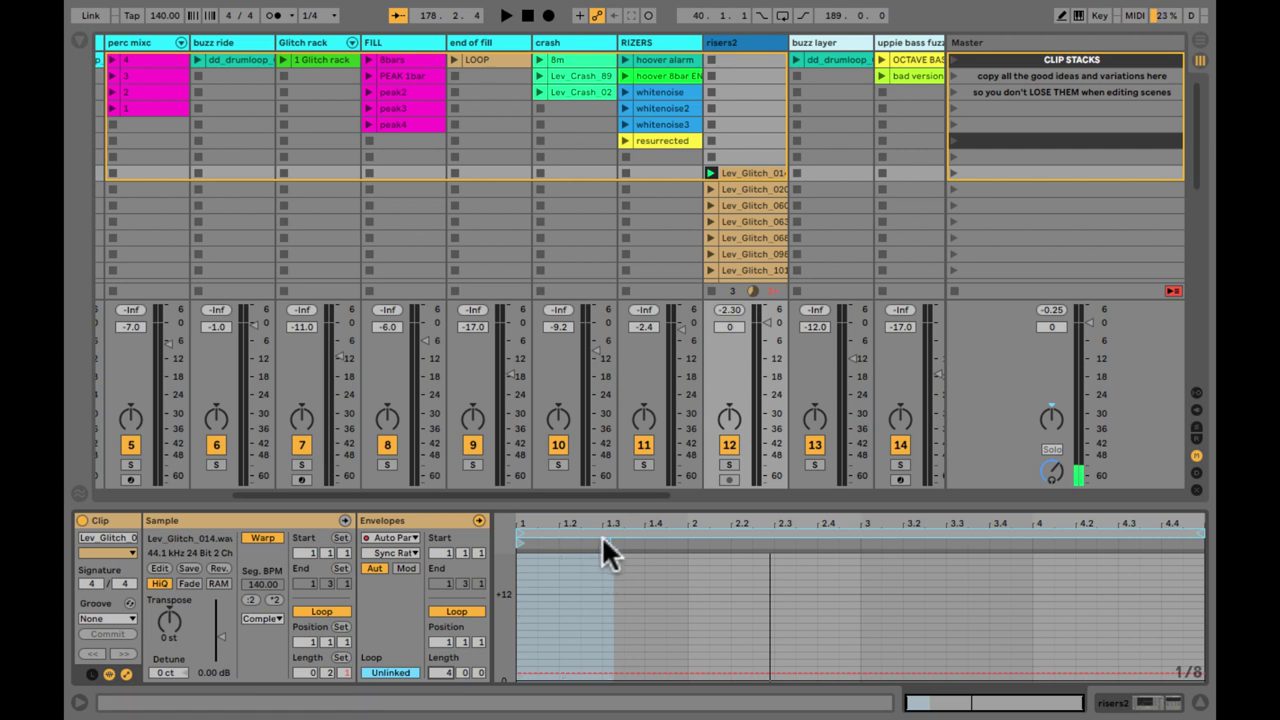
Shape the Sync Rate envelope to hold 1/4 until bar 3, step to a faster rate until bar 4, and slope to 1/48
key(space)
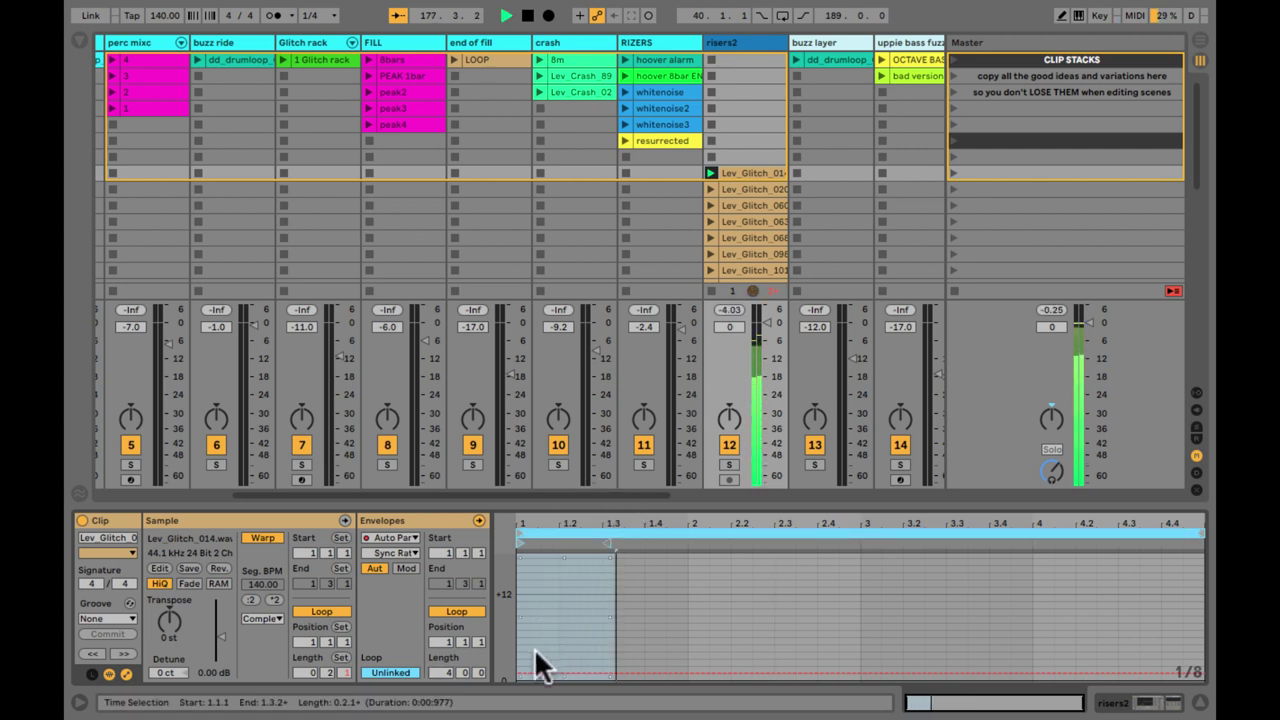
click(523, 676)
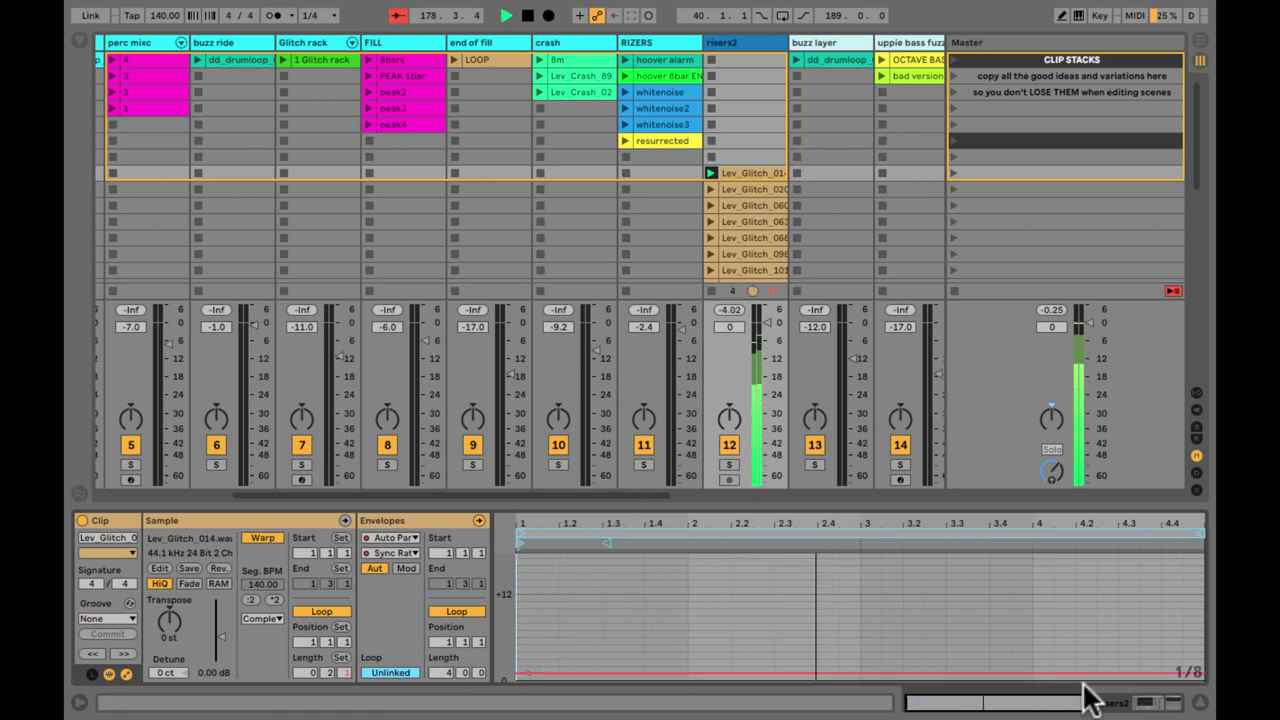
key(space)
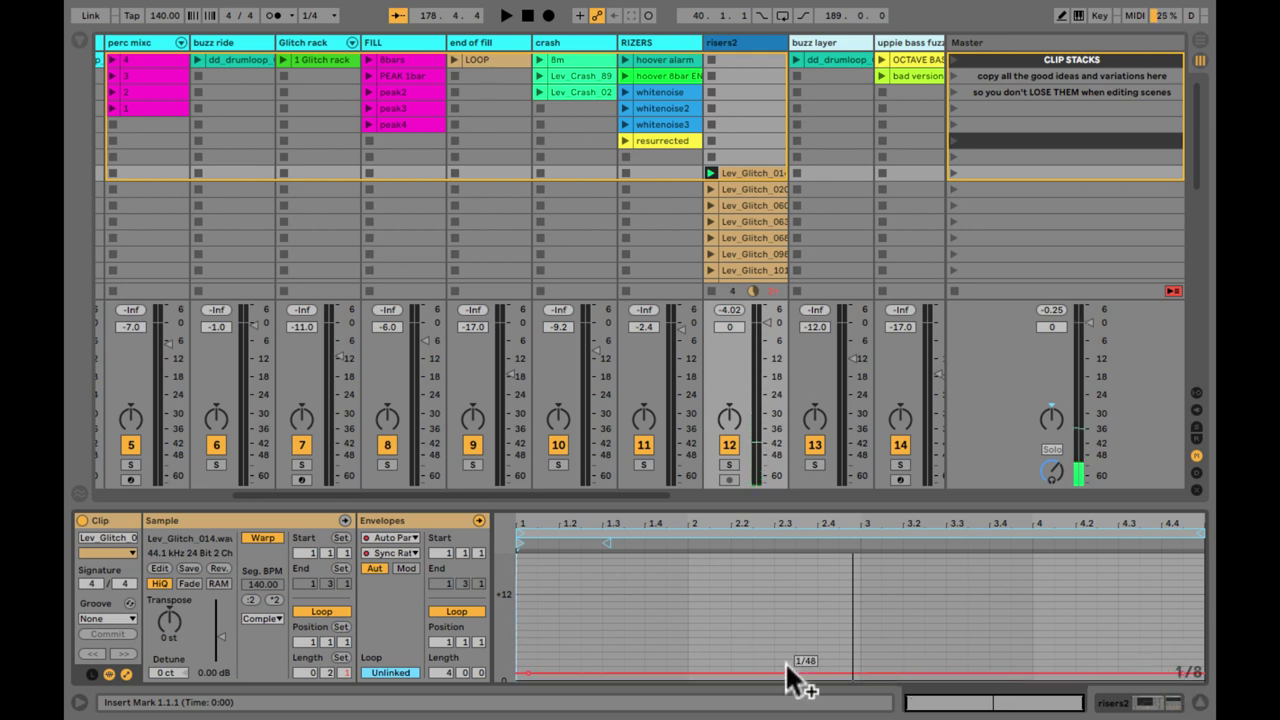
drag(534, 677, 566, 614)
key(space)
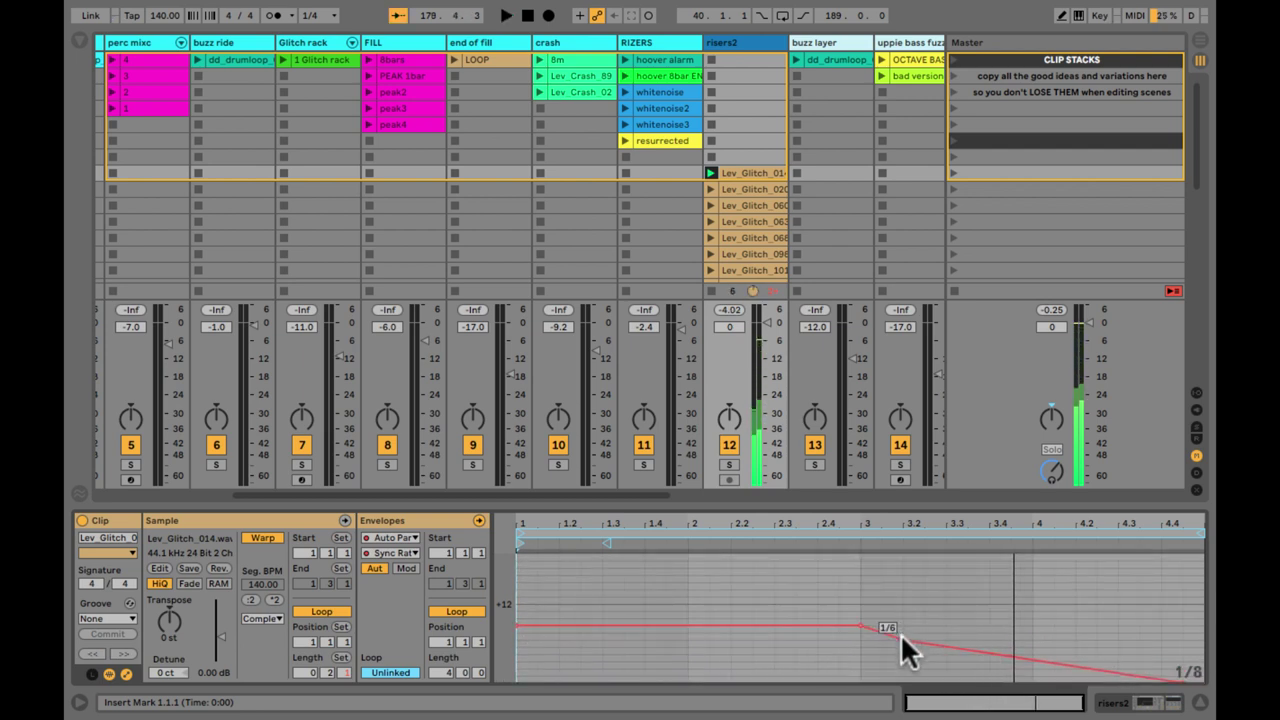
drag(900, 633, 1051, 641)
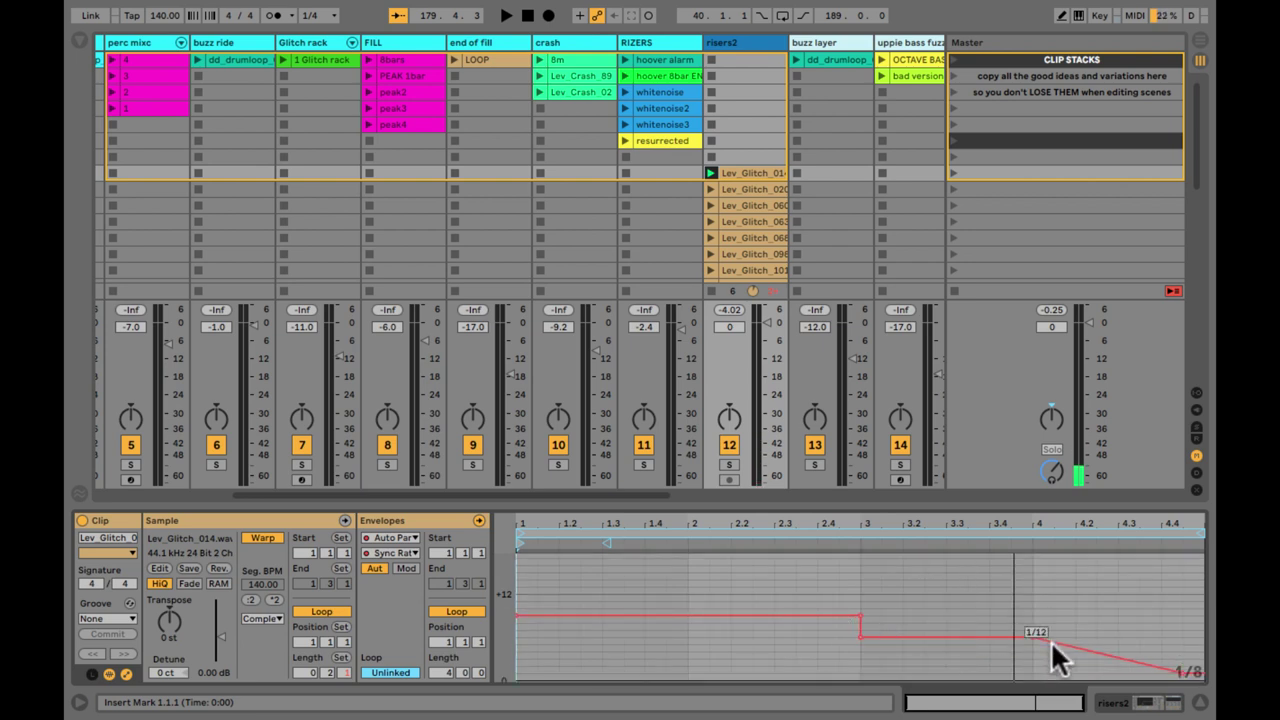
Play the clip and watch the Auto Pan's Amount and Rate follow their envelopes in the device chain
key(space)
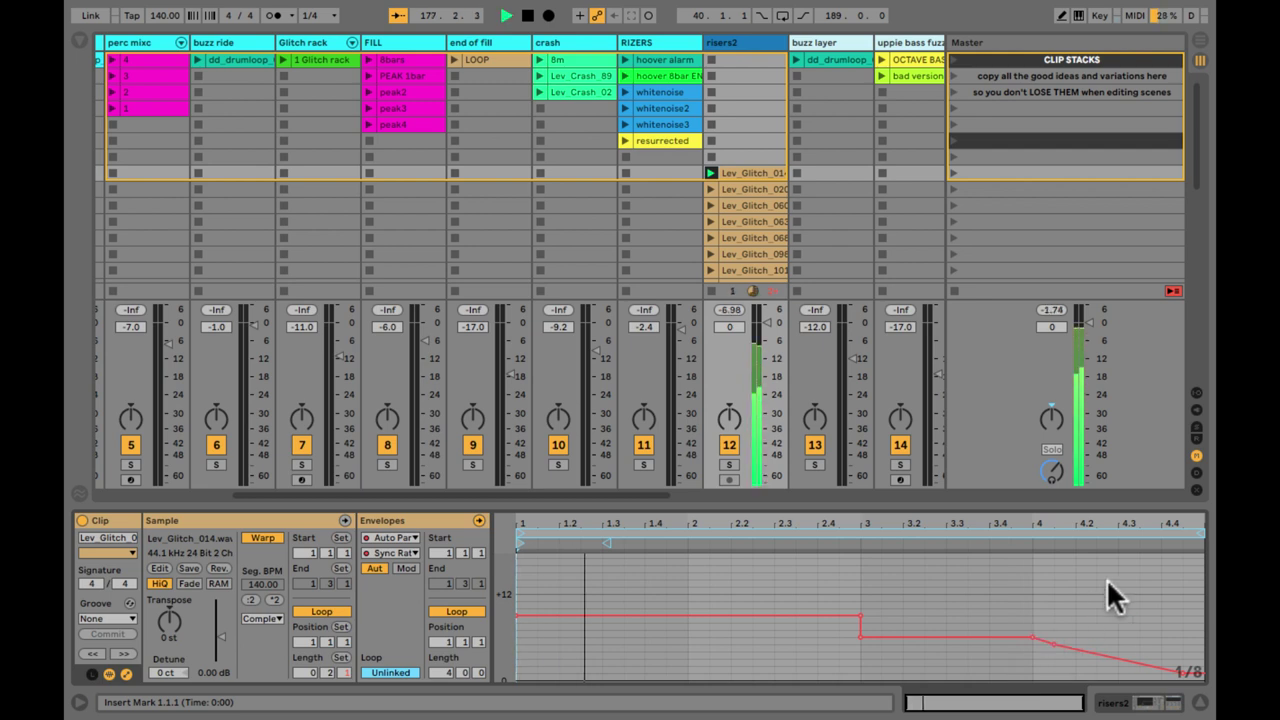
key(shift+Tab)
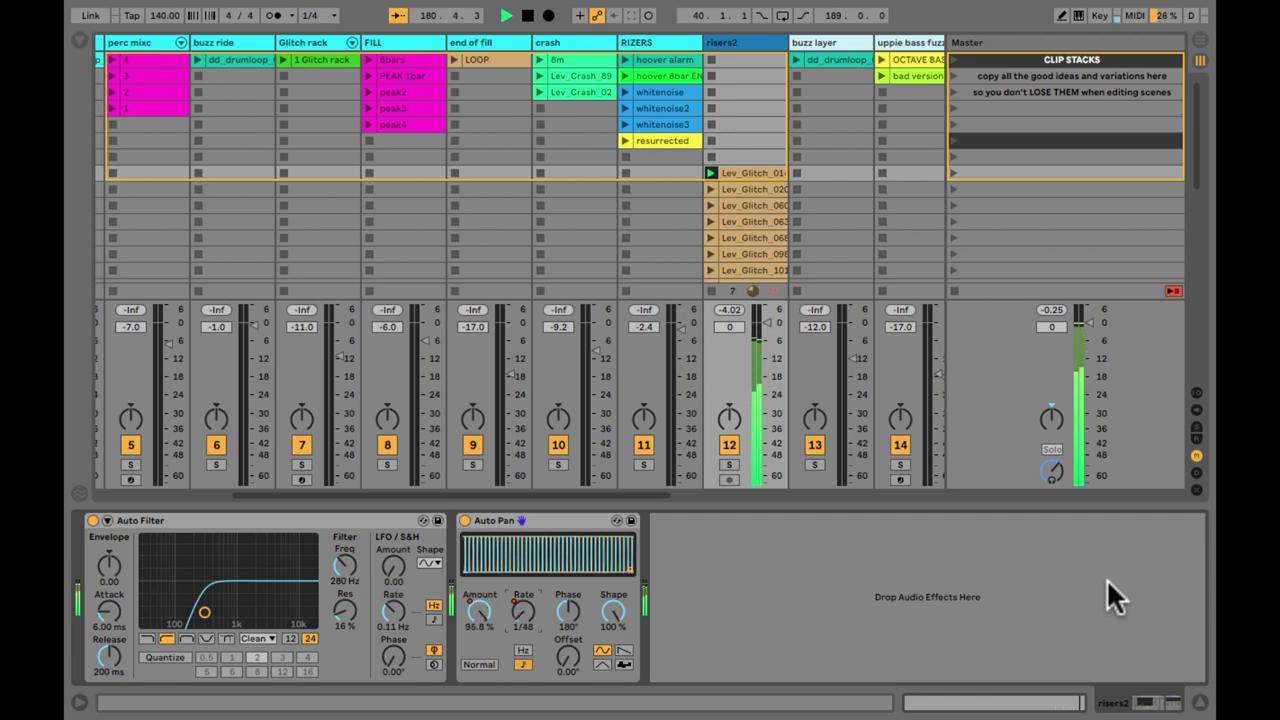
key(space)
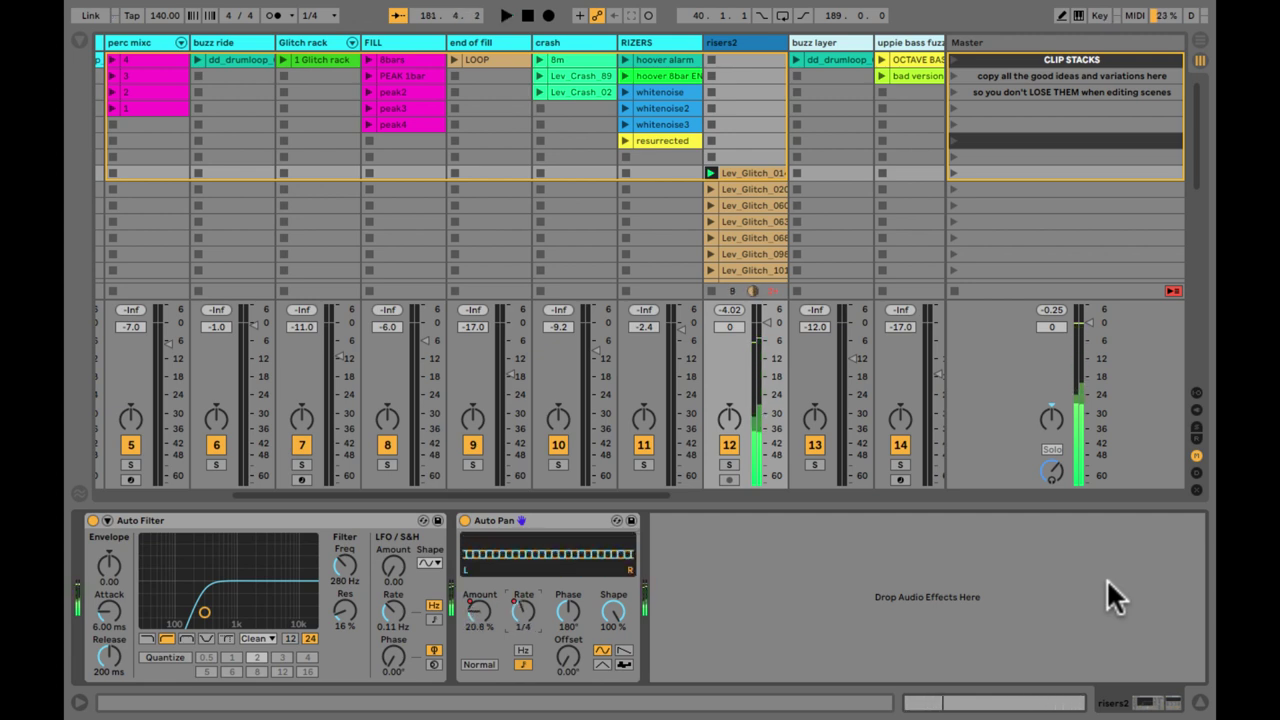
key(shift+Tab)
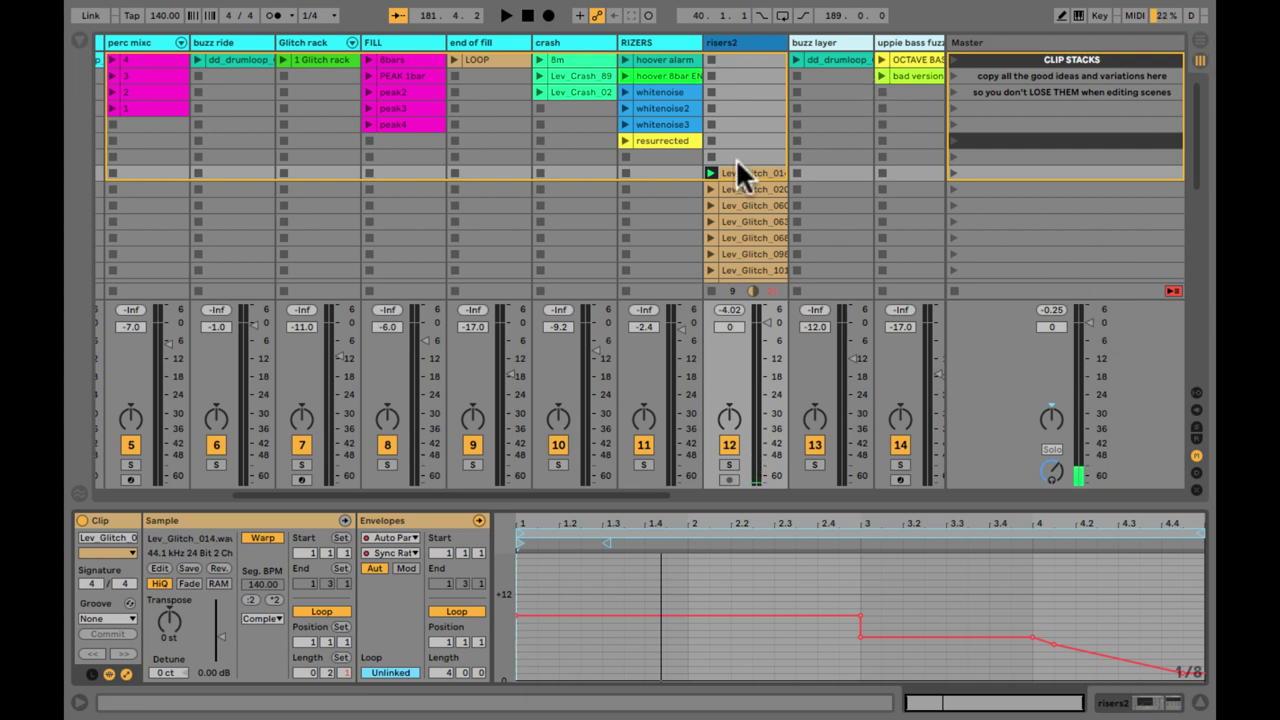
Stop the Lev_Glitch_014 clip and audition the other glitch clips in the risers2 track down to Lev_Glitch_120
click(710, 290)
scroll(730, 155, down, 4)
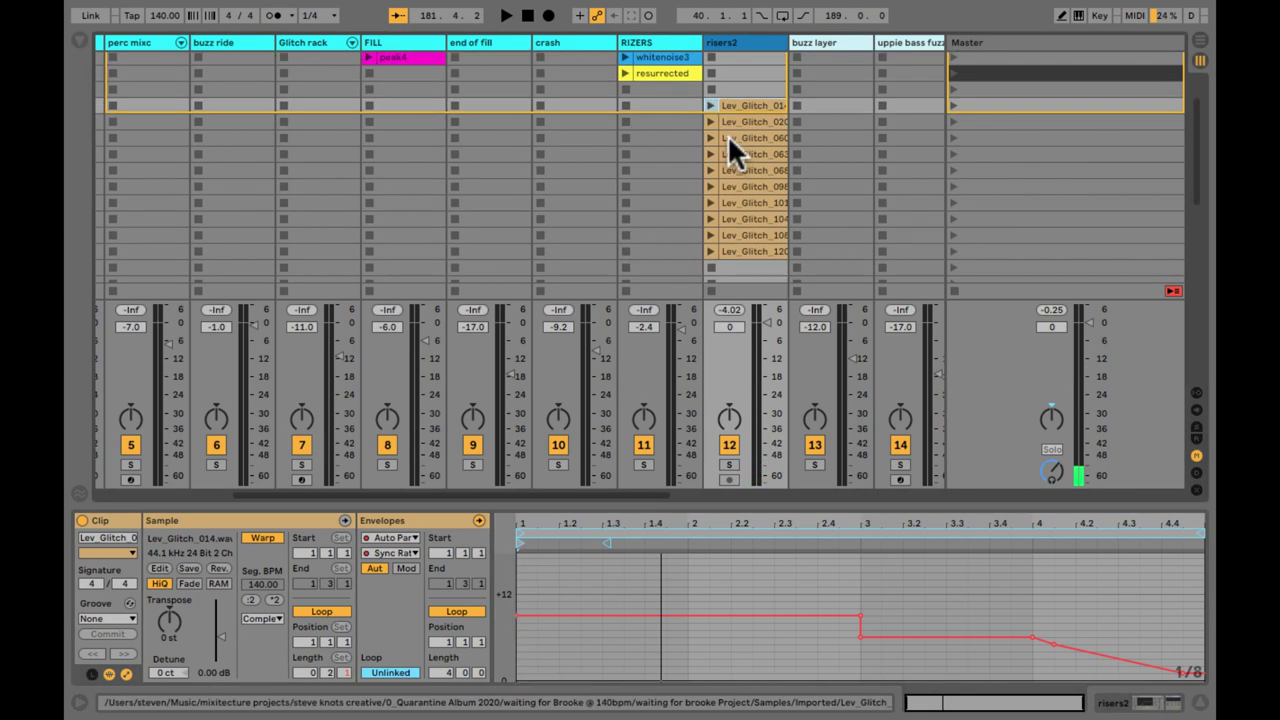
click(706, 117)
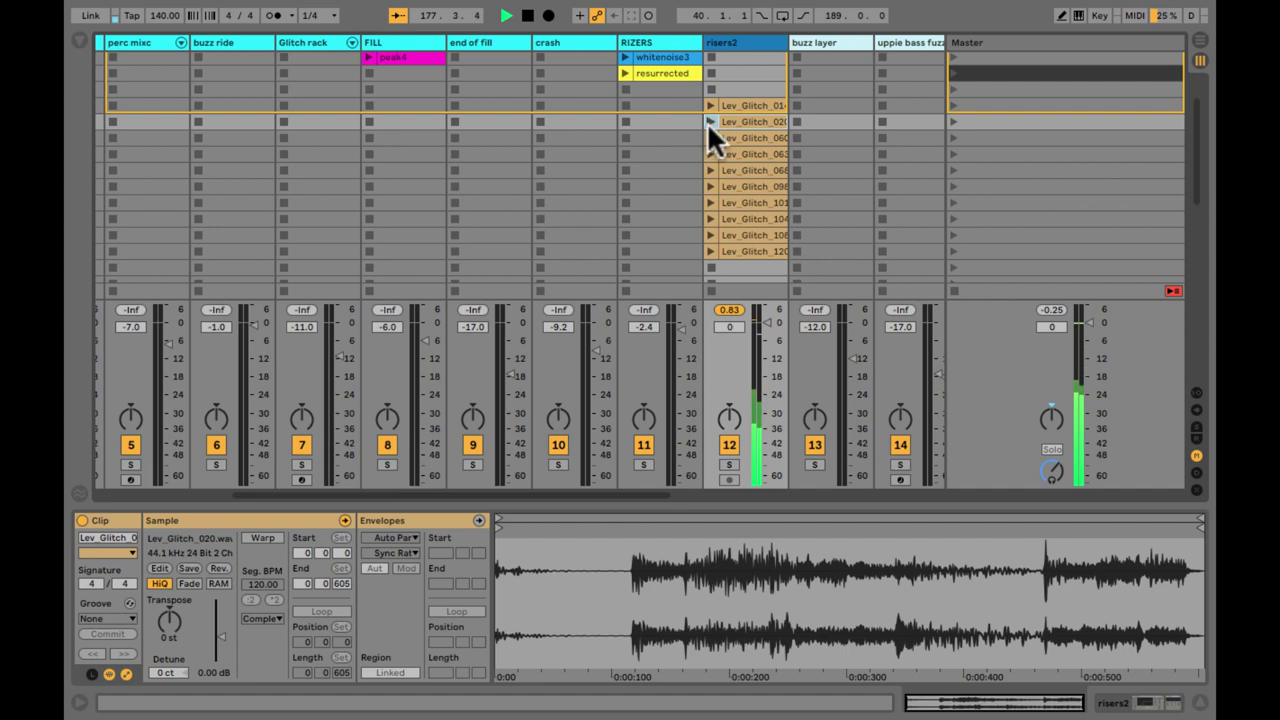
click(707, 134)
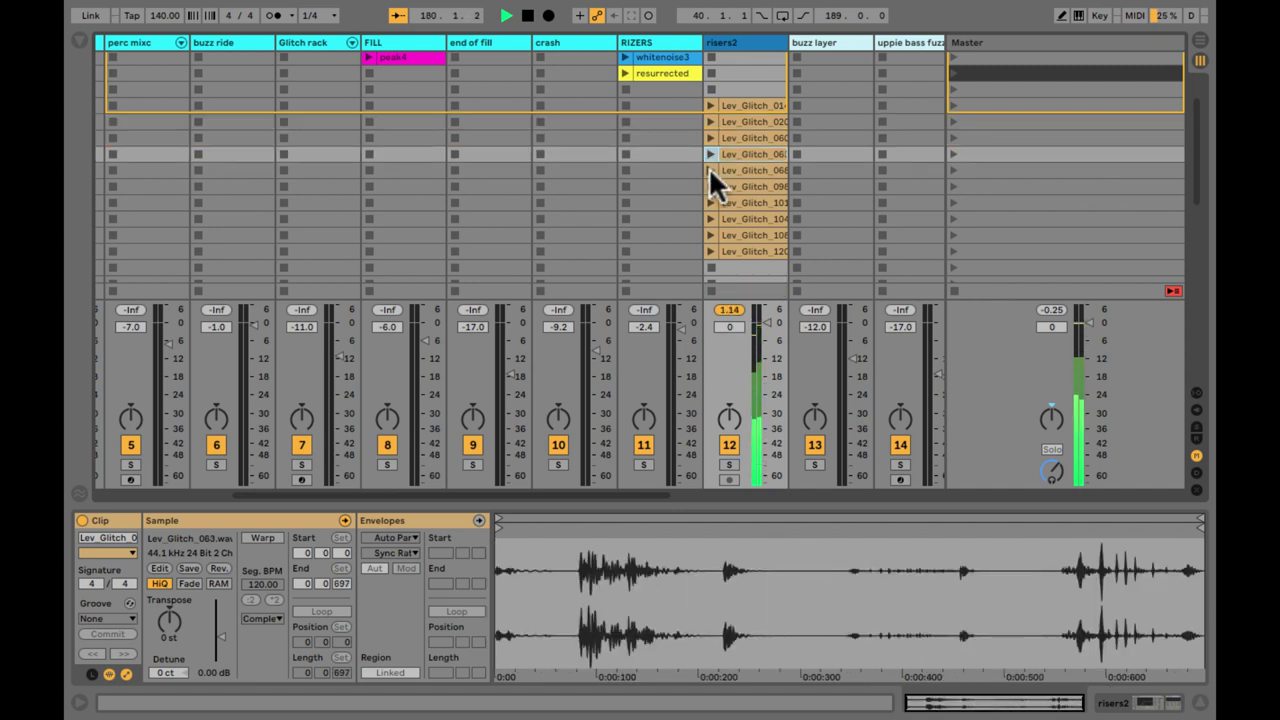
click(709, 170)
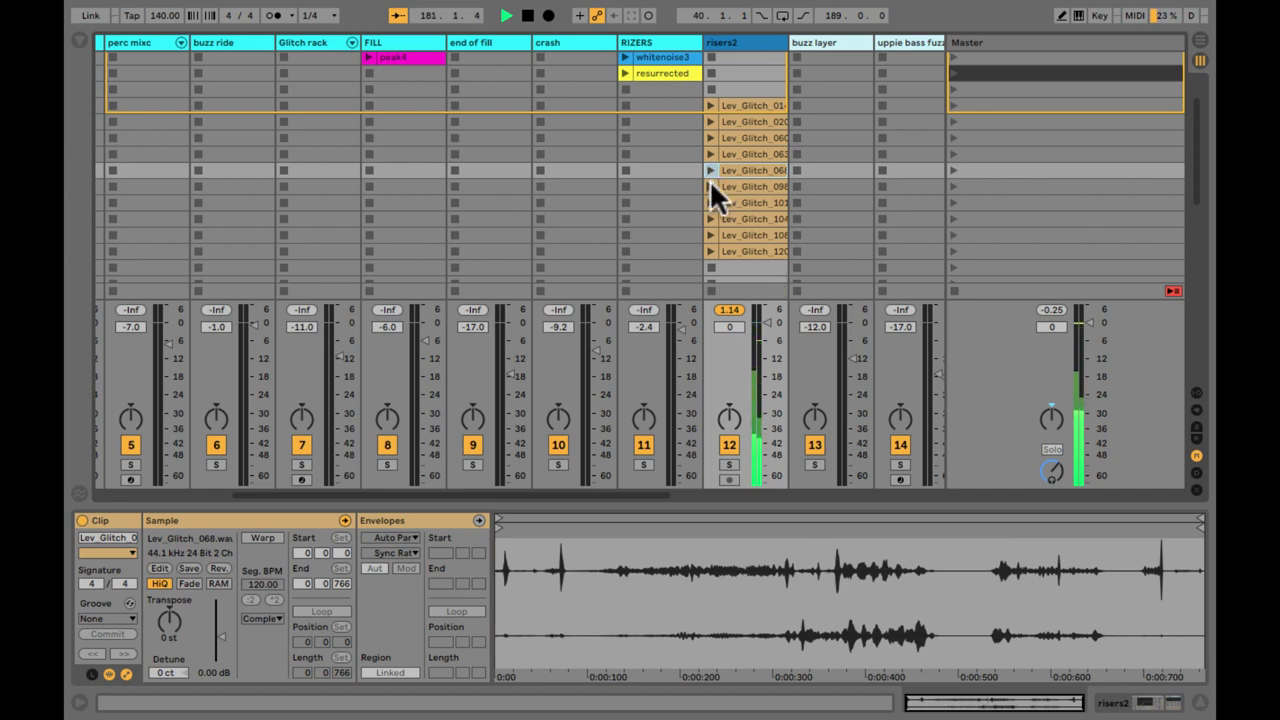
click(709, 185)
click(709, 202)
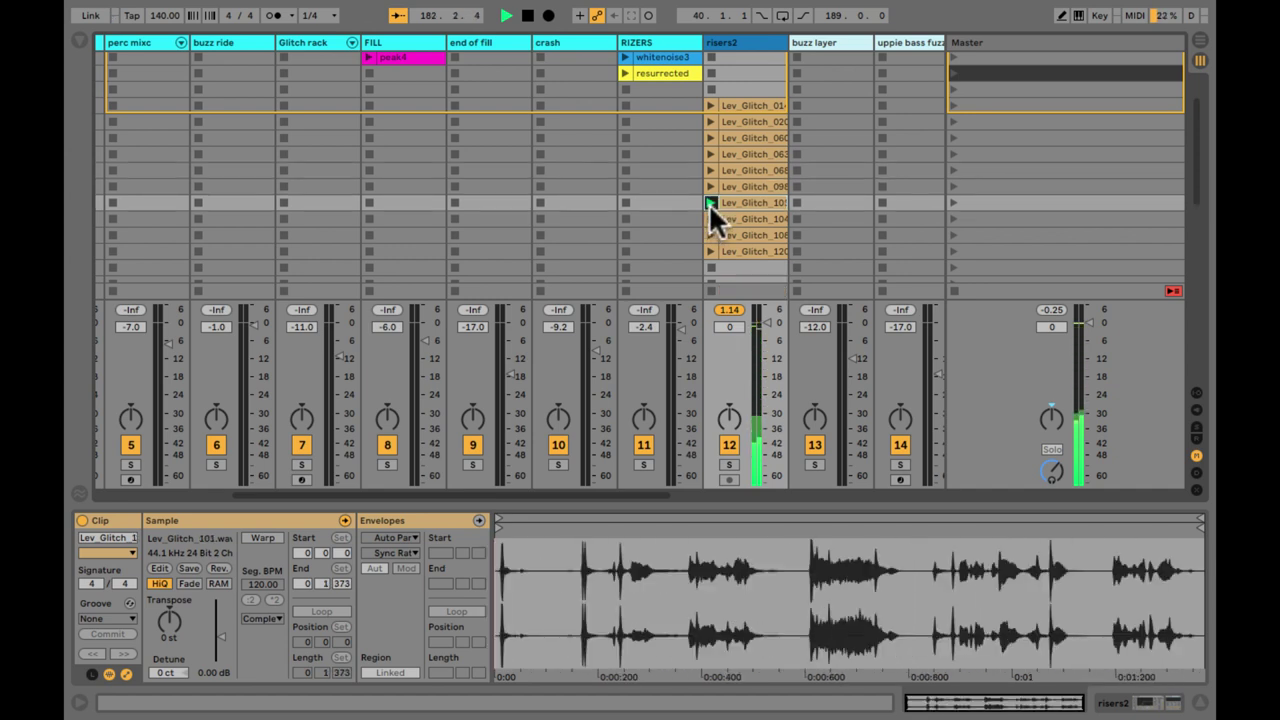
click(709, 218)
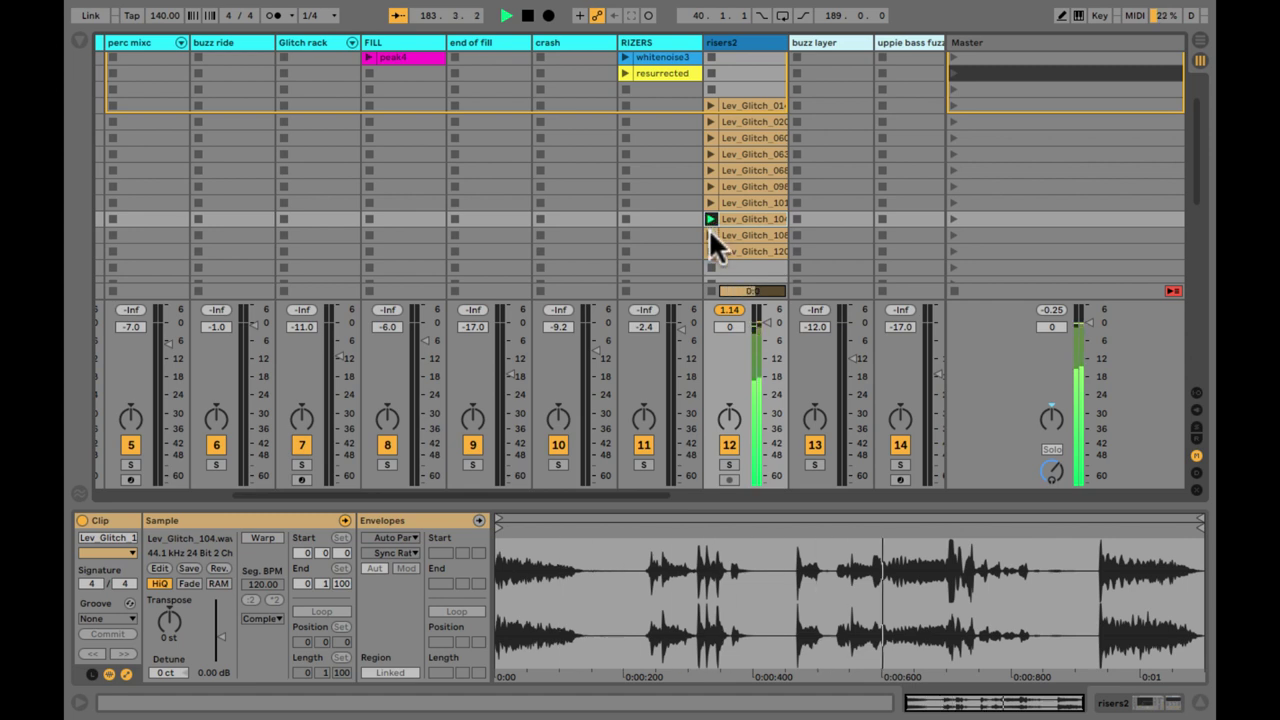
click(709, 250)
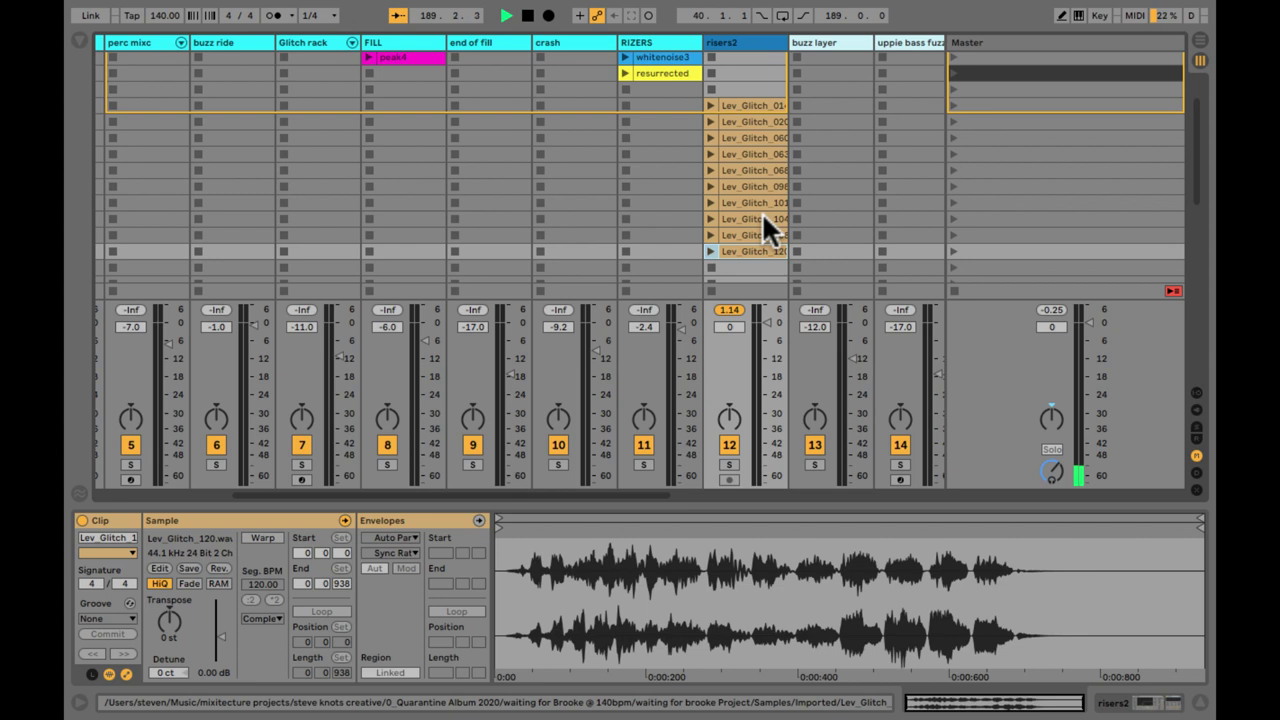
Mute the PERC and INSTR bus tracks and launch scene 43 so that only the LOWS bus is heard
scroll(755, 213, right, 8)
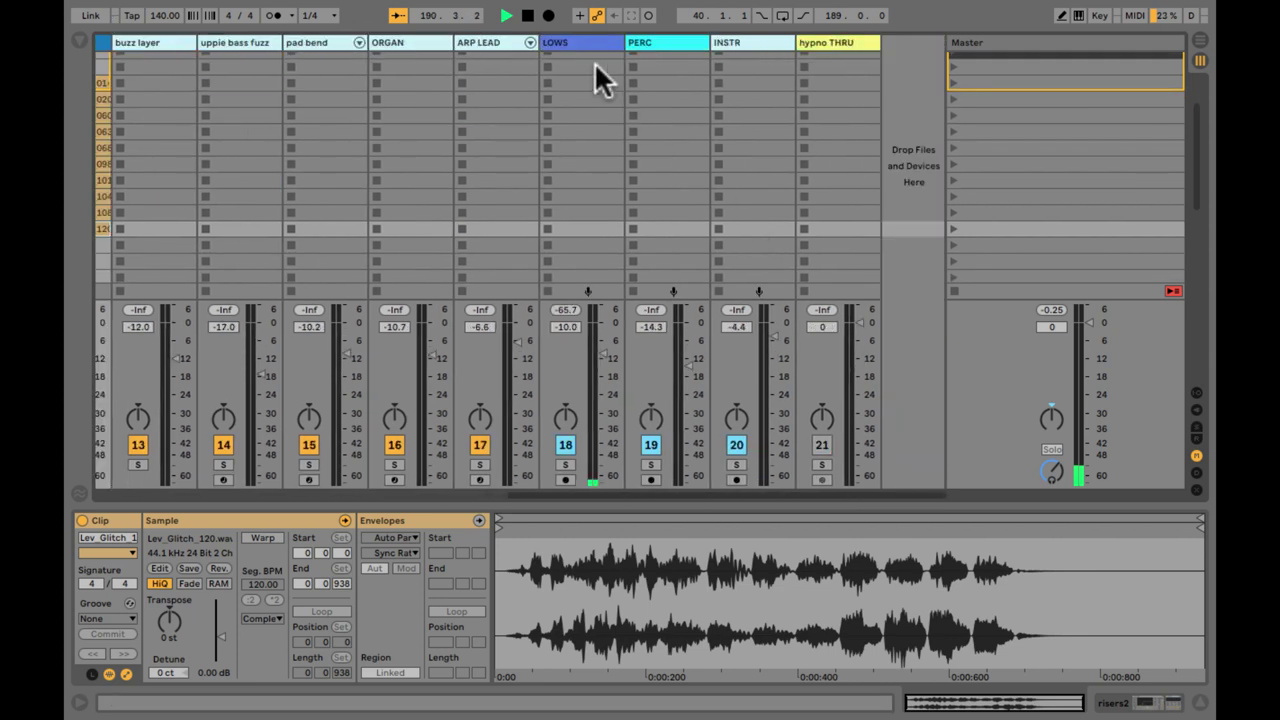
click(568, 42)
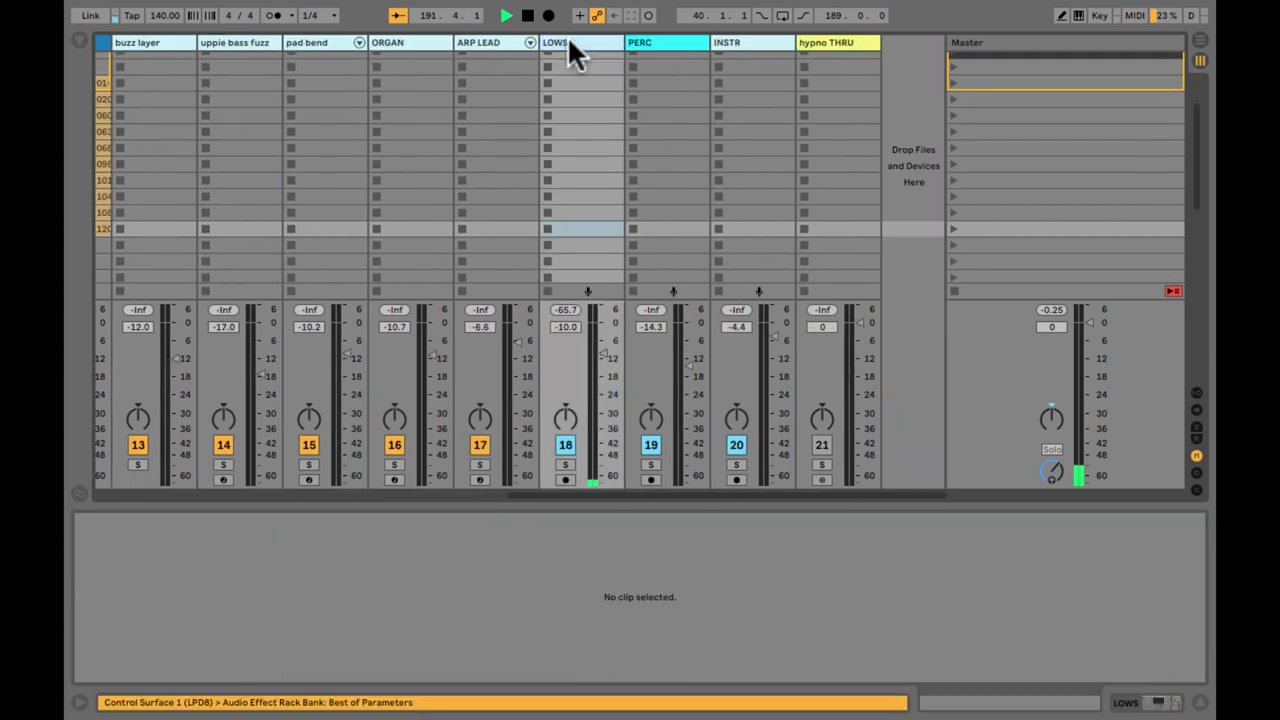
scroll(598, 126, down, 10)
scroll(598, 126, left, 1)
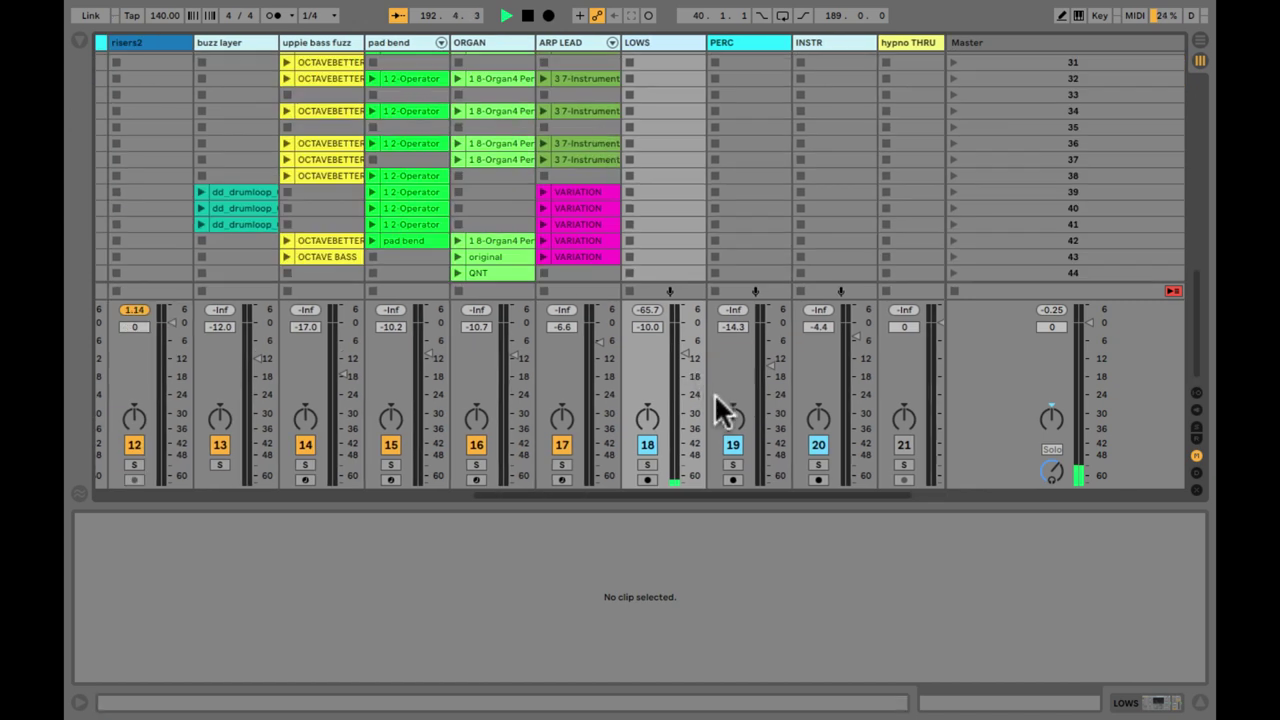
click(733, 449)
scroll(836, 225, left, 8)
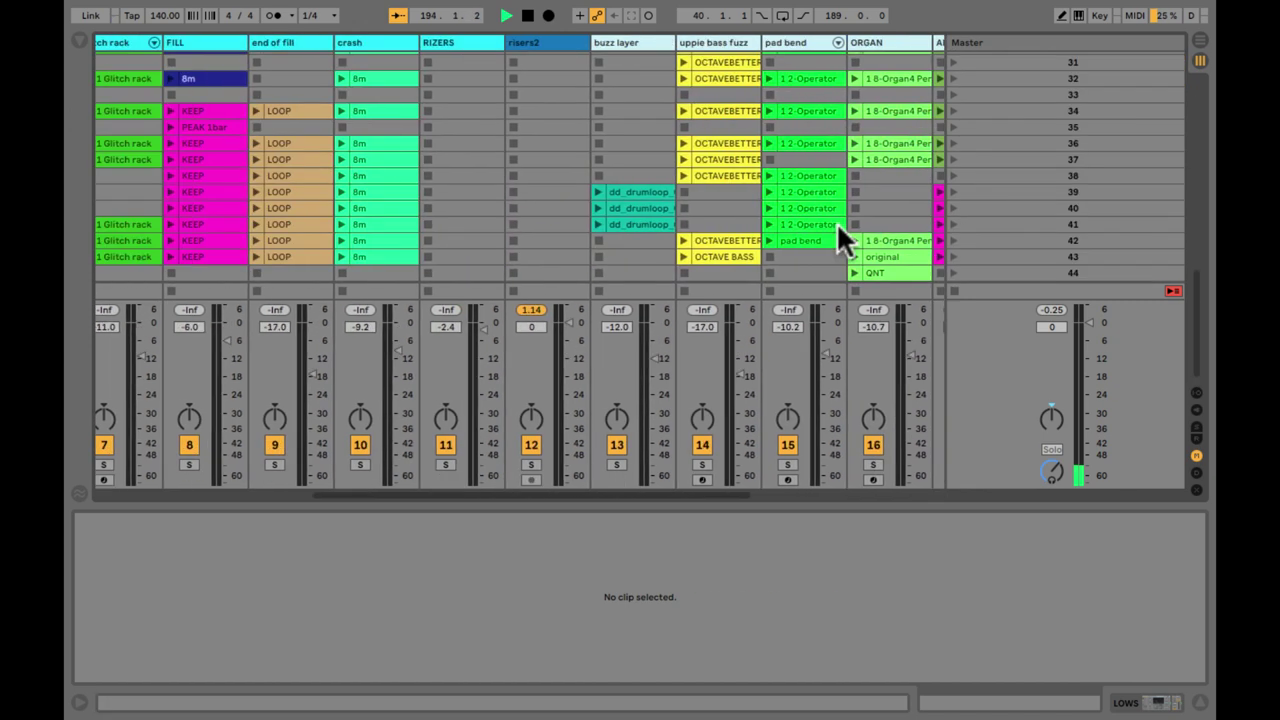
click(952, 256)
scroll(806, 232, right, 8)
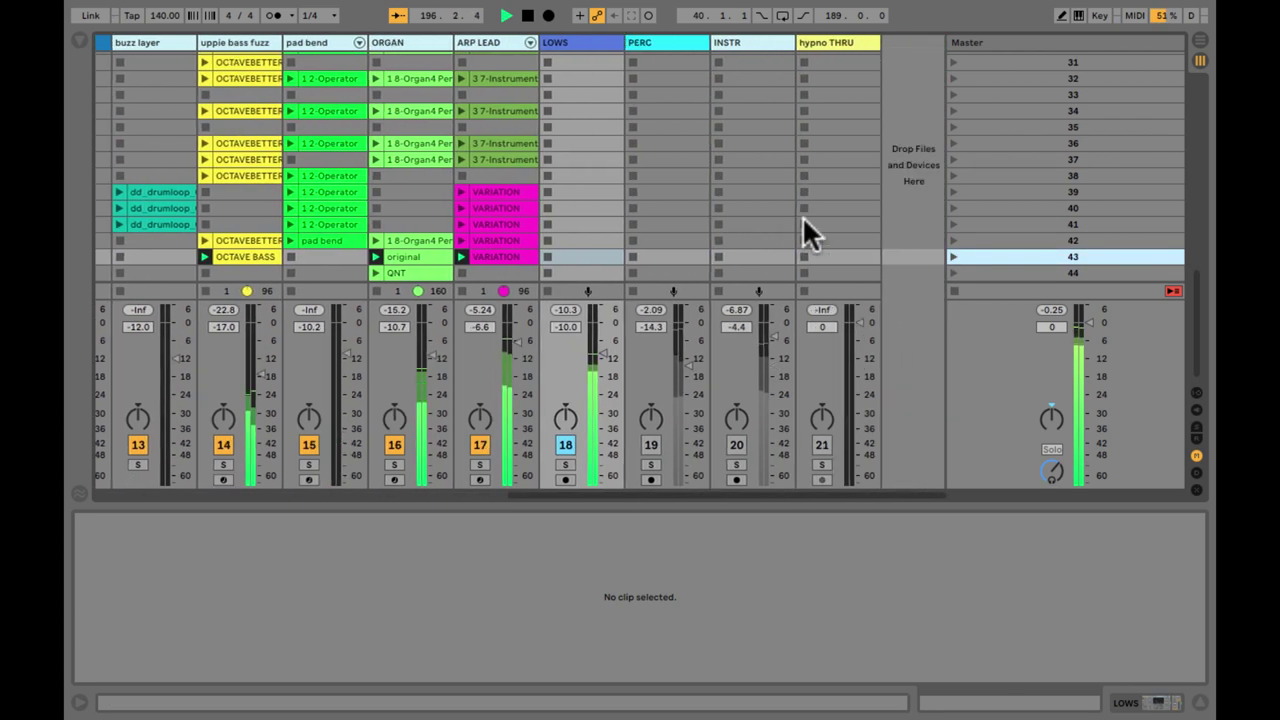
scroll(802, 216, left, 1)
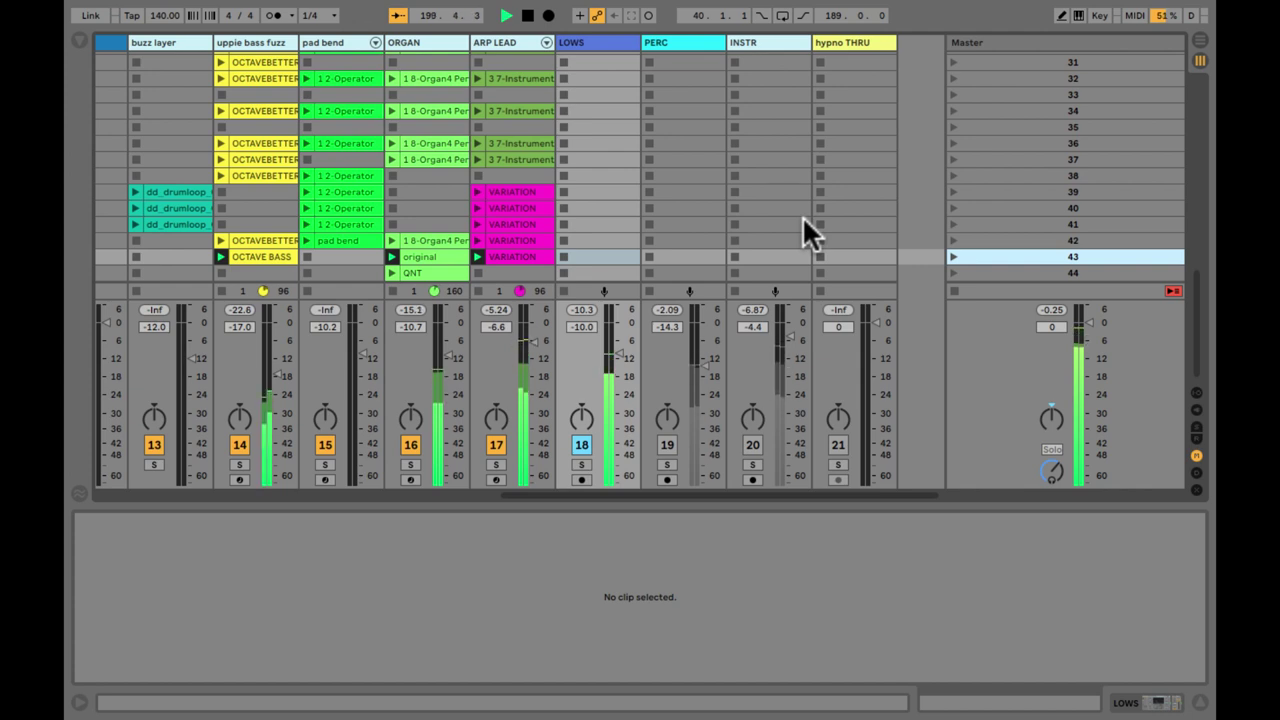
Show the tracks' input and output routing and examine where KICK and bass are sent
scroll(594, 120, left, 10)
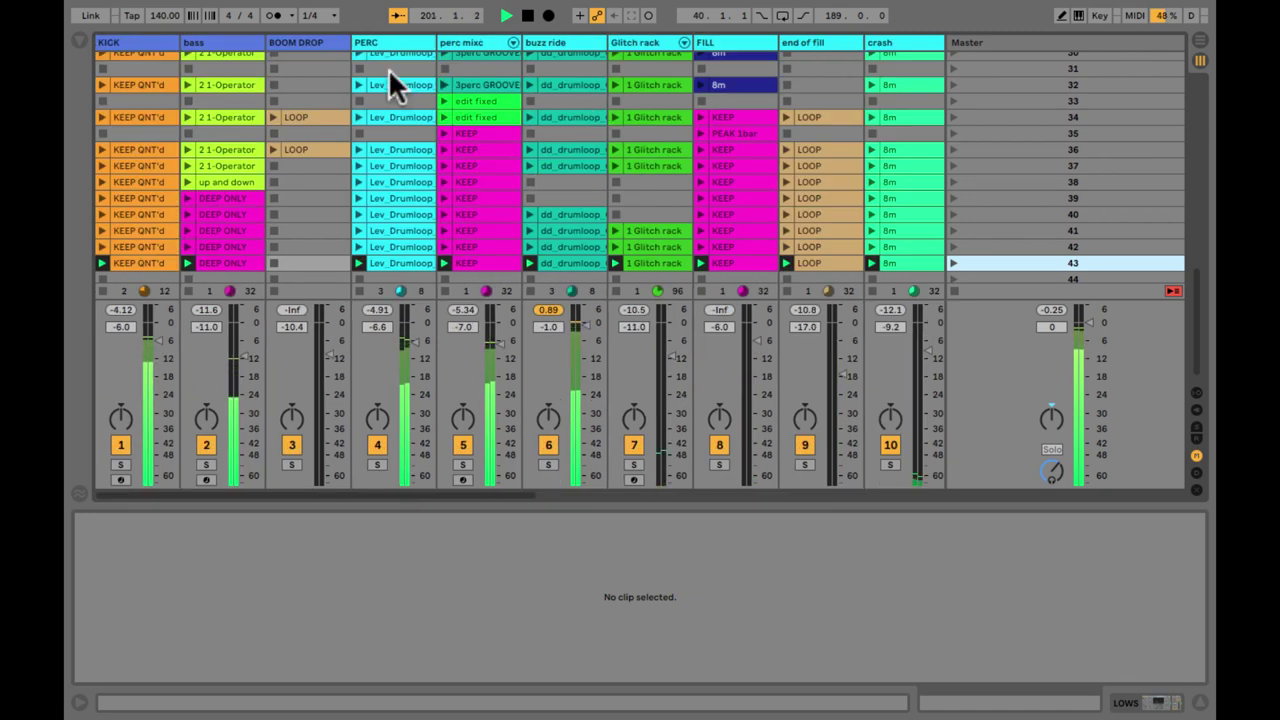
click(160, 44)
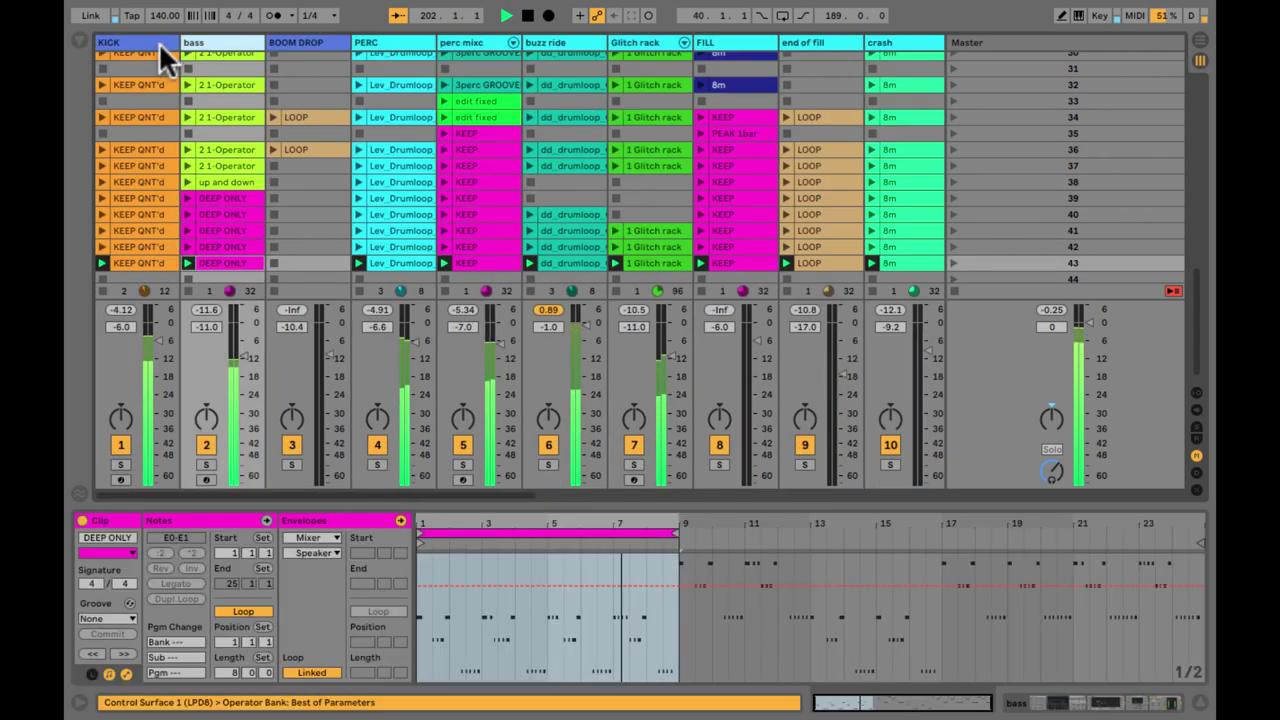
key(ctrl+alt+i)
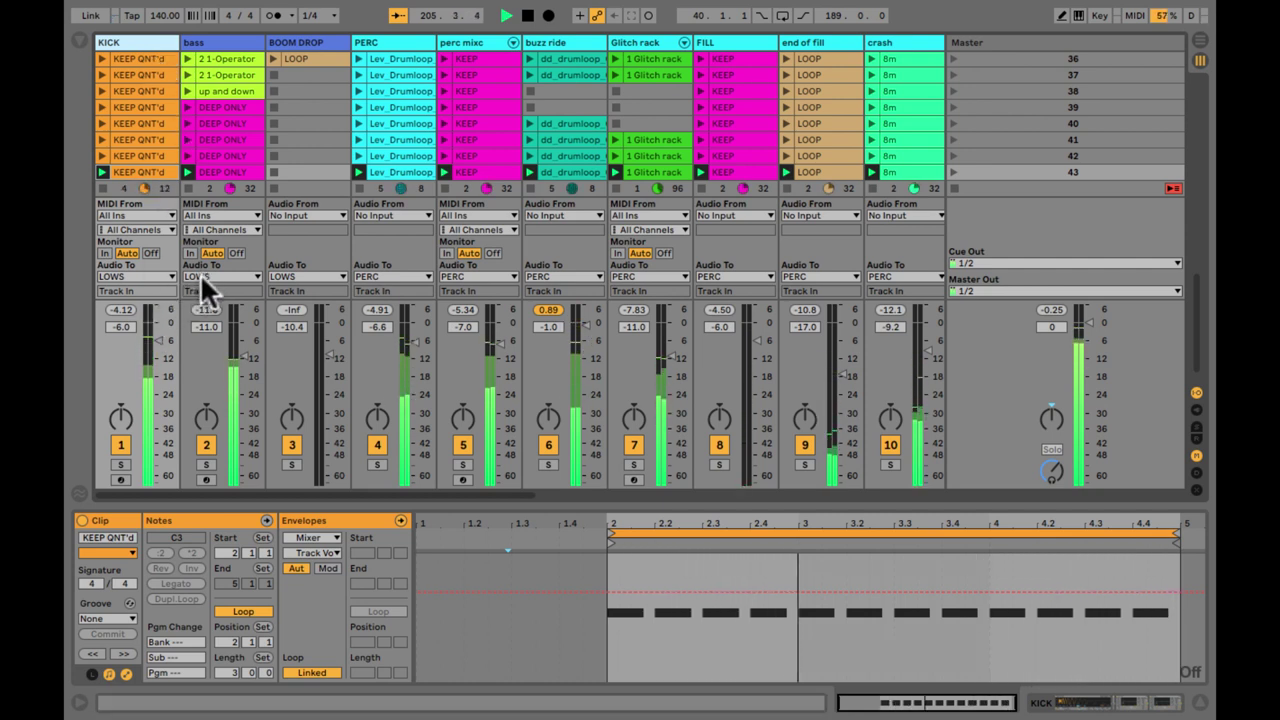
Mute the bass track and extend the MKV1_Kick_022 sample's end point to its full length in the KICK track's device
click(136, 40)
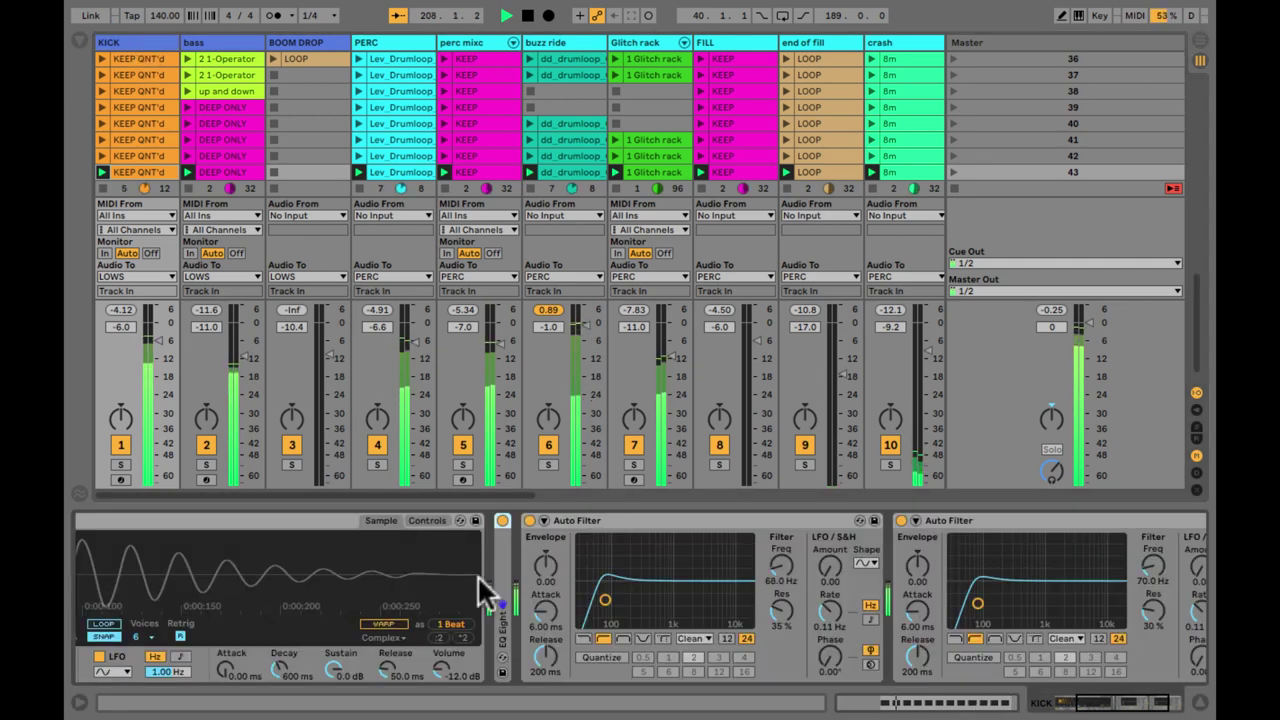
scroll(483, 590, left, 5)
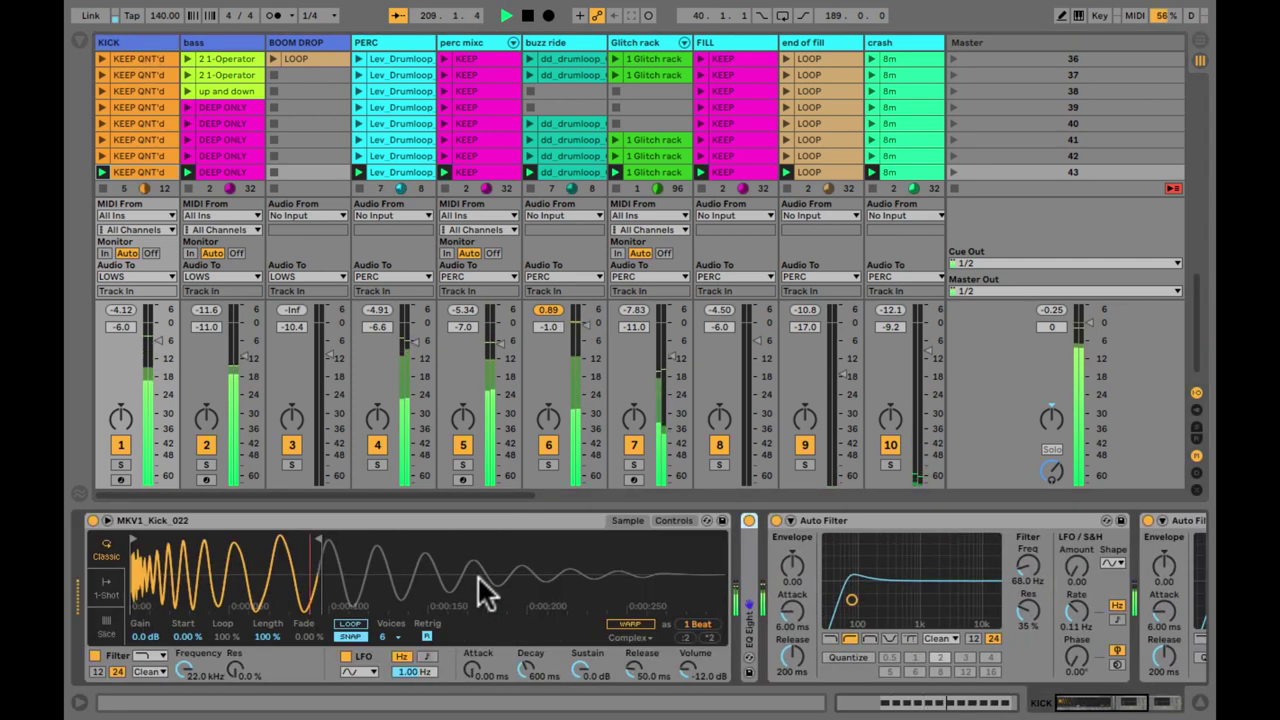
click(206, 445)
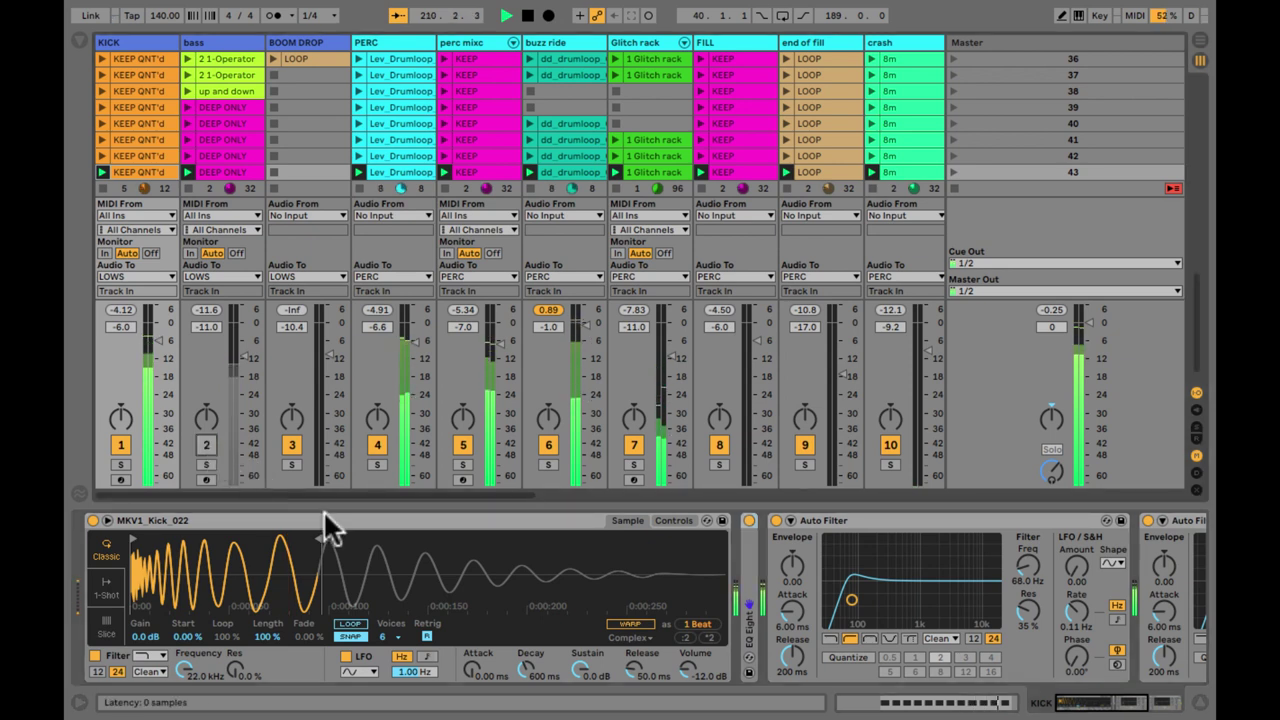
drag(307, 541, 724, 552)
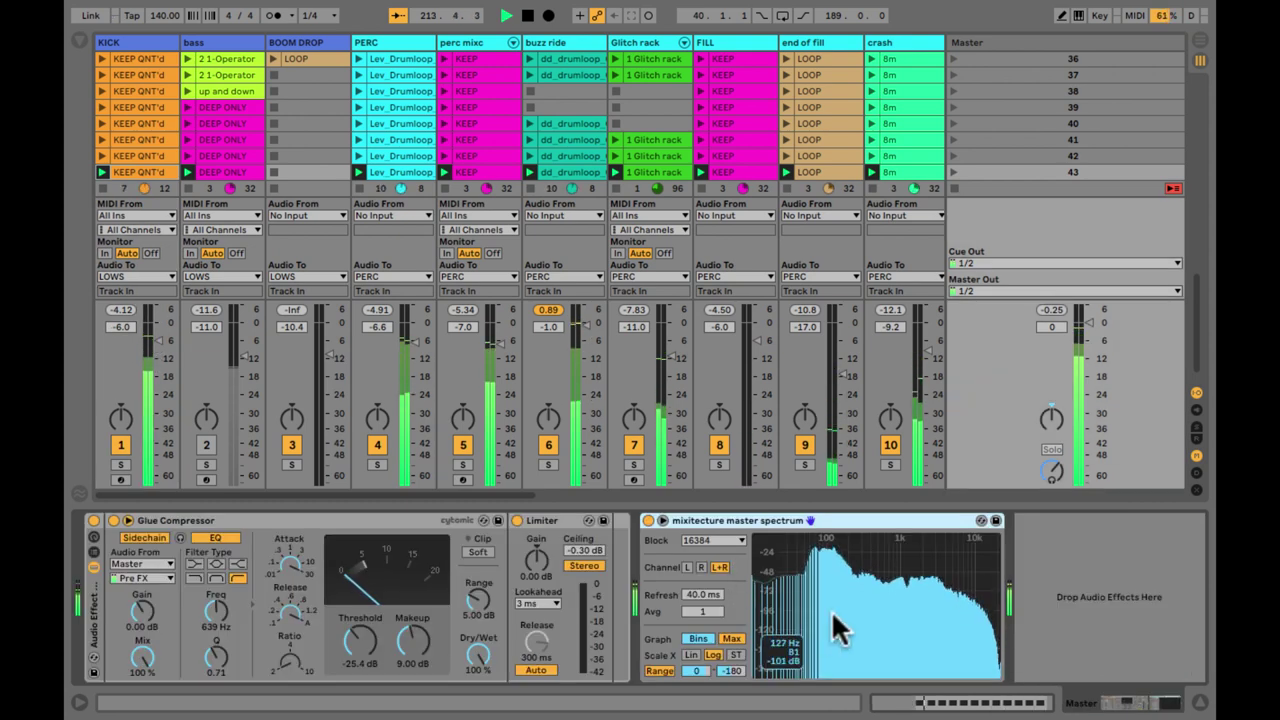
Bypass both Auto Filters and the EQ Eight in the KICK track's device chain
click(160, 140)
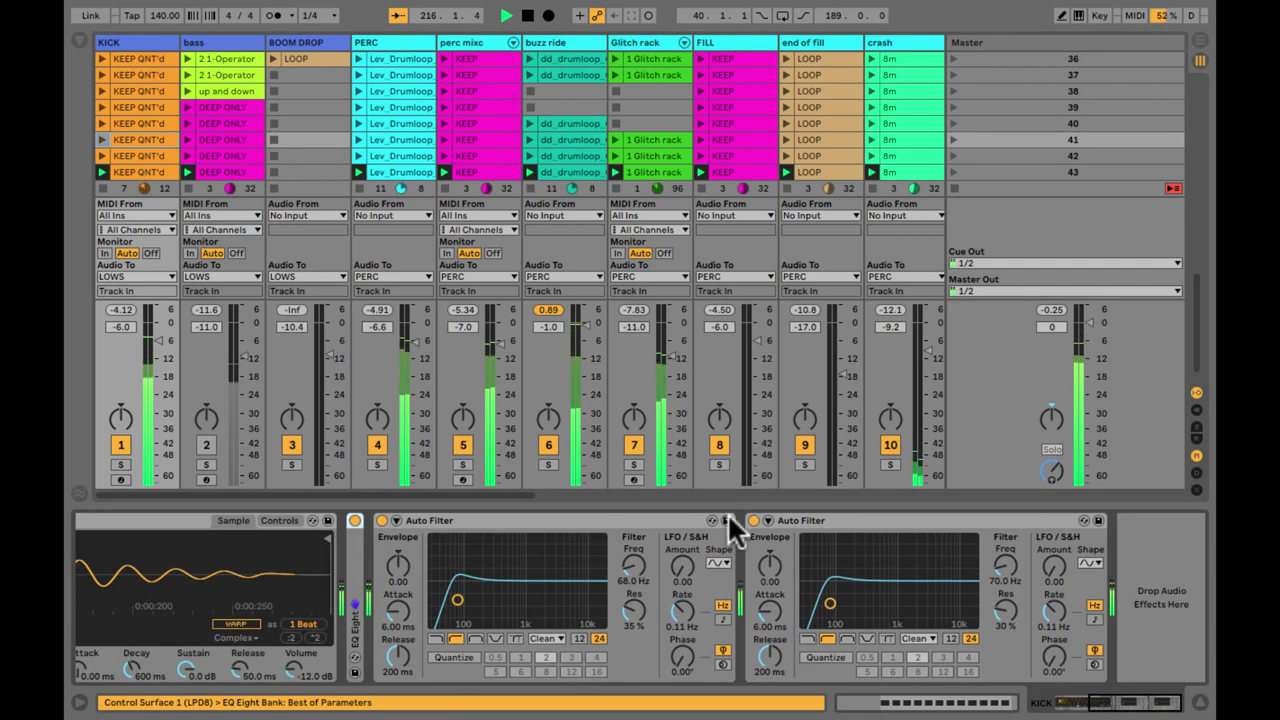
click(752, 520)
click(381, 520)
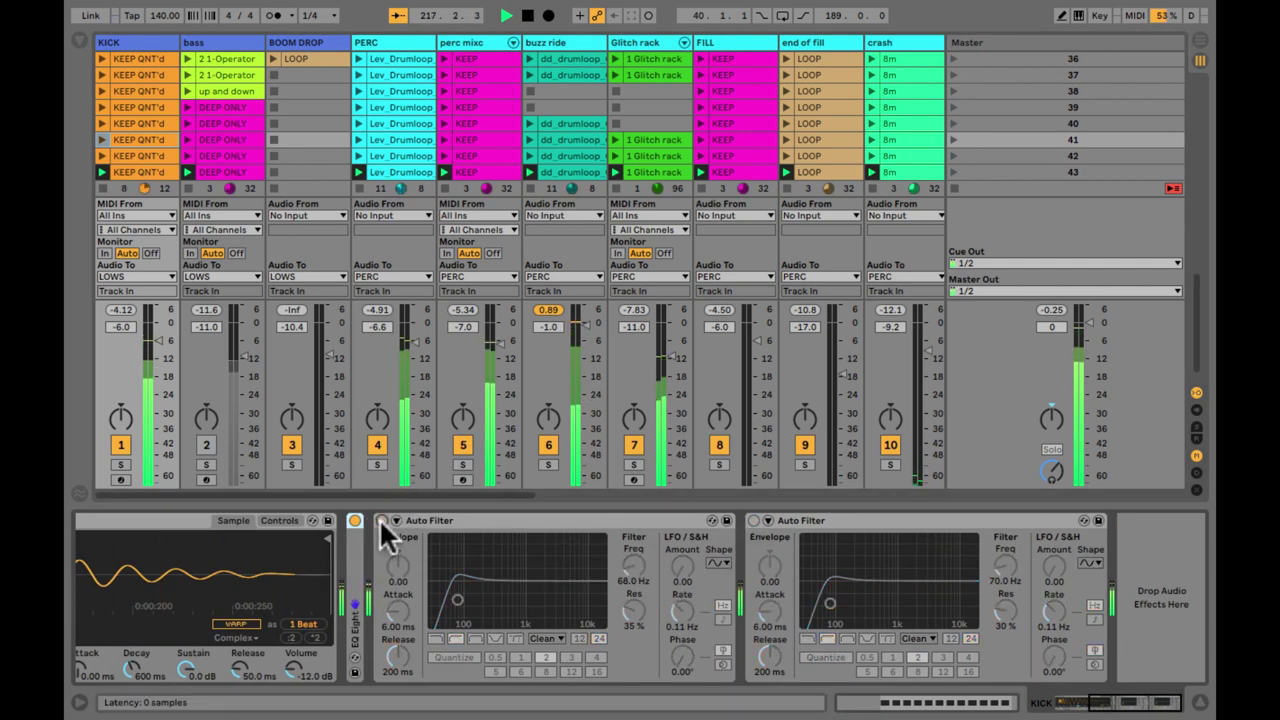
double_click(355, 558)
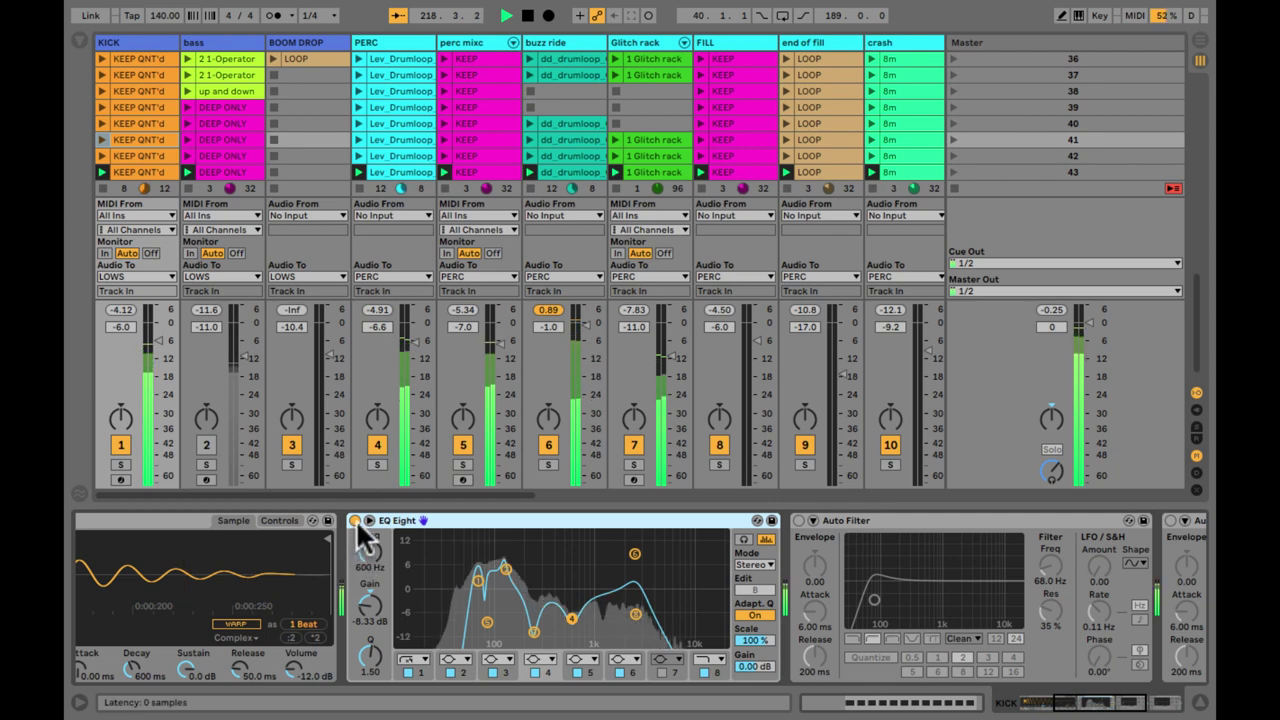
click(355, 520)
scroll(537, 560, left, 5)
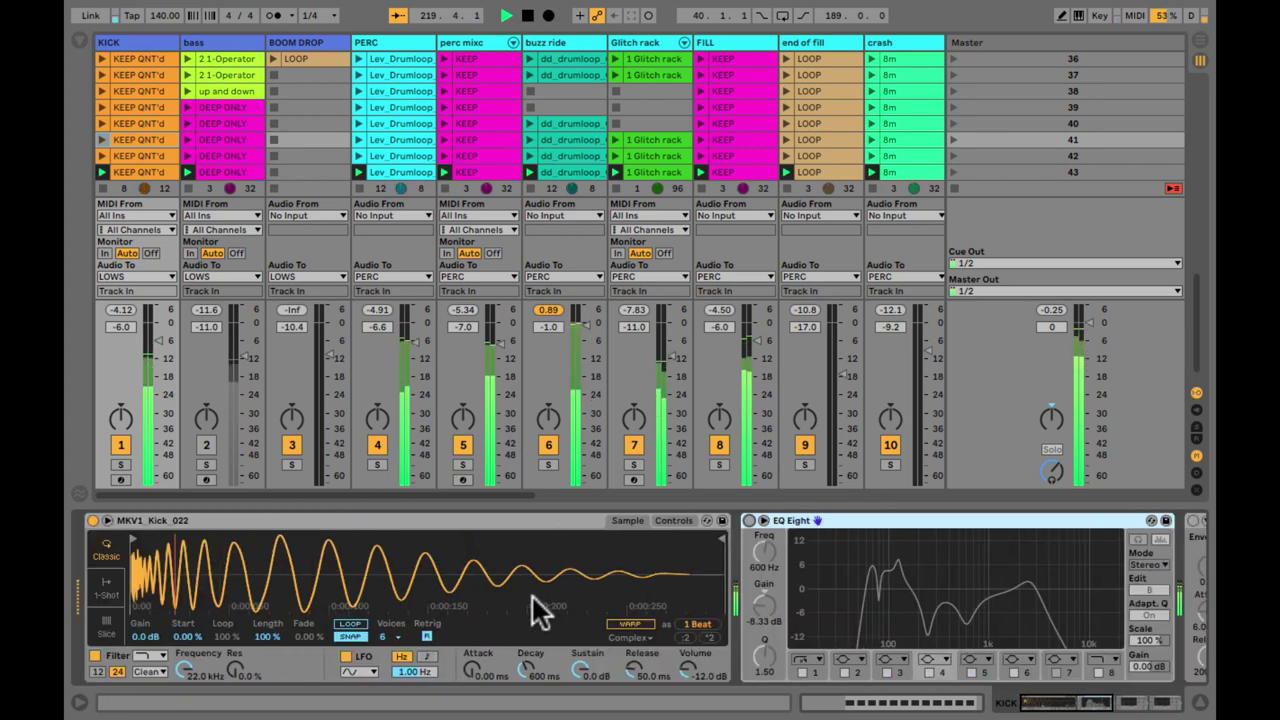
Examine the full-length kick's low end in the enlarged Master track spectrum, and return the spectrum to normal size
click(1065, 42)
click(917, 609)
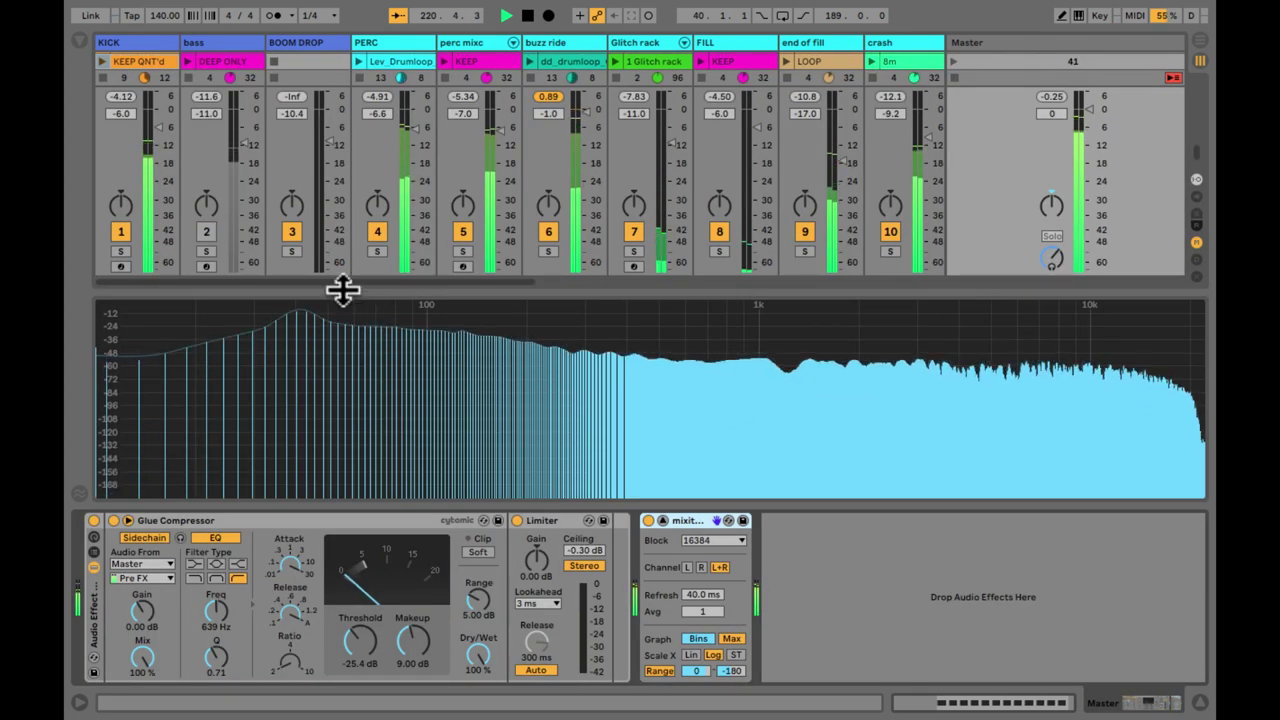
mouse_move(320, 334)
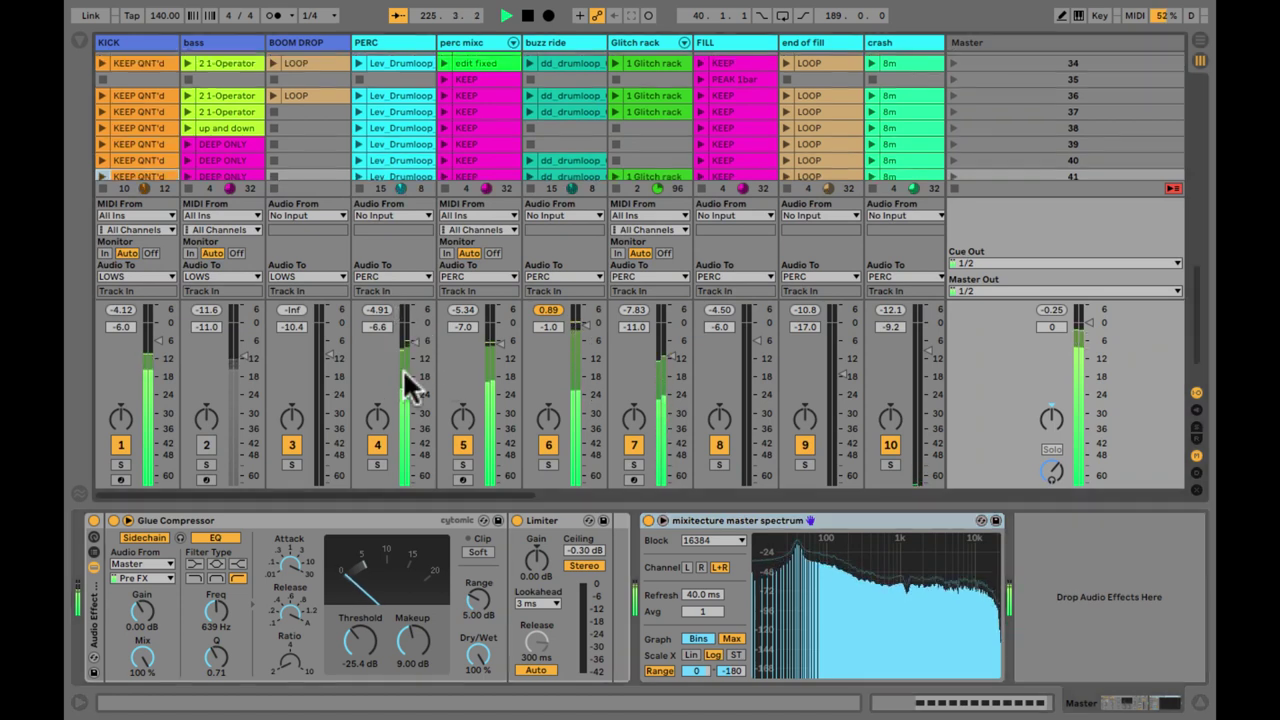
scroll(214, 138, up, 1)
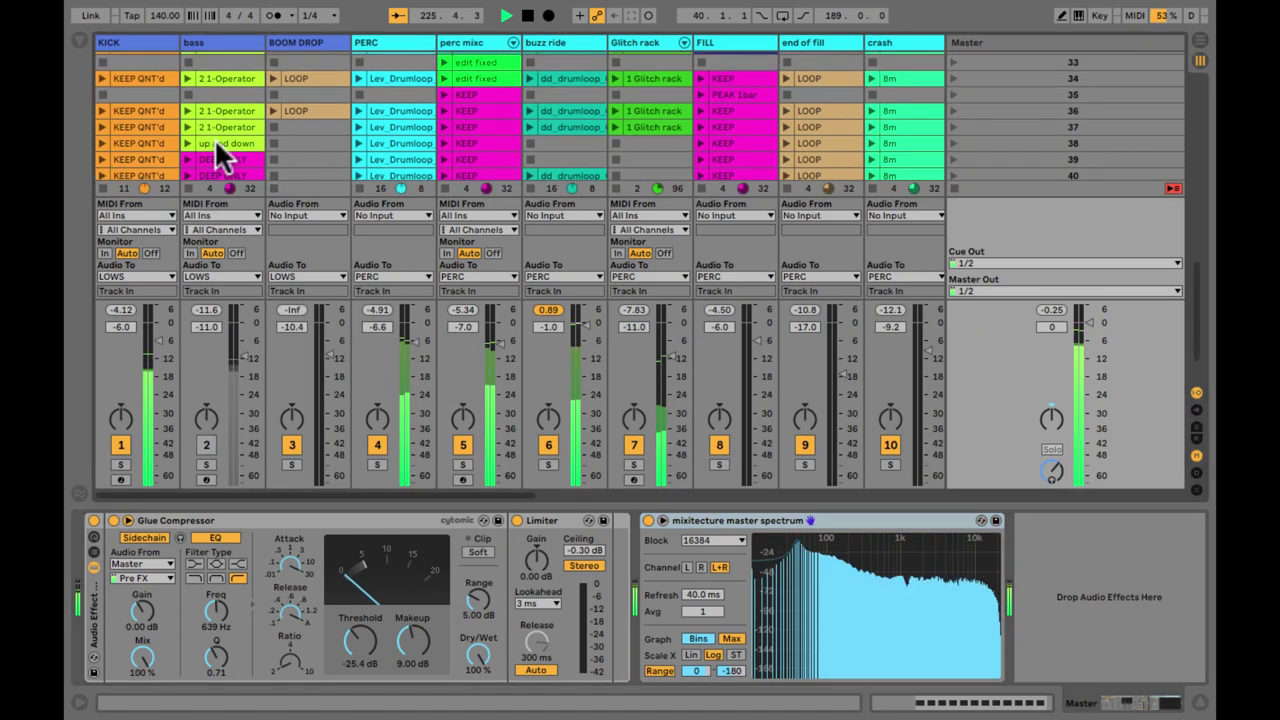
Shorten the MKV1_Kick_022 sample in the KICK track by moving its end point back to about 120 ms
click(135, 42)
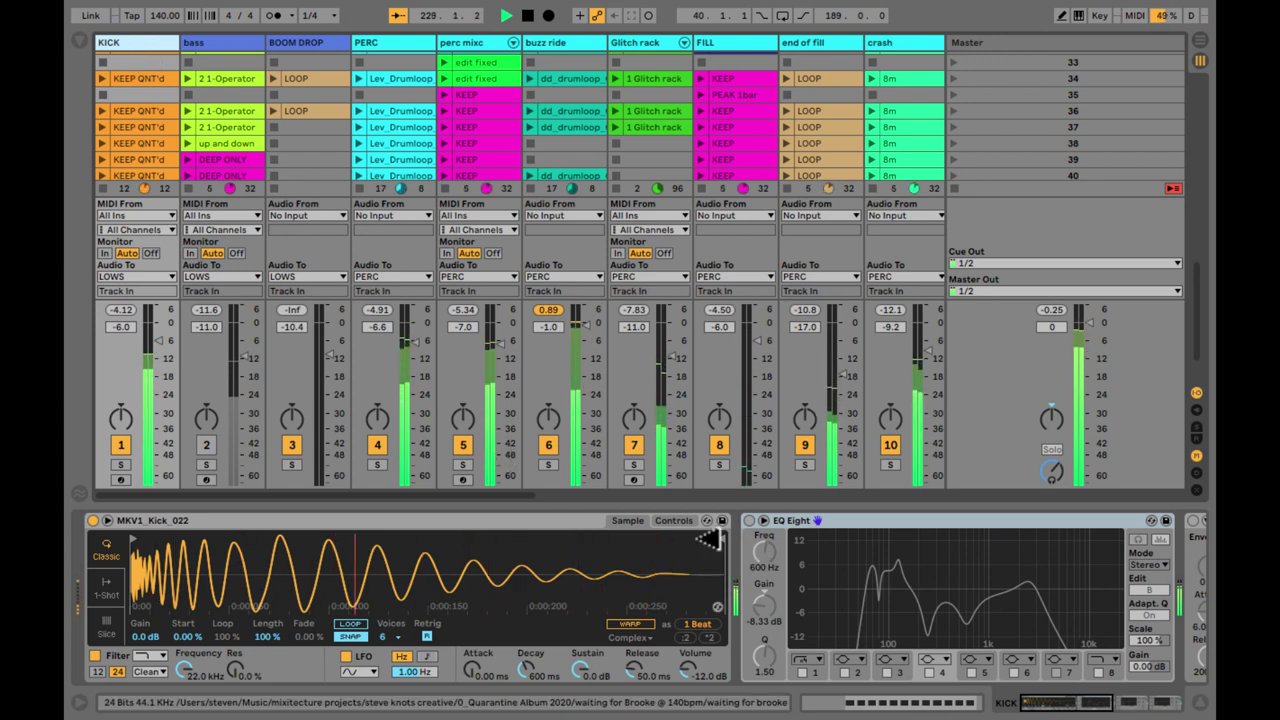
drag(709, 540, 365, 551)
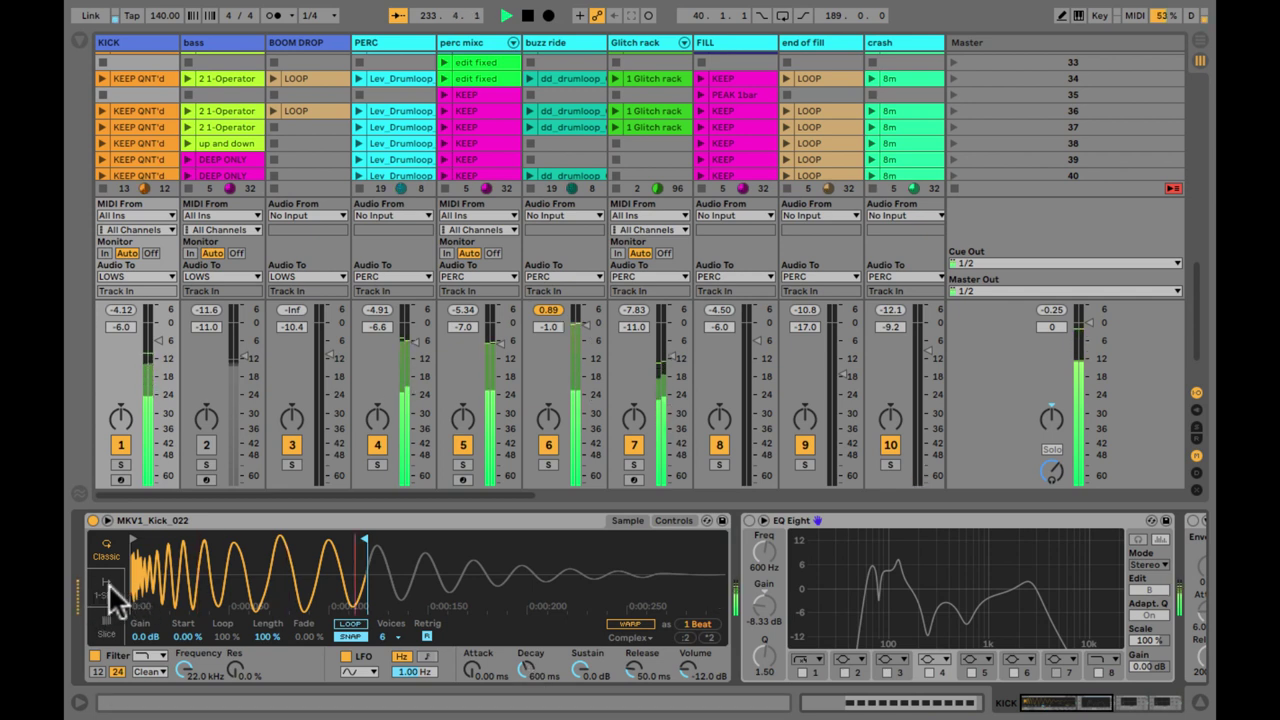
drag(397, 578, 680, 523)
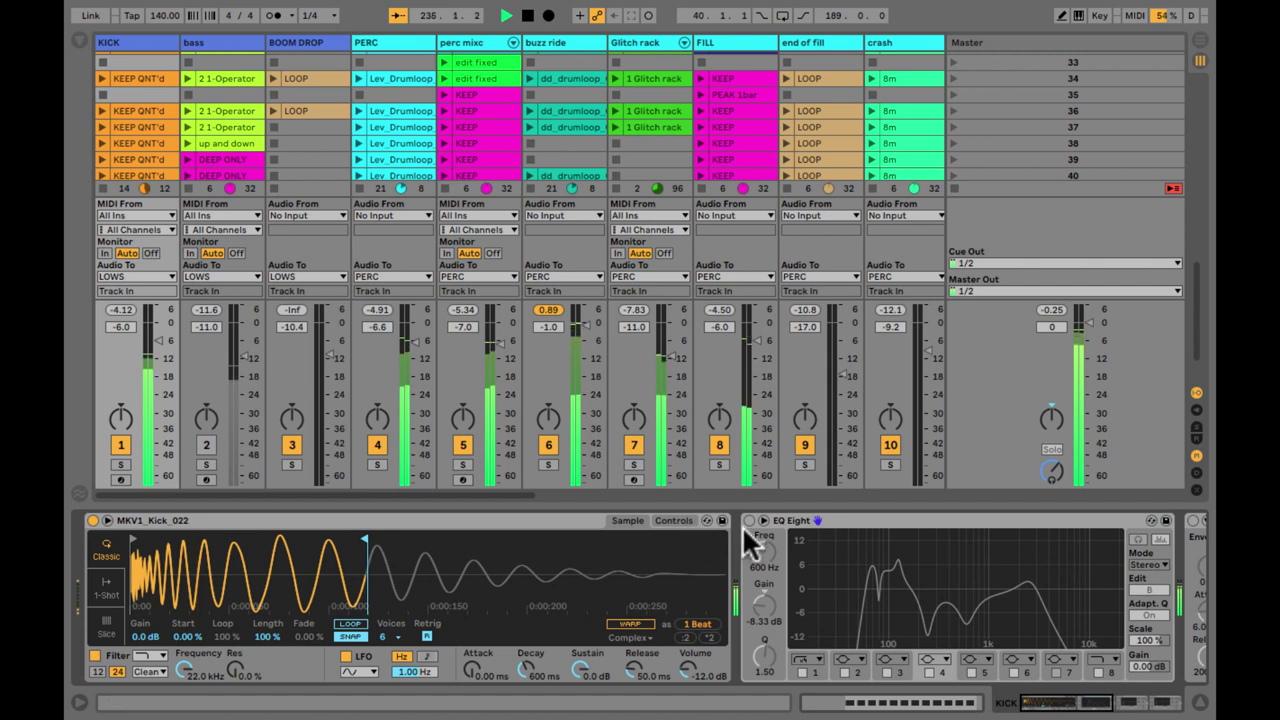
Switch the kick sampler to 1-Shot mode with a 24.4 ms Fade Out, leaving the EQ Eight bypassed after comparing
click(749, 520)
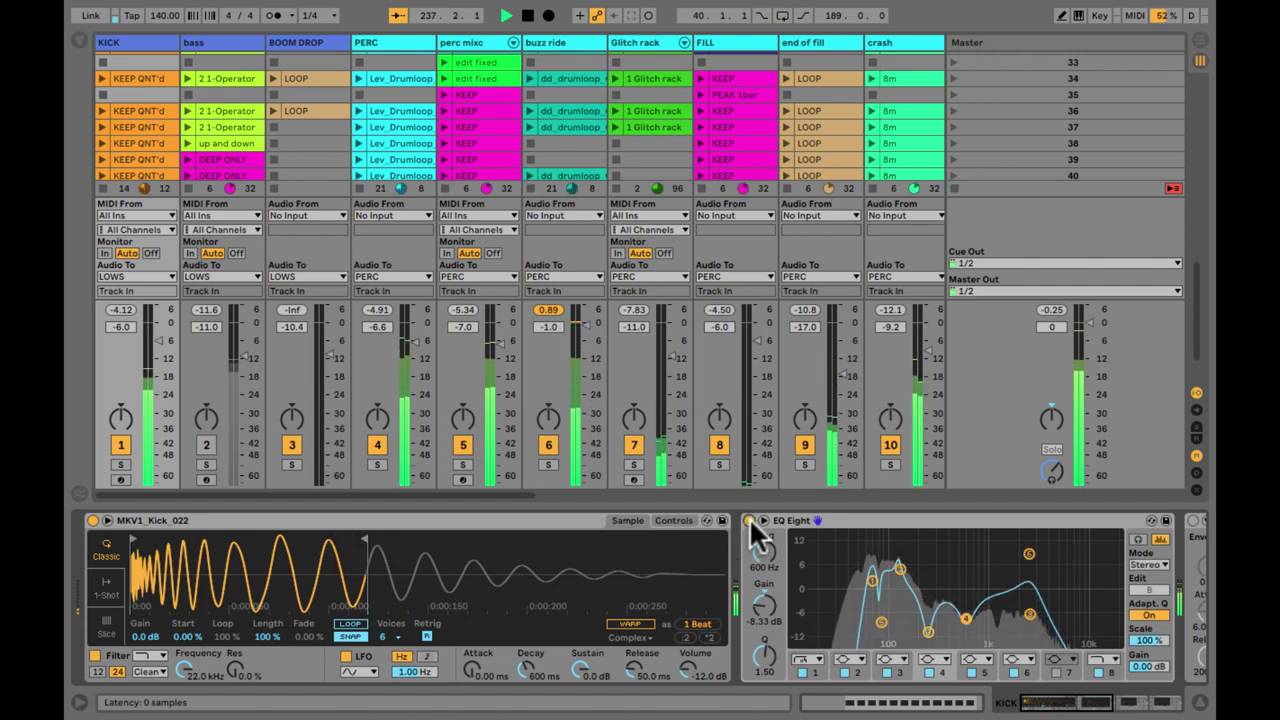
click(106, 586)
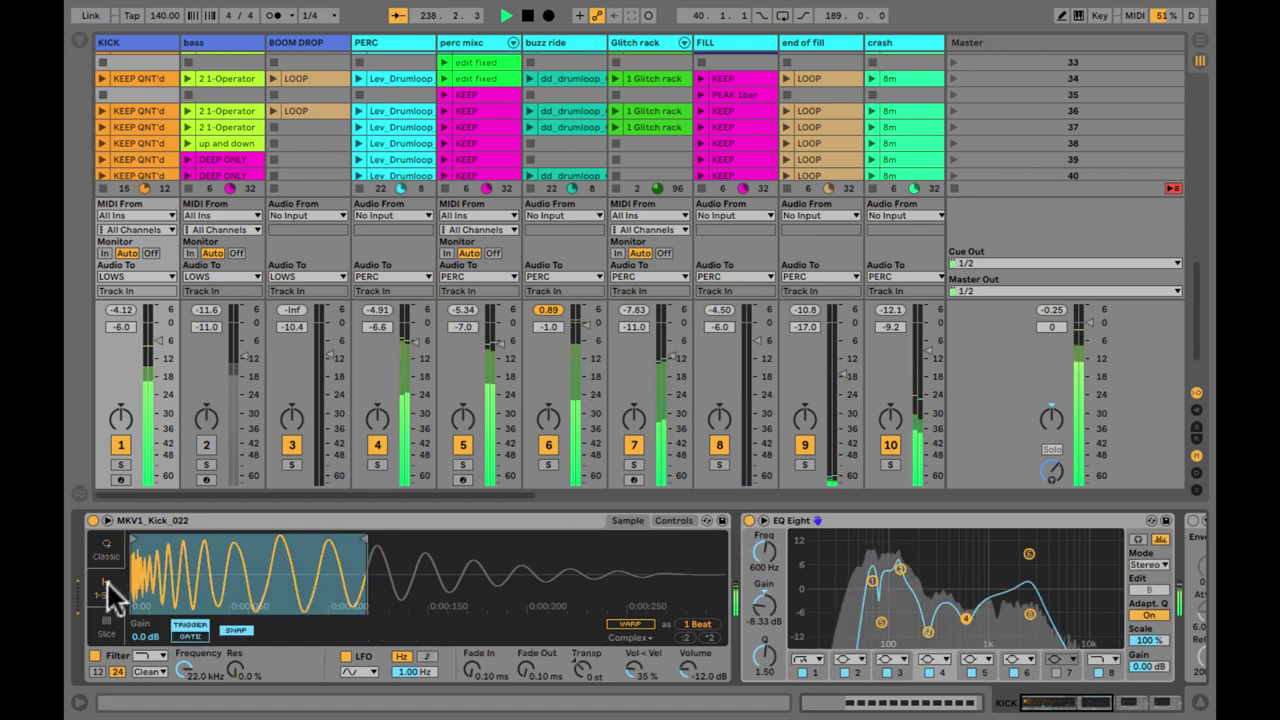
drag(520, 686, 528, 686)
click(750, 518)
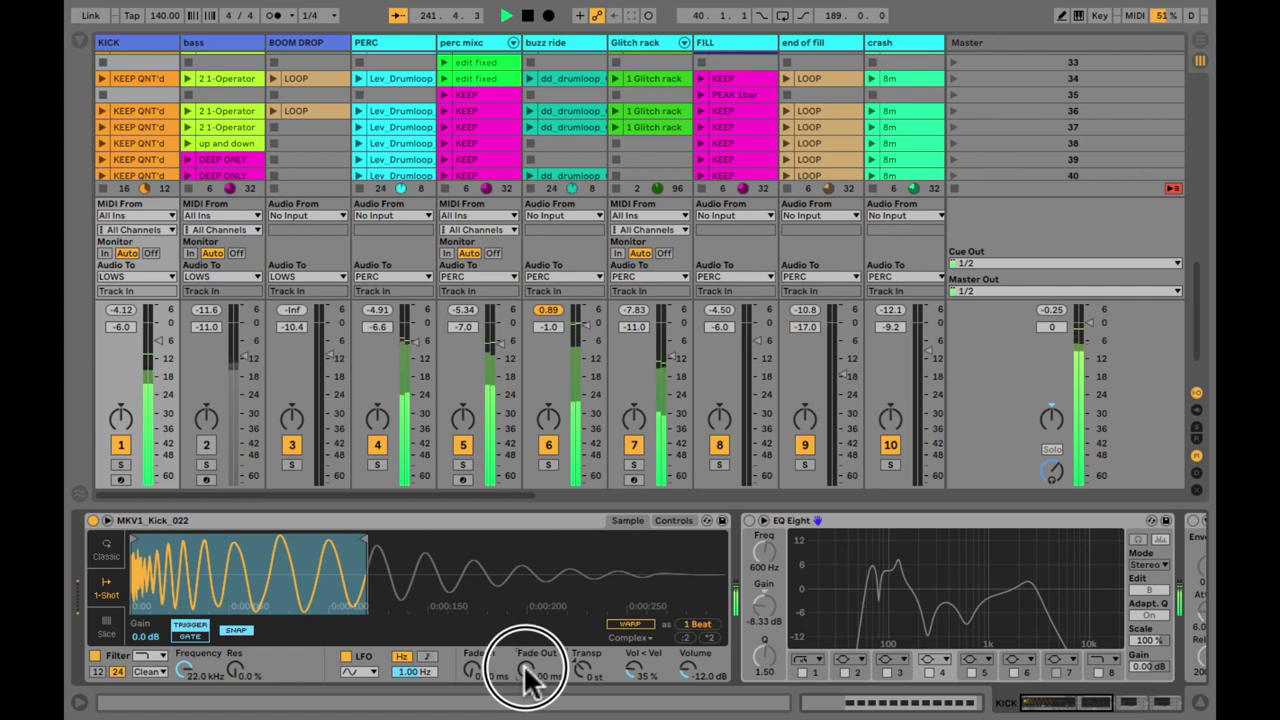
drag(525, 683, 525, 681)
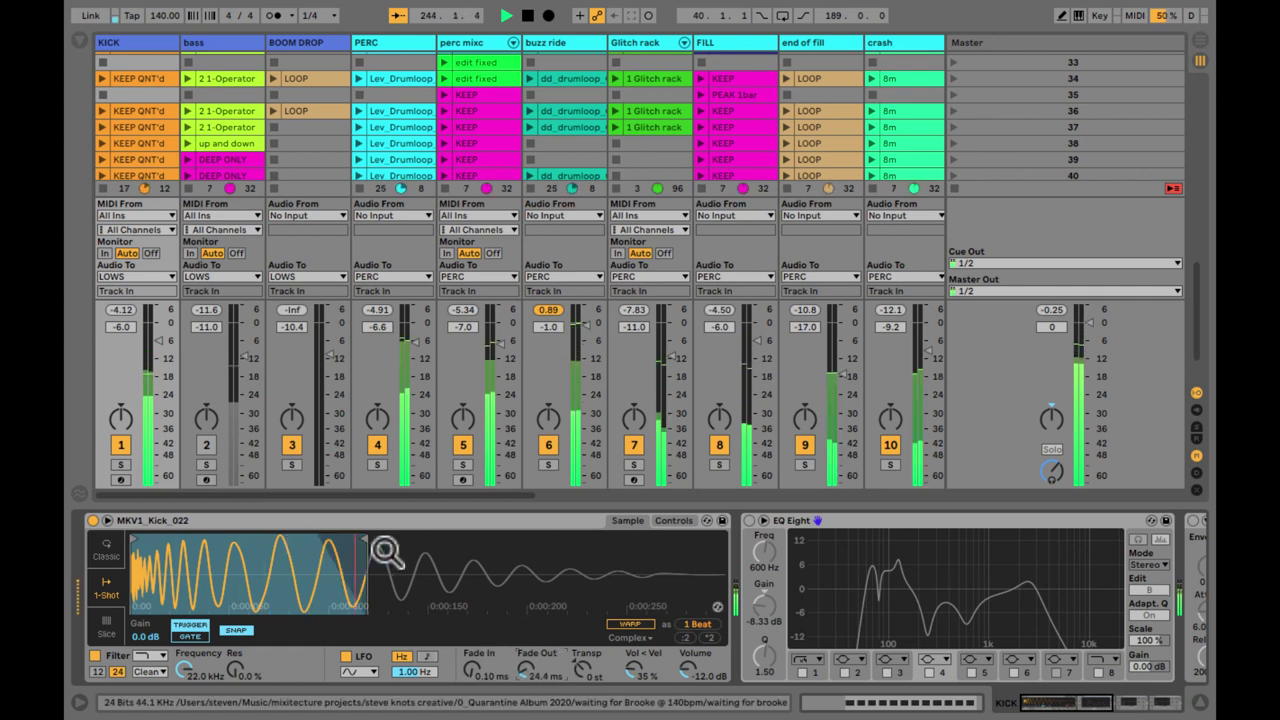
Move the kick sample's end point slightly later and examine the low end in the Master track's spectrum
drag(357, 543, 385, 541)
click(1065, 225)
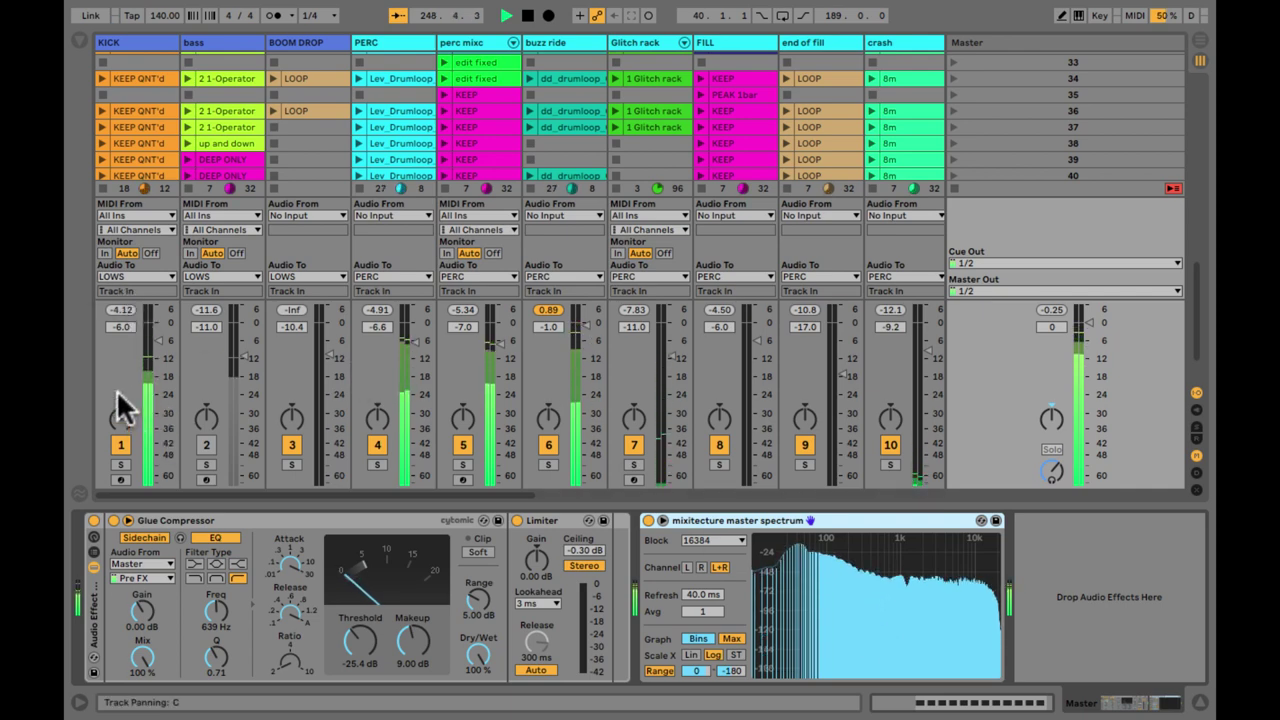
Hide the mixer's input/output routing section, and switch the KICK track's EQ Eight back on with its display enlarged
scroll(144, 163, down, 2)
key(ctrl+alt+i)
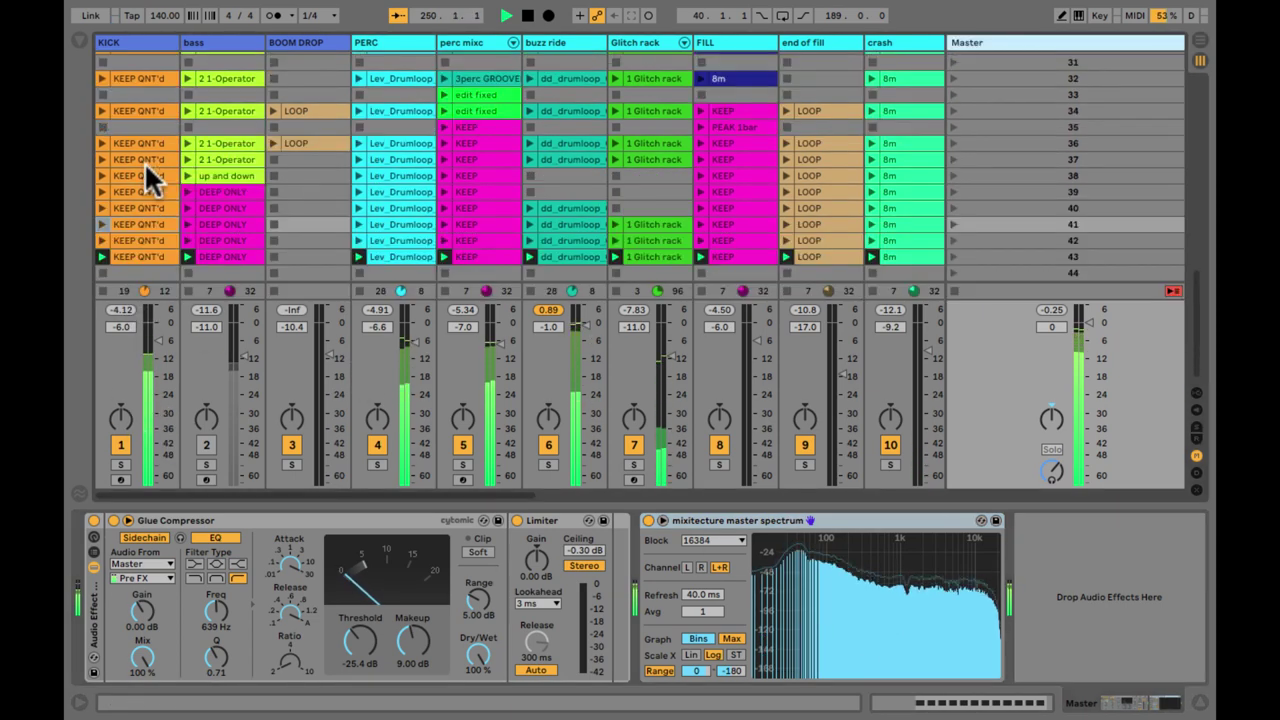
click(130, 43)
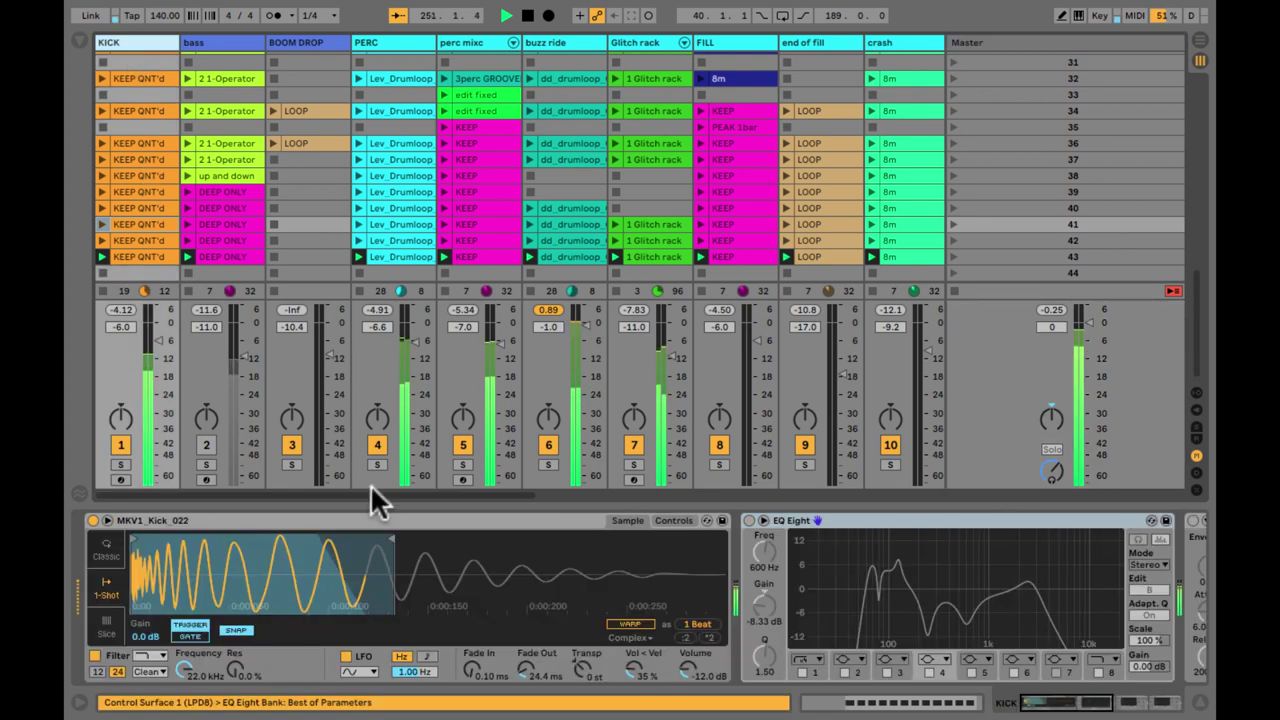
scroll(630, 545, right, 5)
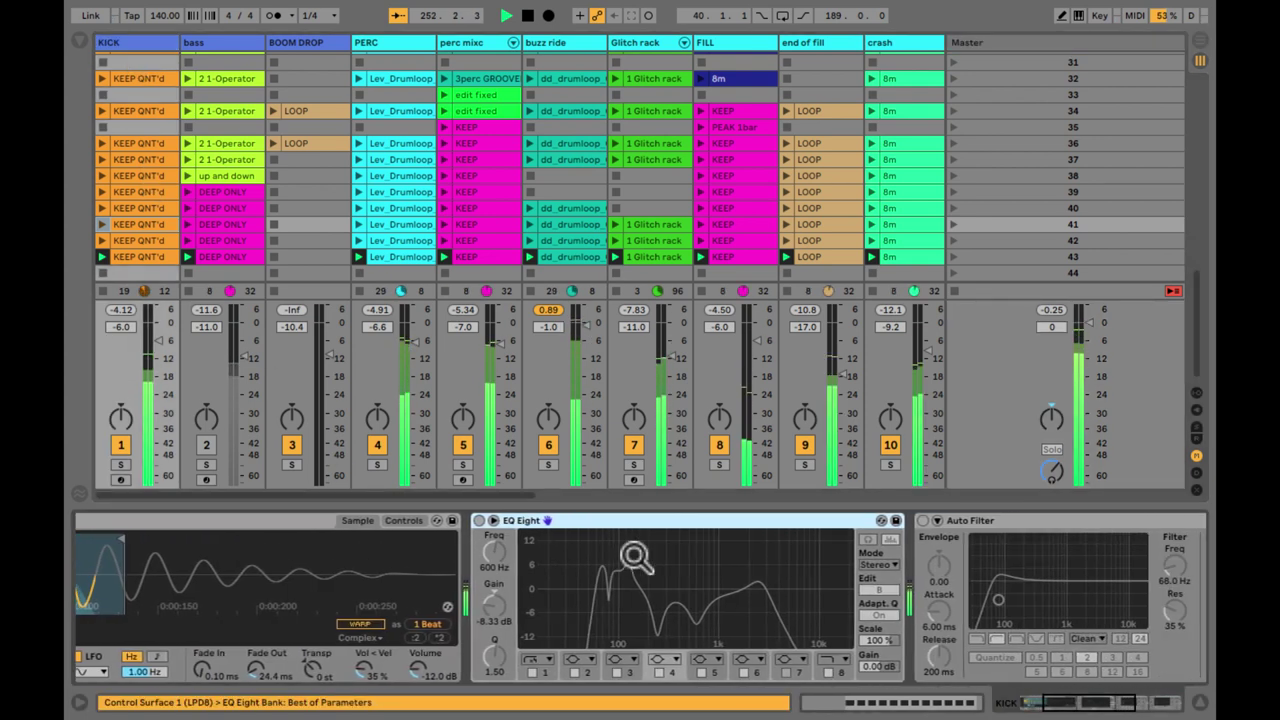
click(479, 521)
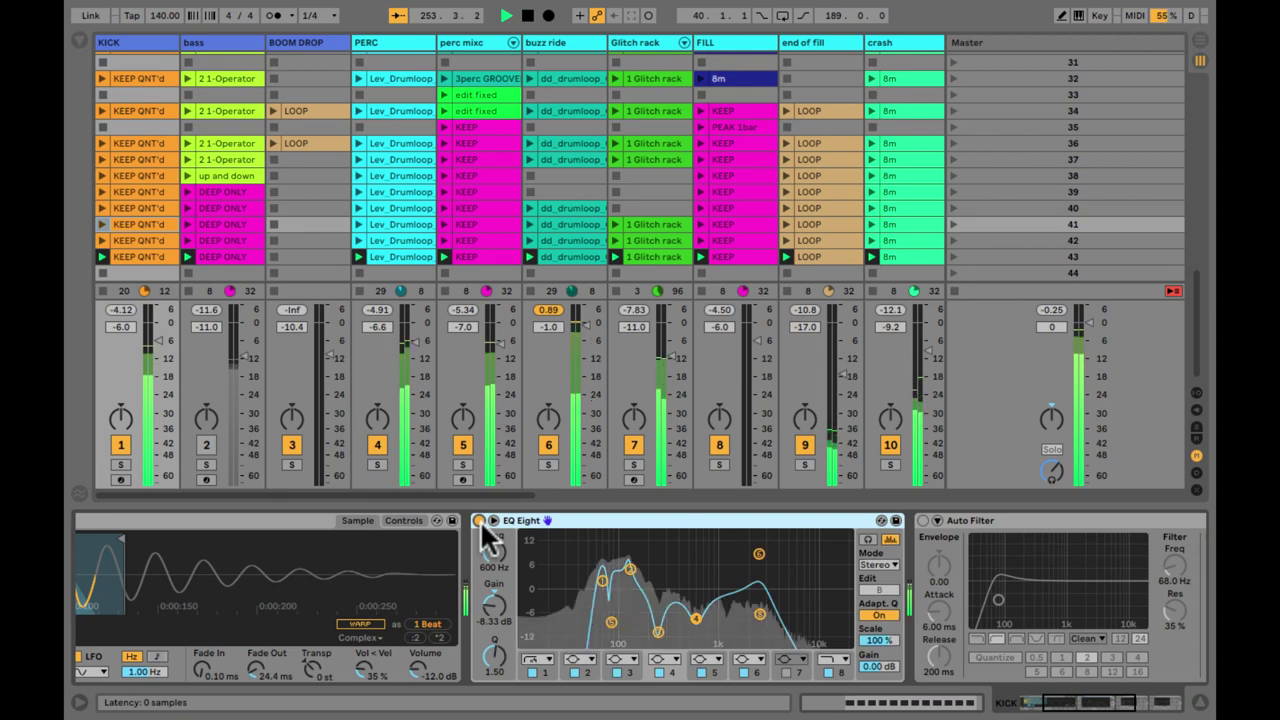
click(671, 563)
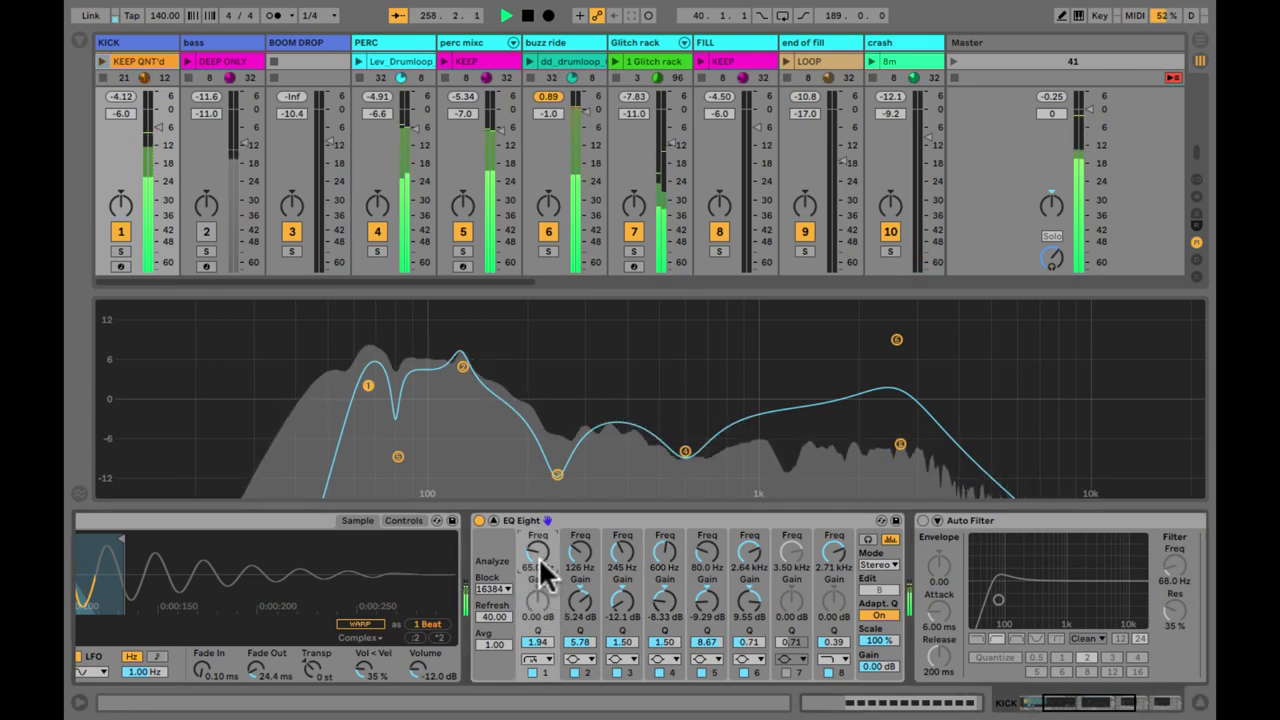
Examine the low end in the enlarged Master track spectrum, and restart playback with the KICK track unmuted
click(1000, 150)
click(860, 605)
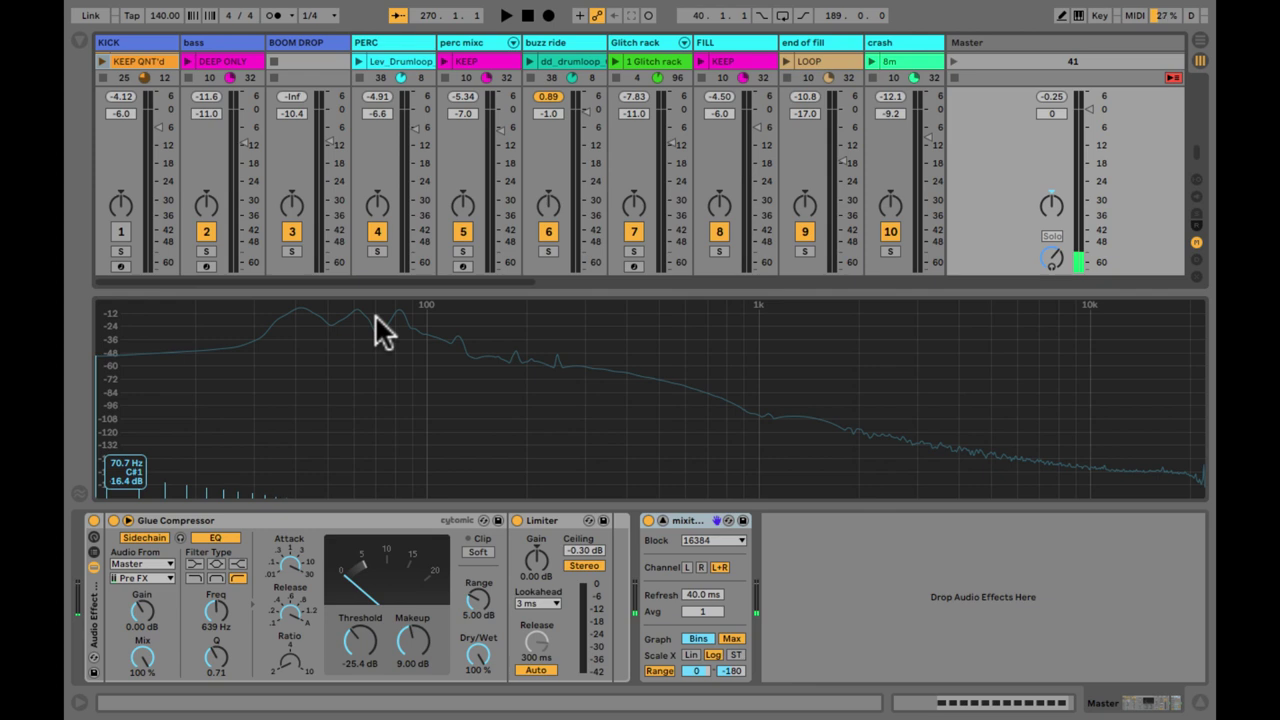
key(space)
click(120, 232)
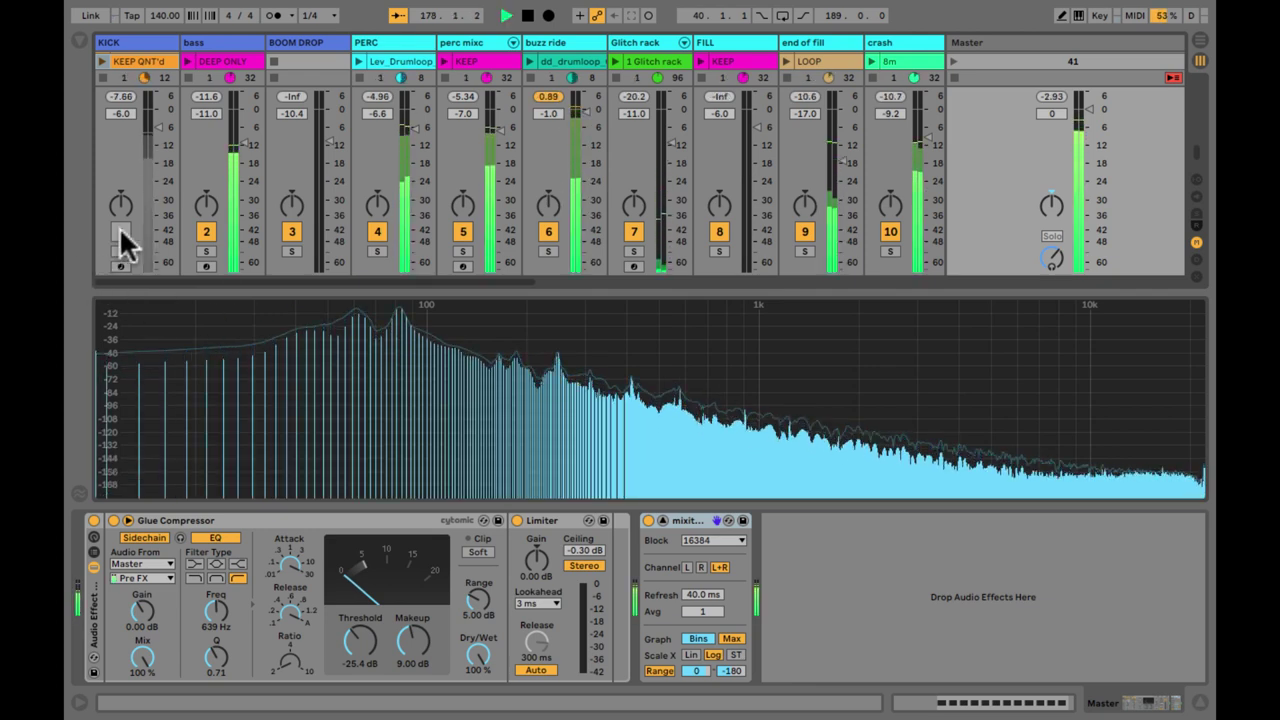
click(120, 232)
In the KICK track's EQ Eight, set band 1 to 70.0 Hz with Q 2.78 and band 5 to -15.0 dB with Q 5.12
click(140, 45)
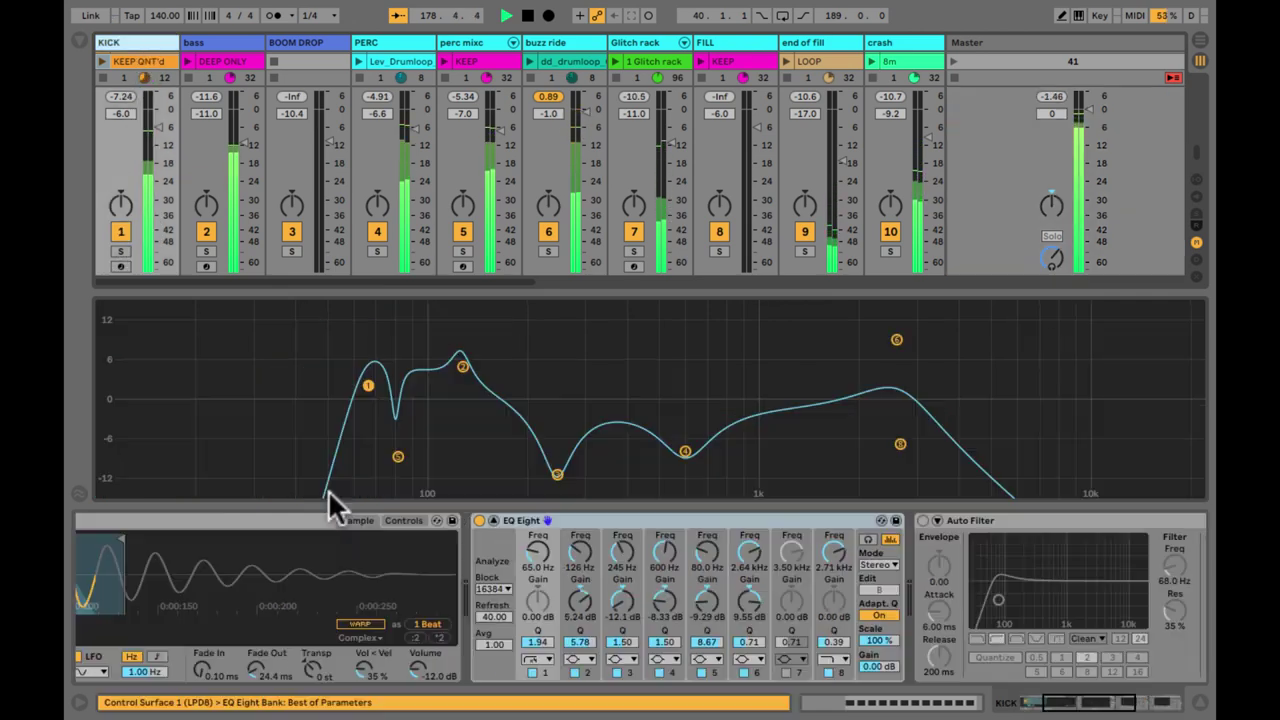
click(531, 546)
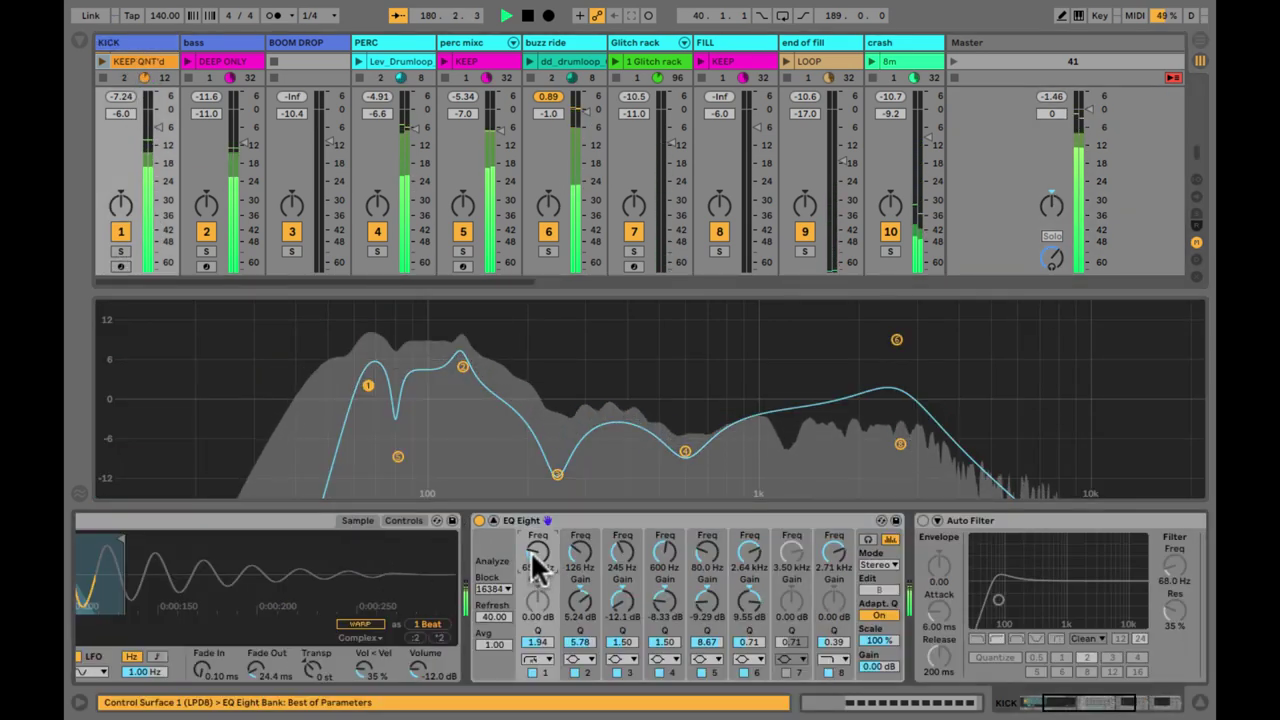
drag(533, 566, 530, 550)
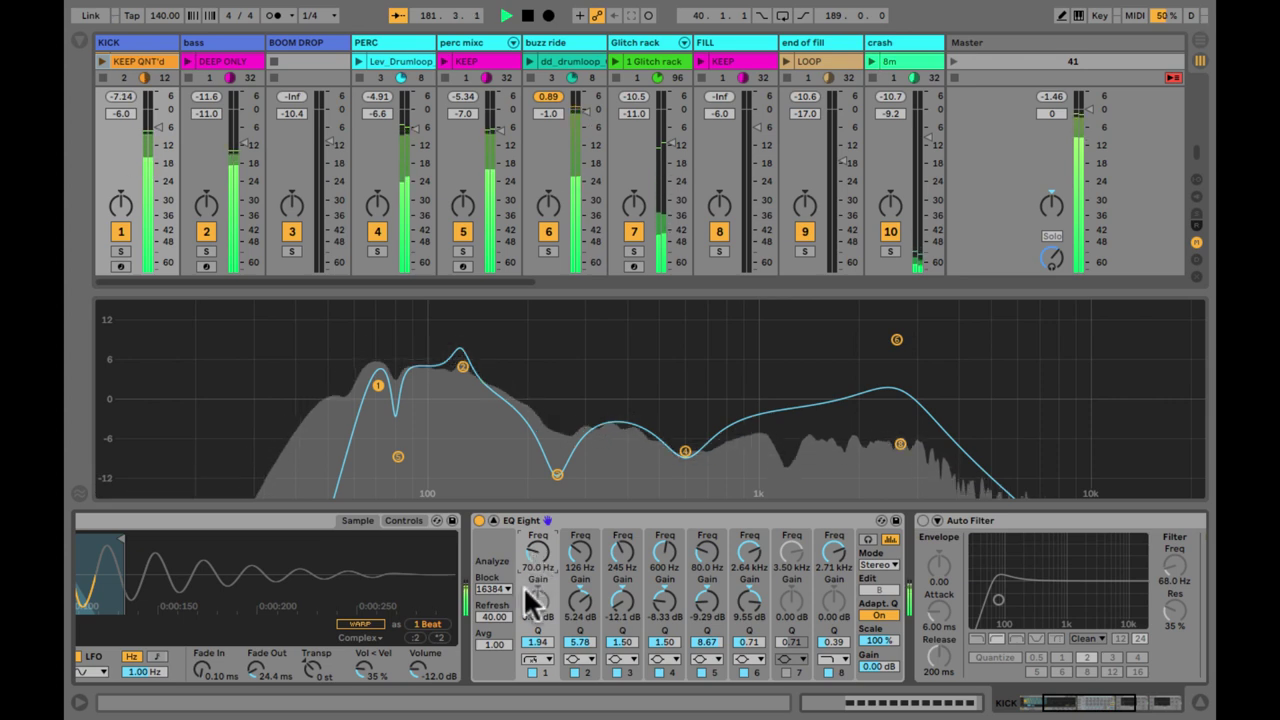
drag(533, 643, 534, 636)
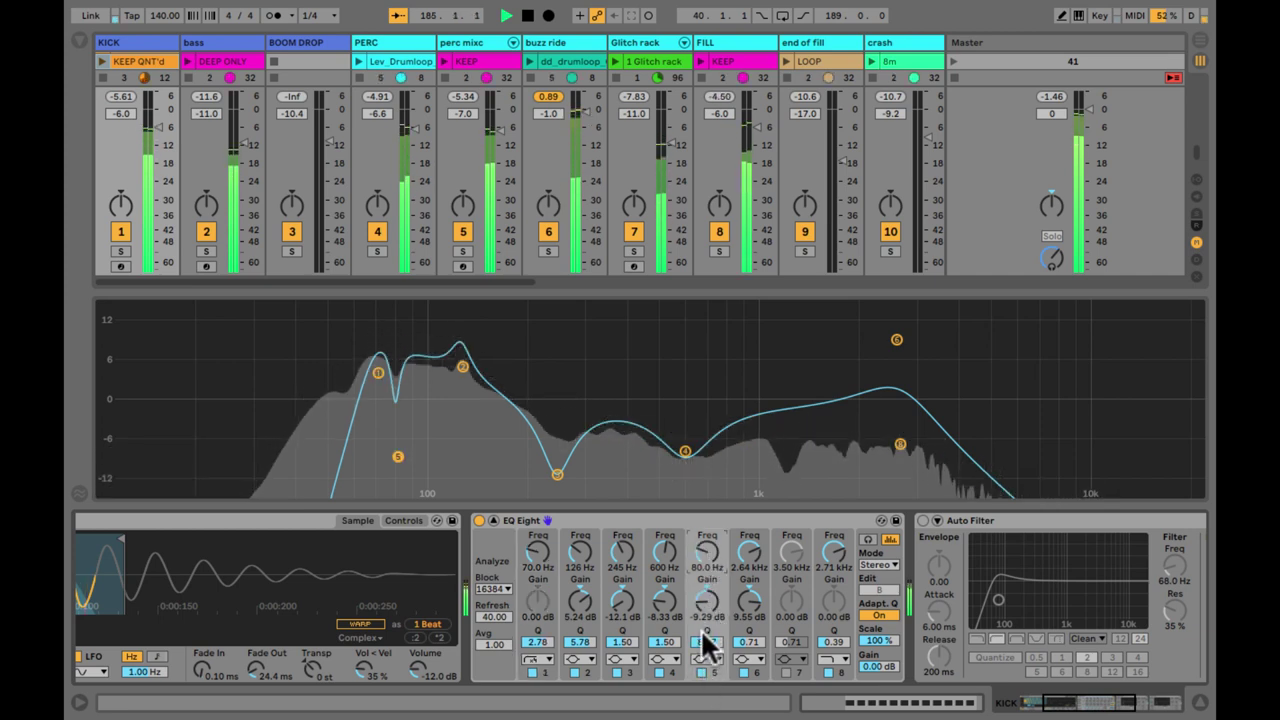
drag(706, 645, 708, 606)
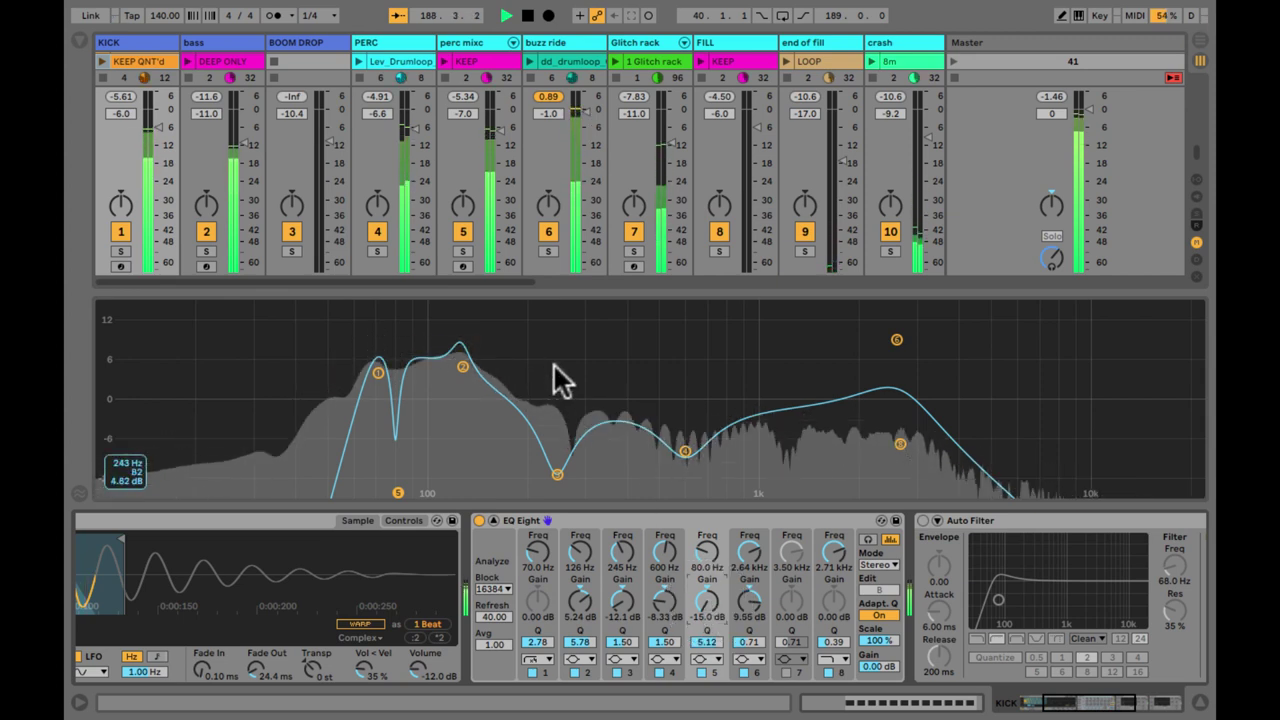
Compare the kick with EQ band 2 off and on, and examine its low end in the enlarged Master track spectrum
click(574, 673)
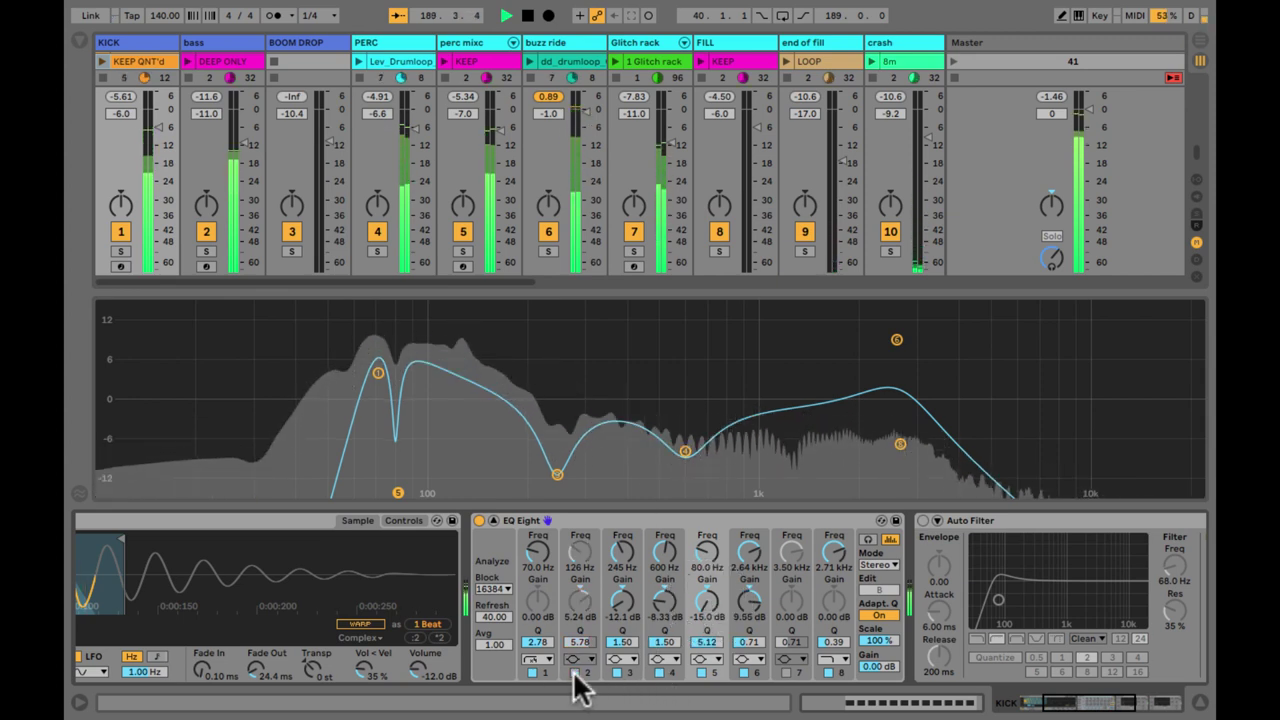
click(574, 673)
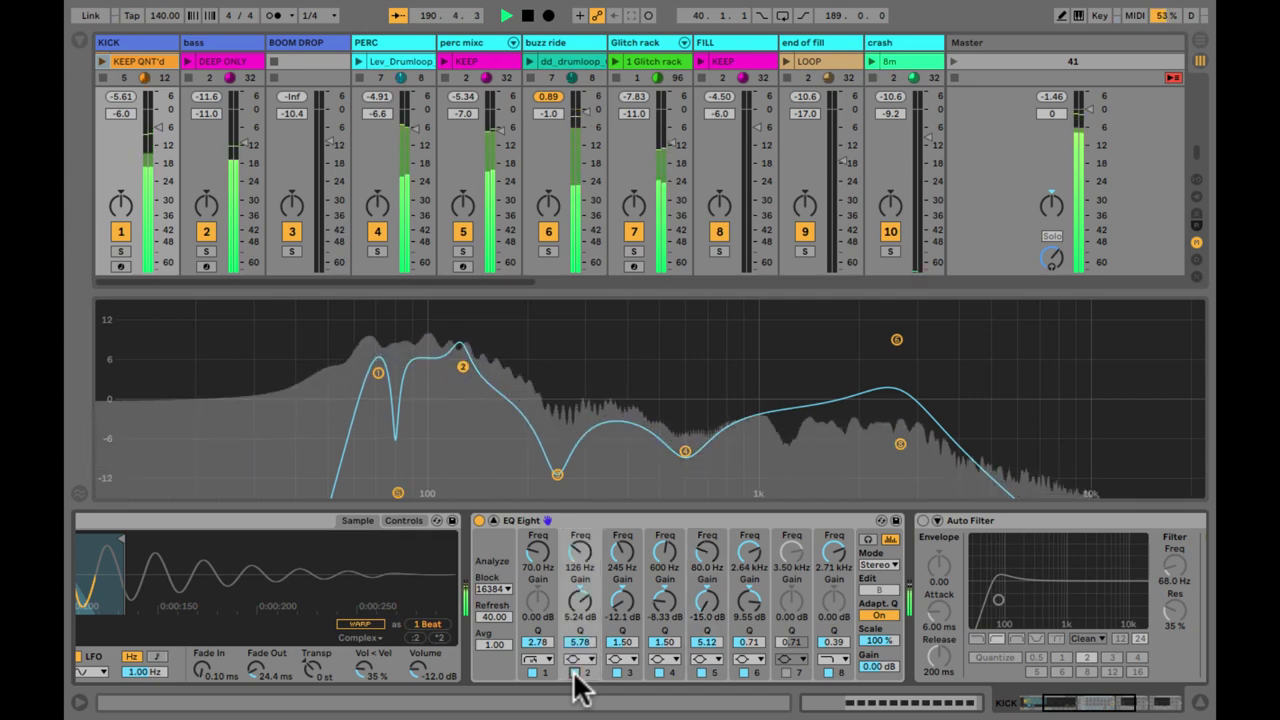
key(Escape)
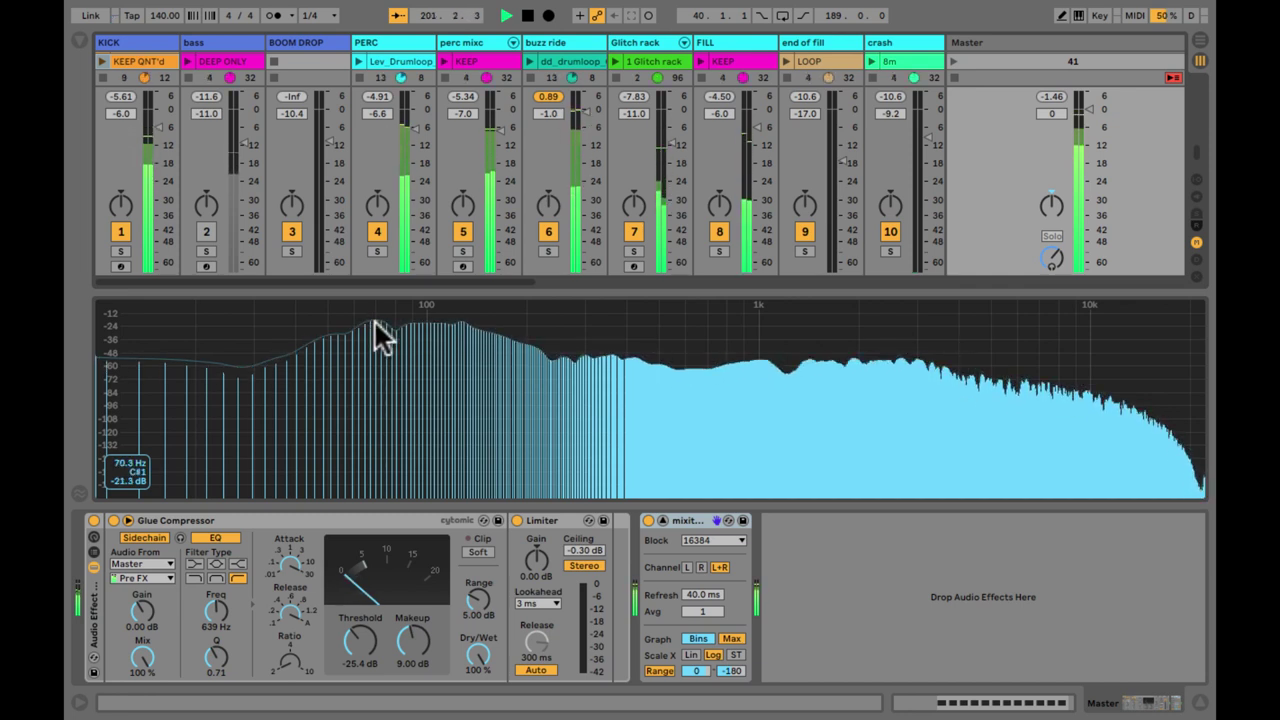
click(880, 378)
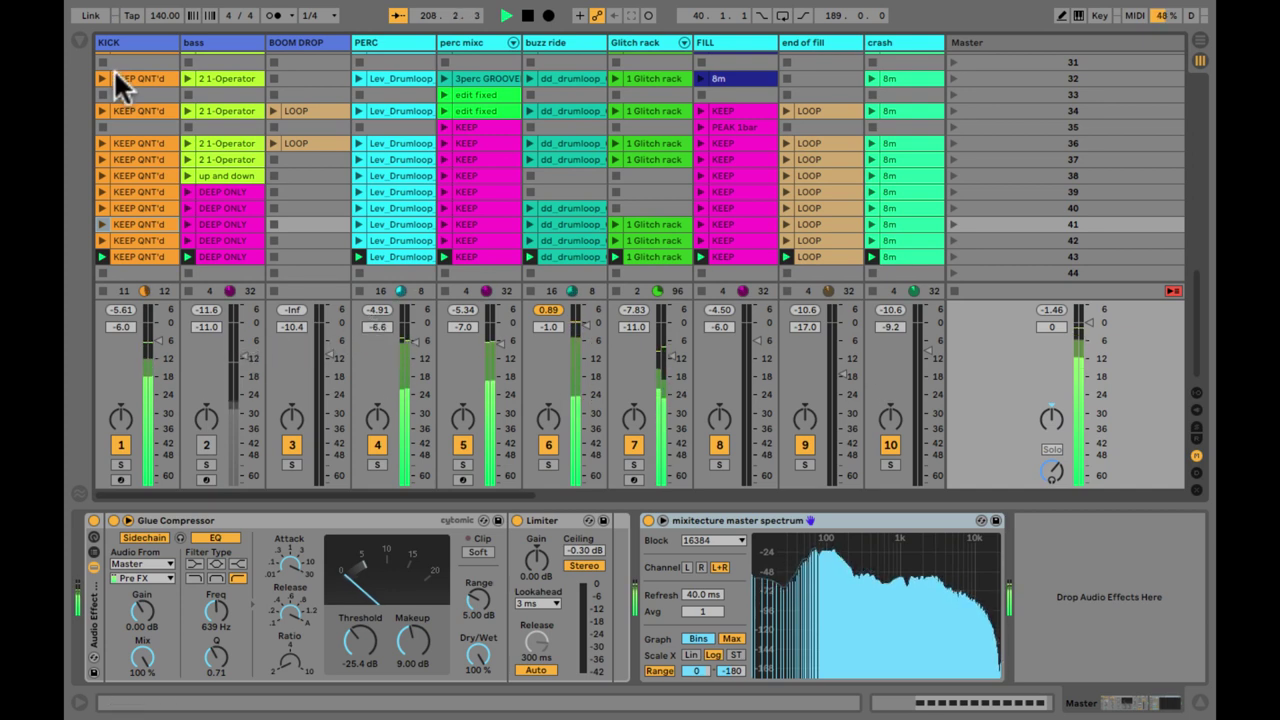
Show the bass track's devices and examine the Operator's oscillator and filter settings
click(213, 42)
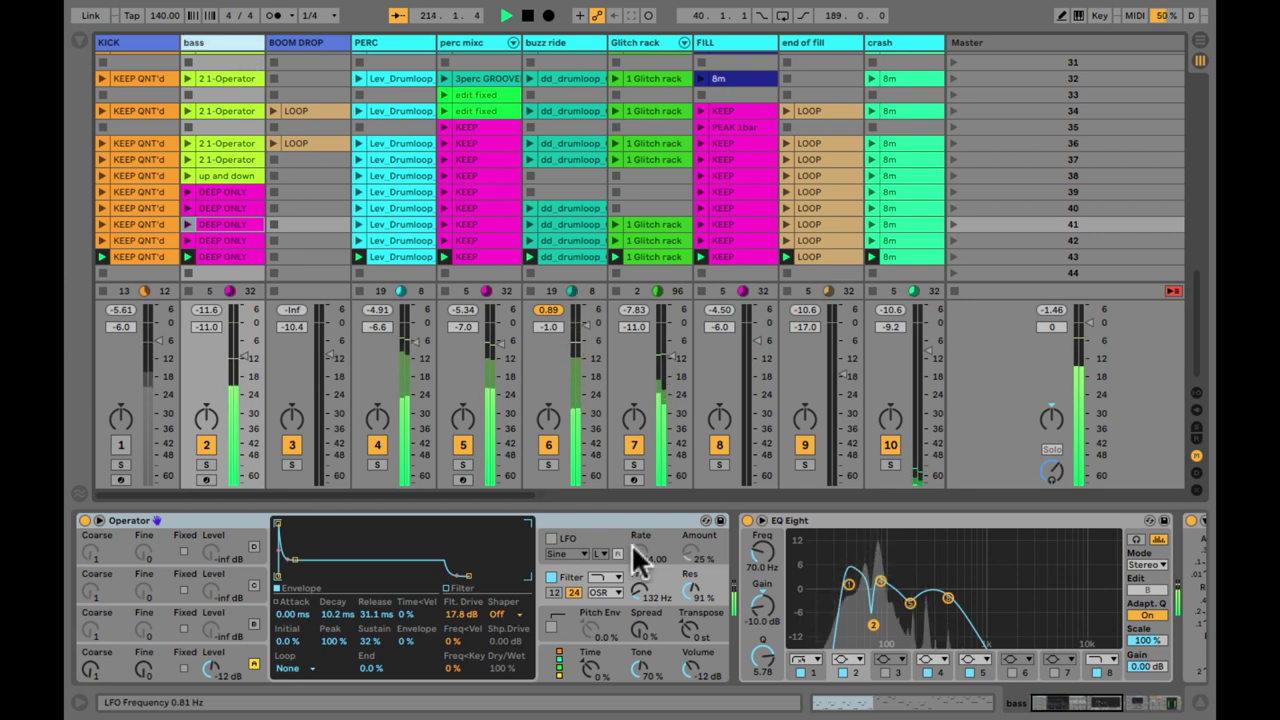
click(229, 672)
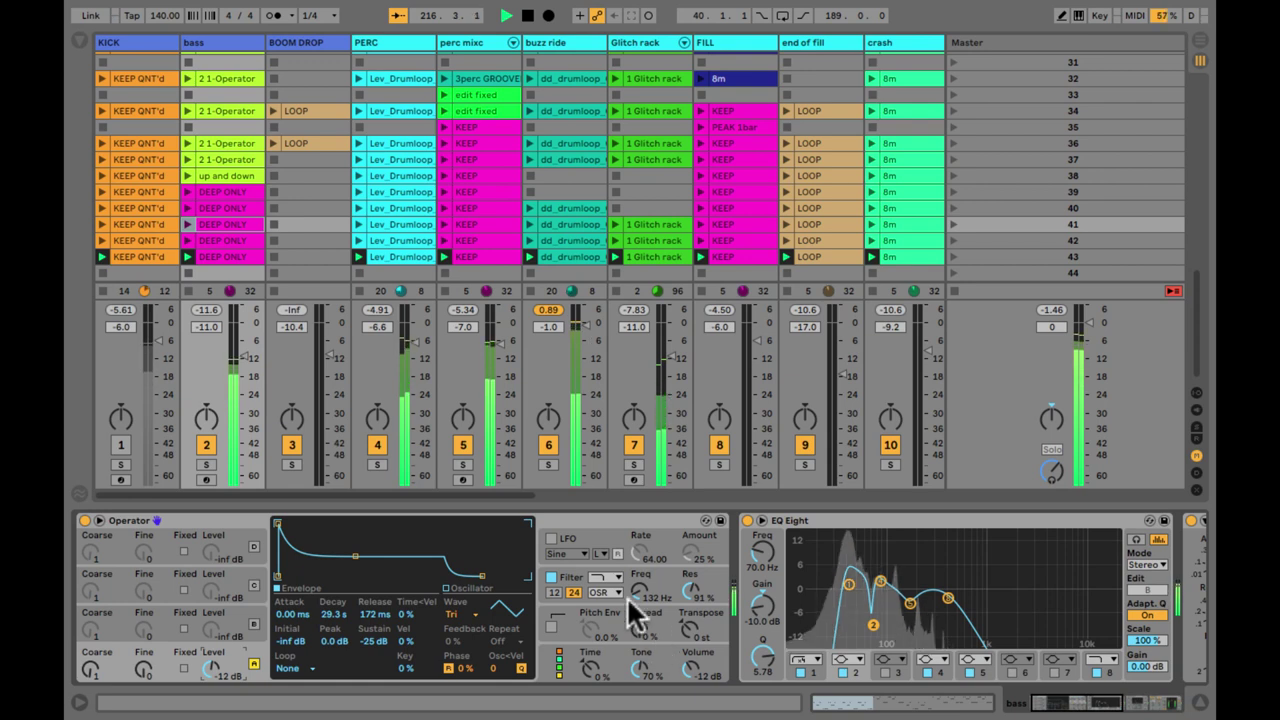
click(578, 592)
Bypass the Compressor, Glue Compressor and EQ Eight on the bass track
scroll(660, 590, right, 10)
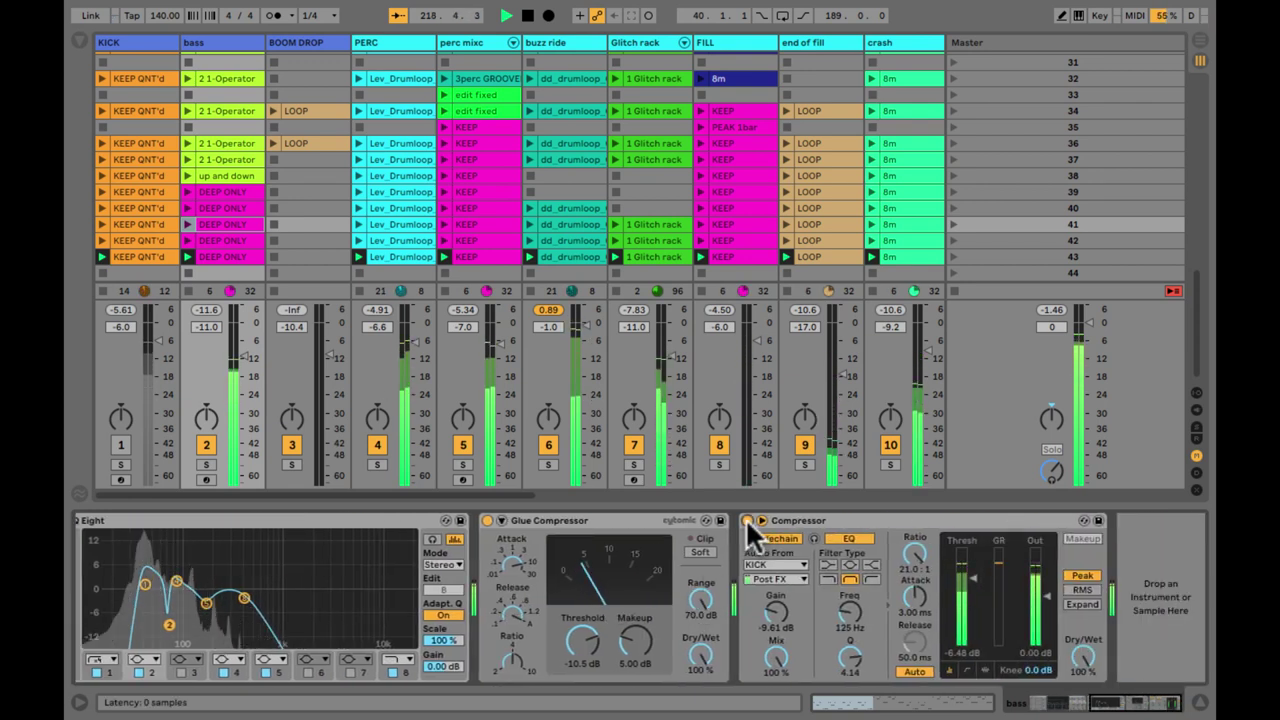
click(747, 520)
click(487, 520)
scroll(586, 578, left, 10)
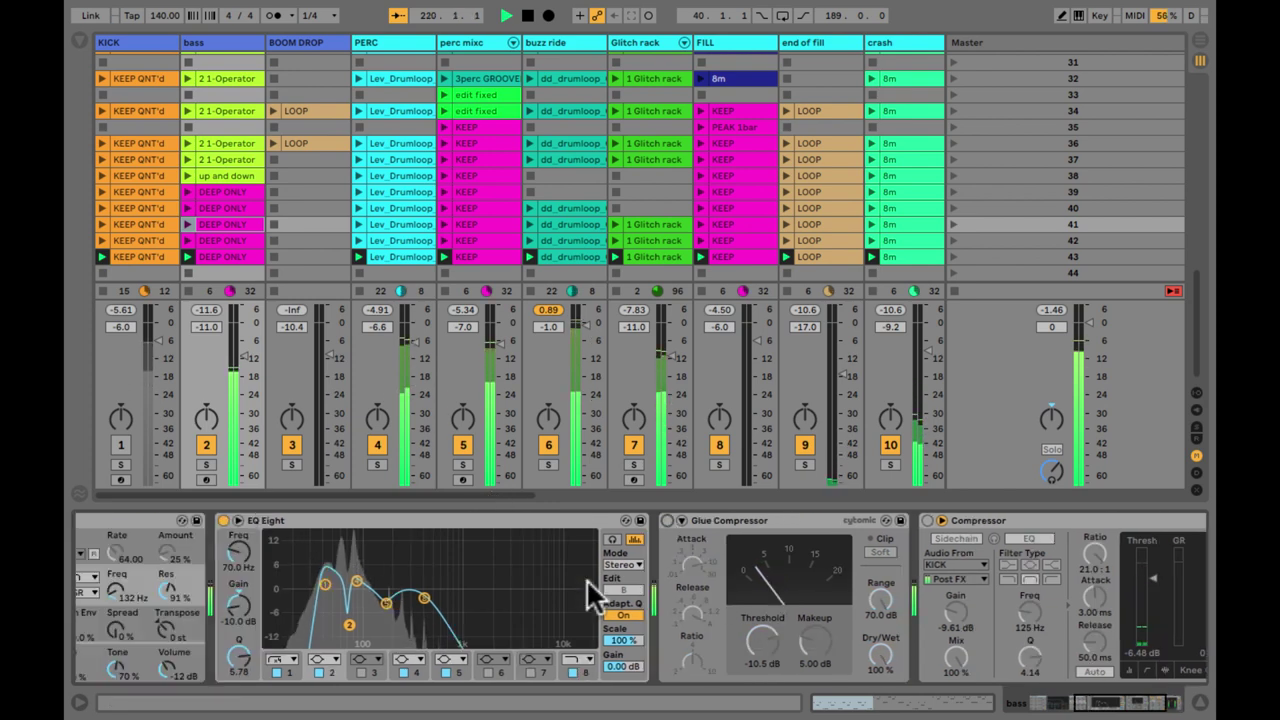
click(756, 520)
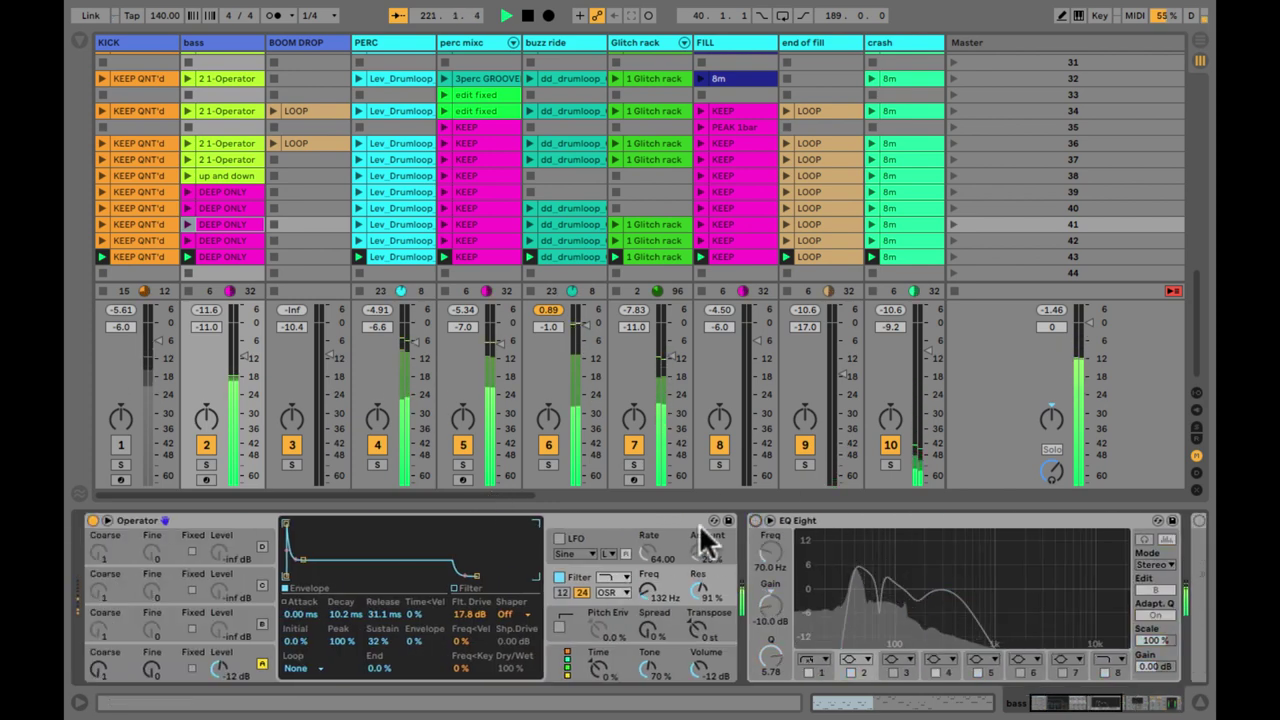
scroll(768, 588, right, 10)
scroll(766, 580, left, 10)
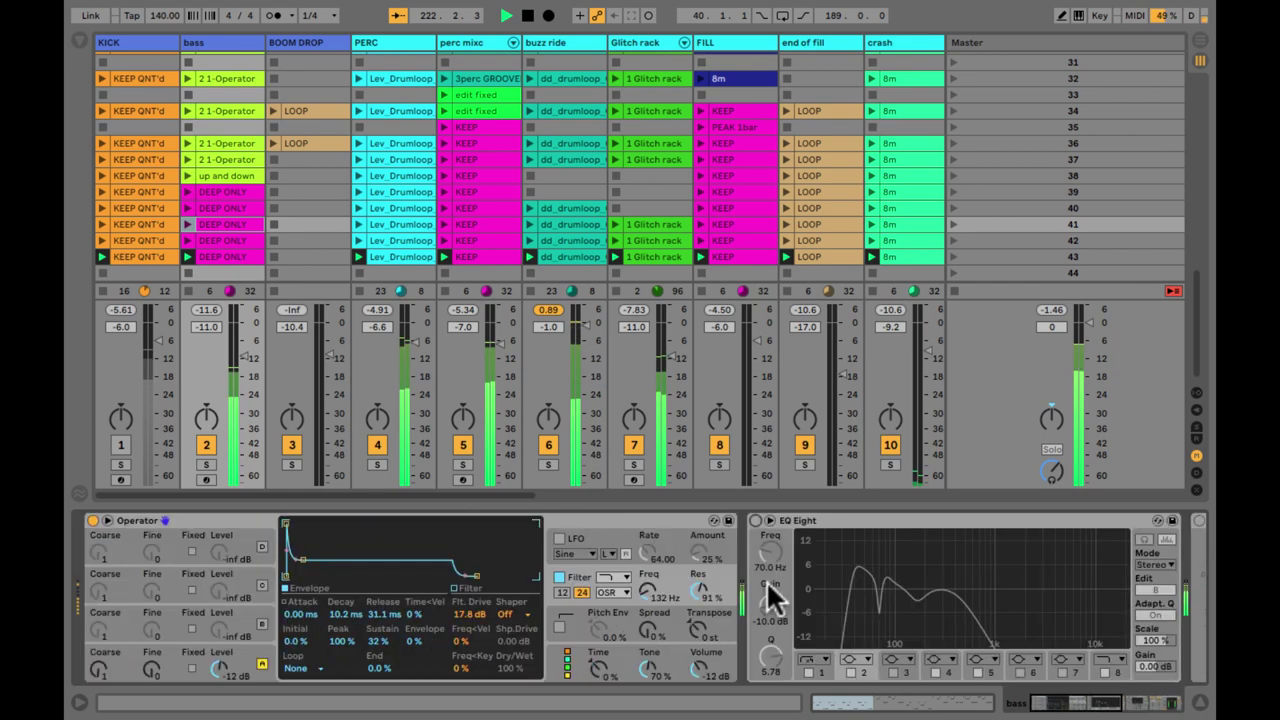
Bypass the Audio Effect Rack and the Limiter on the LOWS bus
scroll(775, 100, right, 10)
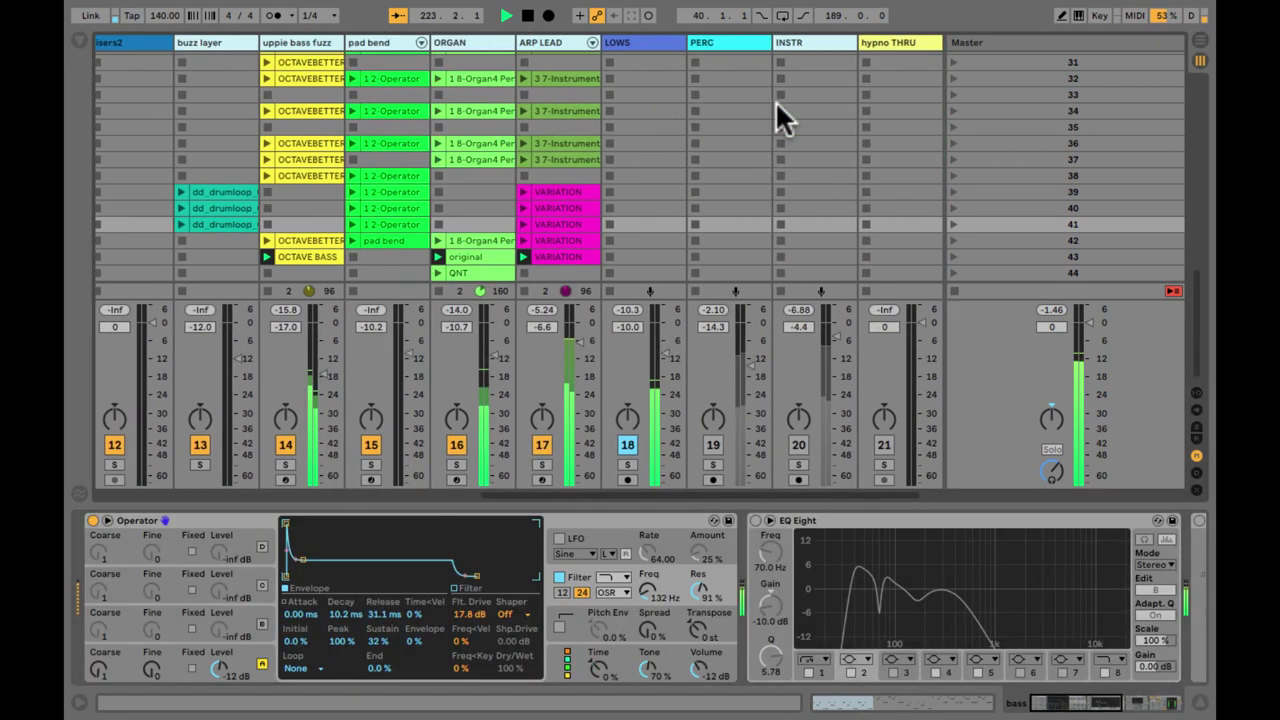
click(624, 45)
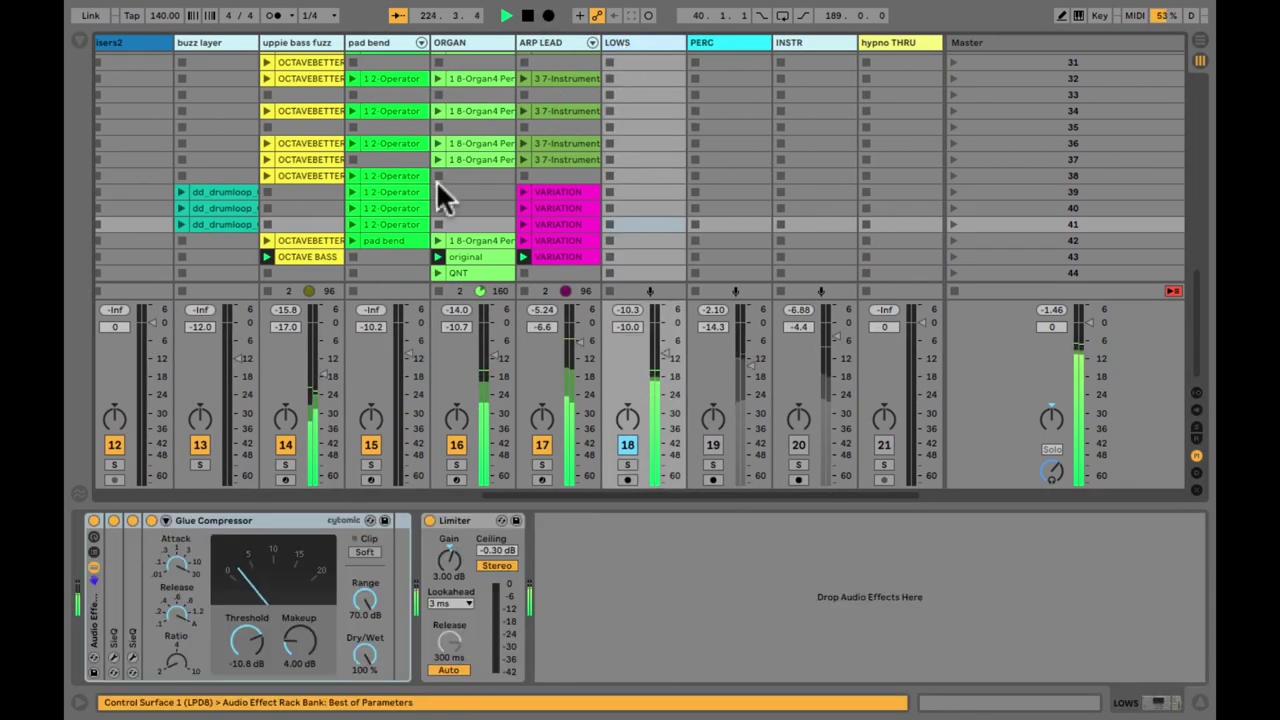
click(92, 520)
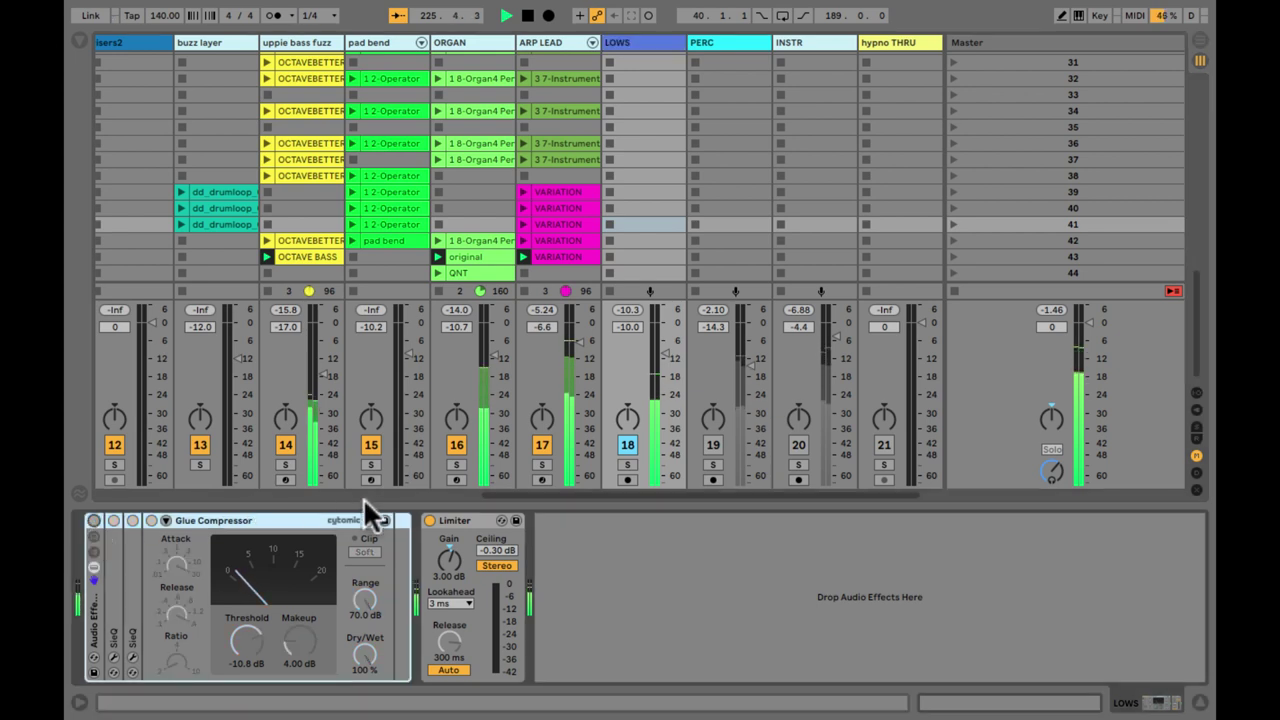
click(429, 520)
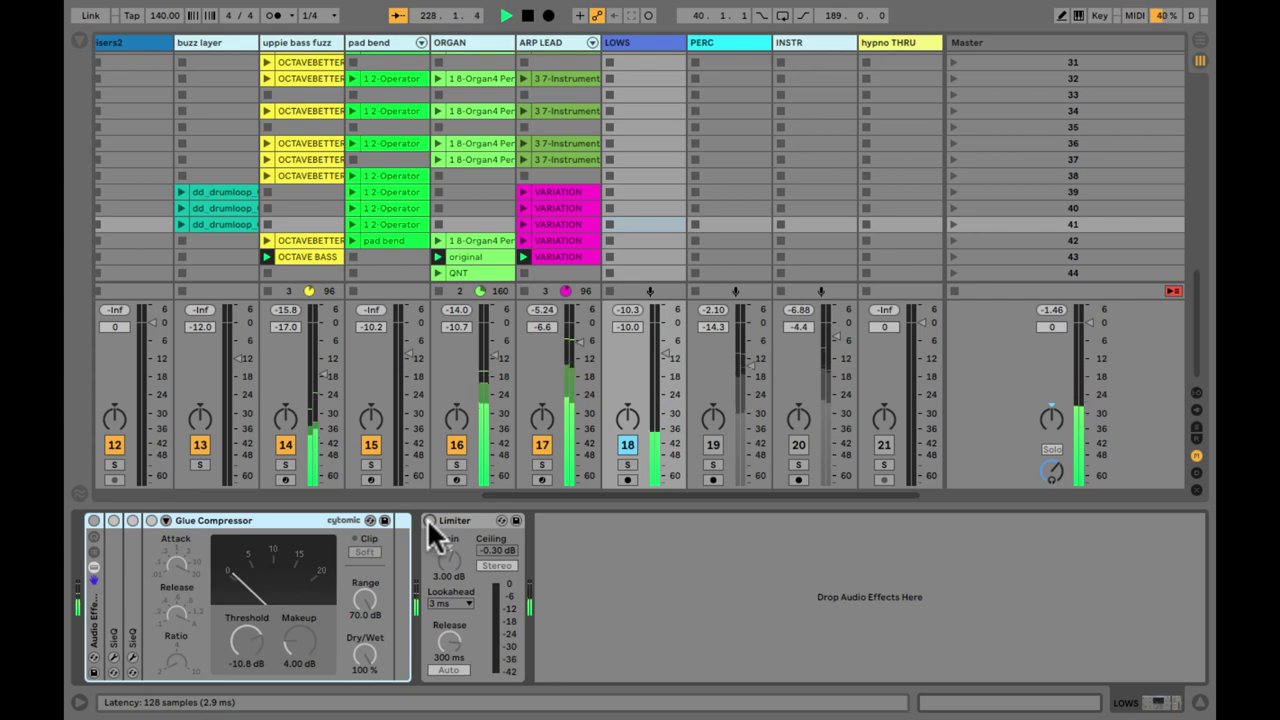
Set the filter frequency of the bass track's Operator to 283 Hz after auditioning a much higher cutoff
scroll(705, 354, left, 10)
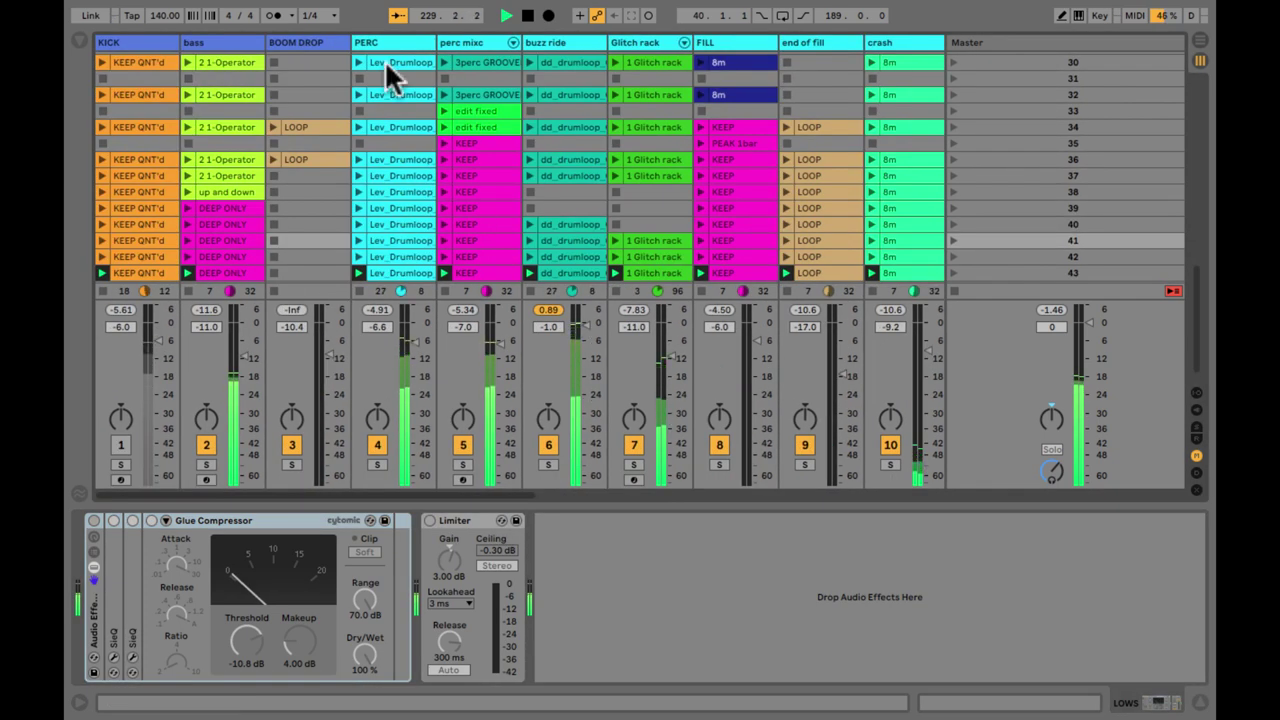
click(245, 241)
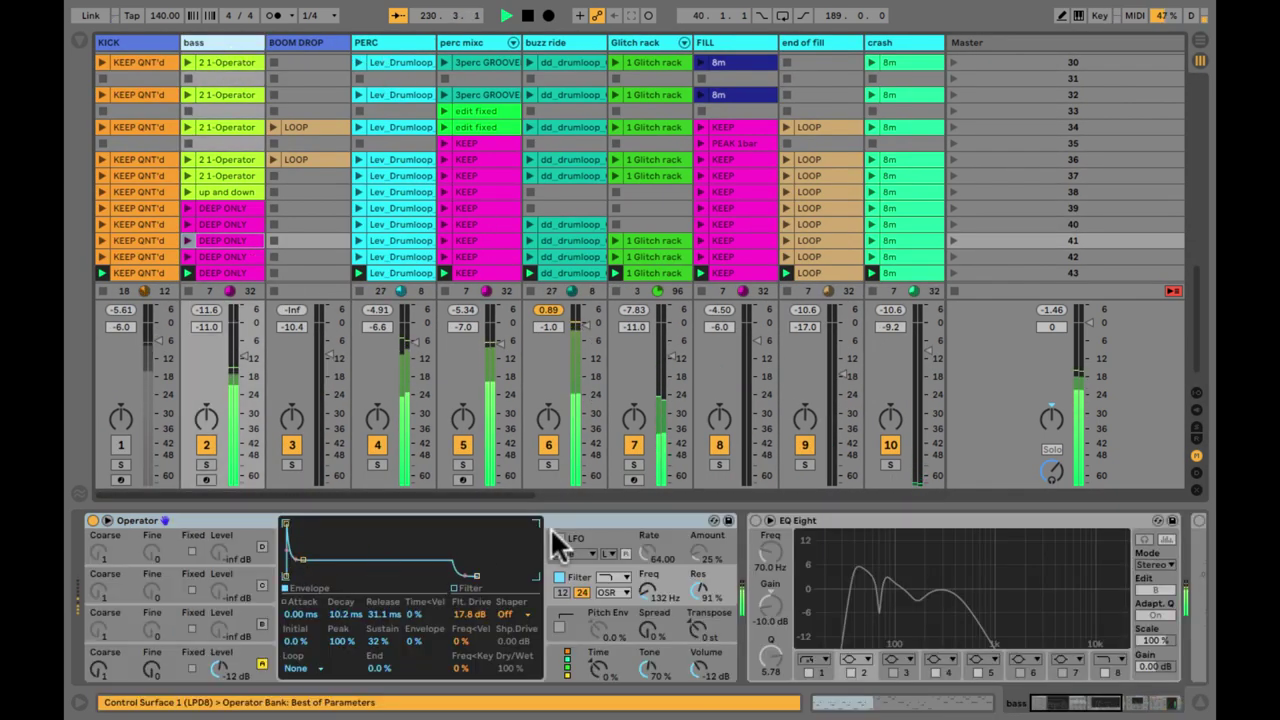
drag(650, 592, 650, 592)
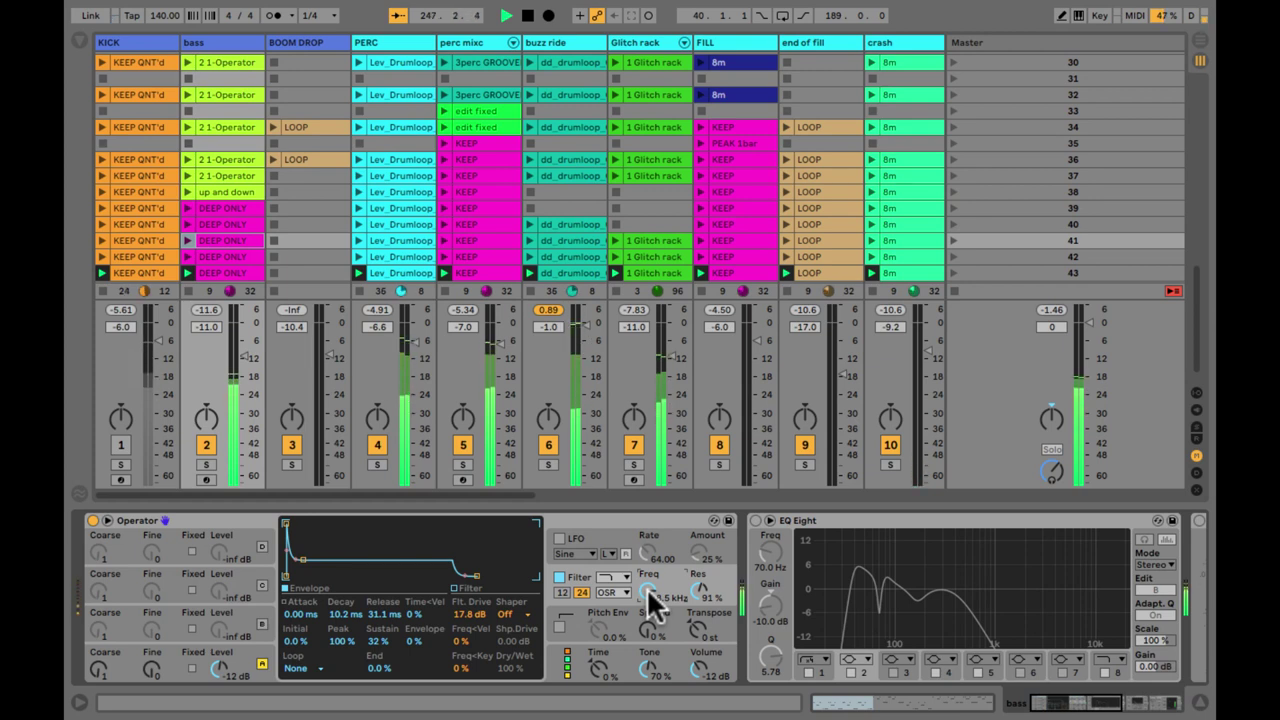
click(243, 523)
click(650, 581)
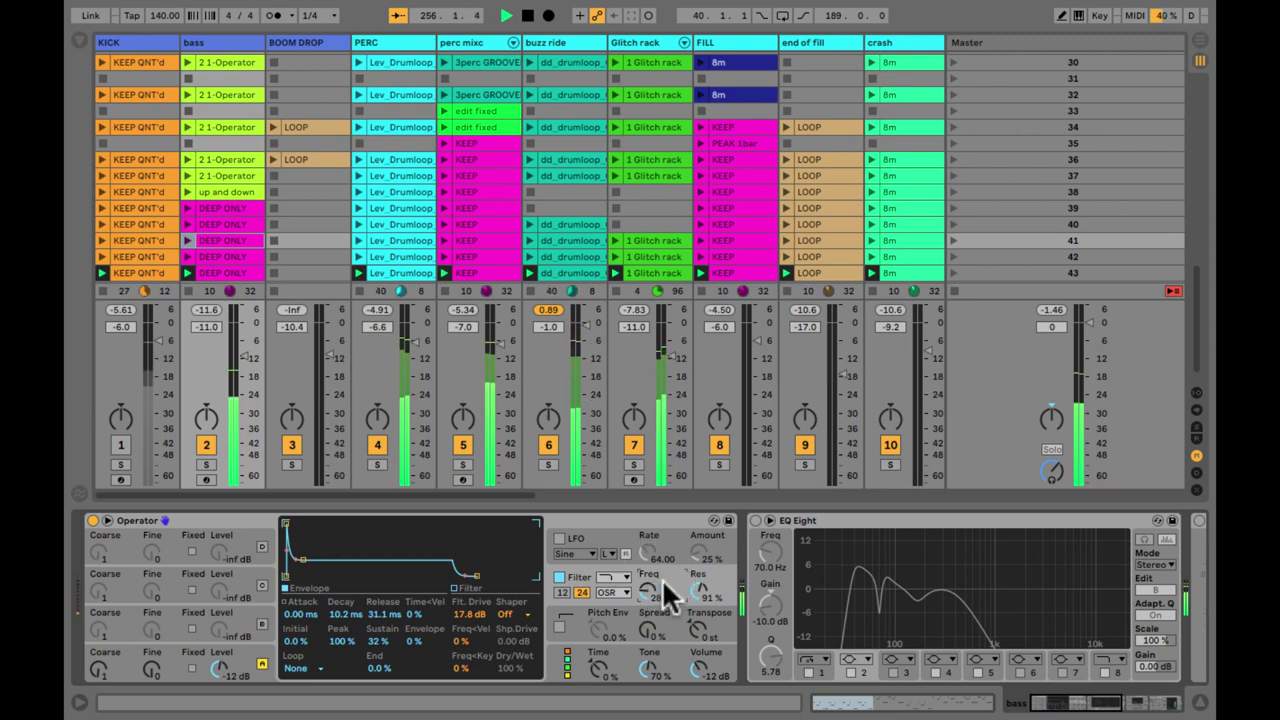
Switch the bass track's EQ Eight back on with its display enlarged, and check the bass in the enlarged Master track spectrum
double_click(849, 590)
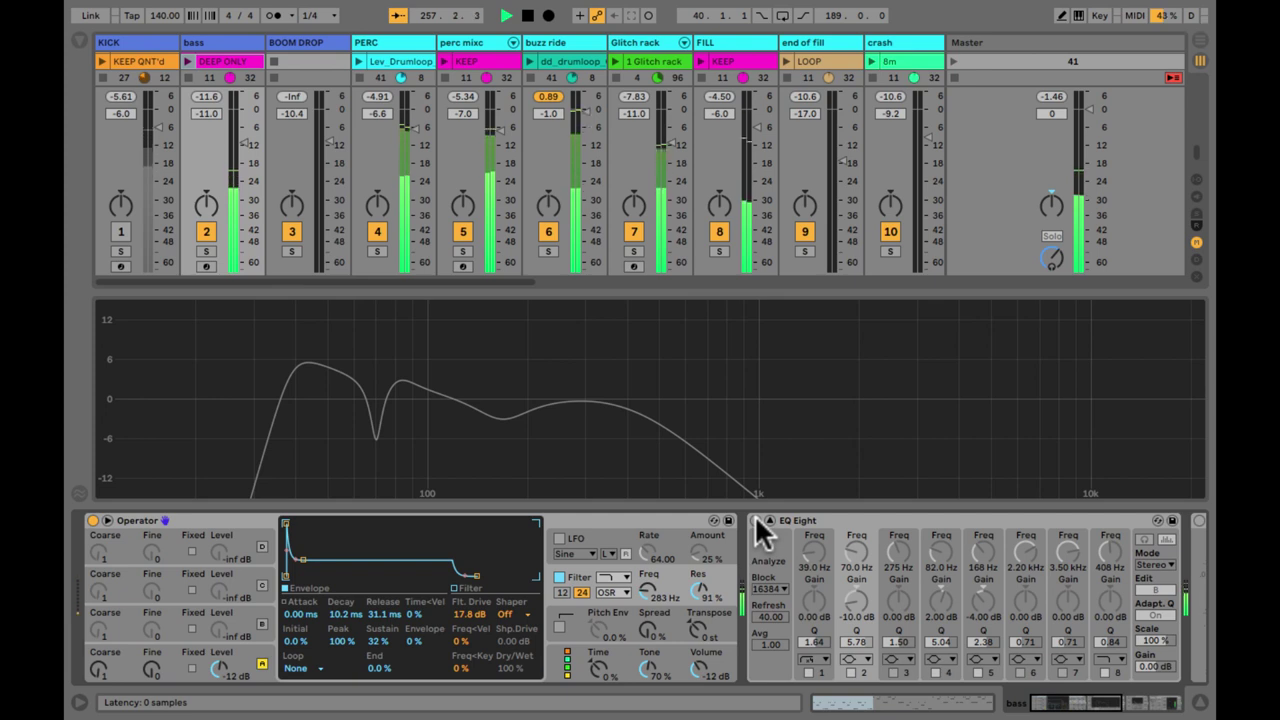
click(755, 521)
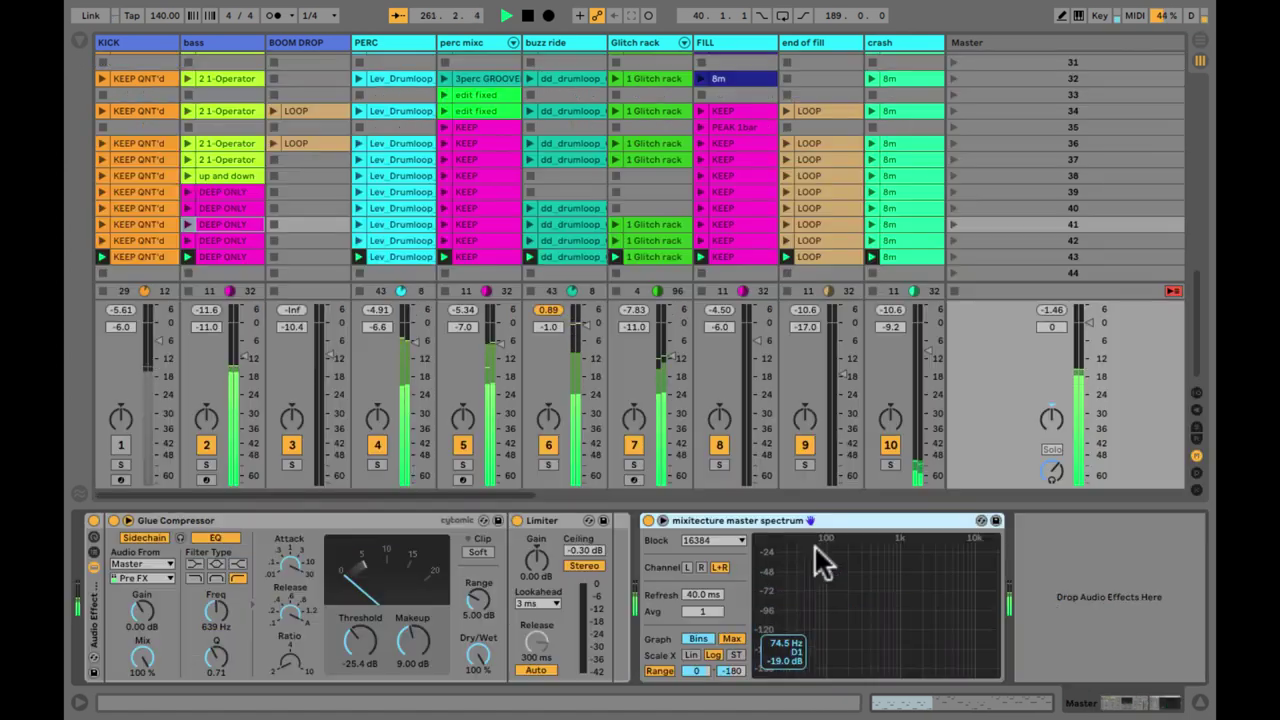
double_click(825, 570)
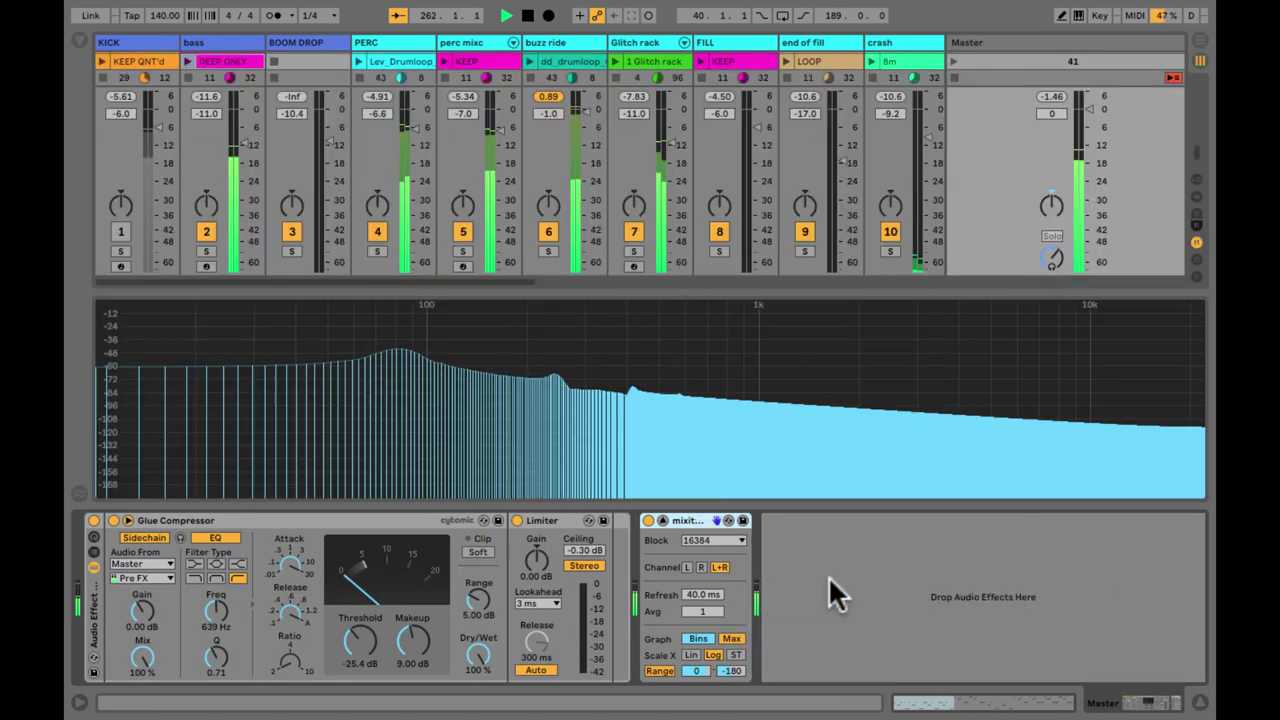
double_click(298, 325)
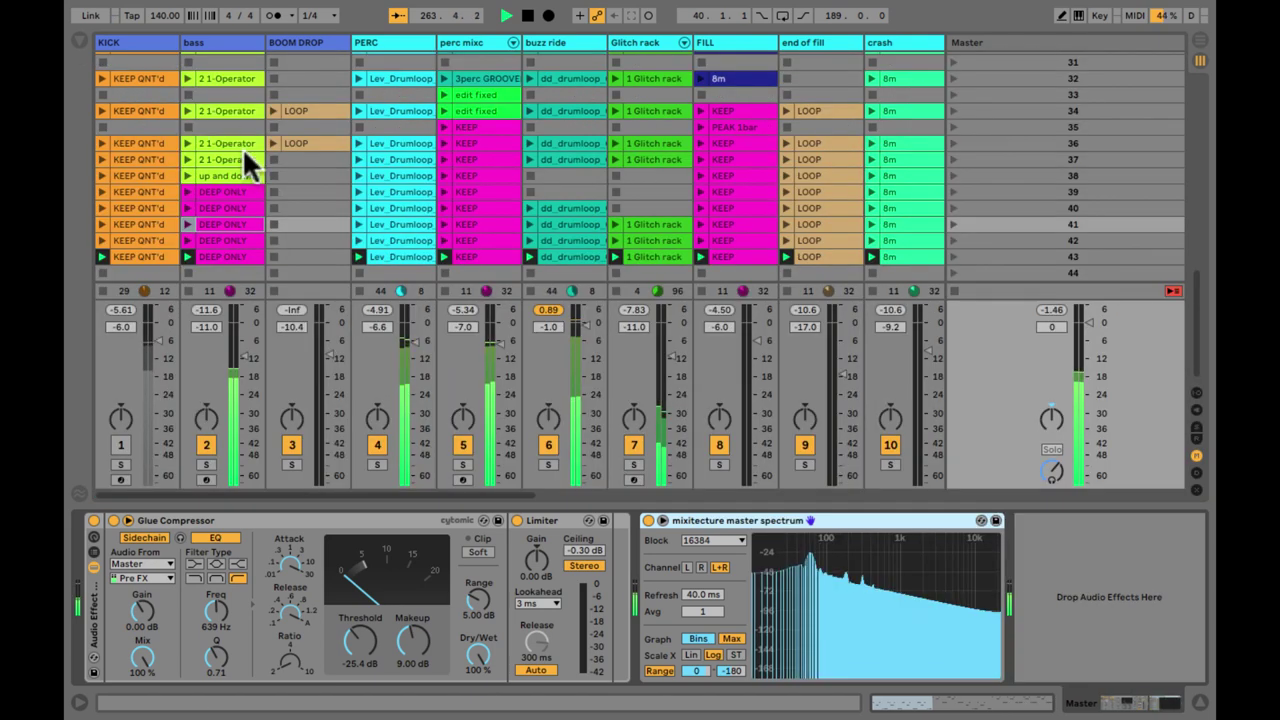
click(204, 42)
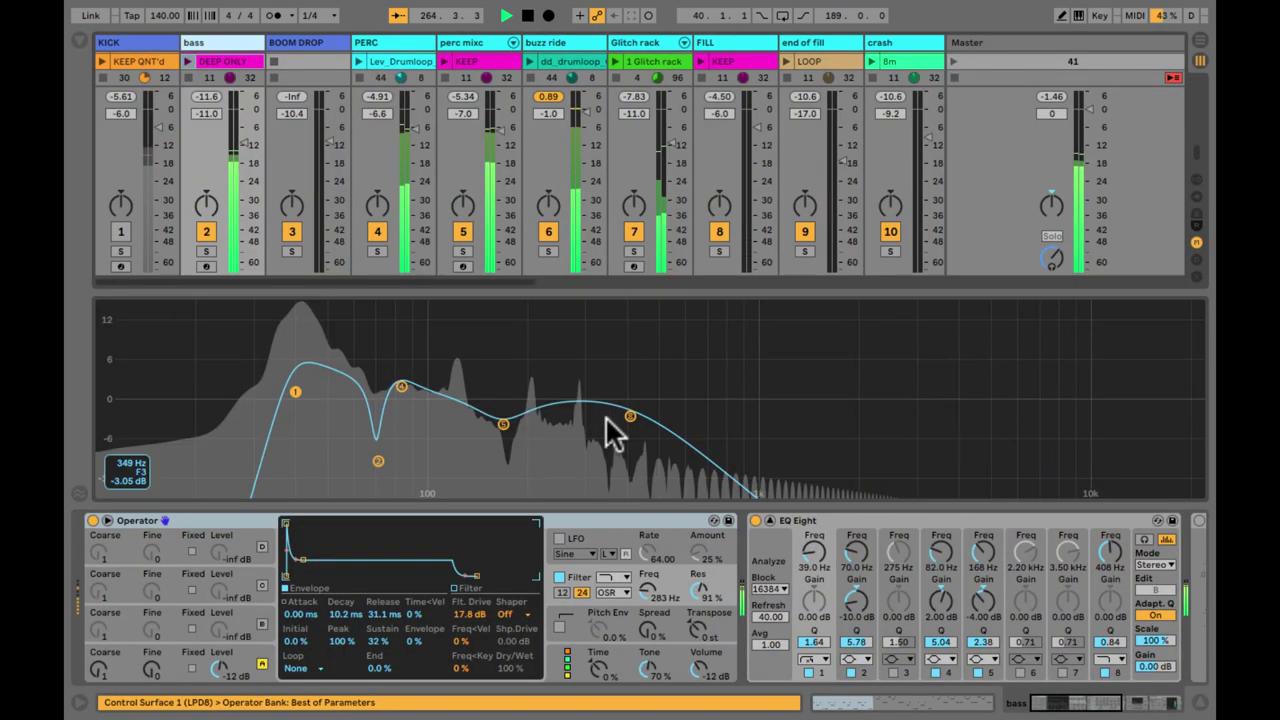
Compare the bass with band 2 of its EQ Eight off and on, and set that band's Q to 7.37
click(853, 673)
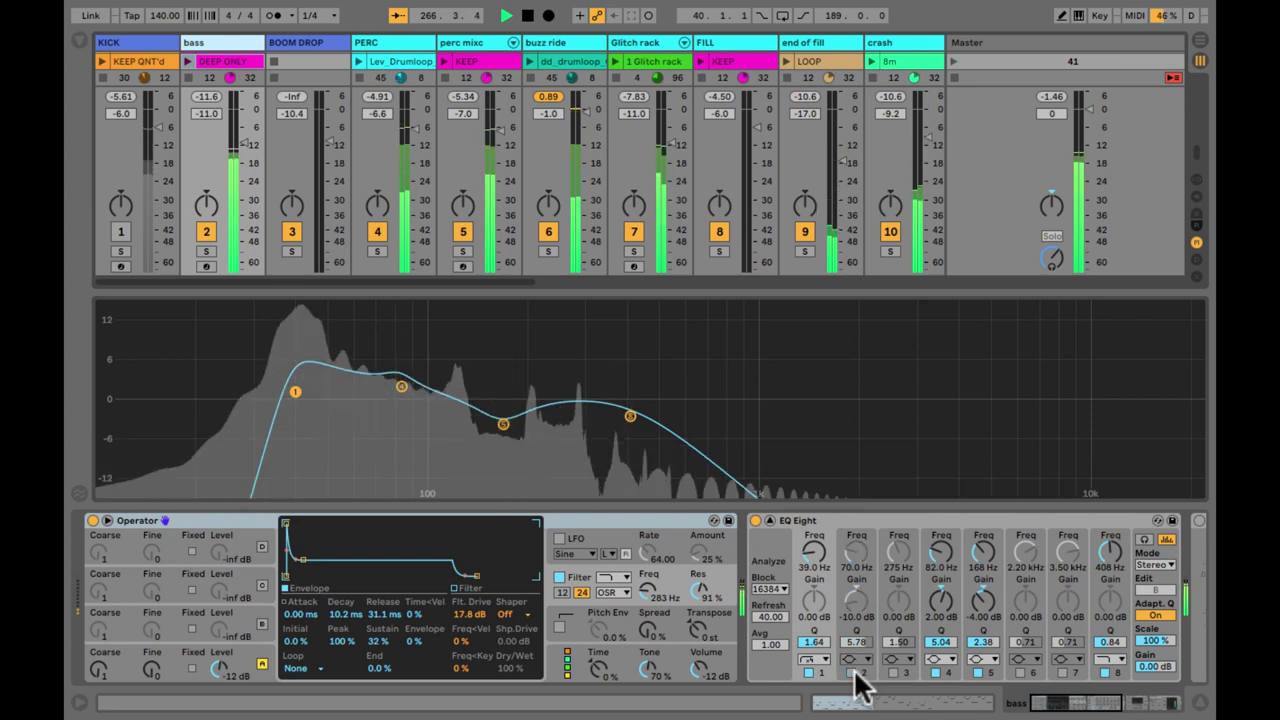
click(853, 673)
click(853, 673)
click(853, 673)
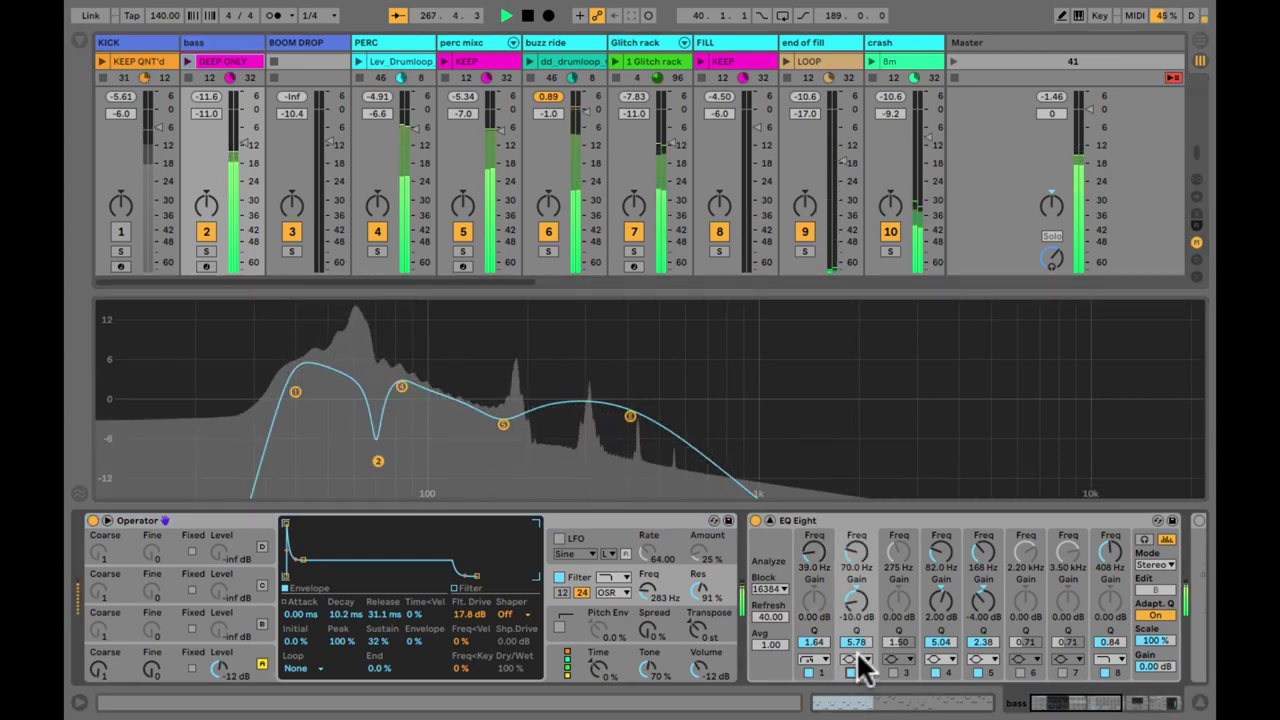
drag(855, 642, 860, 655)
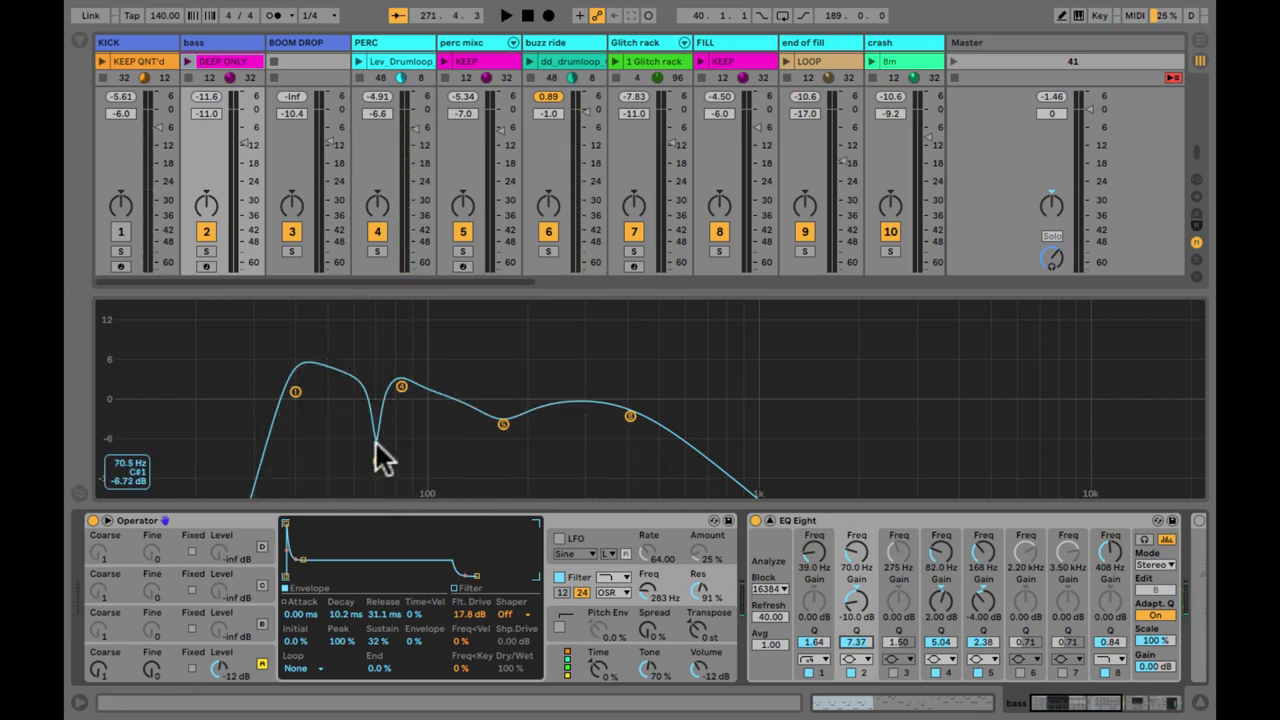
Check the frequencies of bands 2 and 1 in the kick track's EQ Eight, and return to the bass track's devices
click(151, 39)
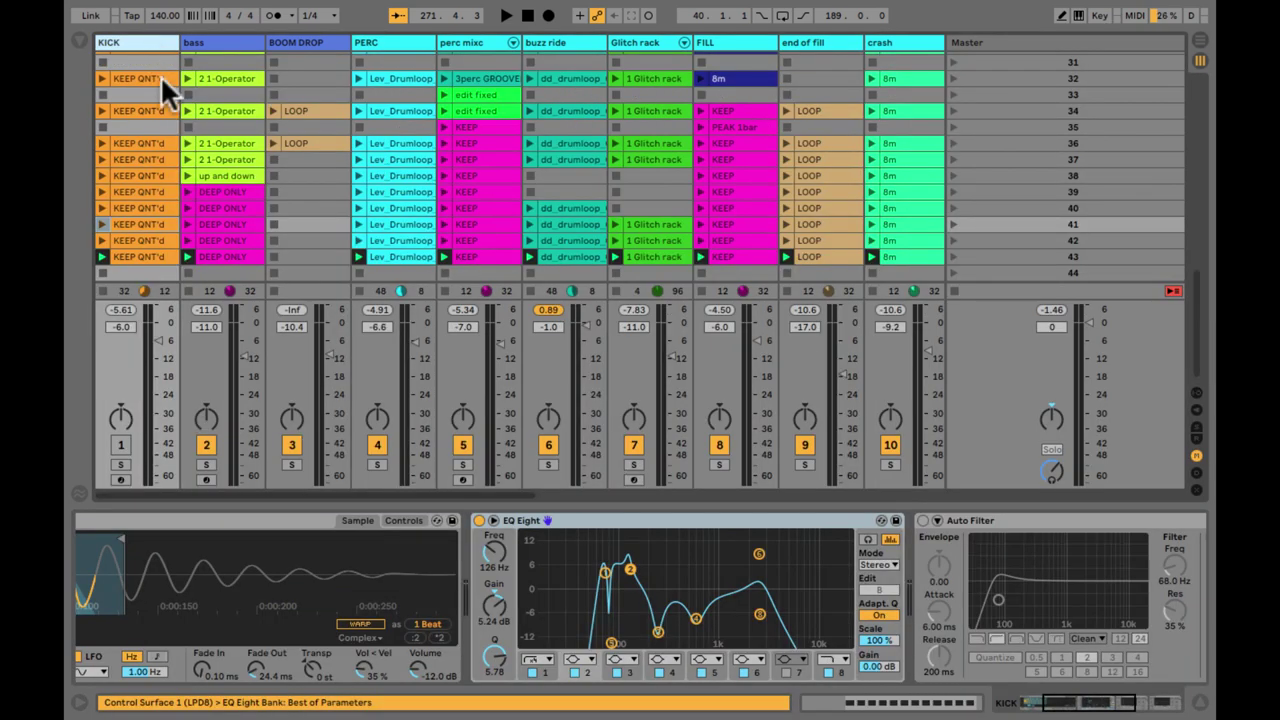
click(591, 677)
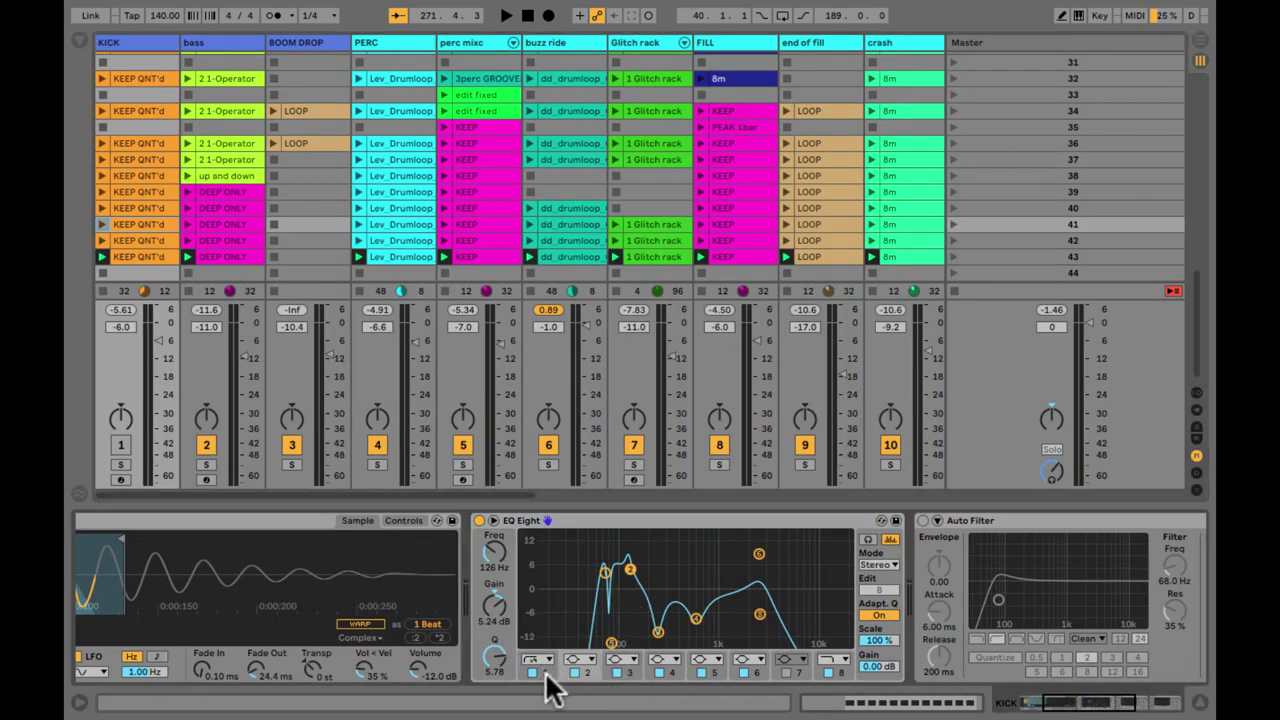
click(548, 671)
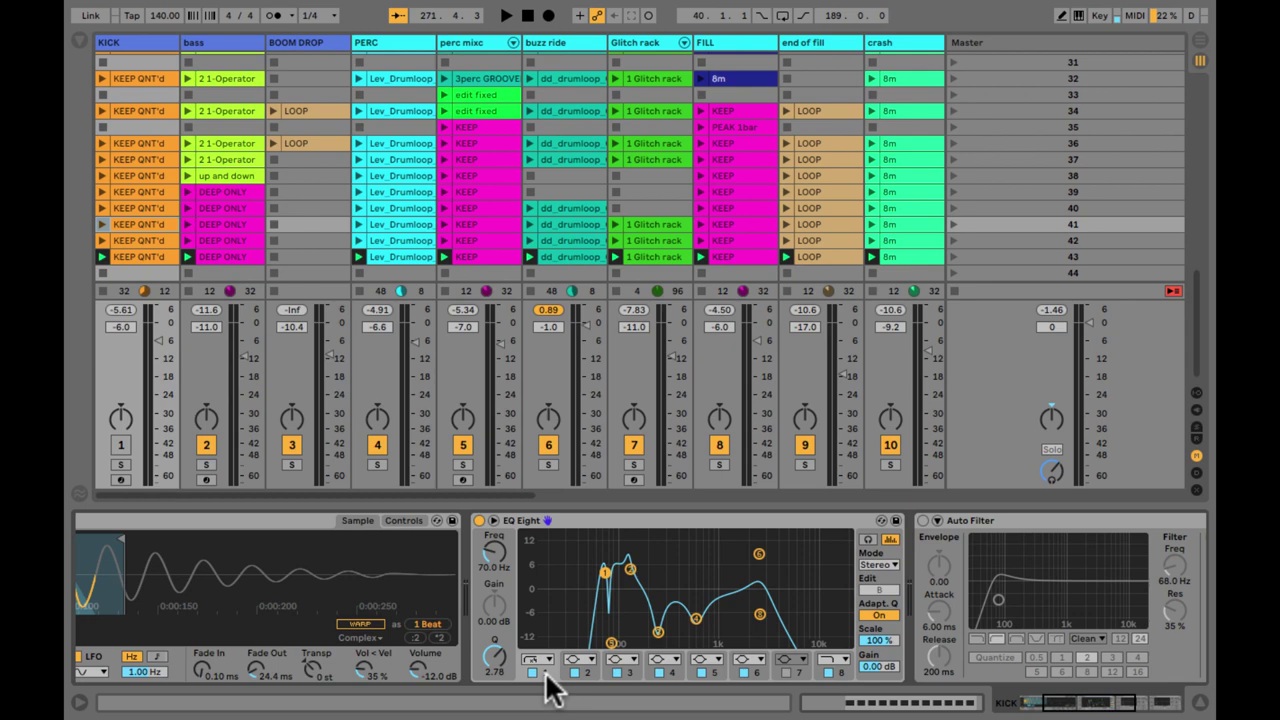
click(211, 41)
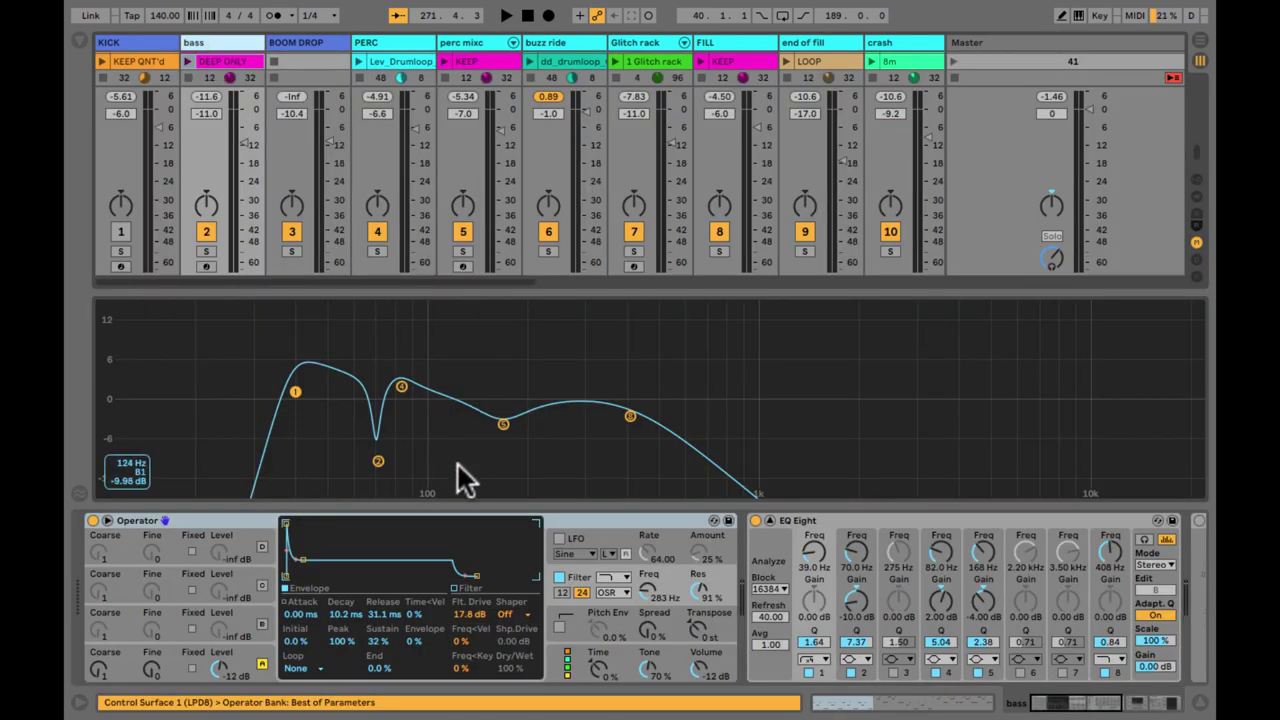
During playback, set the bass Operator's filter resonance to 84 %, and switch the track's Glue Compressor back on with EQ Eight folded
key(space)
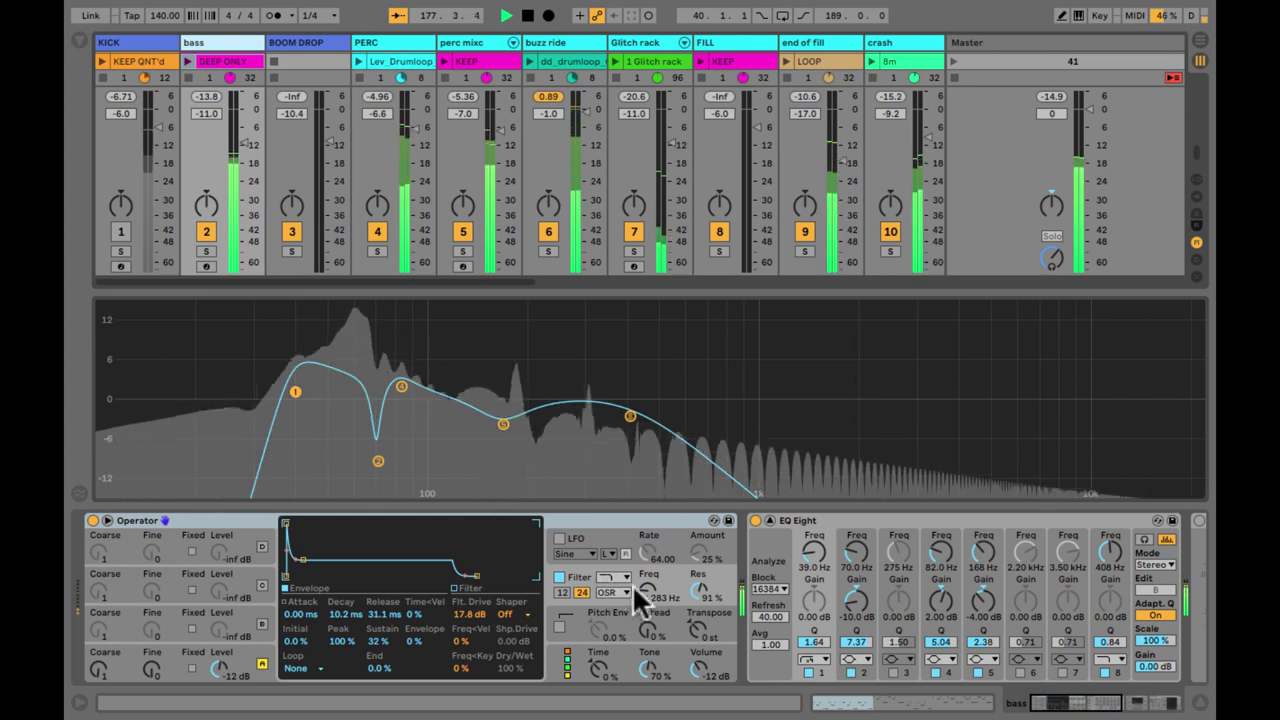
drag(705, 603, 705, 598)
double_click(846, 522)
scroll(737, 600, down, 5)
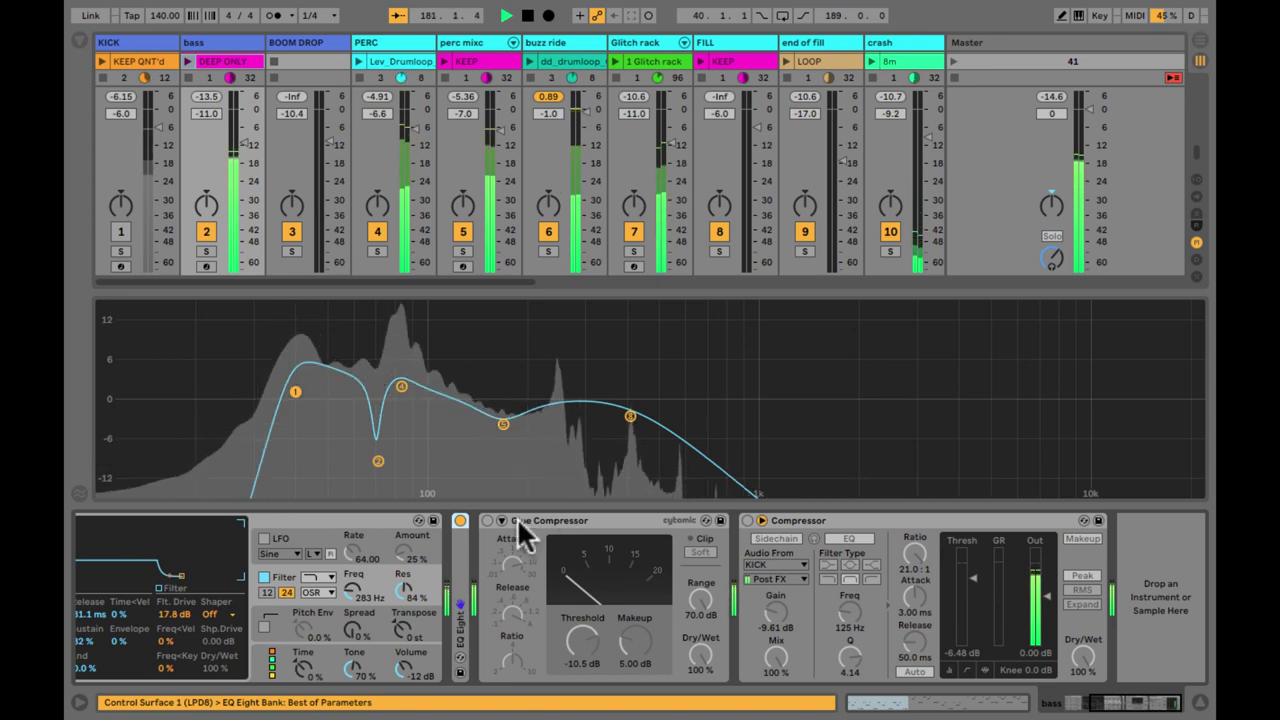
click(523, 532)
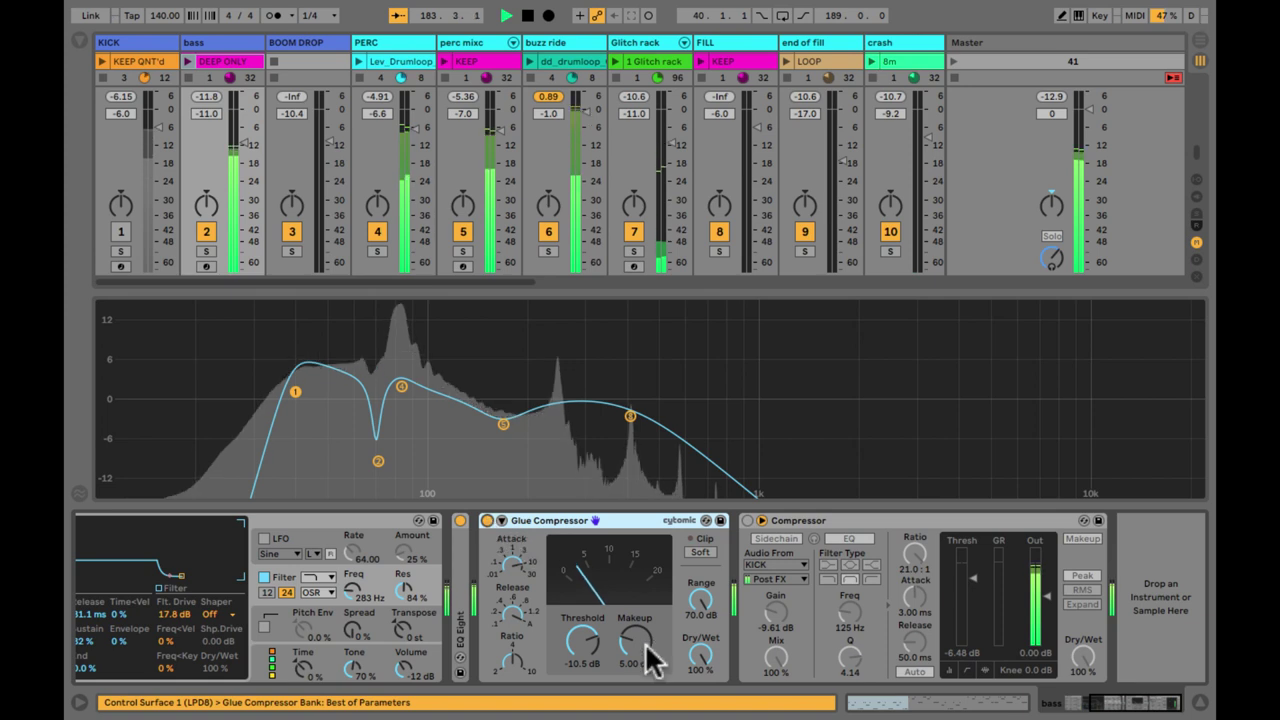
Switch on the bass track's Compressor sidechained from the kick and set its threshold to -15.3 dB
click(747, 521)
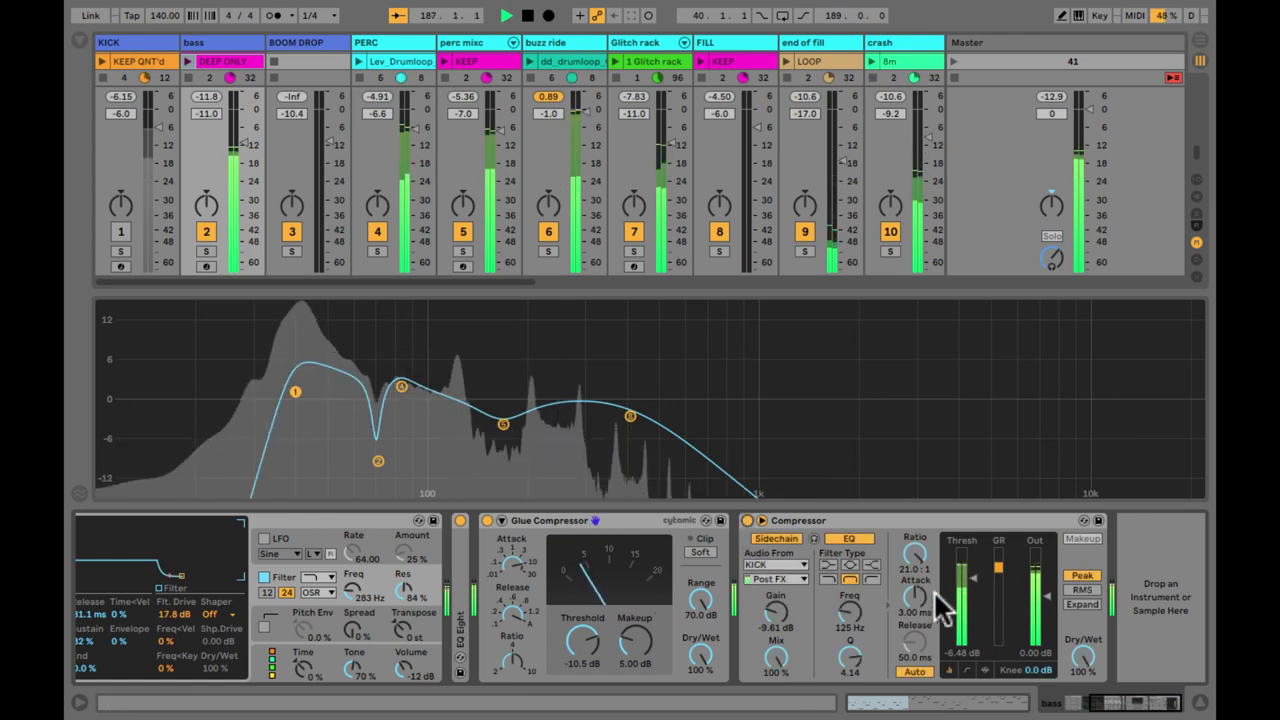
click(765, 564)
click(766, 562)
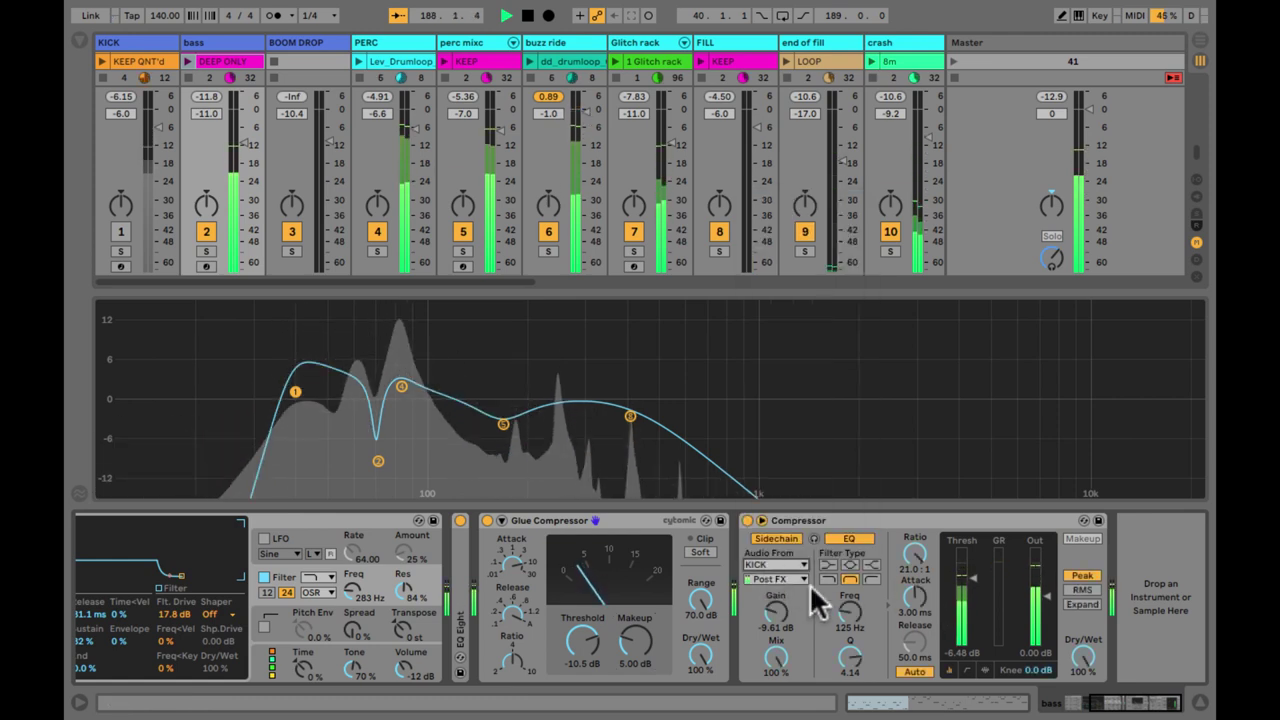
drag(971, 574, 971, 651)
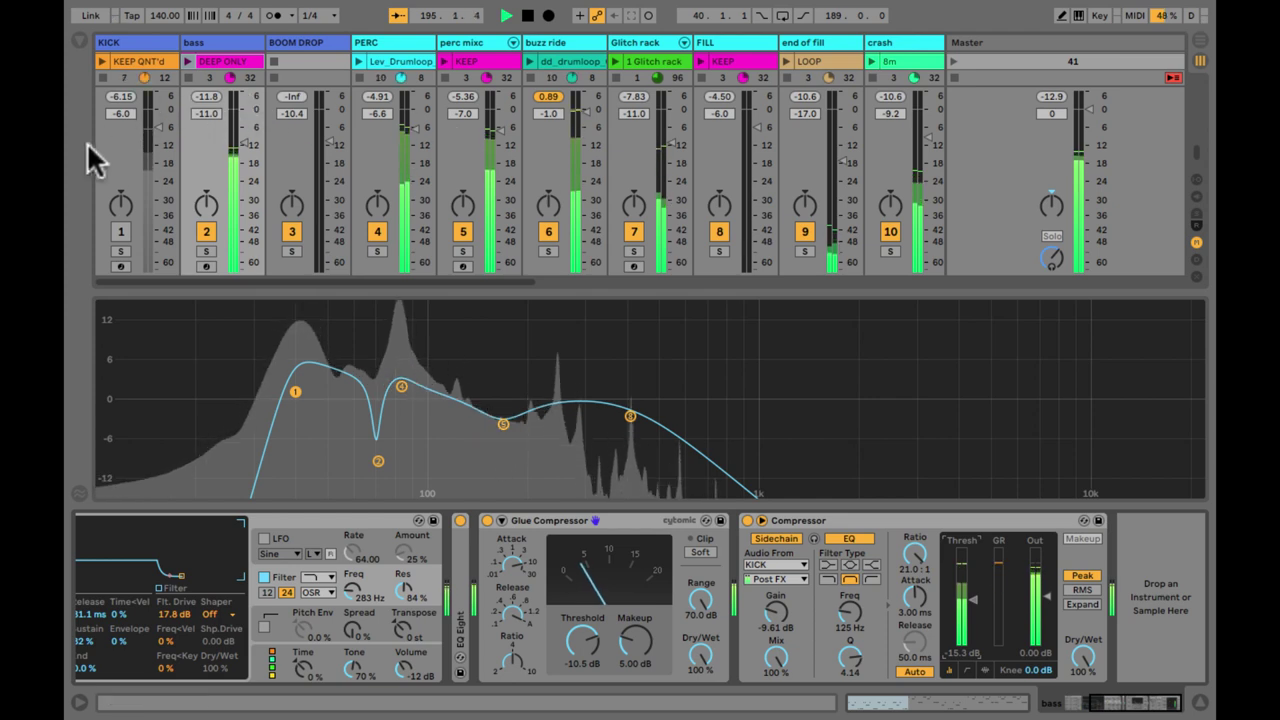
Unmute the kick track to hear it with the rest of the mix, and stop all clips
click(127, 232)
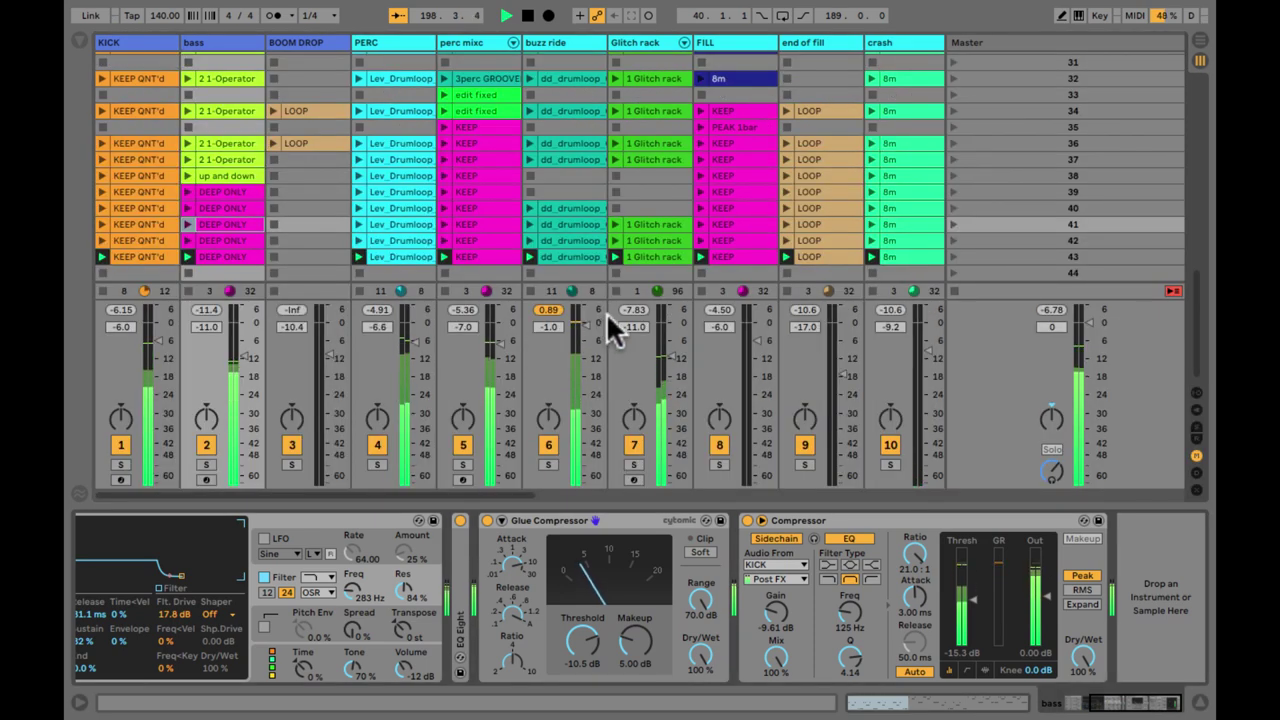
scroll(606, 312, right, 10)
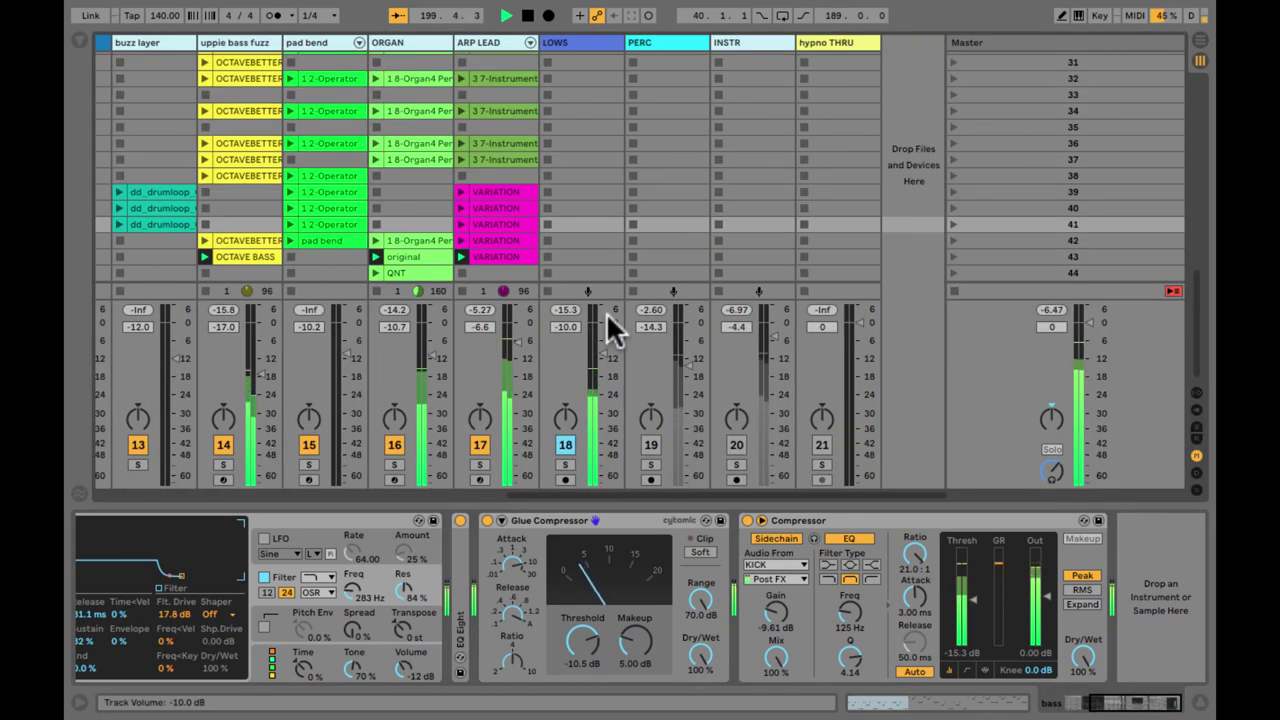
scroll(606, 312, left, 10)
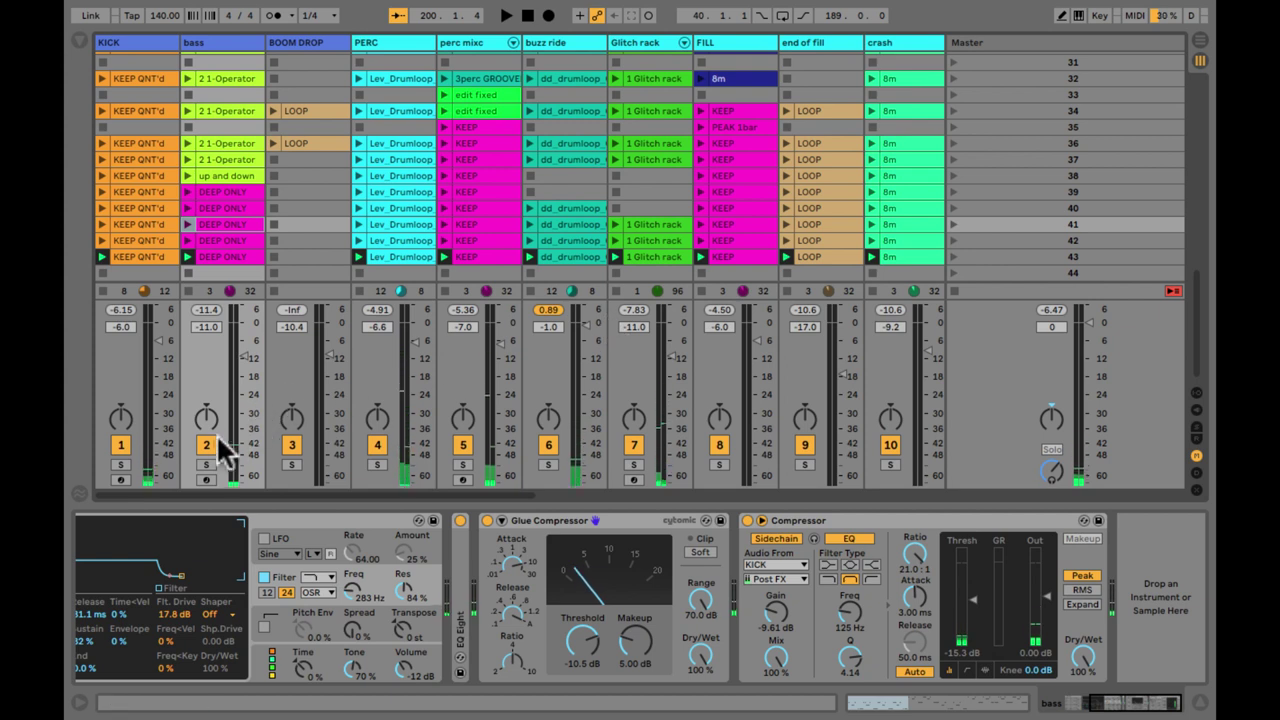
click(951, 290)
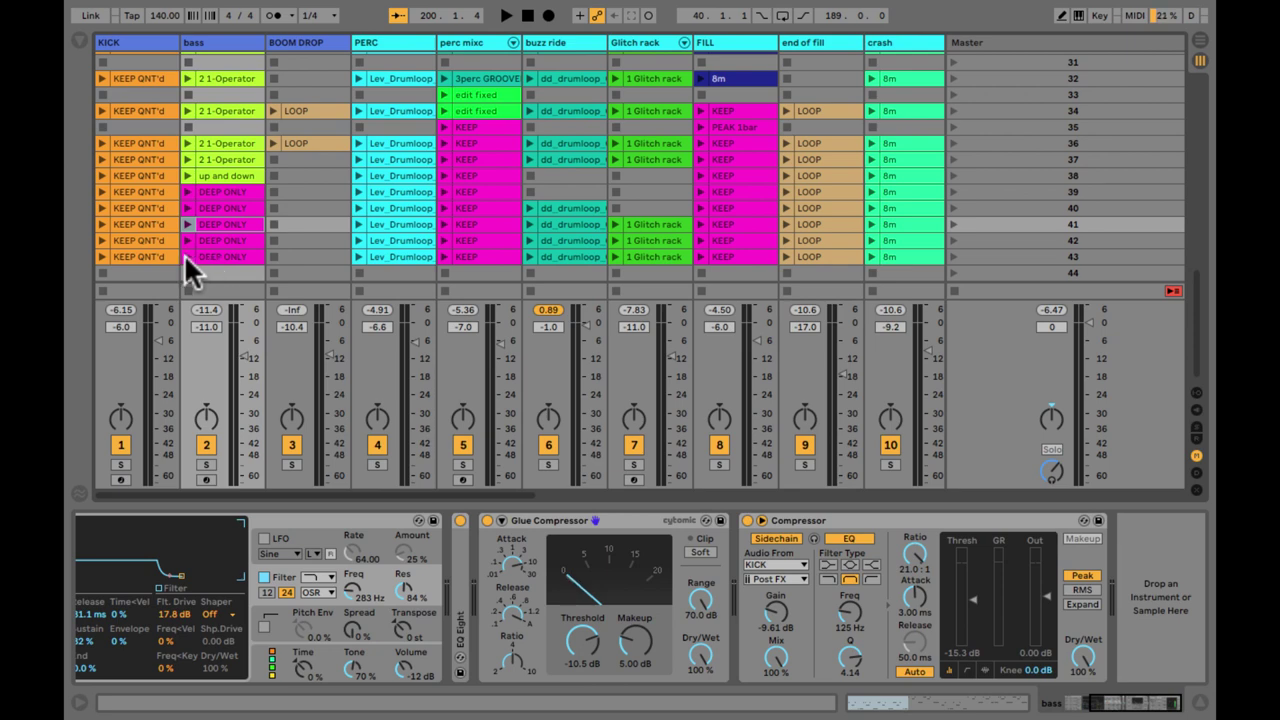
Set the volumes of the LOWS, PERC and INSTR buses to -12 dB
scroll(128, 257, right, 10)
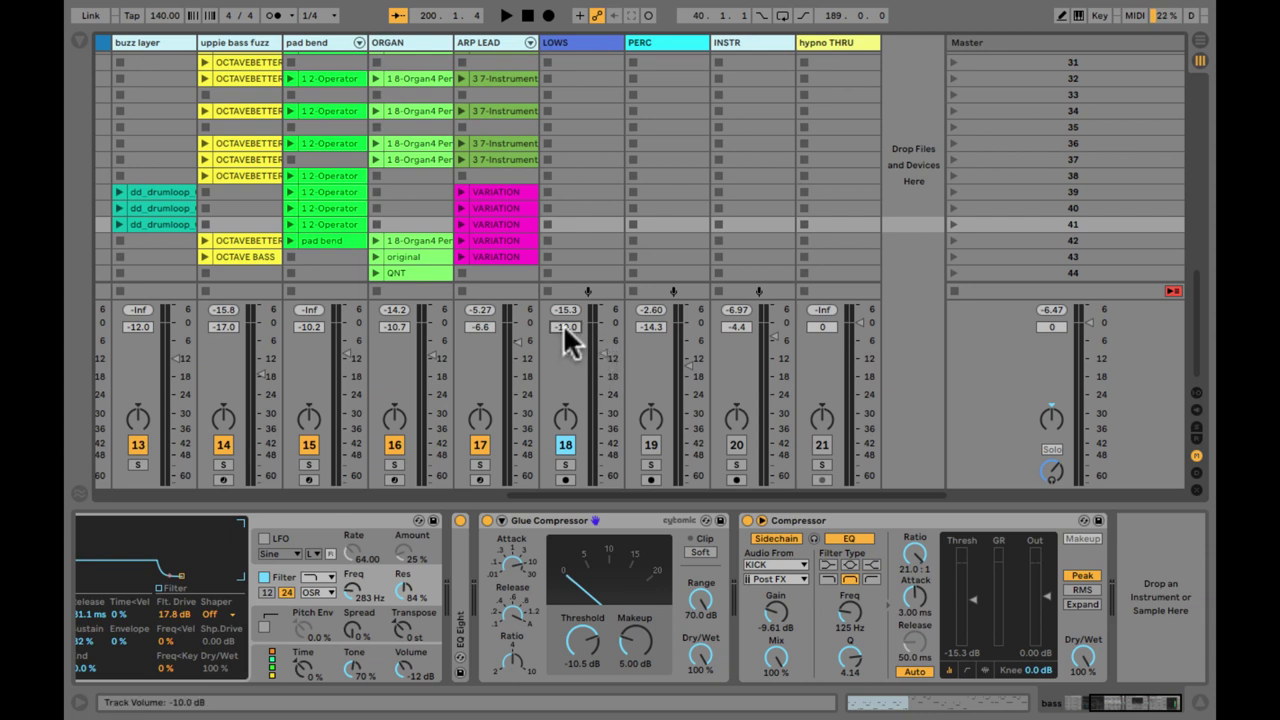
text(-12)
key(Return)
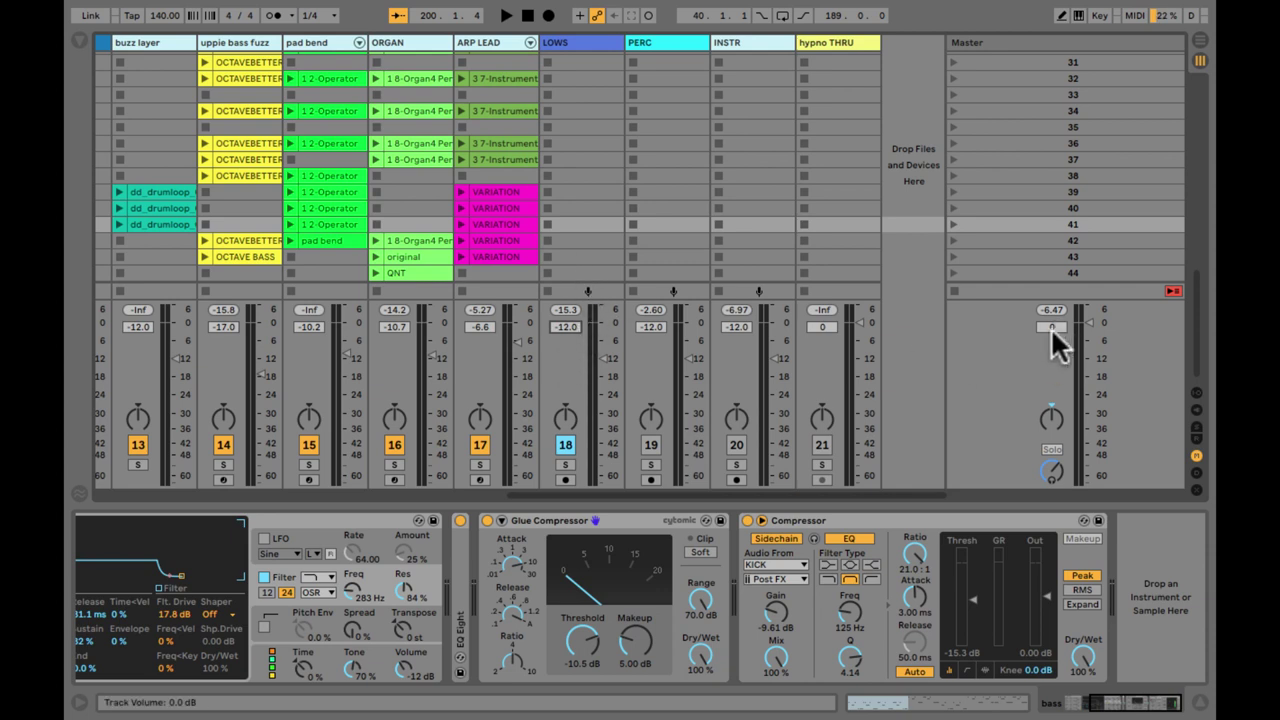
Keep the Master volume at 0 dB and bypass the Audio Effect Rack on the Master track
drag(1088, 322, 1082, 322)
key(Delete)
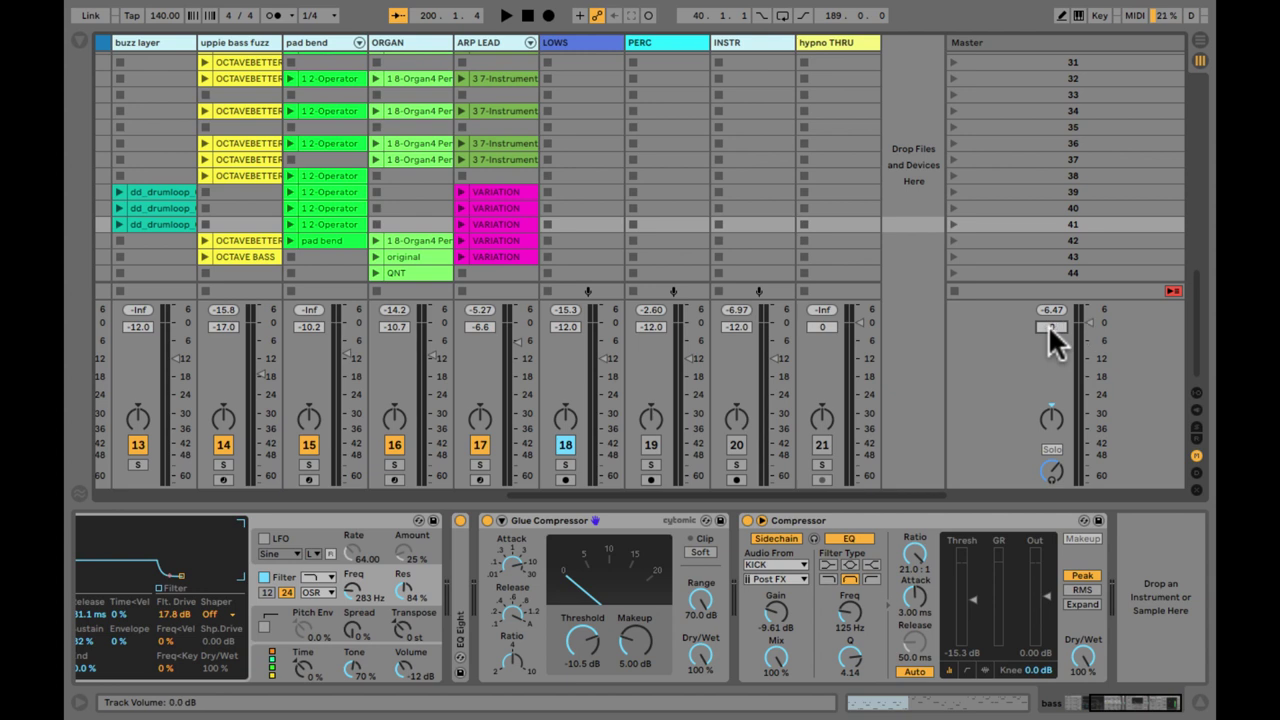
click(1048, 324)
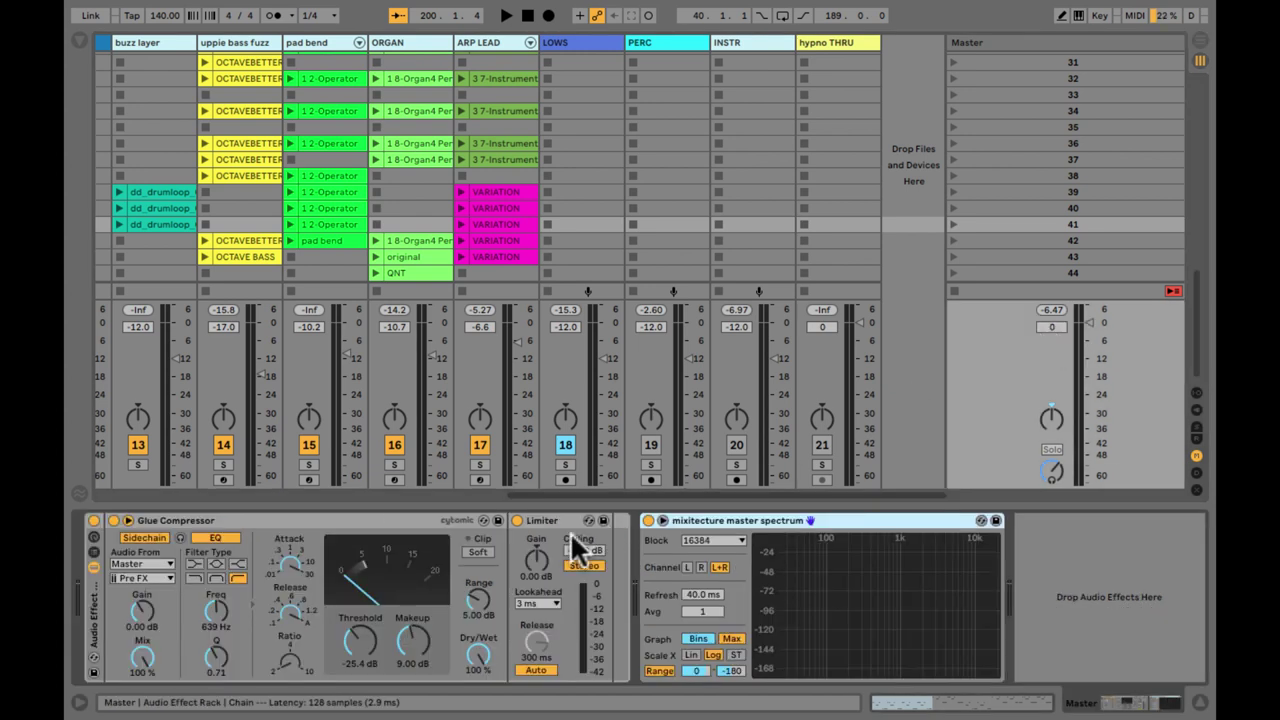
click(92, 520)
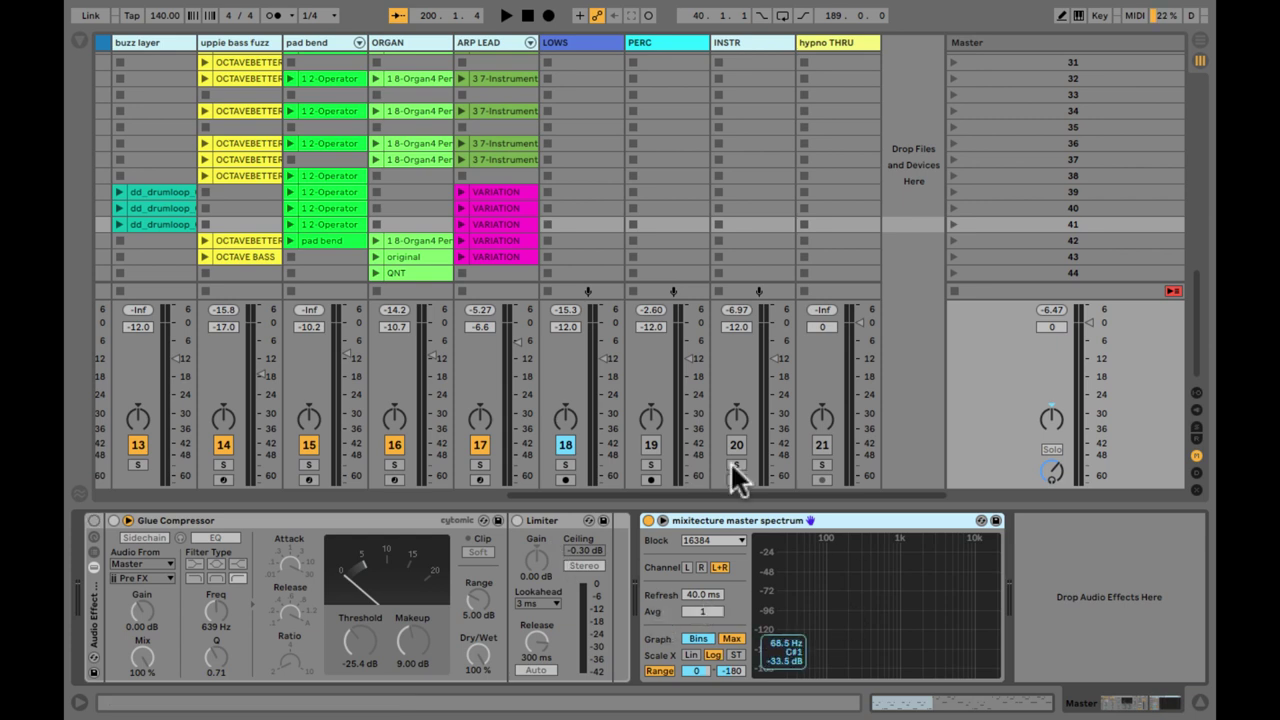
Check the effects chain and the volume setting of the LOWS bus
click(580, 242)
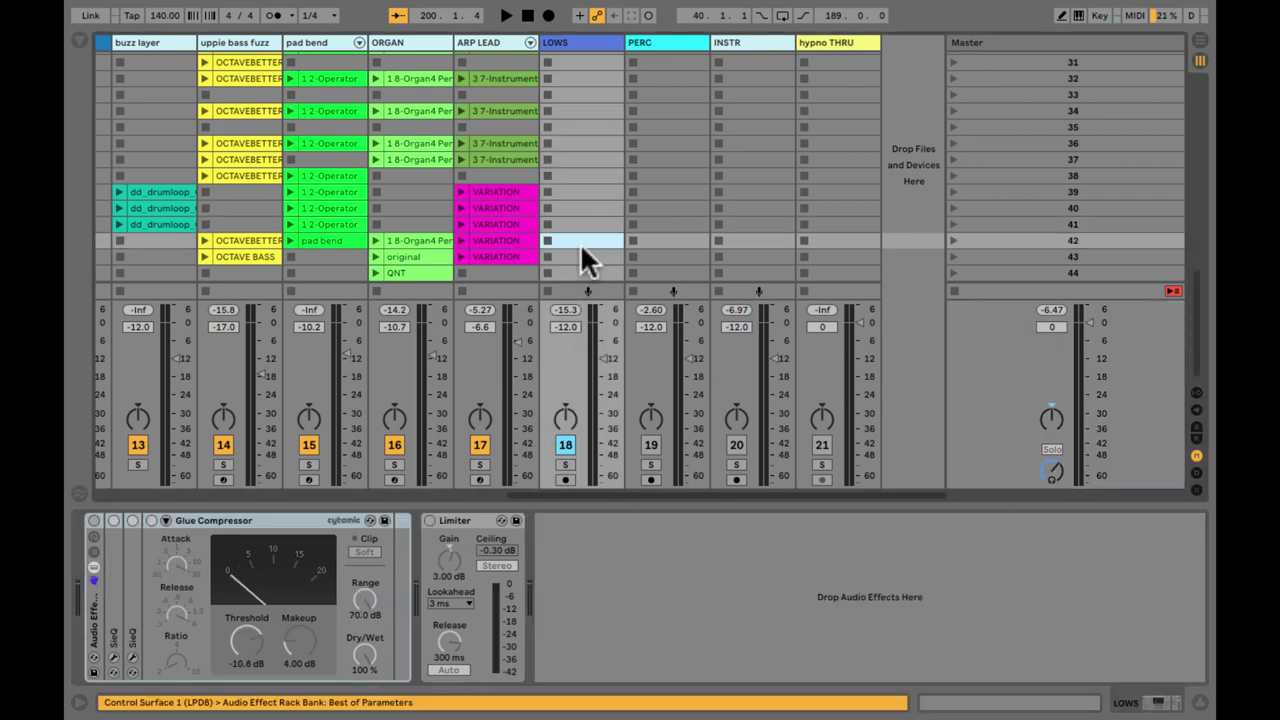
click(560, 325)
click(597, 357)
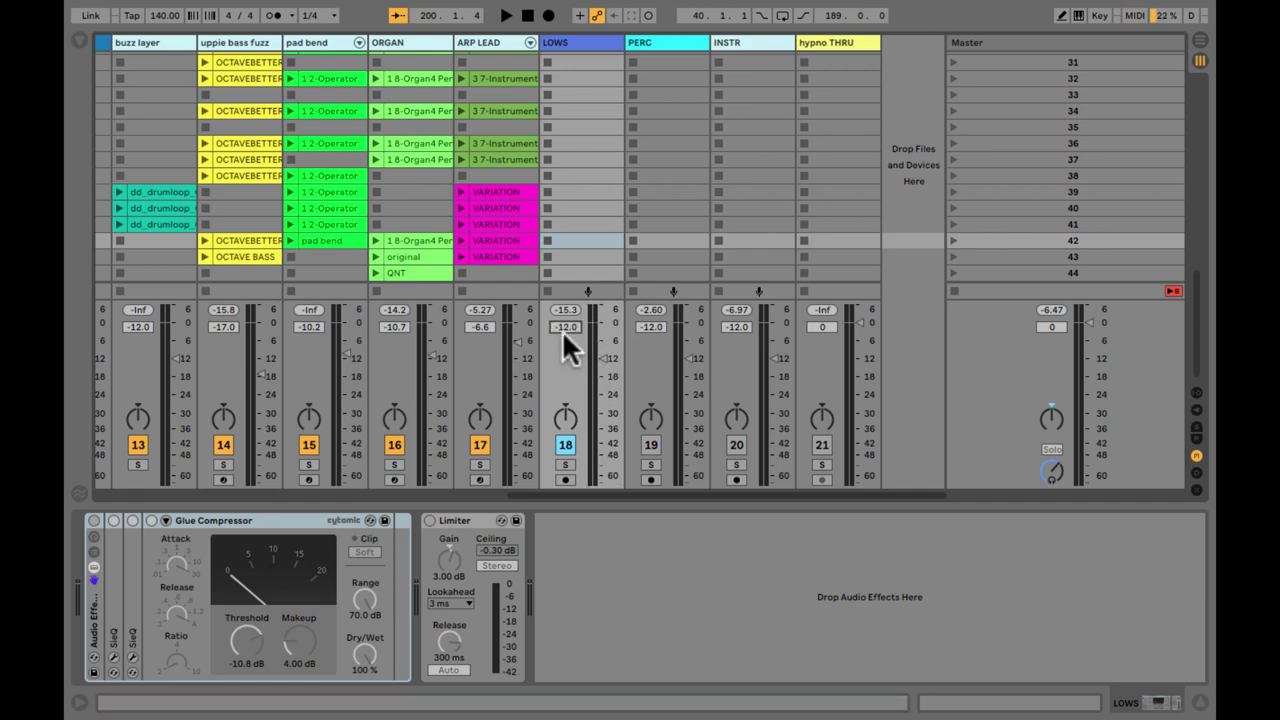
Mute the bass track and play the kick clip of scene 43 alone, checking its level on the LOWS and Master meters
scroll(562, 330, left, 10)
key(space)
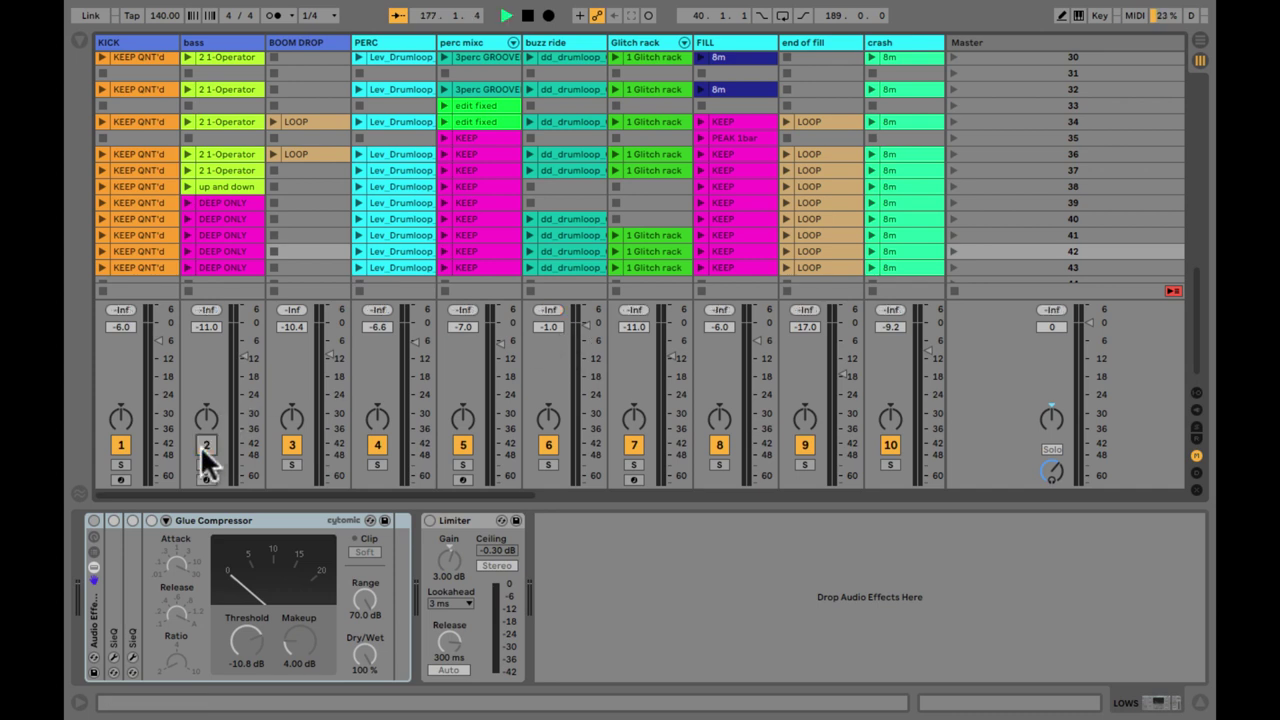
click(206, 445)
scroll(148, 165, down, 1)
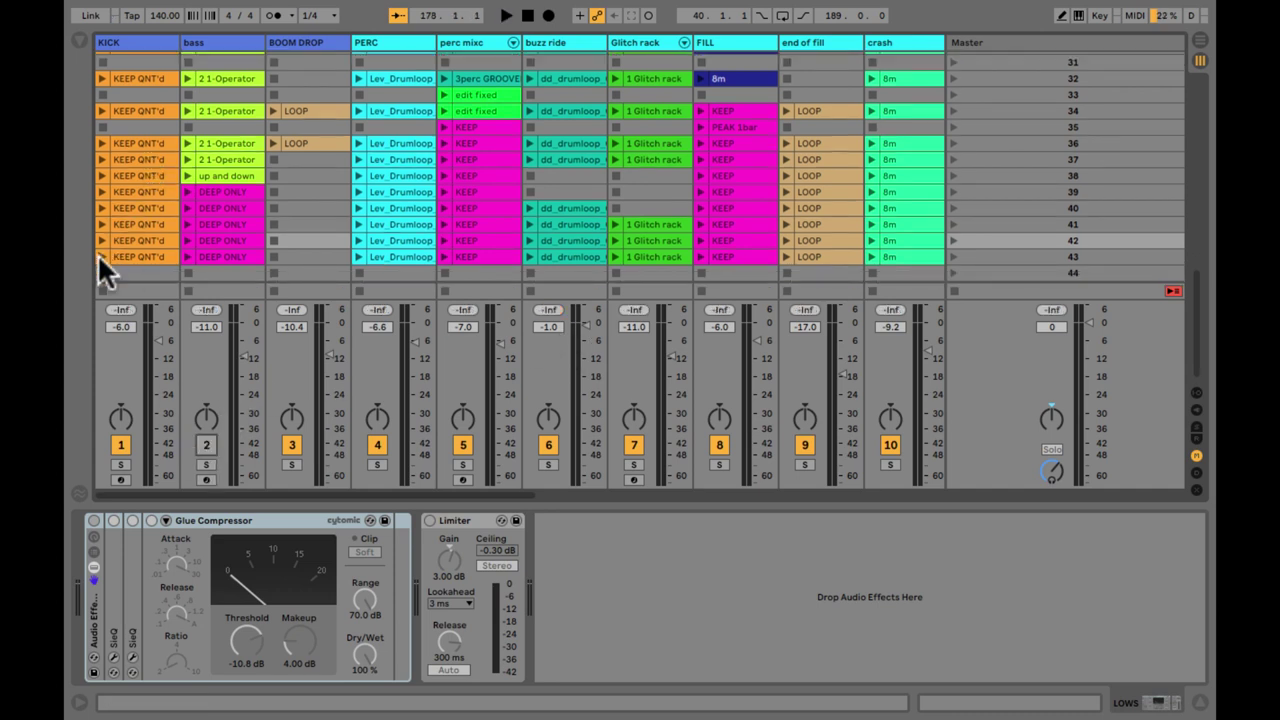
click(100, 257)
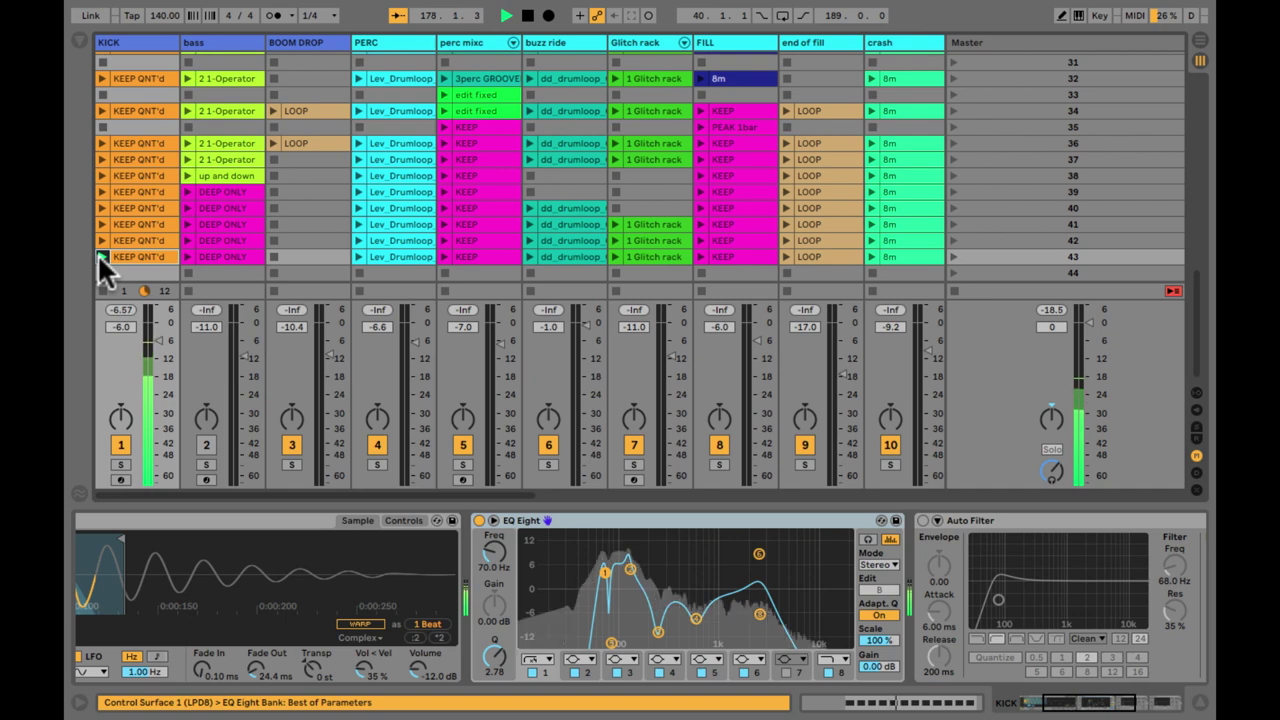
scroll(494, 326, right, 10)
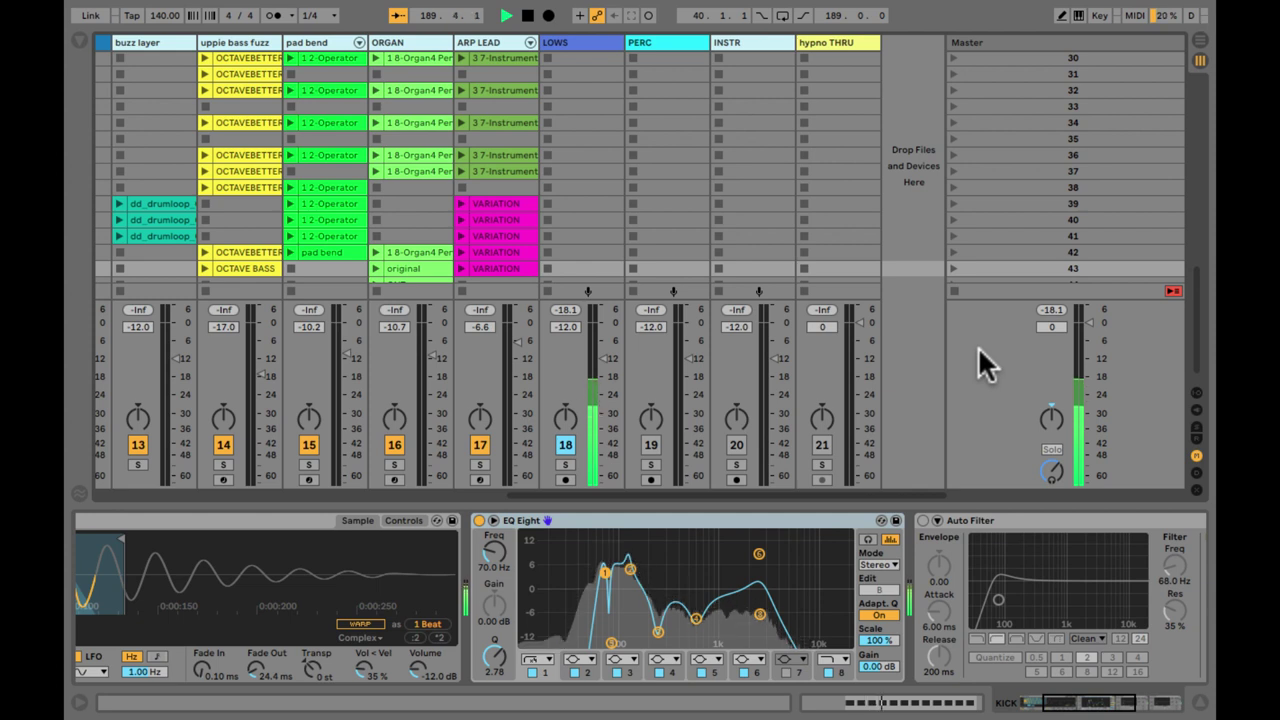
key(space)
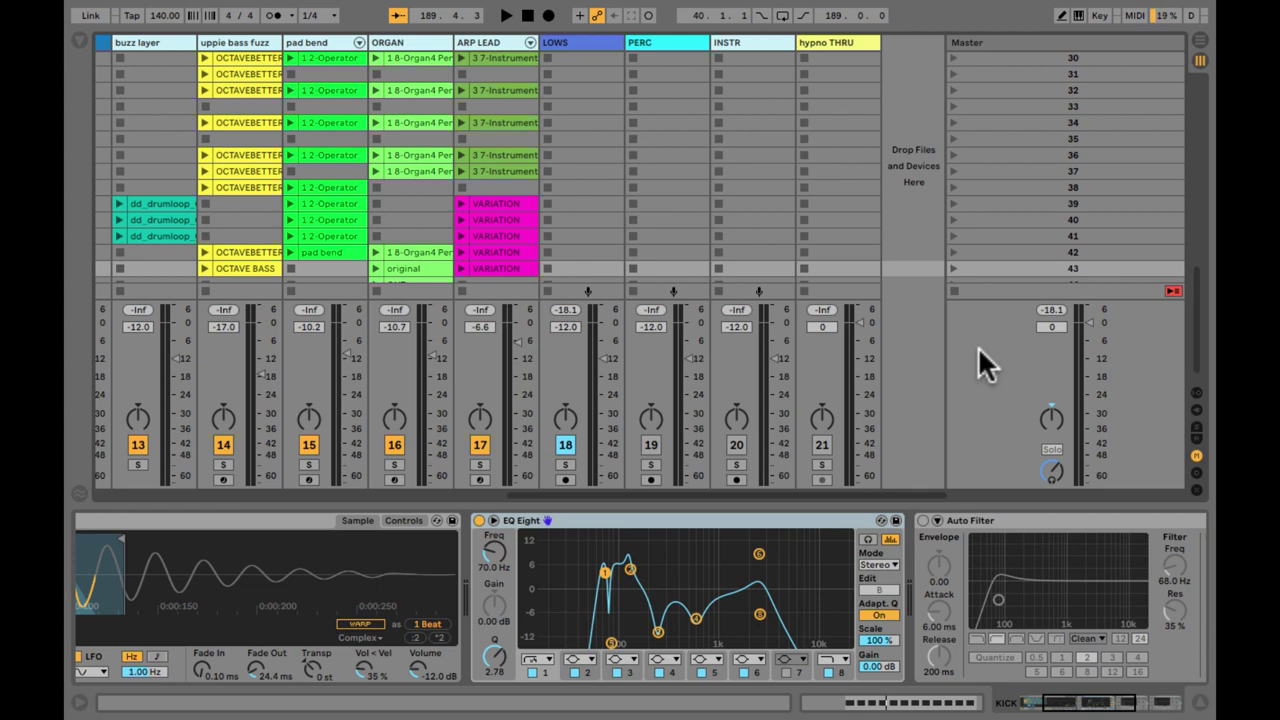
Examine the Auto Filter and Glue Compressor settings on the INSTR bus, including the compressor's threshold
click(745, 169)
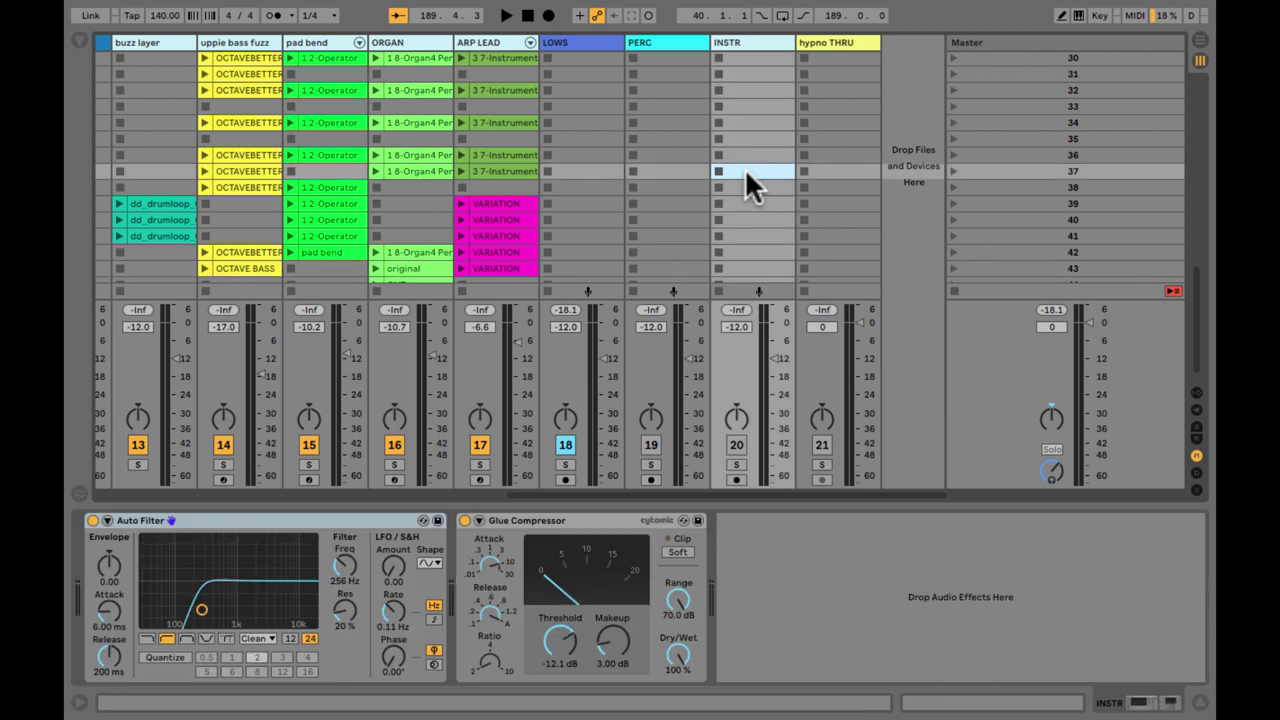
click(742, 41)
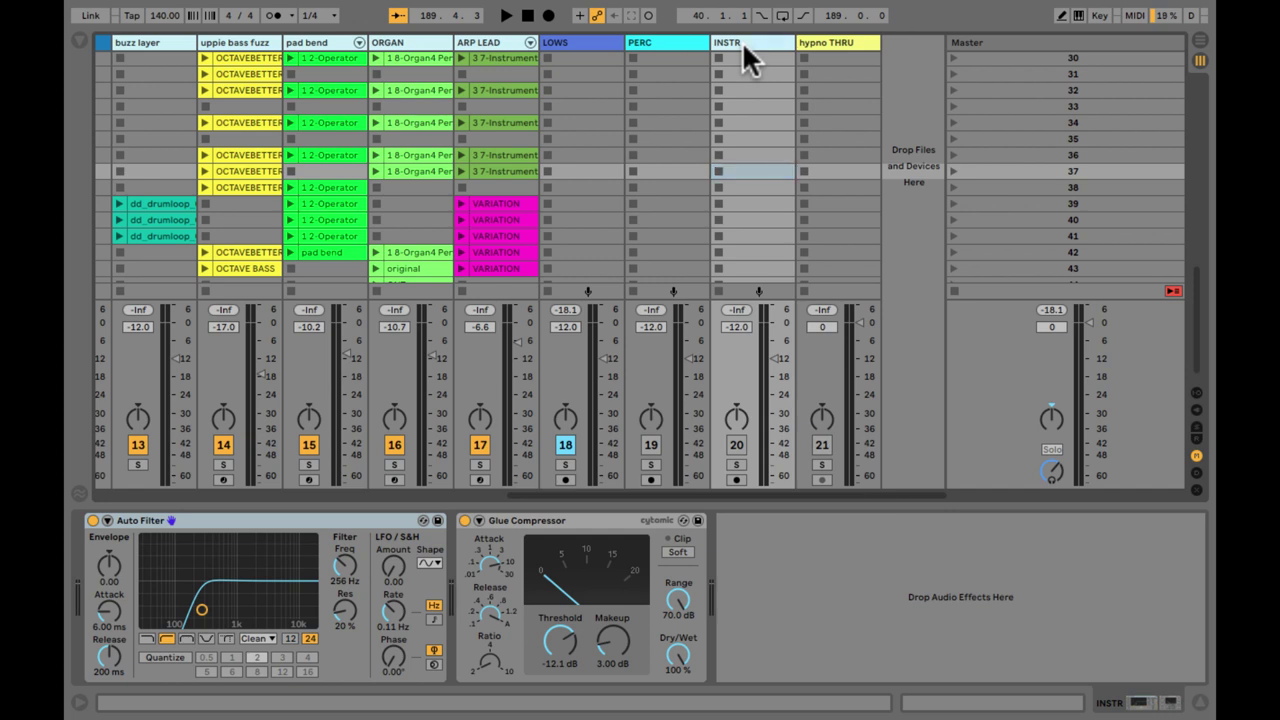
click(743, 138)
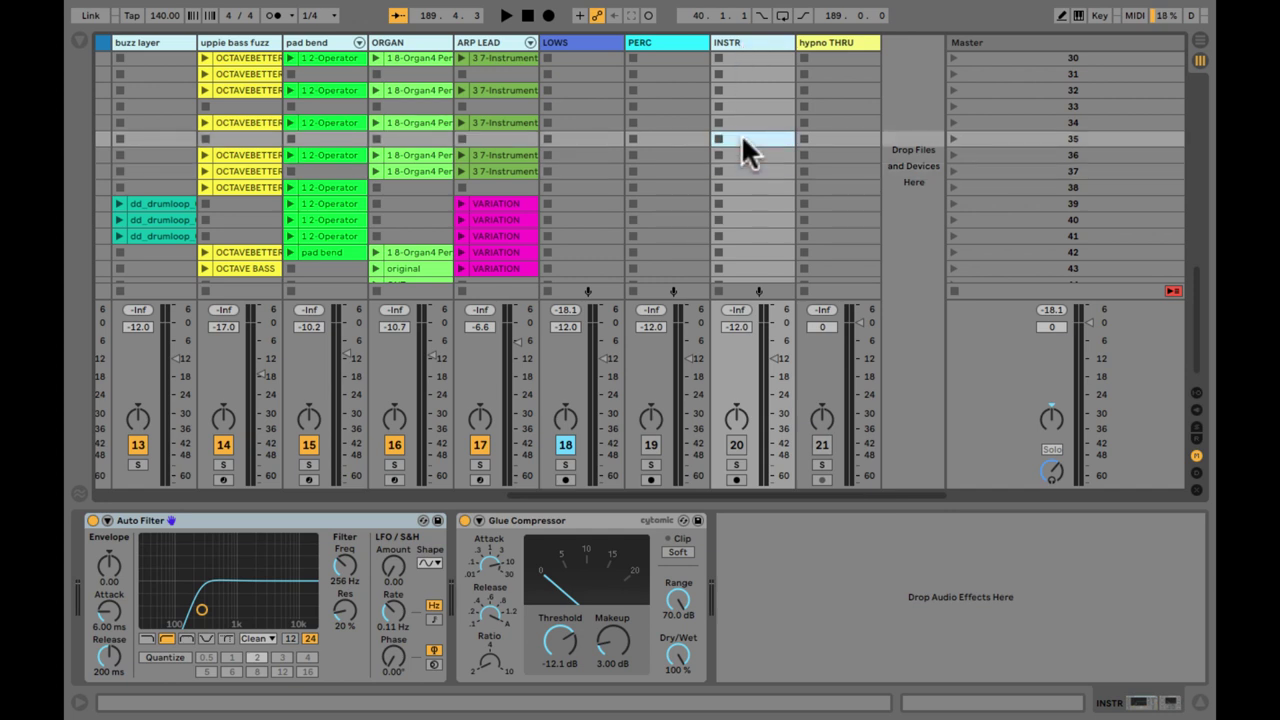
click(596, 521)
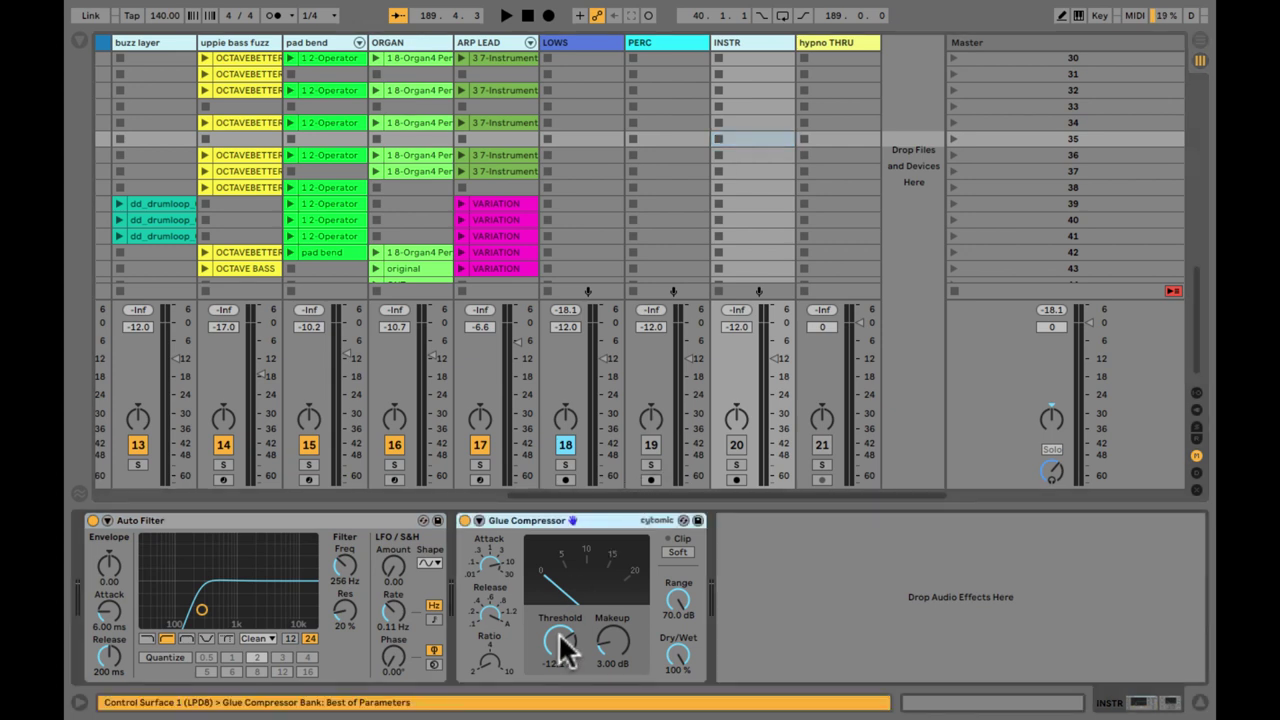
drag(560, 645, 560, 645)
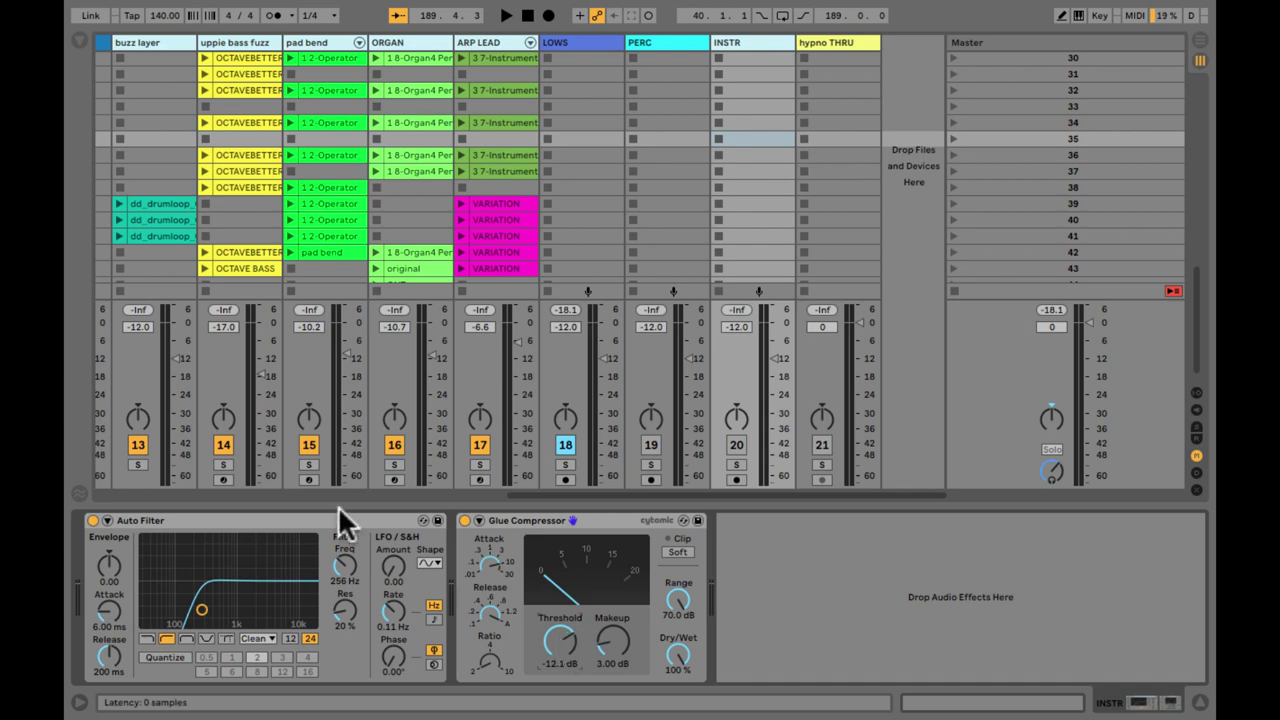
scroll(578, 243, left, 10)
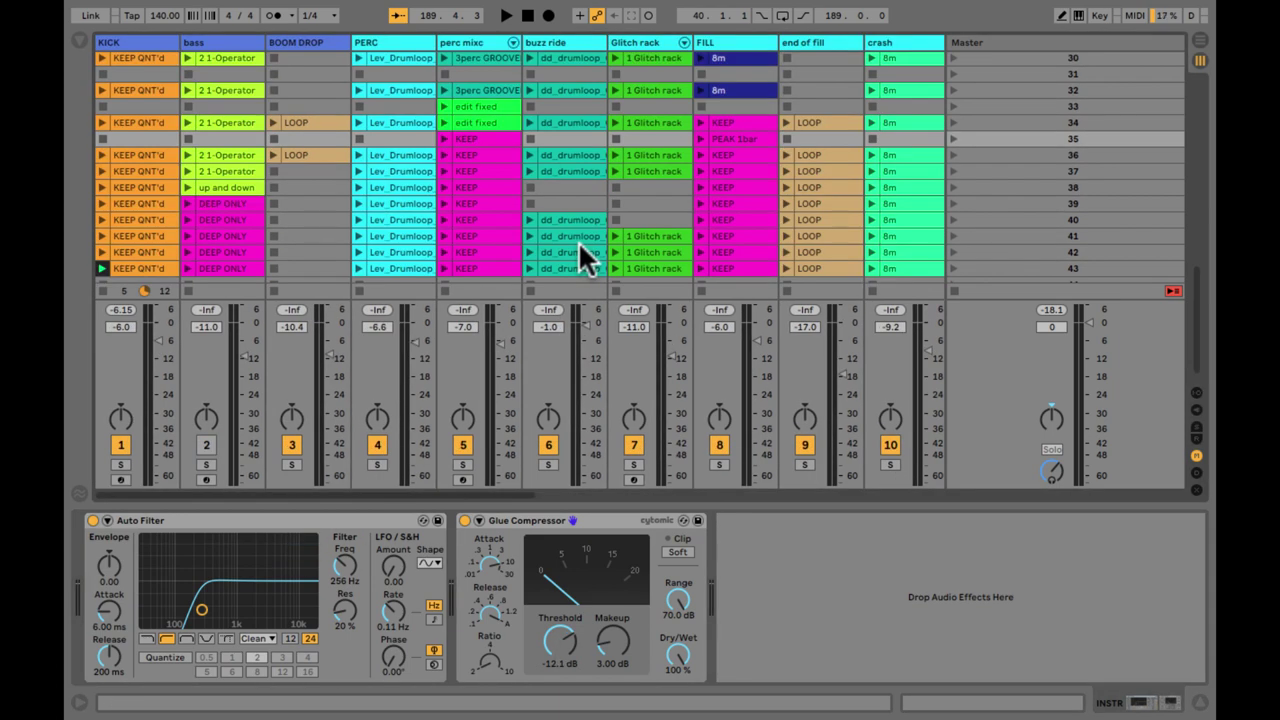
Play the kick, reset the Master peak reading and set the LOWS bus volume to -10 dB
key(space)
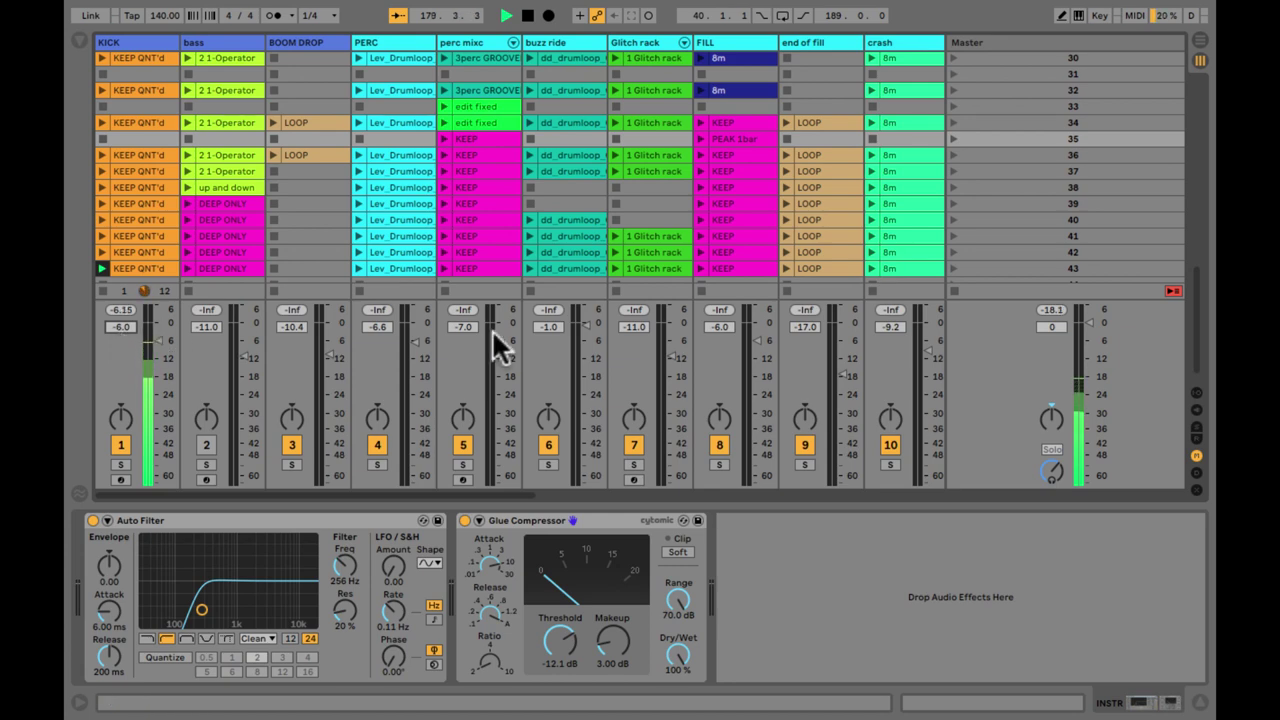
scroll(492, 329, right, 10)
click(1045, 309)
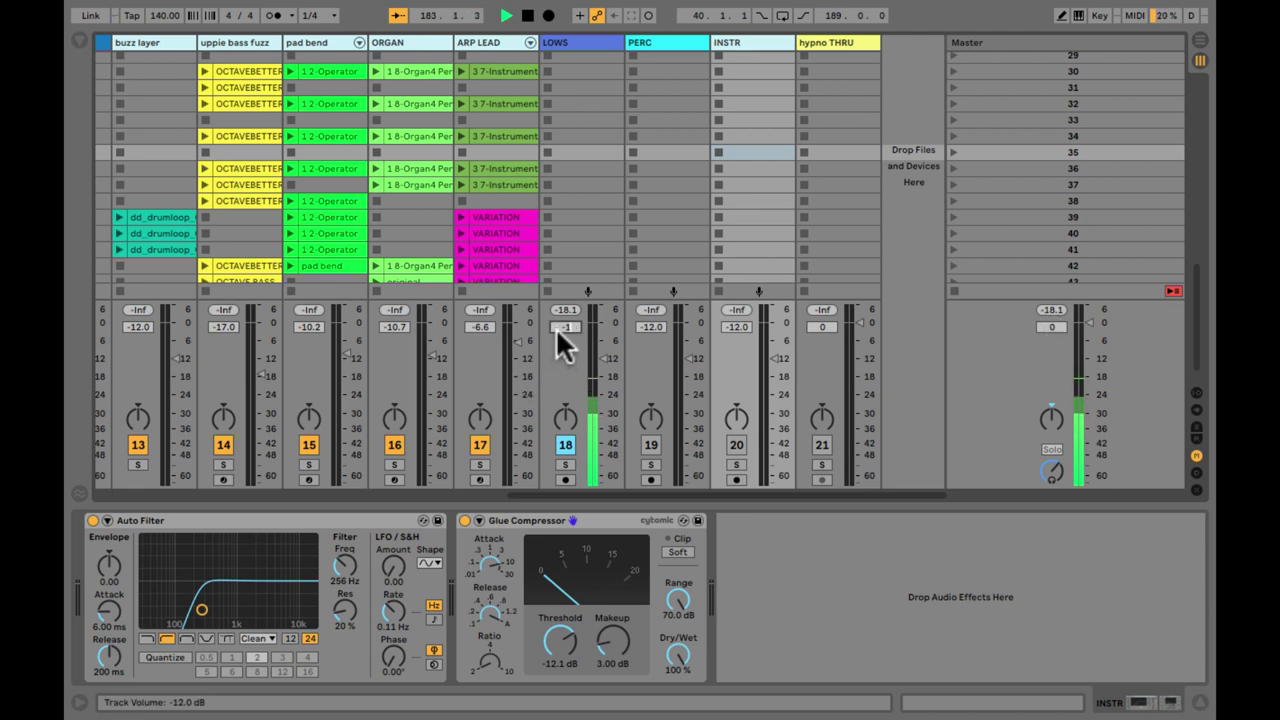
scroll(556, 327, up, 2)
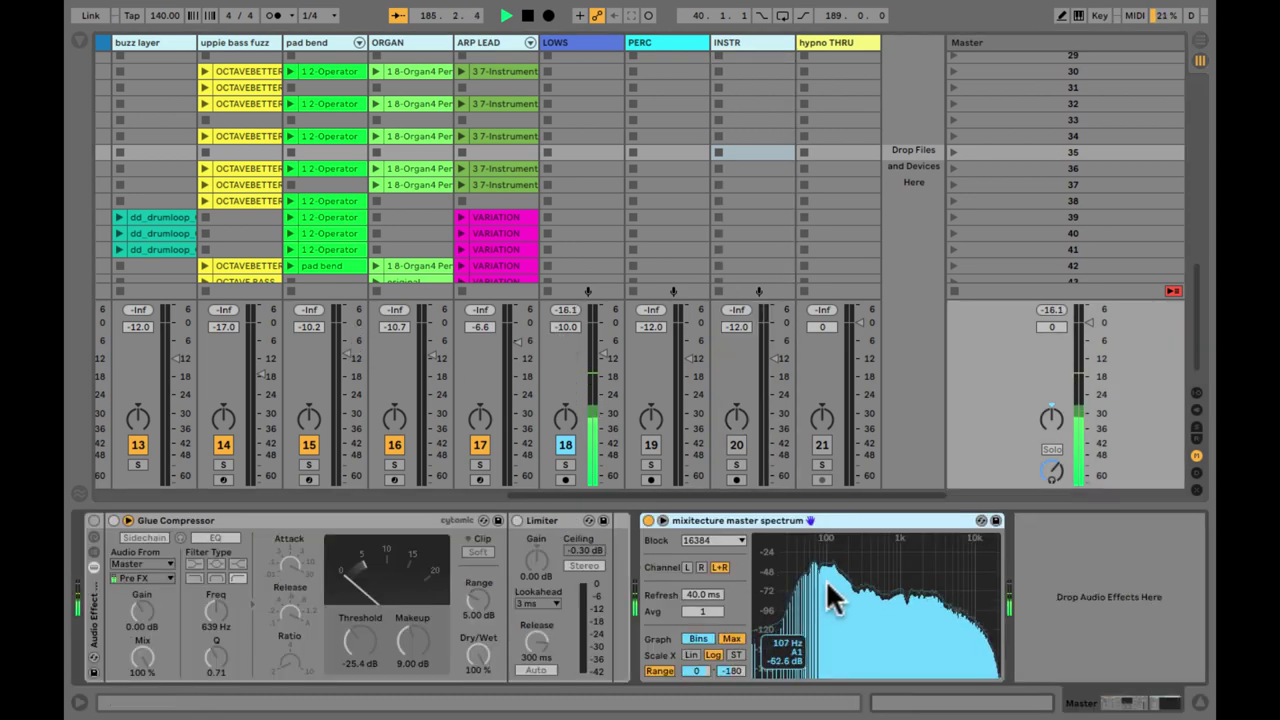
Unmute the bass track, play its scene 43 clip with the kick and bring its volume up from silence to -14 dB
scroll(414, 366, left, 8)
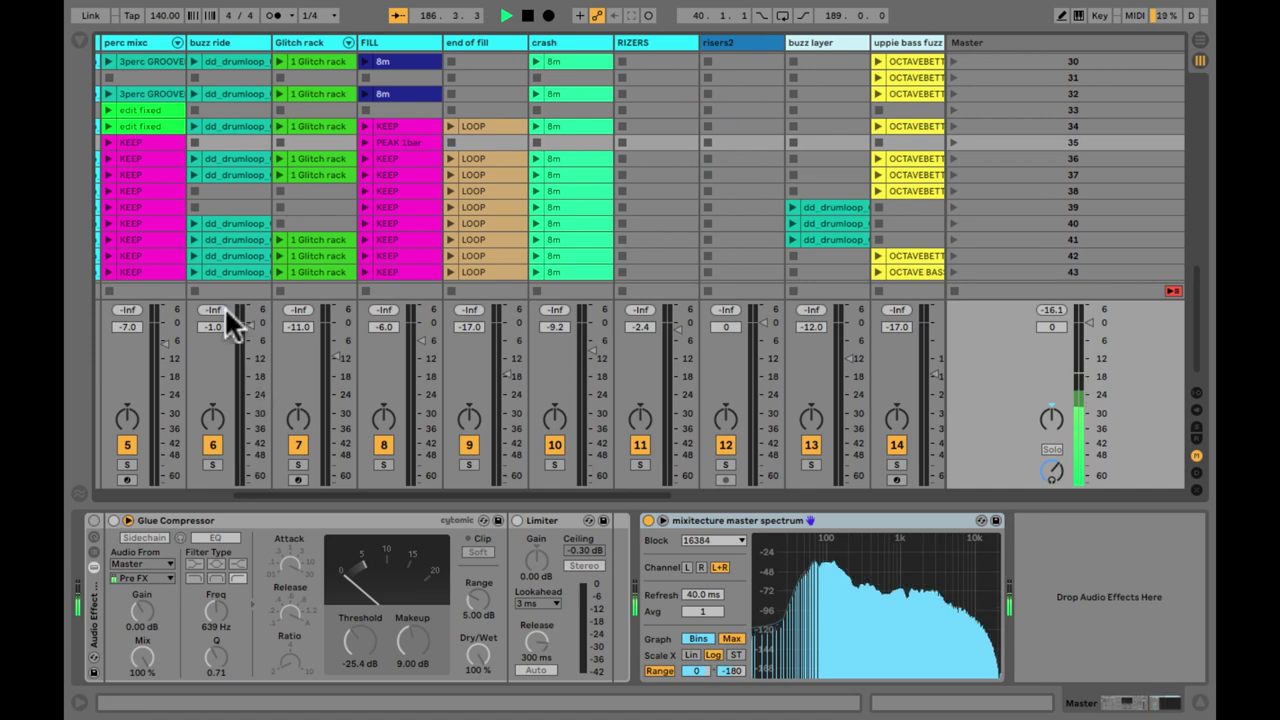
scroll(220, 234, left, 2)
scroll(220, 234, down, 1)
scroll(260, 397, left, 4)
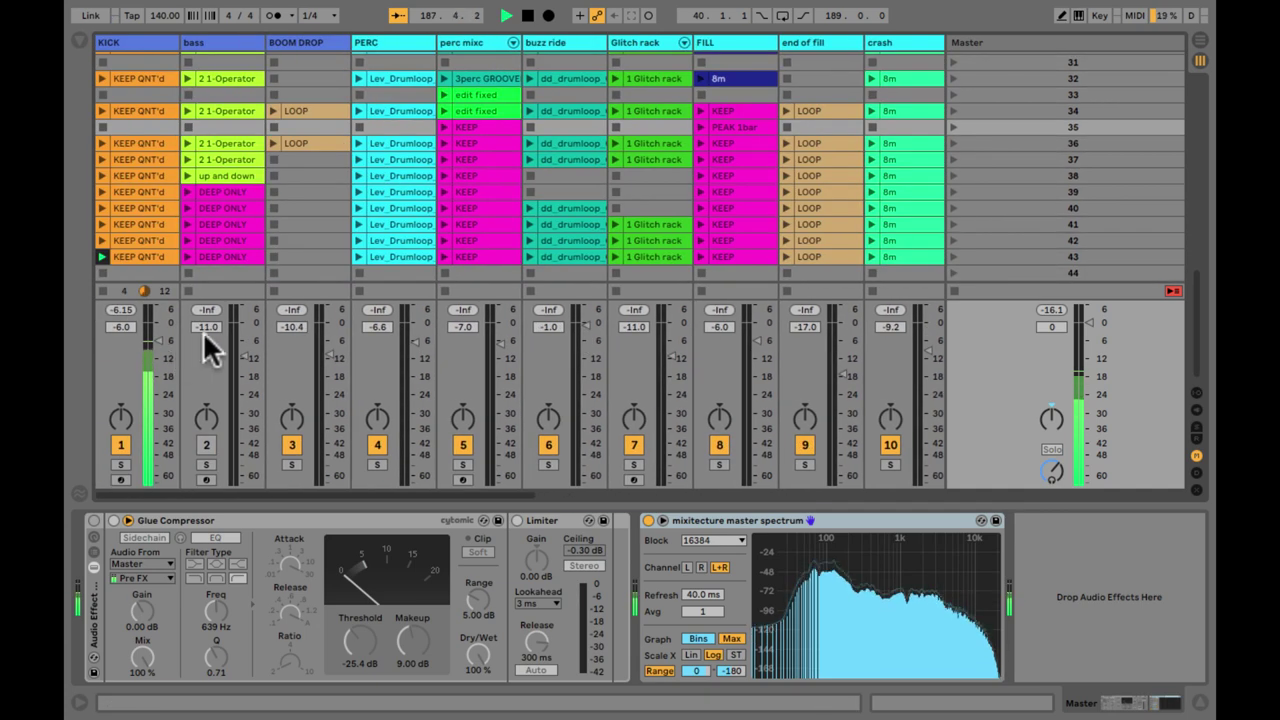
click(237, 352)
click(205, 445)
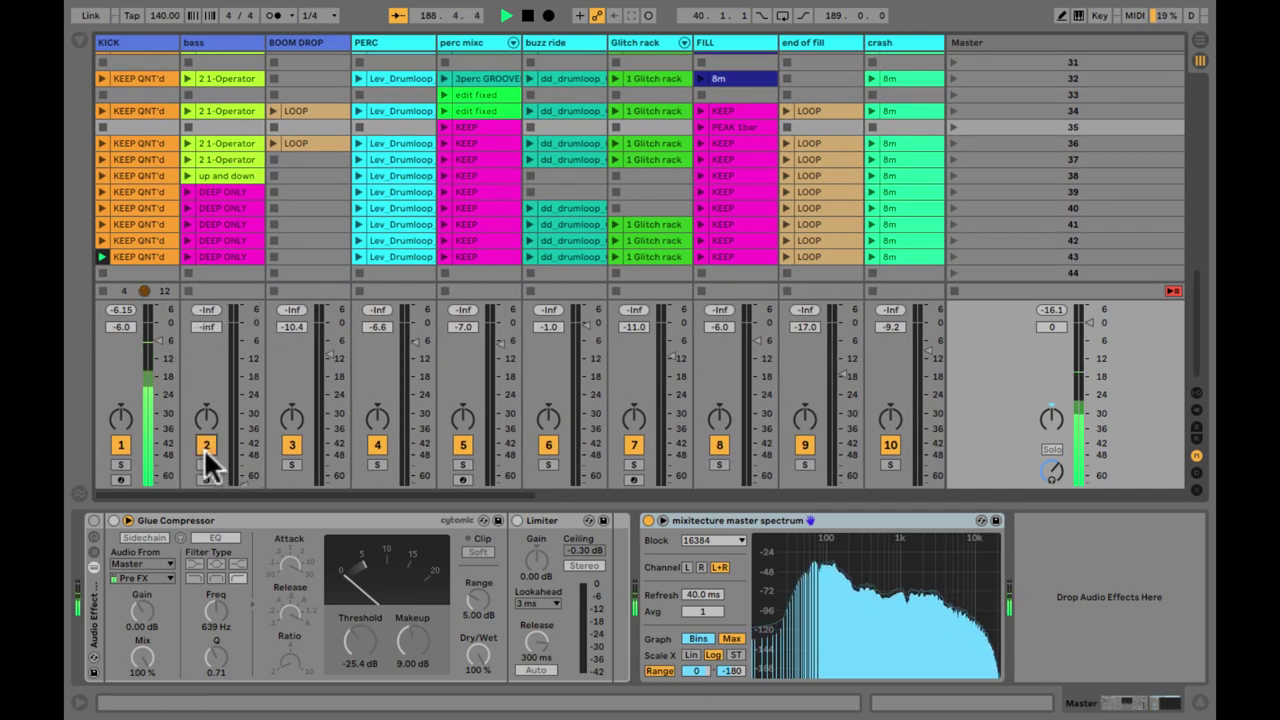
click(186, 255)
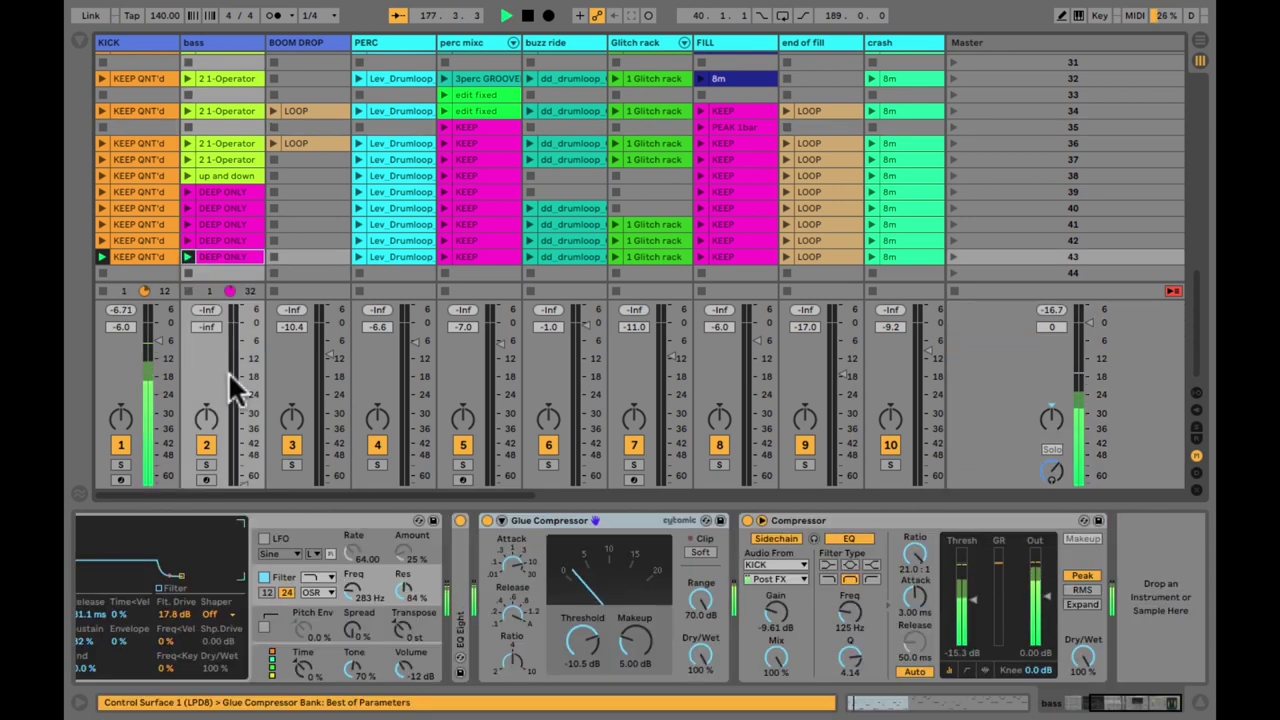
drag(244, 466, 238, 472)
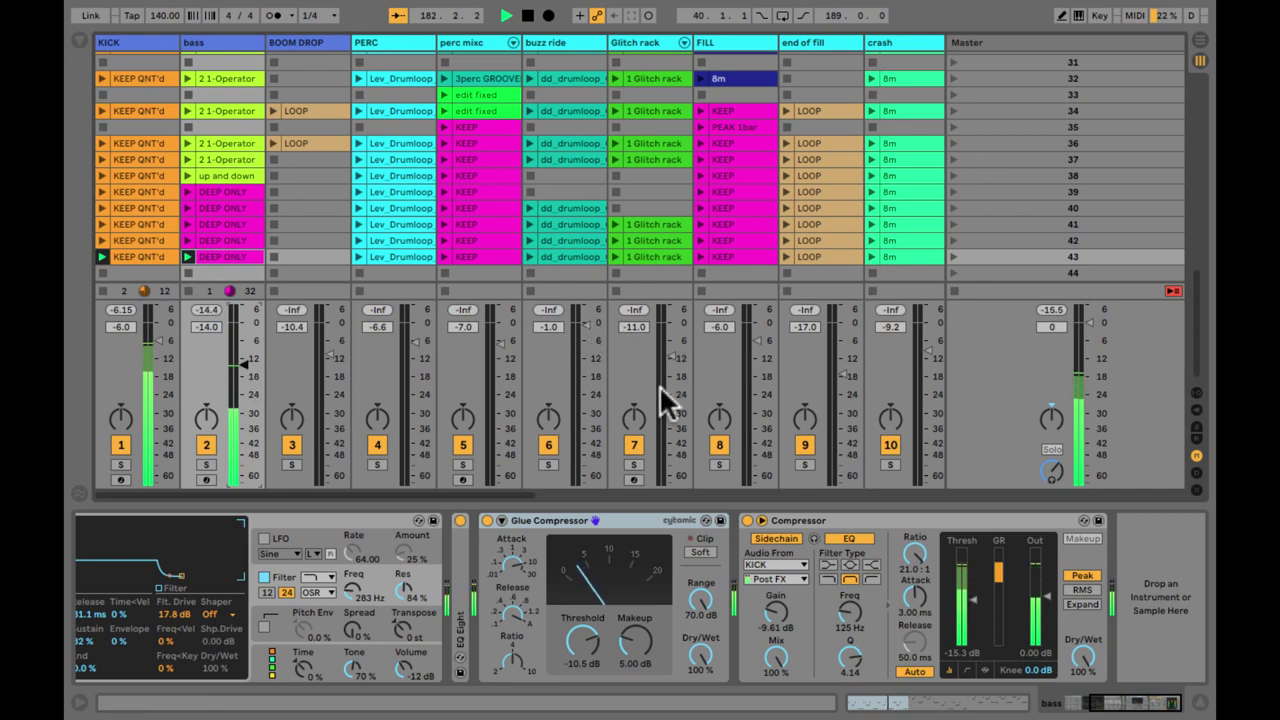
Open the Master track's spectrum analyzer in its expanded display
scroll(660, 400, right, 10)
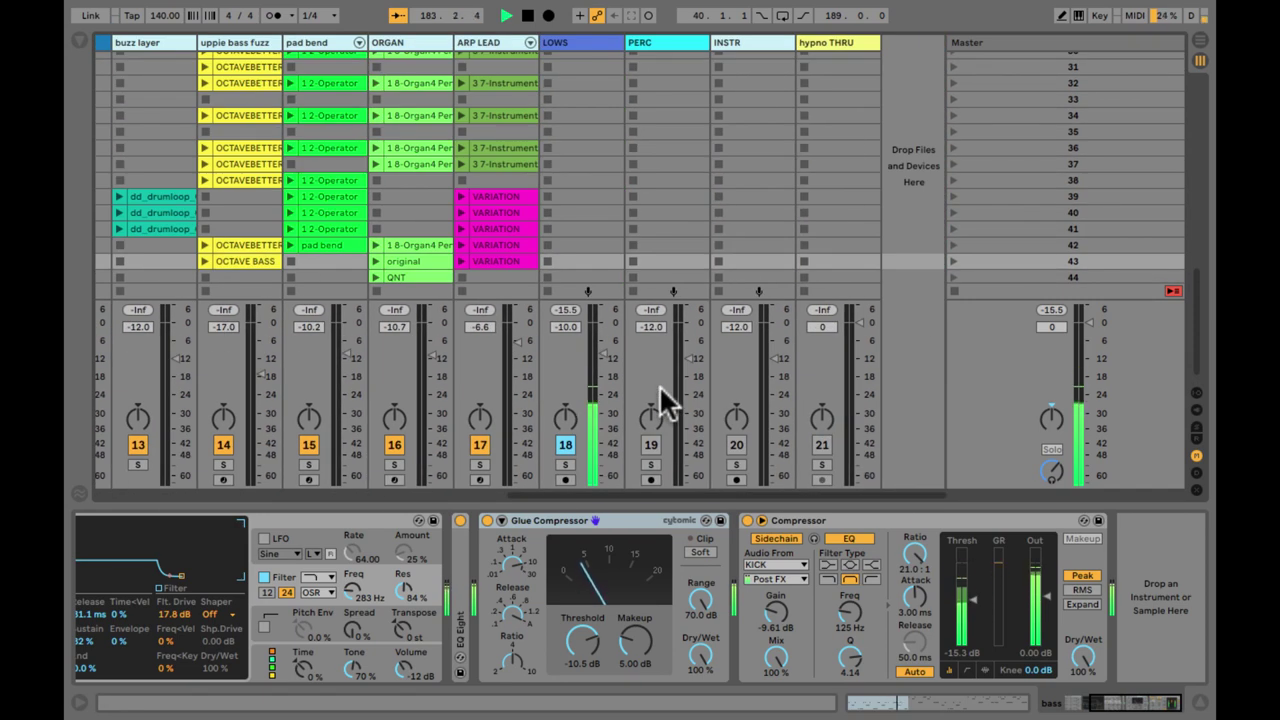
key(Right)
key(Right)
key(Right)
key(Right)
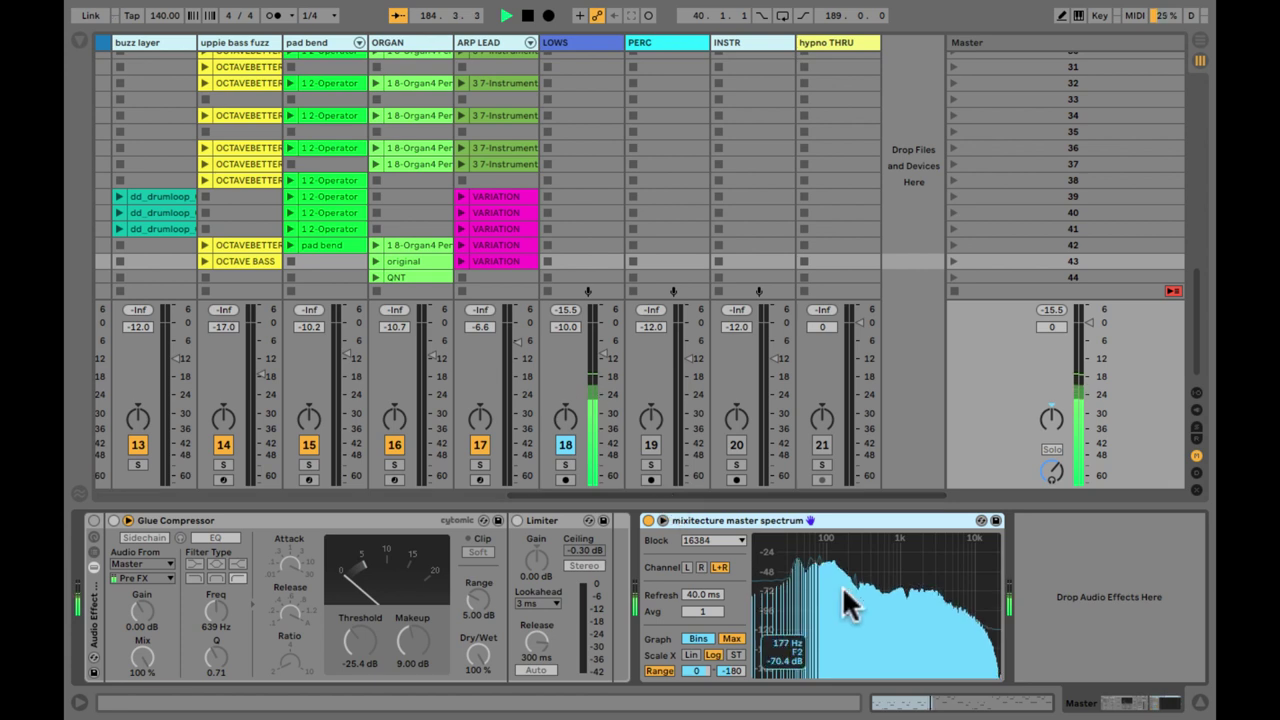
click(810, 520)
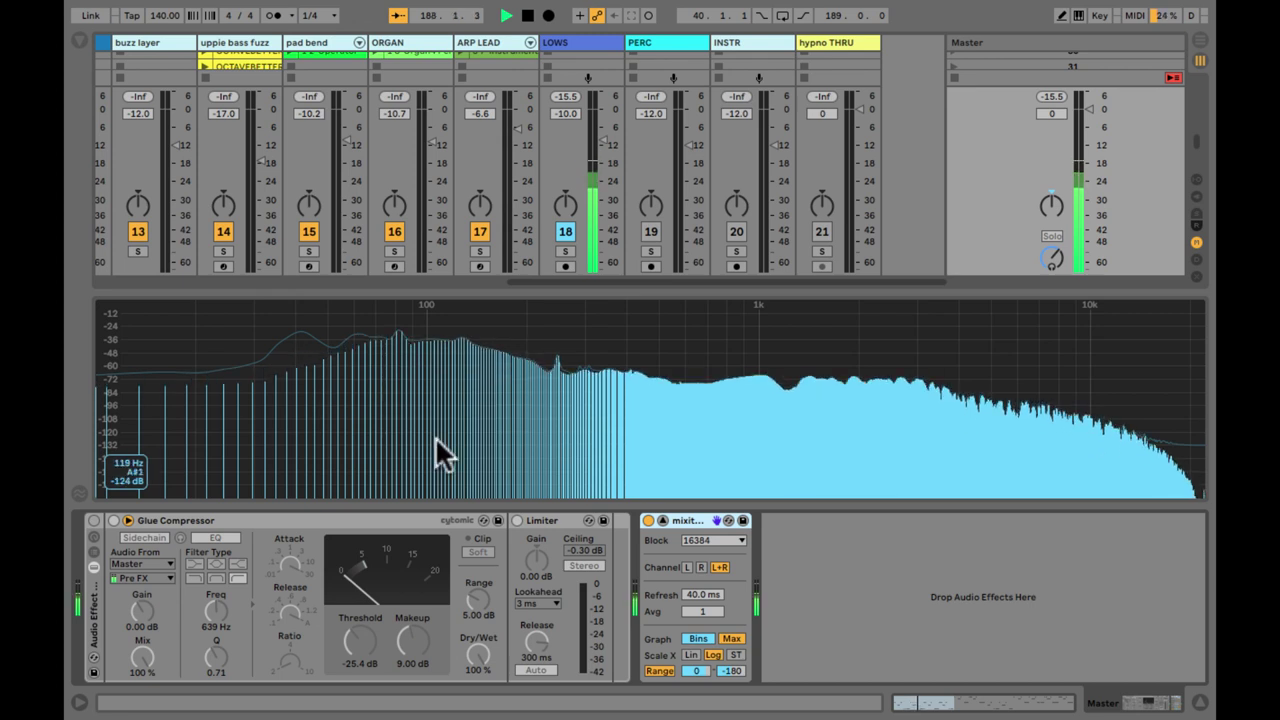
Compare the kick and bass low ends in the Master spectrum by muting each track in turn, then restore both and collapse the display
scroll(394, 235, left, 5)
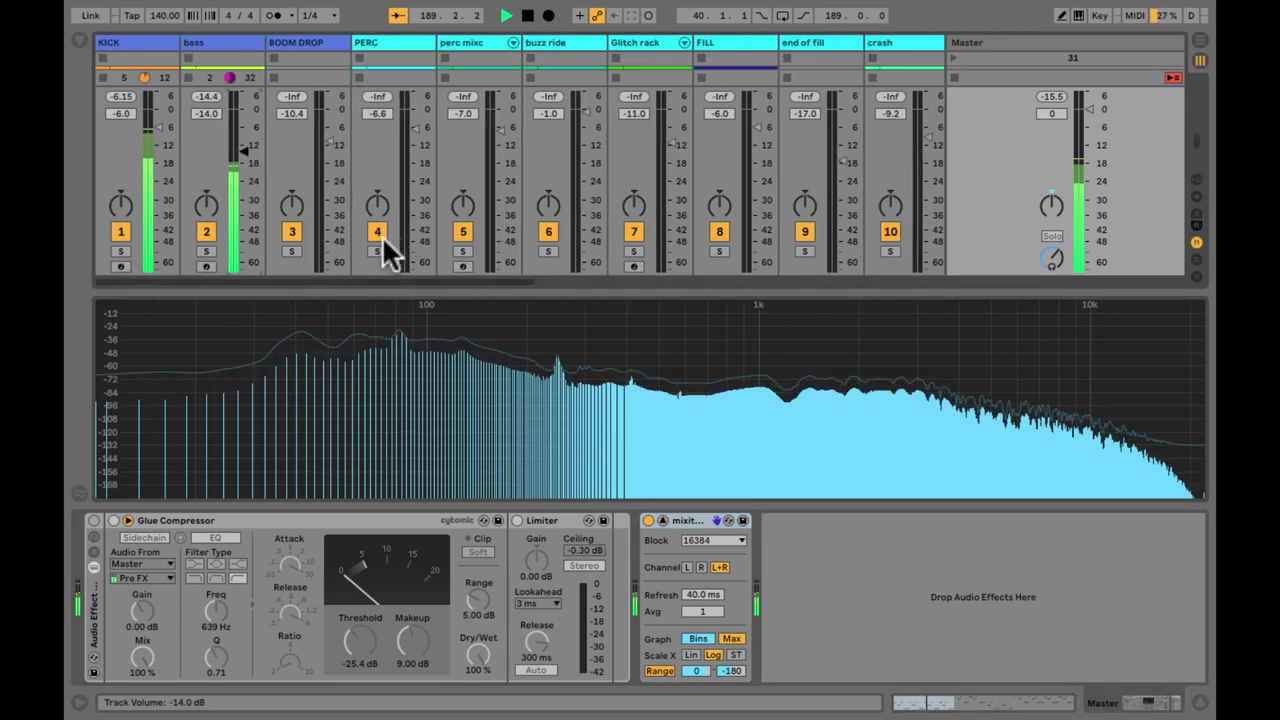
click(120, 231)
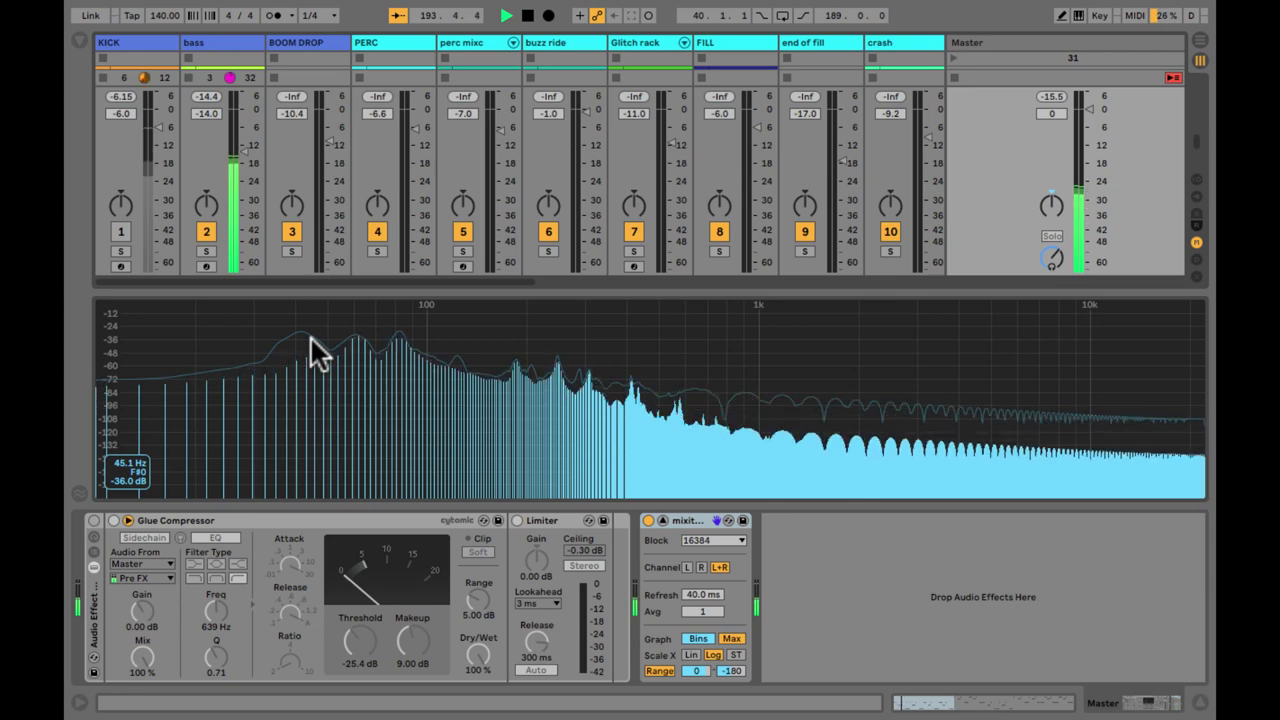
click(118, 231)
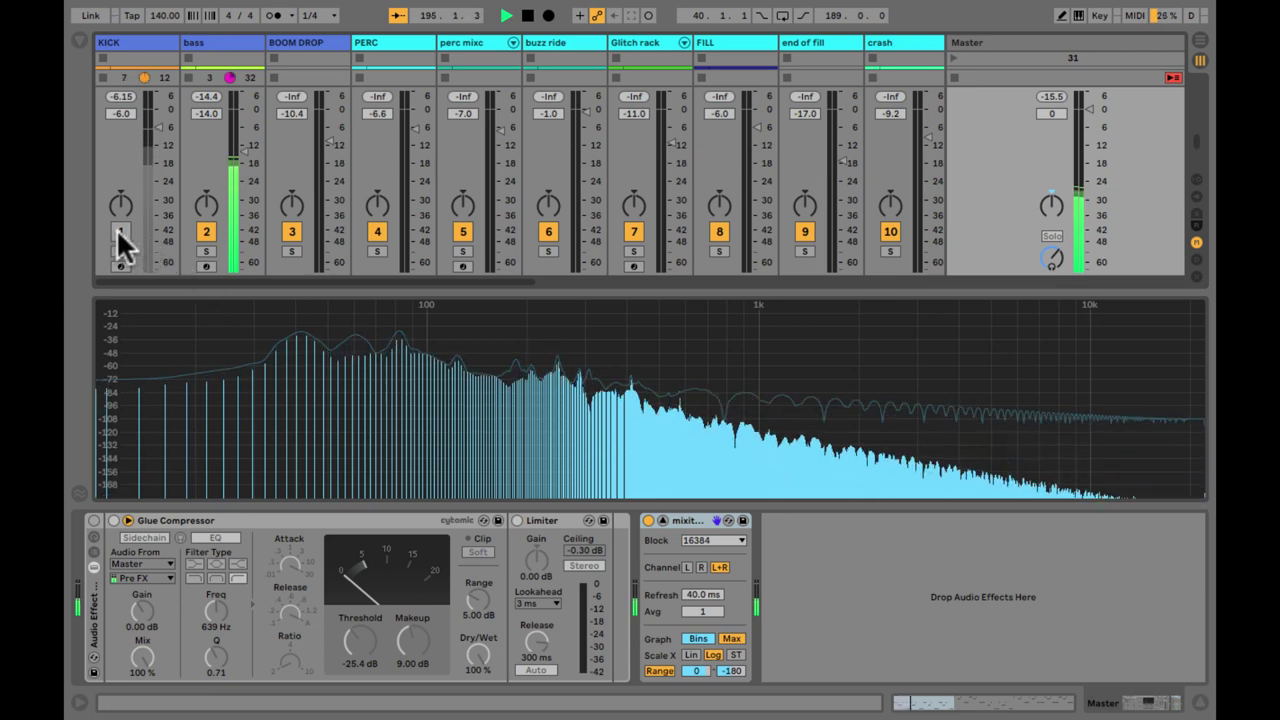
click(119, 235)
click(206, 235)
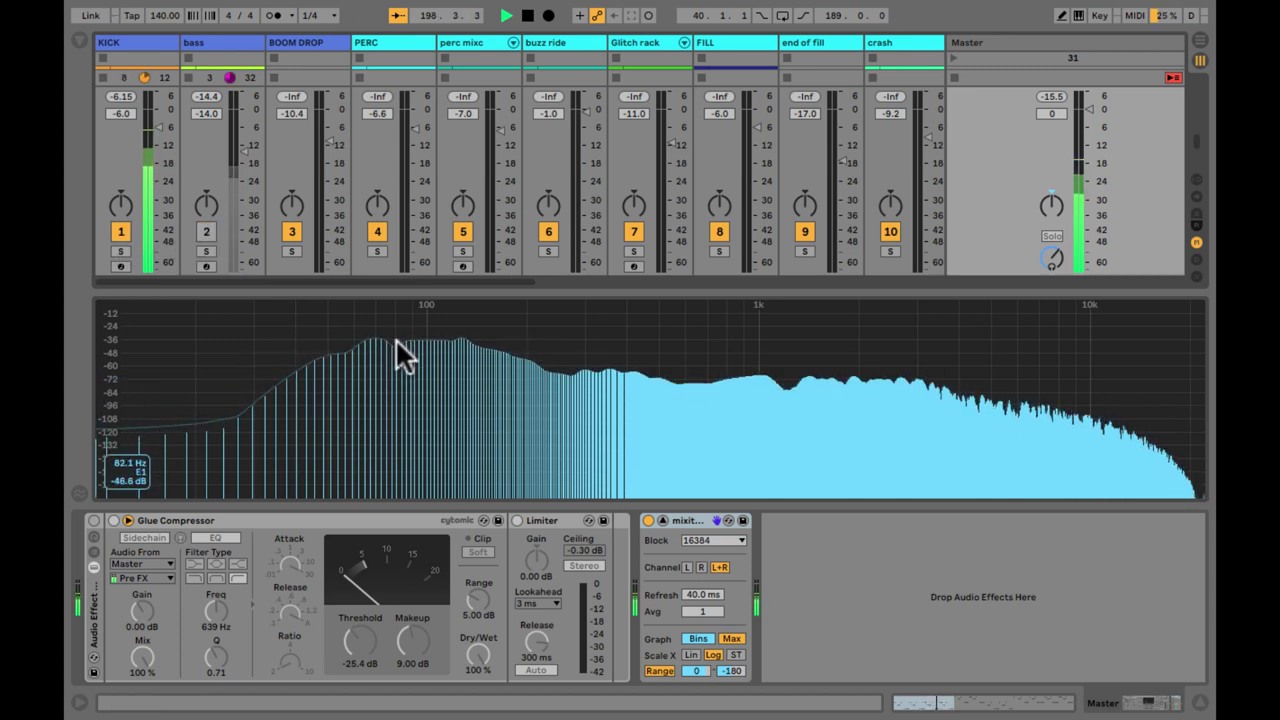
click(206, 233)
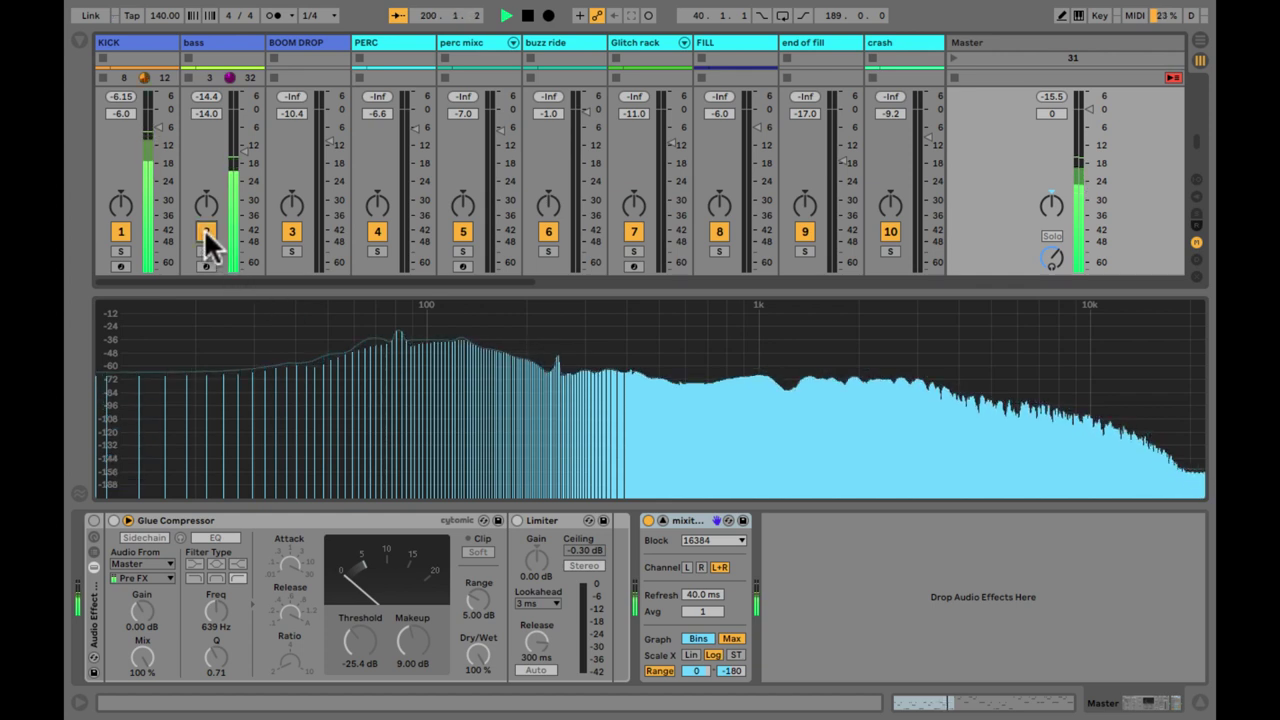
double_click(406, 352)
Enable the LOWS bus's Audio Effect Rack and set its Glue Compressor makeup gain to 6.51 dB, checking the Master peak
scroll(656, 422, right, 10)
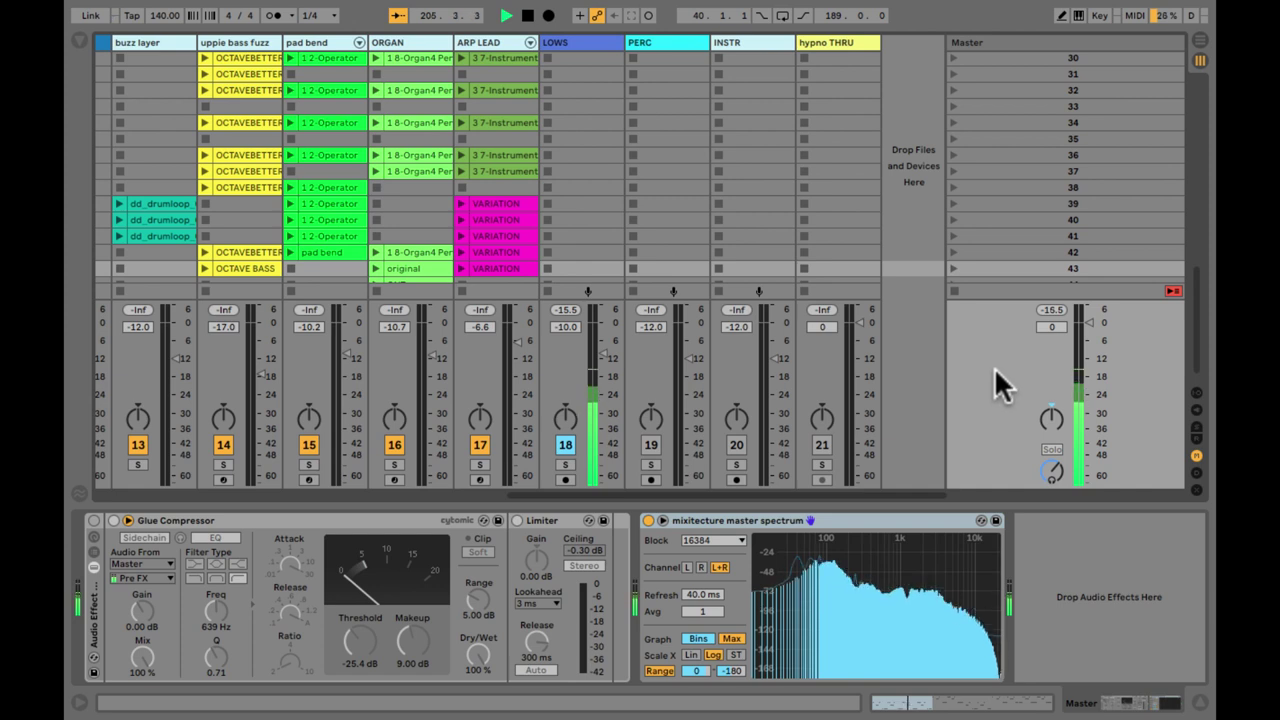
click(600, 41)
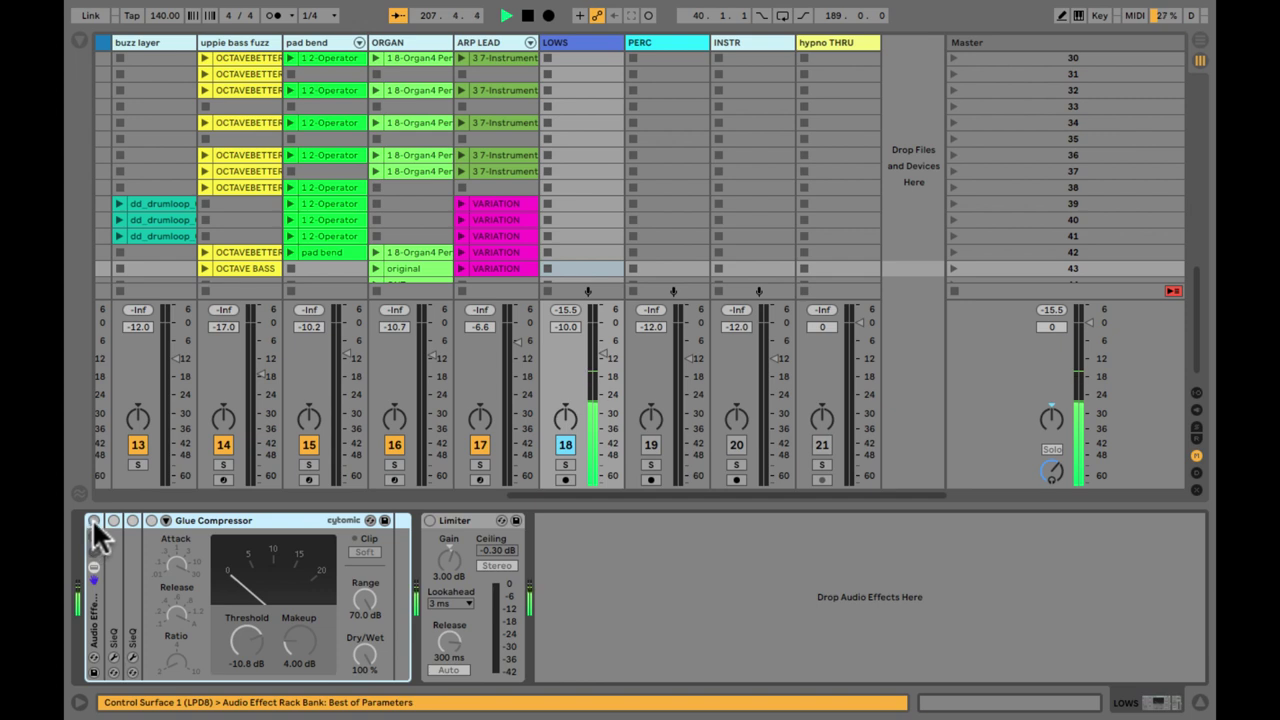
click(300, 643)
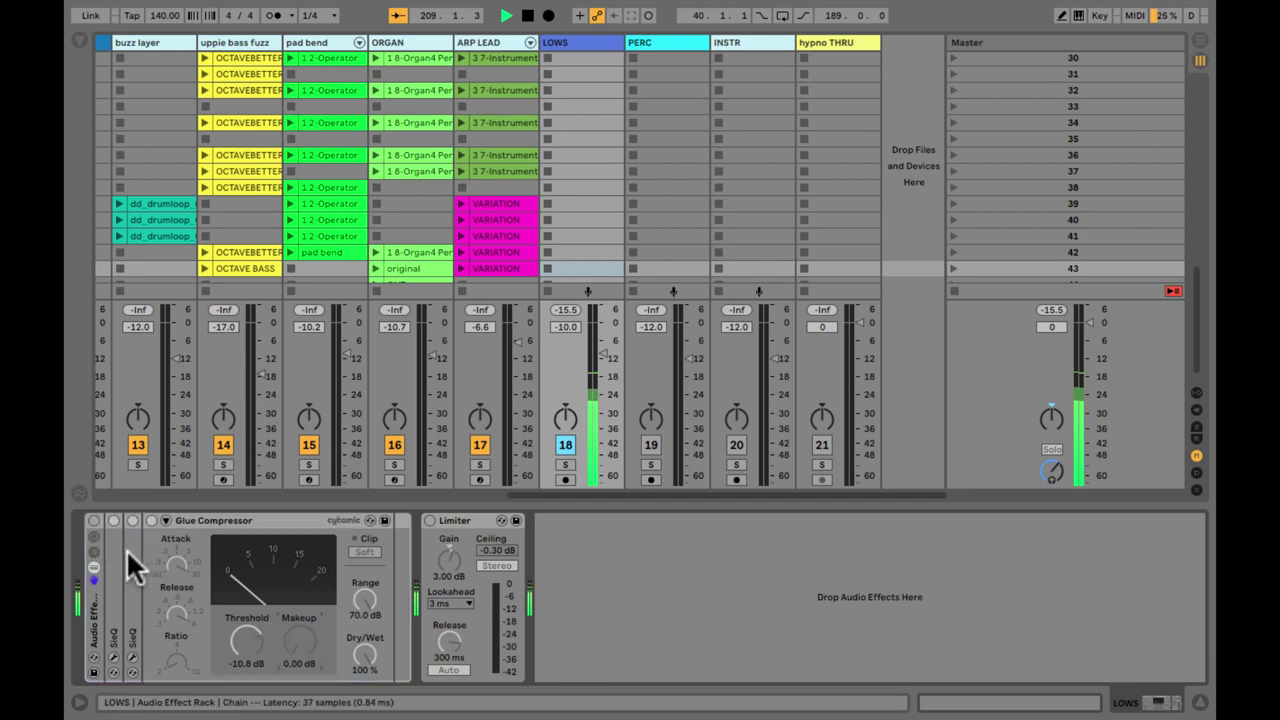
click(93, 520)
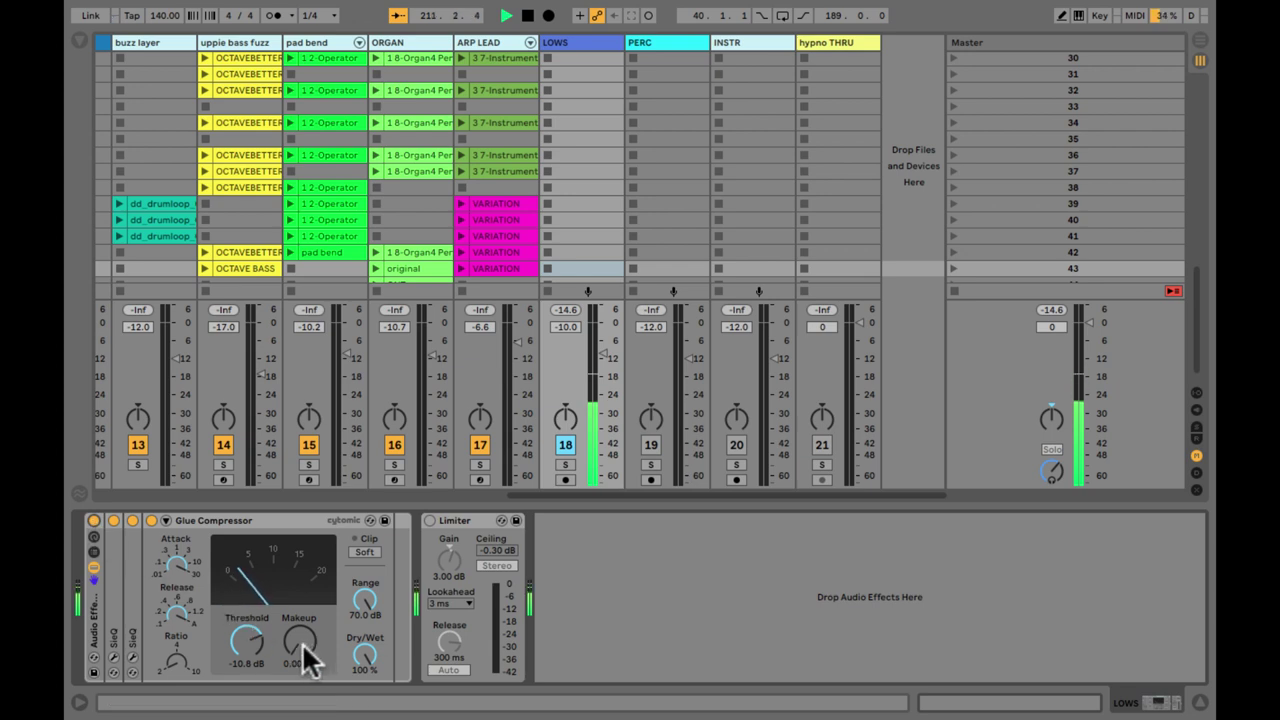
mouse_move(302, 642)
mouse_down()
mouse_move(305, 655)
mouse_move(305, 641)
mouse_up()
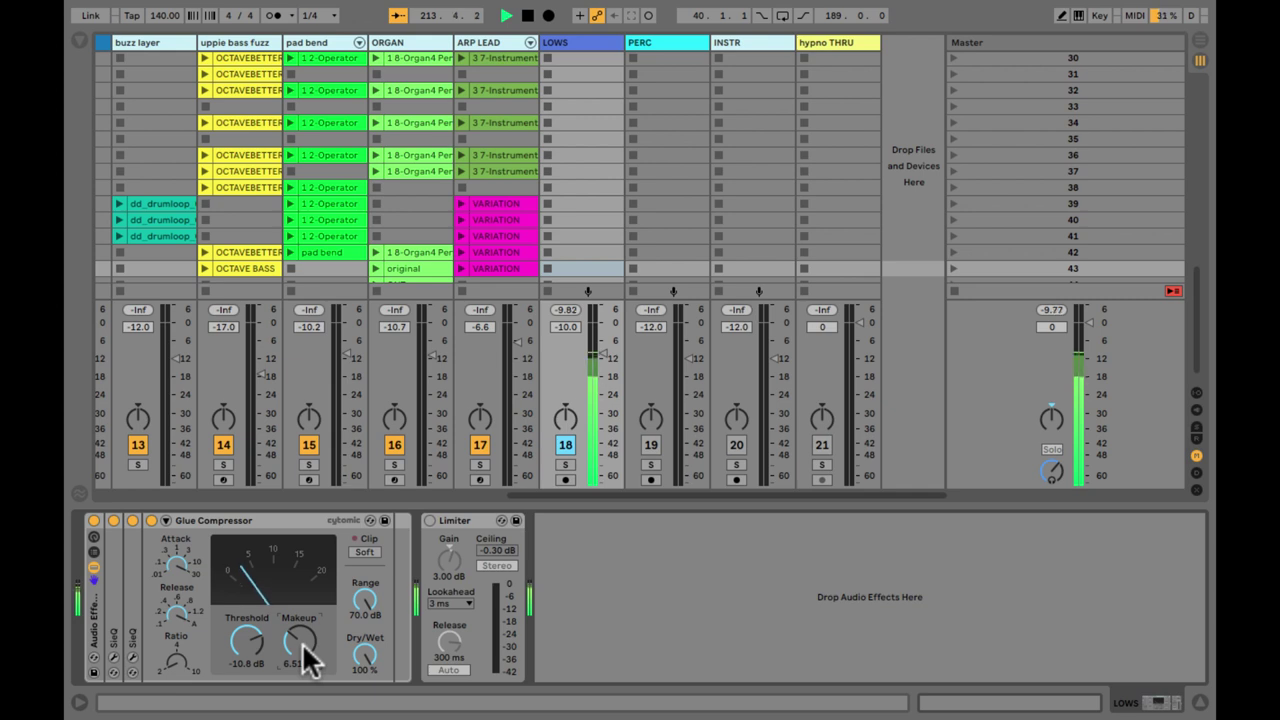
click(1051, 310)
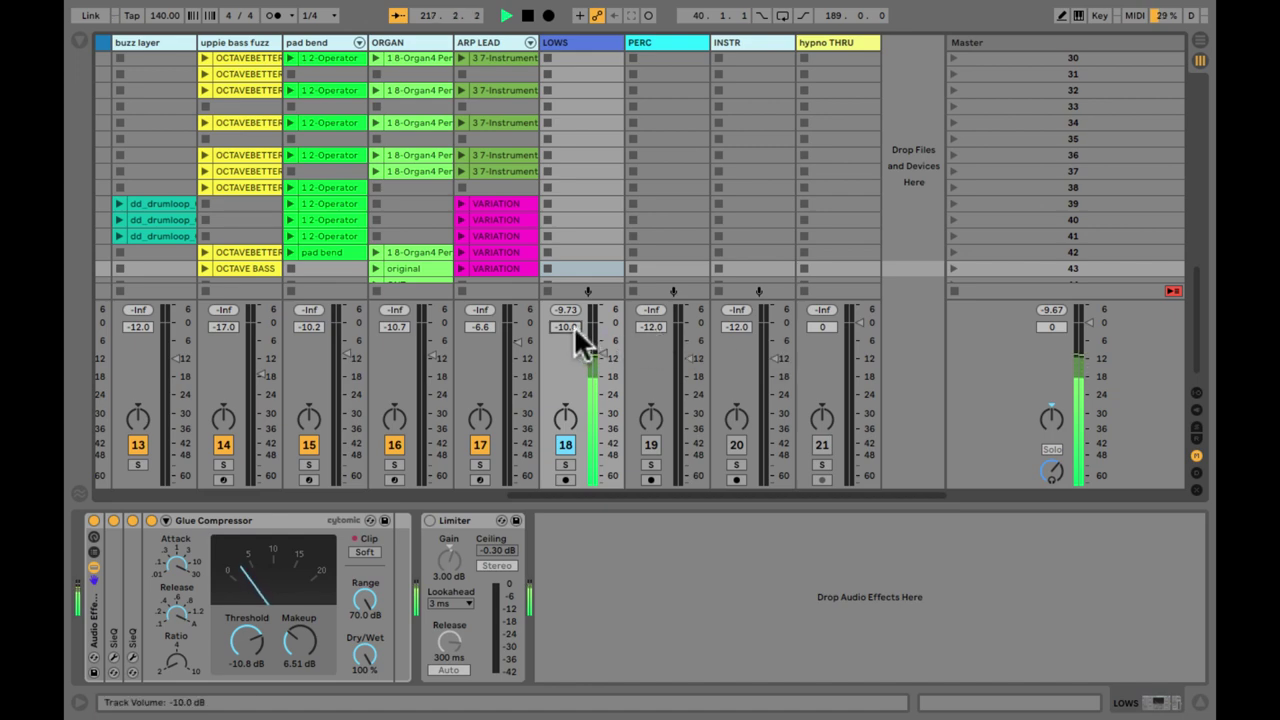
Launch scene 43 and bring in the unmuted PERC bus at a volume of about -26.8 dB
scroll(523, 271, left, 10)
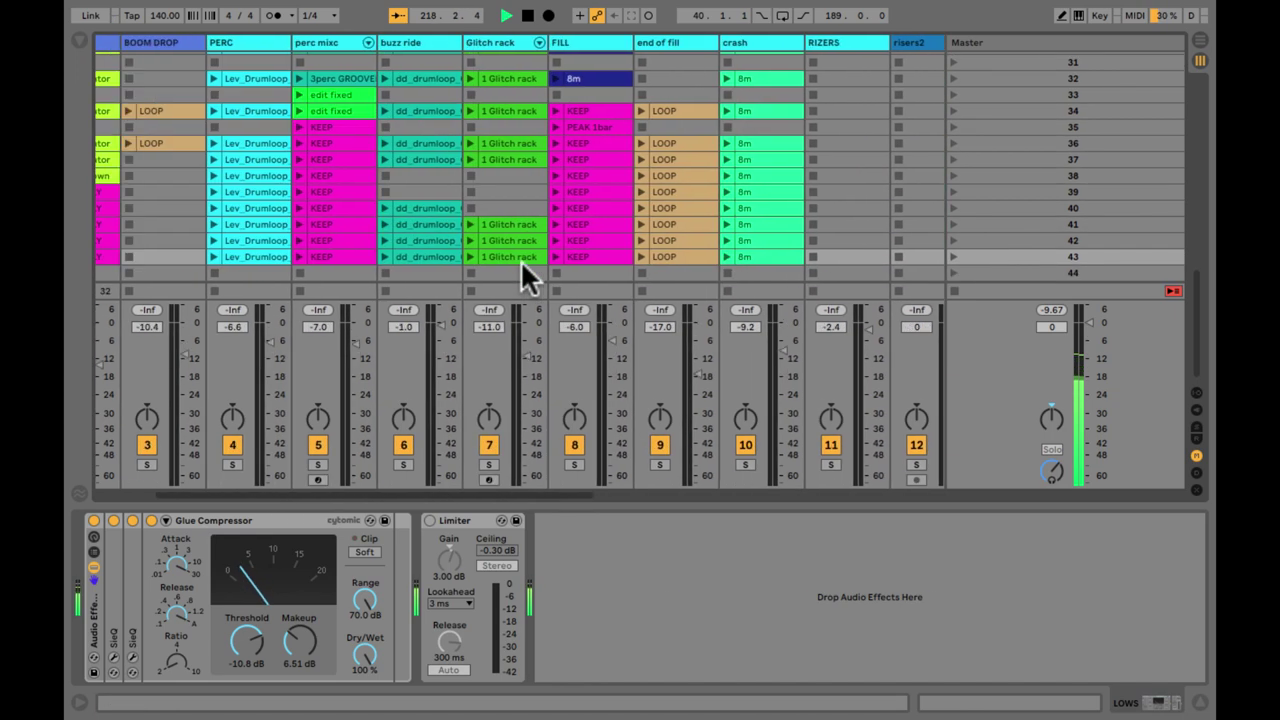
scroll(830, 400, right, 10)
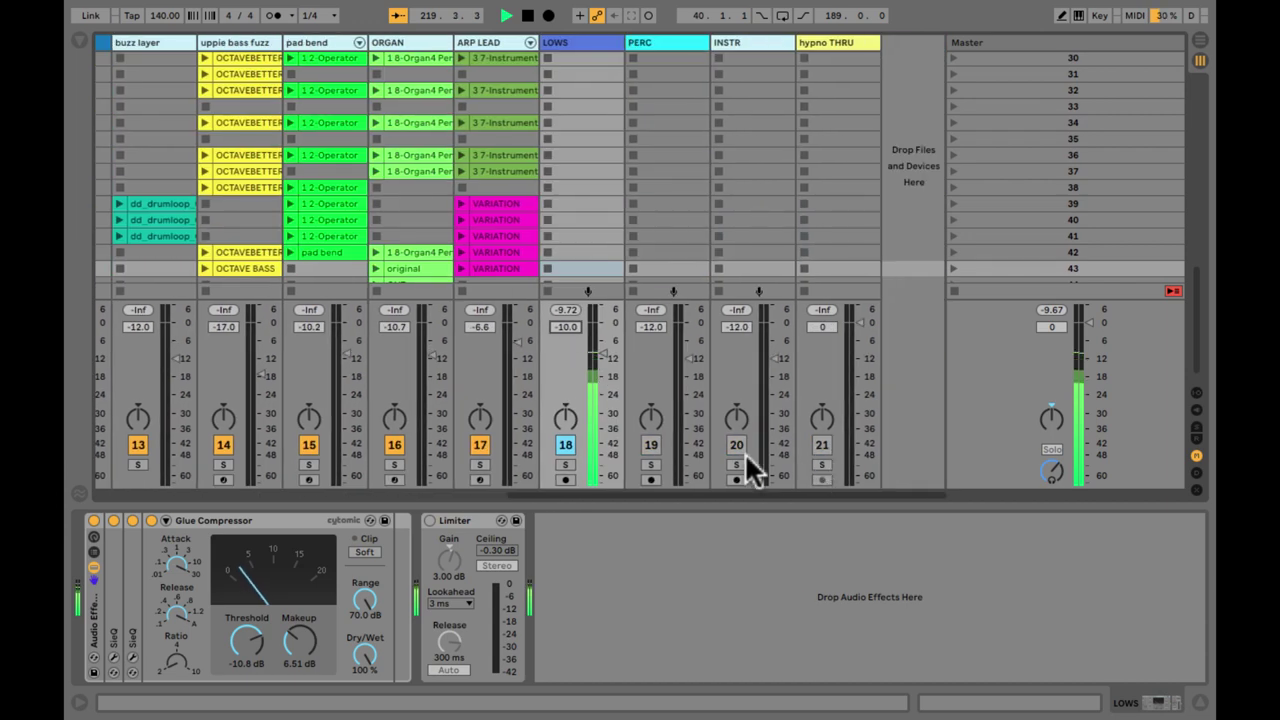
click(953, 268)
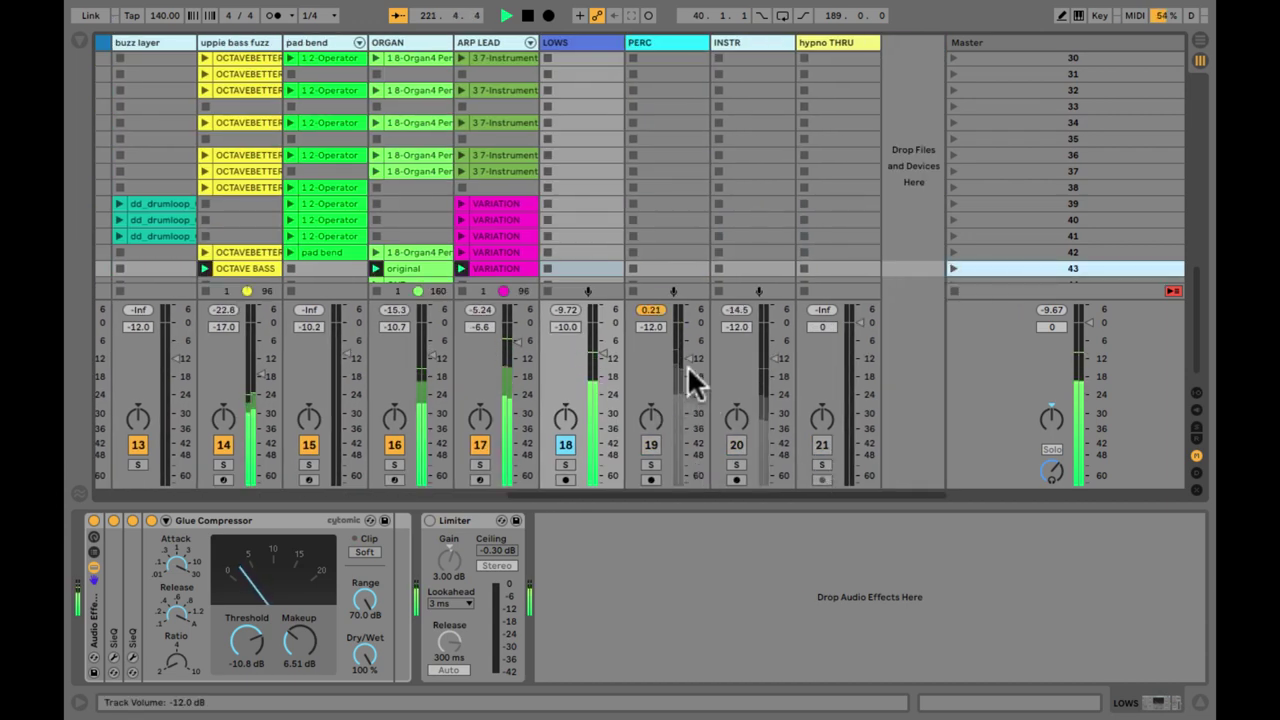
drag(686, 370, 683, 478)
click(674, 464)
scroll(683, 487, up, 5)
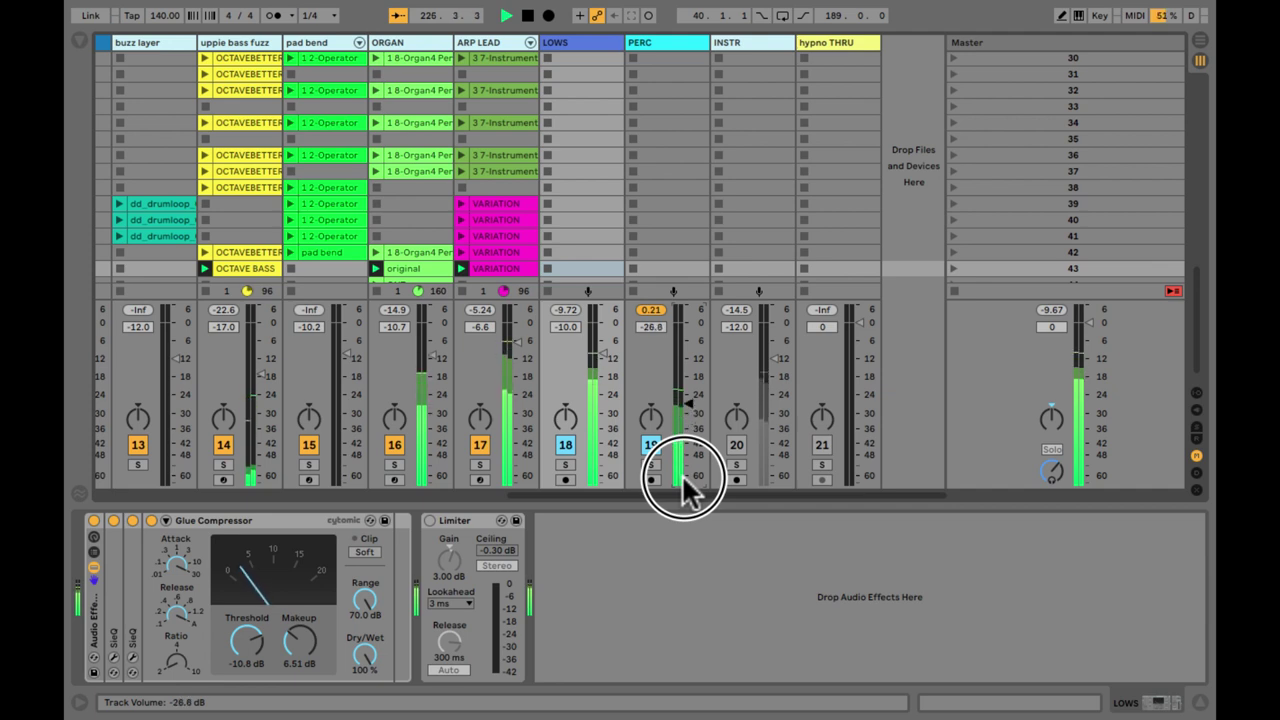
Check the return tracks, hide them again and raise the PERC bus volume to -22 dB
key(ctrl+alt+r)
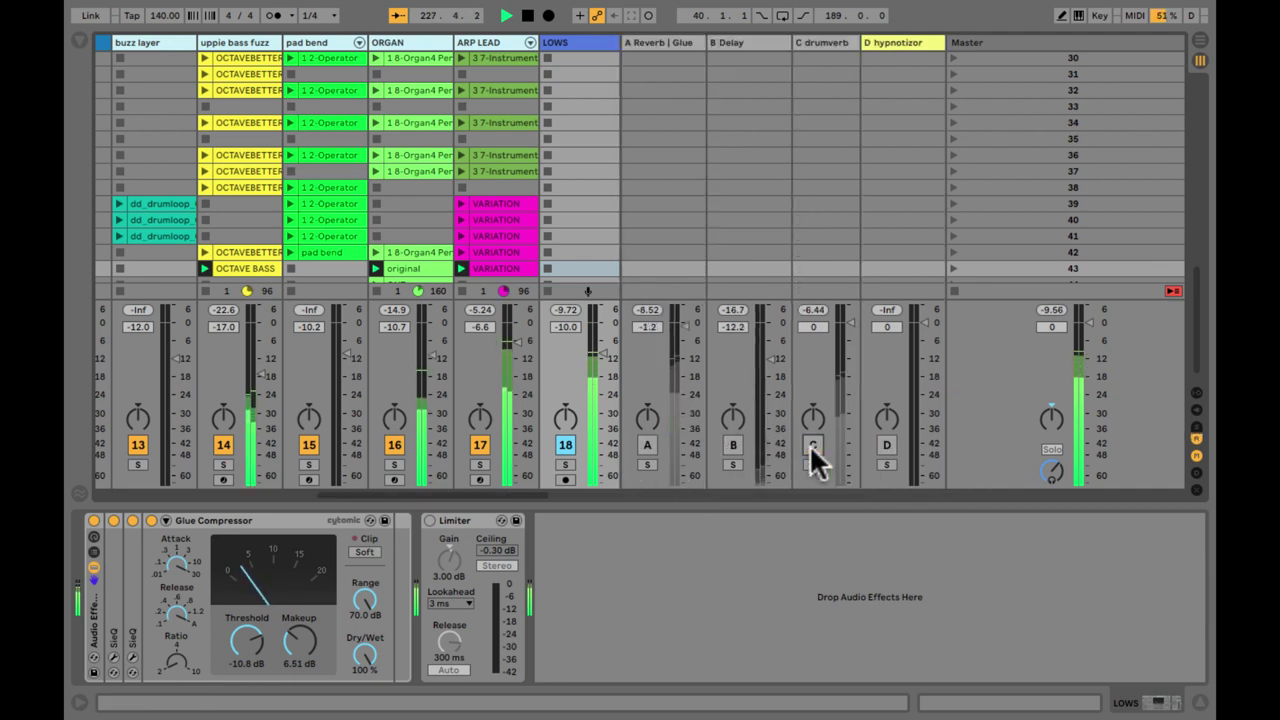
key(ctrl+alt+r)
drag(686, 404, 697, 488)
drag(683, 484, 683, 482)
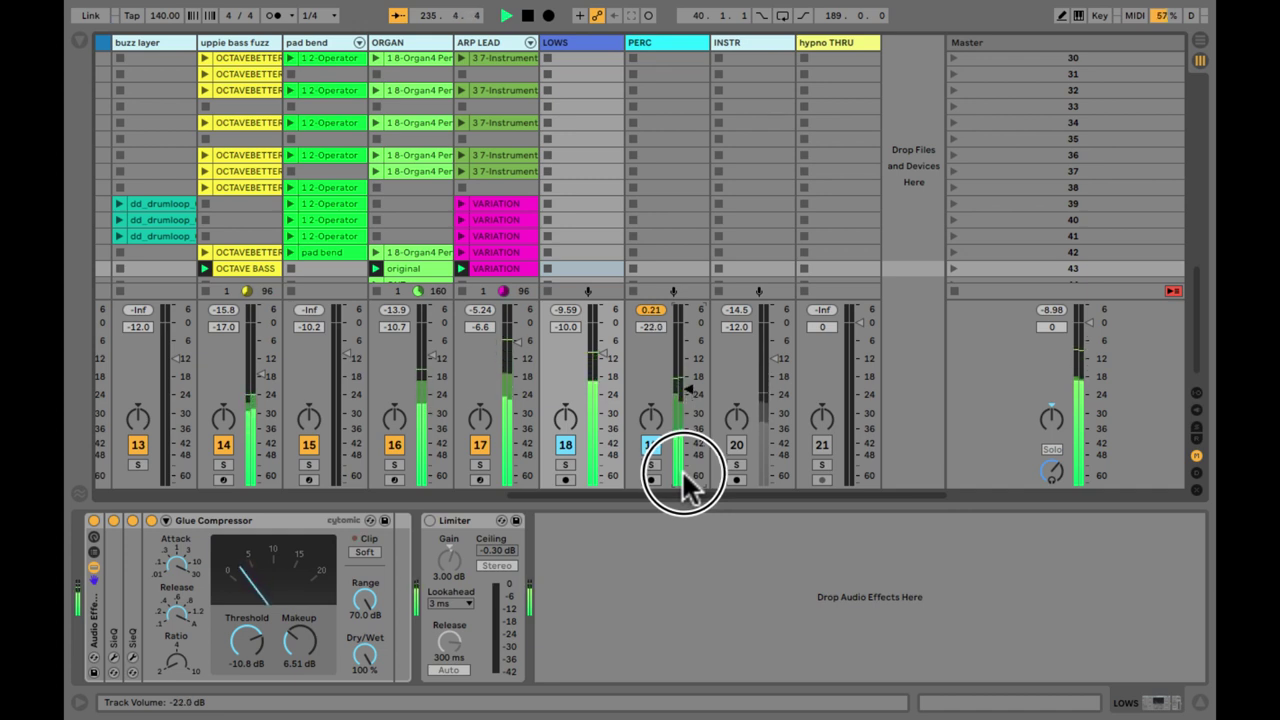
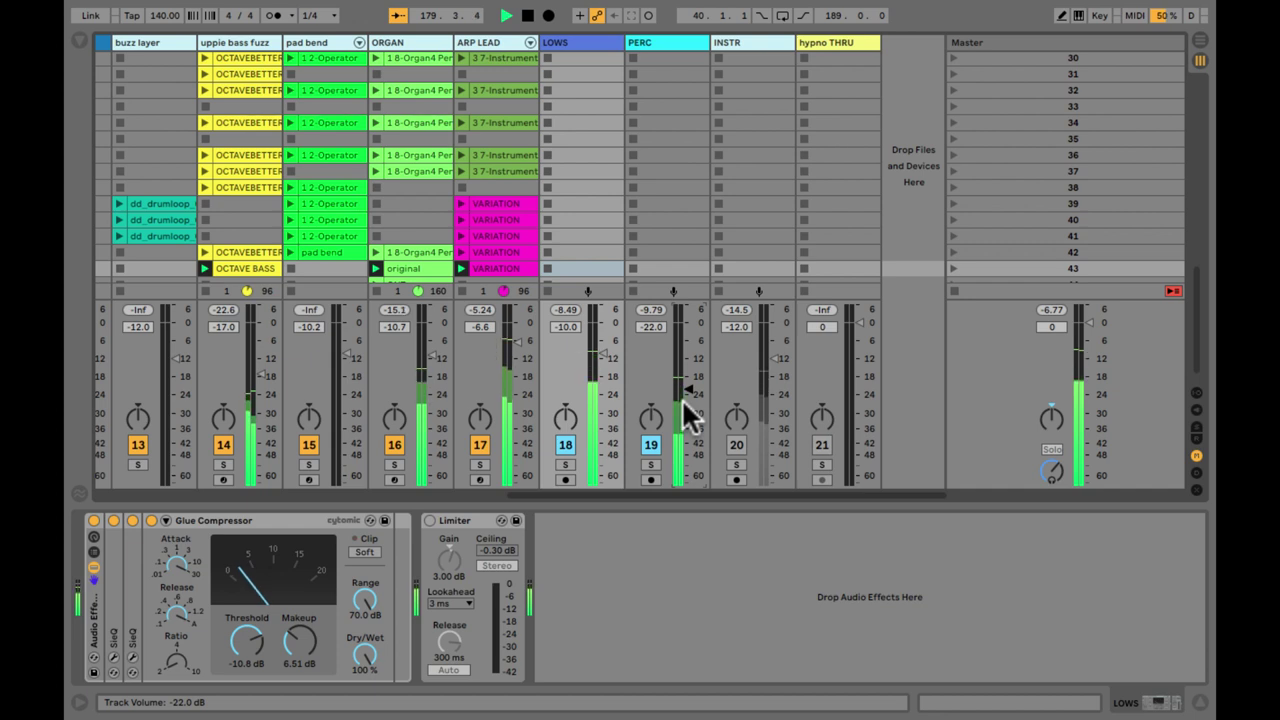
Reset the Master peak reading, unmute the INSTR bus and raise its volume from silence to -10 dB
click(1050, 309)
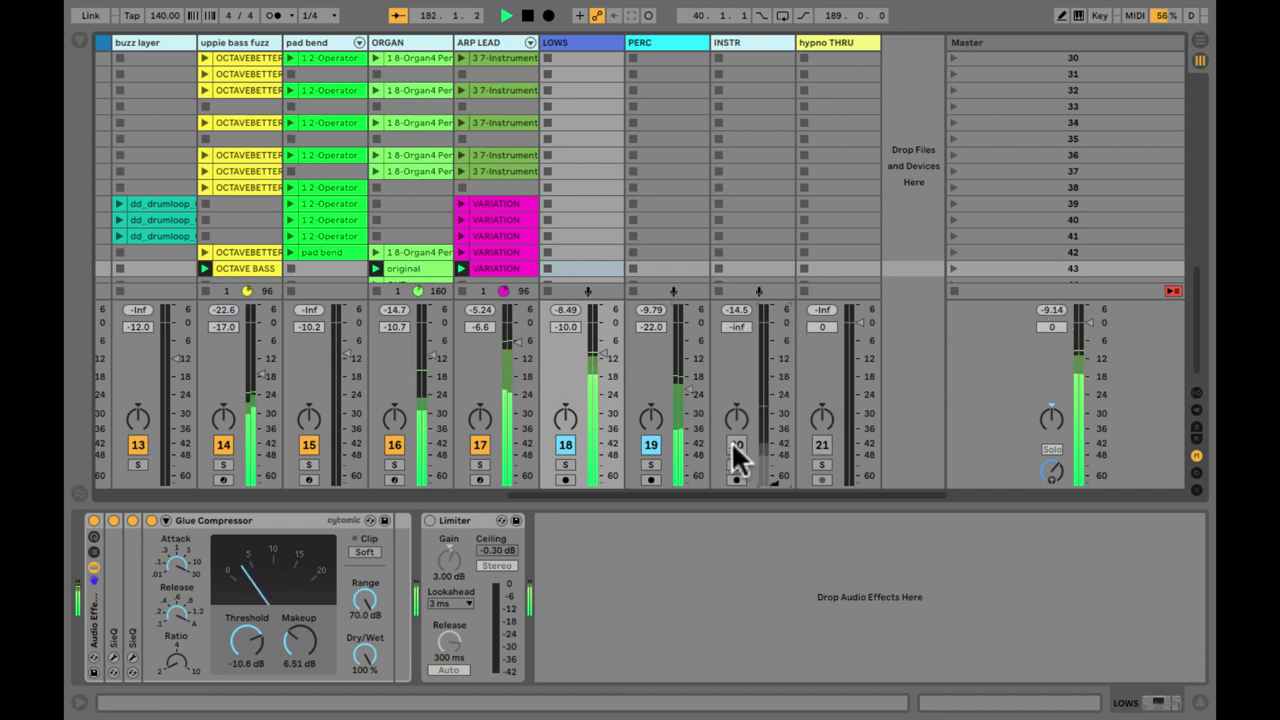
mouse_move(772, 458)
mouse_down()
mouse_move(758, 466)
mouse_move(770, 466)
mouse_up()
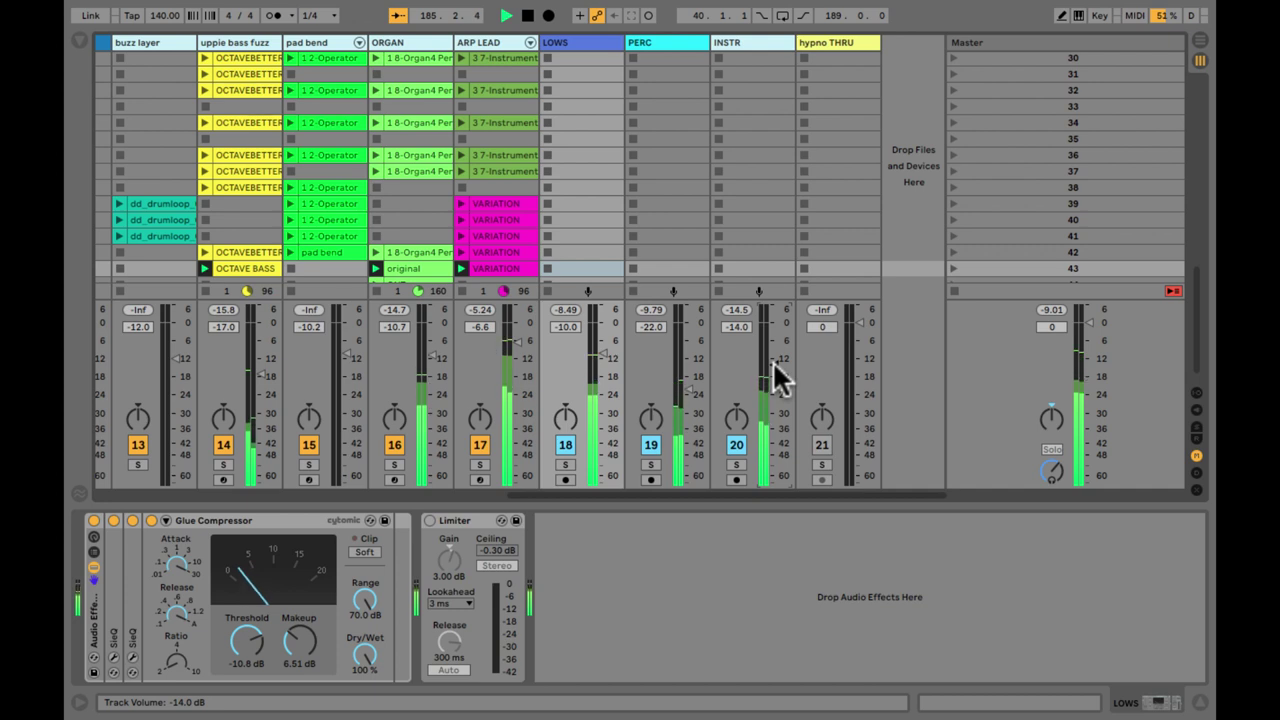
drag(772, 360, 772, 357)
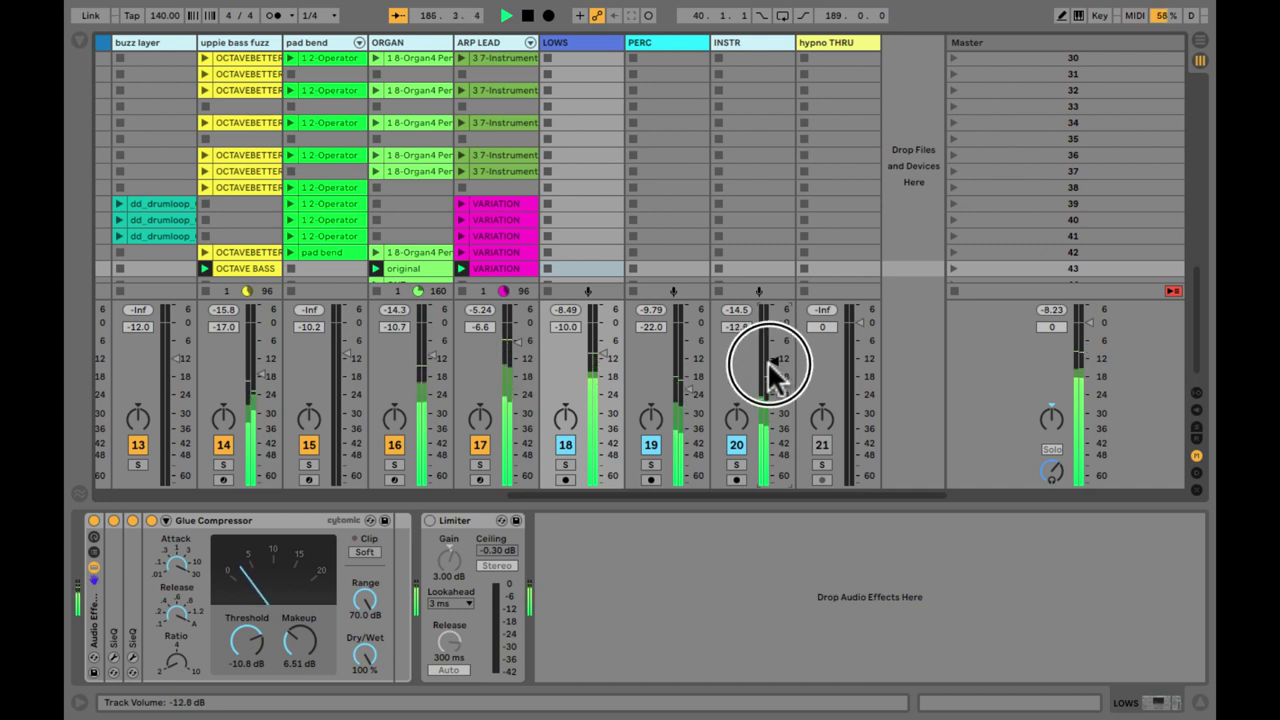
scroll(505, 203, left, 3)
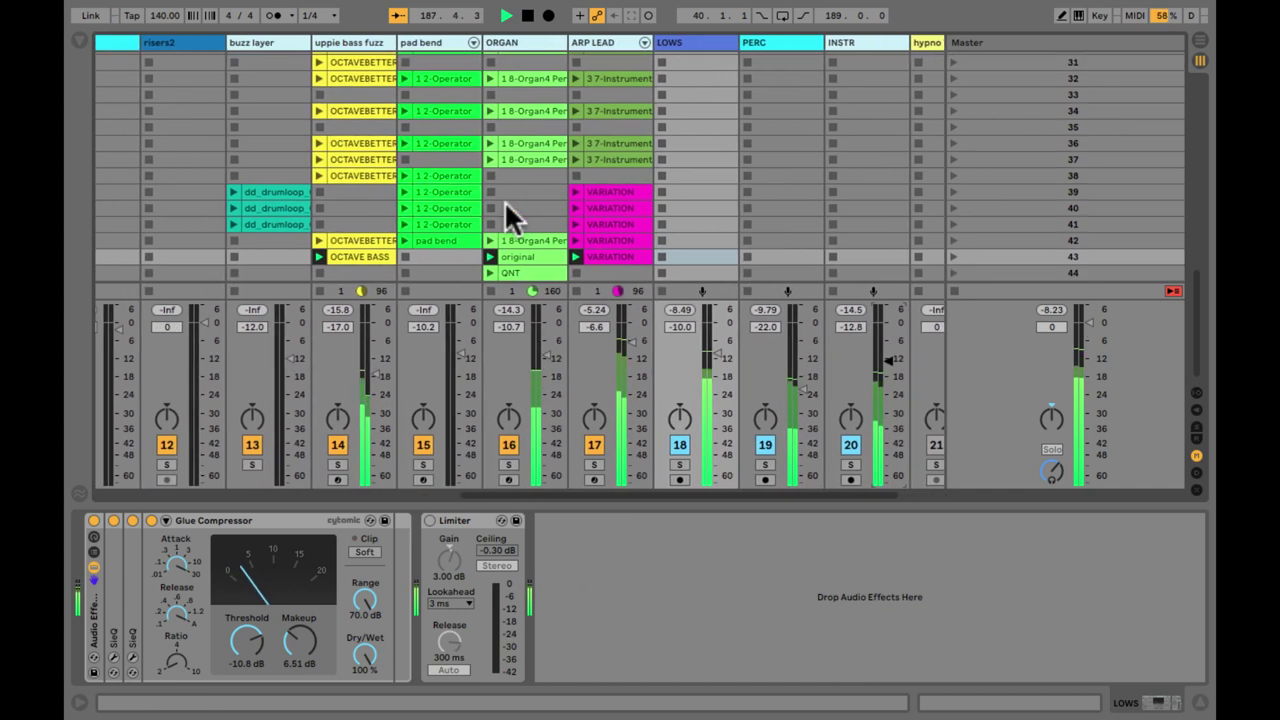
click(884, 362)
drag(884, 362, 893, 368)
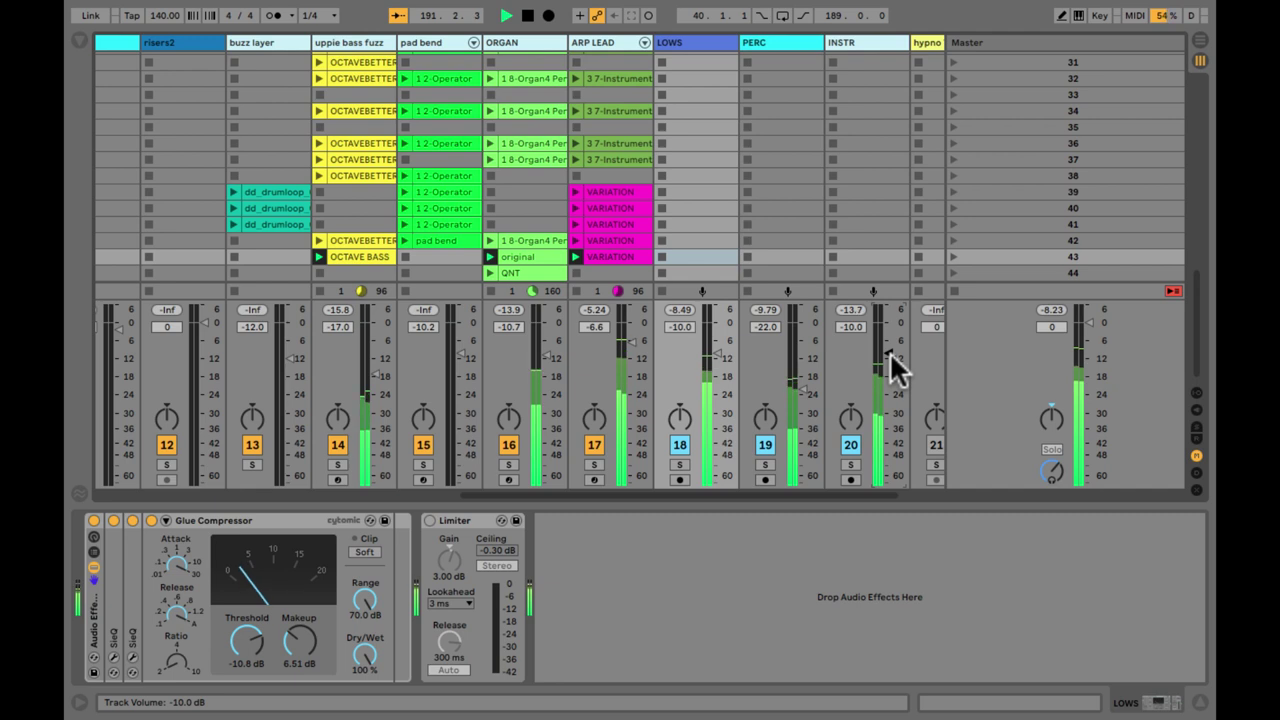
Launch the pad bend clip of scene 42 alongside the playing scene 43 clips
click(401, 240)
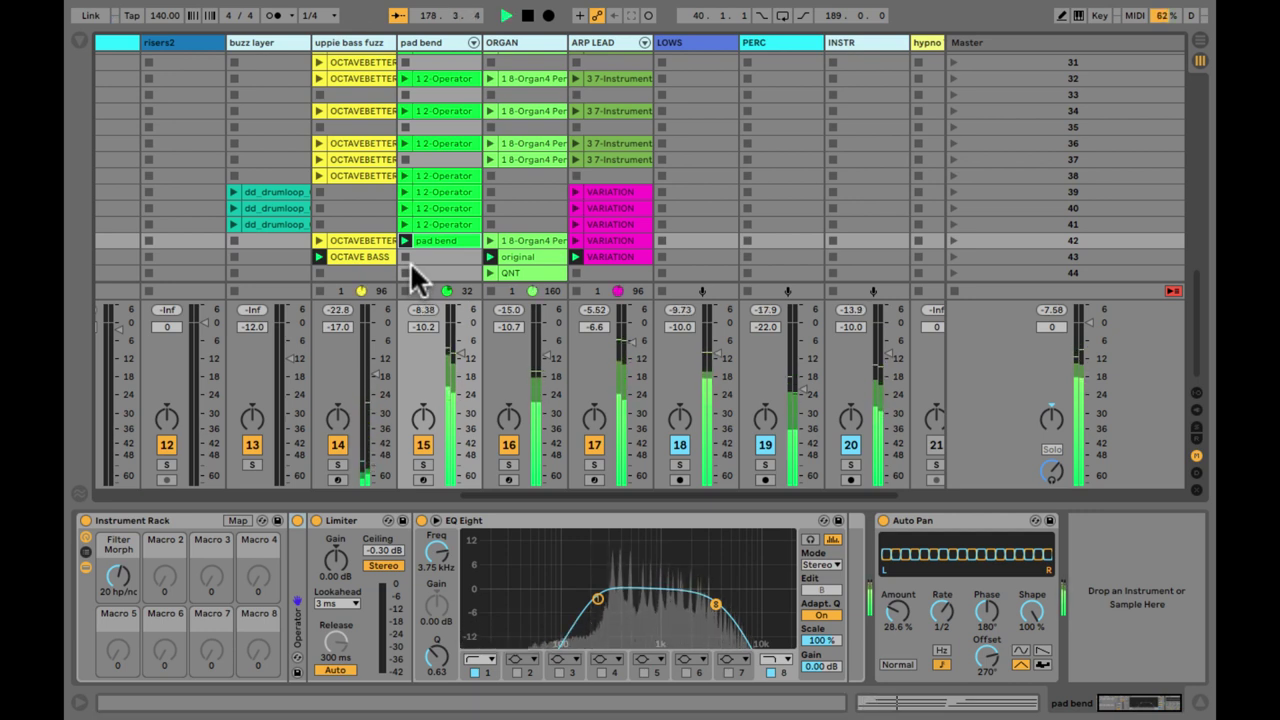
Mute the LOWS and PERC buses together with the ARP LEAD, ORGAN and pad bend tracks
click(679, 445)
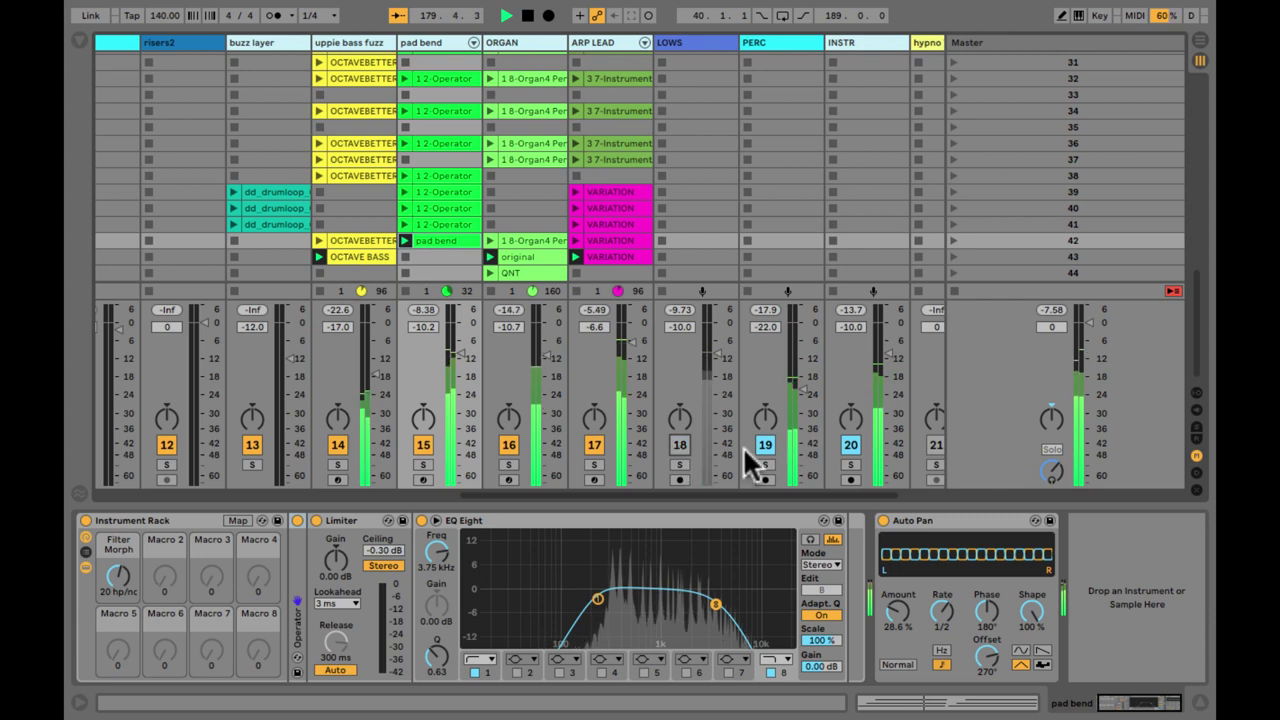
click(765, 445)
click(594, 445)
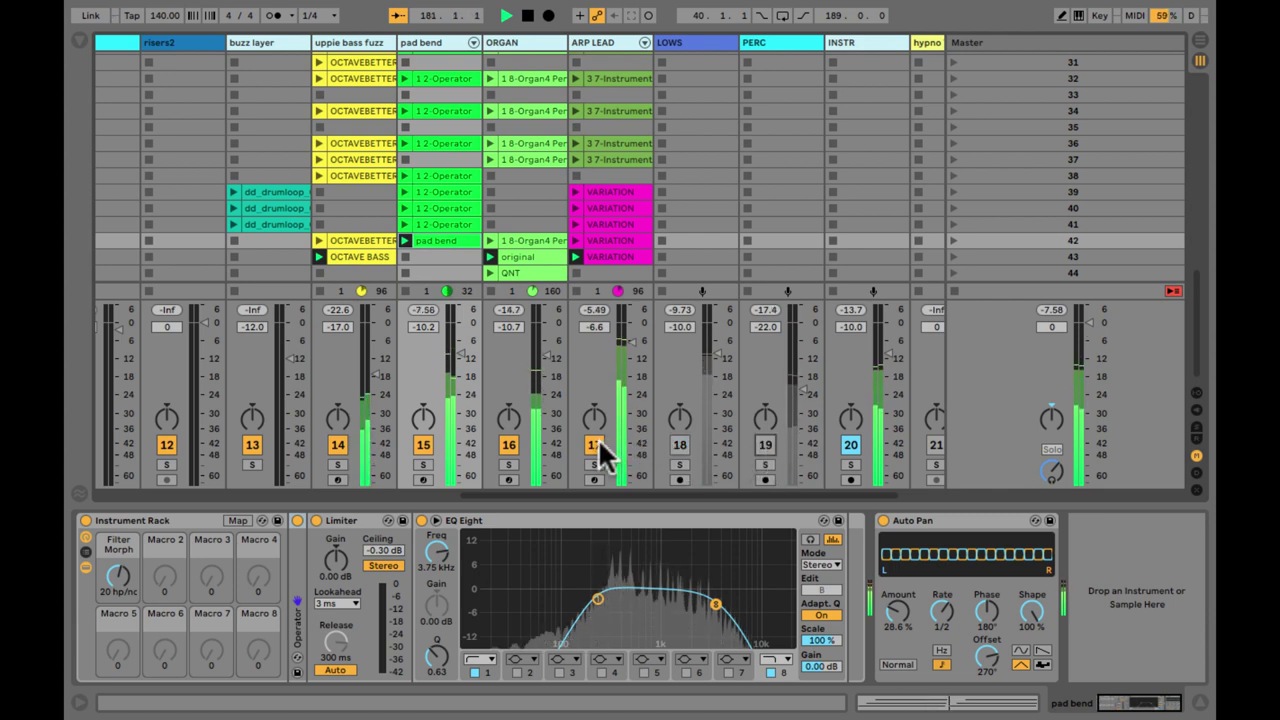
click(509, 445)
click(424, 445)
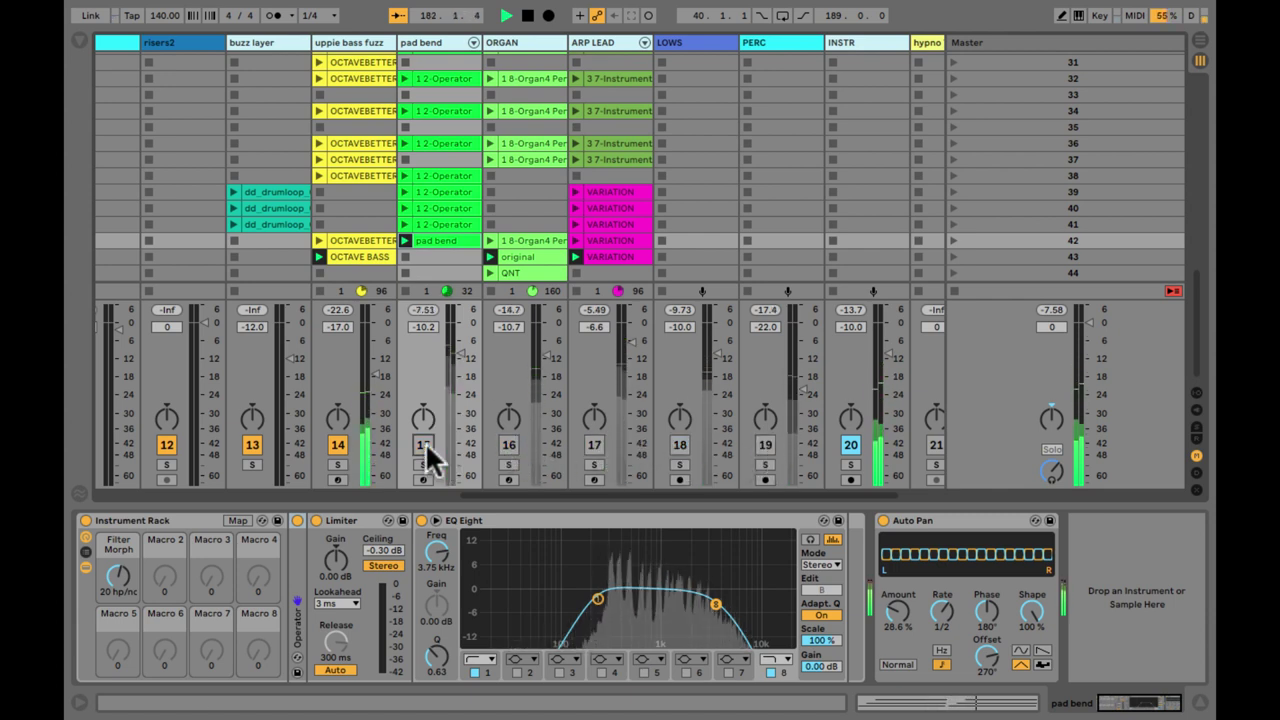
Solo the uppie bass fuzz track briefly, clear the solo and turn the LOWS bus back on
click(338, 464)
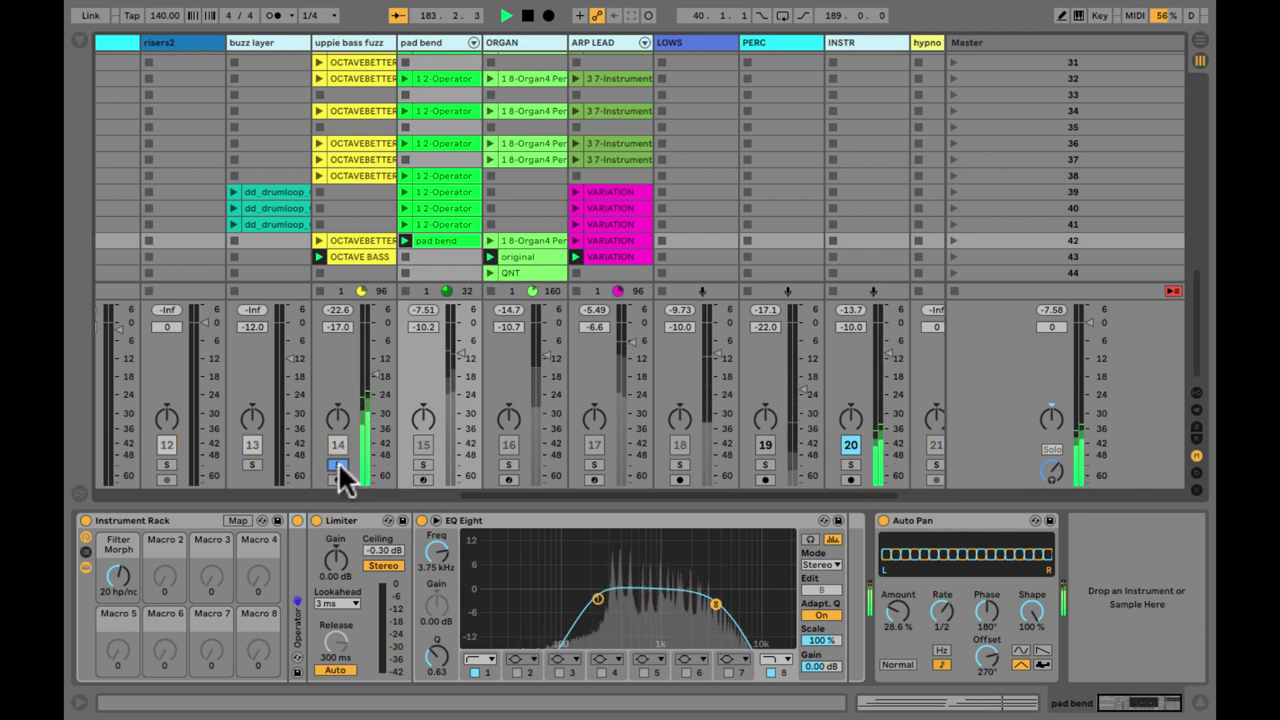
click(338, 464)
click(680, 445)
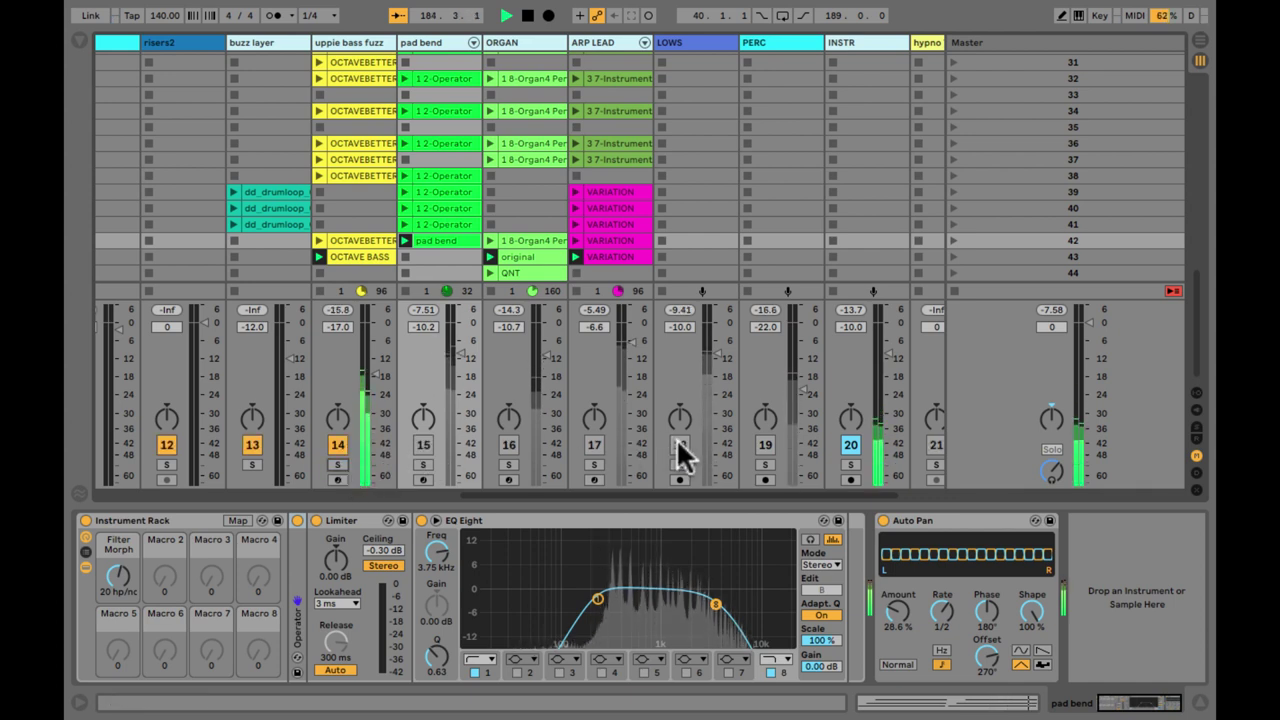
click(680, 445)
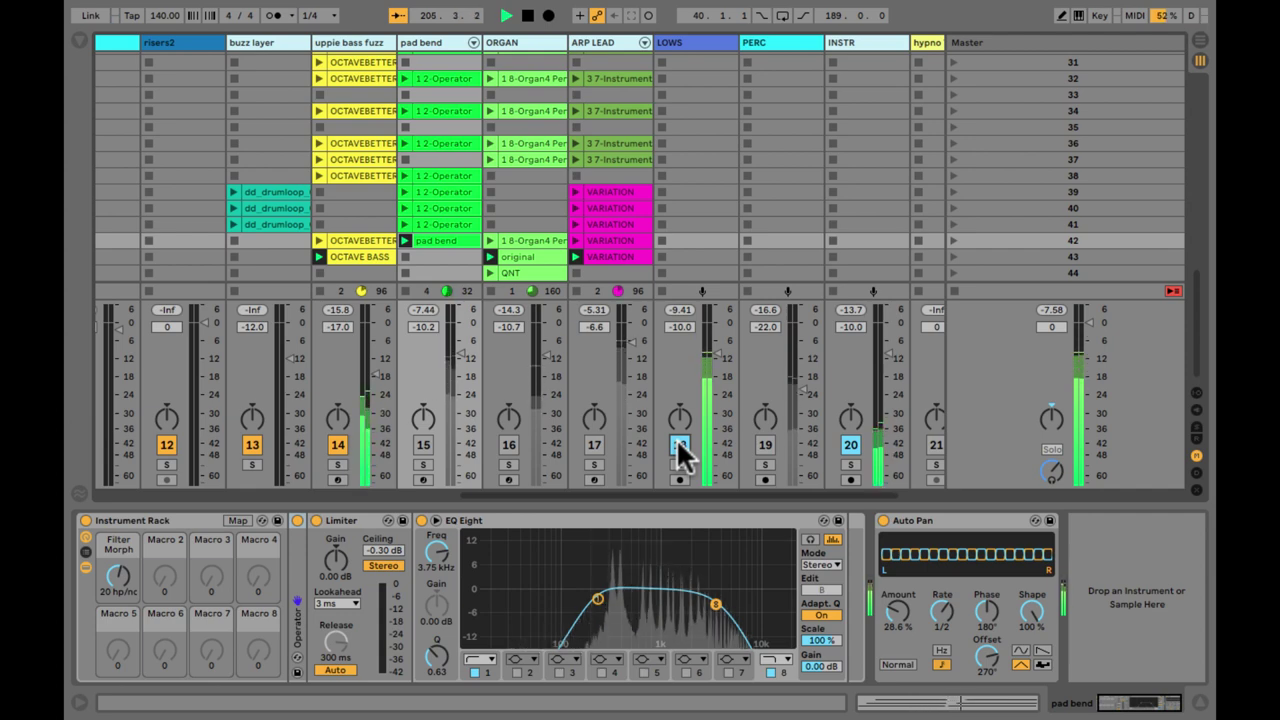
Hide the device area and launch the hoover 8bar clip on the RIZERS track from the clip stacks
key(ctrl+alt+l)
scroll(581, 283, up, 10)
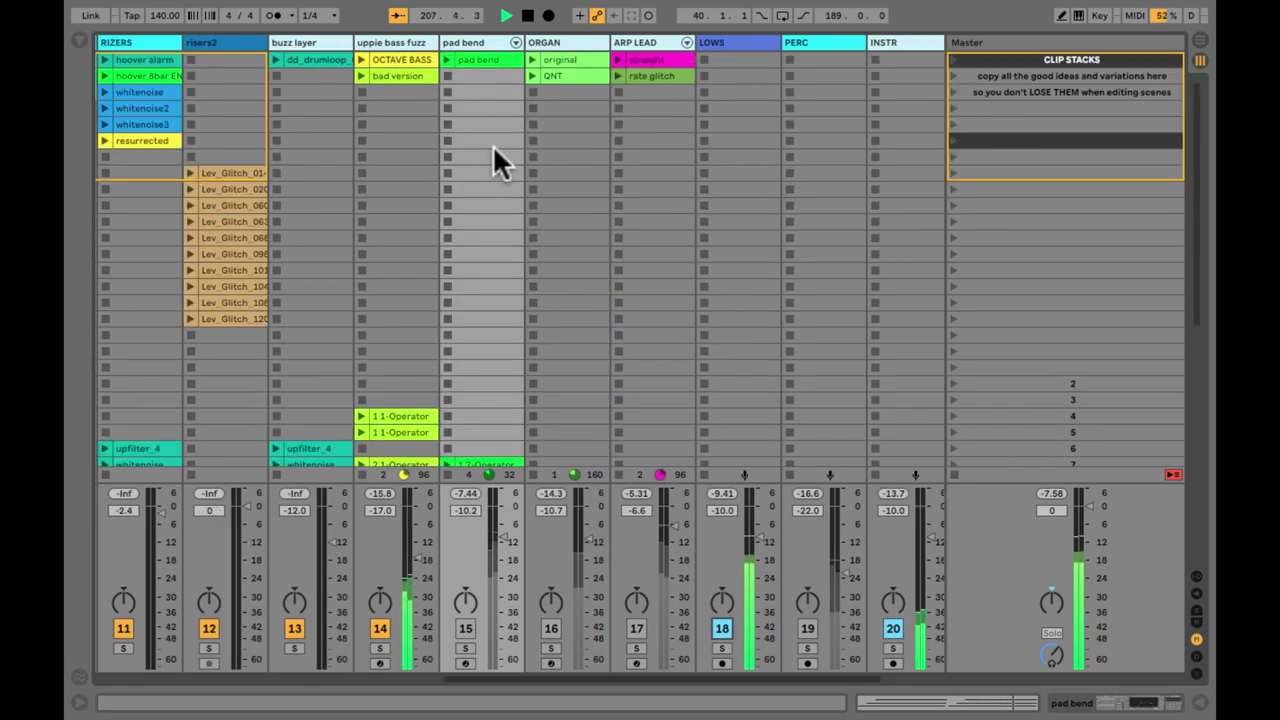
scroll(492, 144, left, 5)
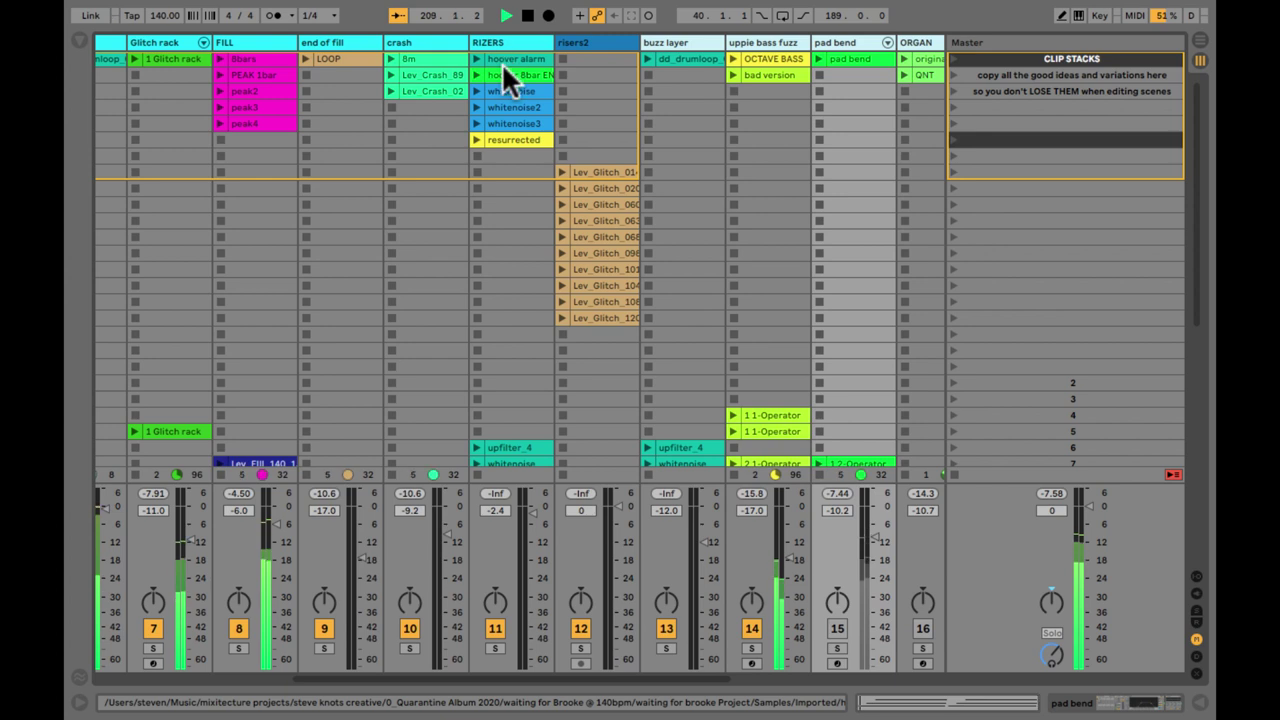
click(501, 72)
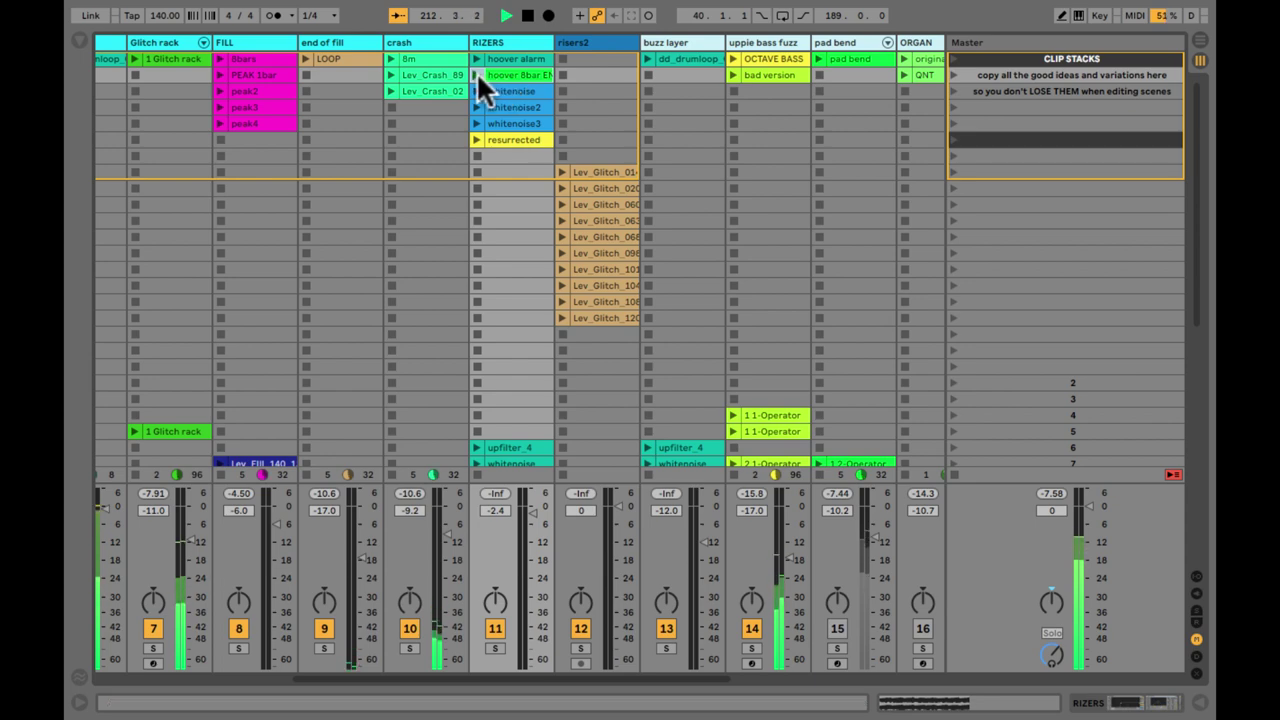
Unmute the PERC bus so the percussion plays along with the riser
scroll(574, 255, down, 10)
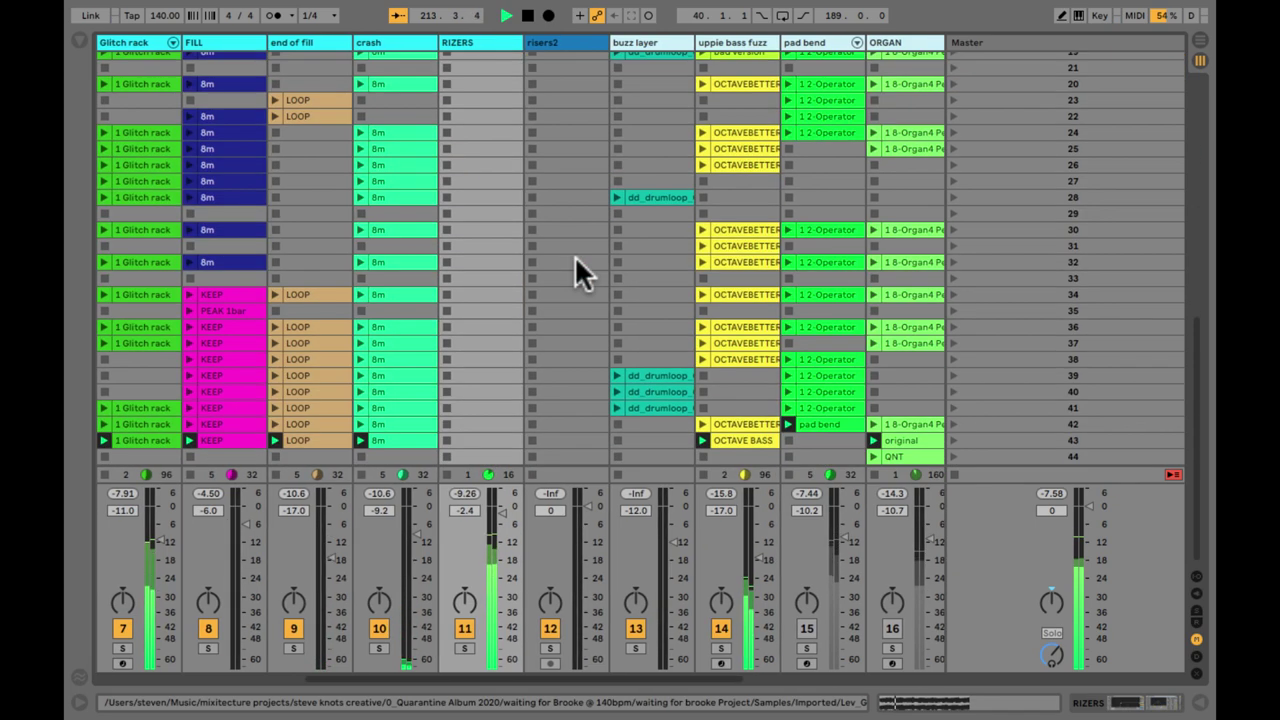
scroll(574, 255, right, 5)
scroll(576, 258, left, 10)
scroll(576, 258, up, 2)
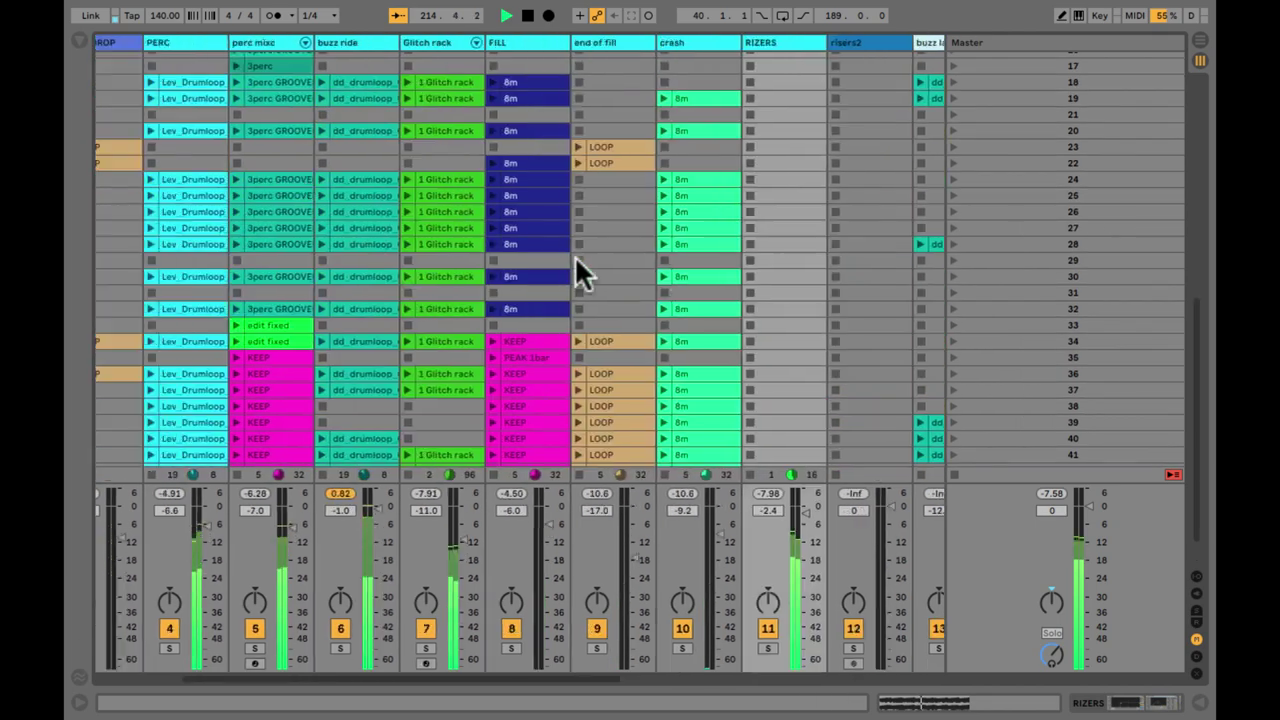
scroll(443, 136, up, 10)
scroll(443, 136, right, 5)
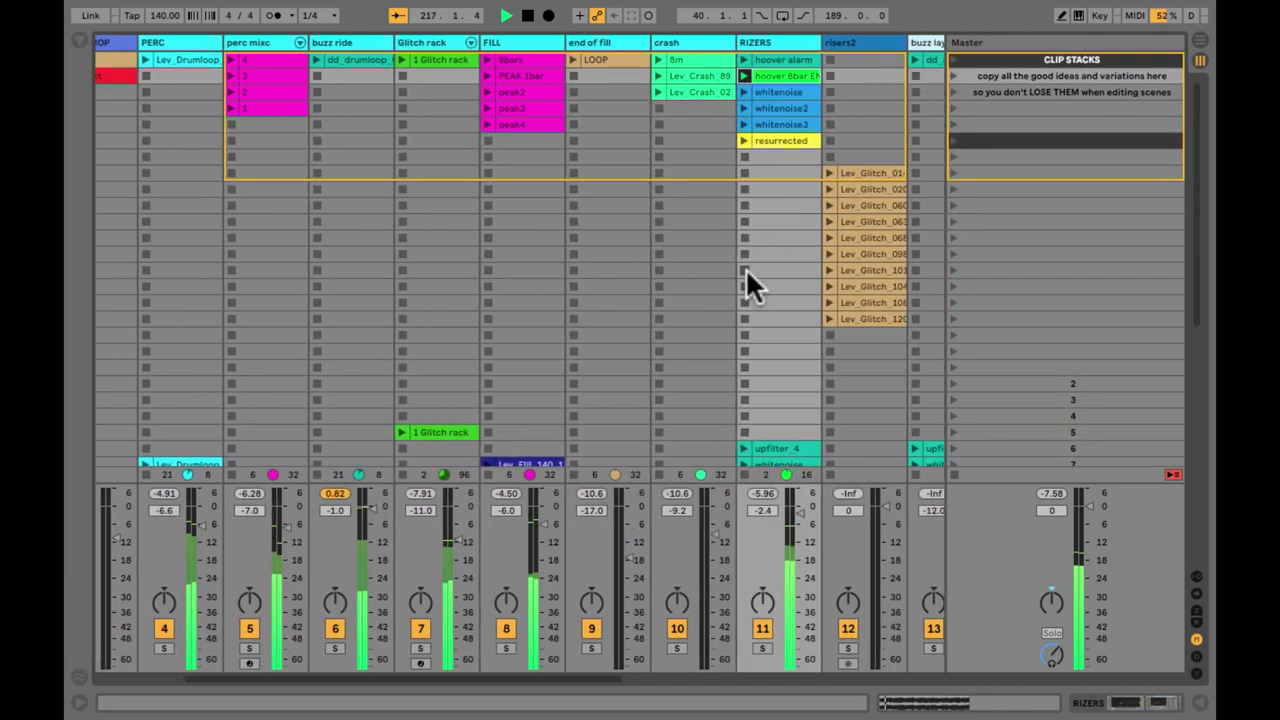
scroll(746, 268, down, 10)
scroll(746, 268, right, 5)
click(655, 628)
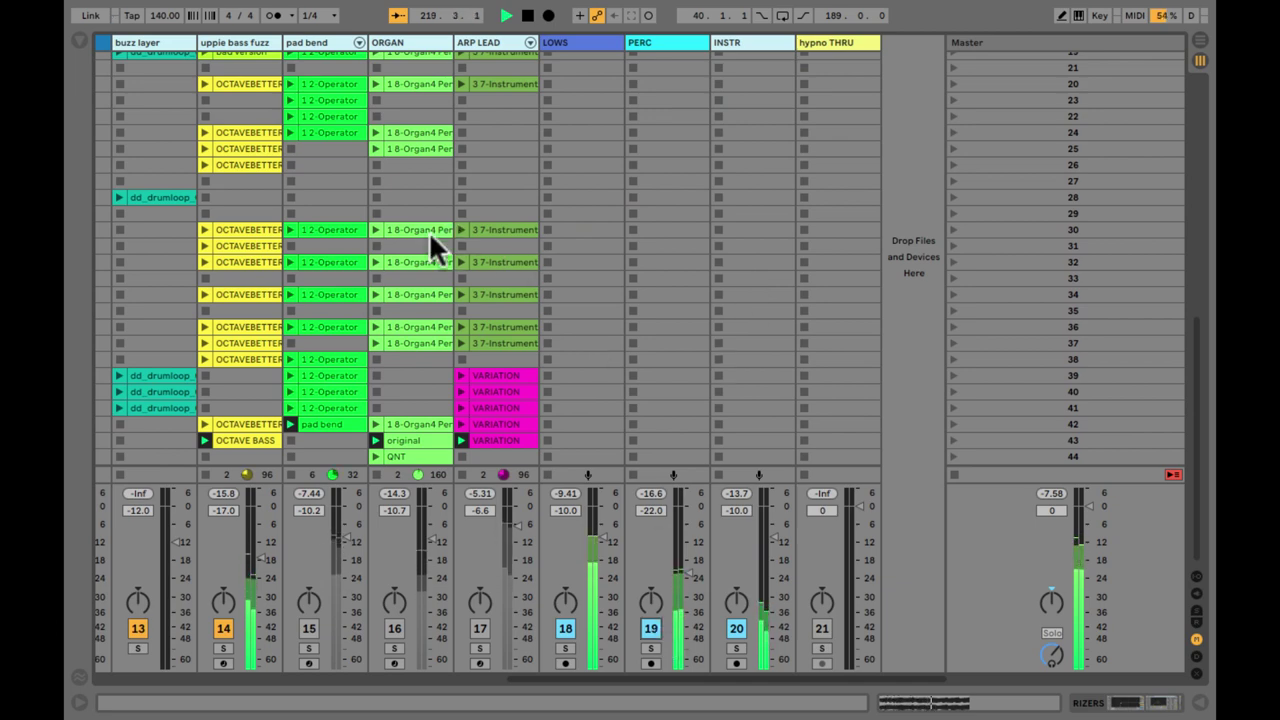
Open the details of the hoover 8bar clip and switch to the RIZERS track's device chain
scroll(430, 236, up, 3)
scroll(430, 236, left, 5)
scroll(429, 231, up, 7)
scroll(429, 231, left, 2)
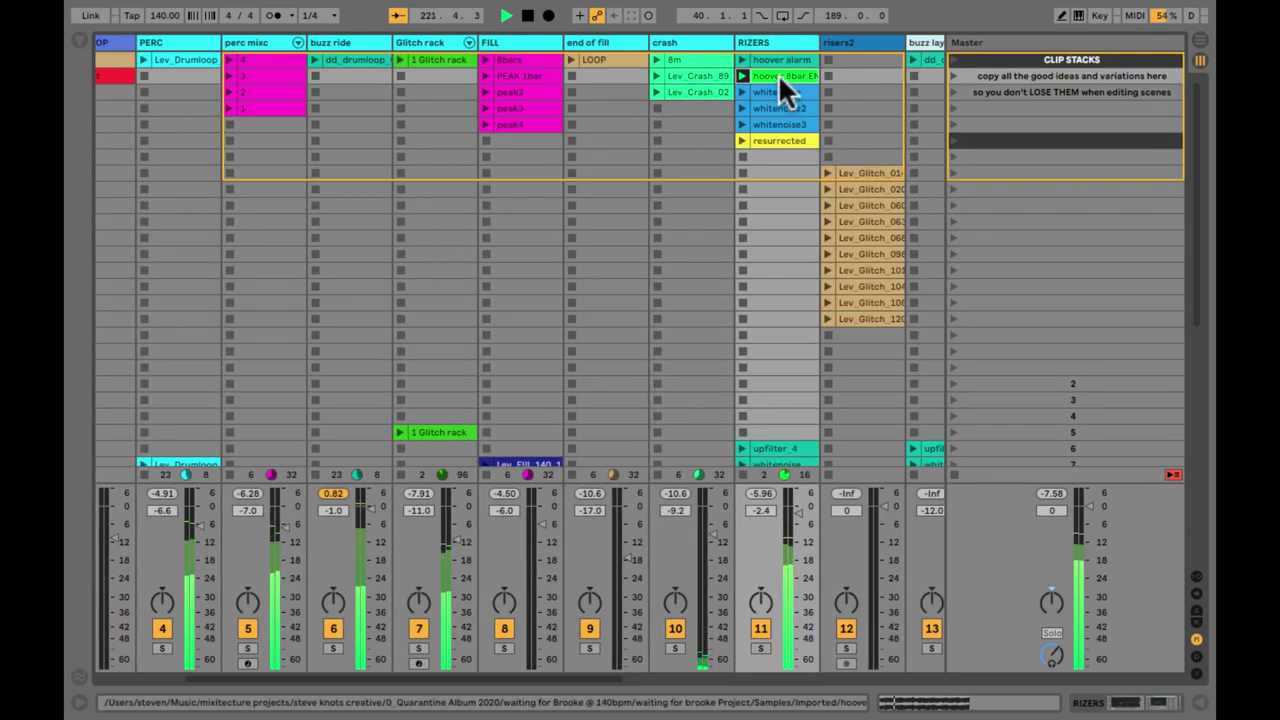
double_click(778, 73)
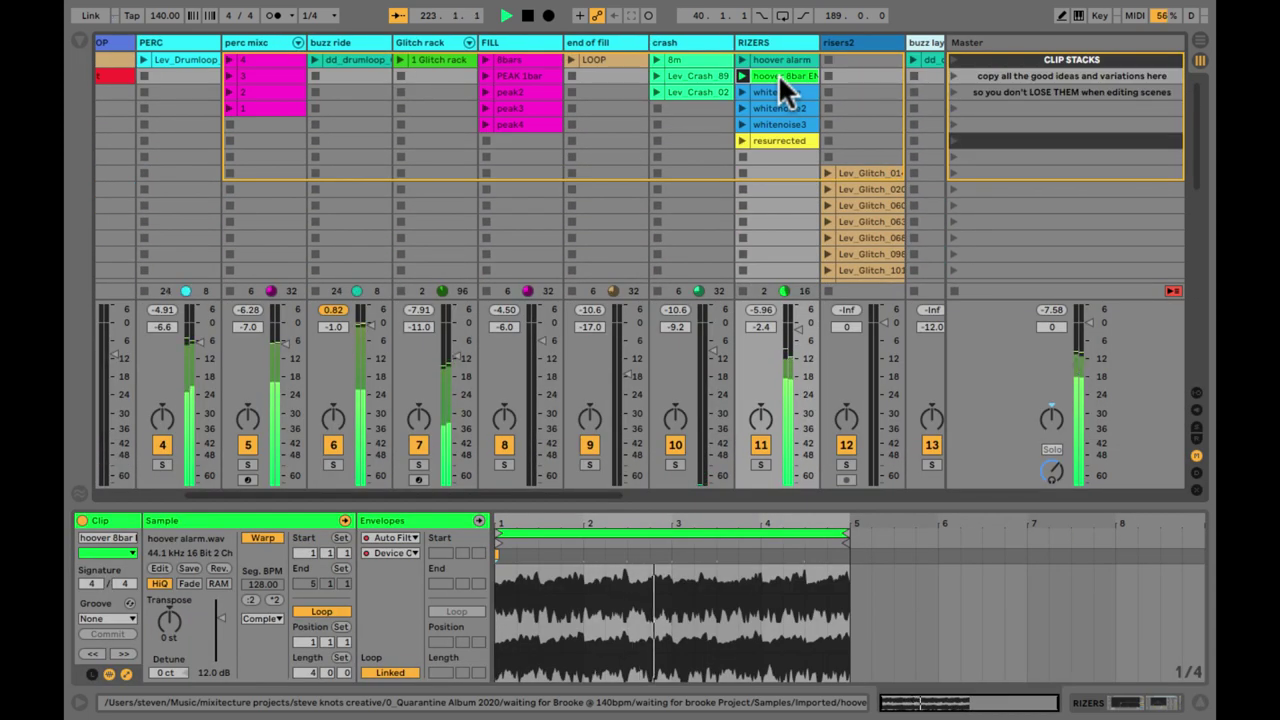
key(shift+Tab)
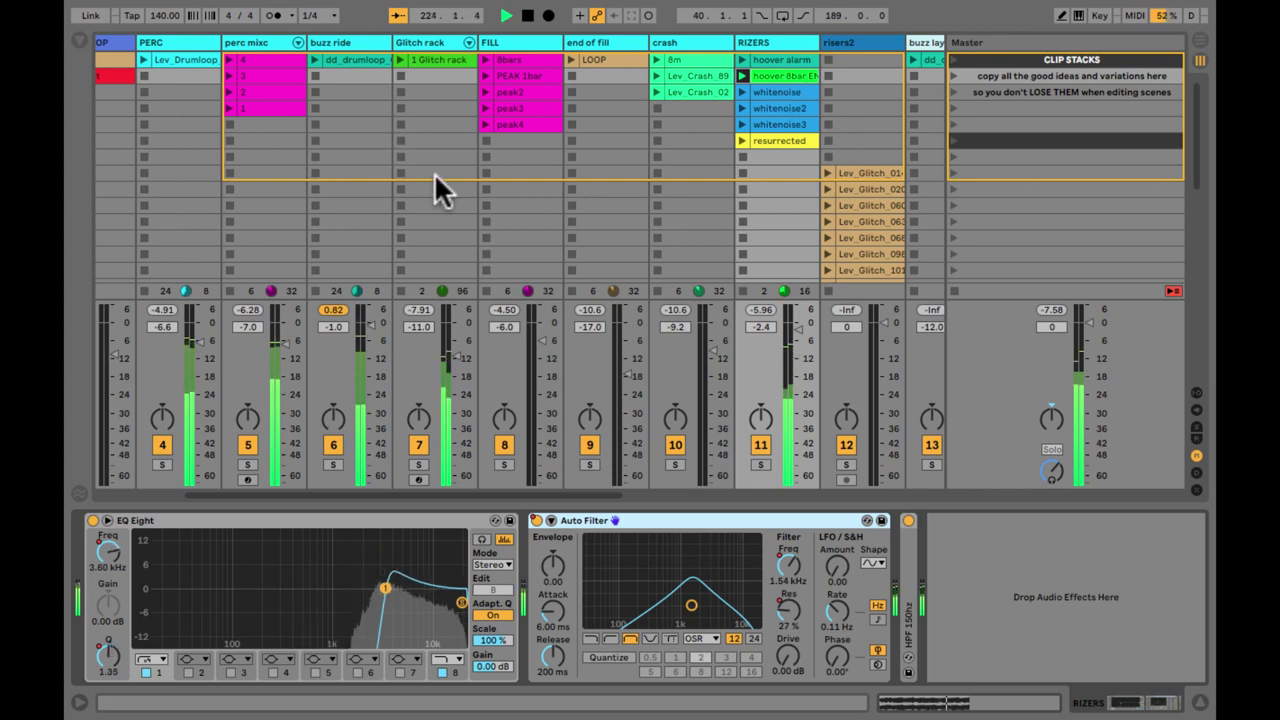
Launch clip 1 on the perc misc track and replace it with clip 2
click(225, 106)
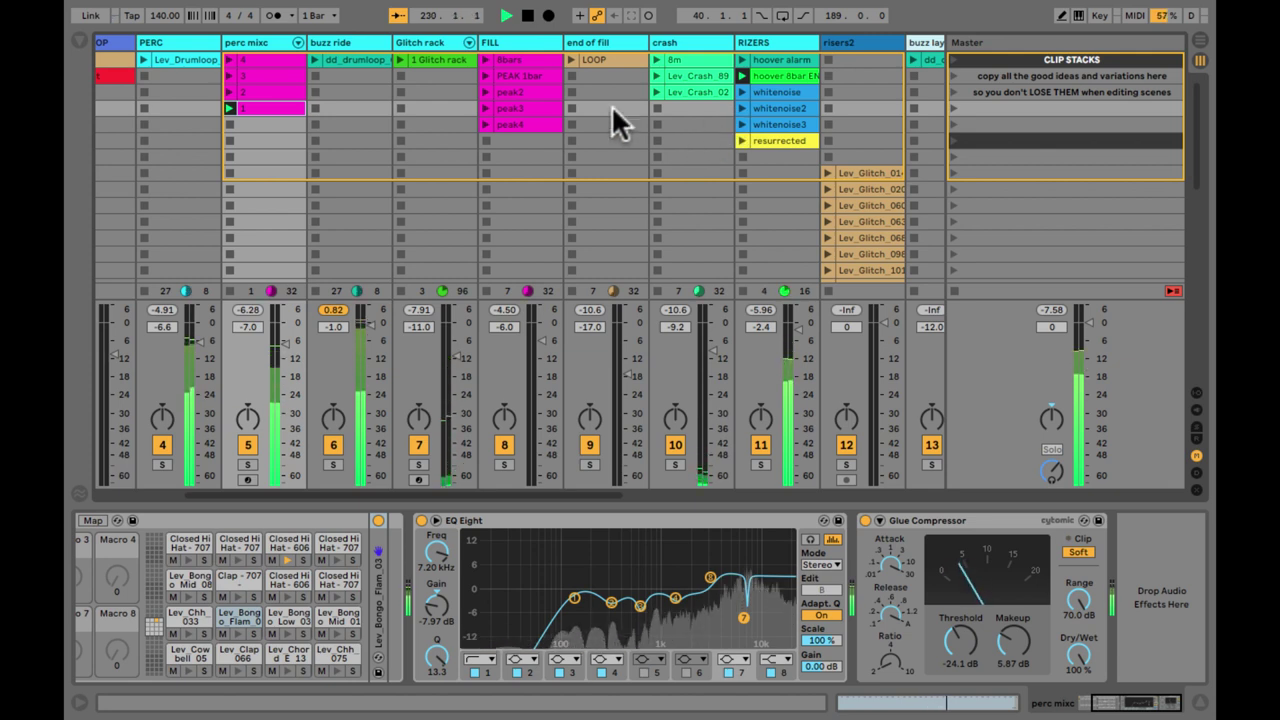
scroll(348, 78, left, 1)
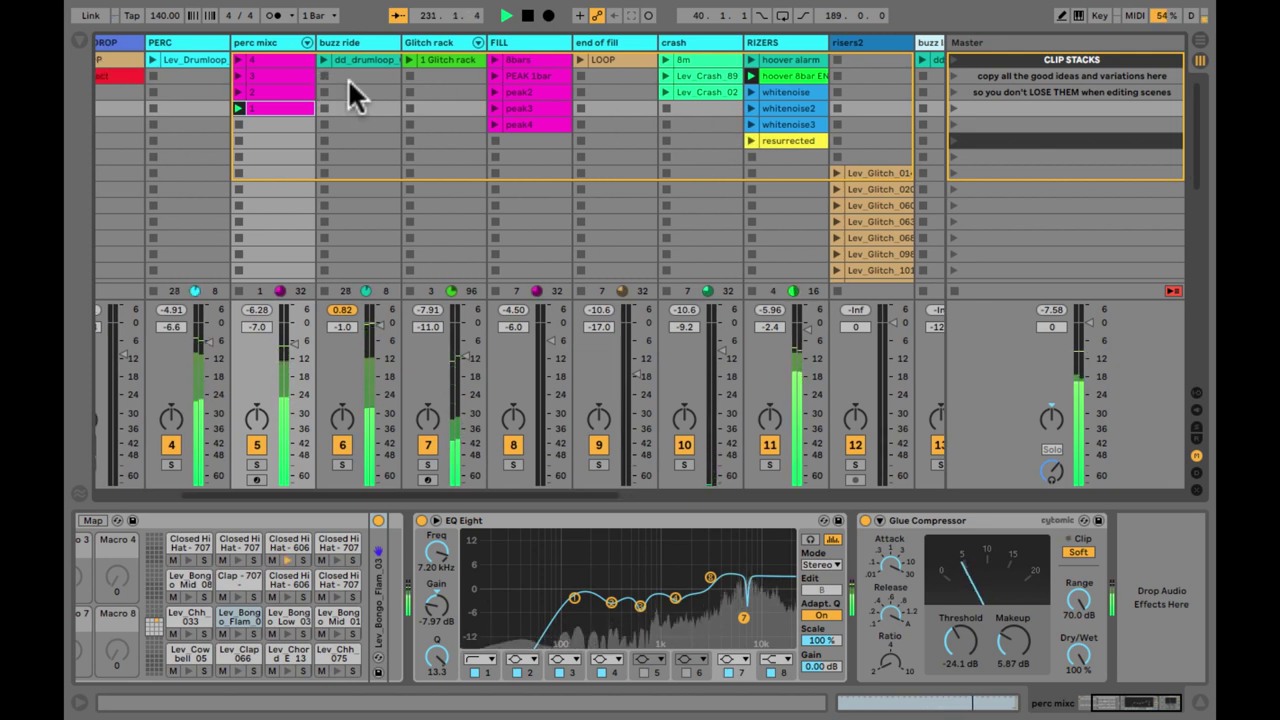
click(258, 91)
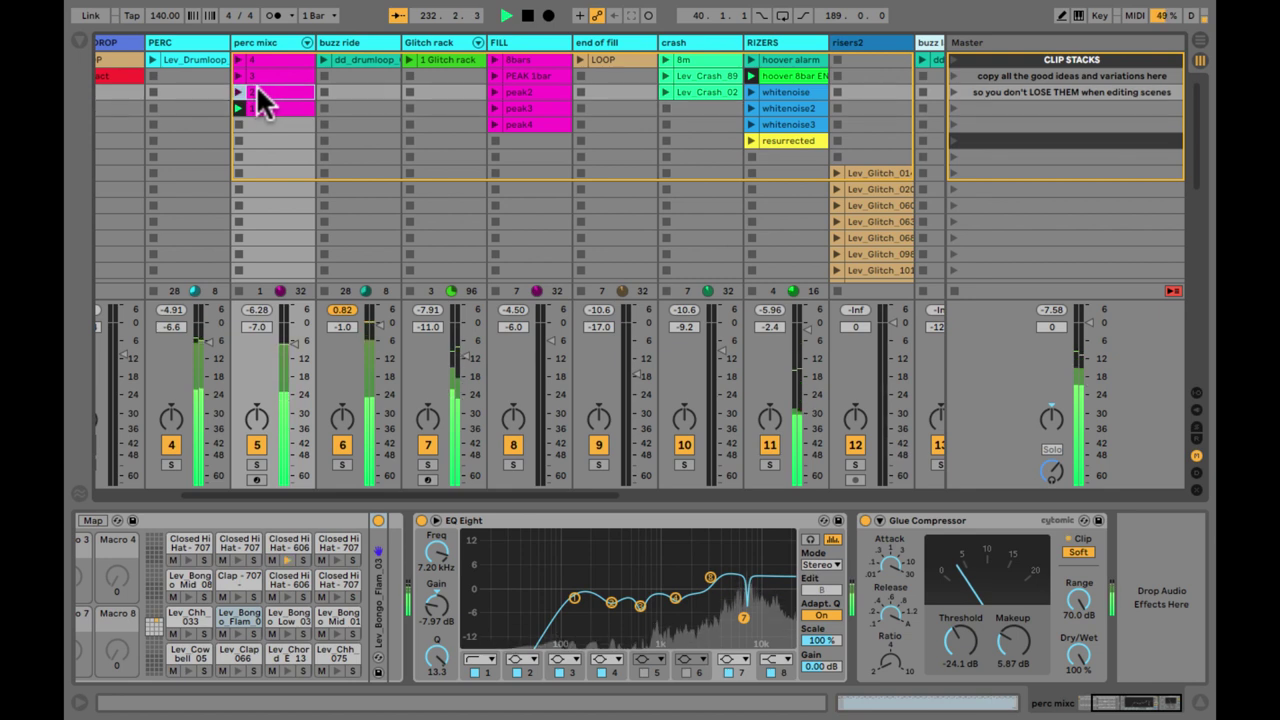
click(236, 89)
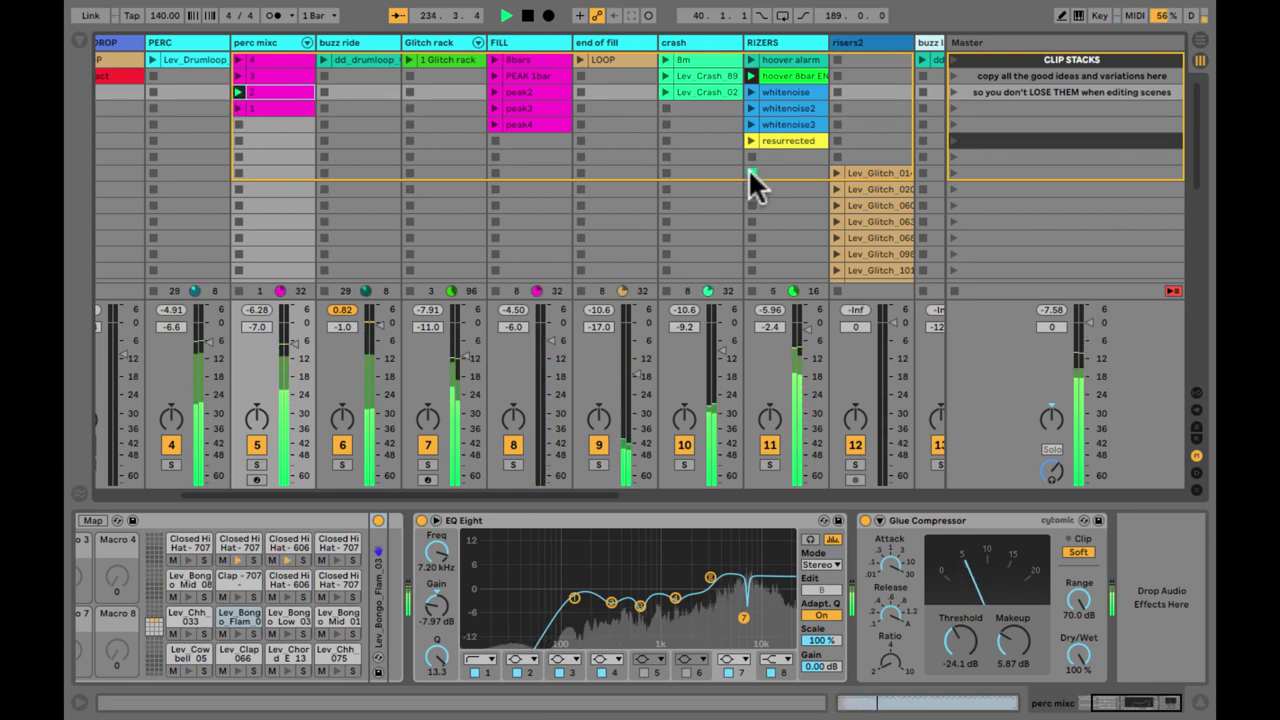
Stop playback and reopen the details of the hoover 8bar clip
scroll(750, 172, right, 3)
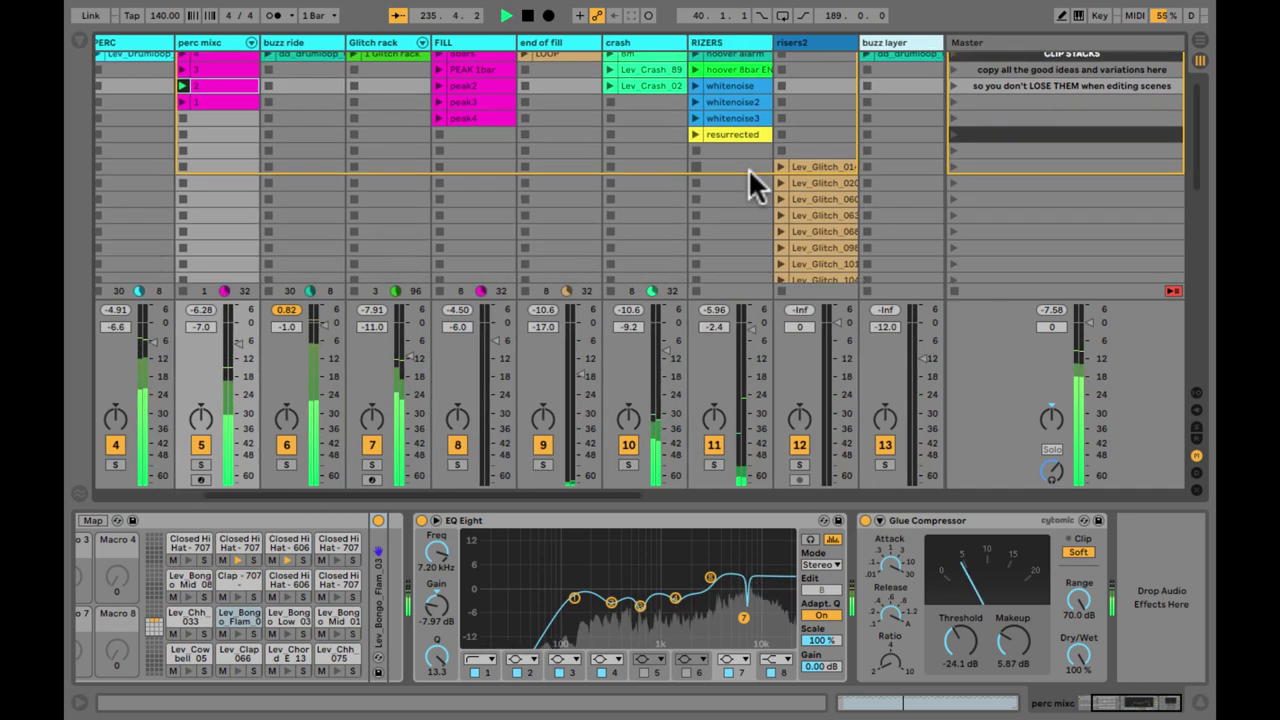
key(space)
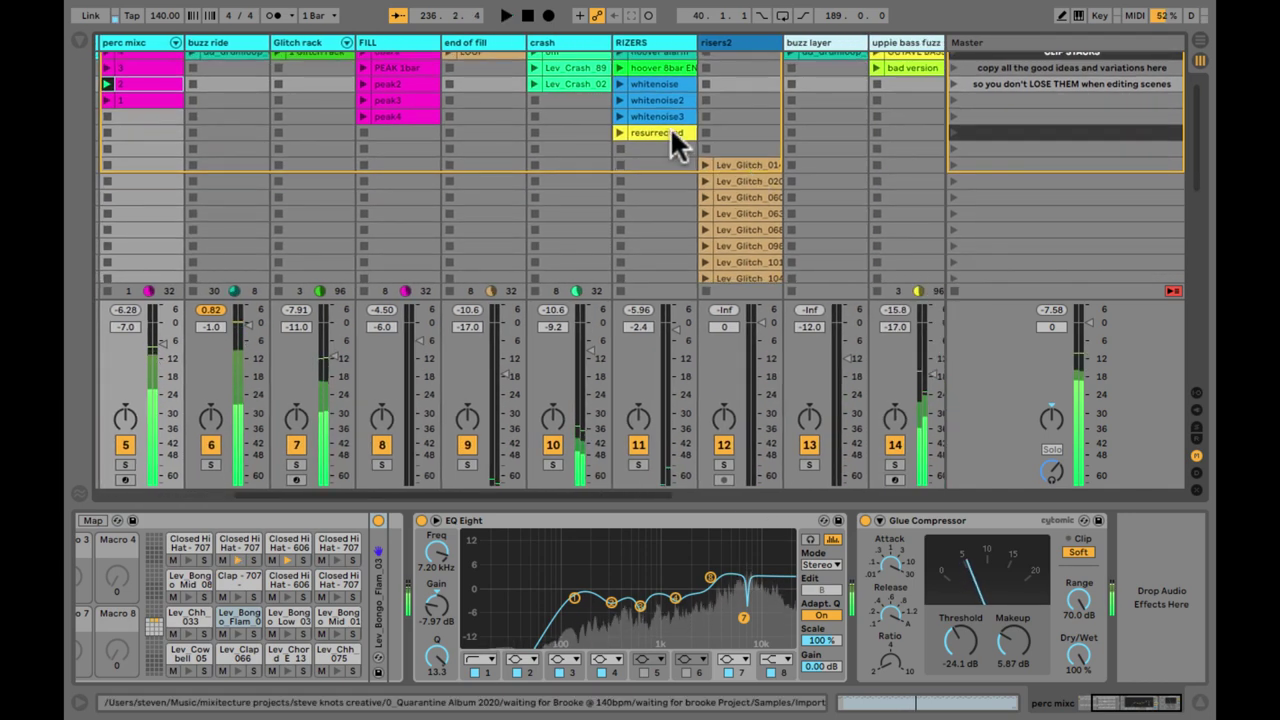
click(649, 64)
key(shift+Tab)
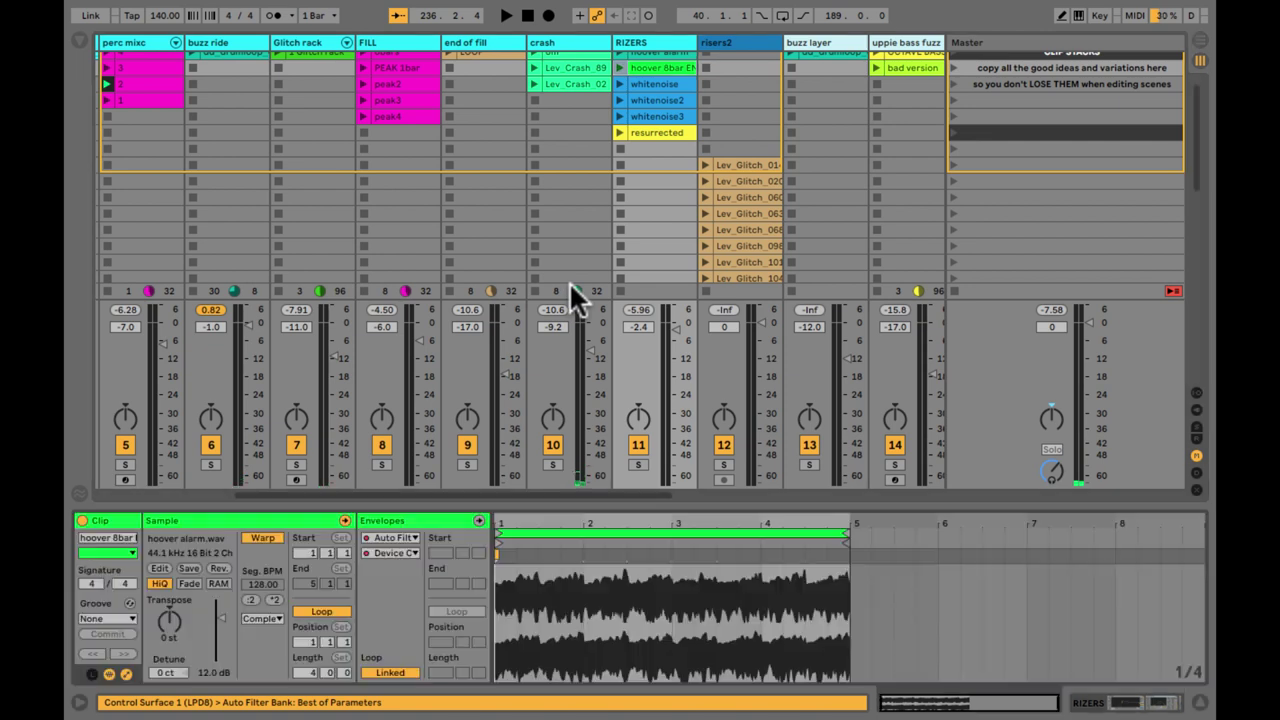
Hide and reshow the clip's Envelopes box and check its help description
click(127, 676)
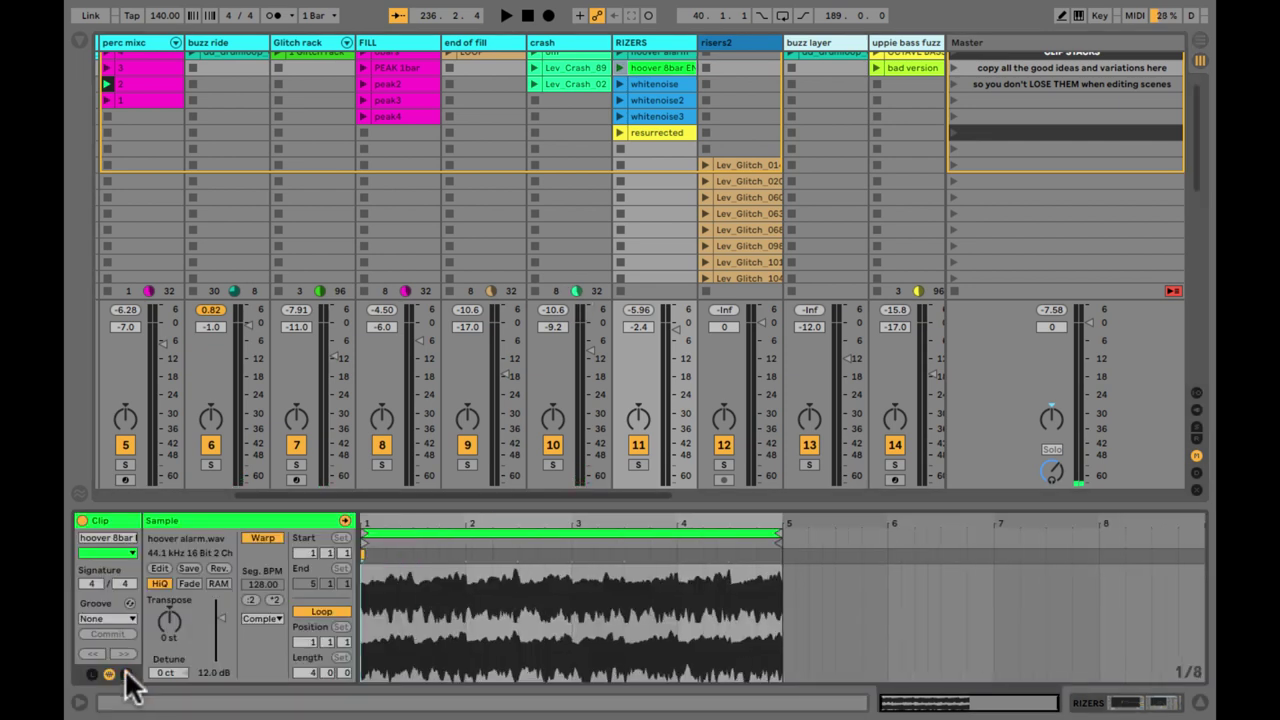
click(127, 676)
key(shift+question)
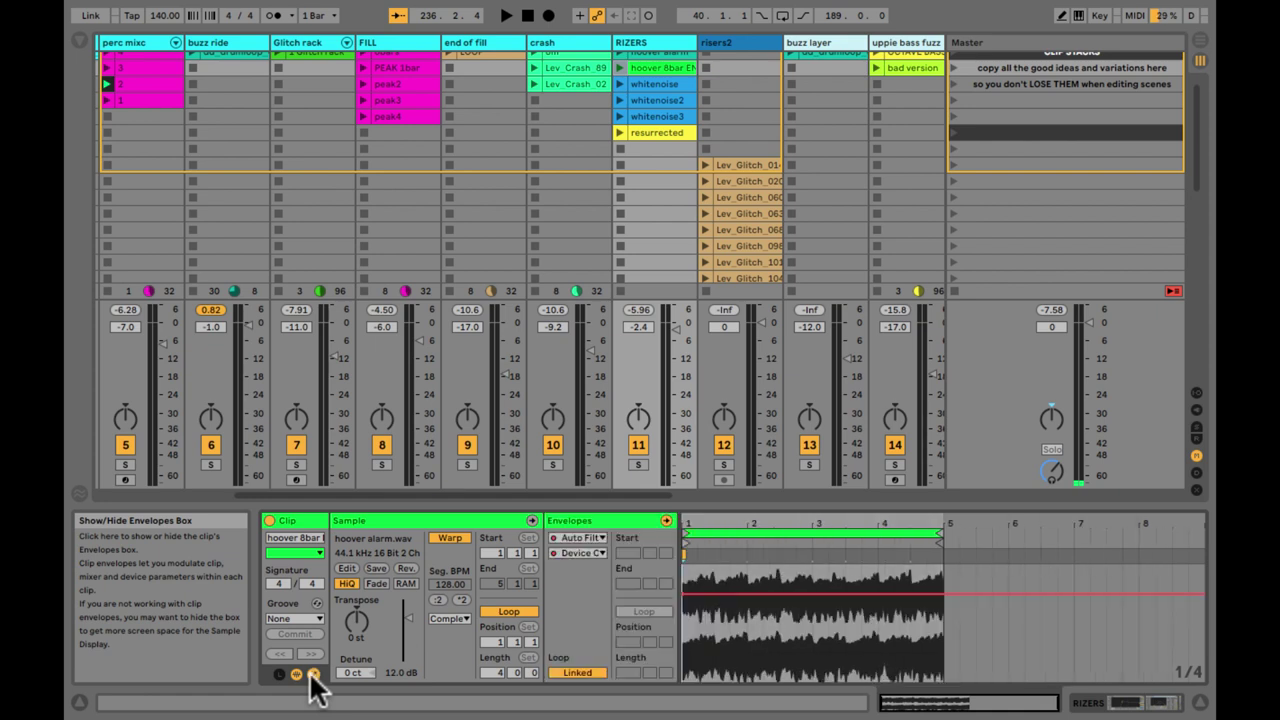
key(shift+question)
Display the hoover 8bar clip's Auto Filter Frequency envelope and look through the list of envelope parameters
key(shift+Tab)
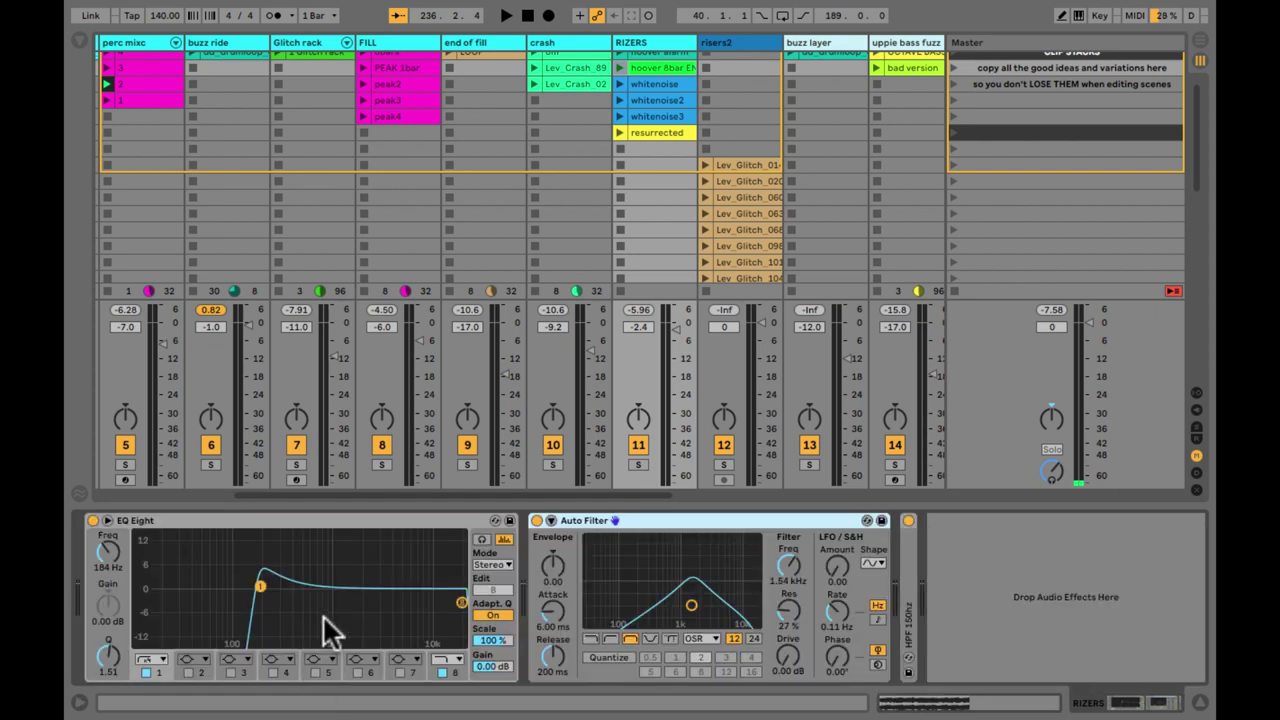
key(shift+Tab)
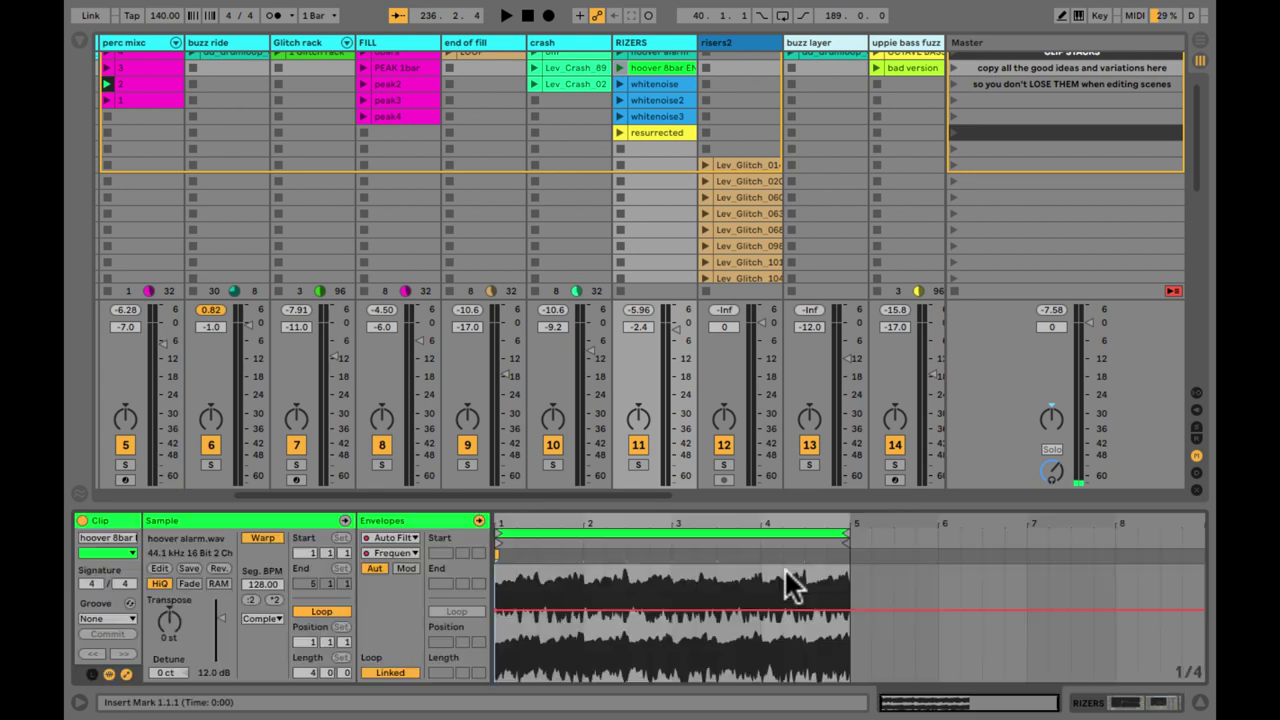
click(399, 552)
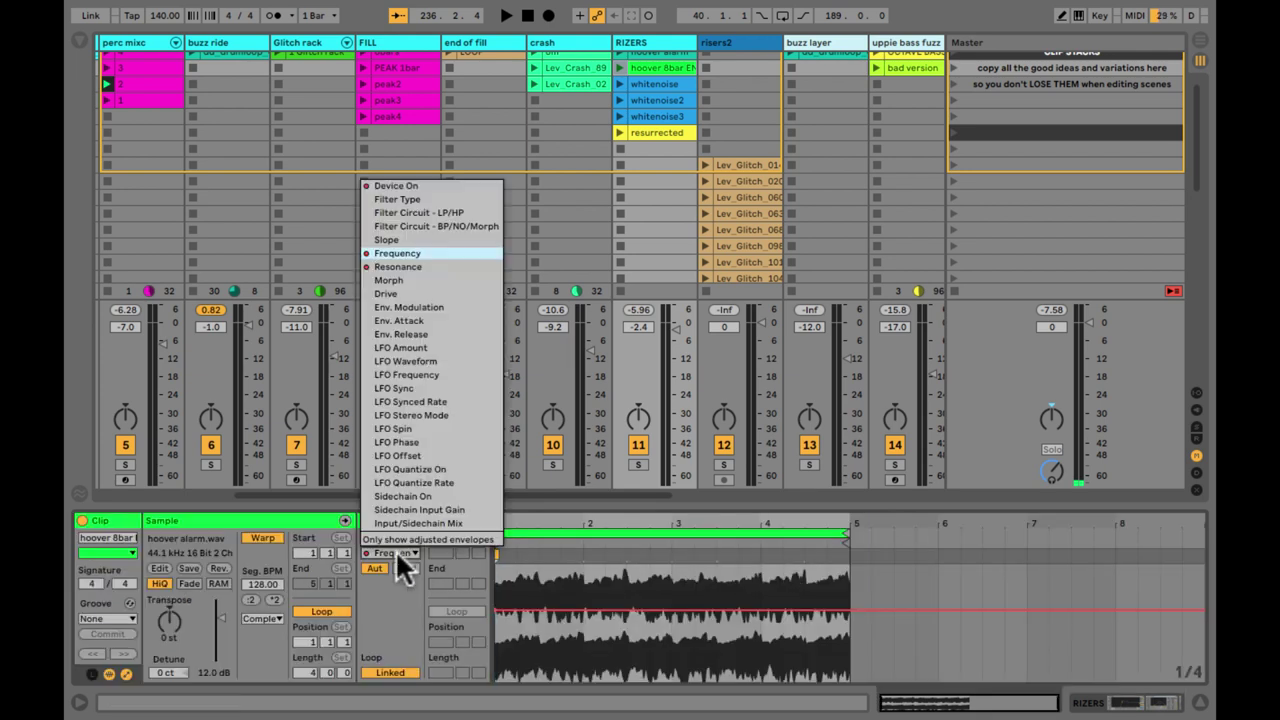
click(399, 552)
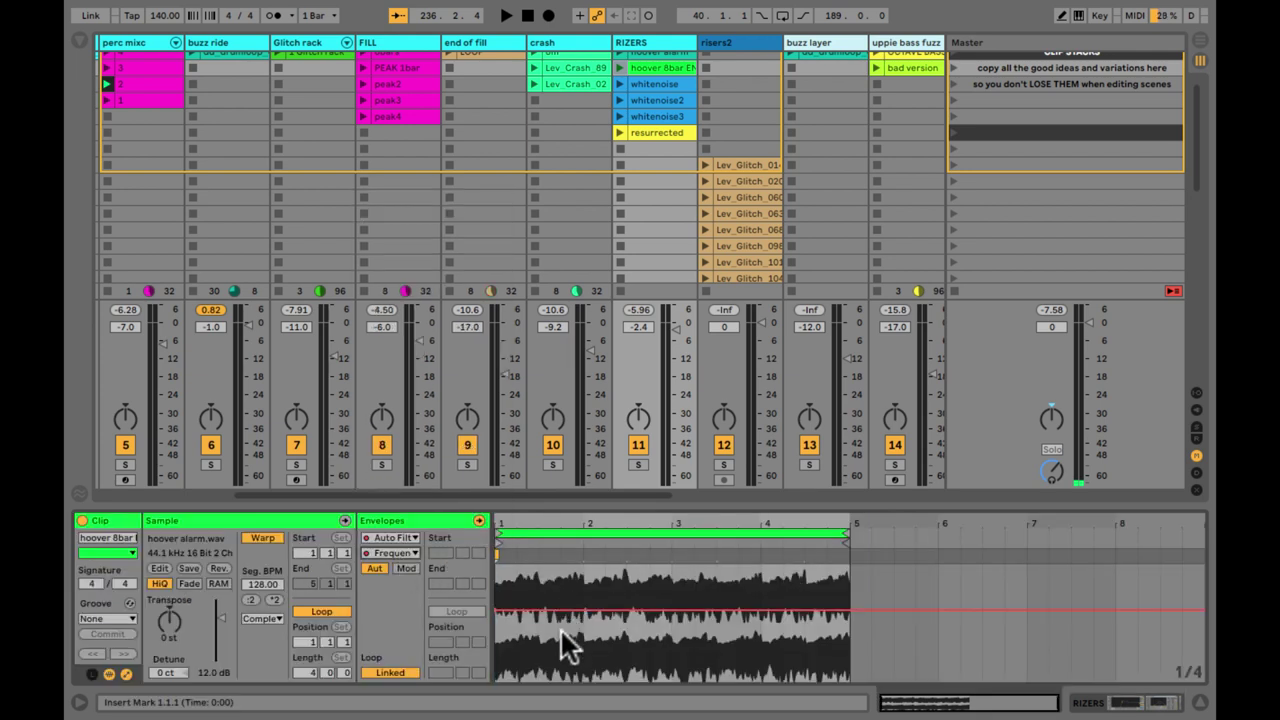
Restart playback, launch the whitenoise3 clip on the RIZERS track and show that track's devices
key(space)
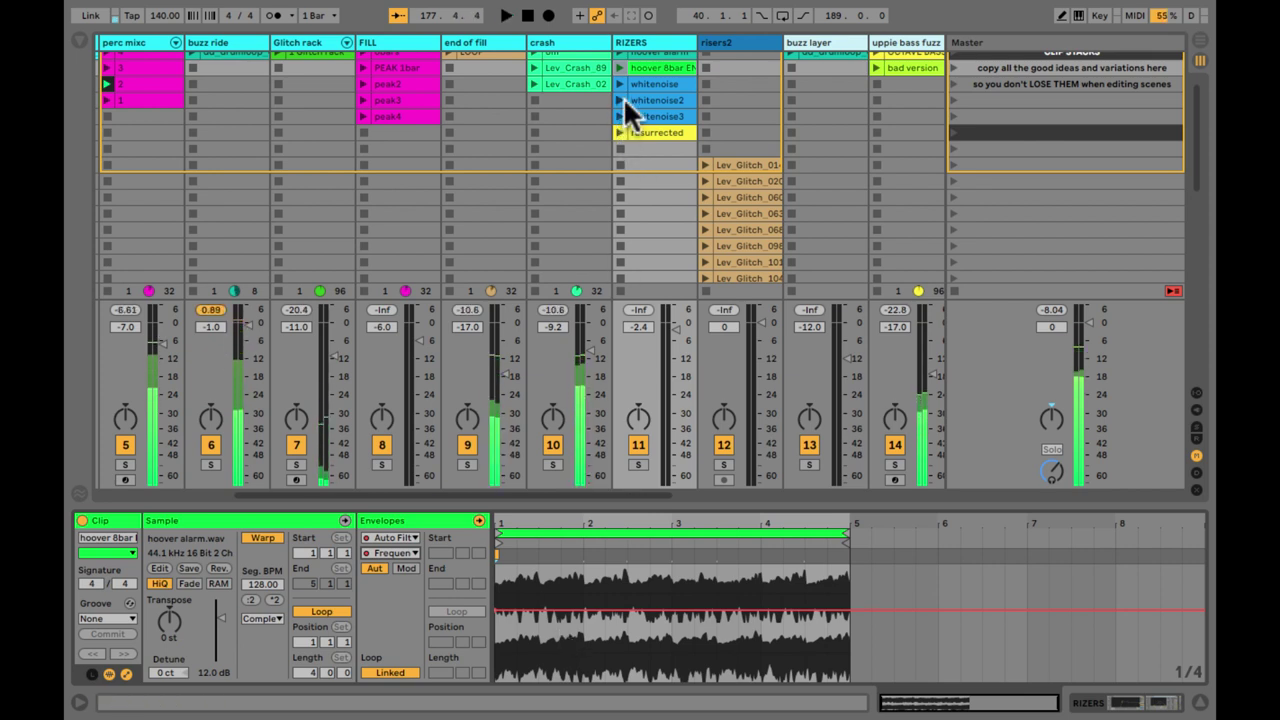
click(619, 113)
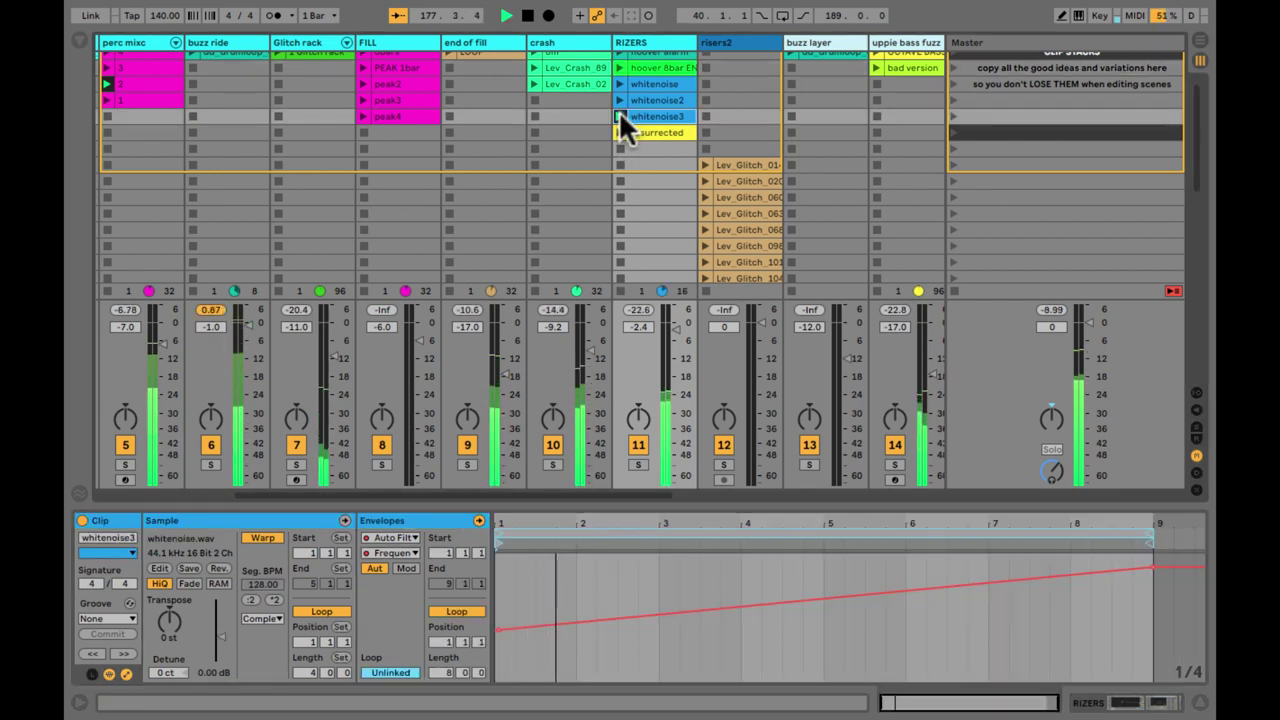
key(shift+Tab)
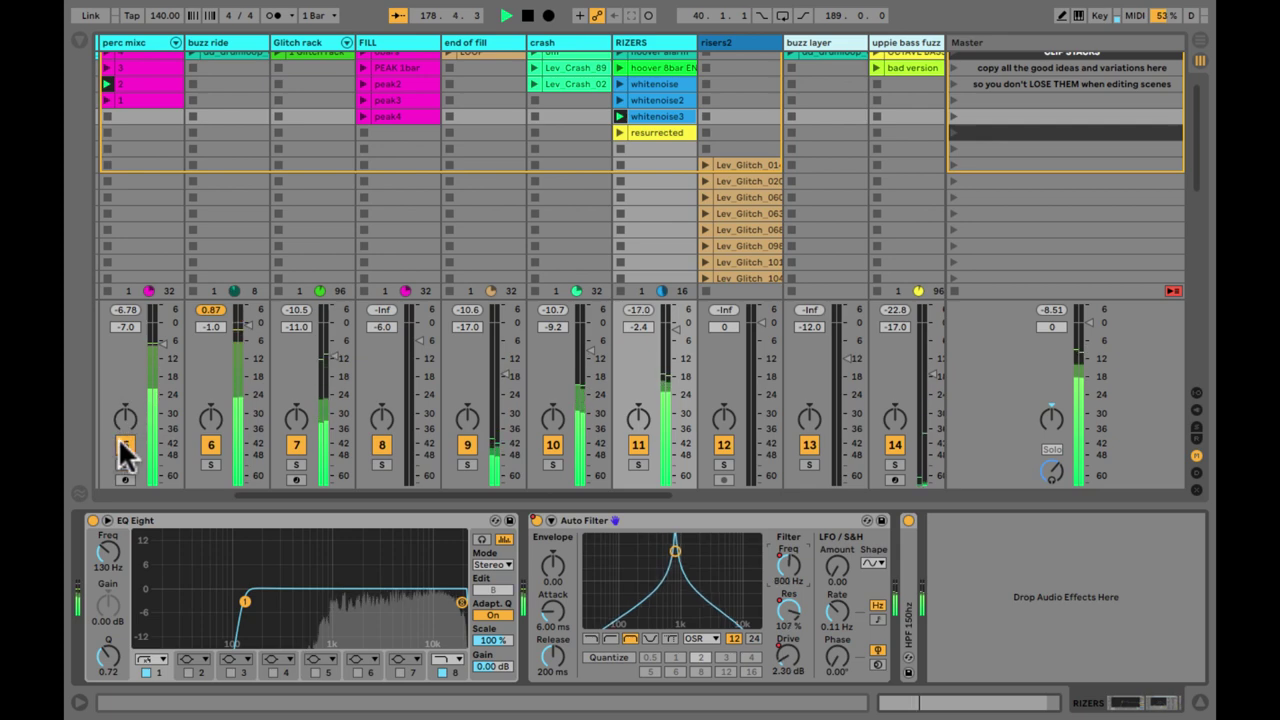
Mute the LOWS bus for a short drop while the whitenoise riser plays and bring it back in
scroll(123, 448, left, 4)
scroll(125, 445, right, 12)
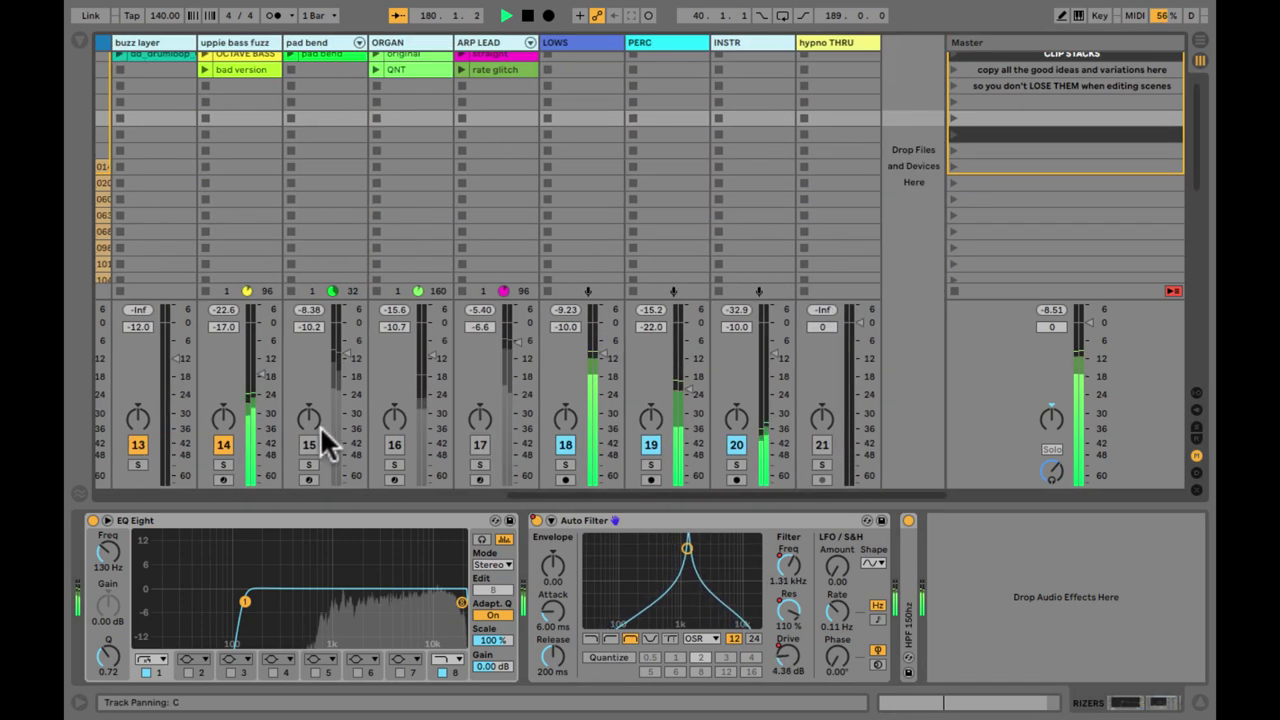
click(566, 444)
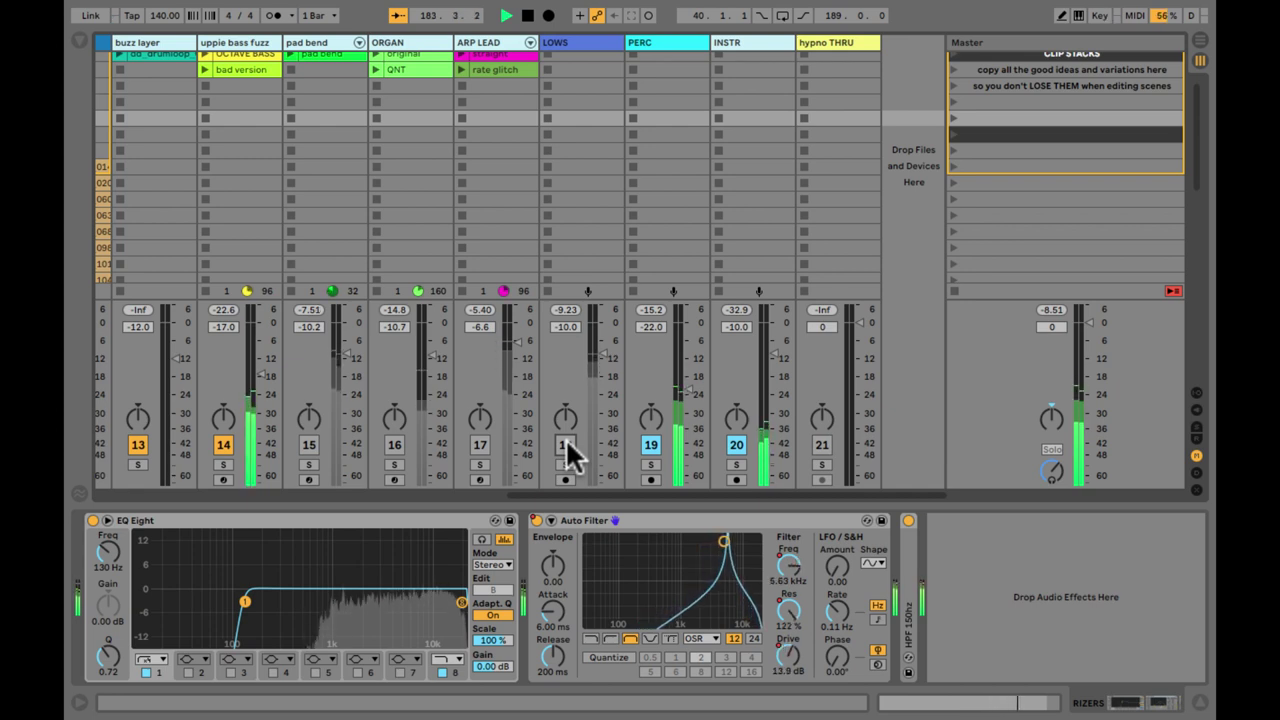
click(566, 444)
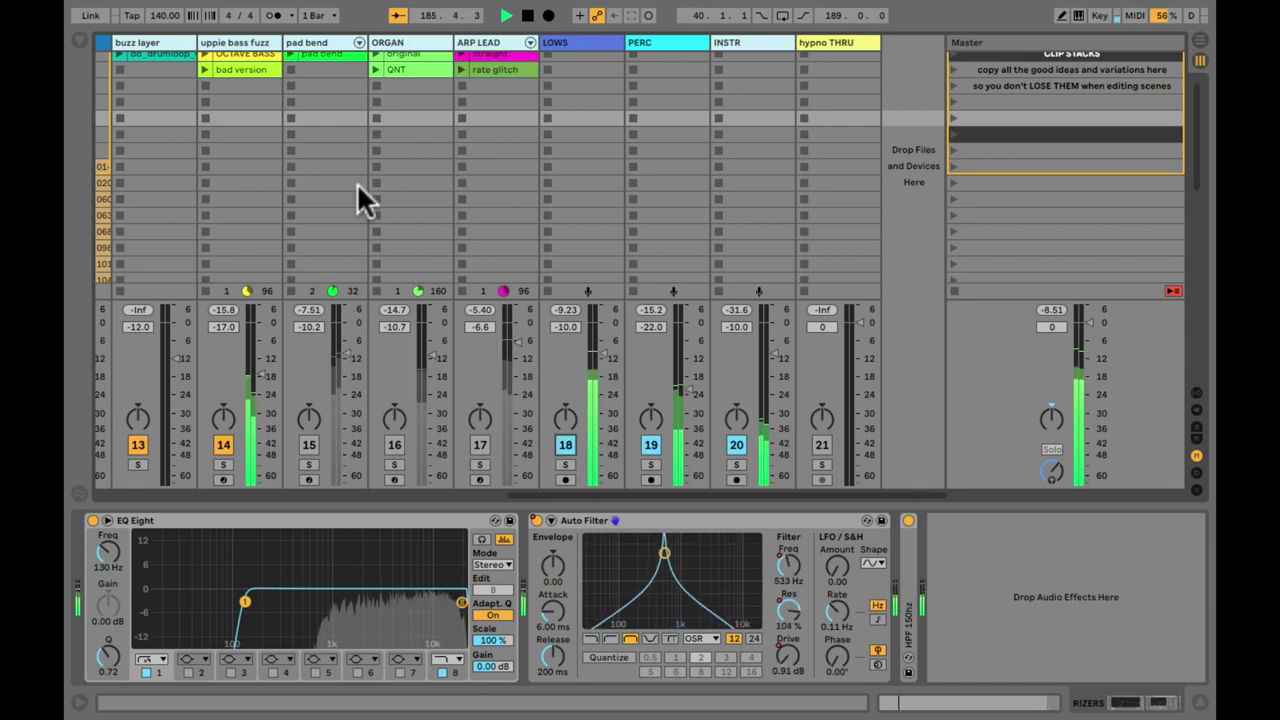
Try stopping and relaunching the whitenoise3 clip, leave it stopped and restart playback
scroll(360, 190, left, 6)
scroll(670, 190, right, 3)
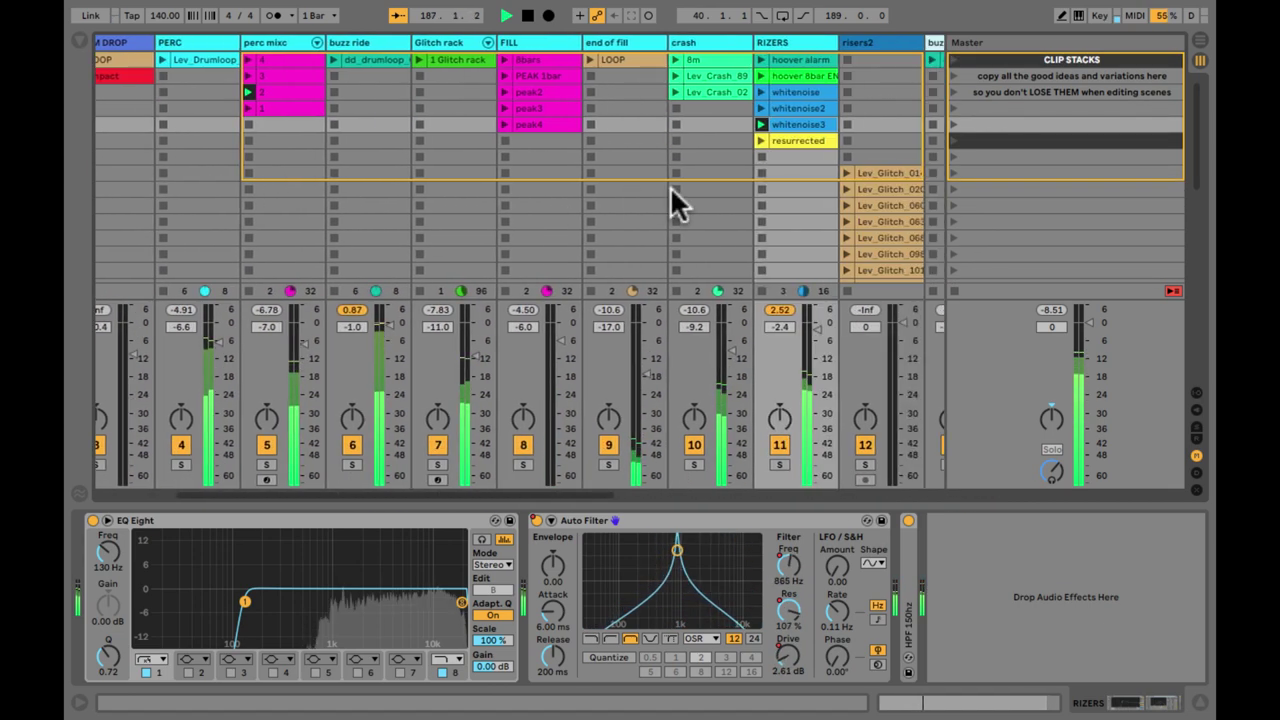
click(756, 171)
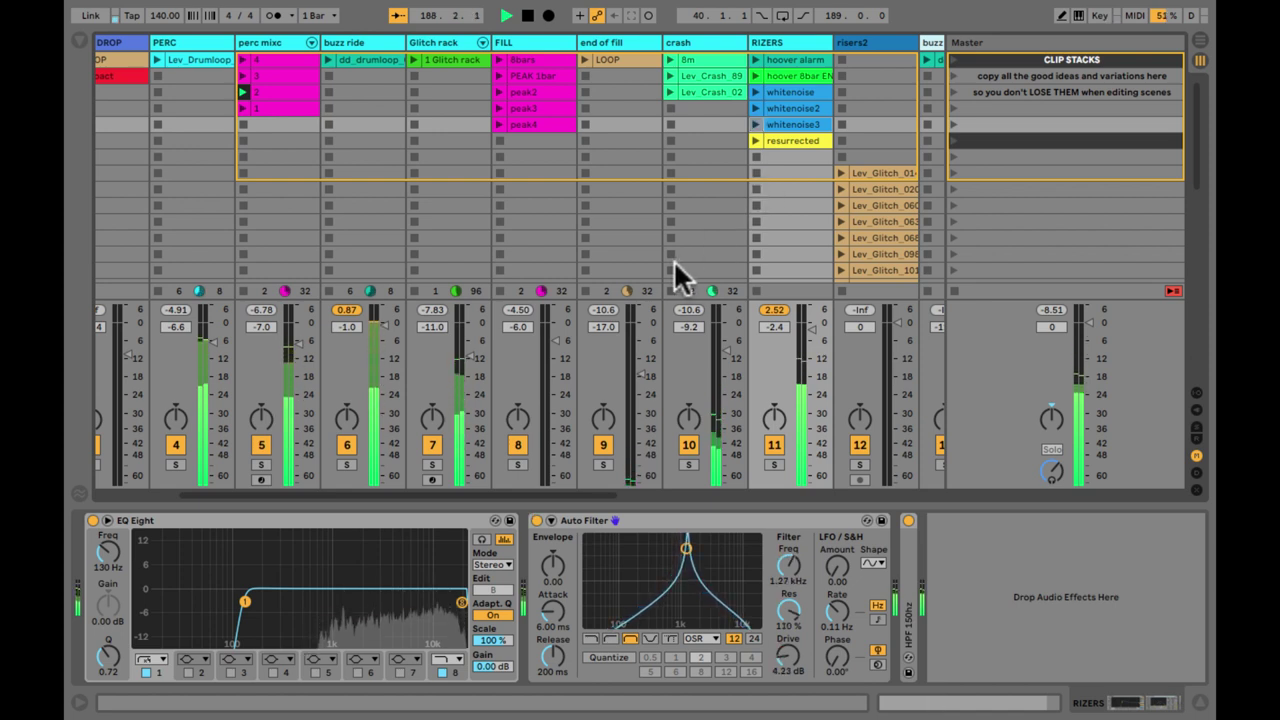
click(755, 123)
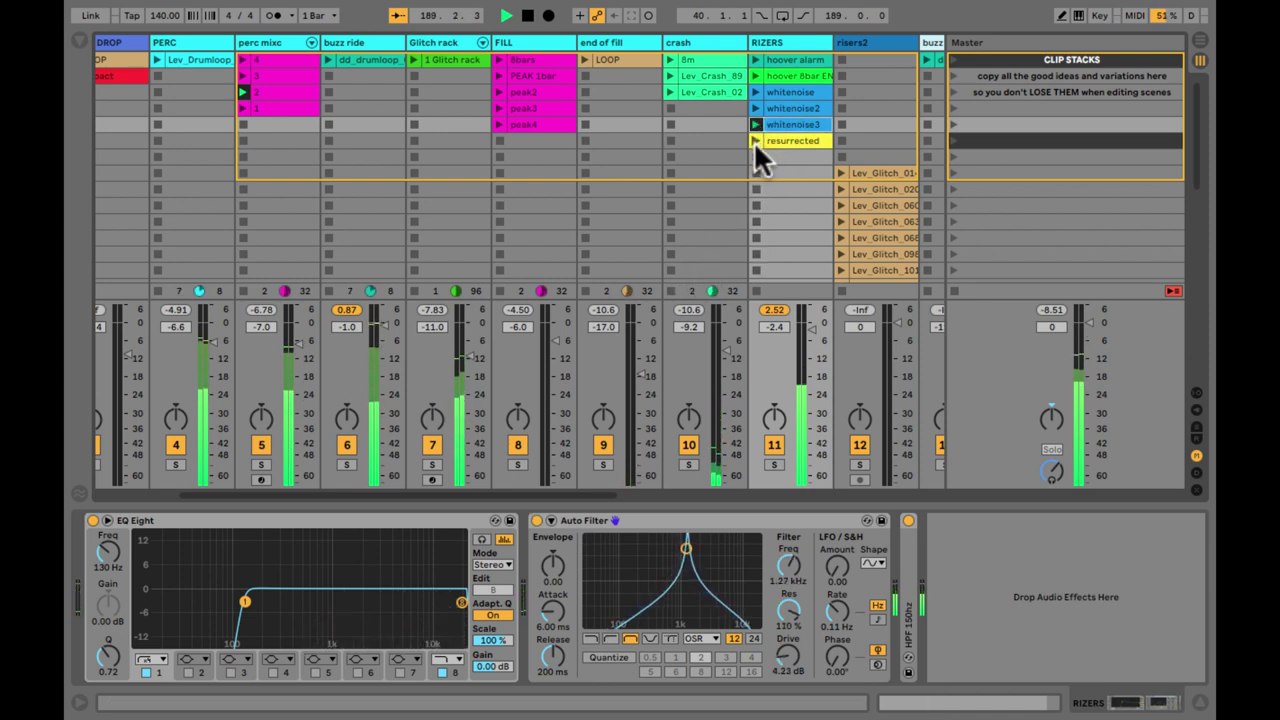
click(752, 166)
click(753, 157)
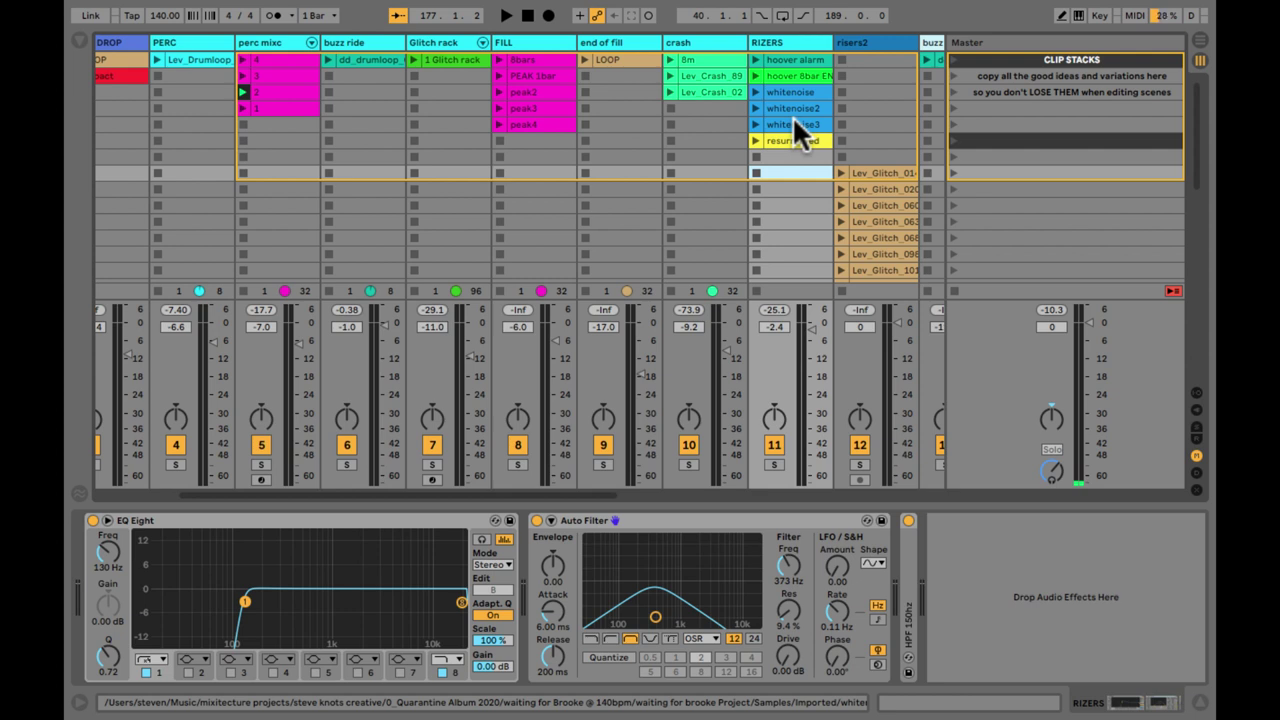
key(space)
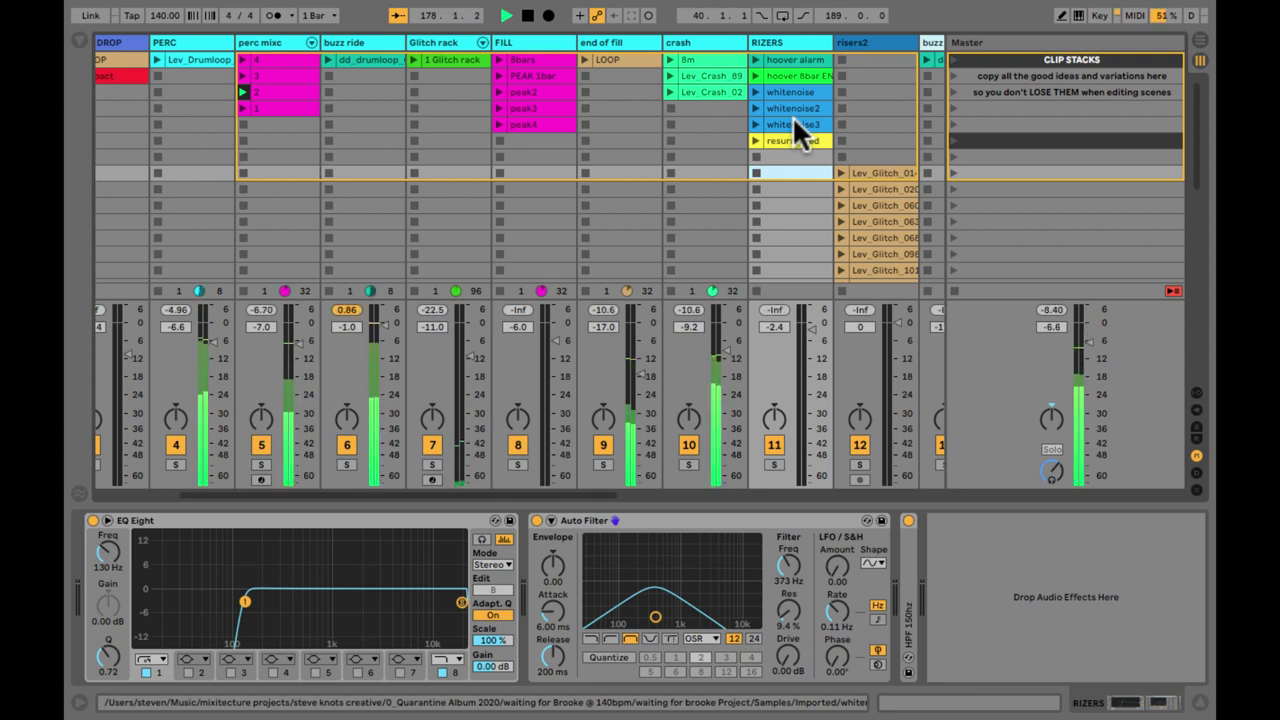